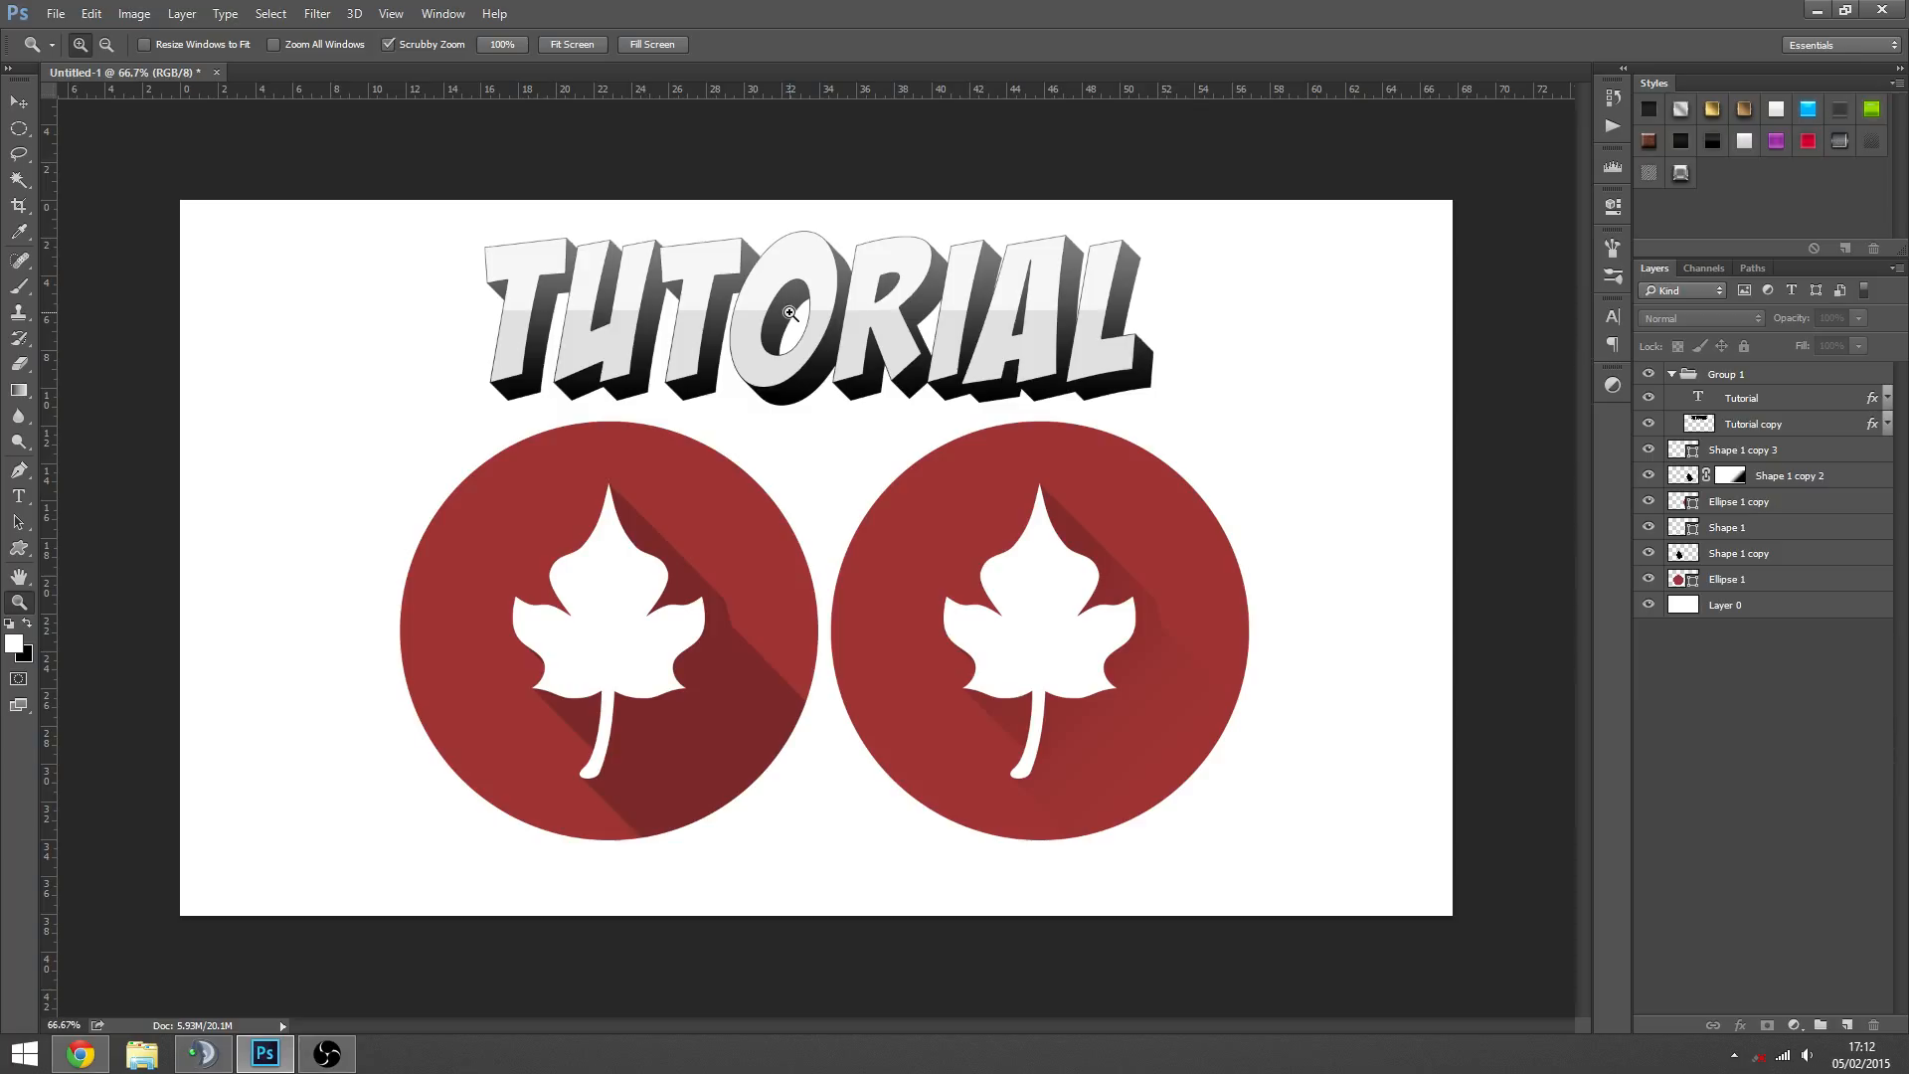
pyautogui.click(1747, 405)
pyautogui.click(1742, 426)
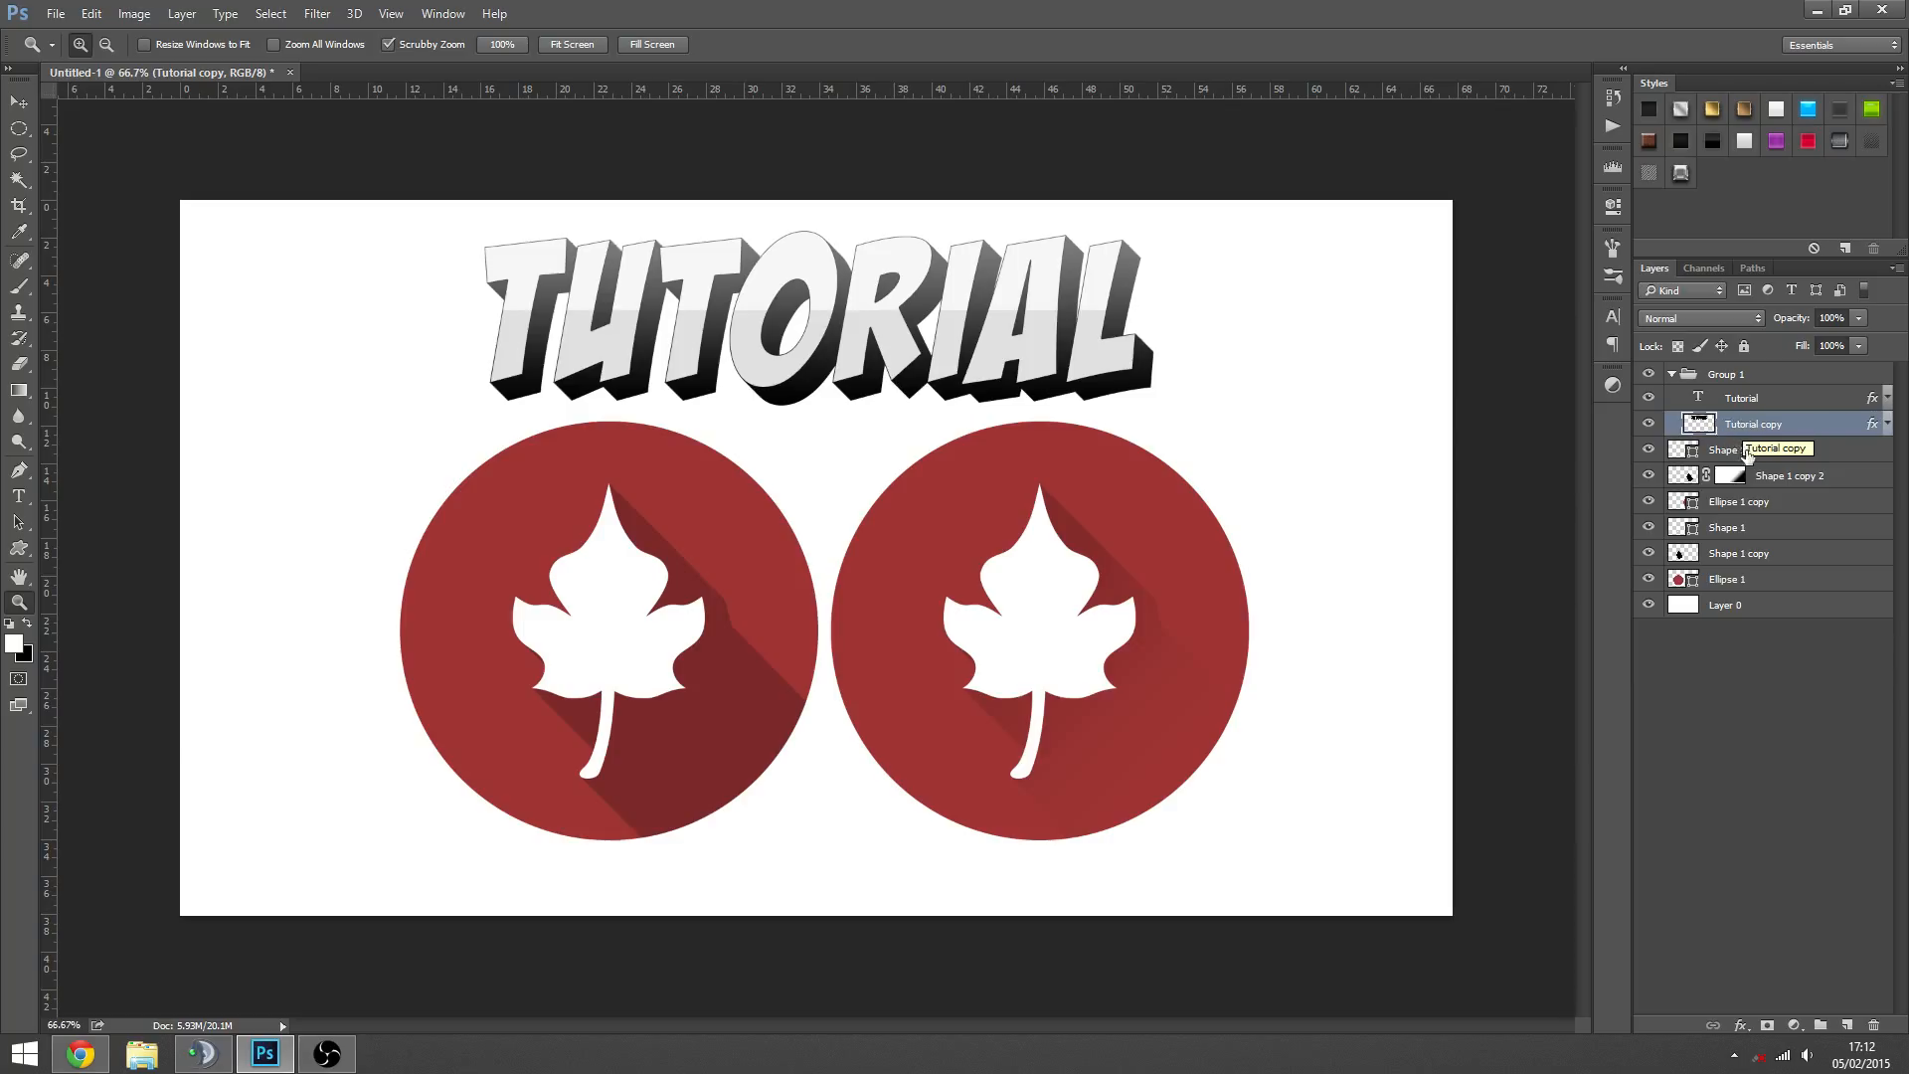
pyautogui.click(1750, 452)
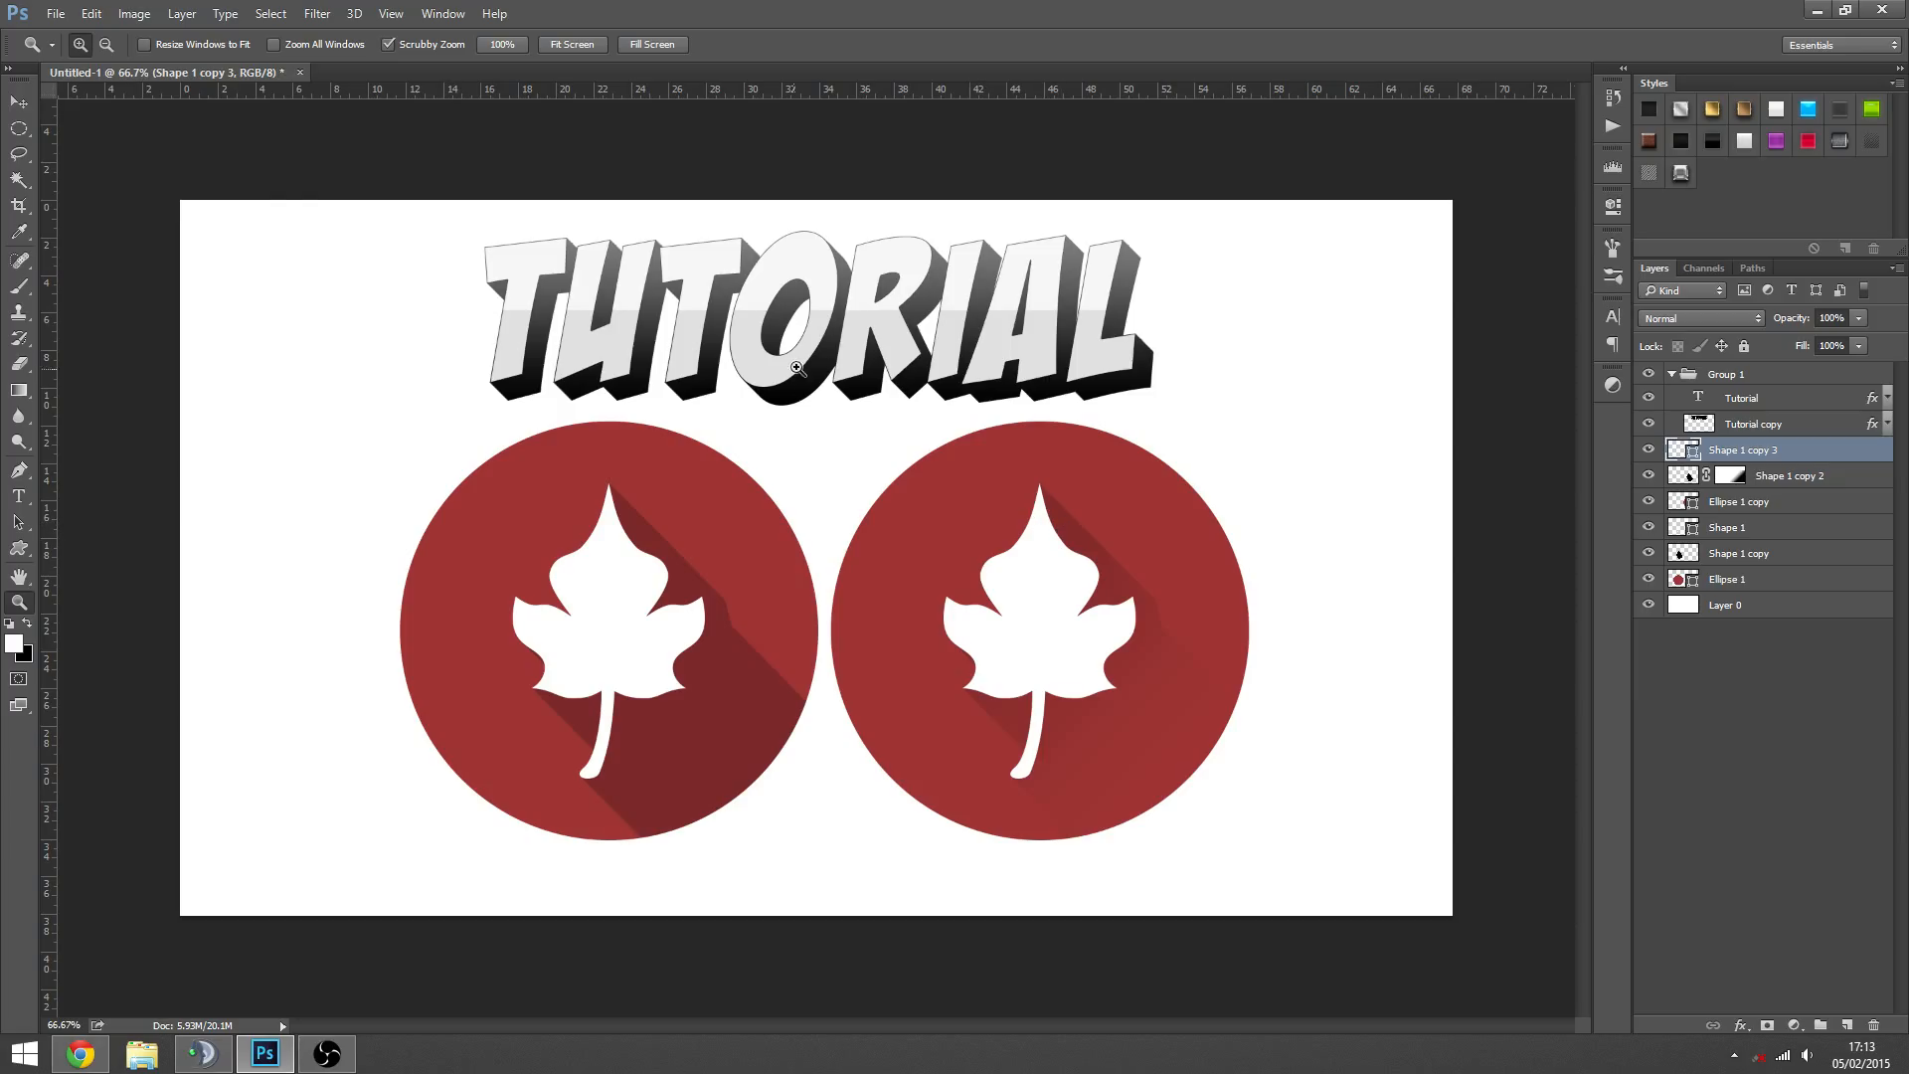
# - Create a new 1920 x 1080 px document at 72 pixels/inch with RGB colour and a white background
pyautogui.click(55, 13)
pyautogui.click(59, 30)
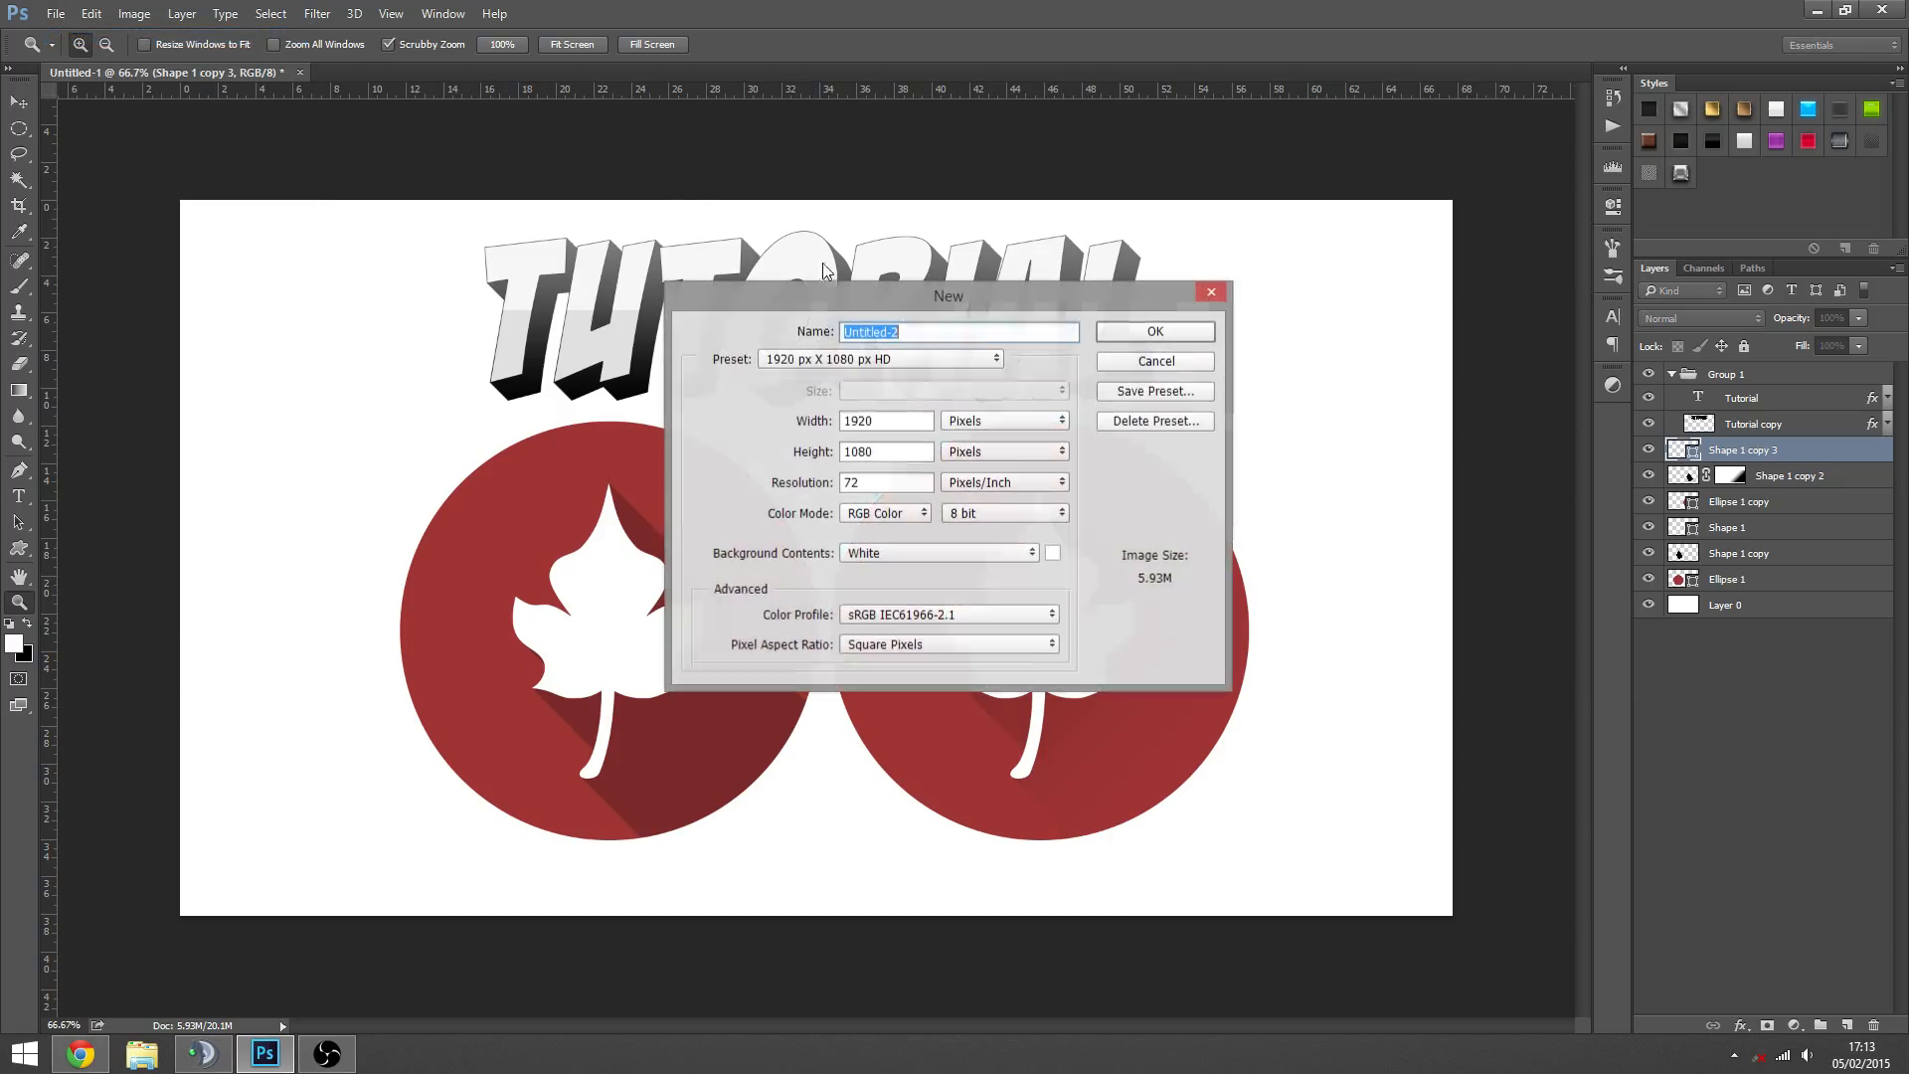
pyautogui.moveTo(958, 302); pyautogui.dragTo(1048, 353)
pyautogui.click(1295, 366)
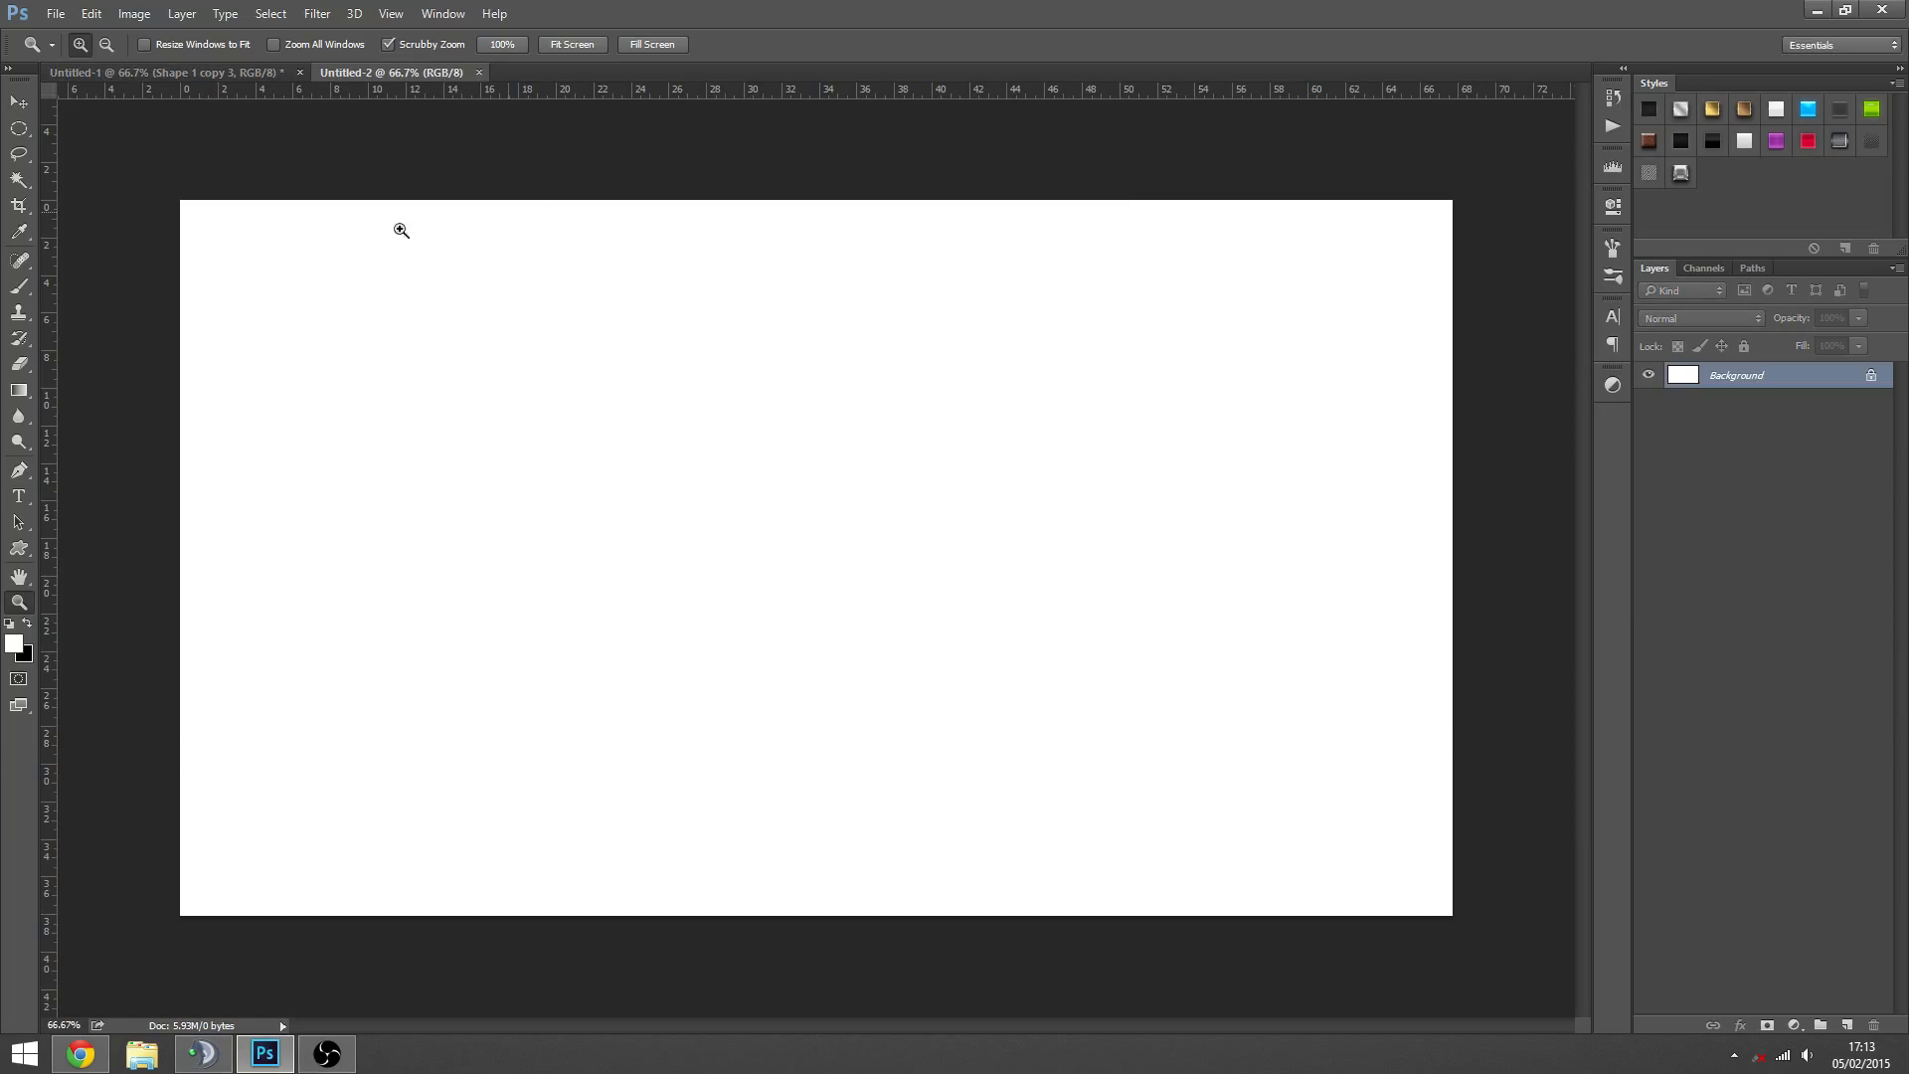
# - Convert the new document's locked Background into a regular layer named Layer 0
pyautogui.hotkey('ctrl', 'Tab')
pyautogui.hotkey('ctrl', 'Tab')
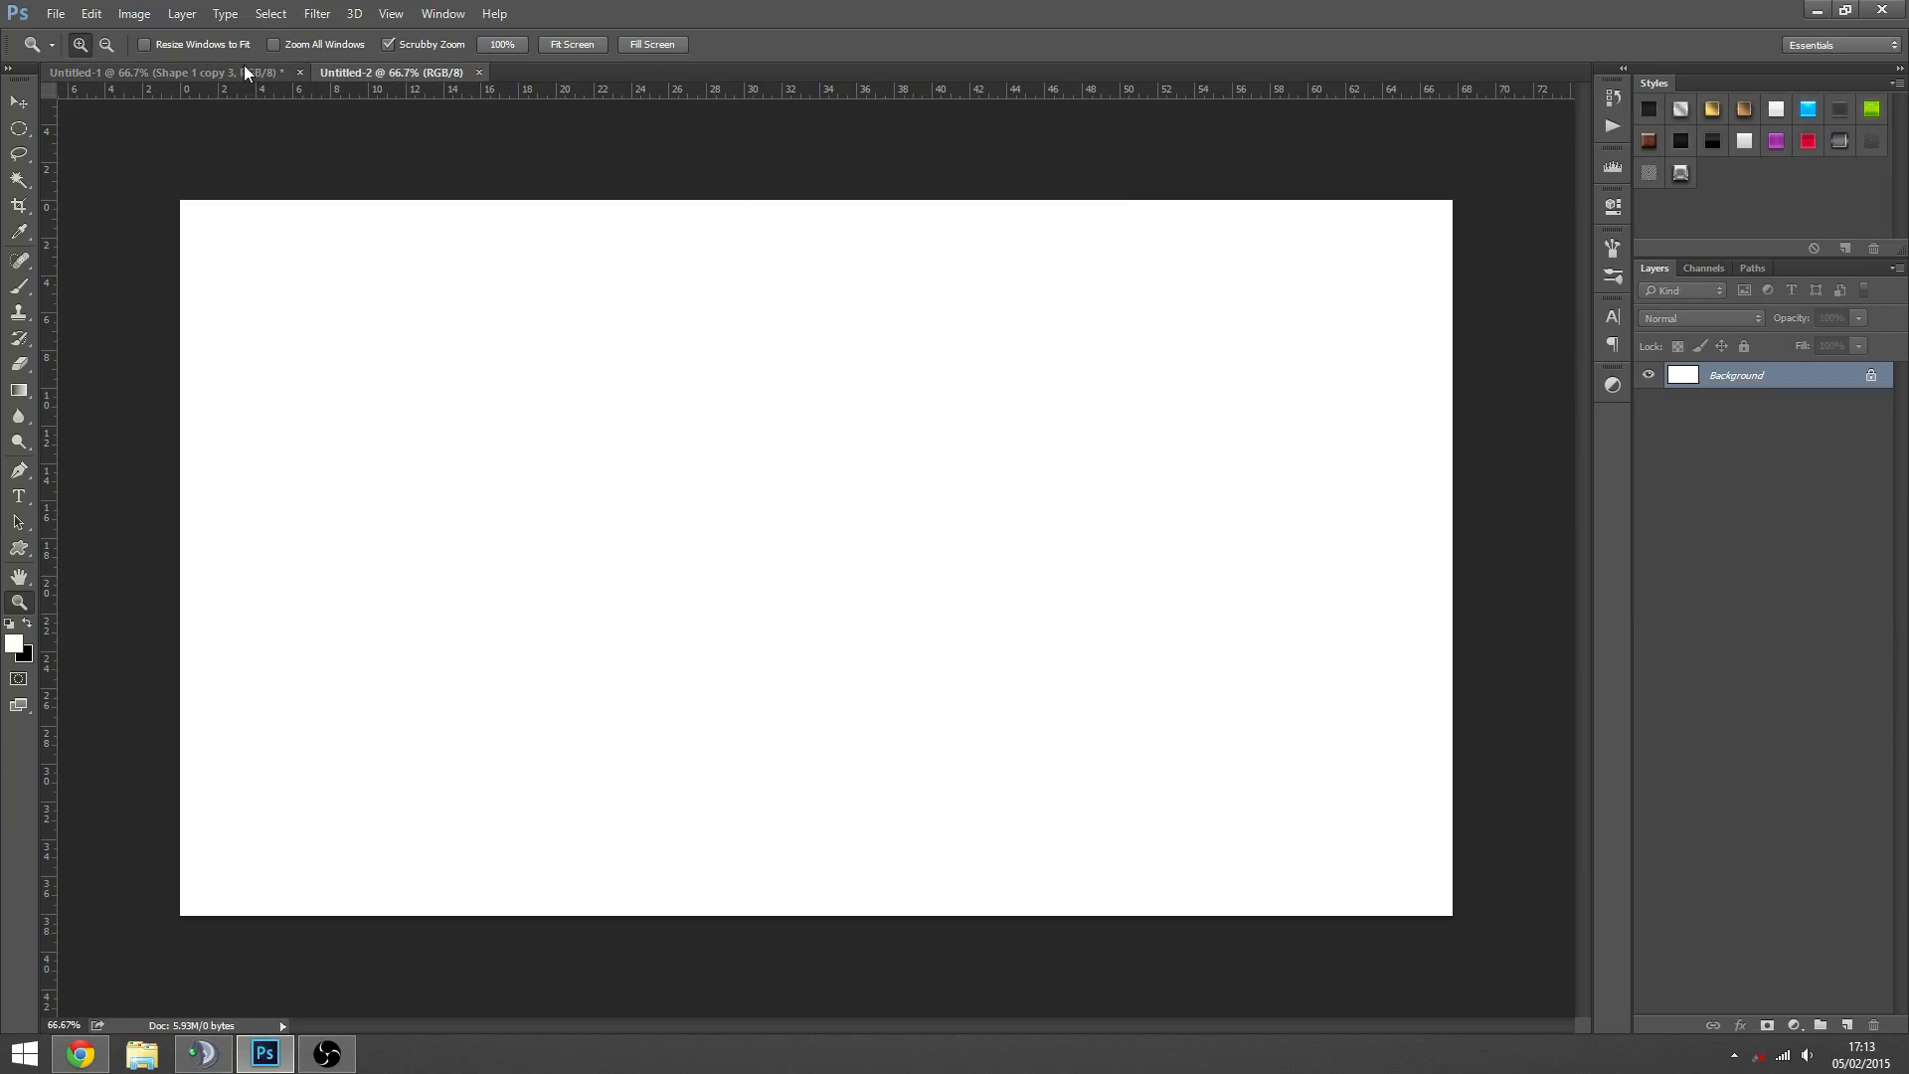
pyautogui.hotkey('ctrl', 'Tab')
pyautogui.hotkey('ctrl', 'Tab')
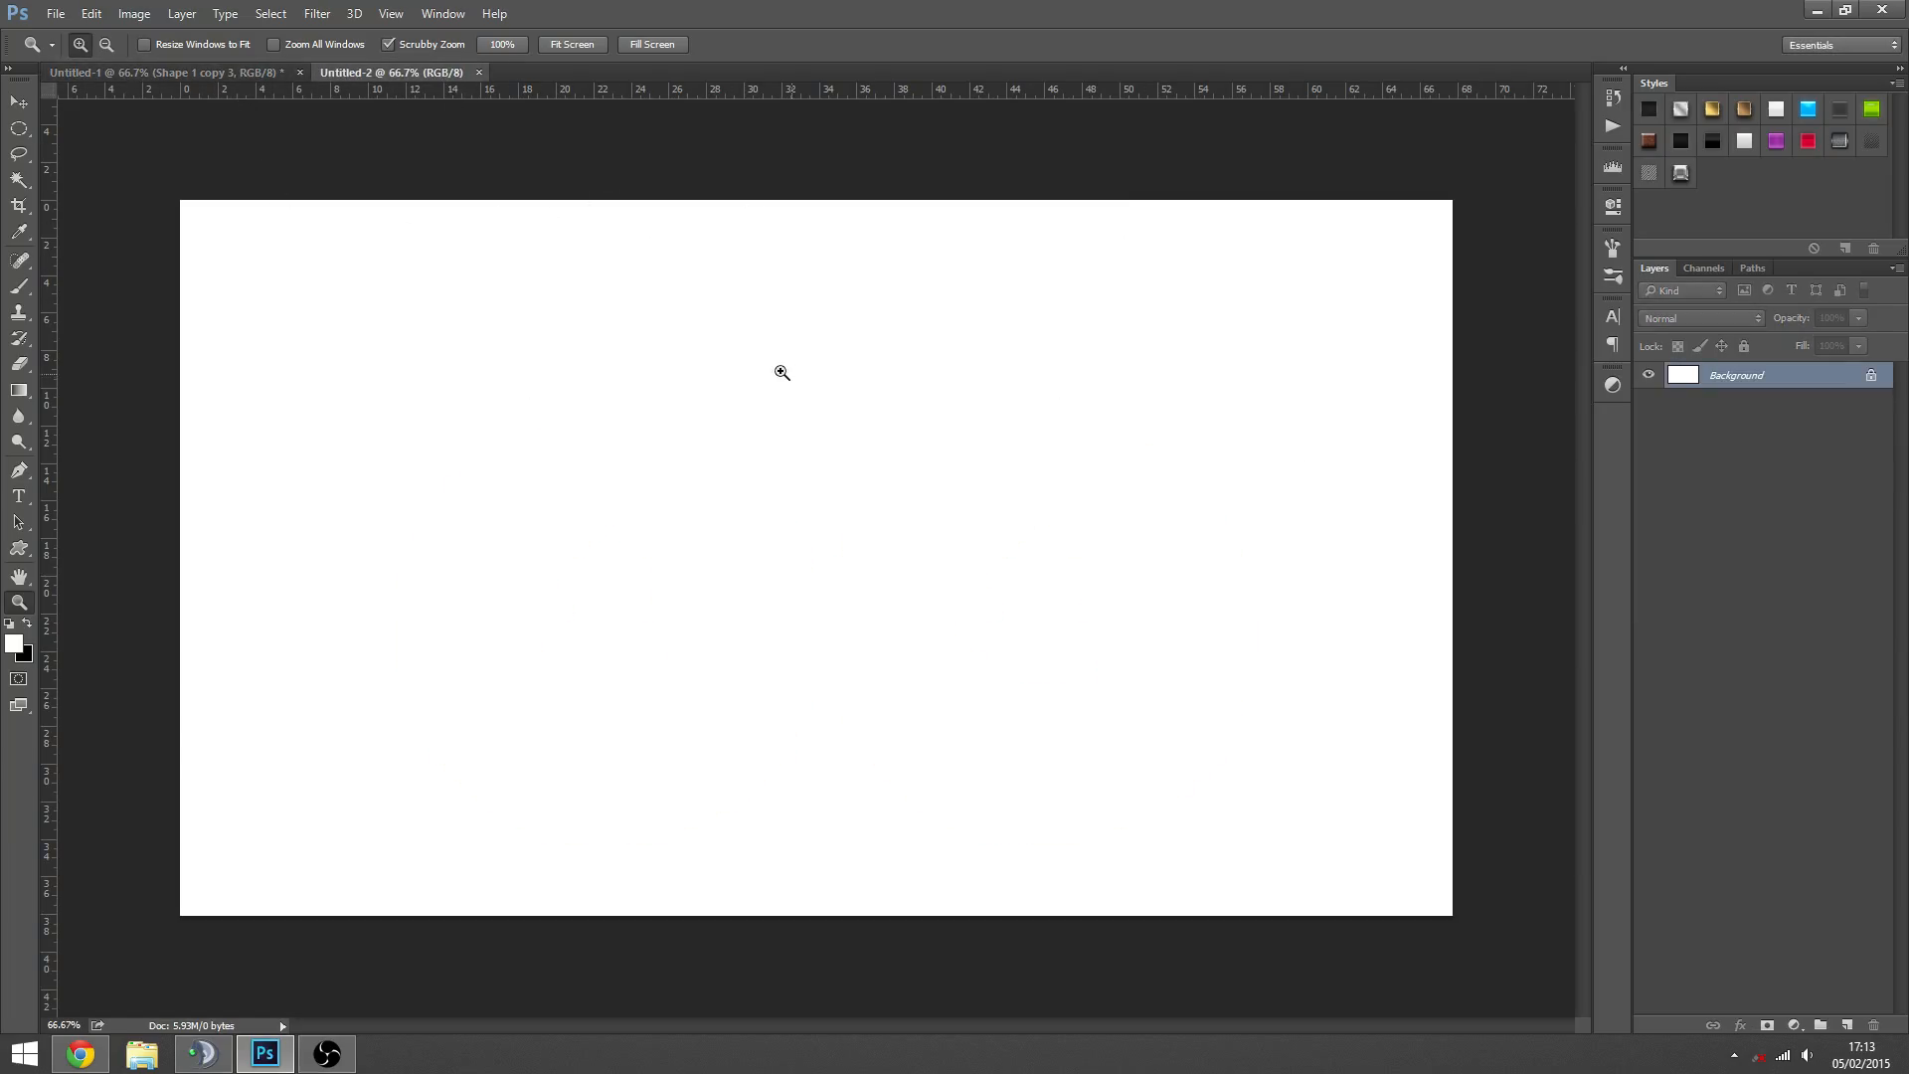
pyautogui.doubleClick(1790, 386)
pyautogui.press('Return')
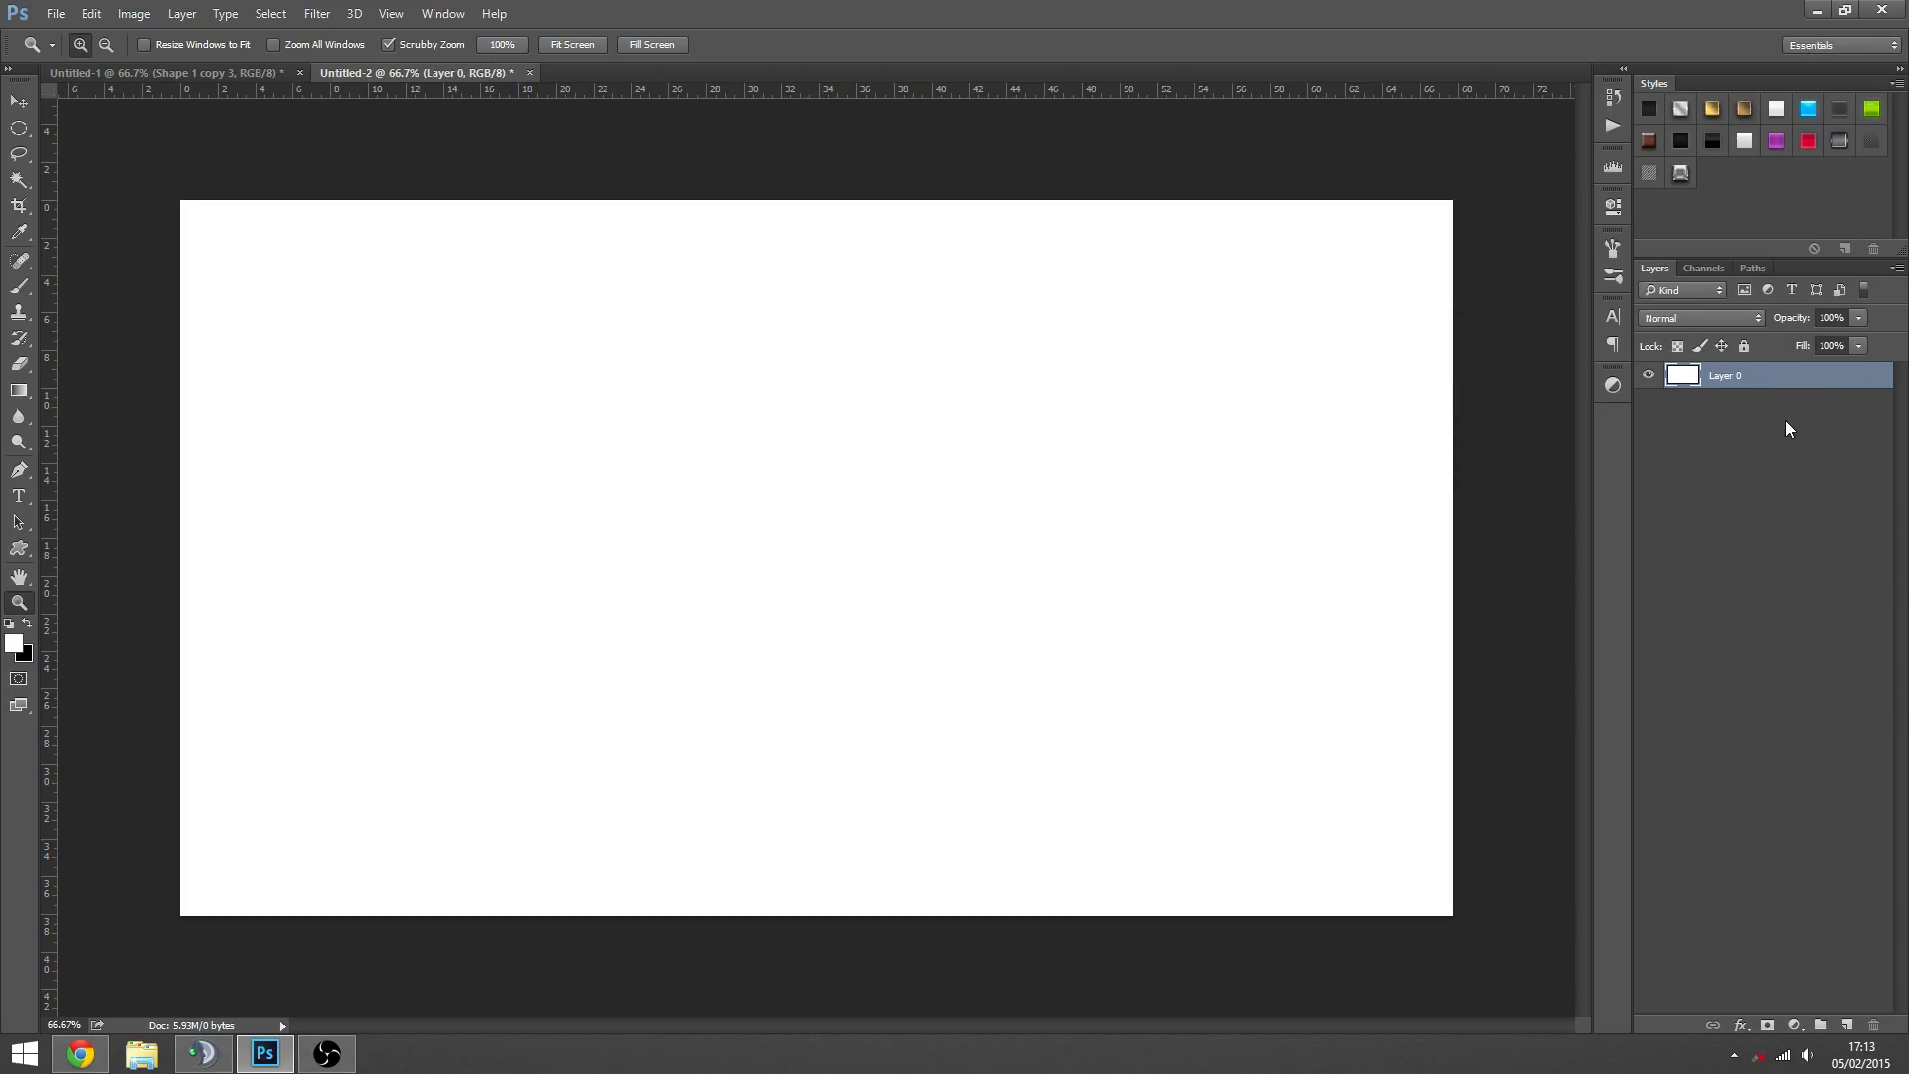
# - Examine the finished lettering and leaf icons in Untitled-1 and return to the blank Untitled-2 document
pyautogui.click(261, 72)
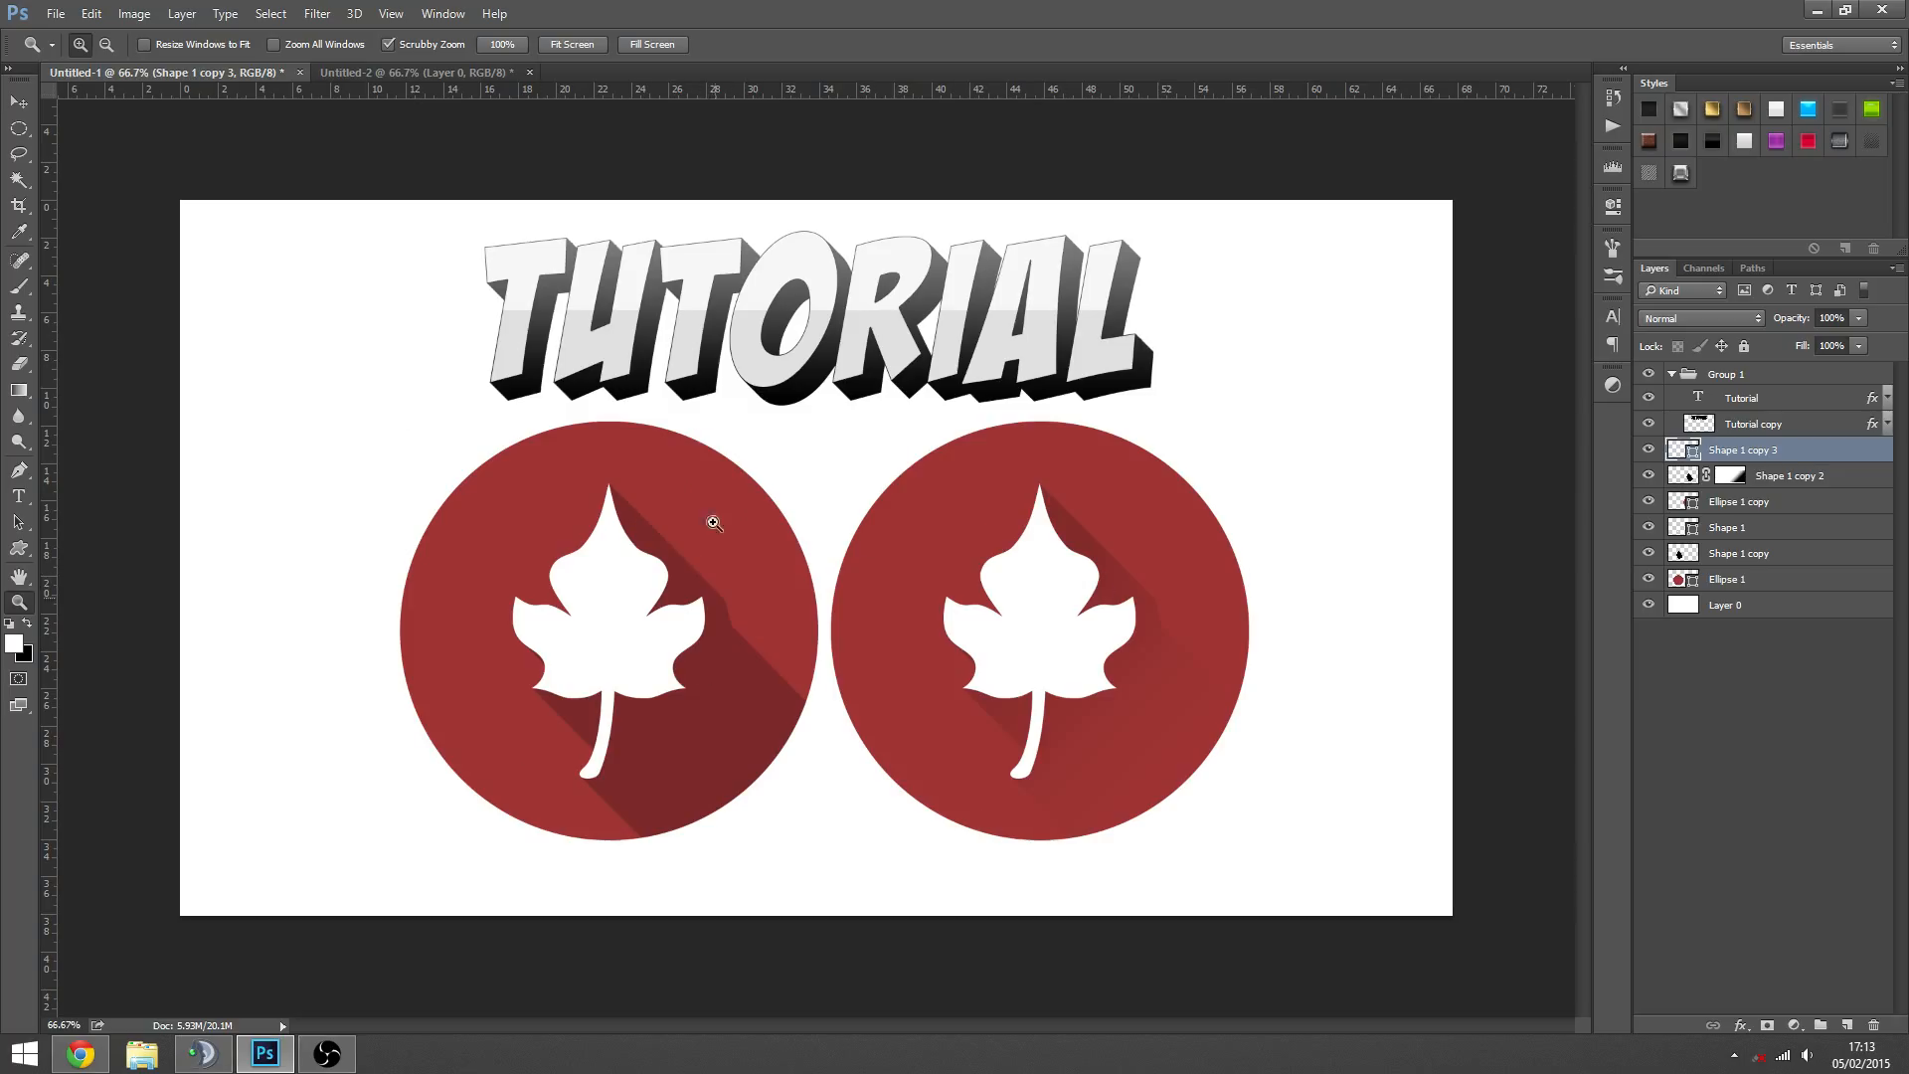
pyautogui.click(423, 72)
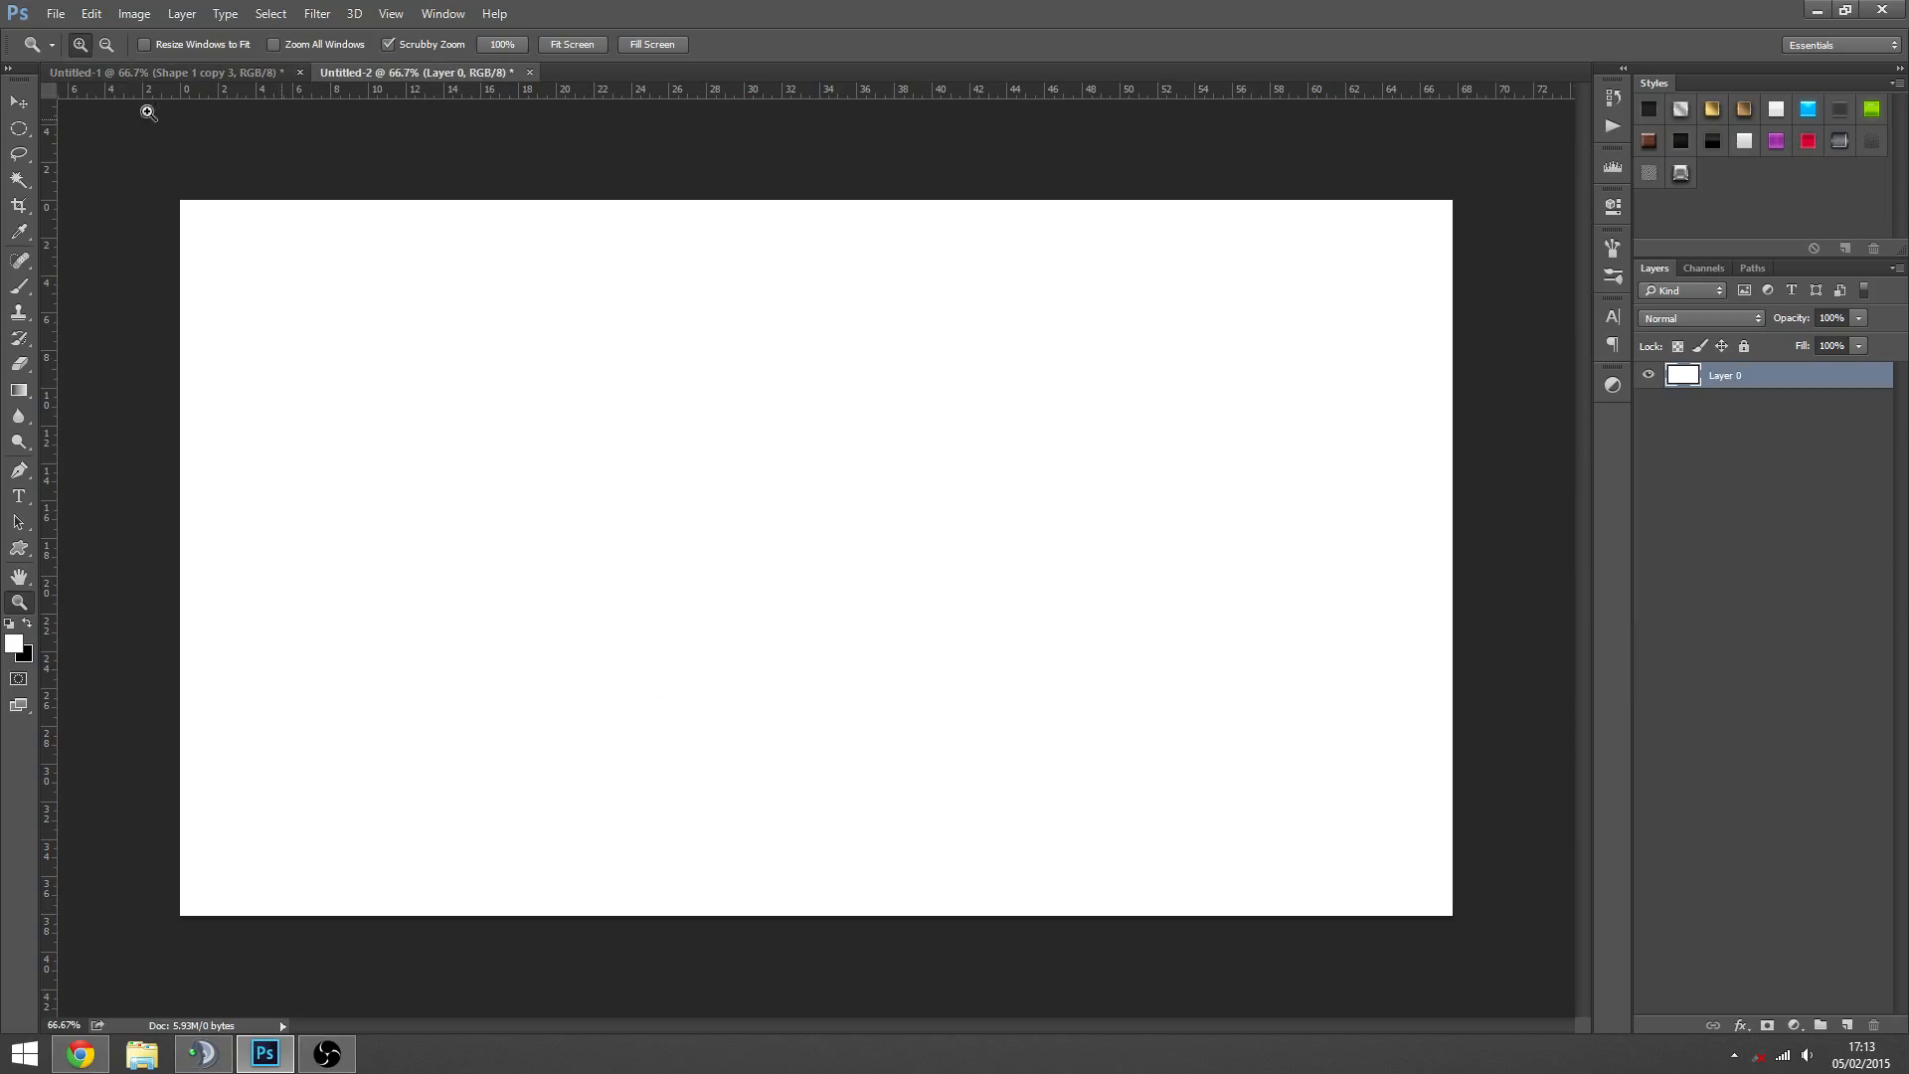
pyautogui.click(194, 73)
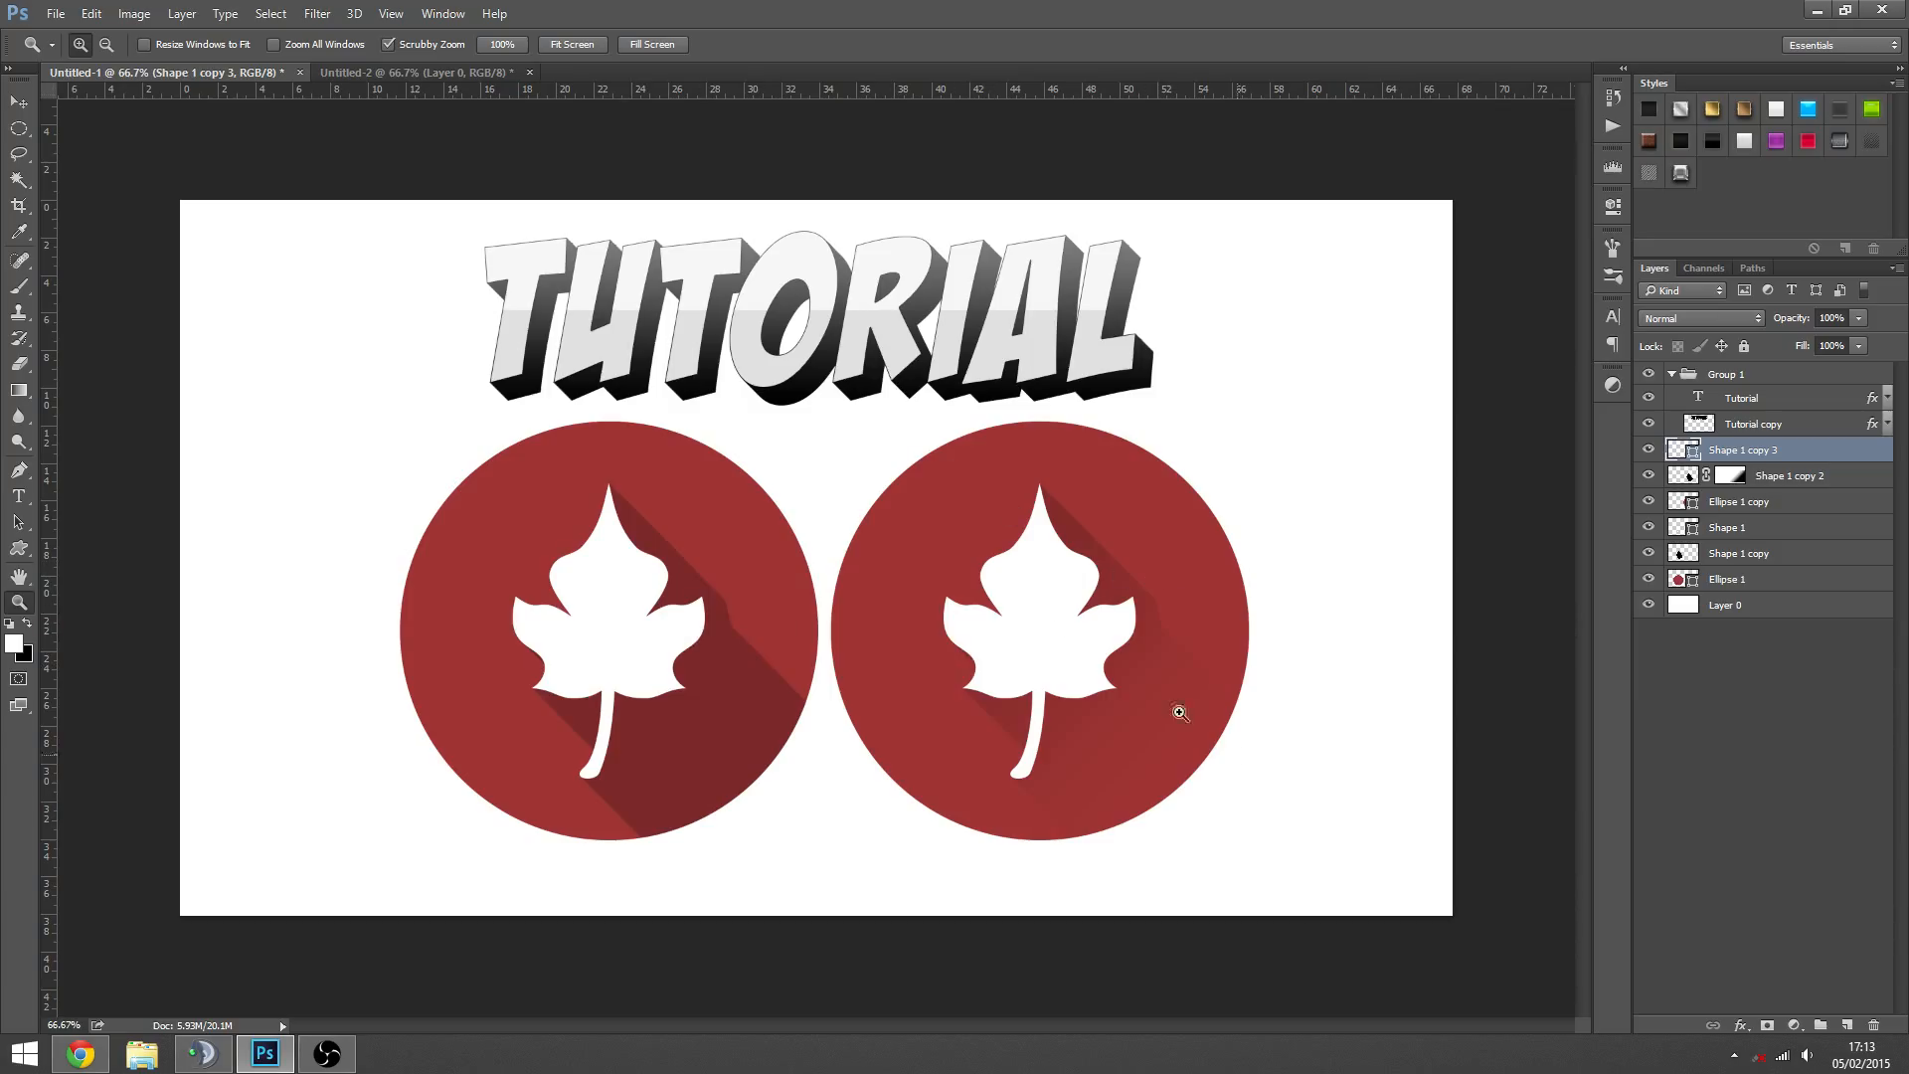
pyautogui.click(1044, 600)
pyautogui.keyDown('alt'); pyautogui.click(1013, 635); pyautogui.keyUp('alt')
pyautogui.click(436, 74)
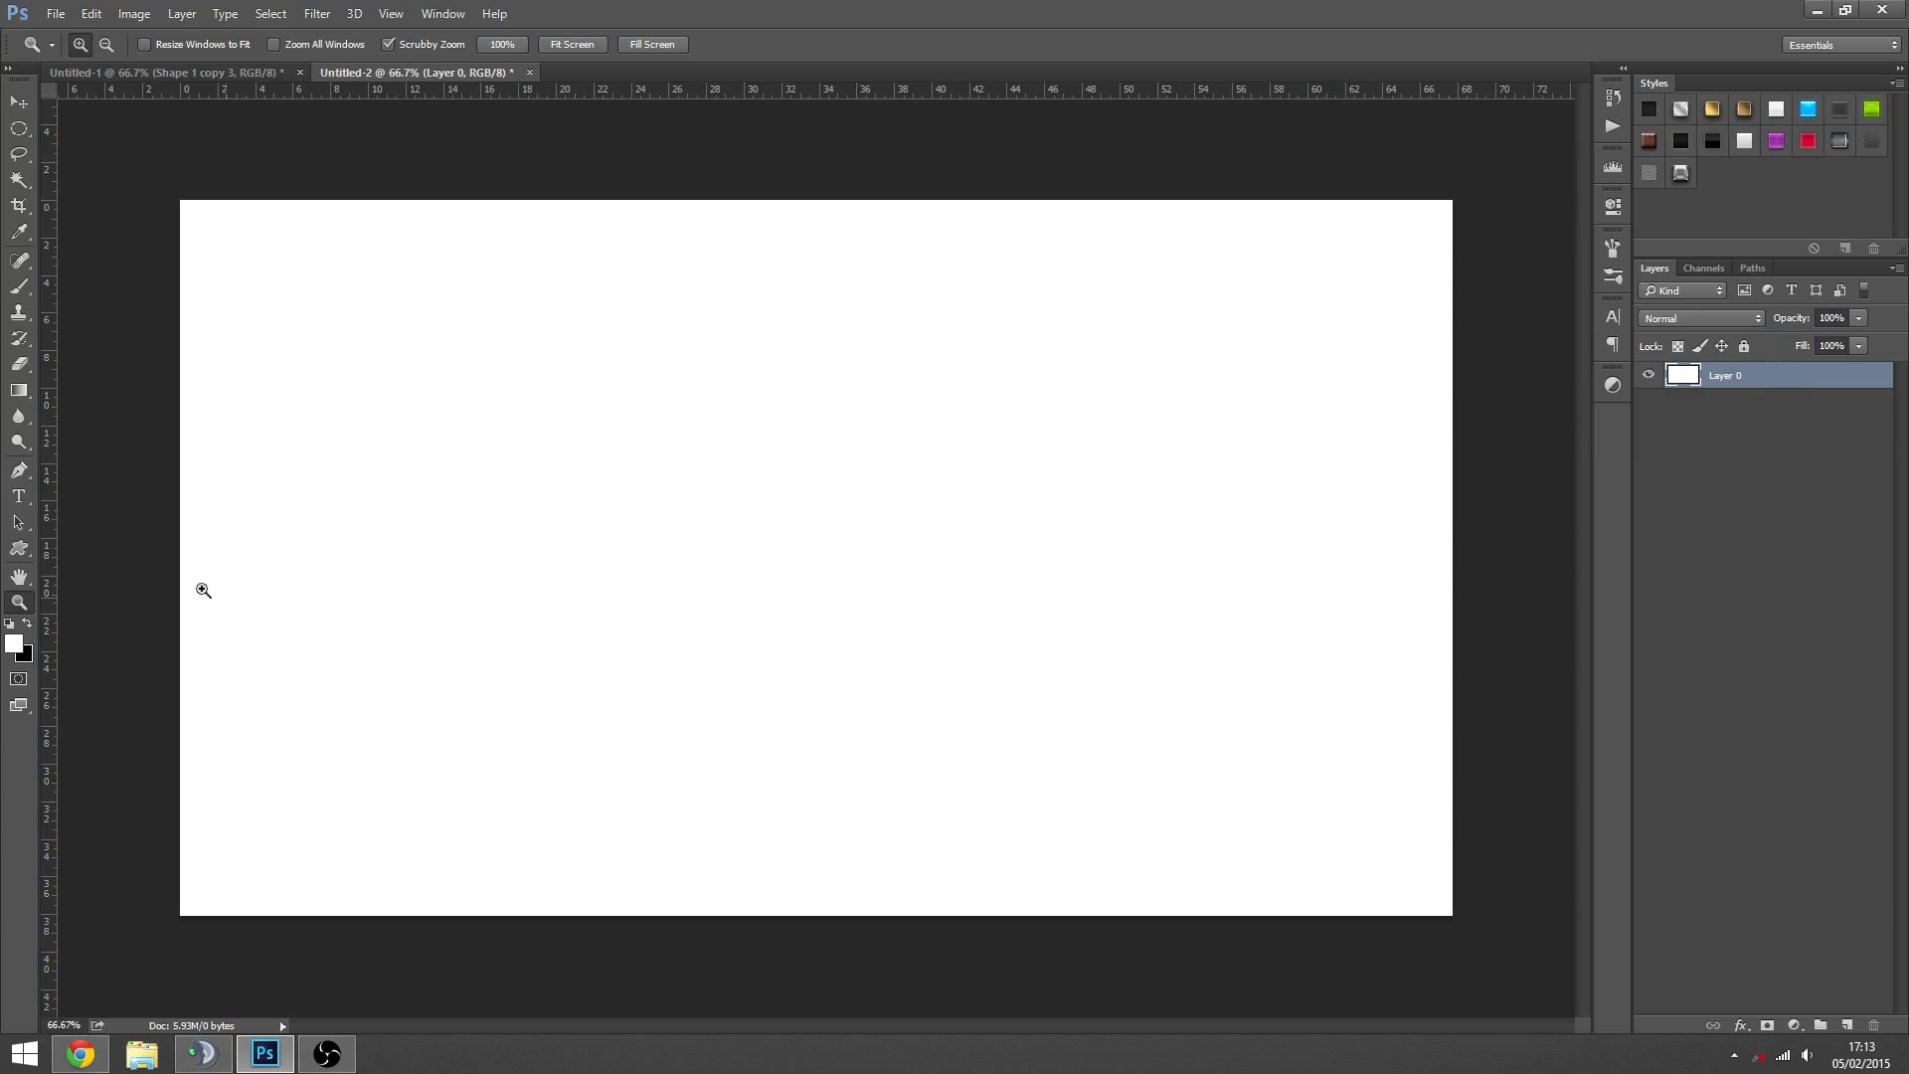
# - Add the word "Text" in black BadaBoom BB Regular and enlarge it to about 552 pt in the middle of the canvas
pyautogui.click(19, 496)
pyautogui.click(460, 547)
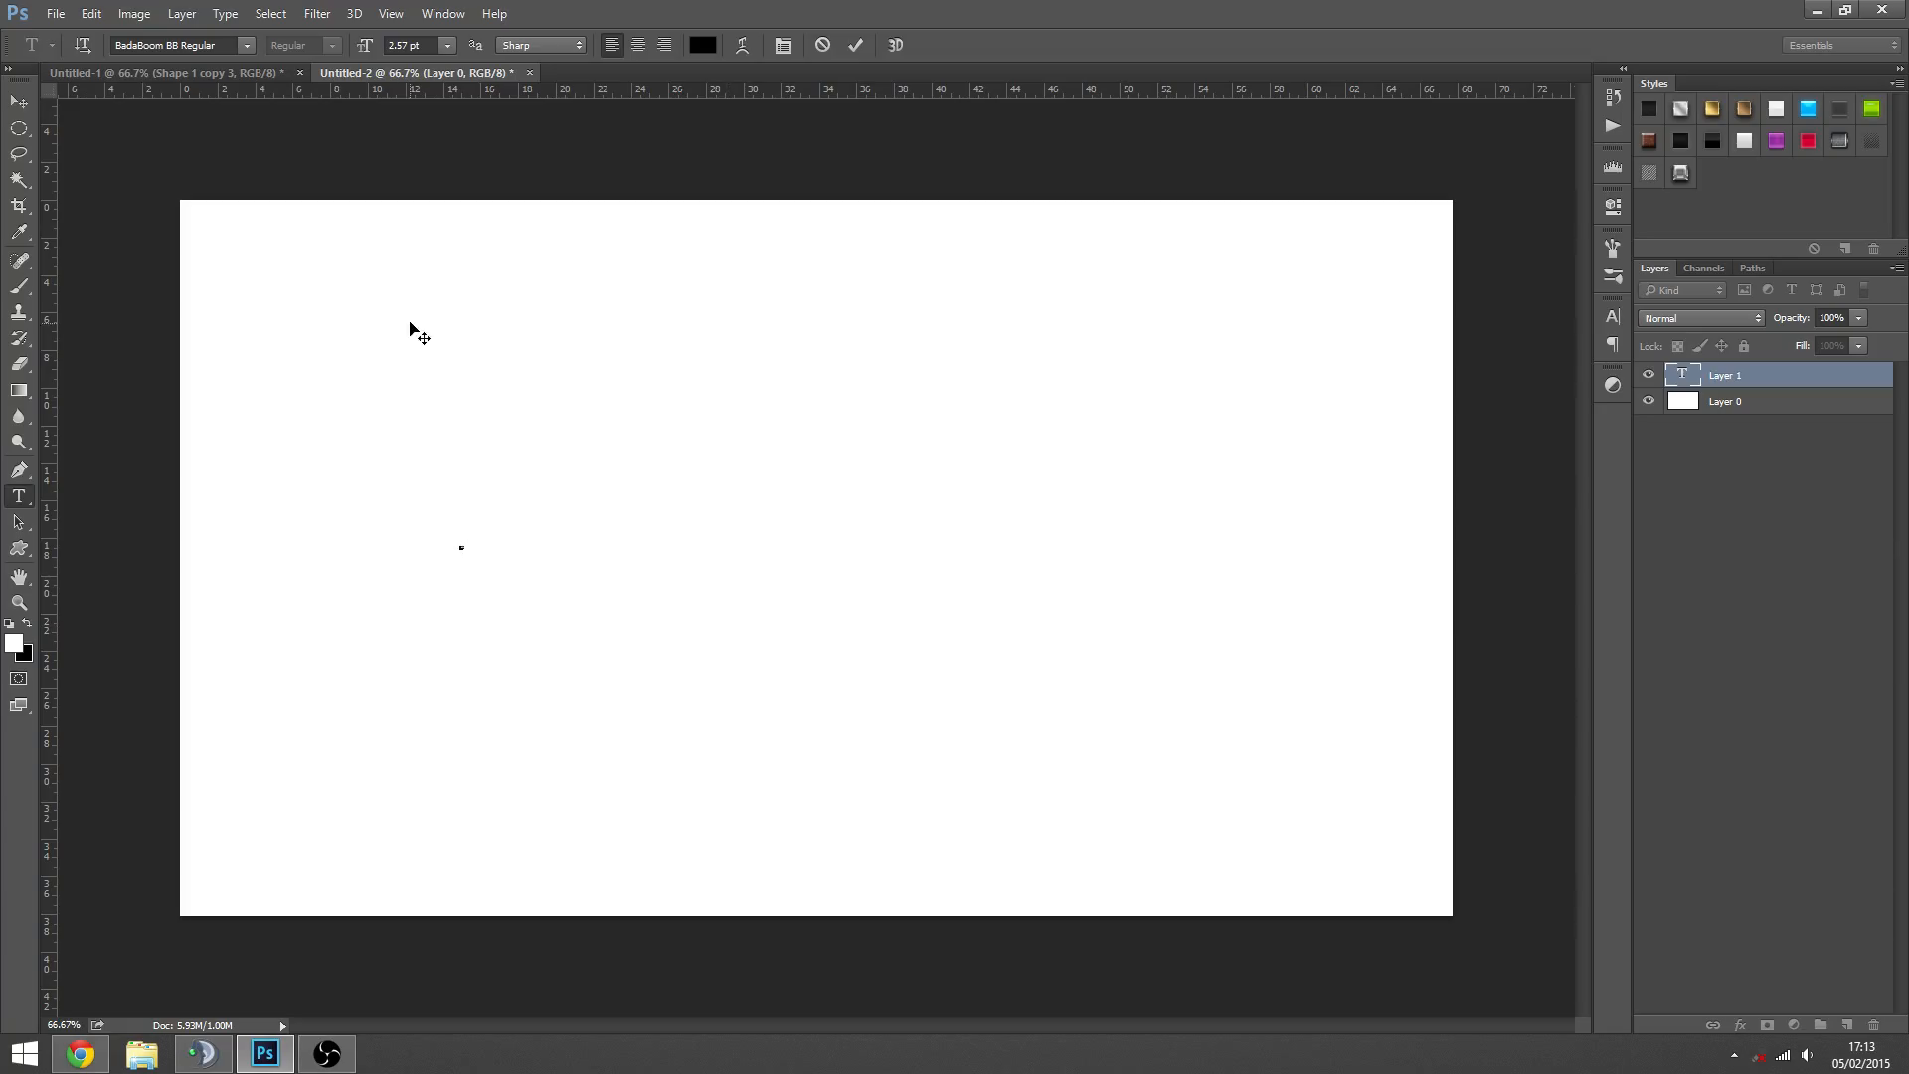
pyautogui.click(19, 101)
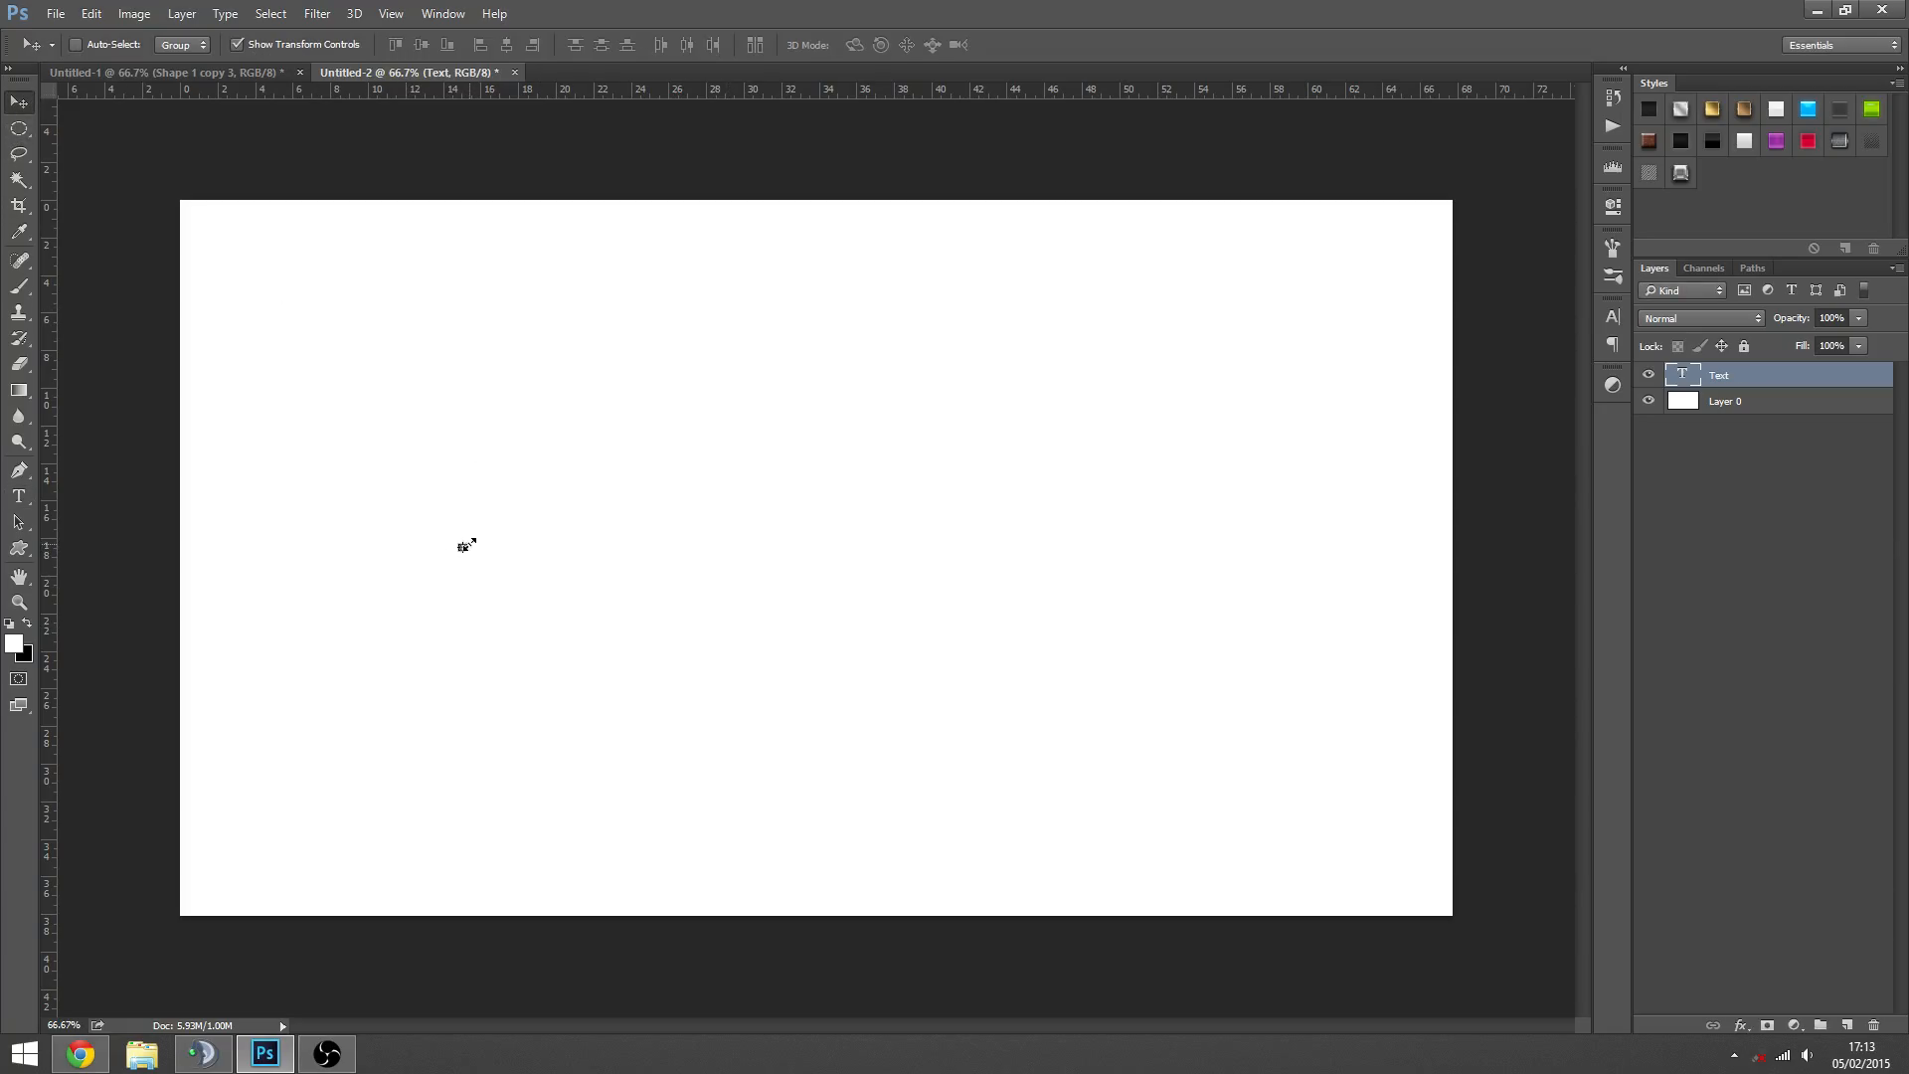
pyautogui.moveTo(469, 544); pyautogui.dragTo(733, 382)
pyautogui.moveTo(647, 499); pyautogui.dragTo(943, 492)
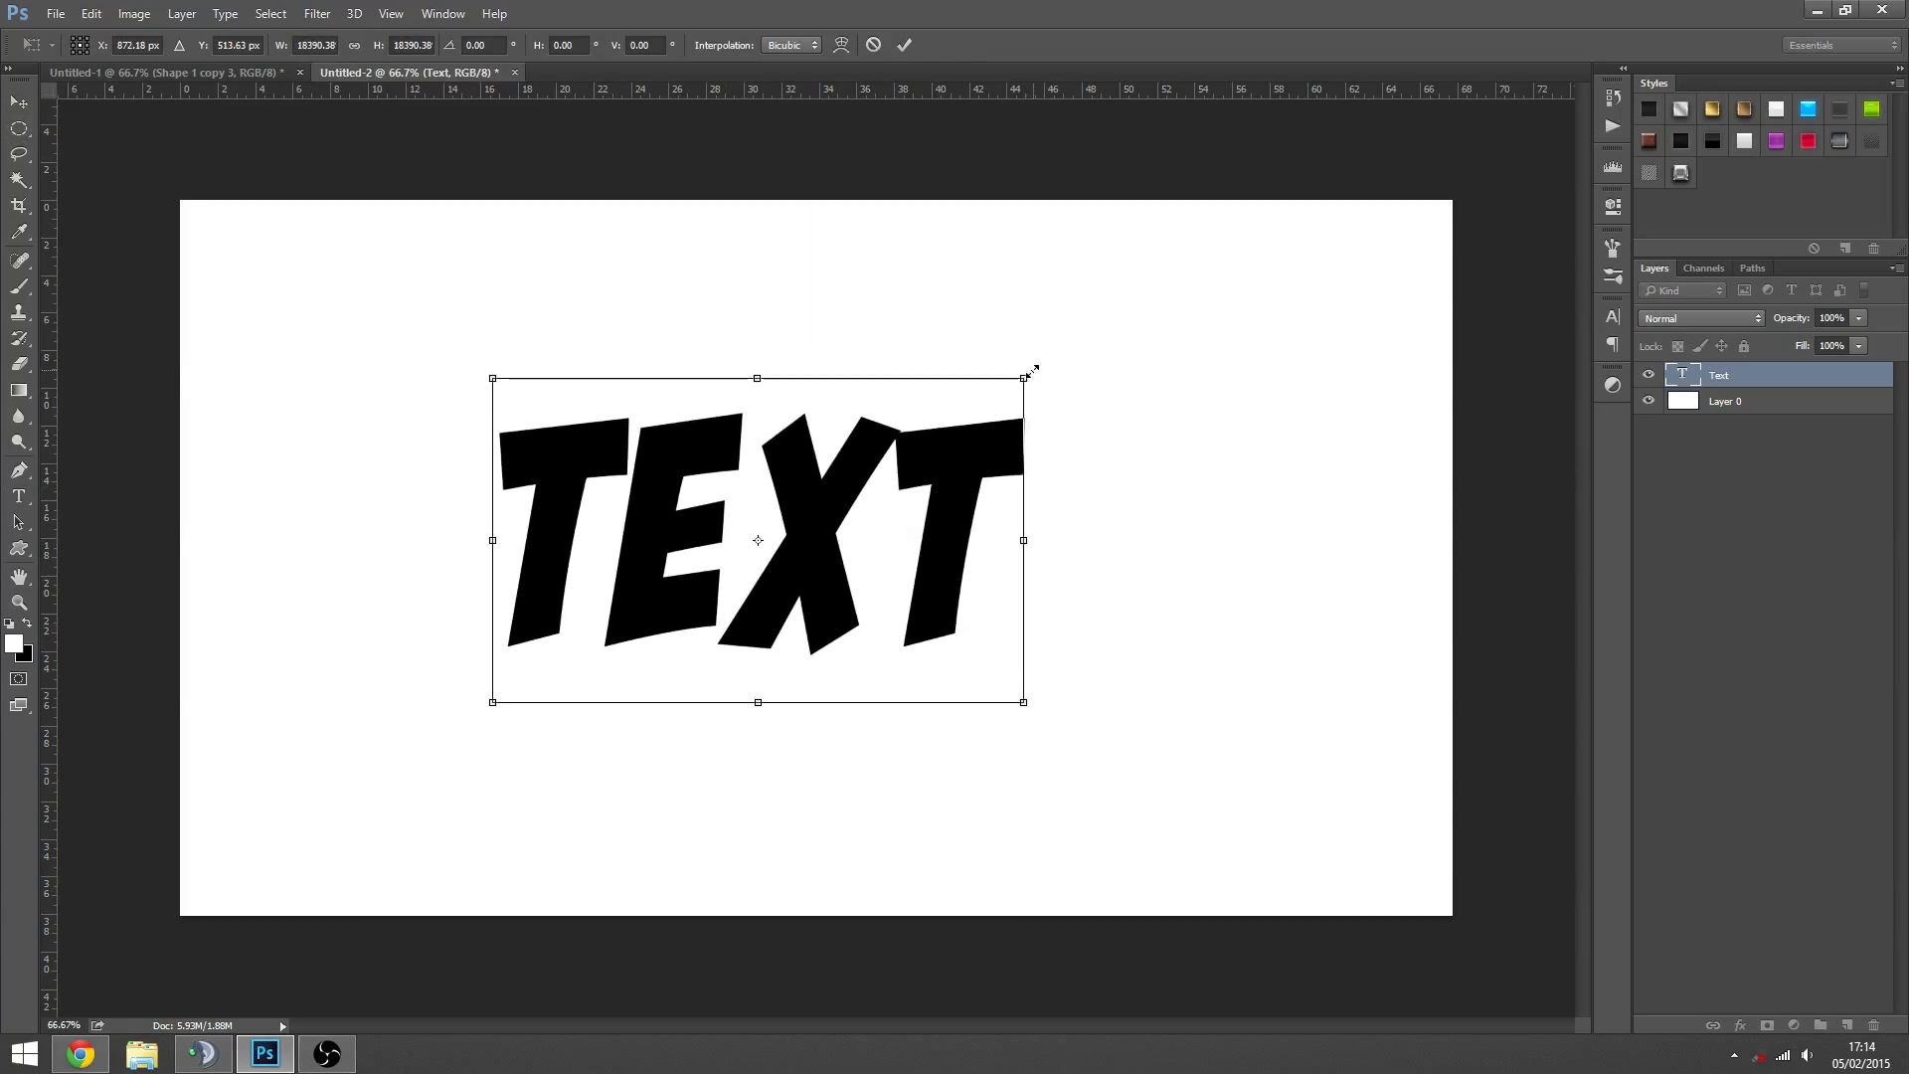
pyautogui.moveTo(1032, 371); pyautogui.dragTo(1046, 350)
pyautogui.moveTo(993, 483); pyautogui.dragTo(1051, 503)
pyautogui.press('Return')
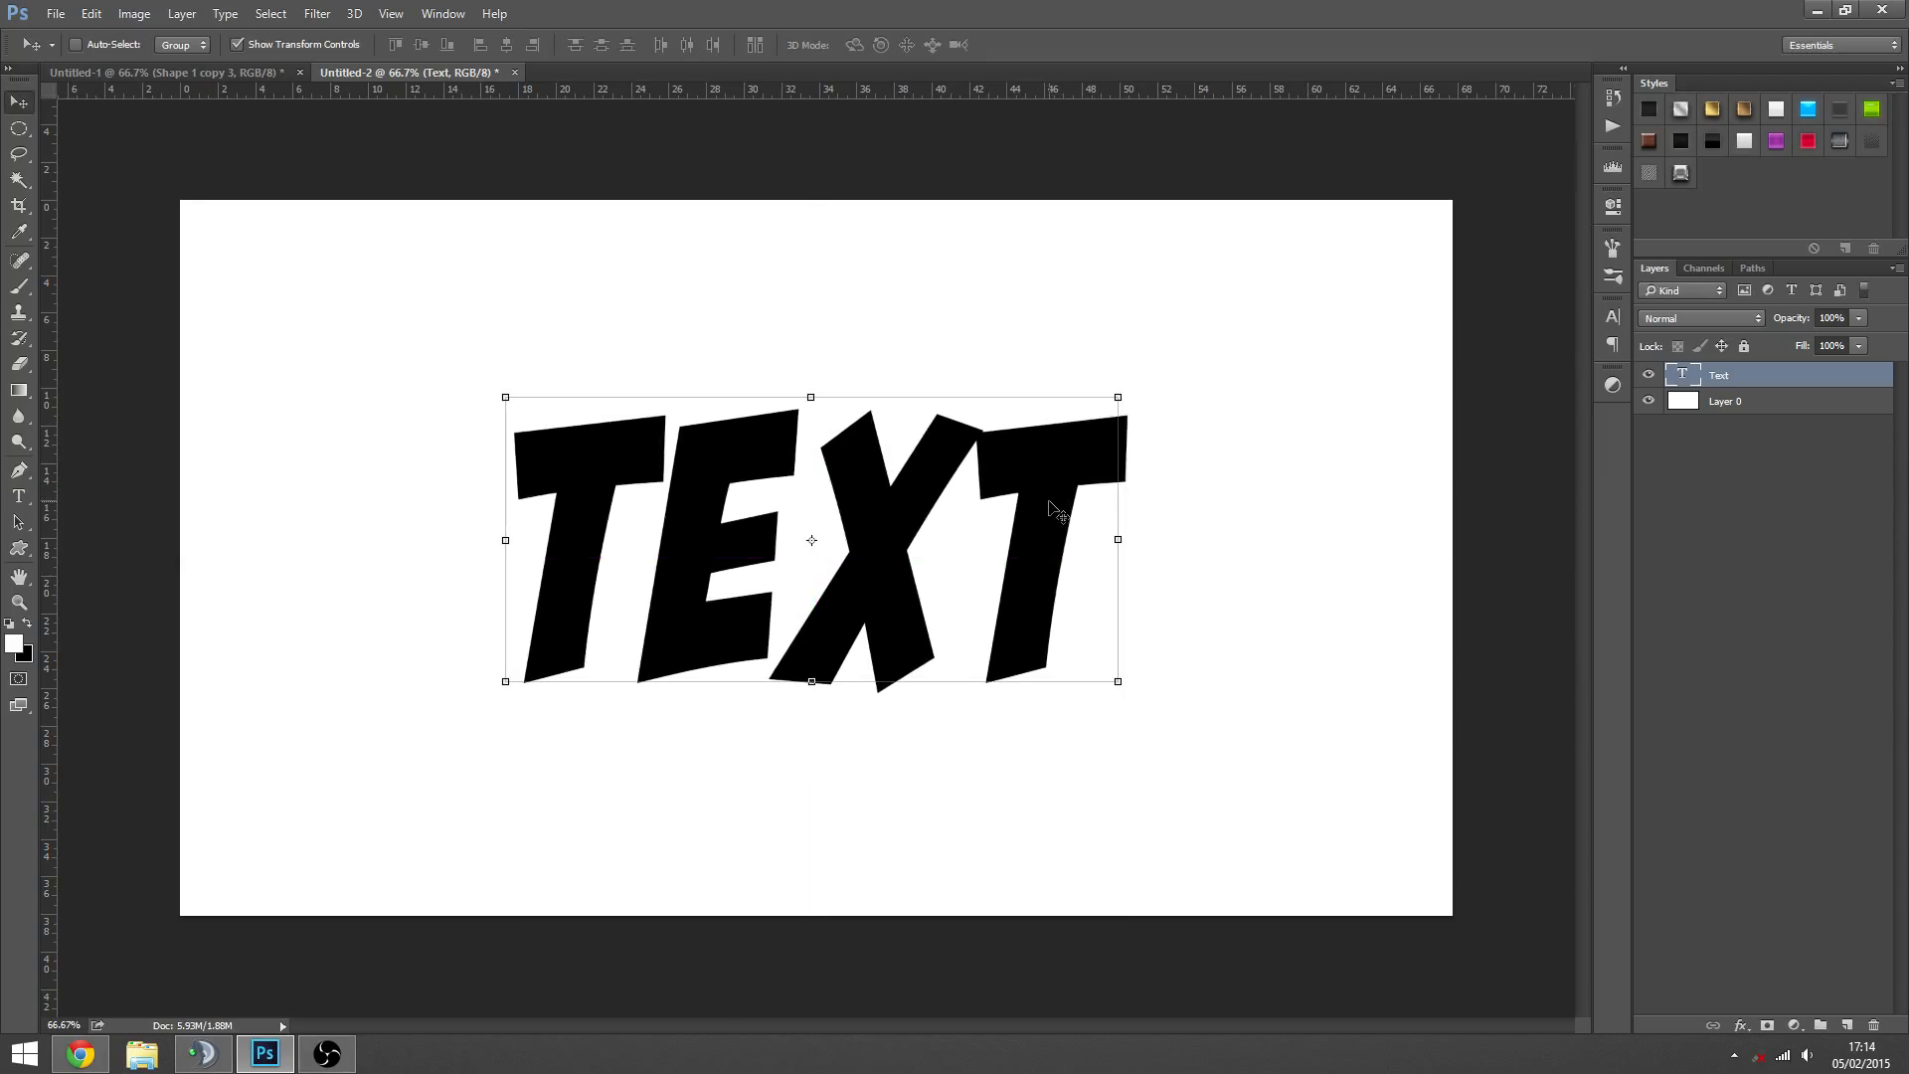
pyautogui.click(1723, 439)
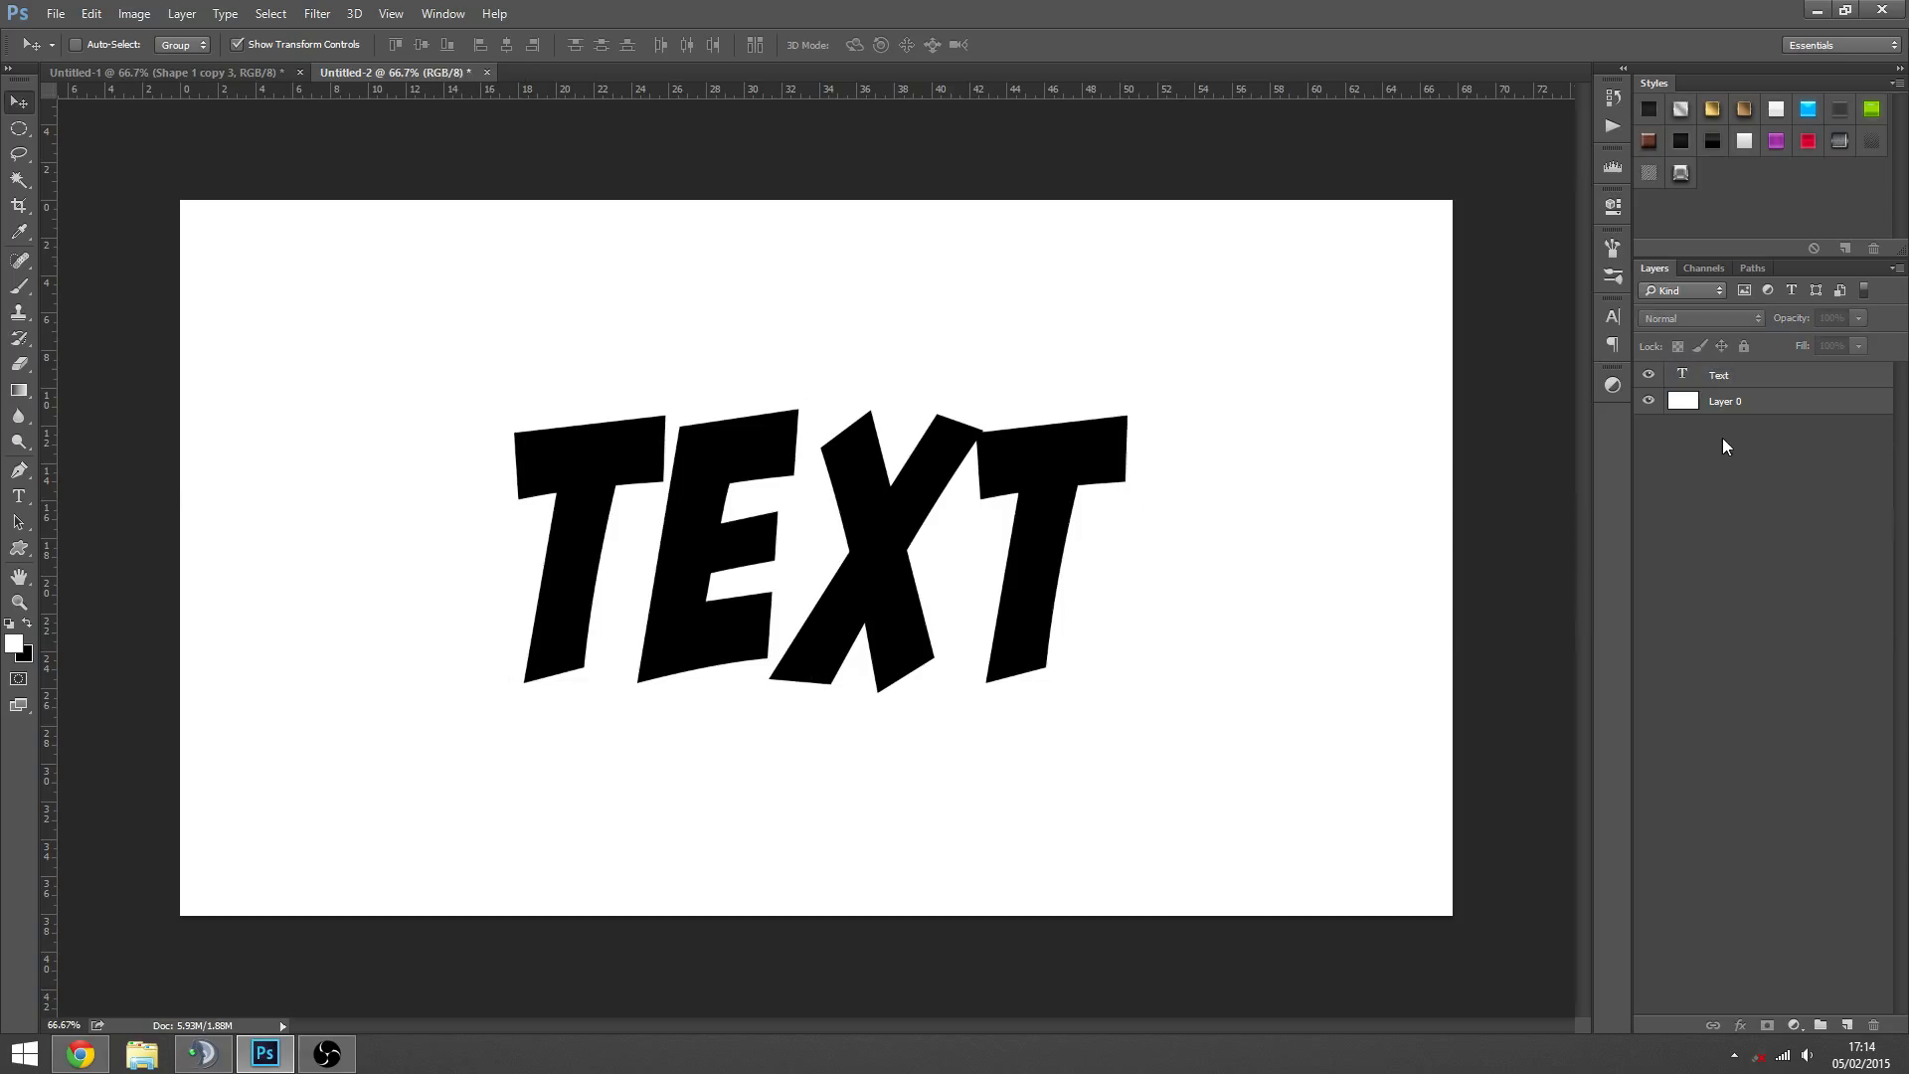
pyautogui.click(1739, 376)
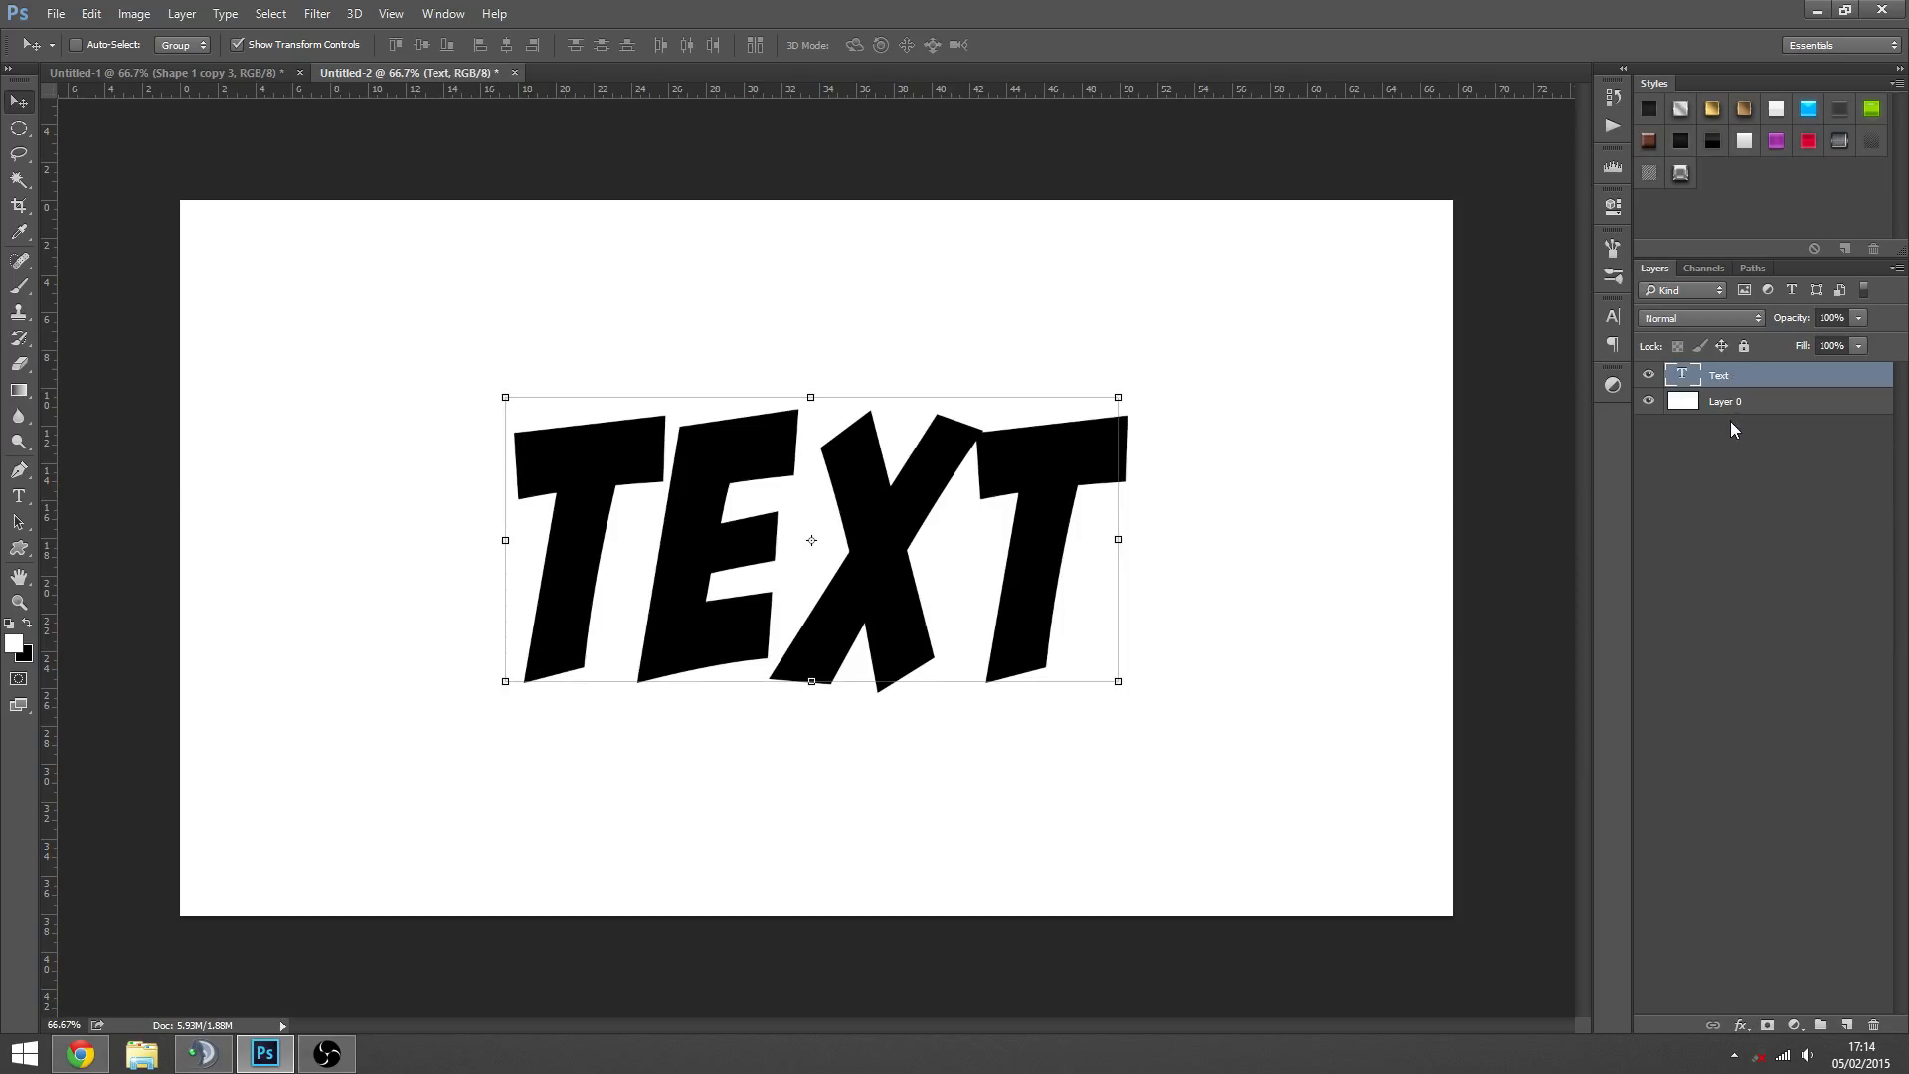
pyautogui.doubleClick(1683, 375)
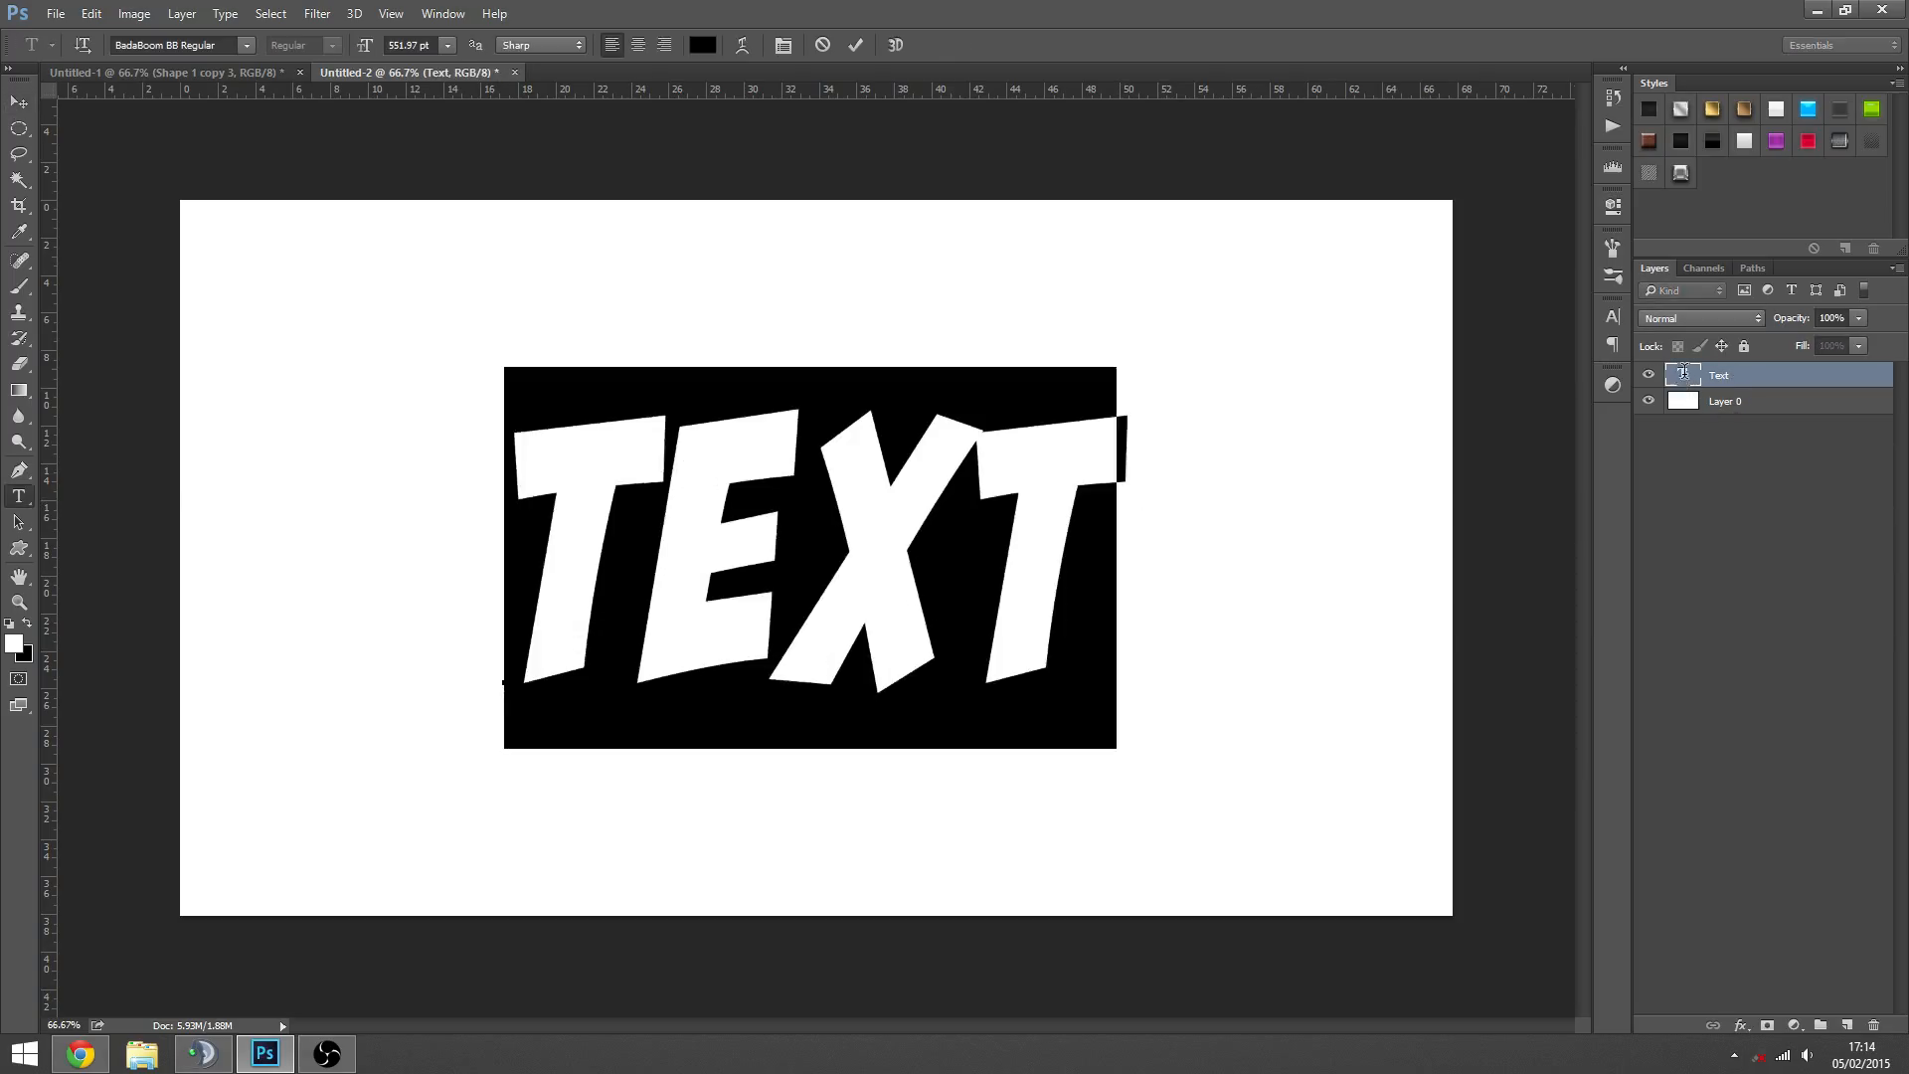
pyautogui.click(424, 46)
pyautogui.click(56, 14)
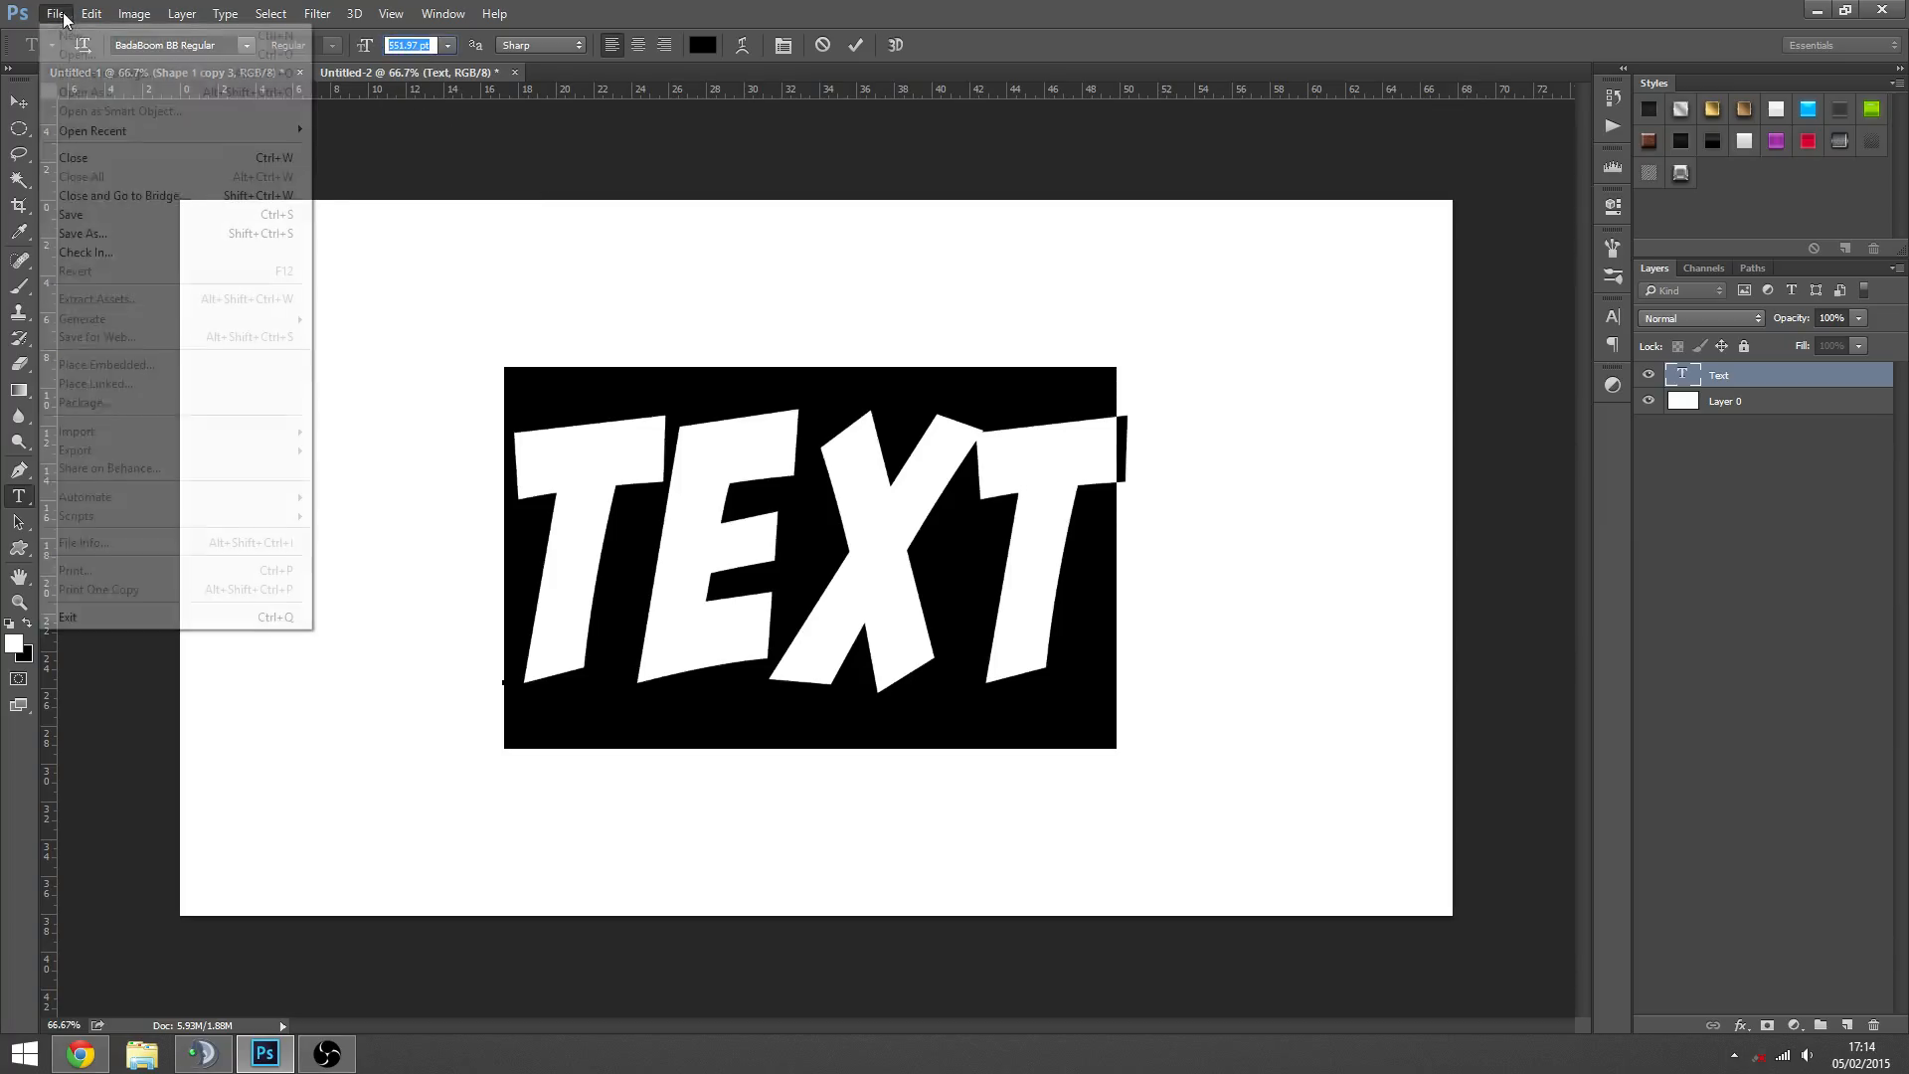
pyautogui.click(716, 44)
pyautogui.click(1783, 524)
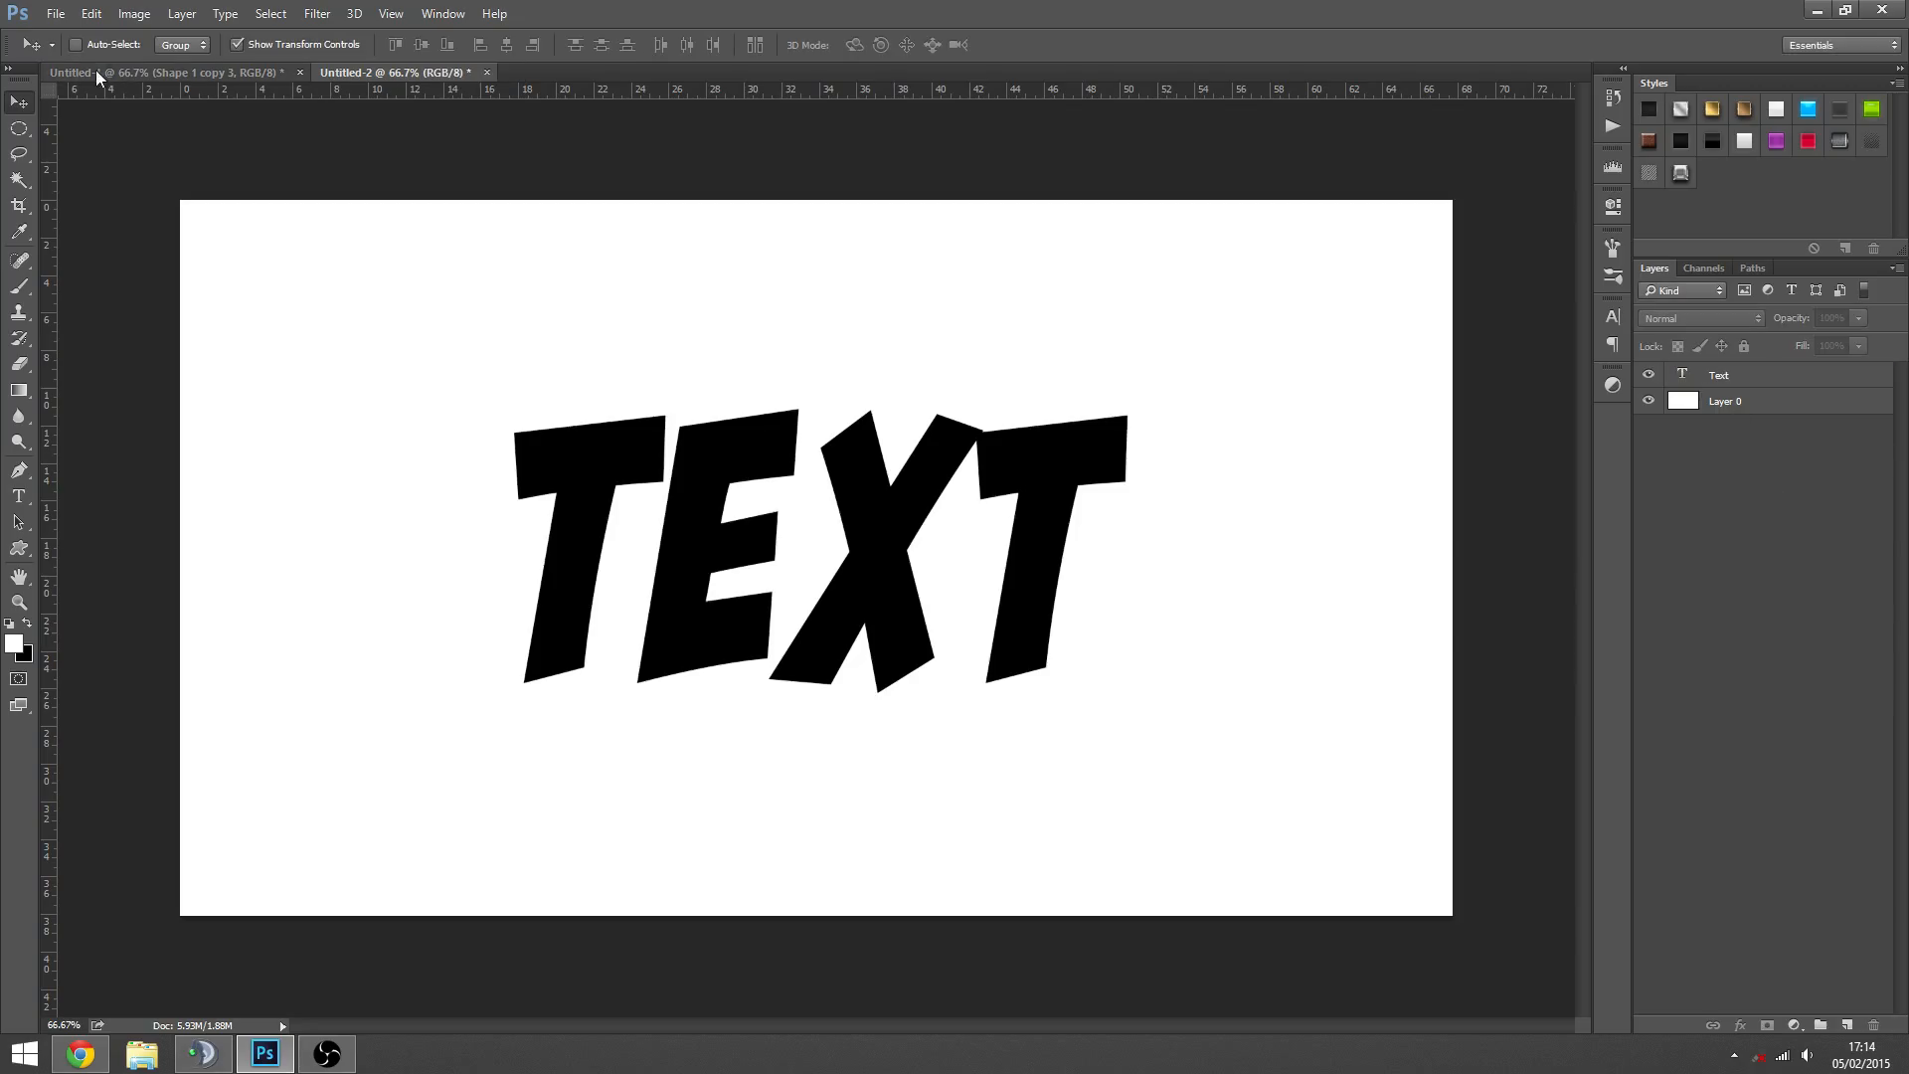
pyautogui.click(59, 14)
pyautogui.click(70, 34)
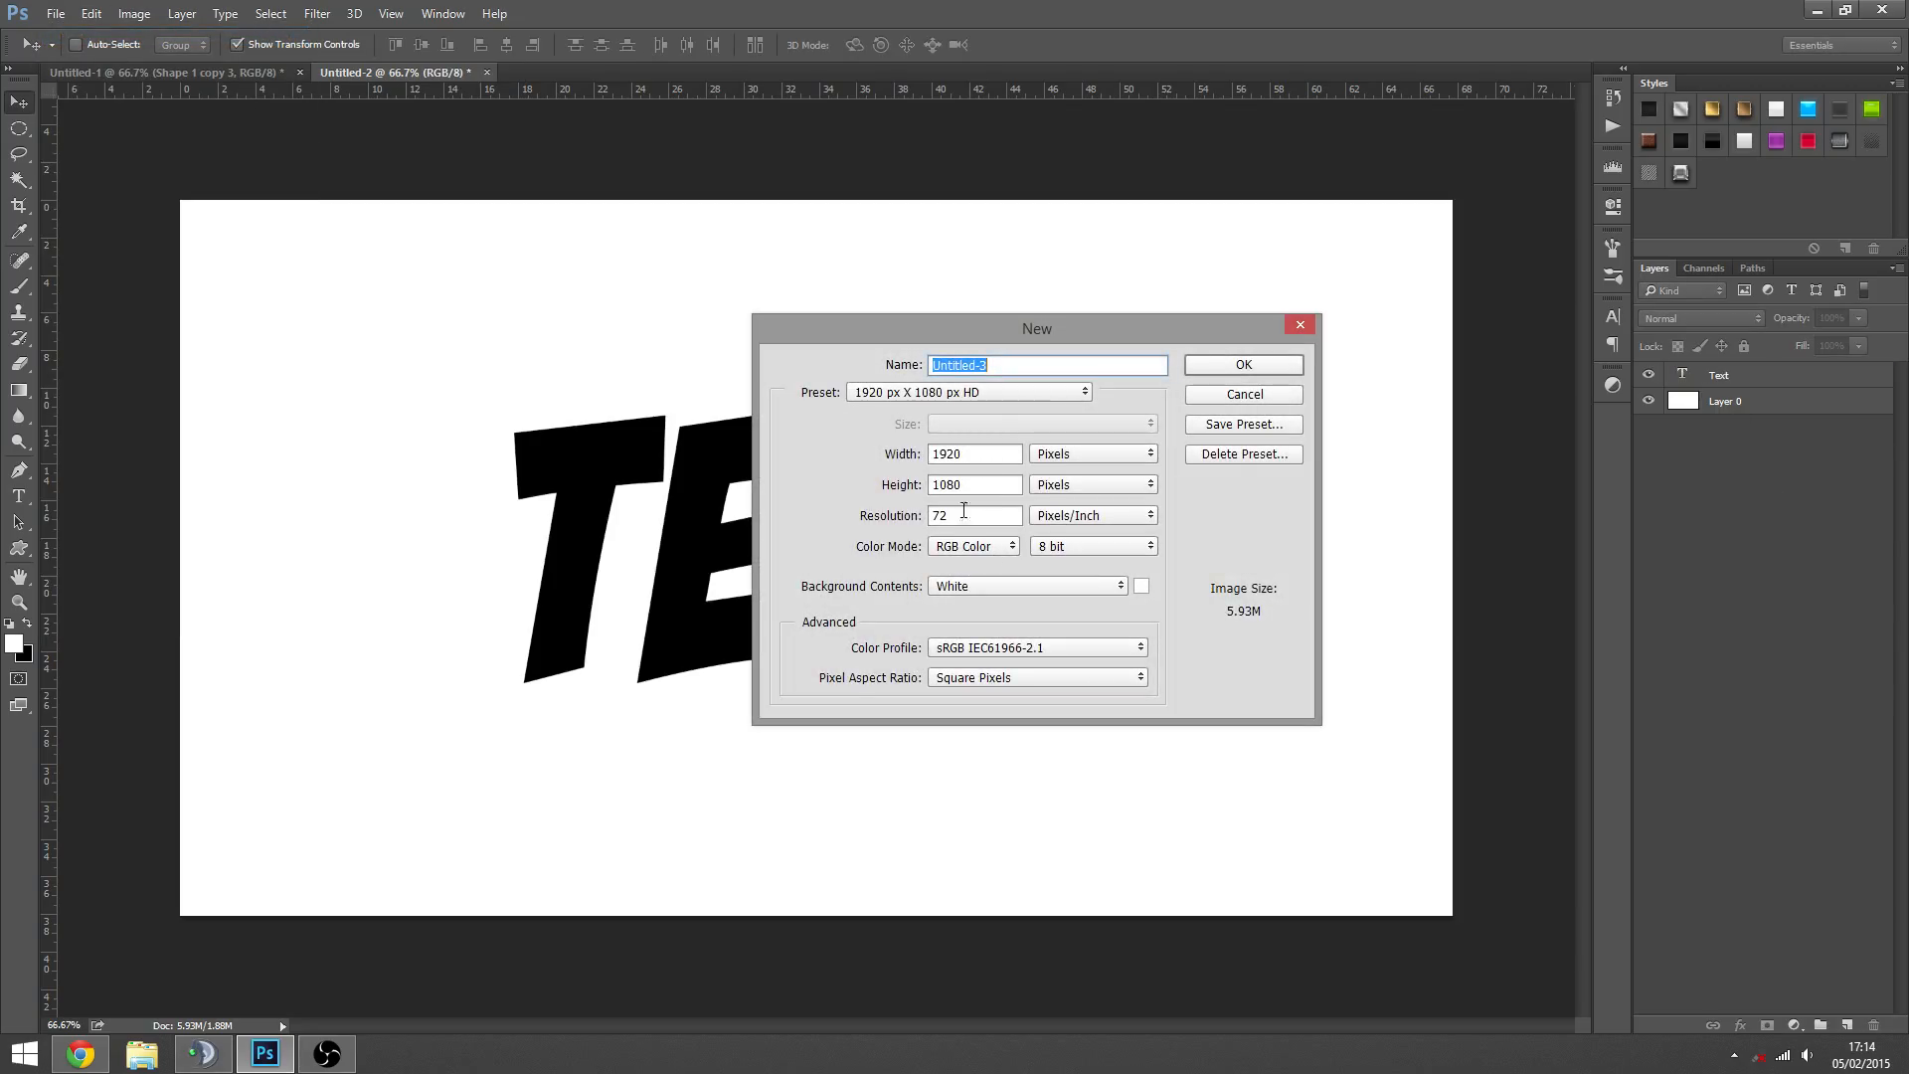
pyautogui.click(963, 510)
pyautogui.click(974, 453)
pyautogui.click(1244, 394)
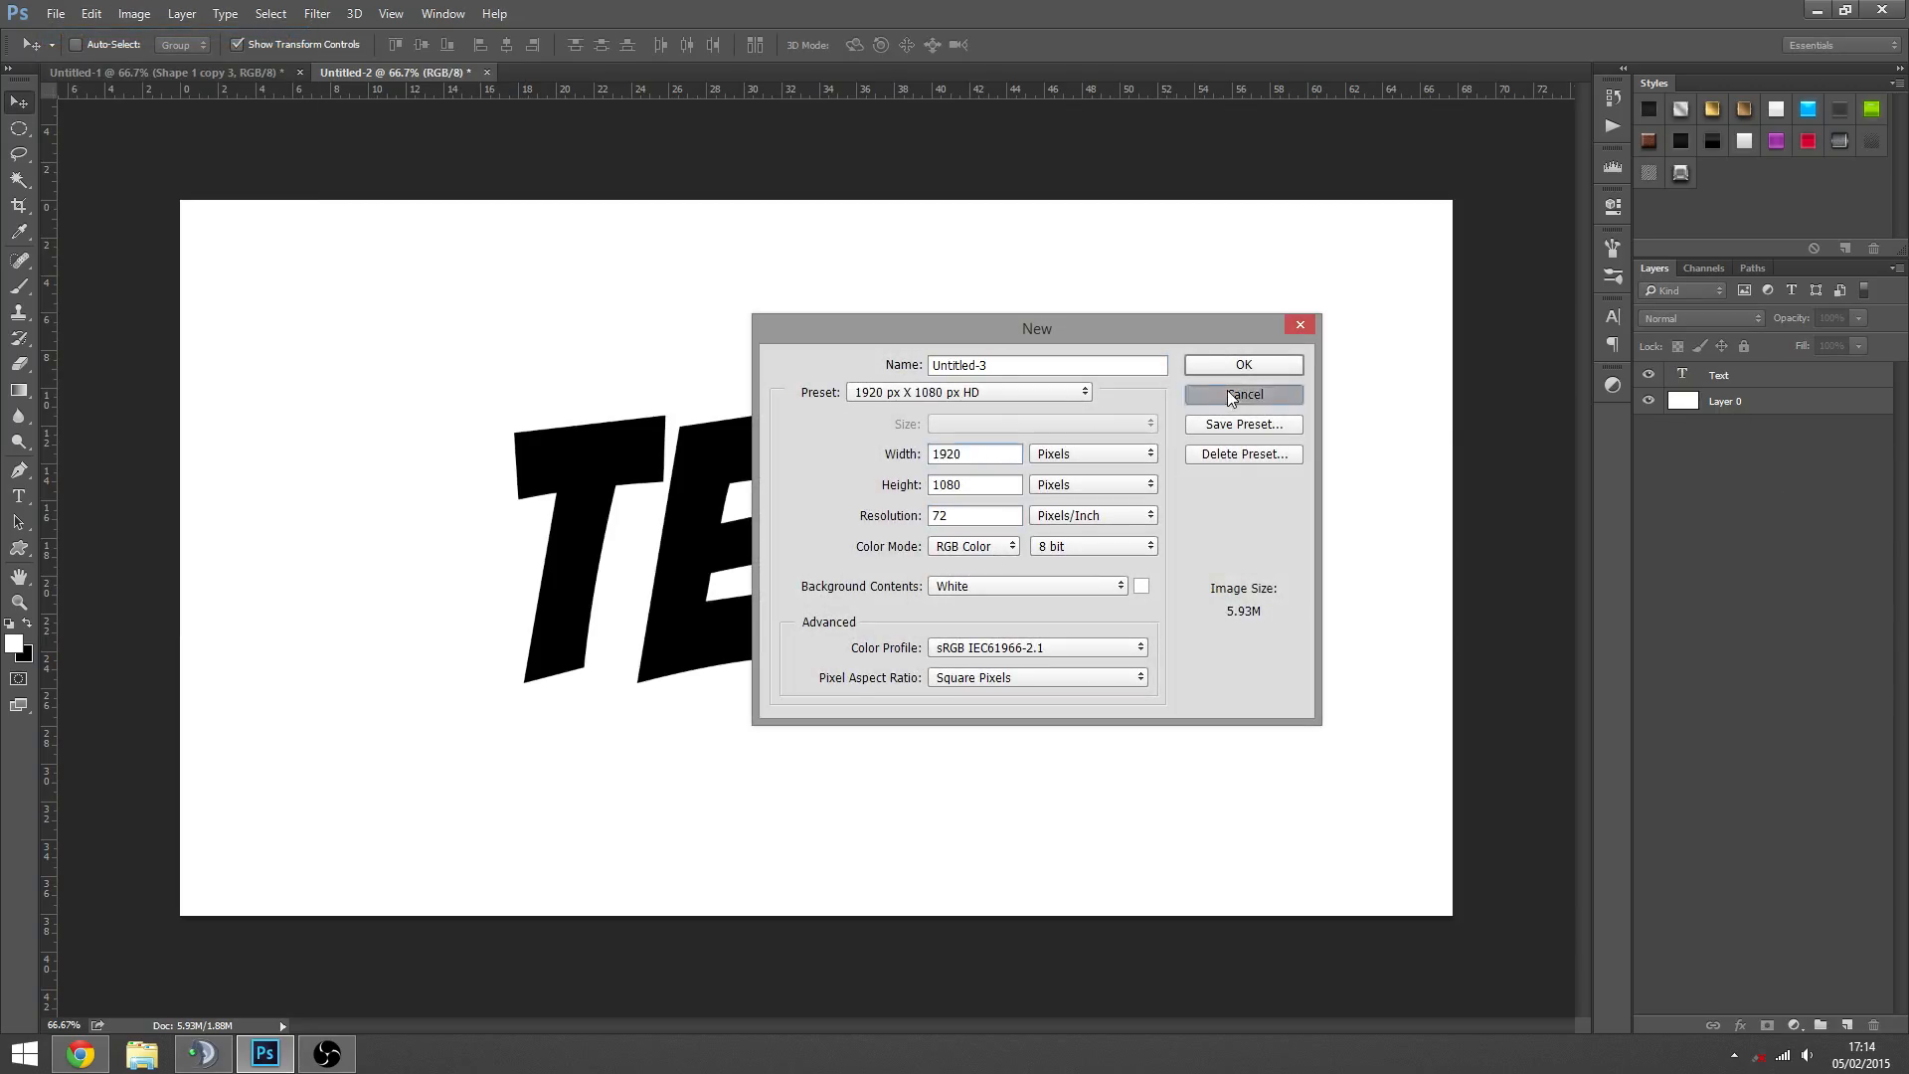
# - Set the font size of the Text layer to 18 pt
pyautogui.doubleClick(1684, 375)
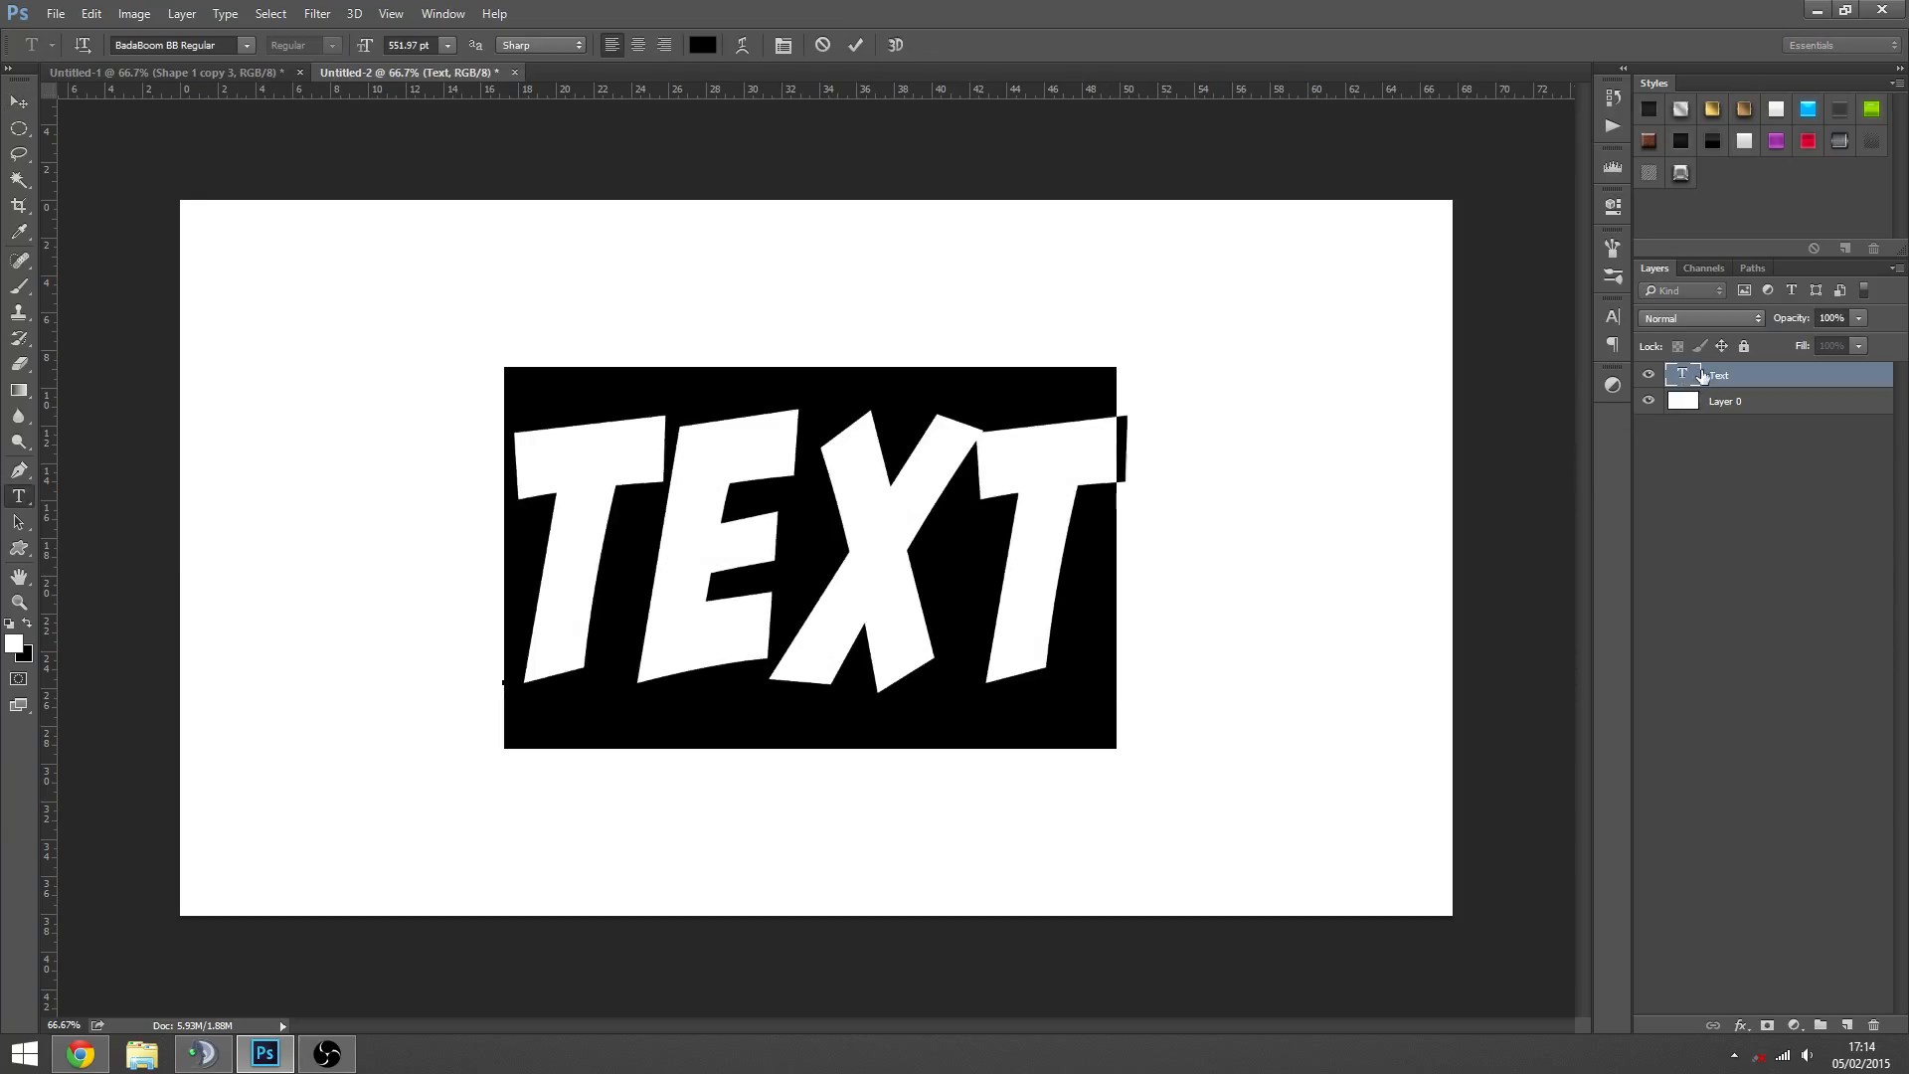
pyautogui.click(447, 45)
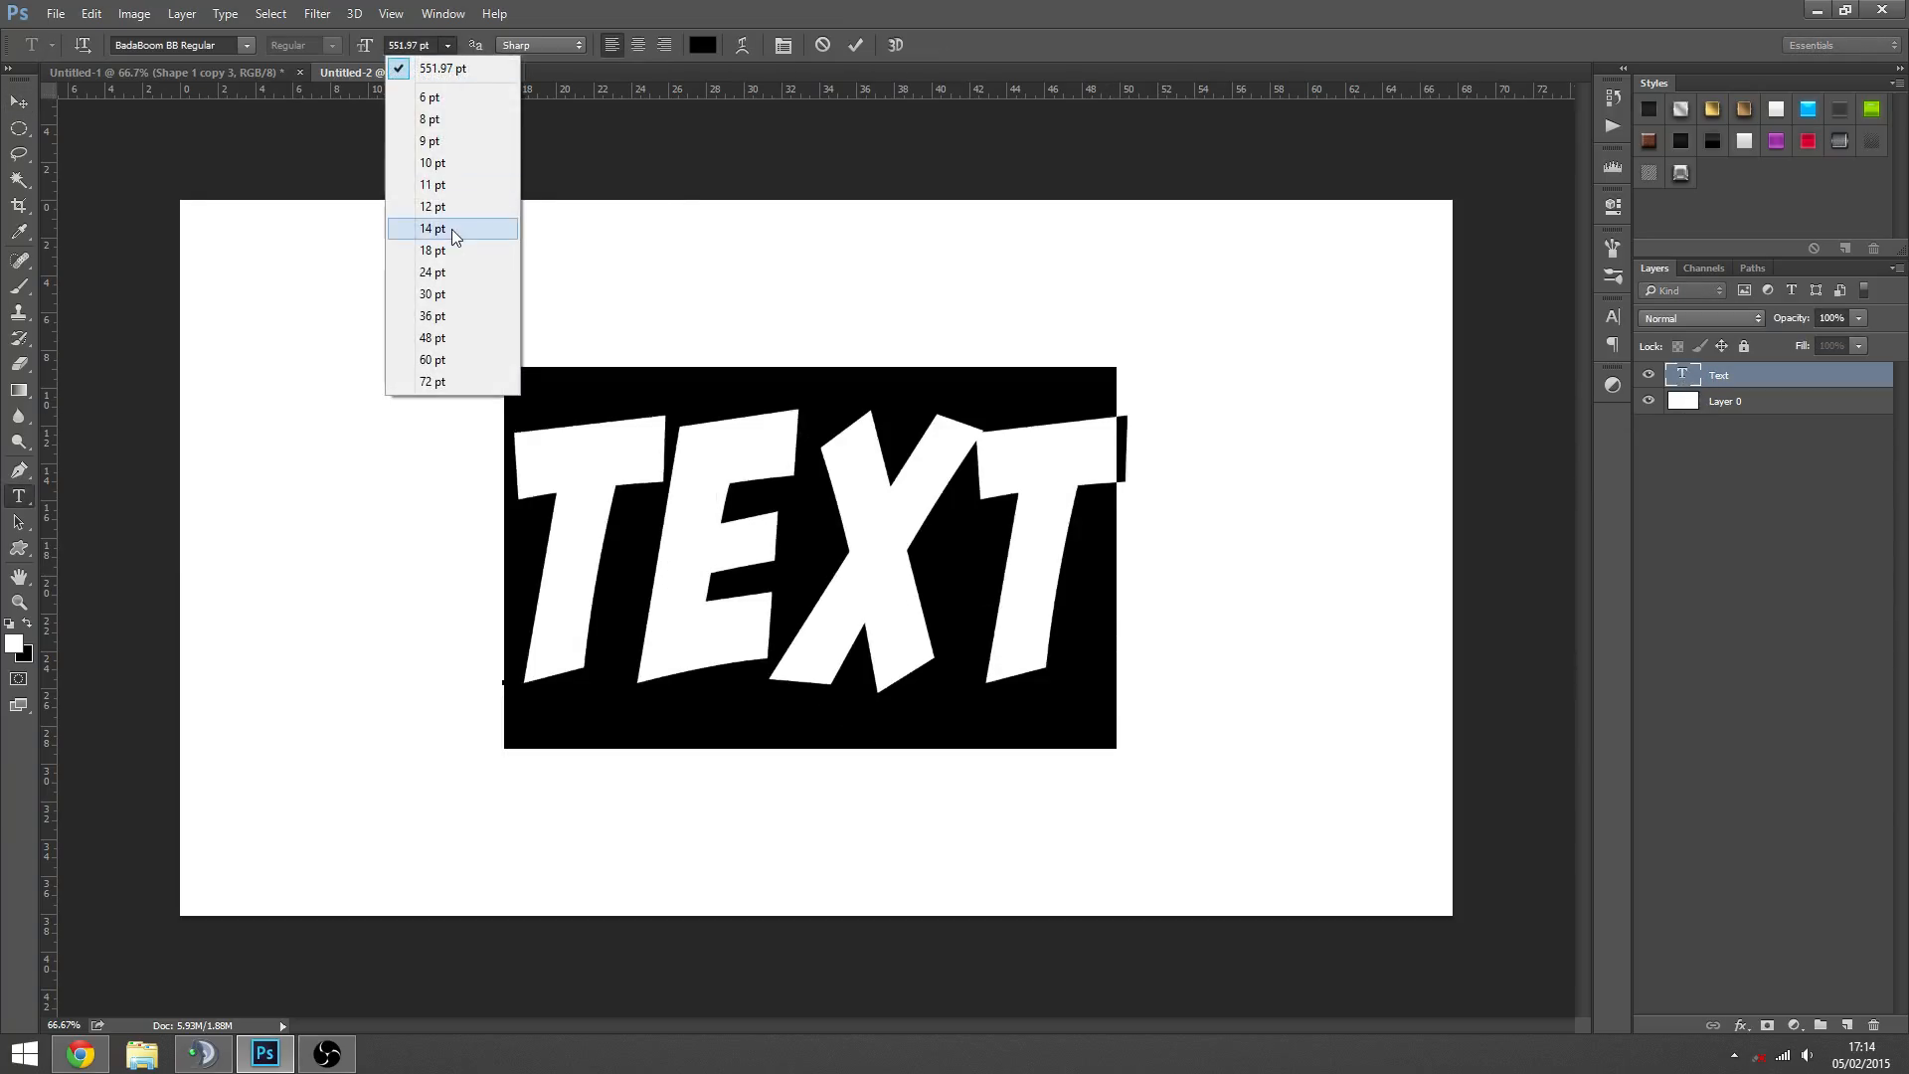
pyautogui.click(442, 256)
pyautogui.click(1806, 599)
# - Select the Text layer and move the small word up and towards the centre of the canvas
pyautogui.press('z')
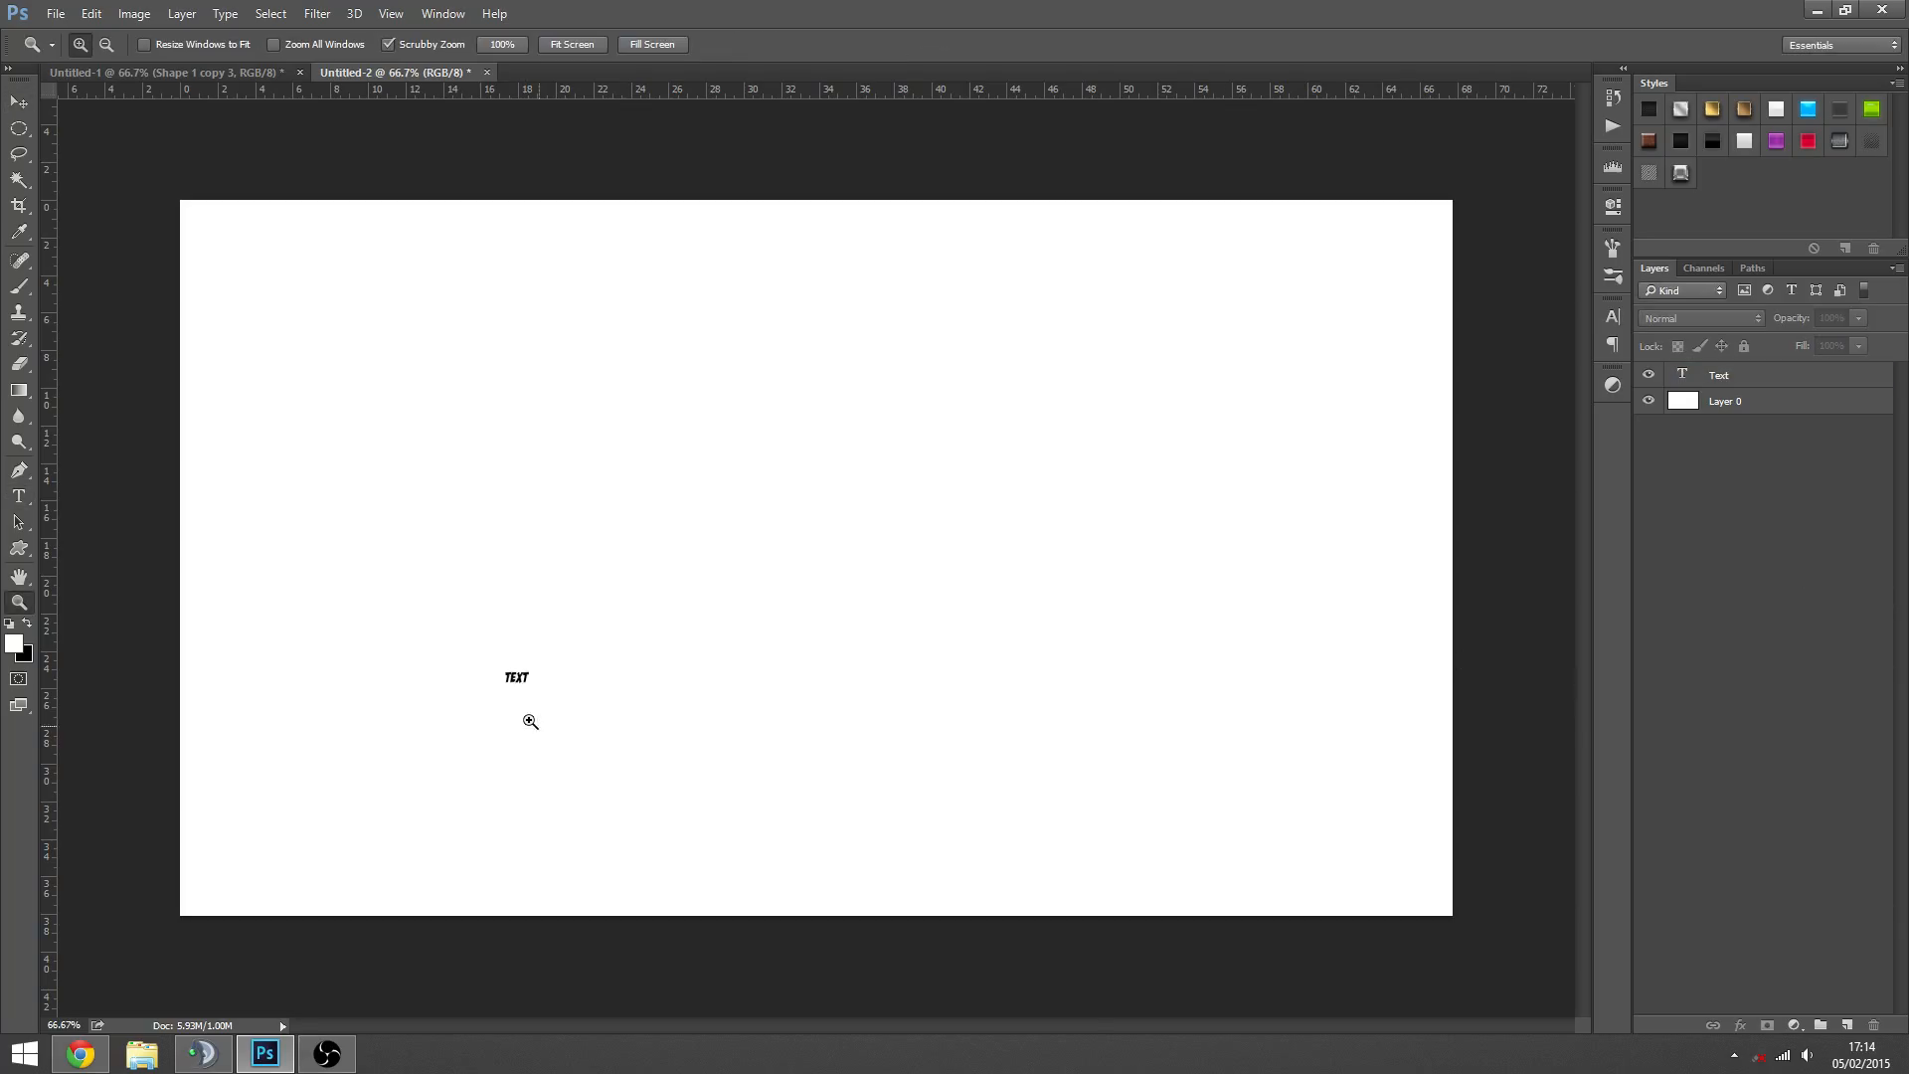
pyautogui.click(530, 721)
pyautogui.keyDown('alt'); pyautogui.click(628, 576); pyautogui.keyUp('alt')
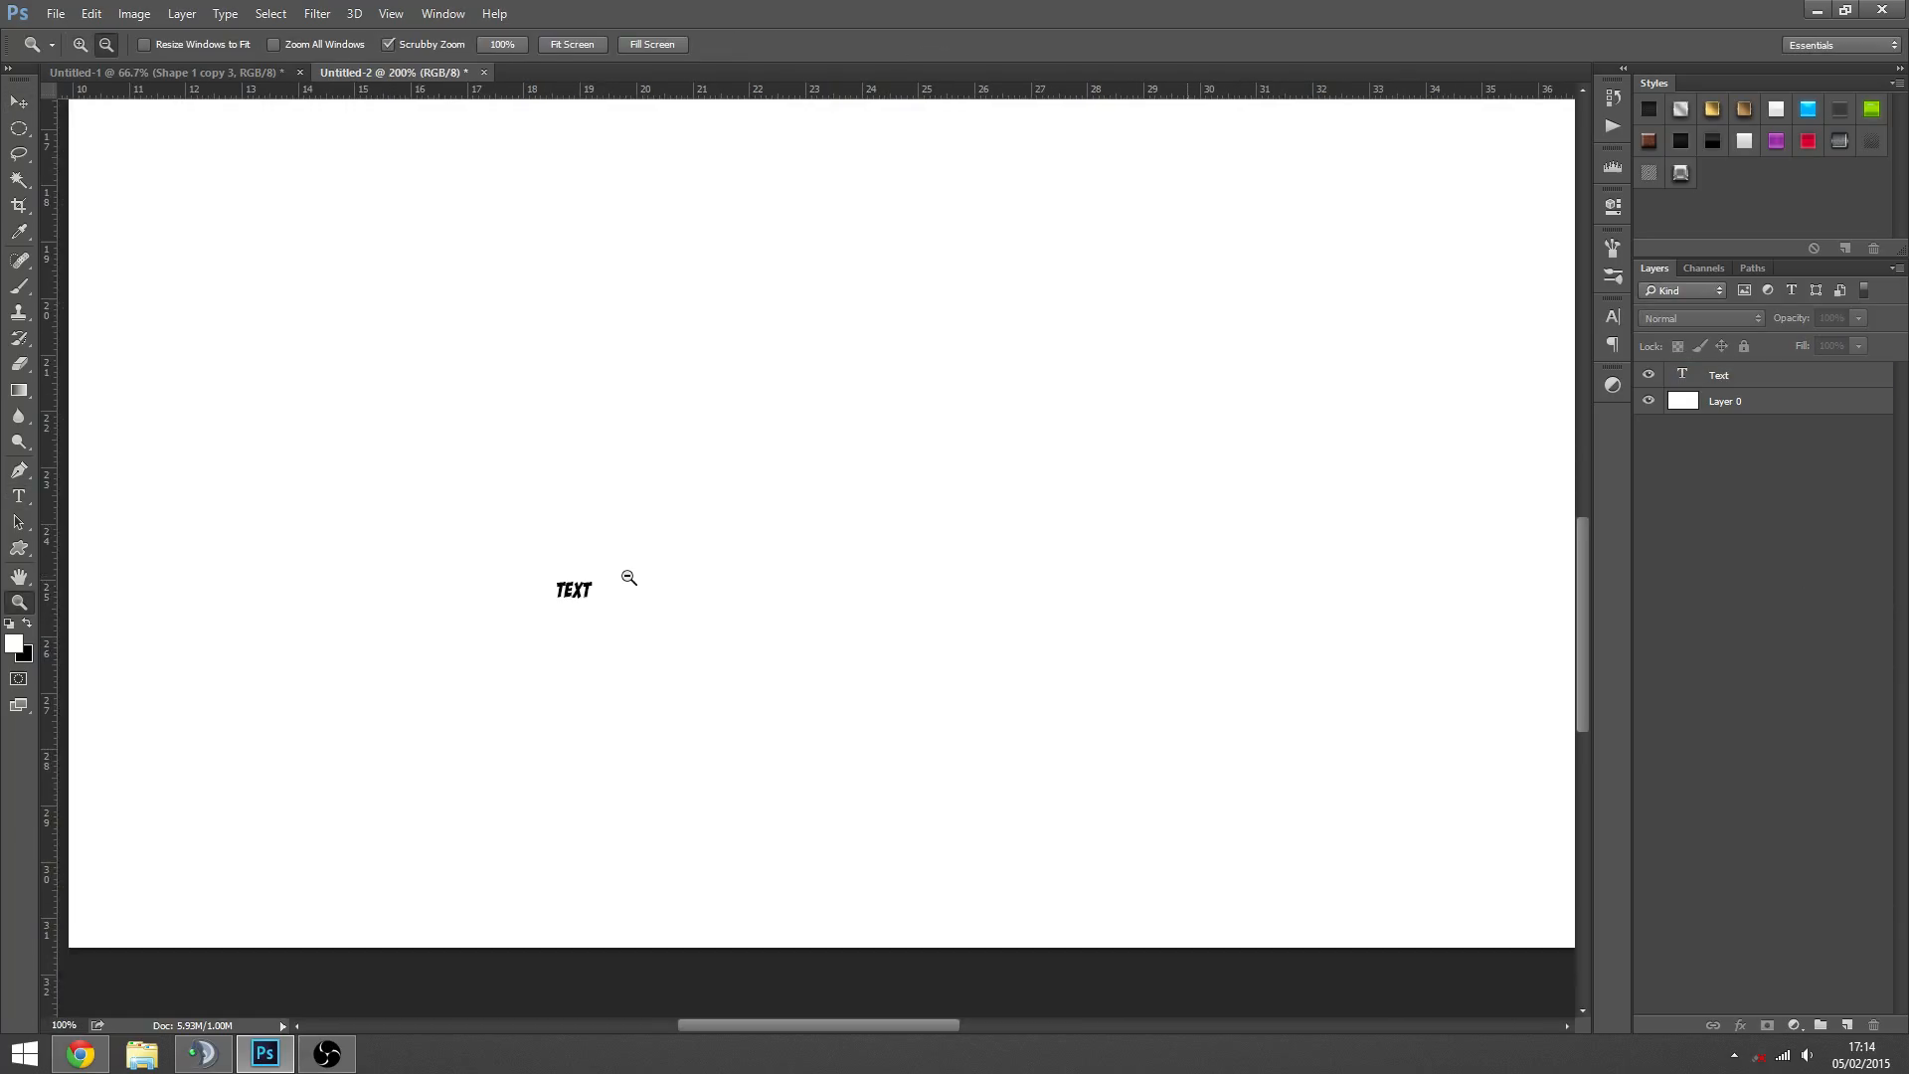
pyautogui.press('v')
pyautogui.click(612, 493)
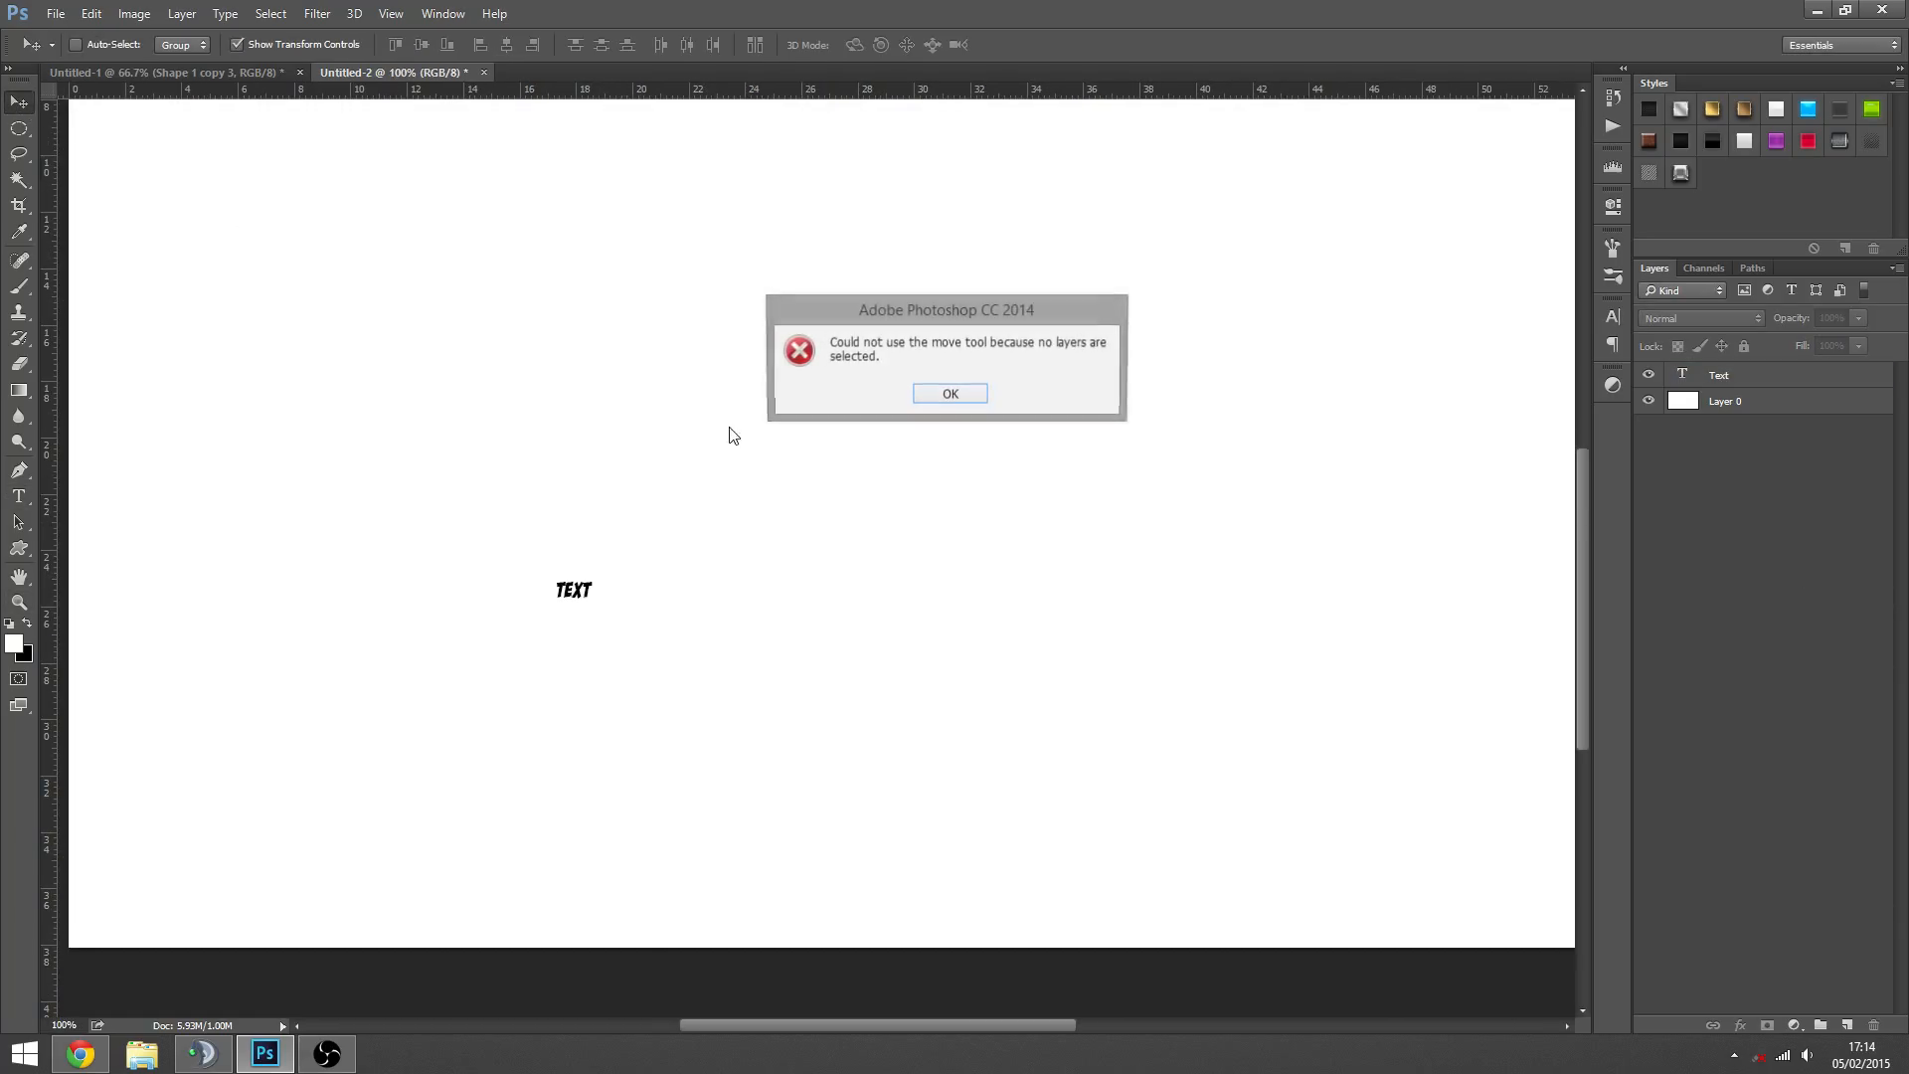
pyautogui.click(952, 399)
pyautogui.click(1748, 378)
pyautogui.moveTo(857, 621); pyautogui.dragTo(1143, 417)
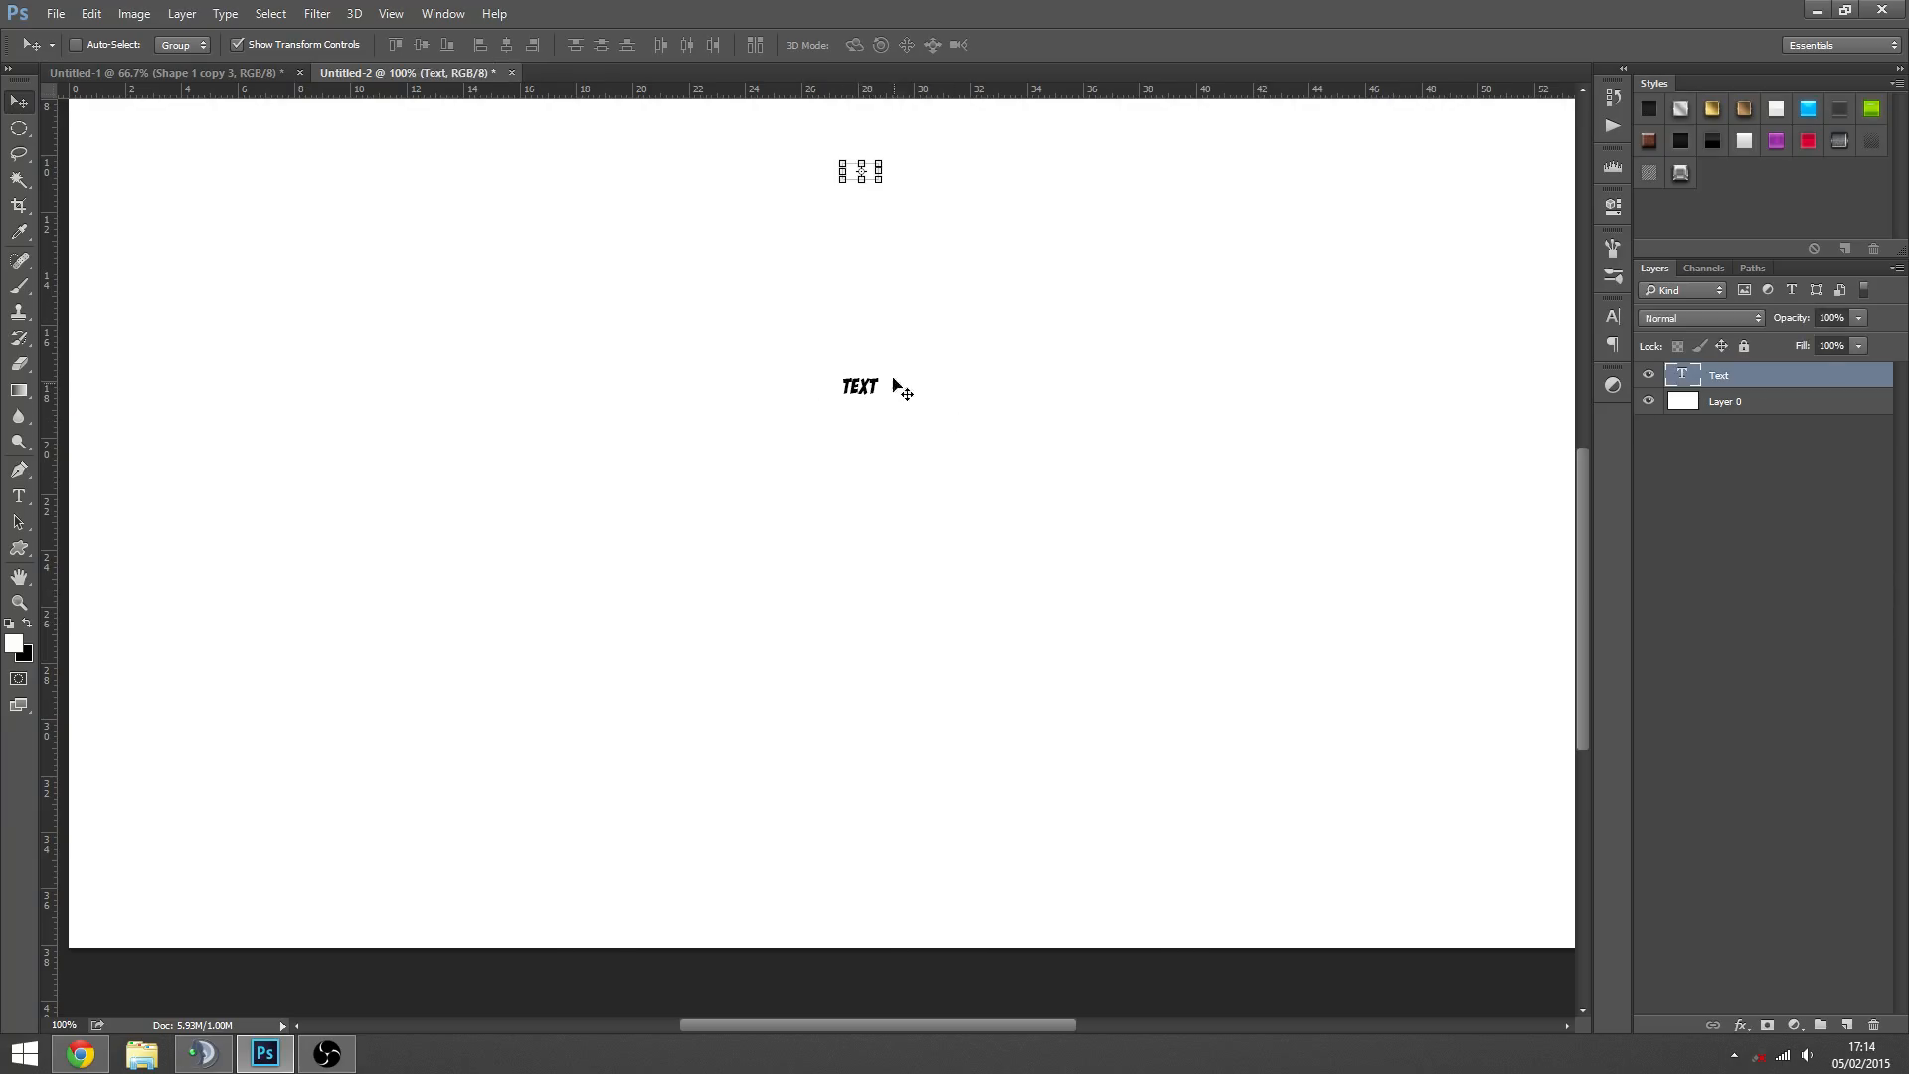
pyautogui.moveTo(895, 386); pyautogui.dragTo(821, 469)
pyautogui.press('z')
pyautogui.scroll(-5, 820, 469)
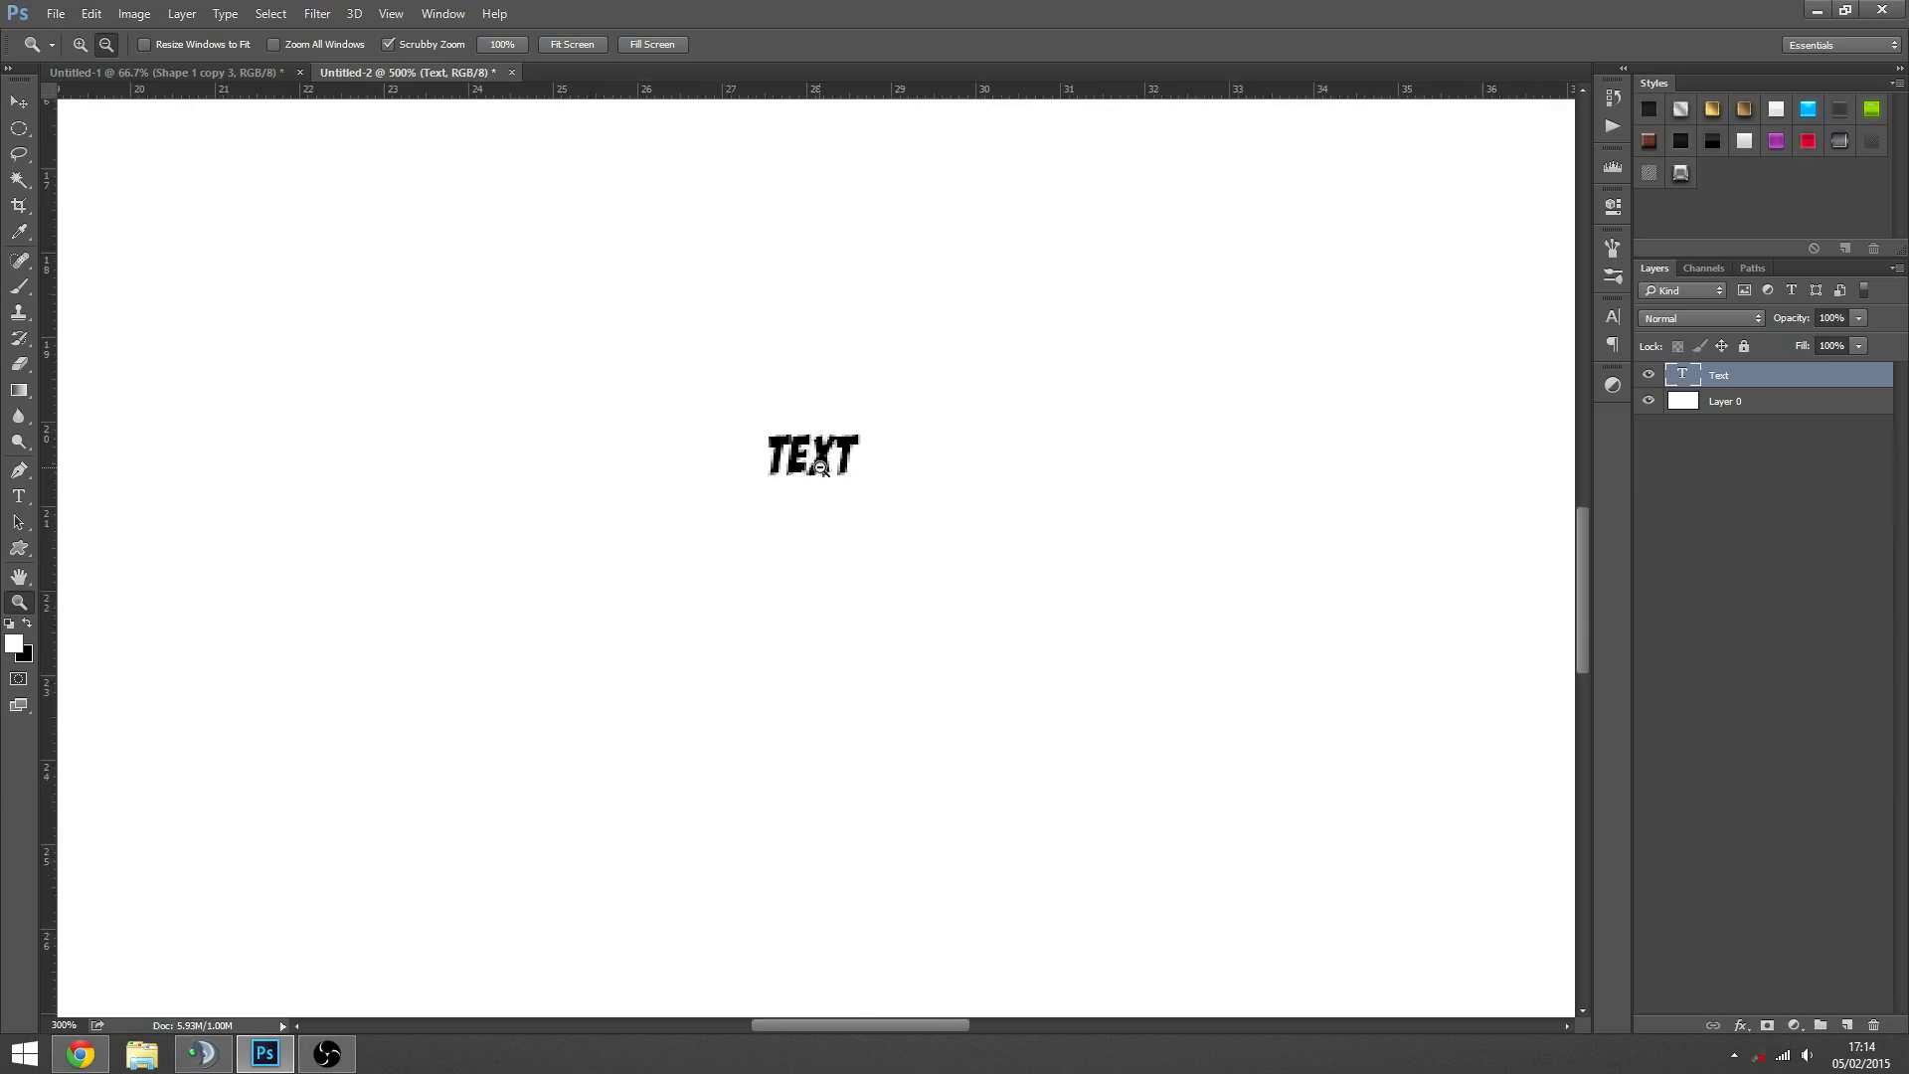
pyautogui.press('v')
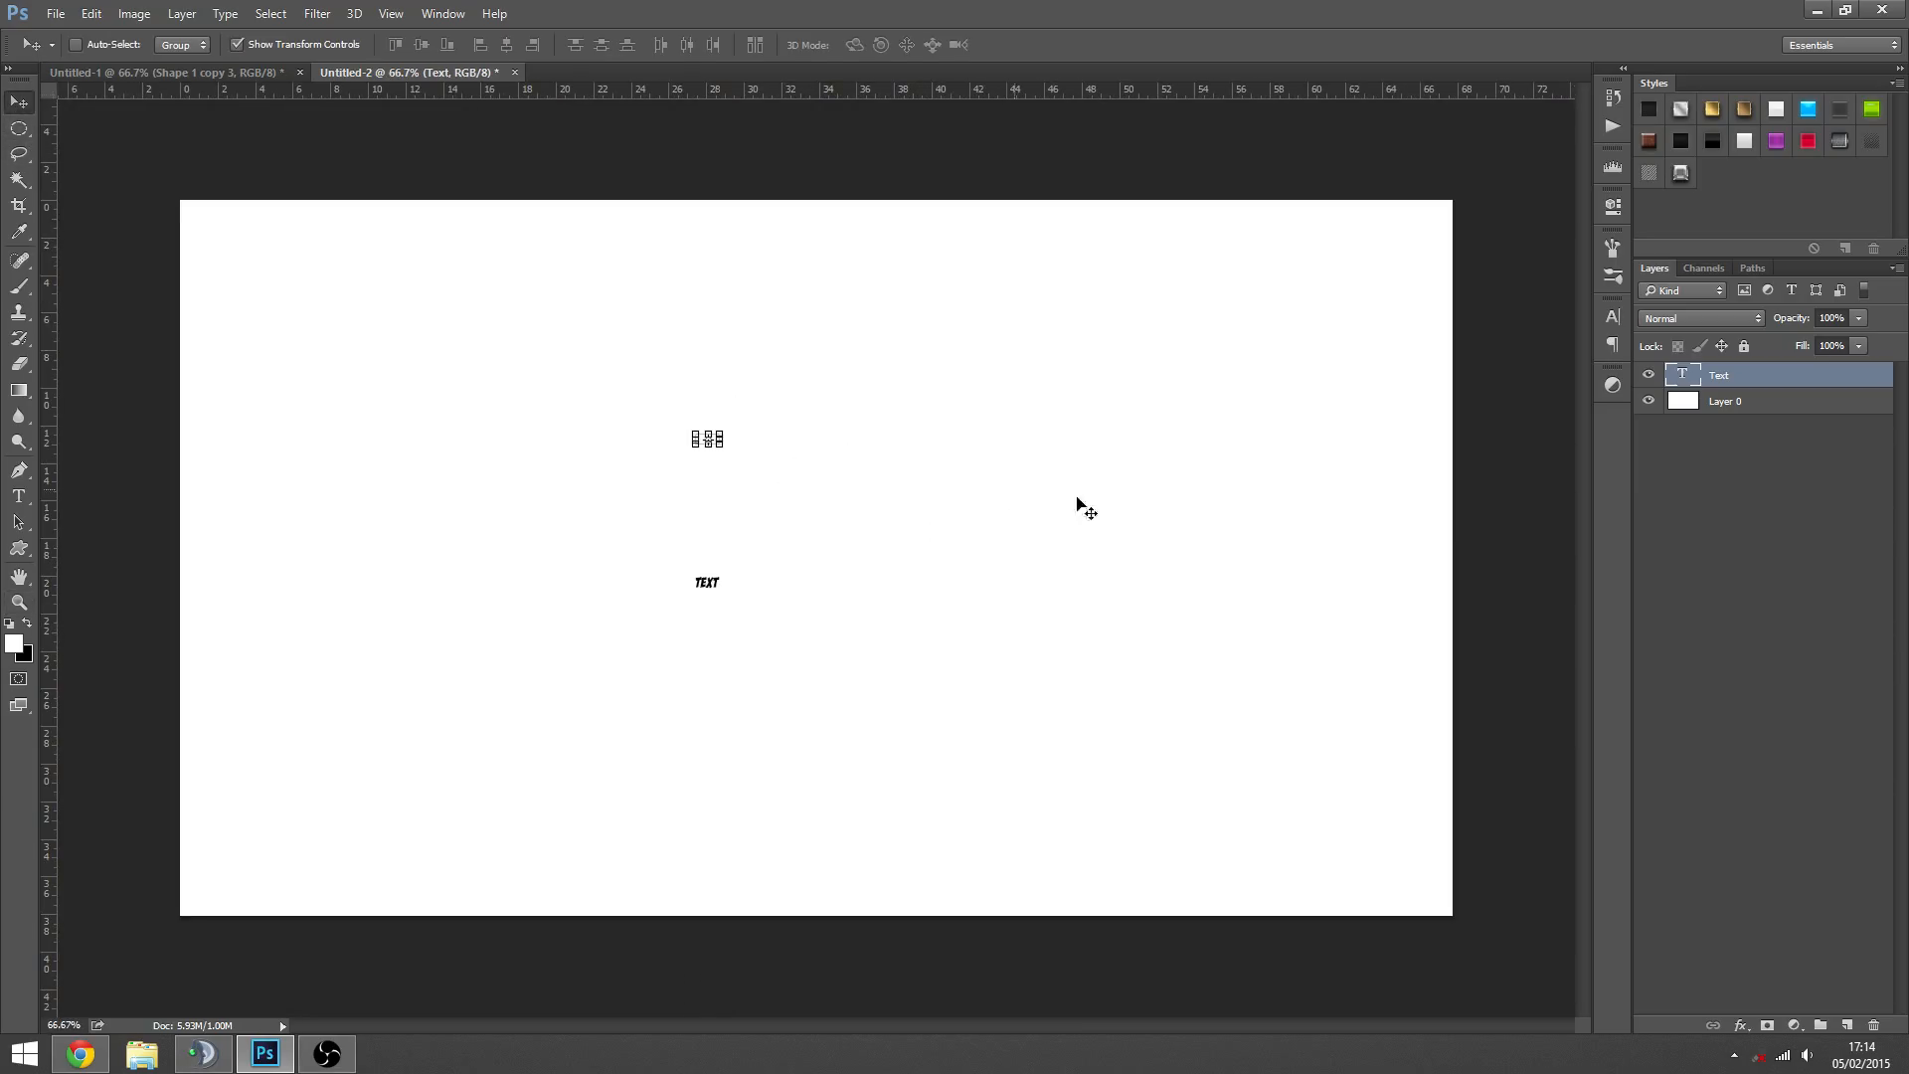
pyautogui.doubleClick(1681, 376)
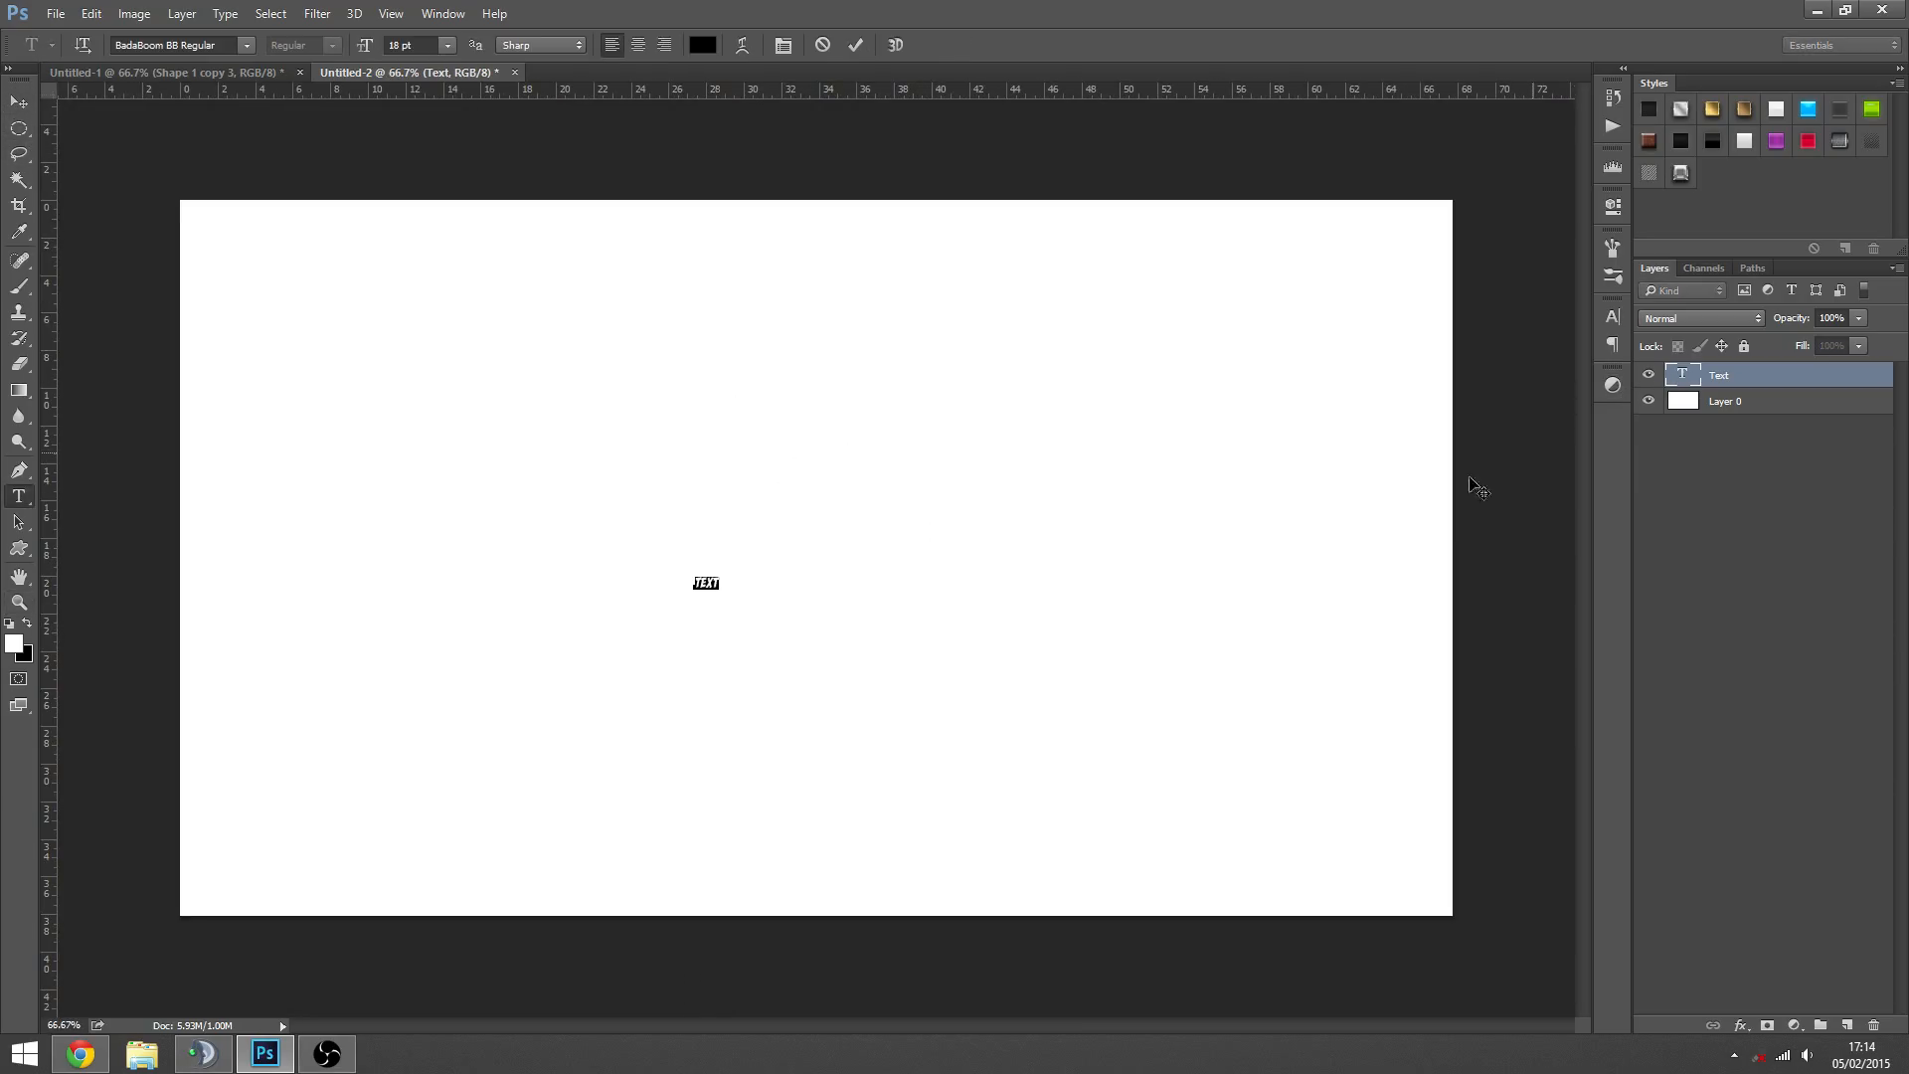
pyautogui.click(19, 103)
pyautogui.hotkey('ctrl', 't')
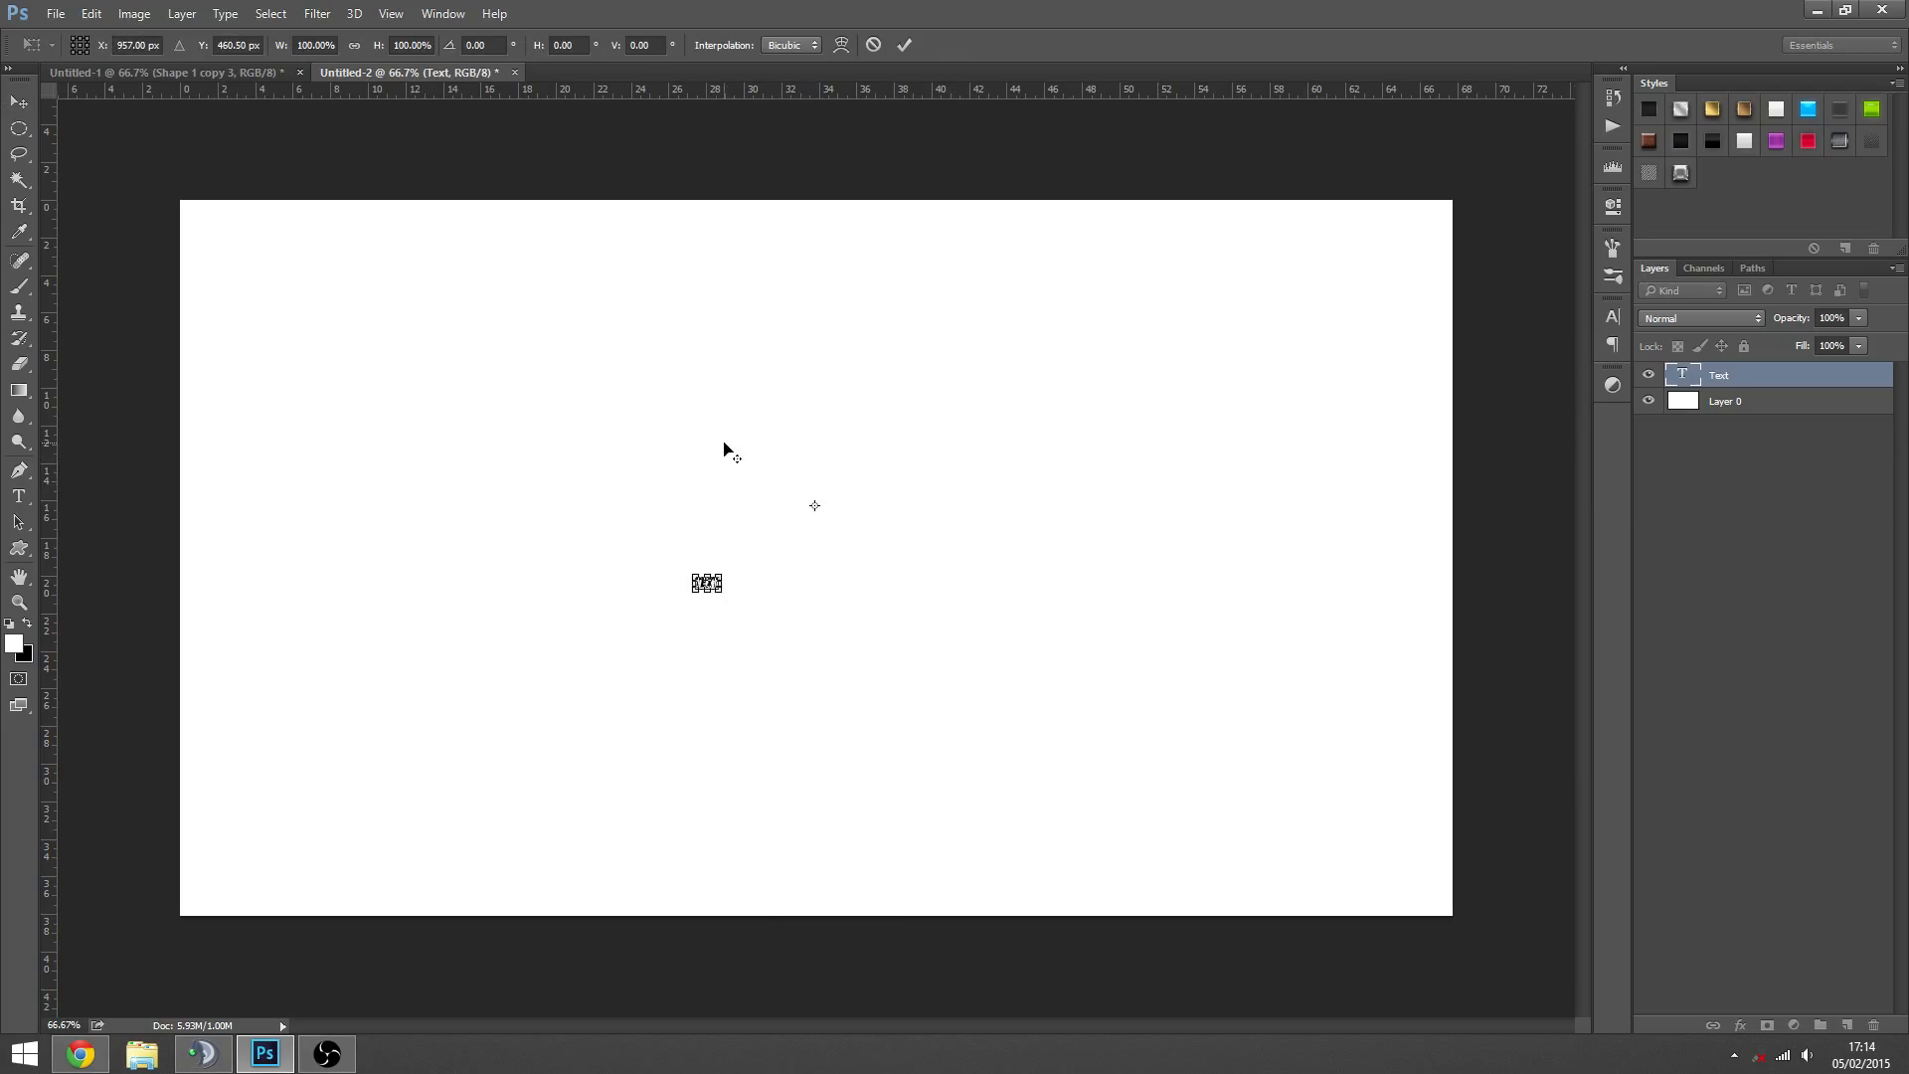
pyautogui.press('Return')
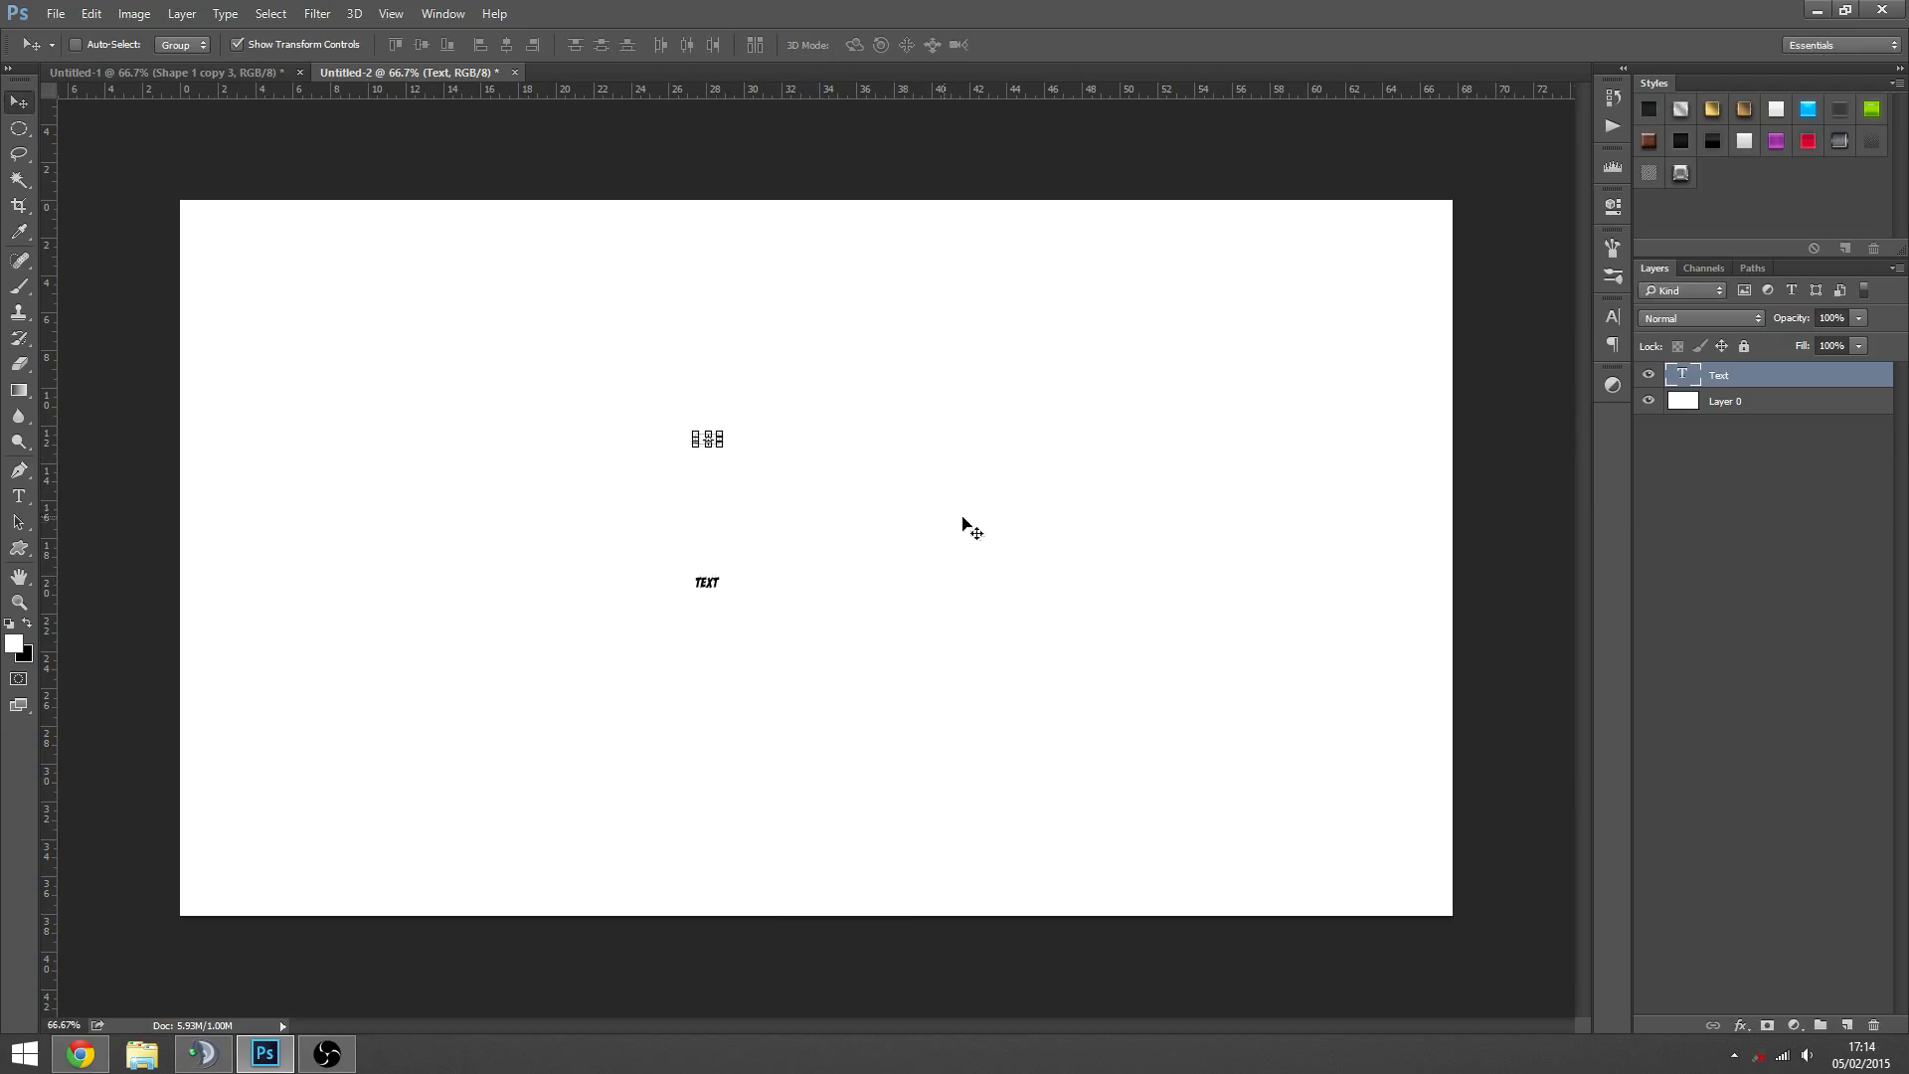
# - Shift the small word closer to the canvas centre and delete its Text layer
pyautogui.moveTo(961, 524); pyautogui.dragTo(1080, 593)
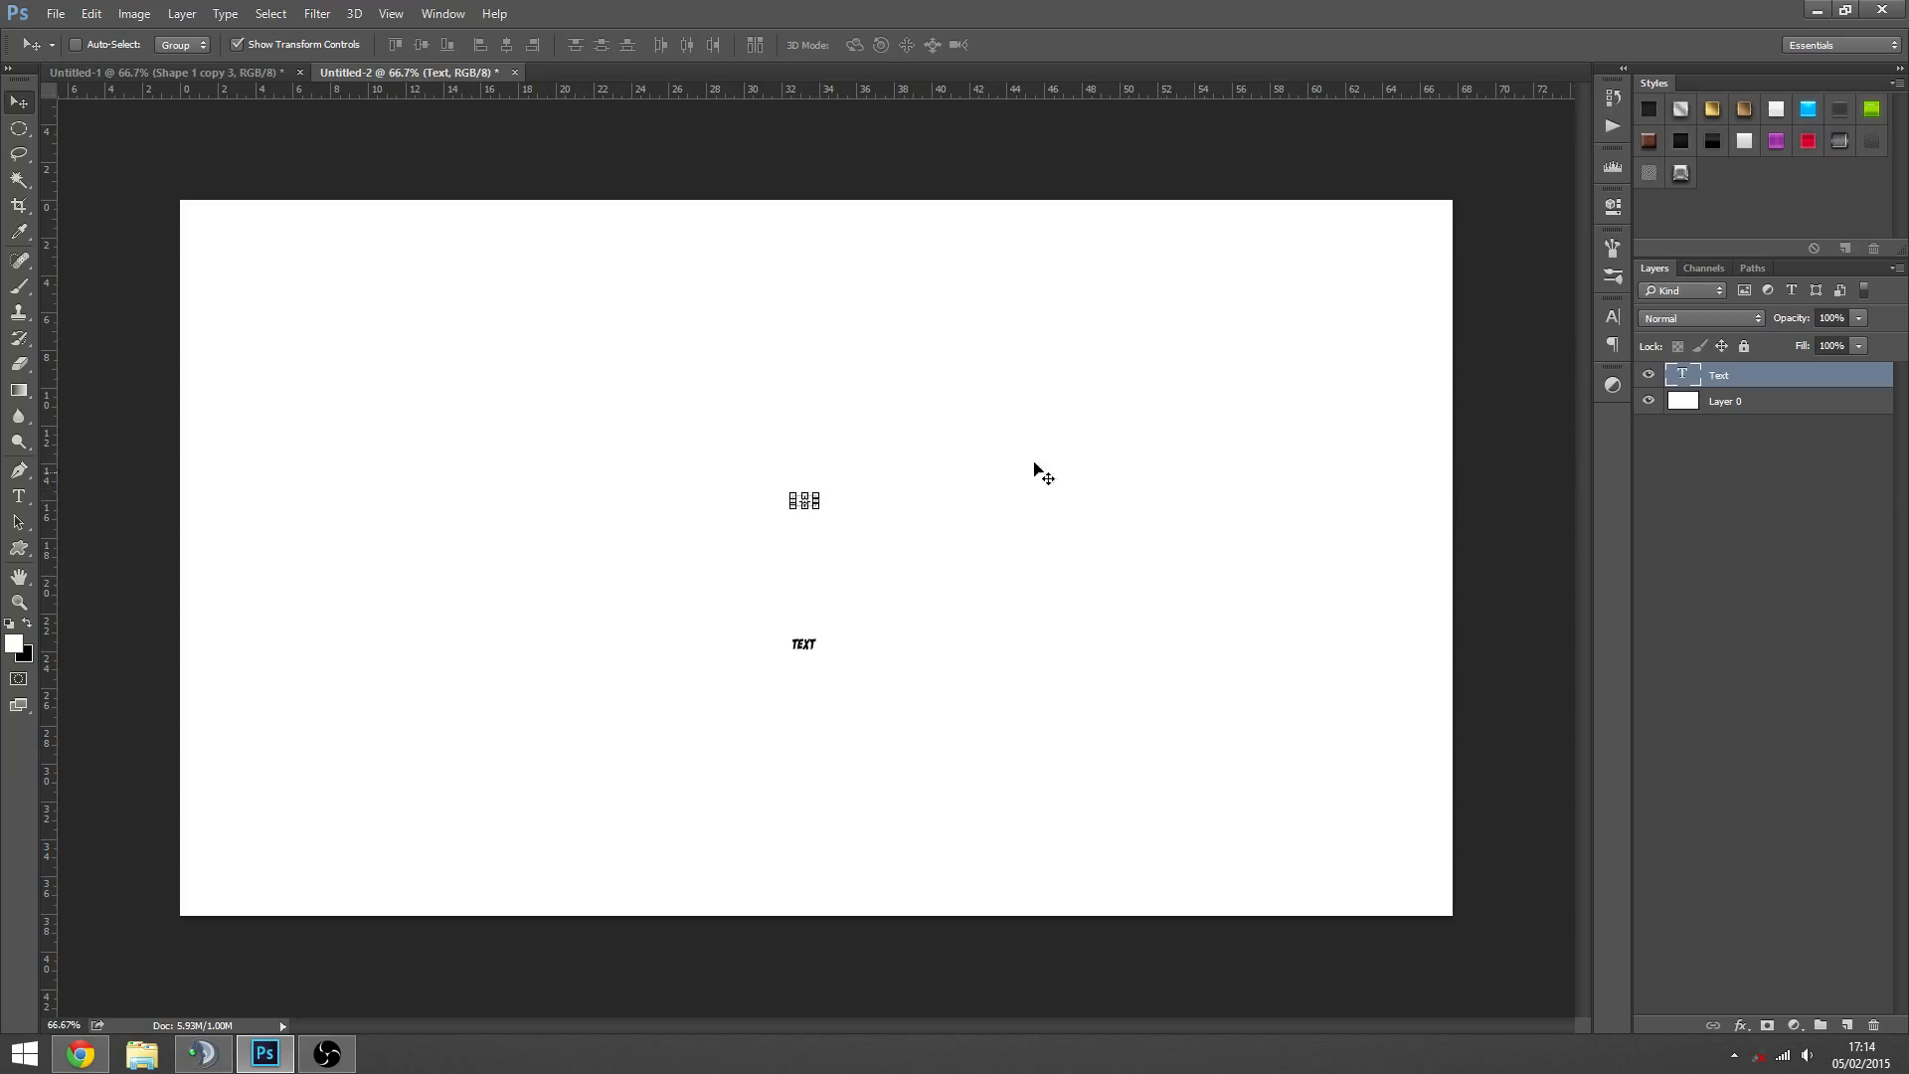
pyautogui.press('Delete')
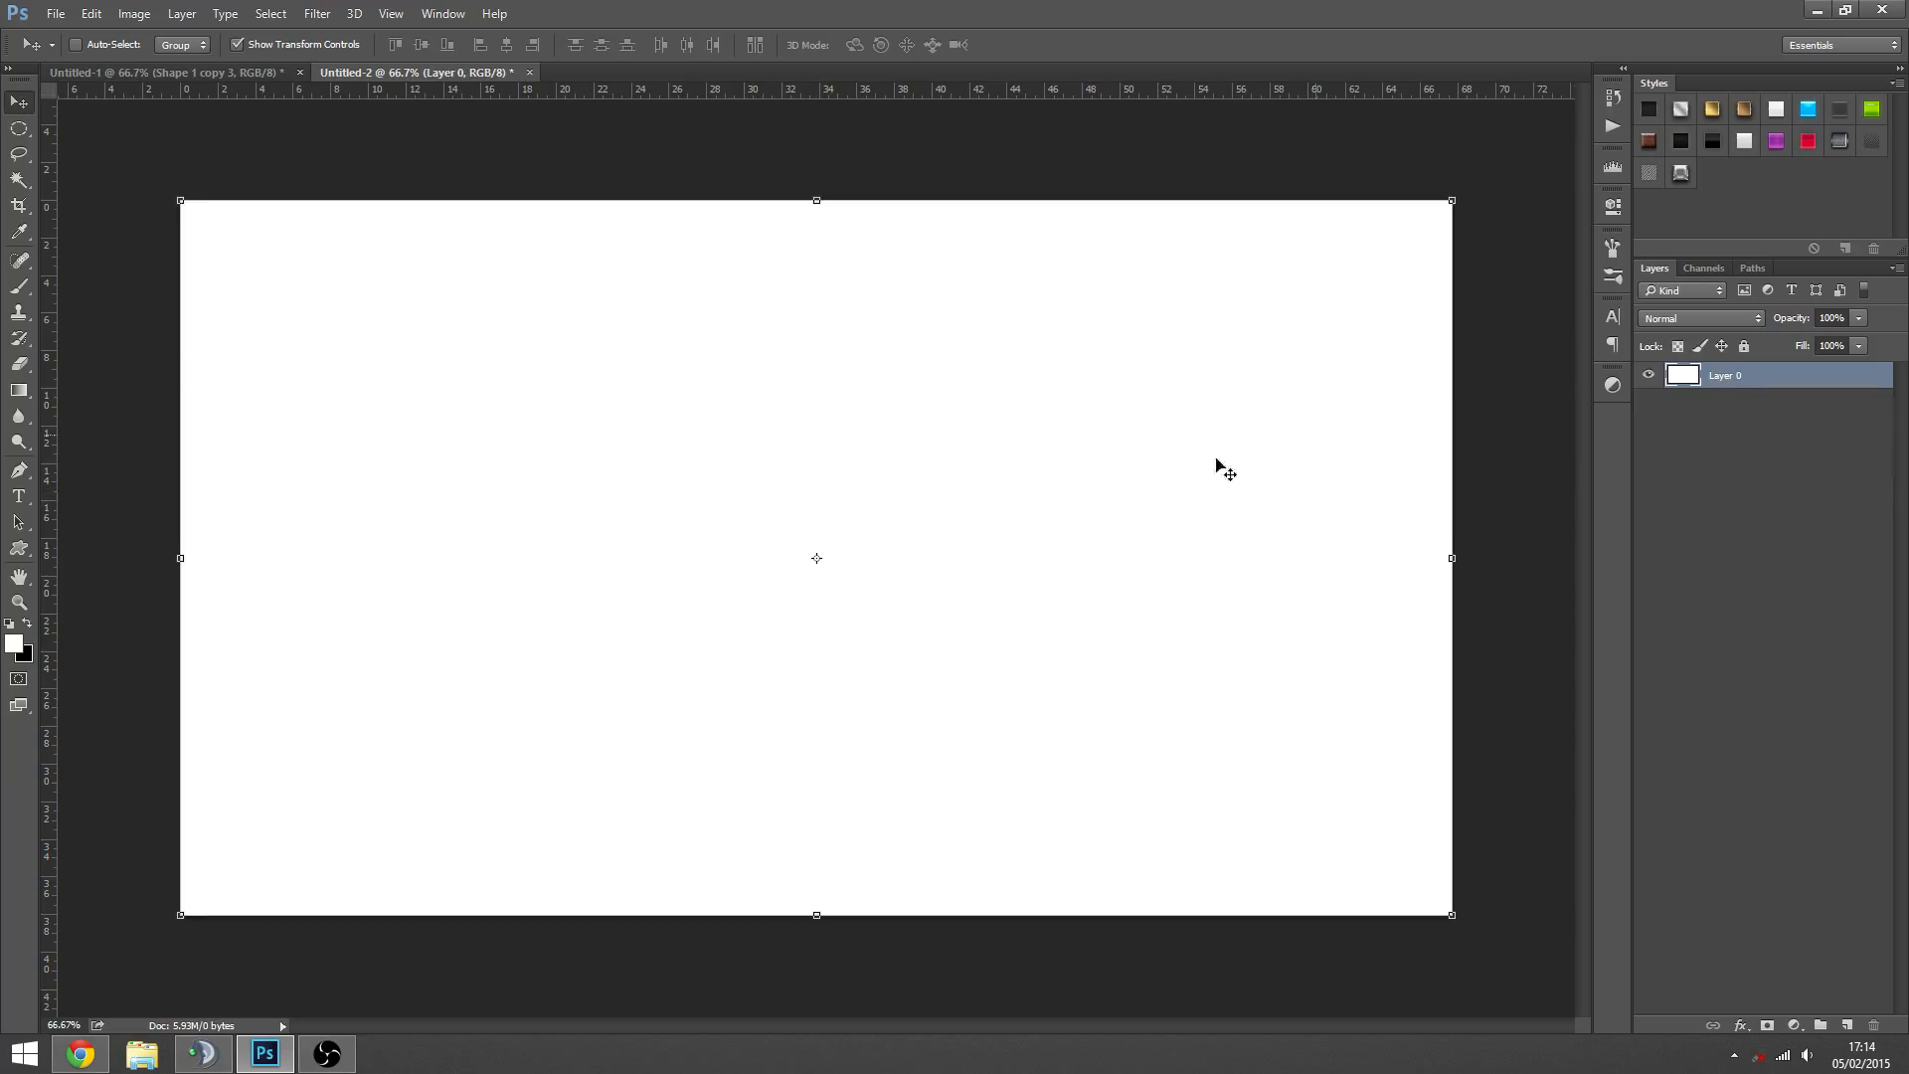
# - Add the word "Text" in black BadaBoom BB Regular near the canvas centre at about 231 pt
pyautogui.click(18, 495)
pyautogui.click(682, 568)
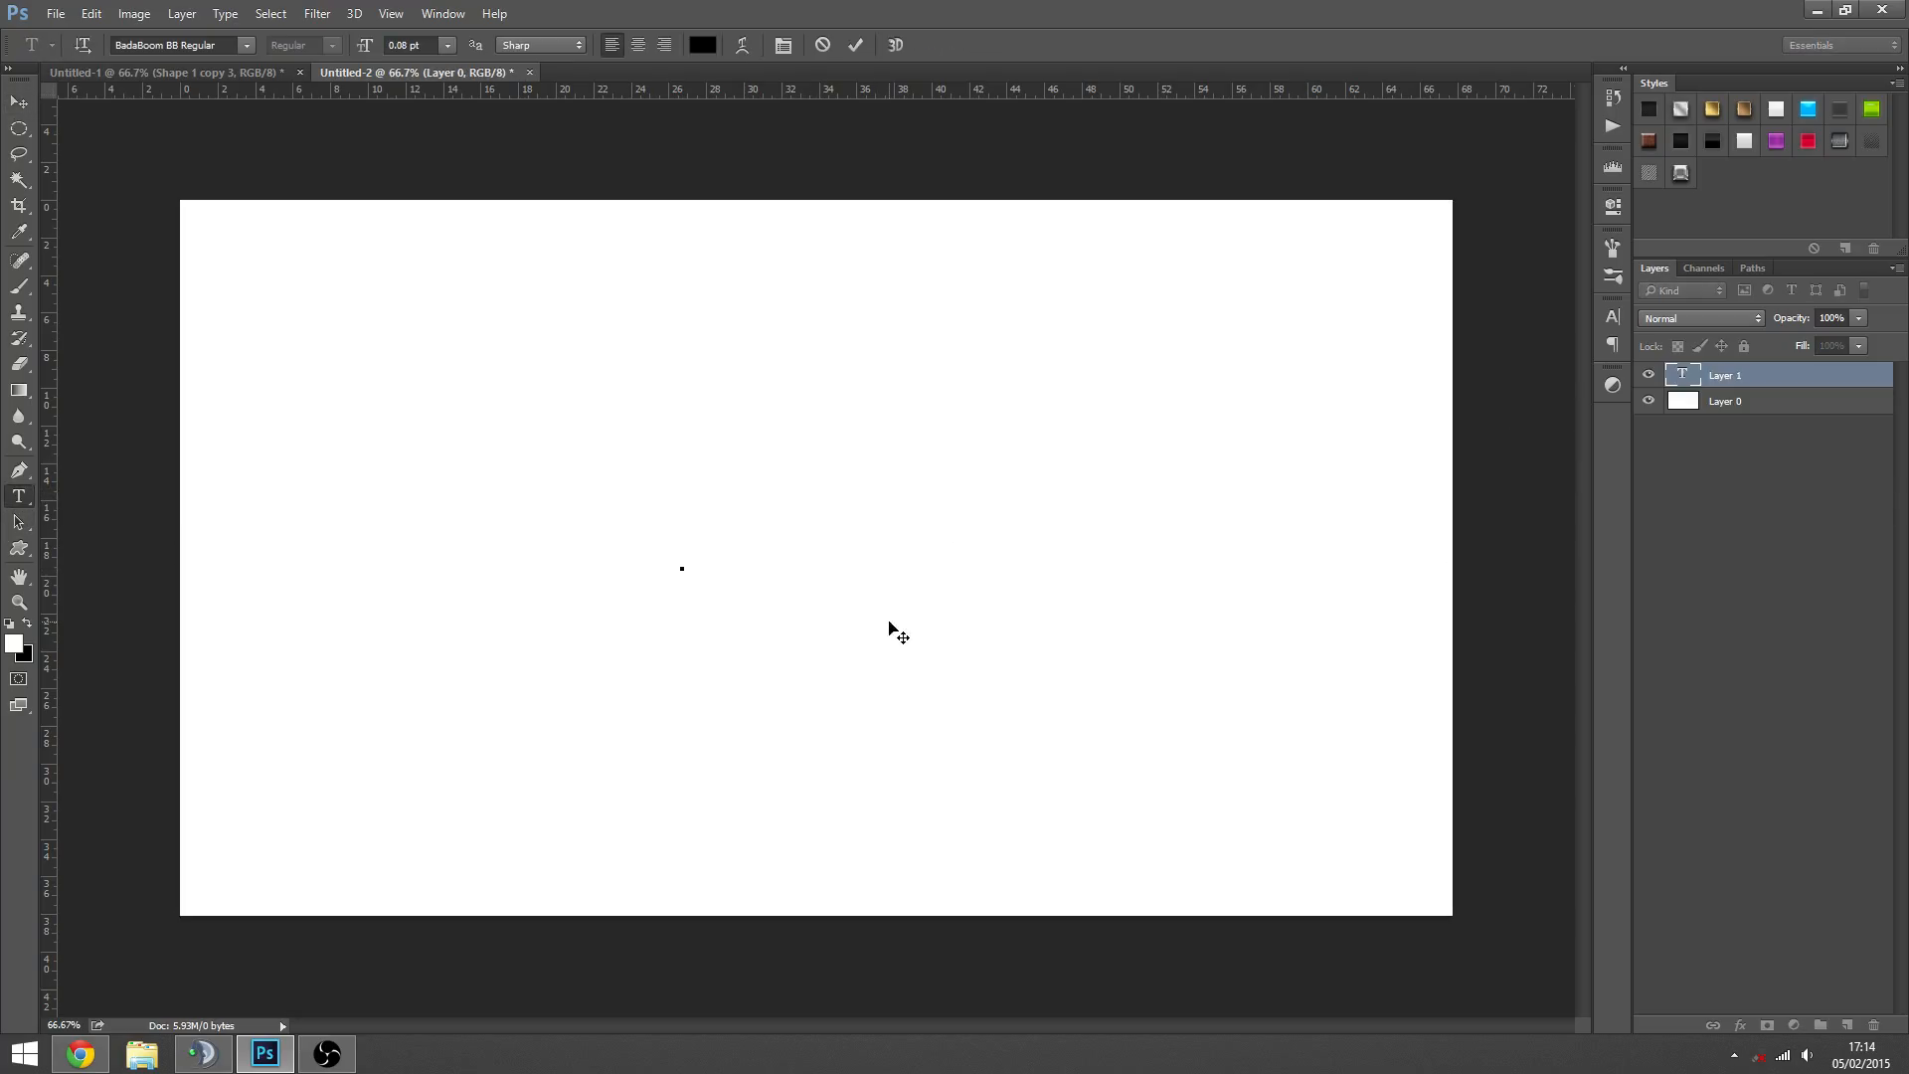
pyautogui.moveTo(371, 52); pyautogui.dragTo(545, 111)
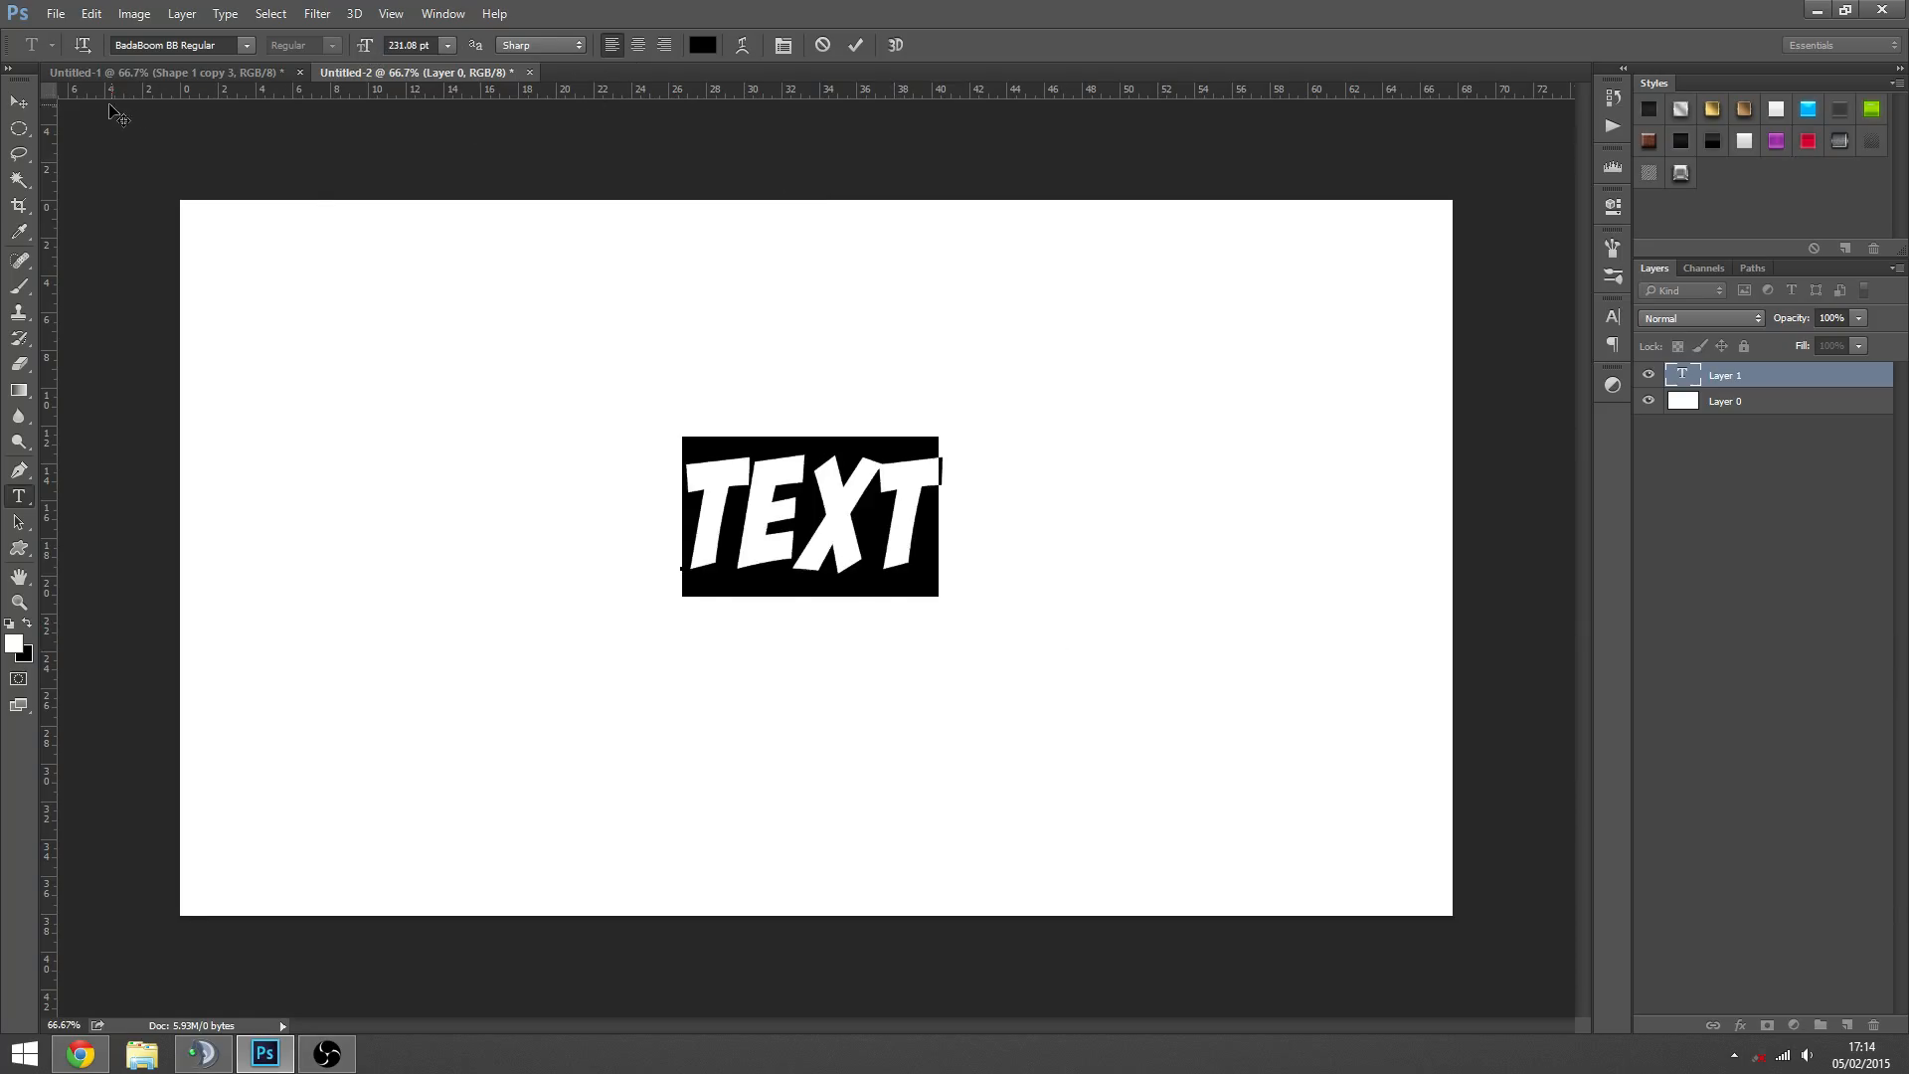
# - Scale the word up proportionally until it fills much of the canvas and apply the transform
pyautogui.click(19, 102)
pyautogui.moveTo(944, 451); pyautogui.dragTo(1095, 418)
pyautogui.hotkey('ctrl', 'z')
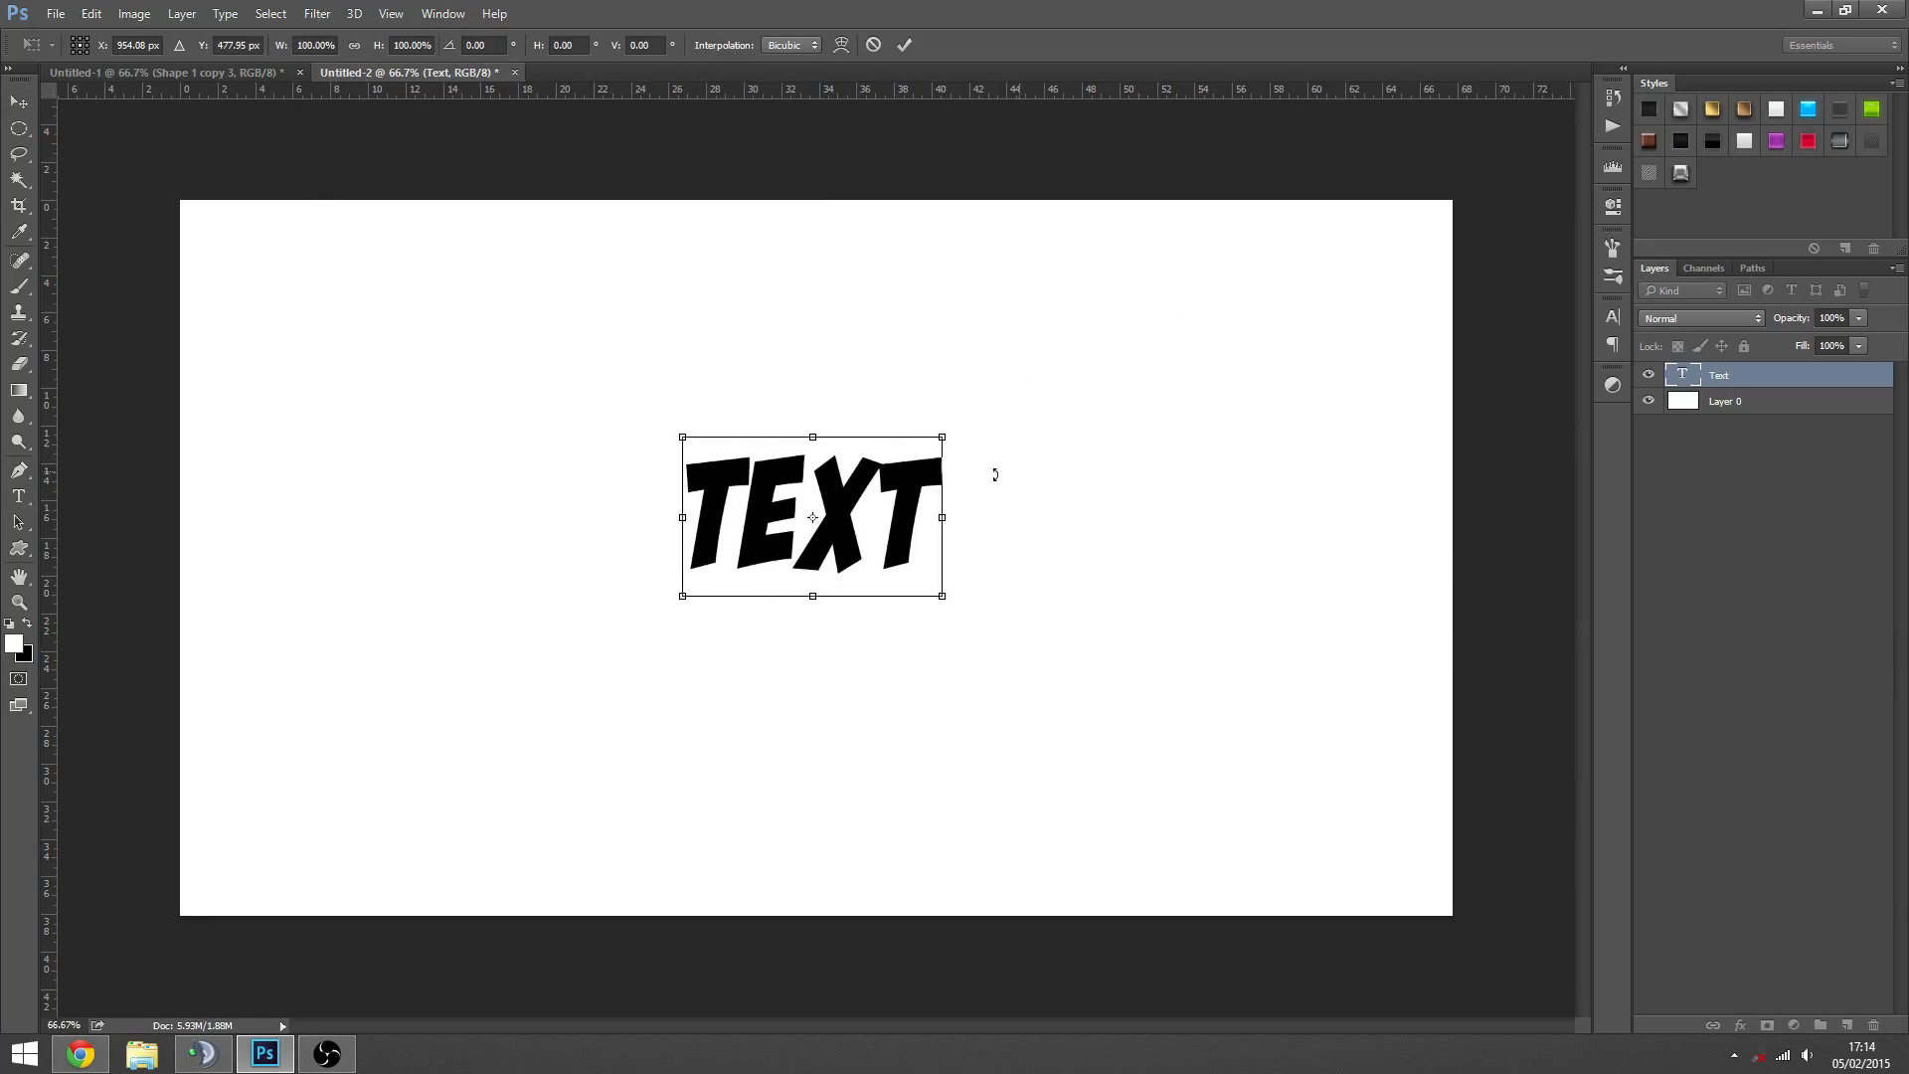
pyautogui.moveTo(952, 441); pyautogui.dragTo(1171, 442)
pyautogui.press('Return')
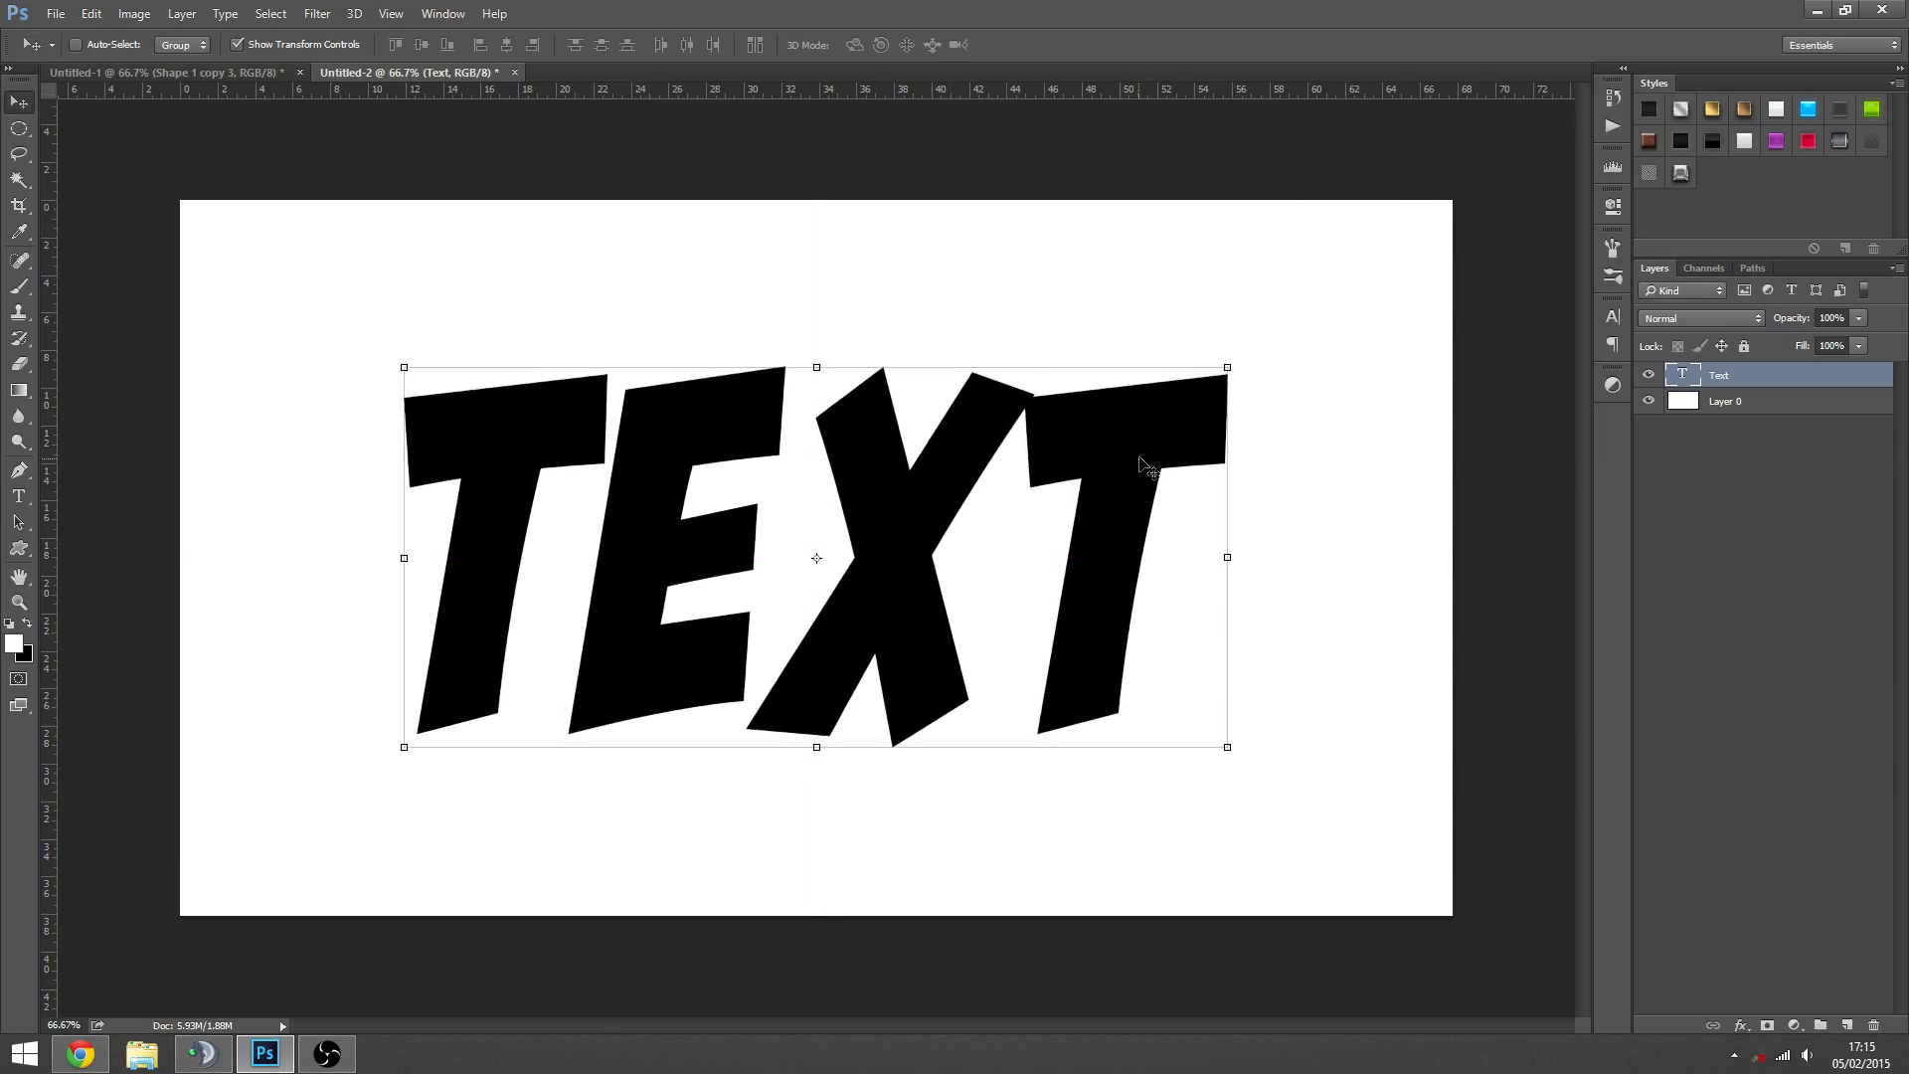
# - Centre the enlarged word horizontally on the canvas and clear the selection
pyautogui.hotkey('ctrl', 'a')
pyautogui.click(480, 45)
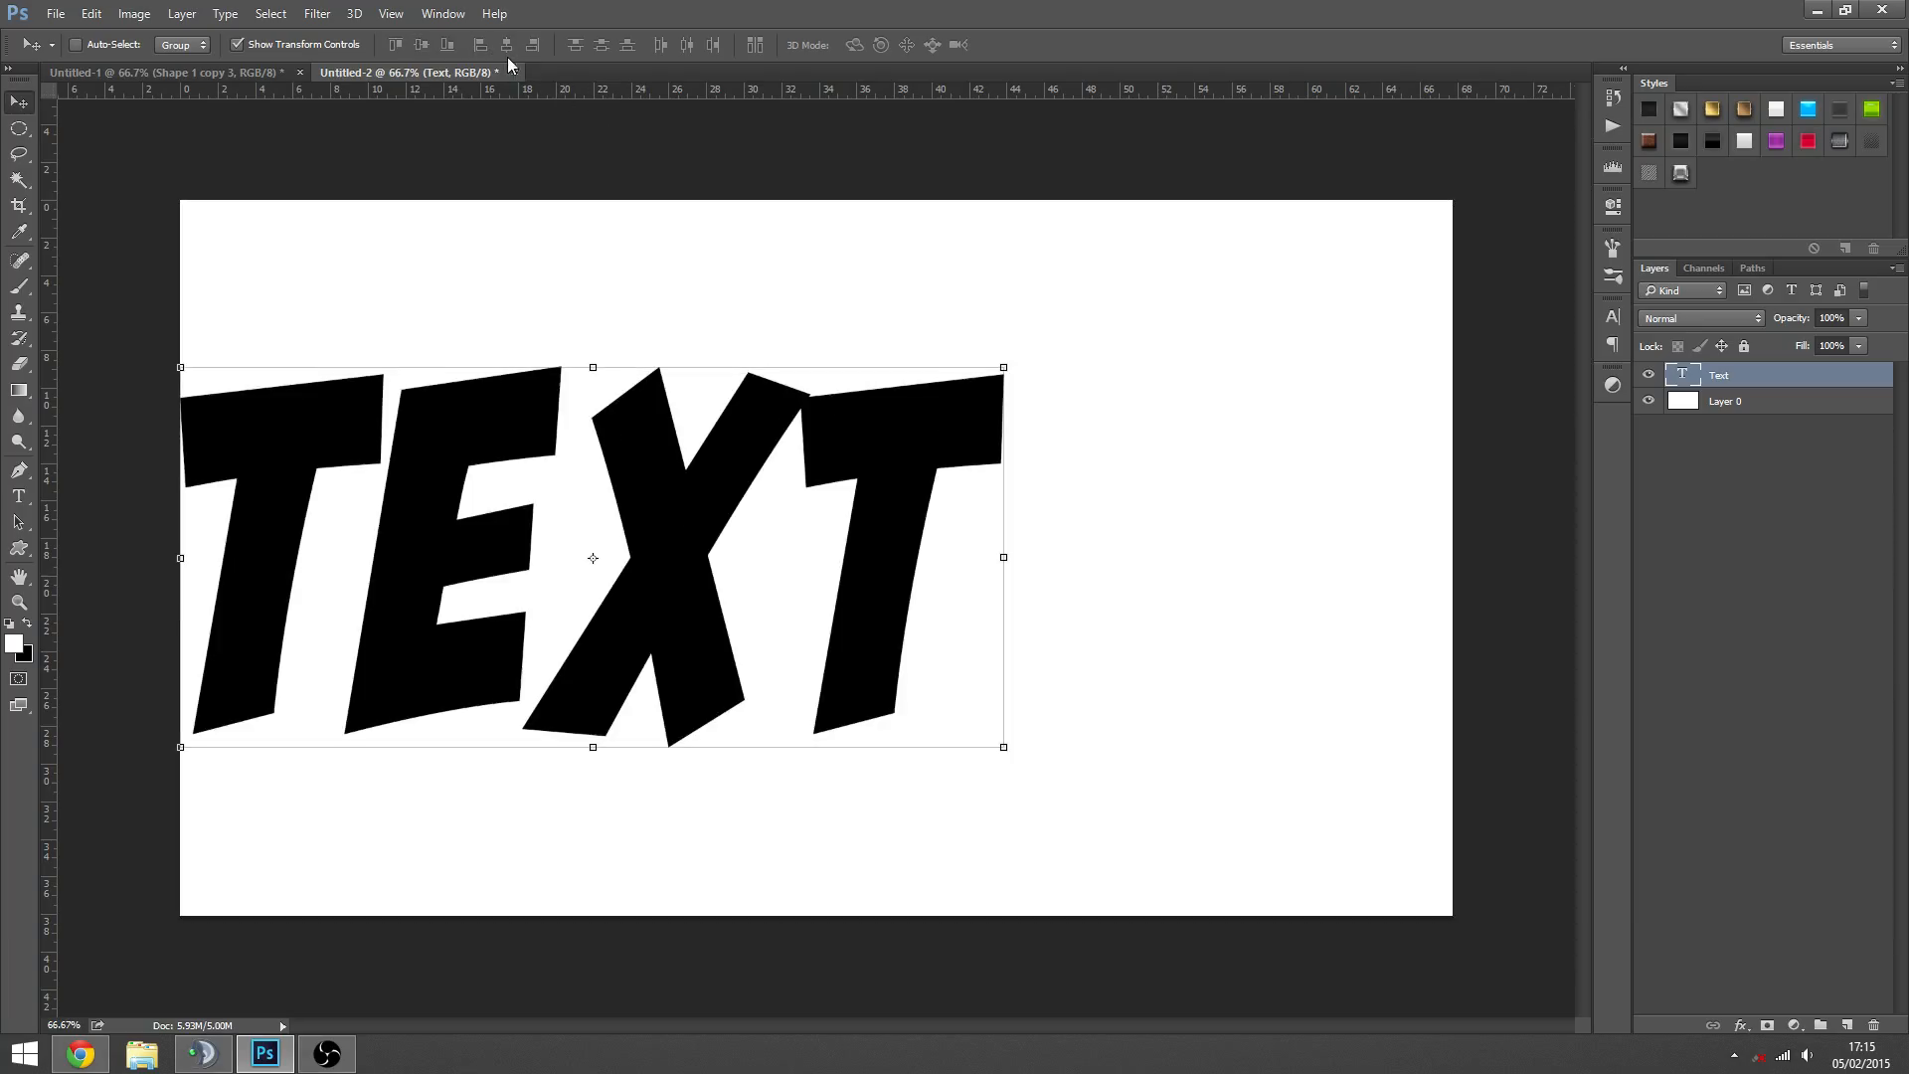
pyautogui.click(507, 46)
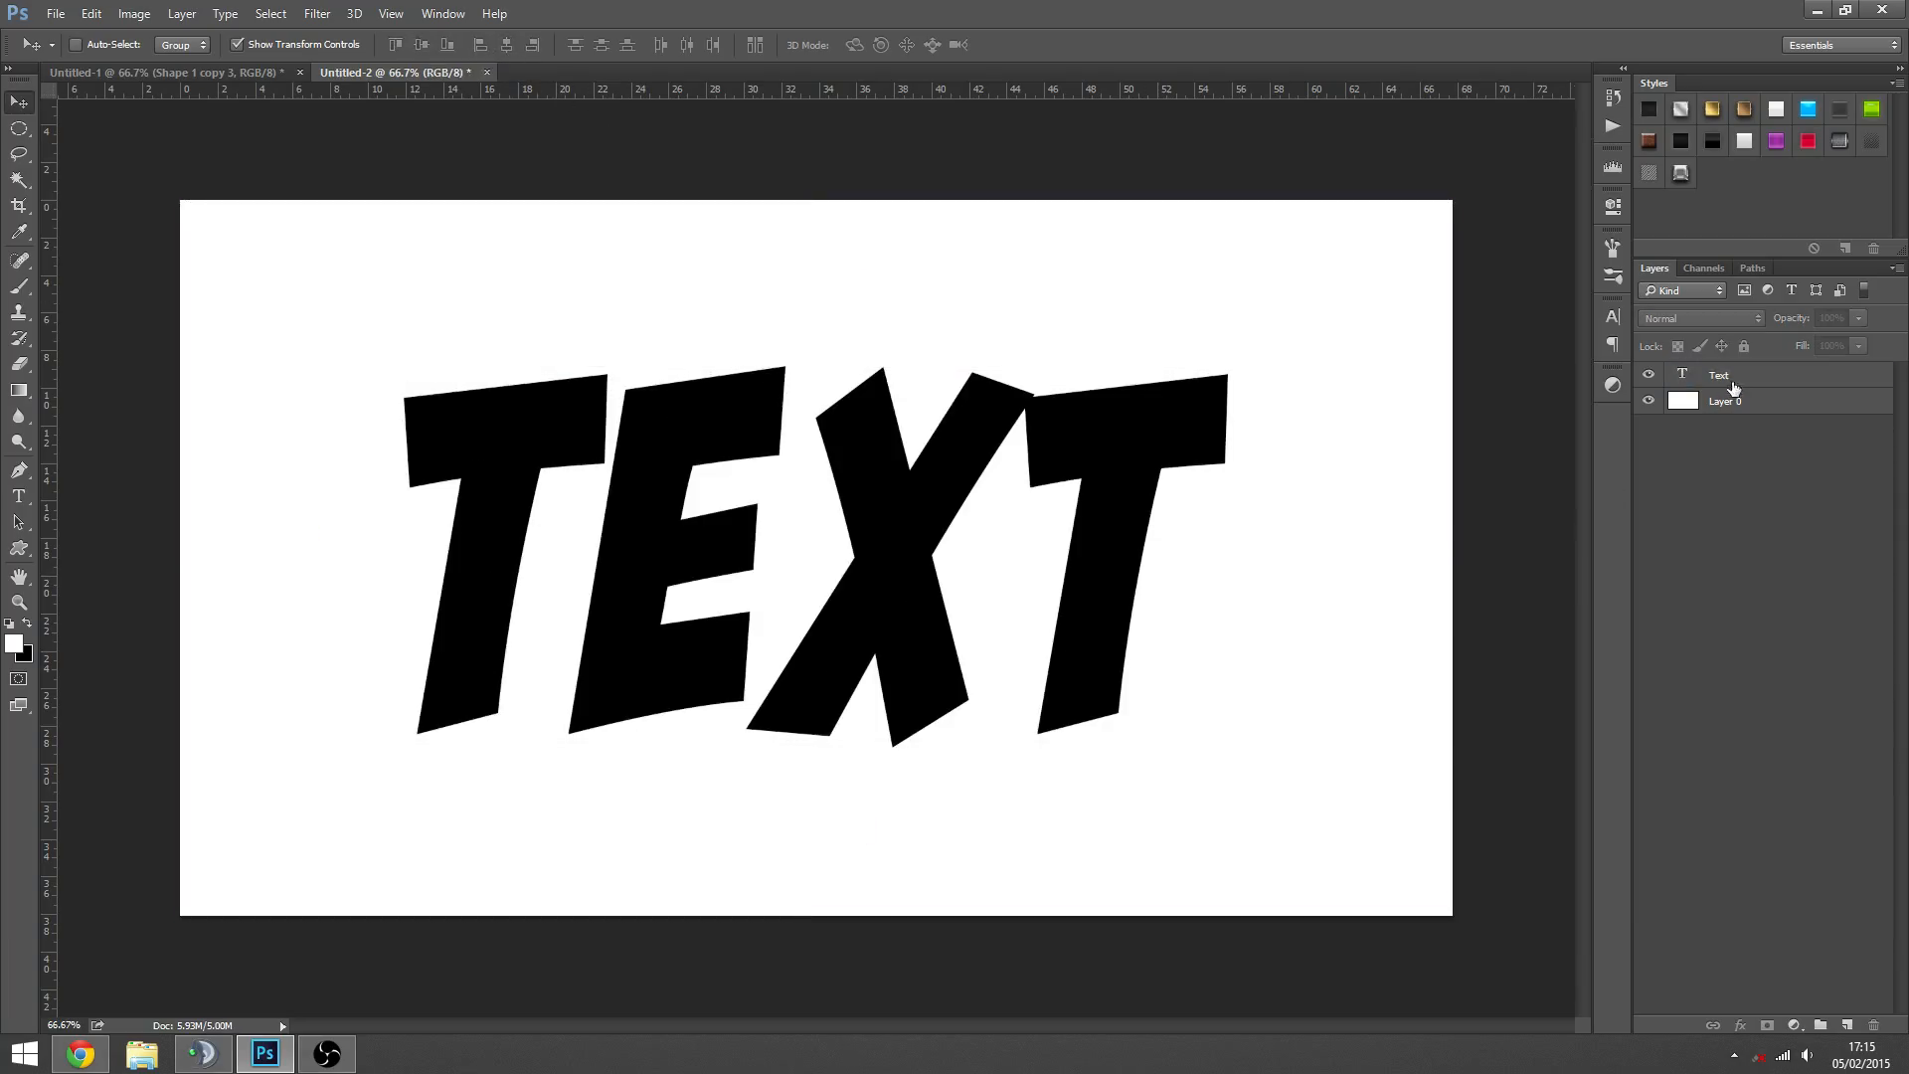
# - Add a Gradient Overlay effect to the Text layer
pyautogui.rightClick(1731, 382)
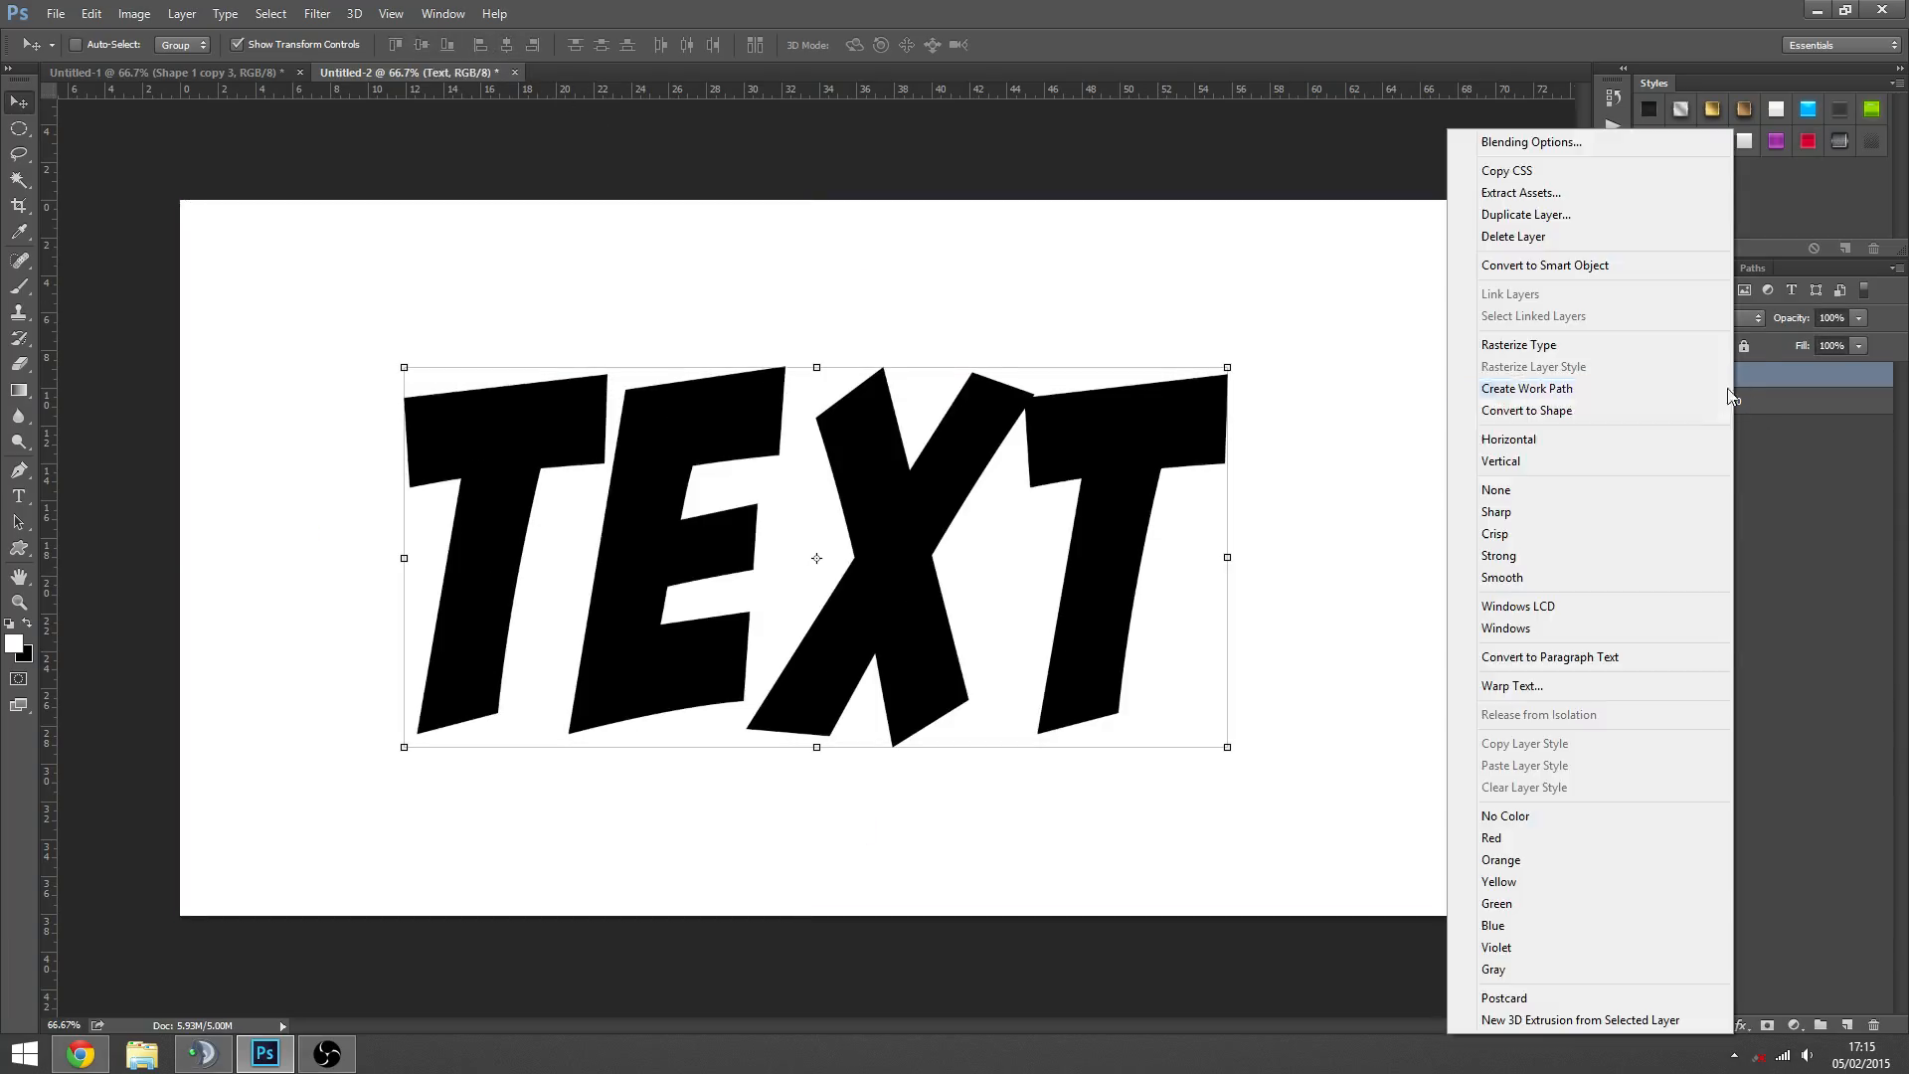
pyautogui.click(1547, 149)
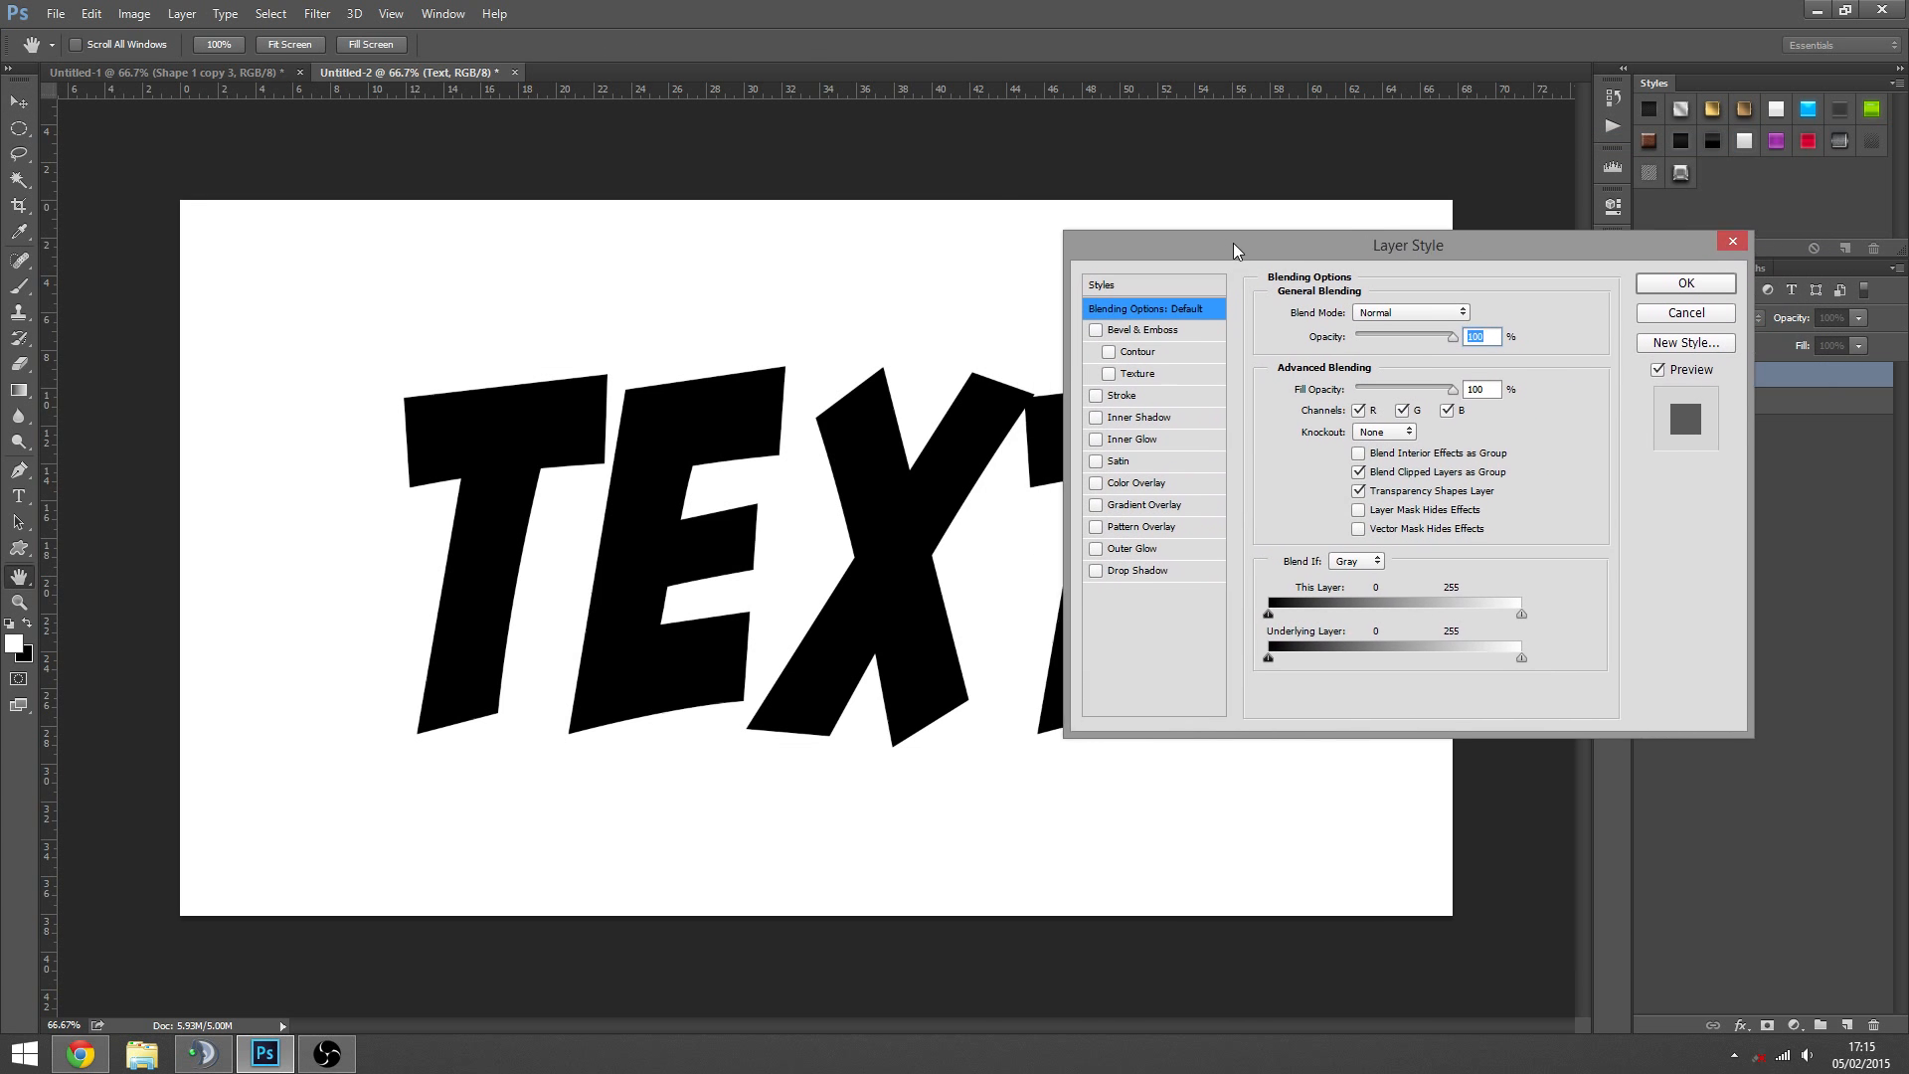
pyautogui.click(1029, 458)
pyautogui.click(1079, 459)
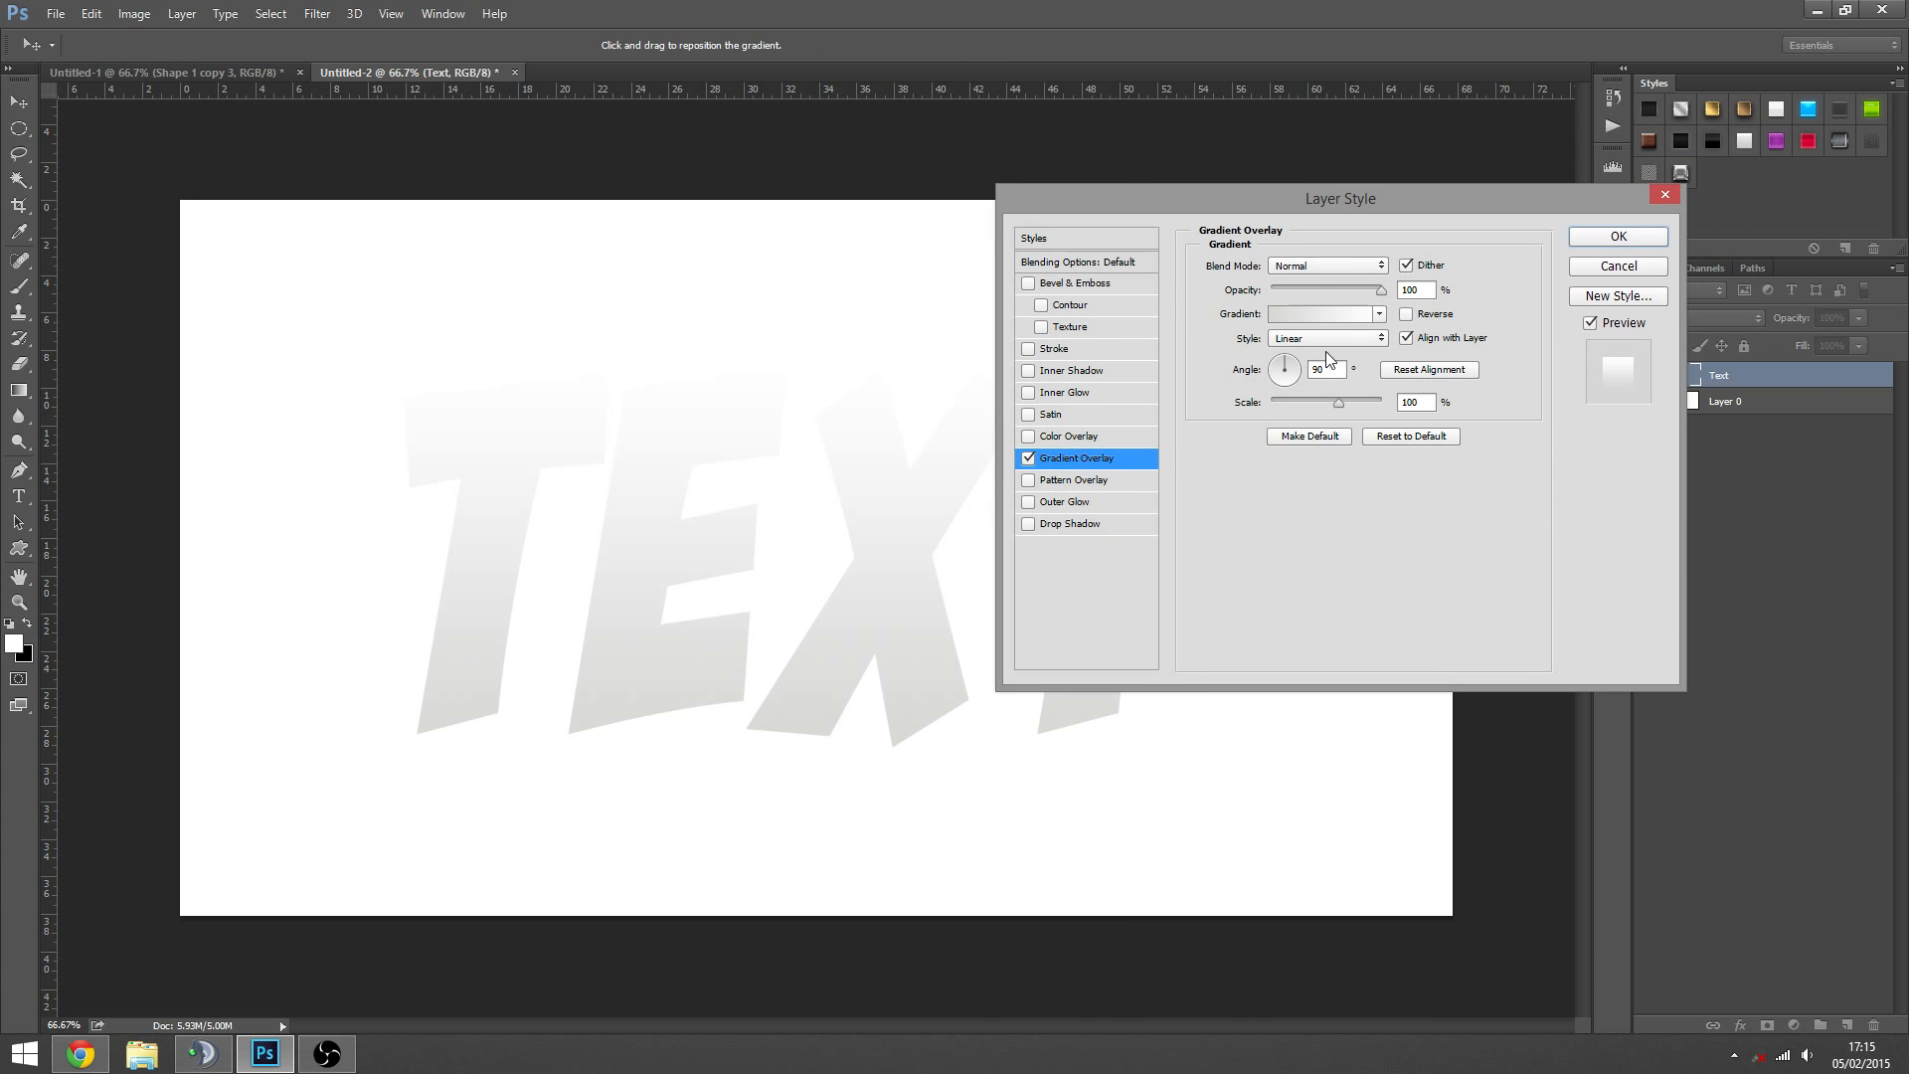
# - Try several gradient presets on the overlay, apply the bright-to-dark red one, and raise its scale to about 145%
pyautogui.click(1322, 314)
pyautogui.moveTo(1496, 272); pyautogui.dragTo(1372, 264)
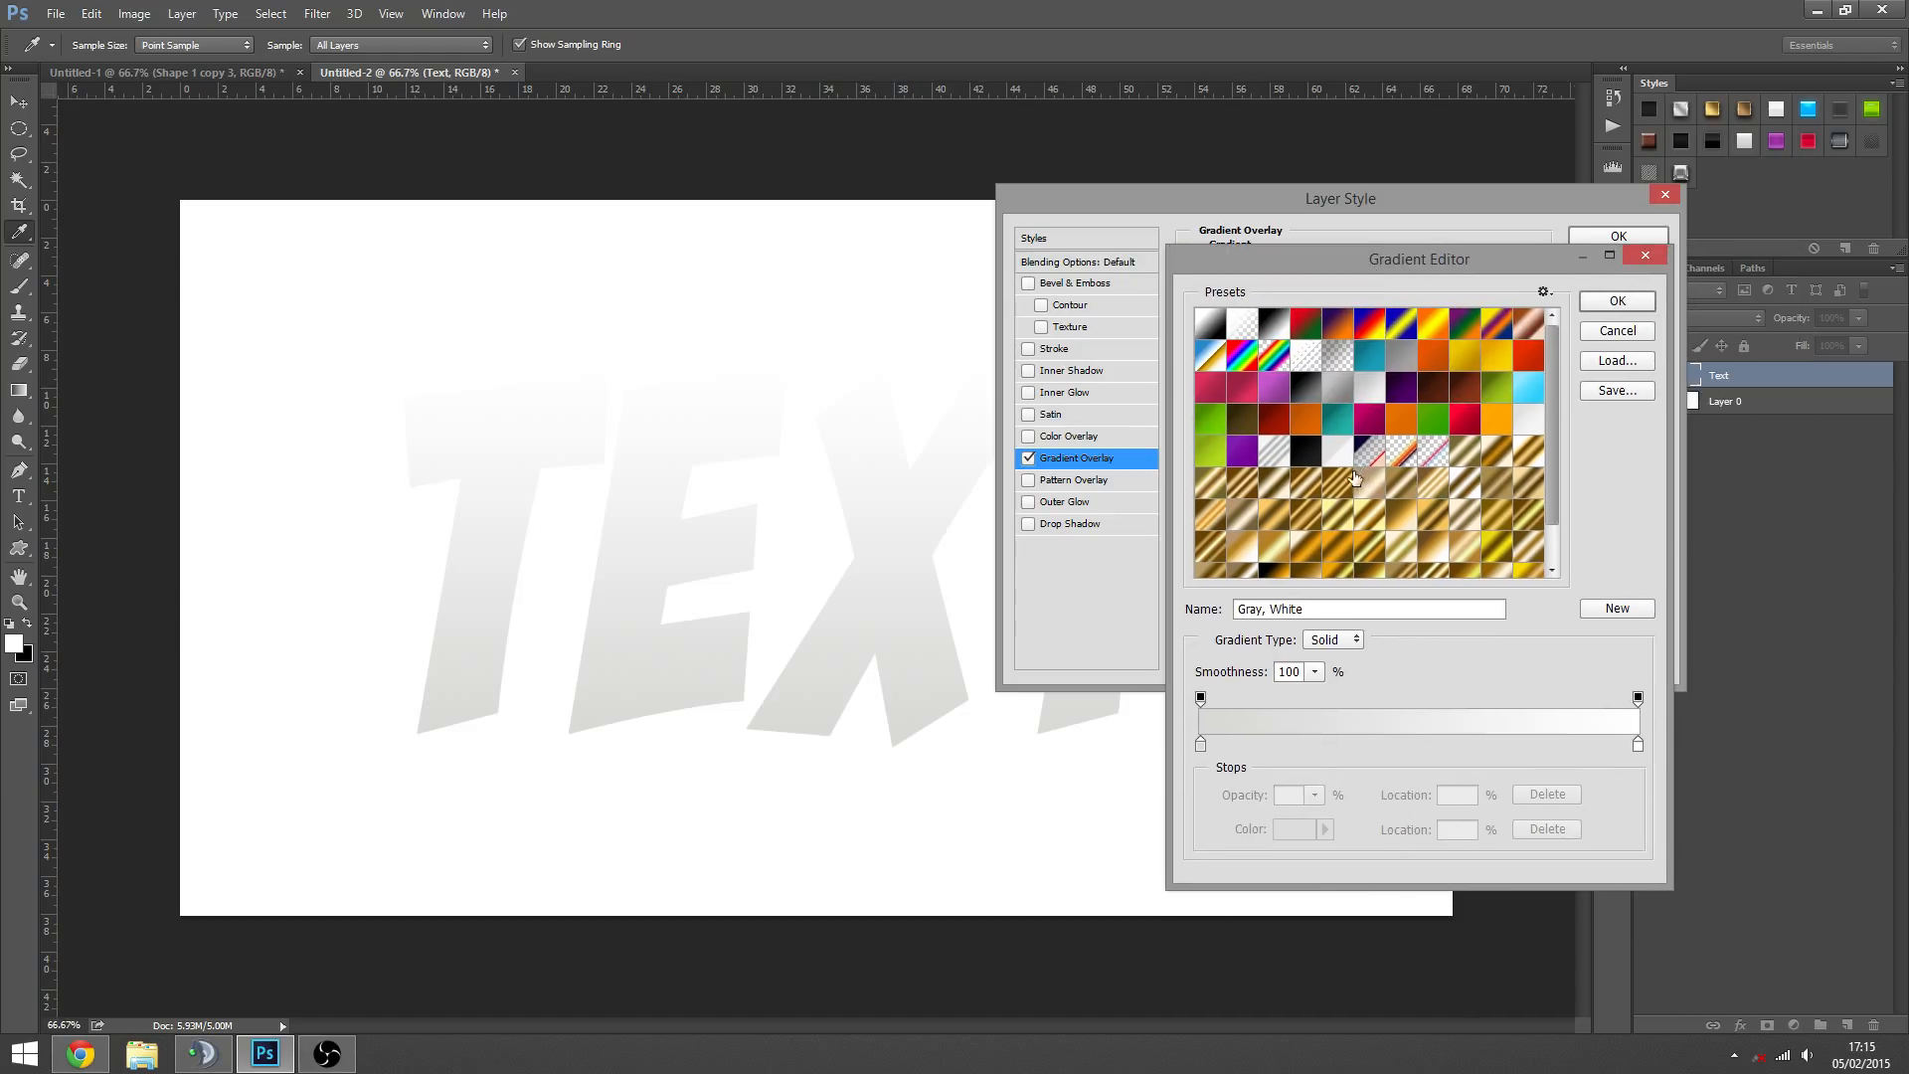
pyautogui.click(1419, 746)
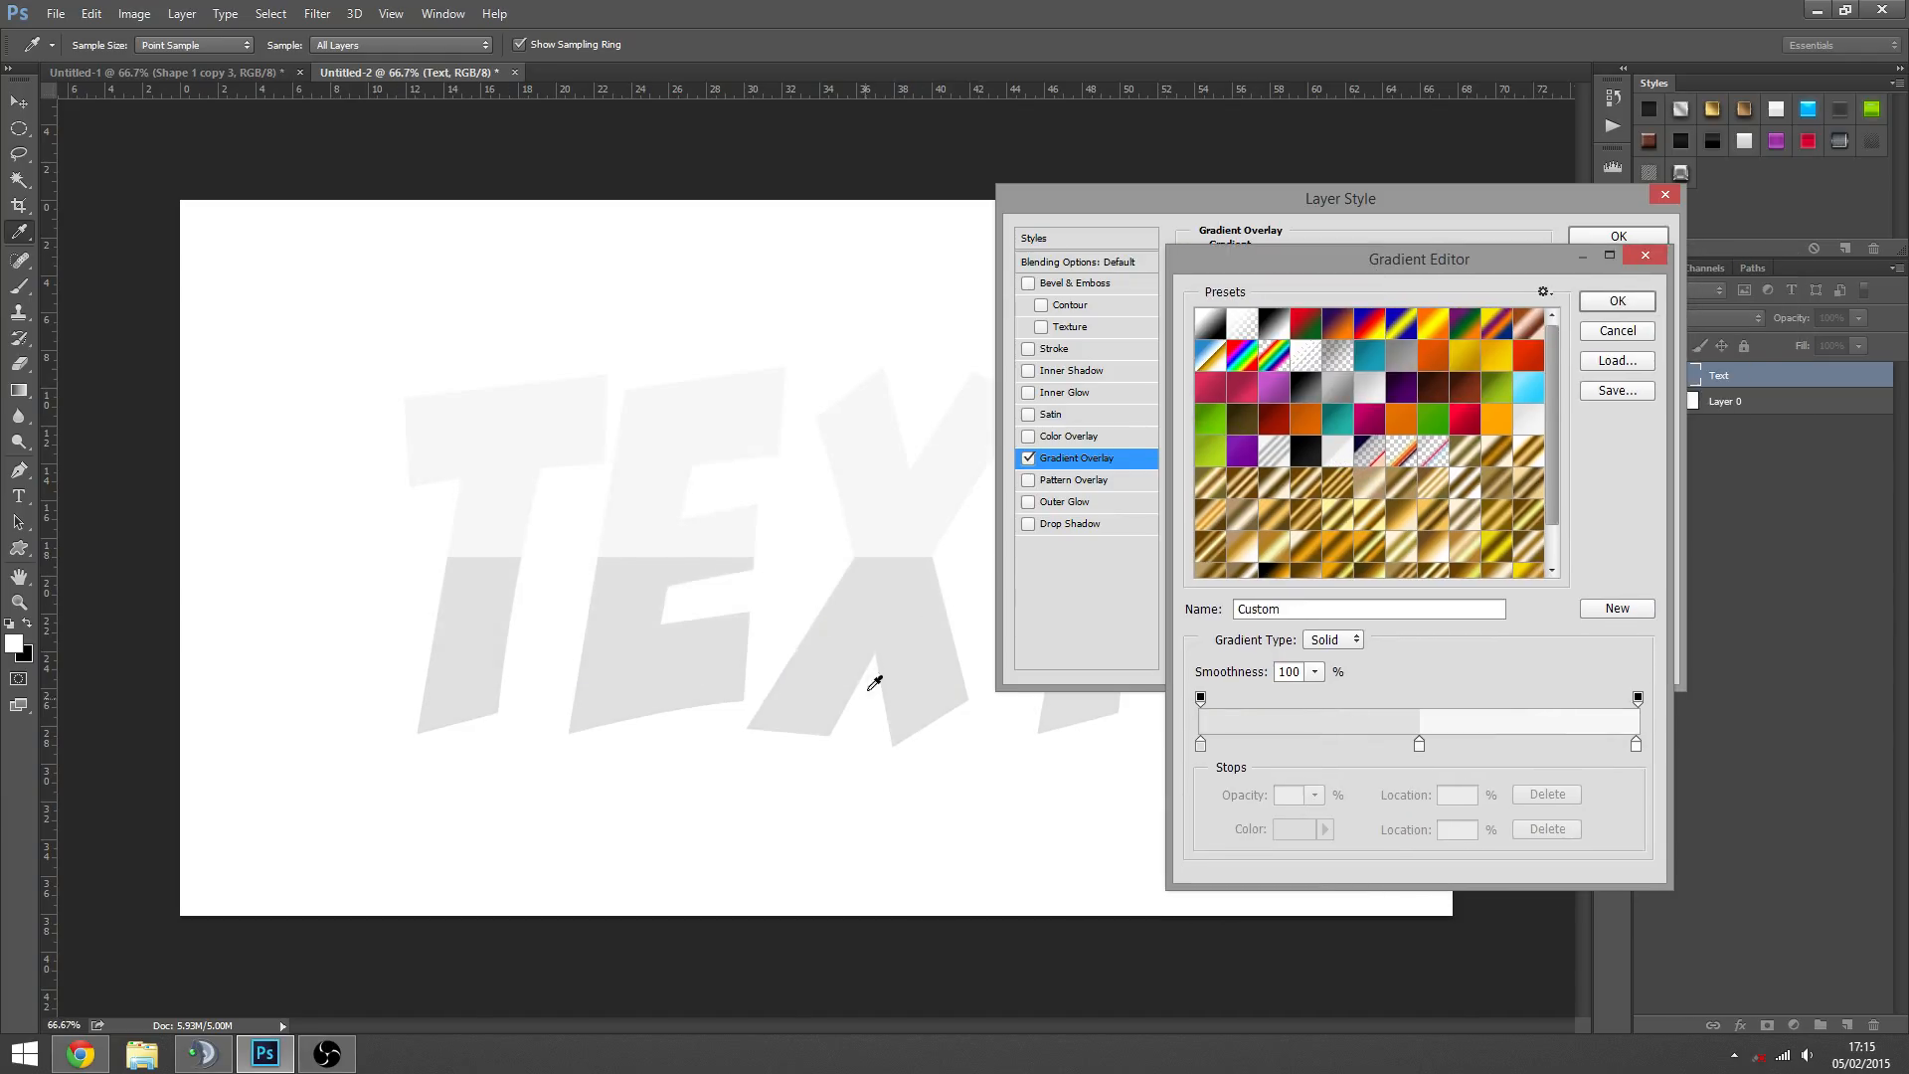
pyautogui.click(1242, 451)
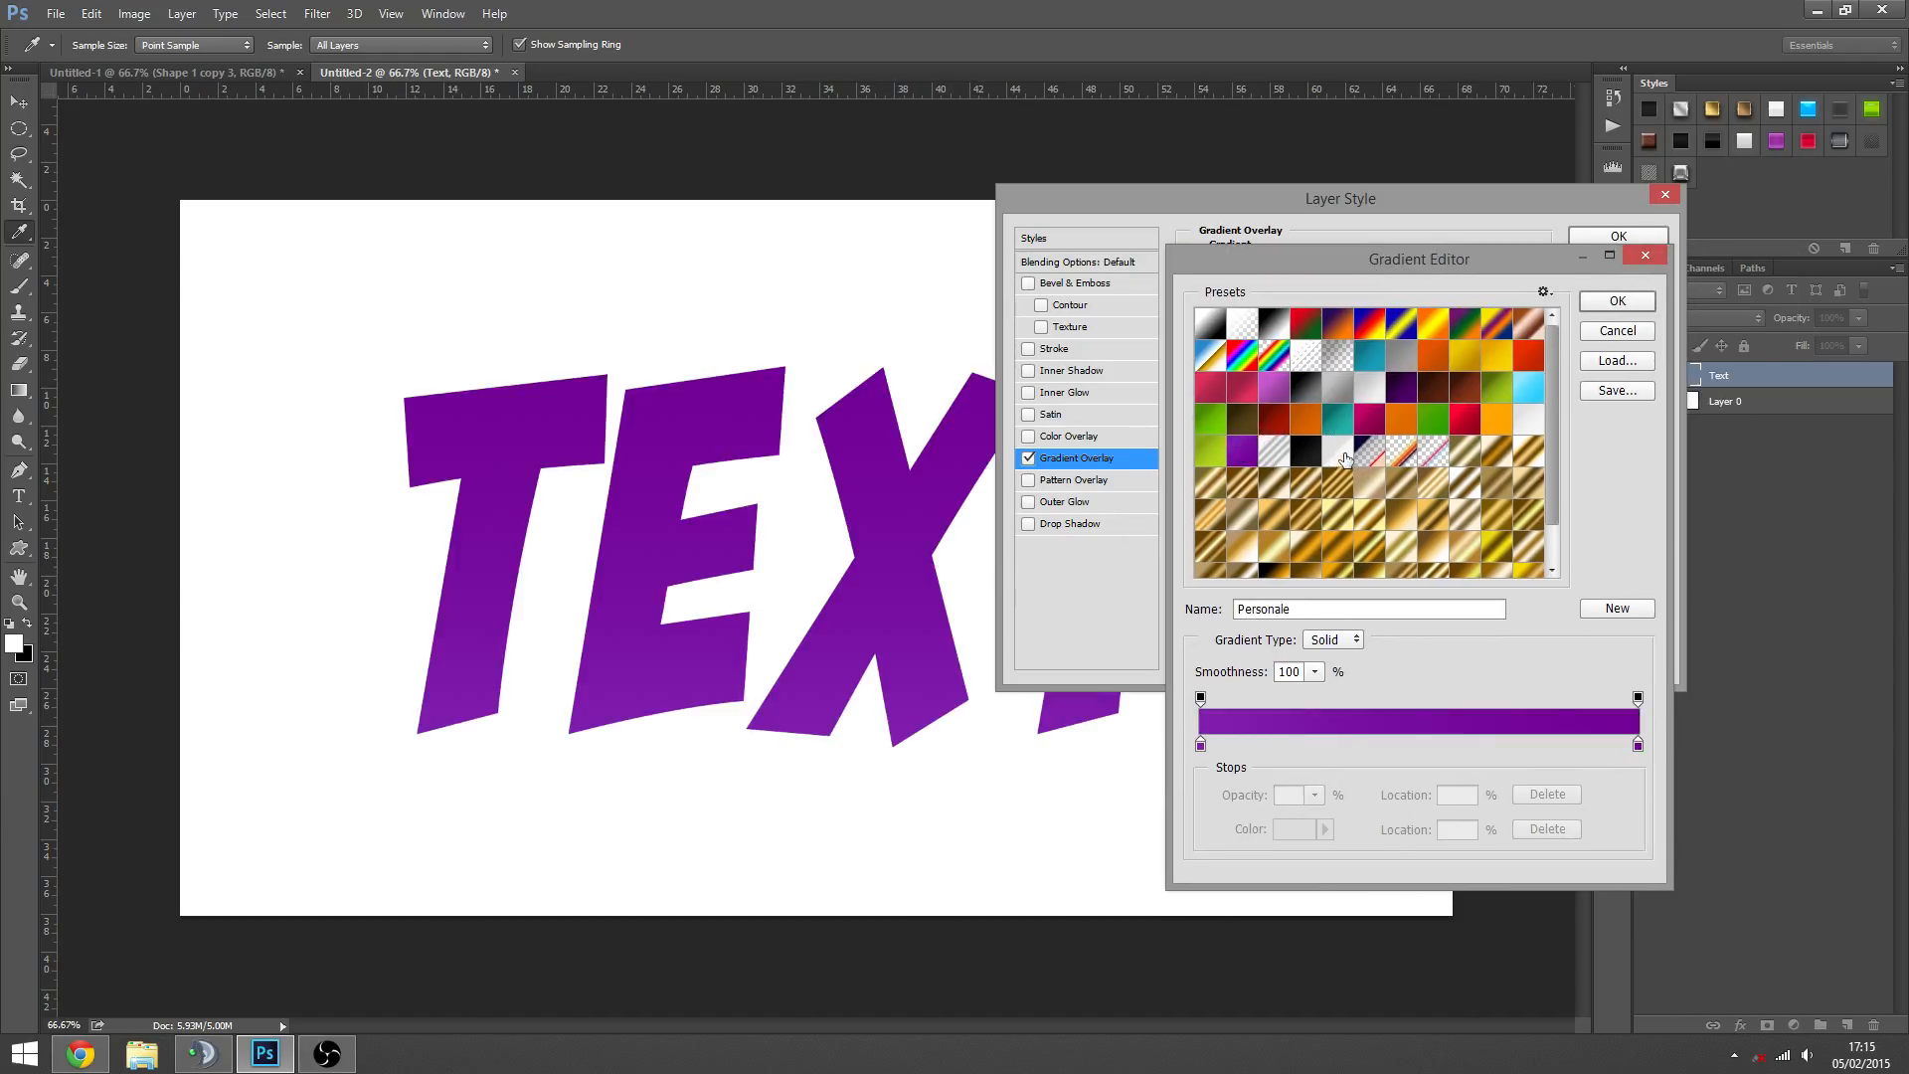
pyautogui.click(1283, 460)
pyautogui.click(1338, 419)
pyautogui.click(1365, 418)
pyautogui.click(1378, 395)
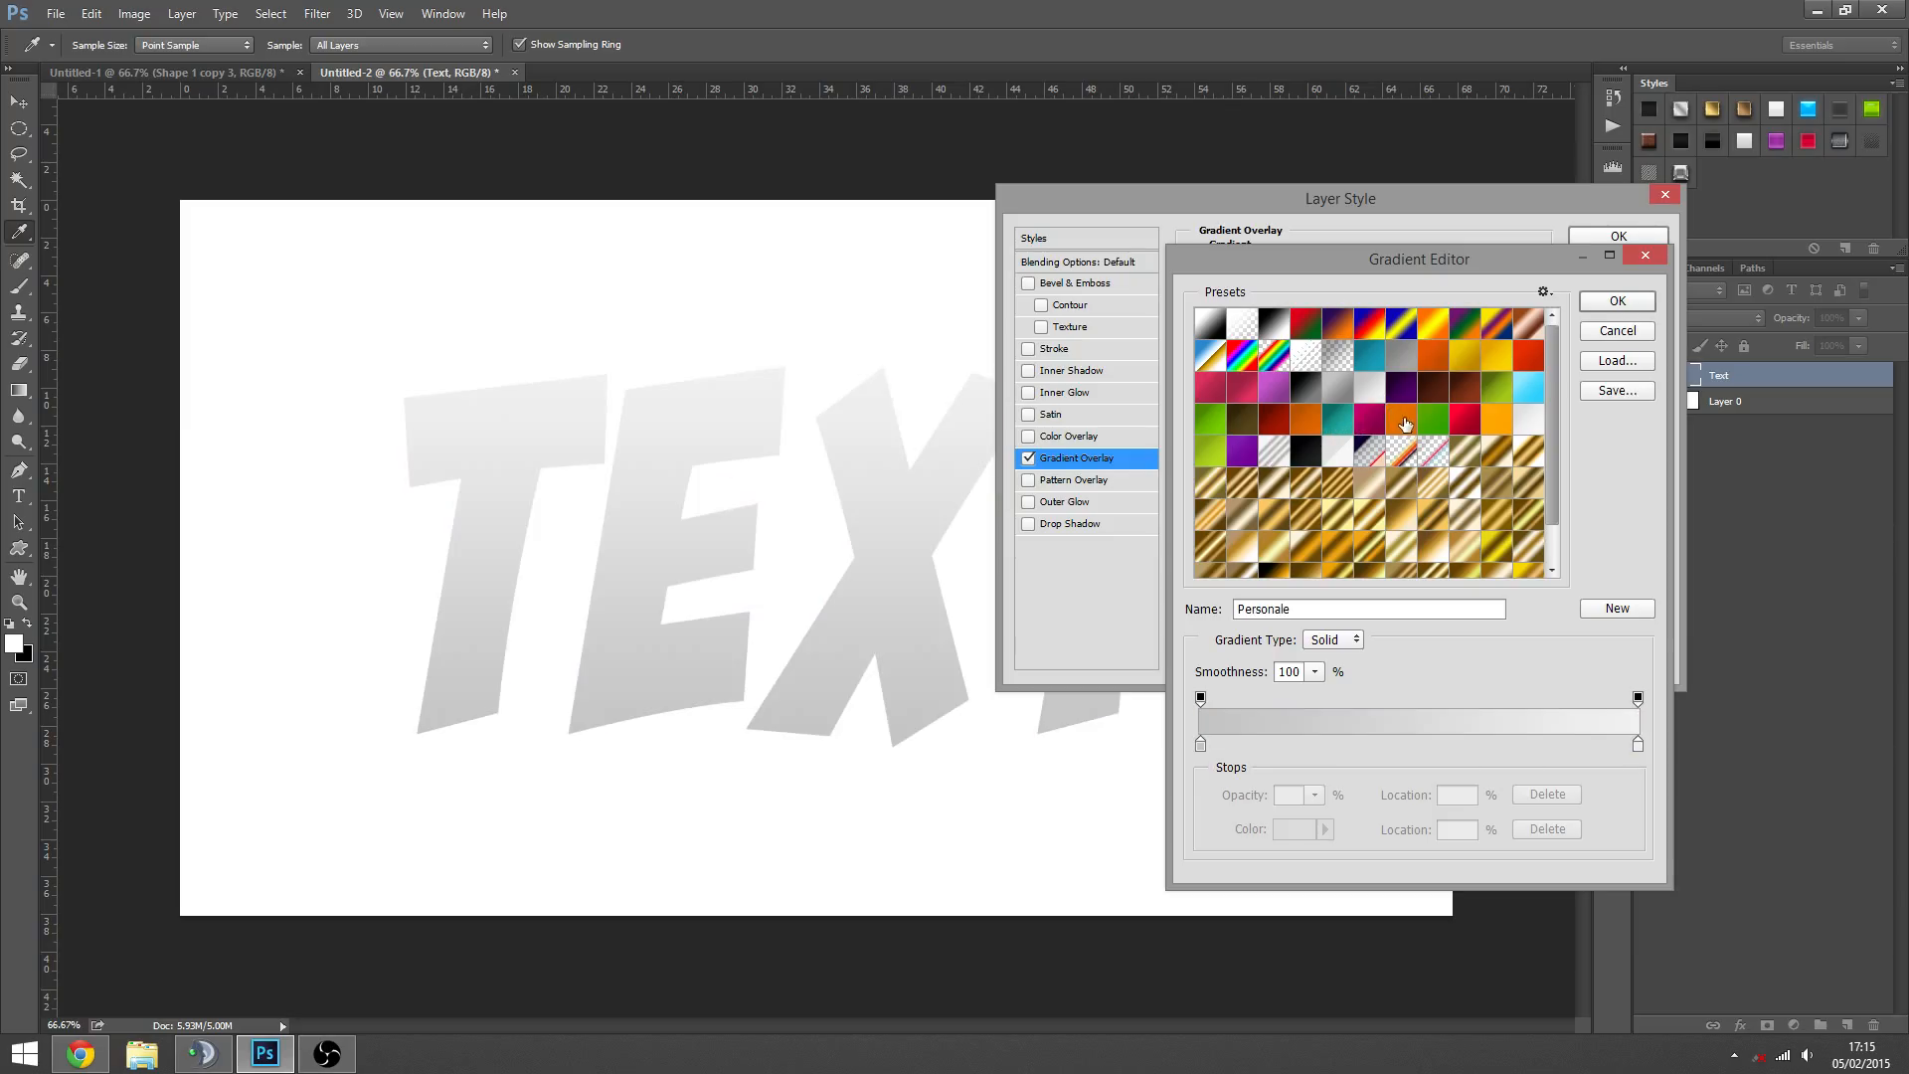
pyautogui.click(1435, 398)
pyautogui.click(1476, 423)
pyautogui.click(1613, 298)
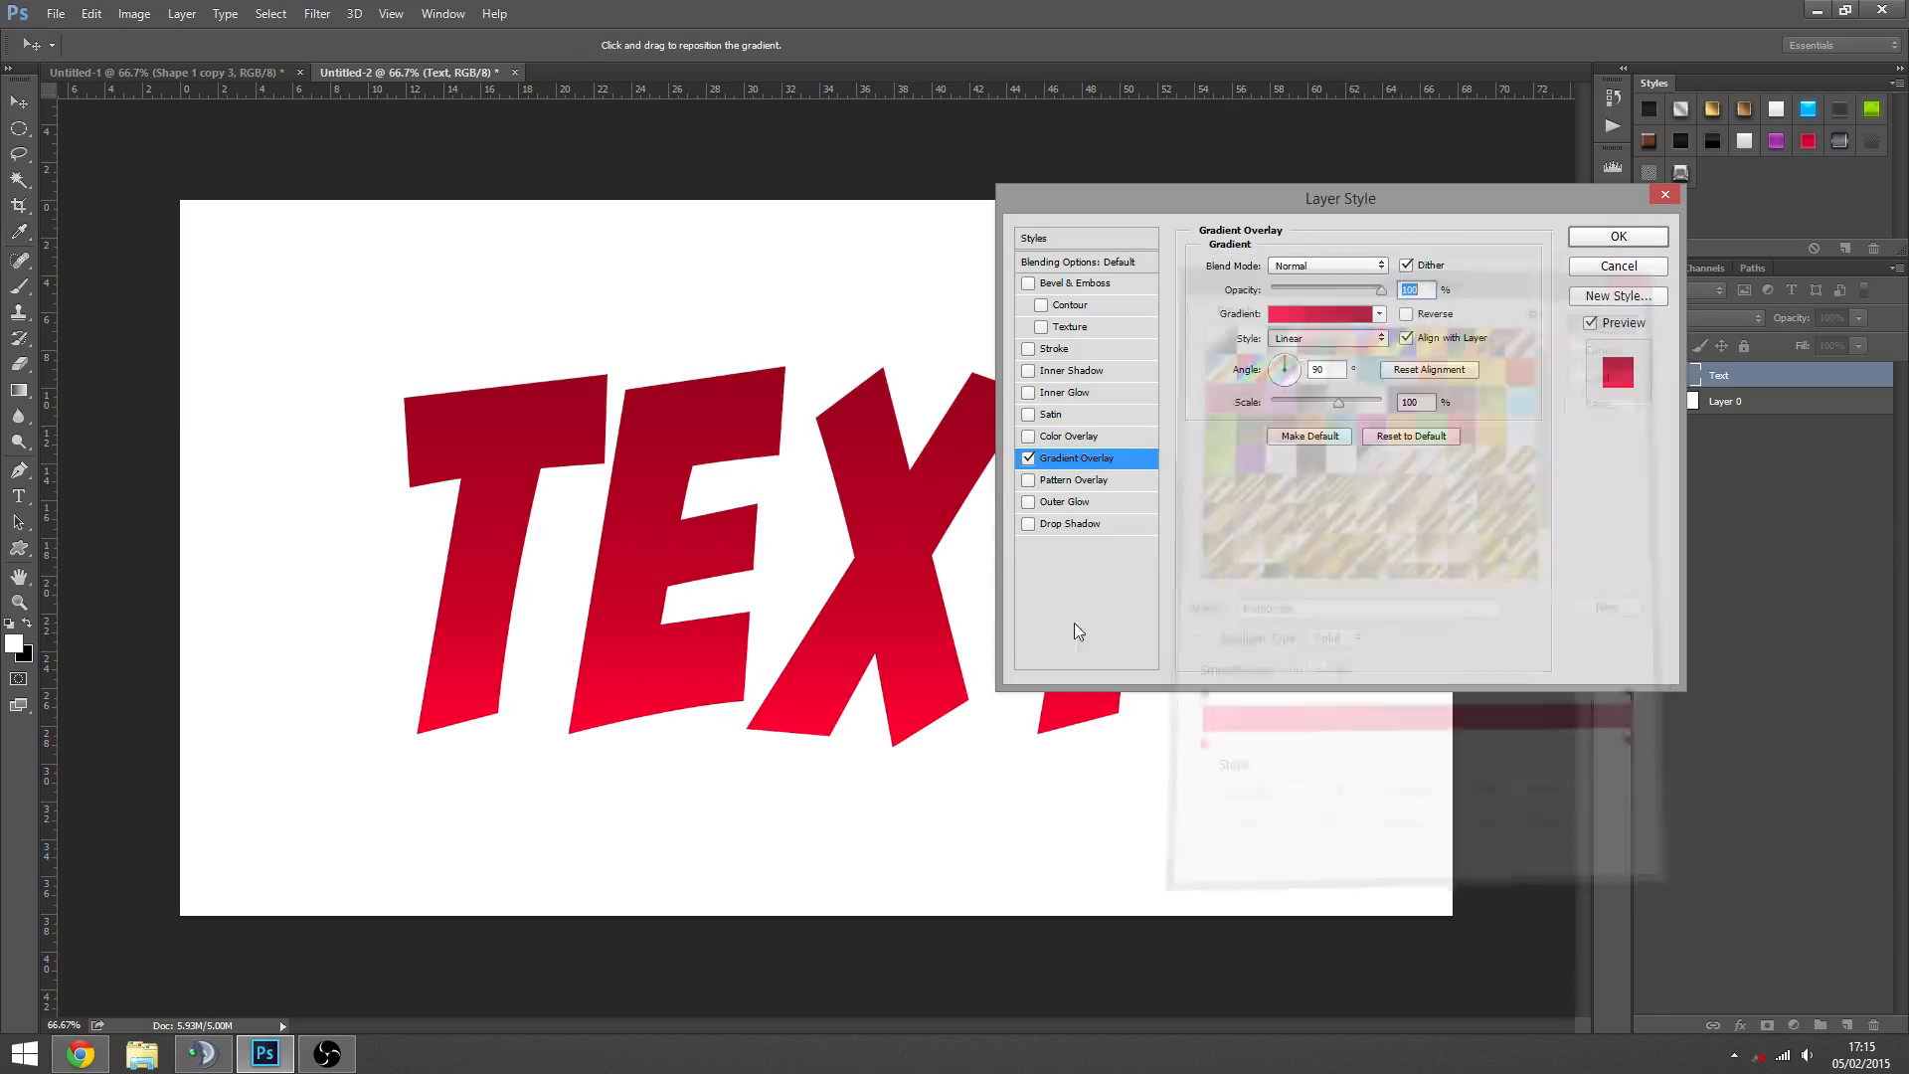
pyautogui.moveTo(1382, 402); pyautogui.dragTo(1380, 404)
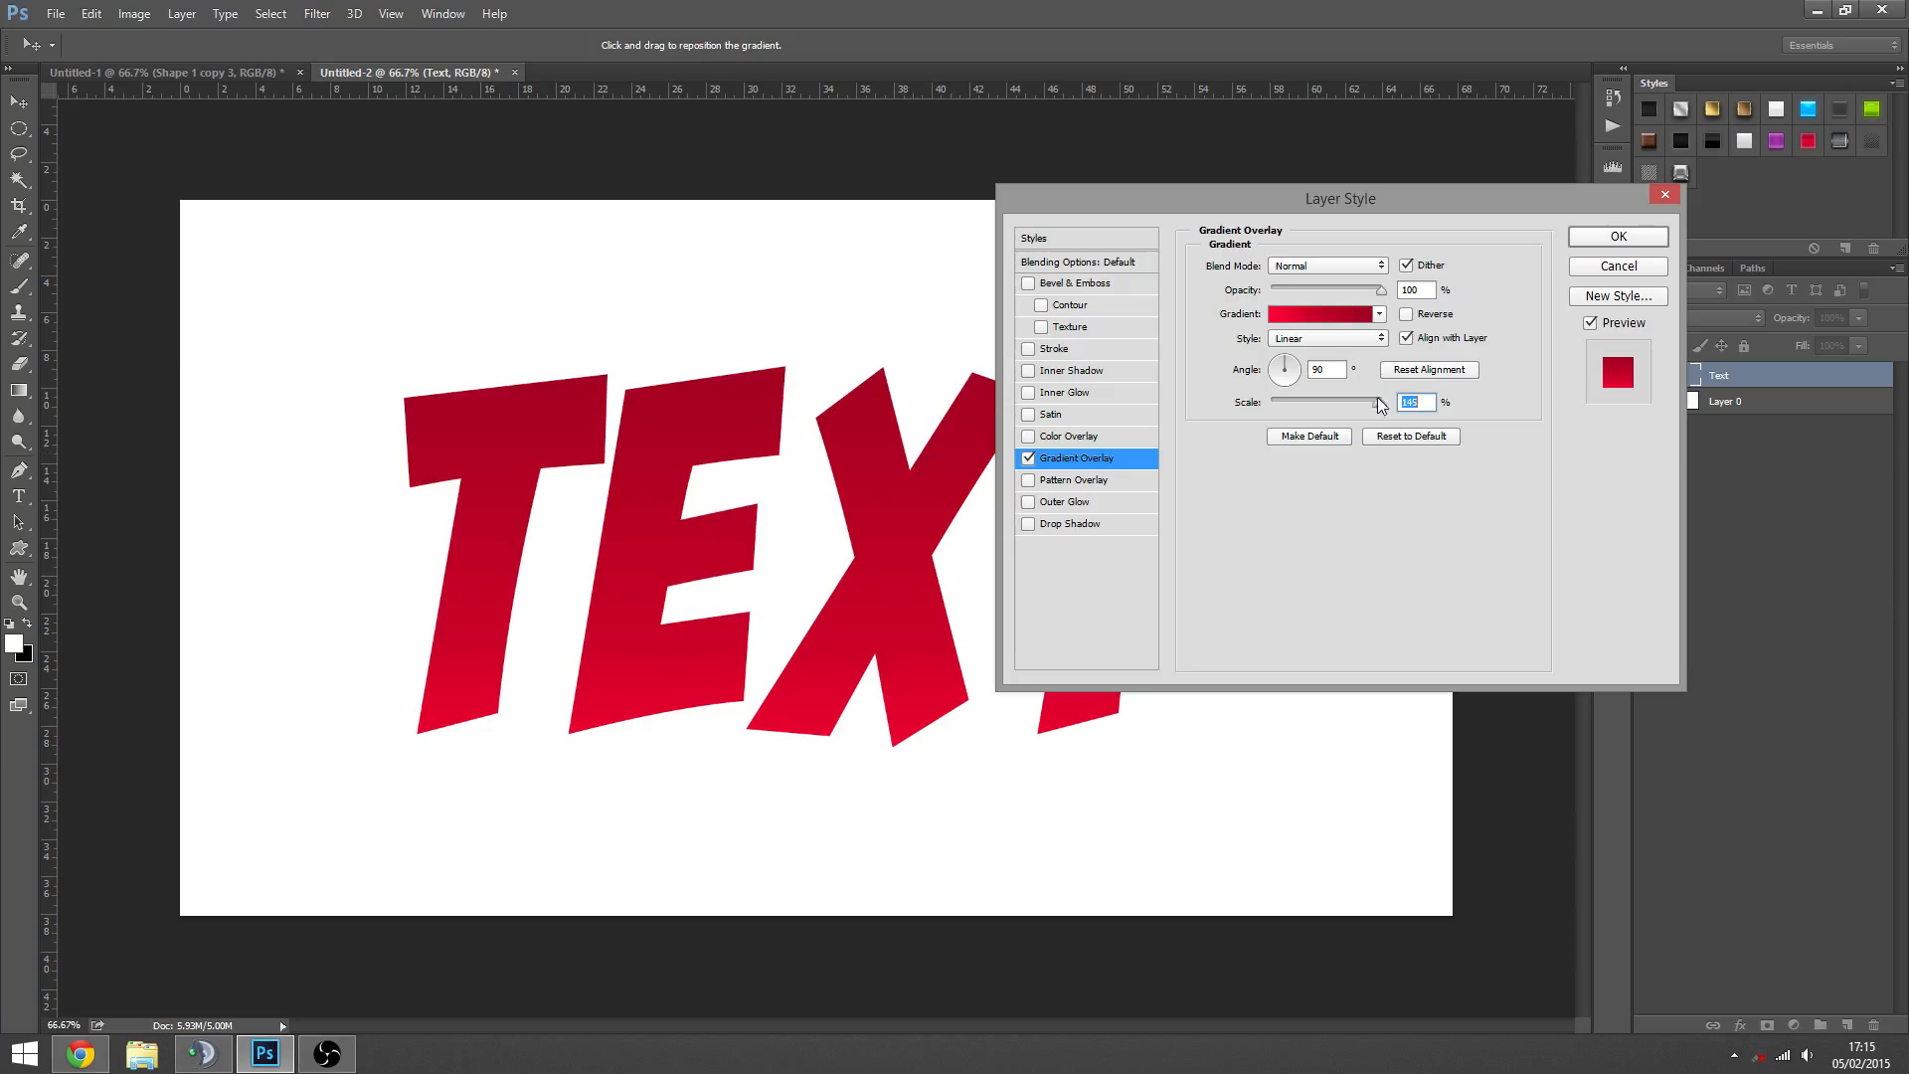
pyautogui.click(1621, 239)
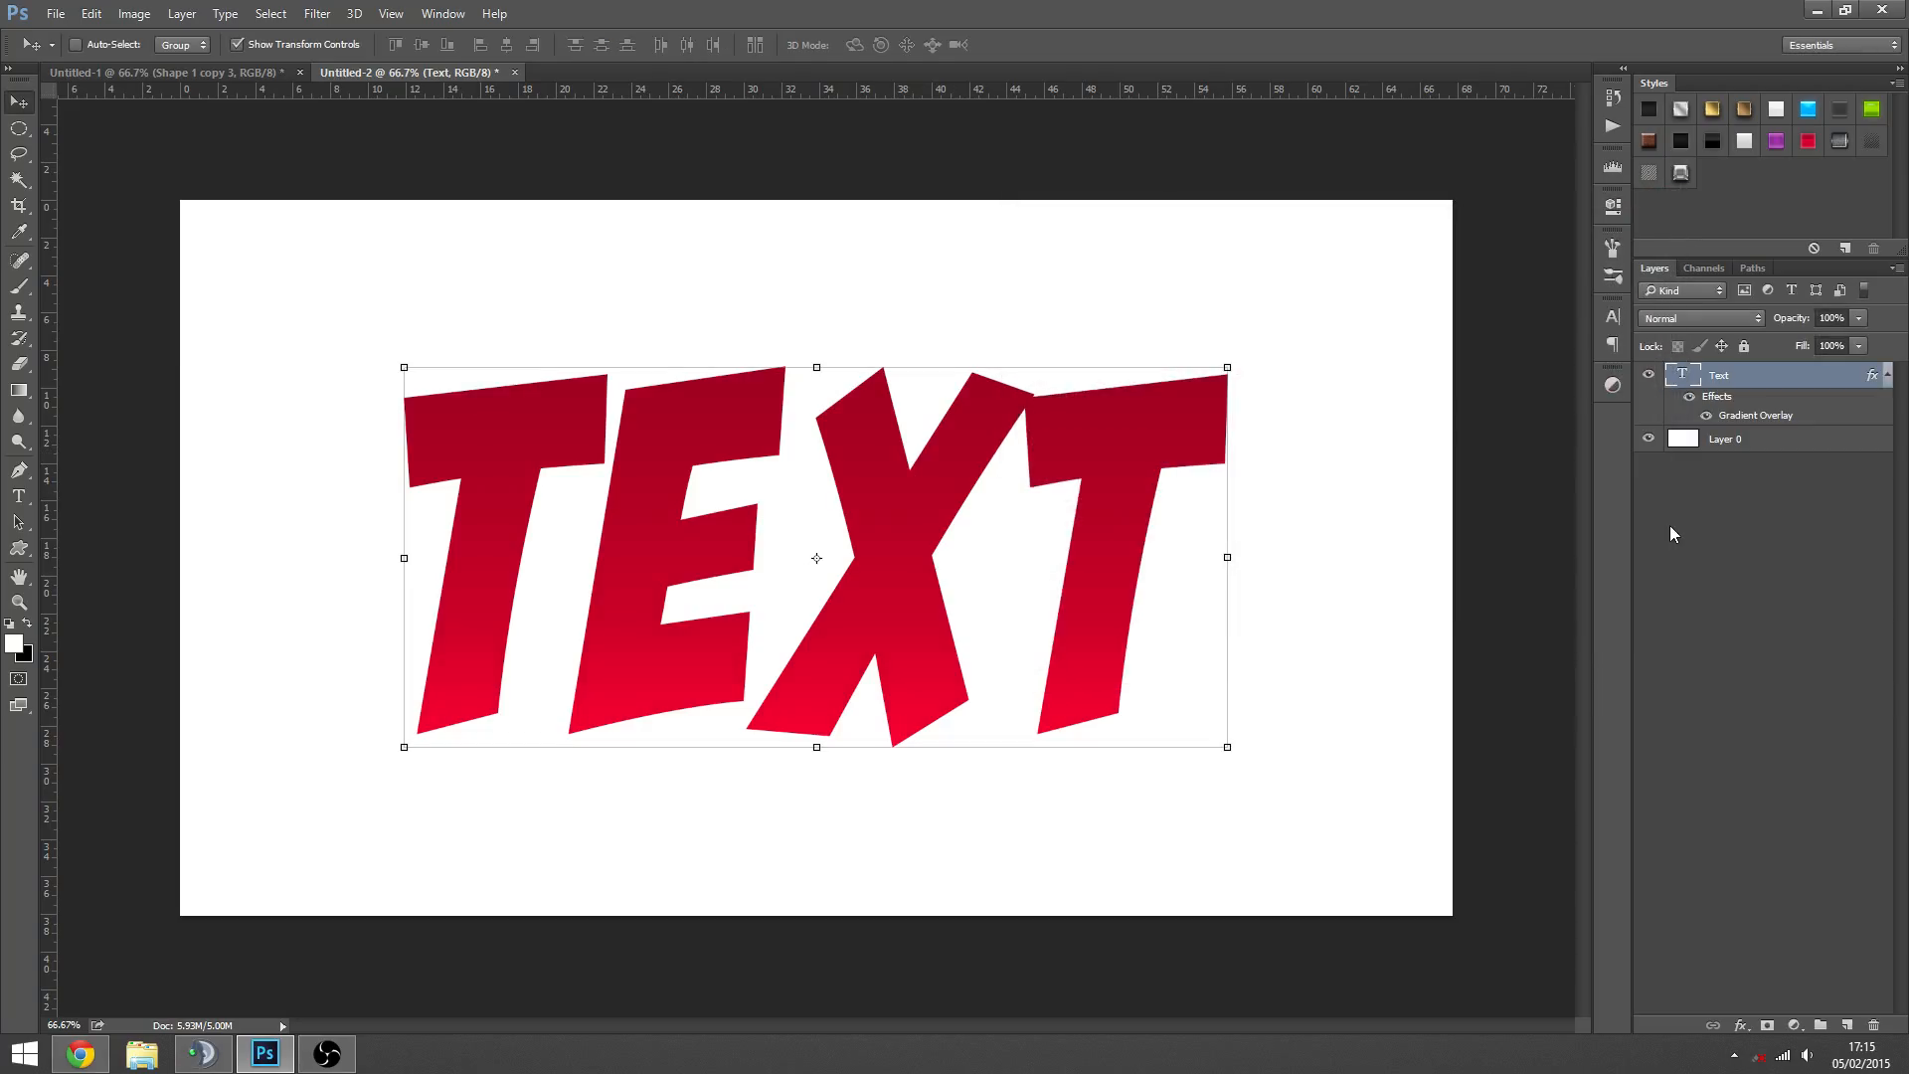
# - Set the tracking of the whole word on the Text layer to 100
pyautogui.rightClick(1740, 387)
pyautogui.click(1790, 585)
pyautogui.doubleClick(1679, 378)
pyautogui.click(1612, 316)
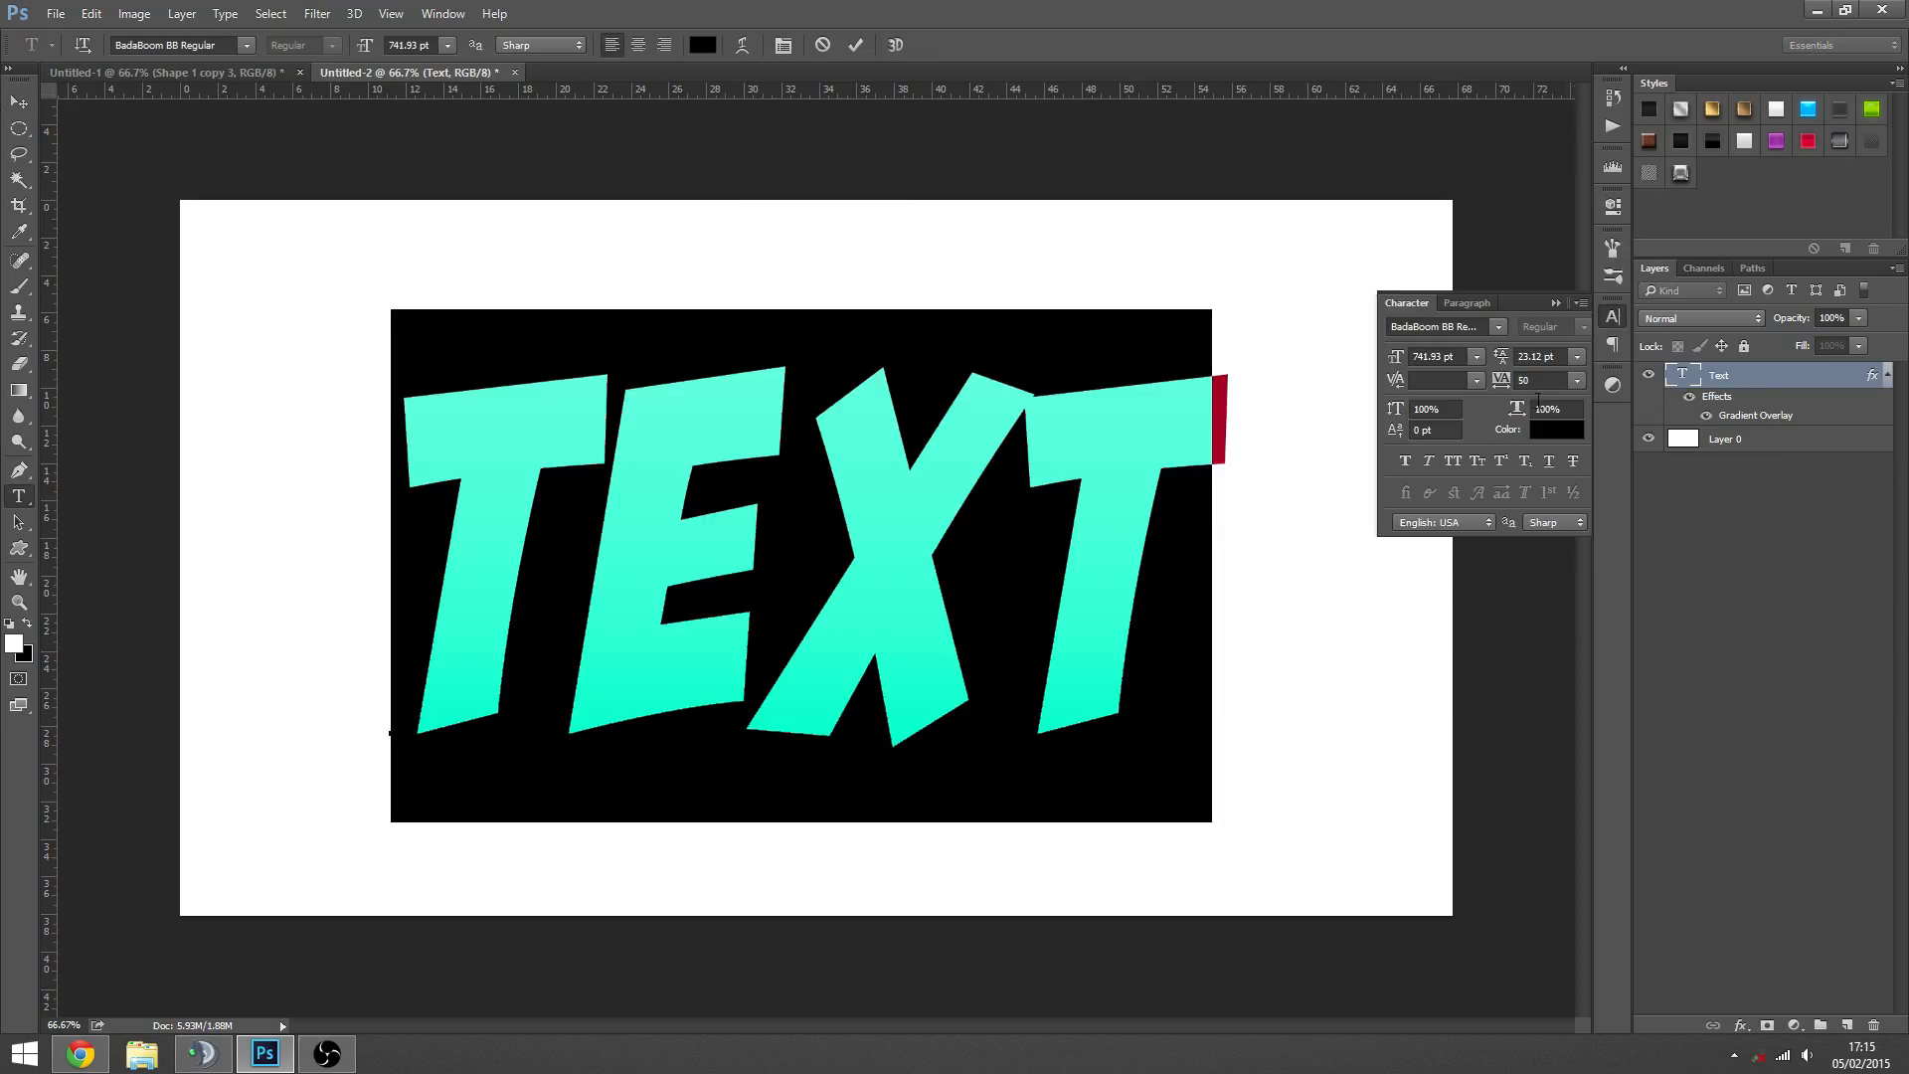
pyautogui.click(1539, 380)
pyautogui.write('100')
pyautogui.press('Return')
# - Recentre the more widely spaced word horizontally on the canvas and deselect
pyautogui.click(19, 101)
pyautogui.hotkey('ctrl', 'a')
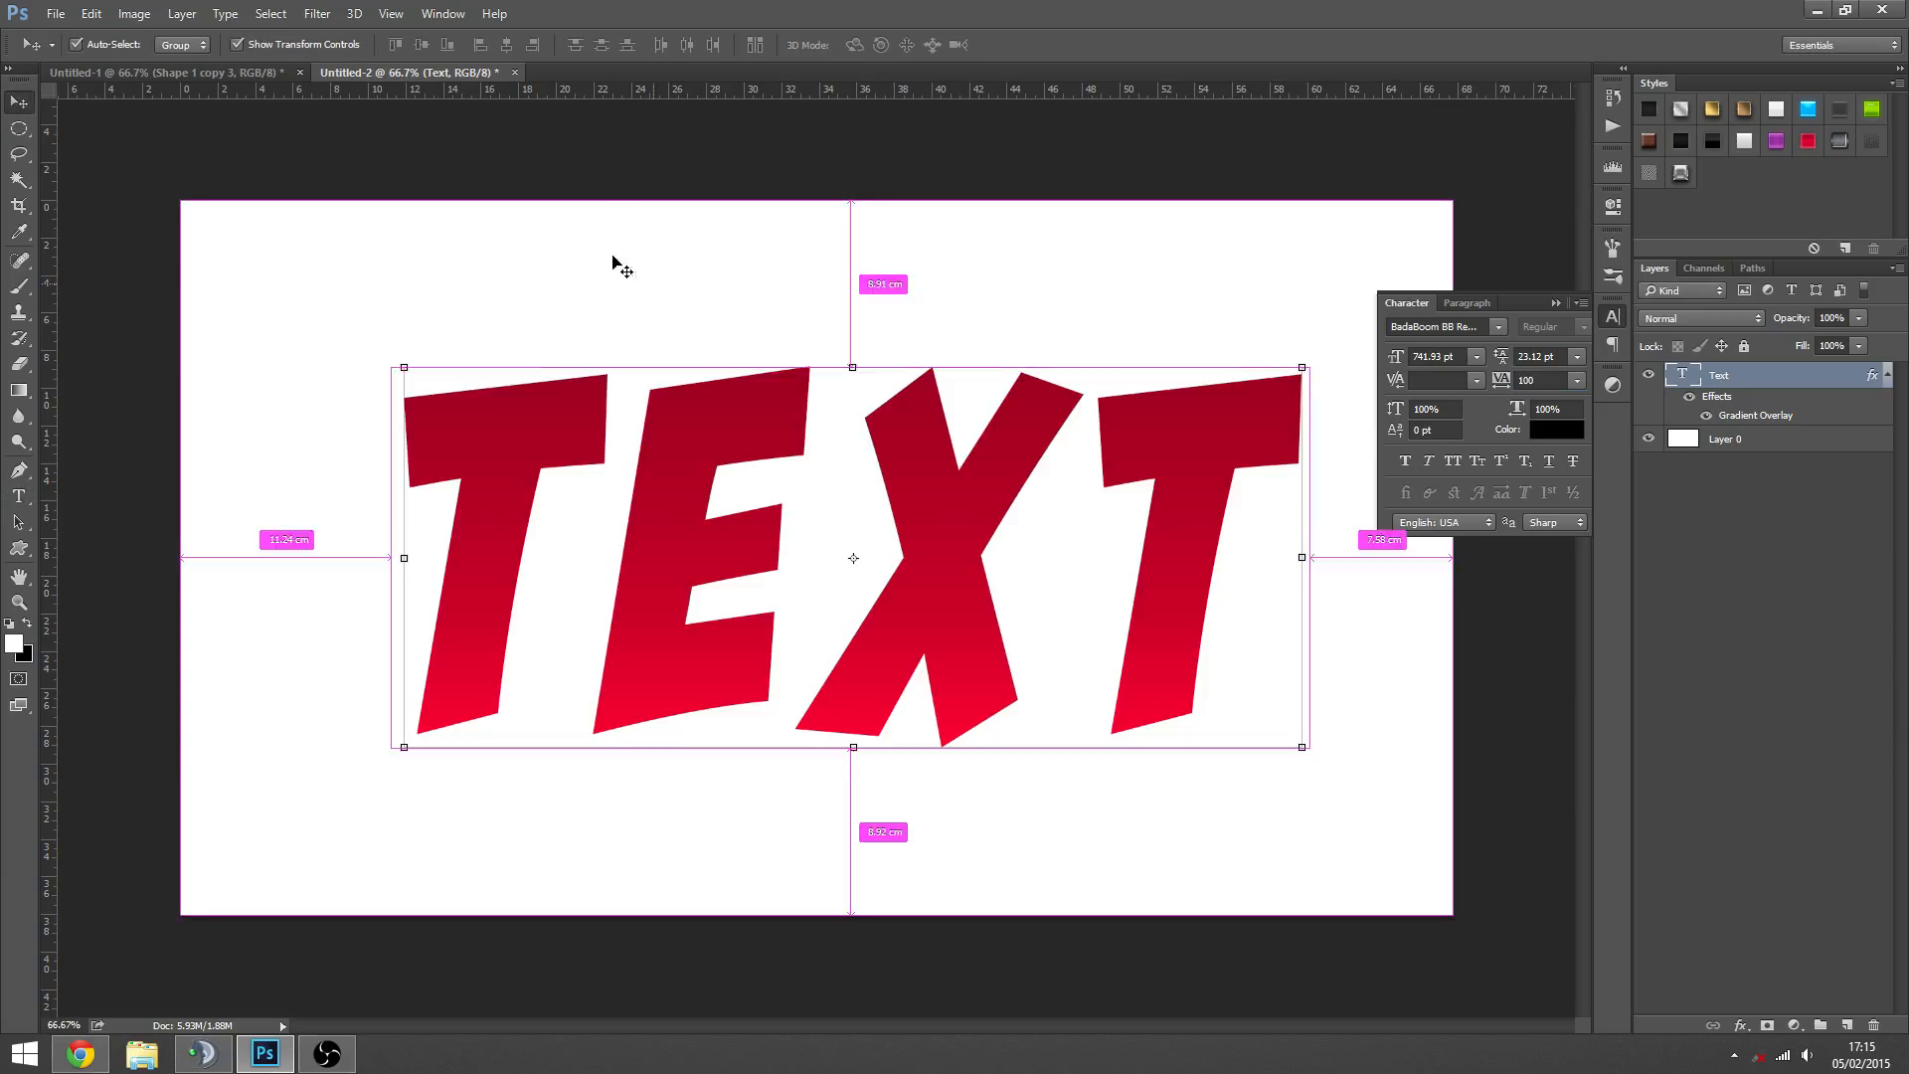
pyautogui.click(506, 45)
pyautogui.hotkey('ctrl', 'd')
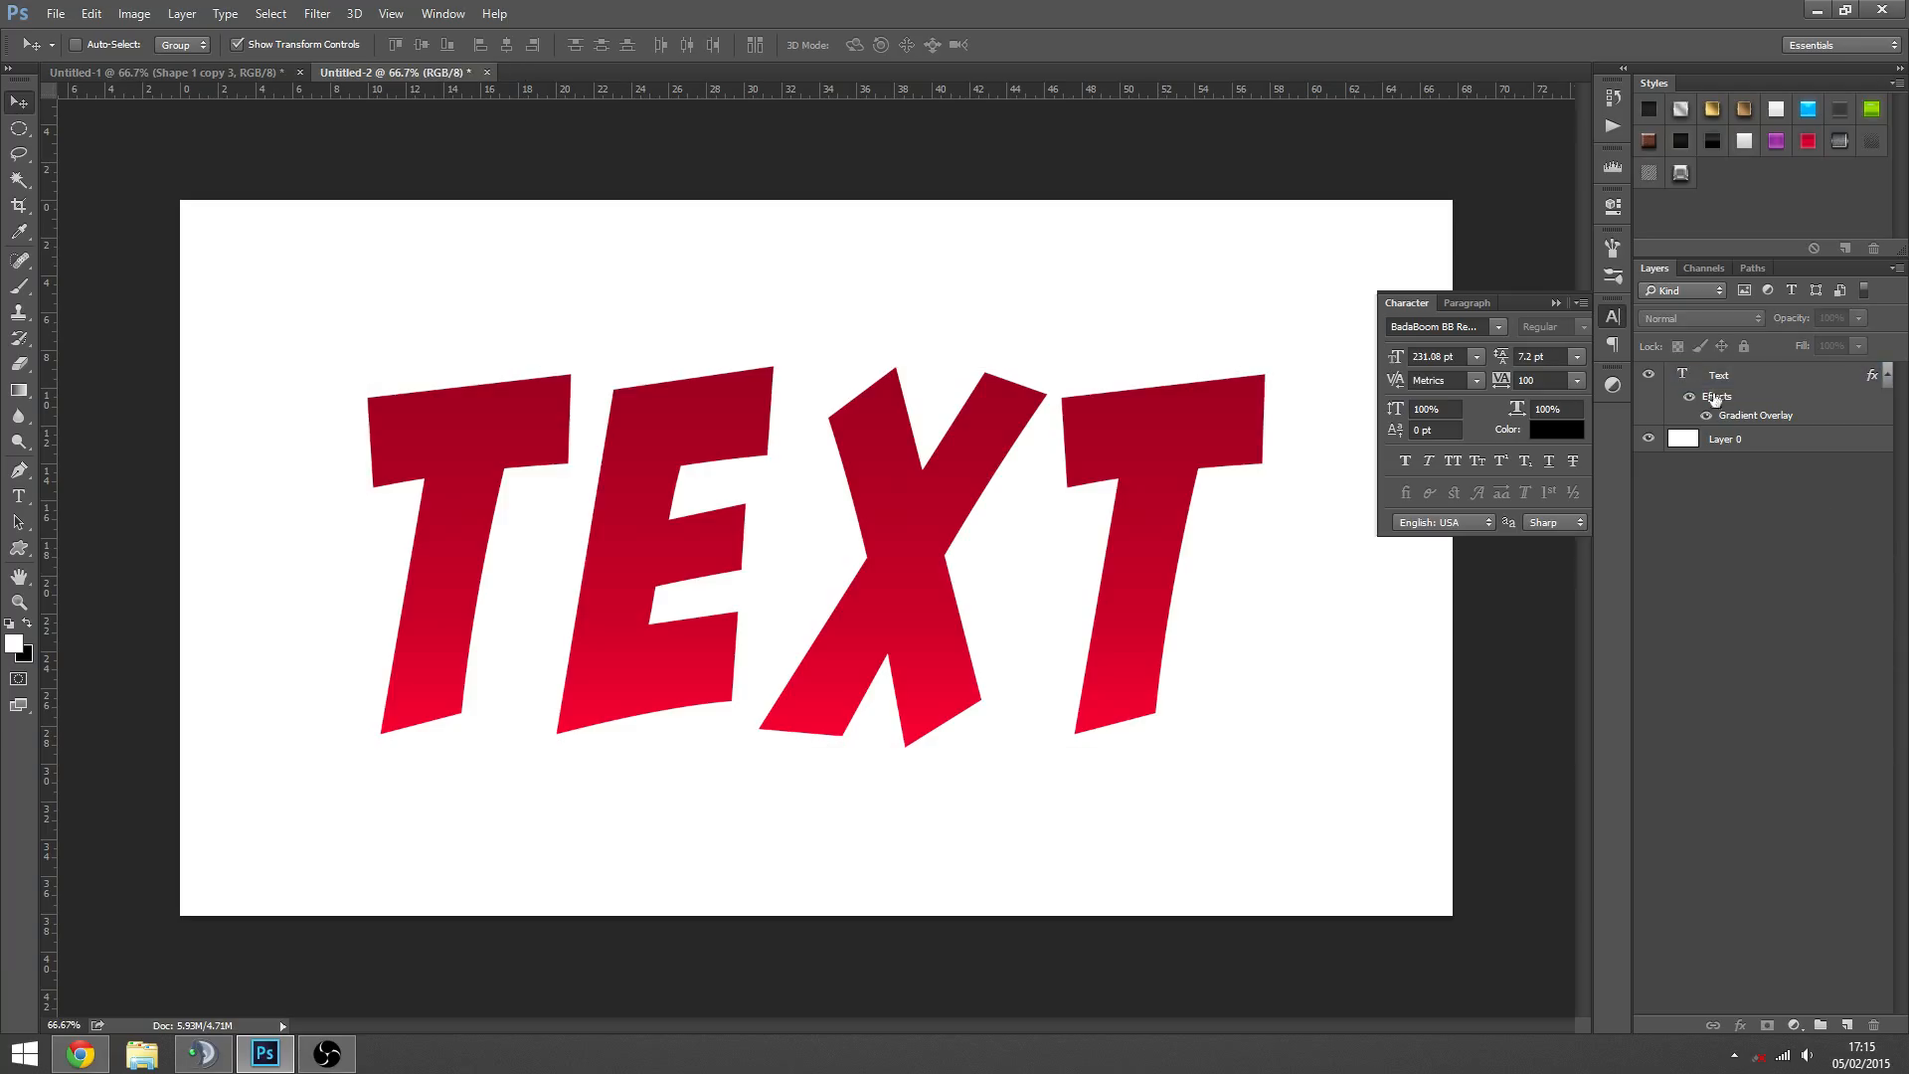
# - Close the character settings and leave the Text layer selected
pyautogui.doubleClick(1692, 383)
pyautogui.click(1712, 460)
pyautogui.doubleClick(1688, 381)
pyautogui.click(1557, 303)
pyautogui.click(1716, 505)
pyautogui.click(1748, 419)
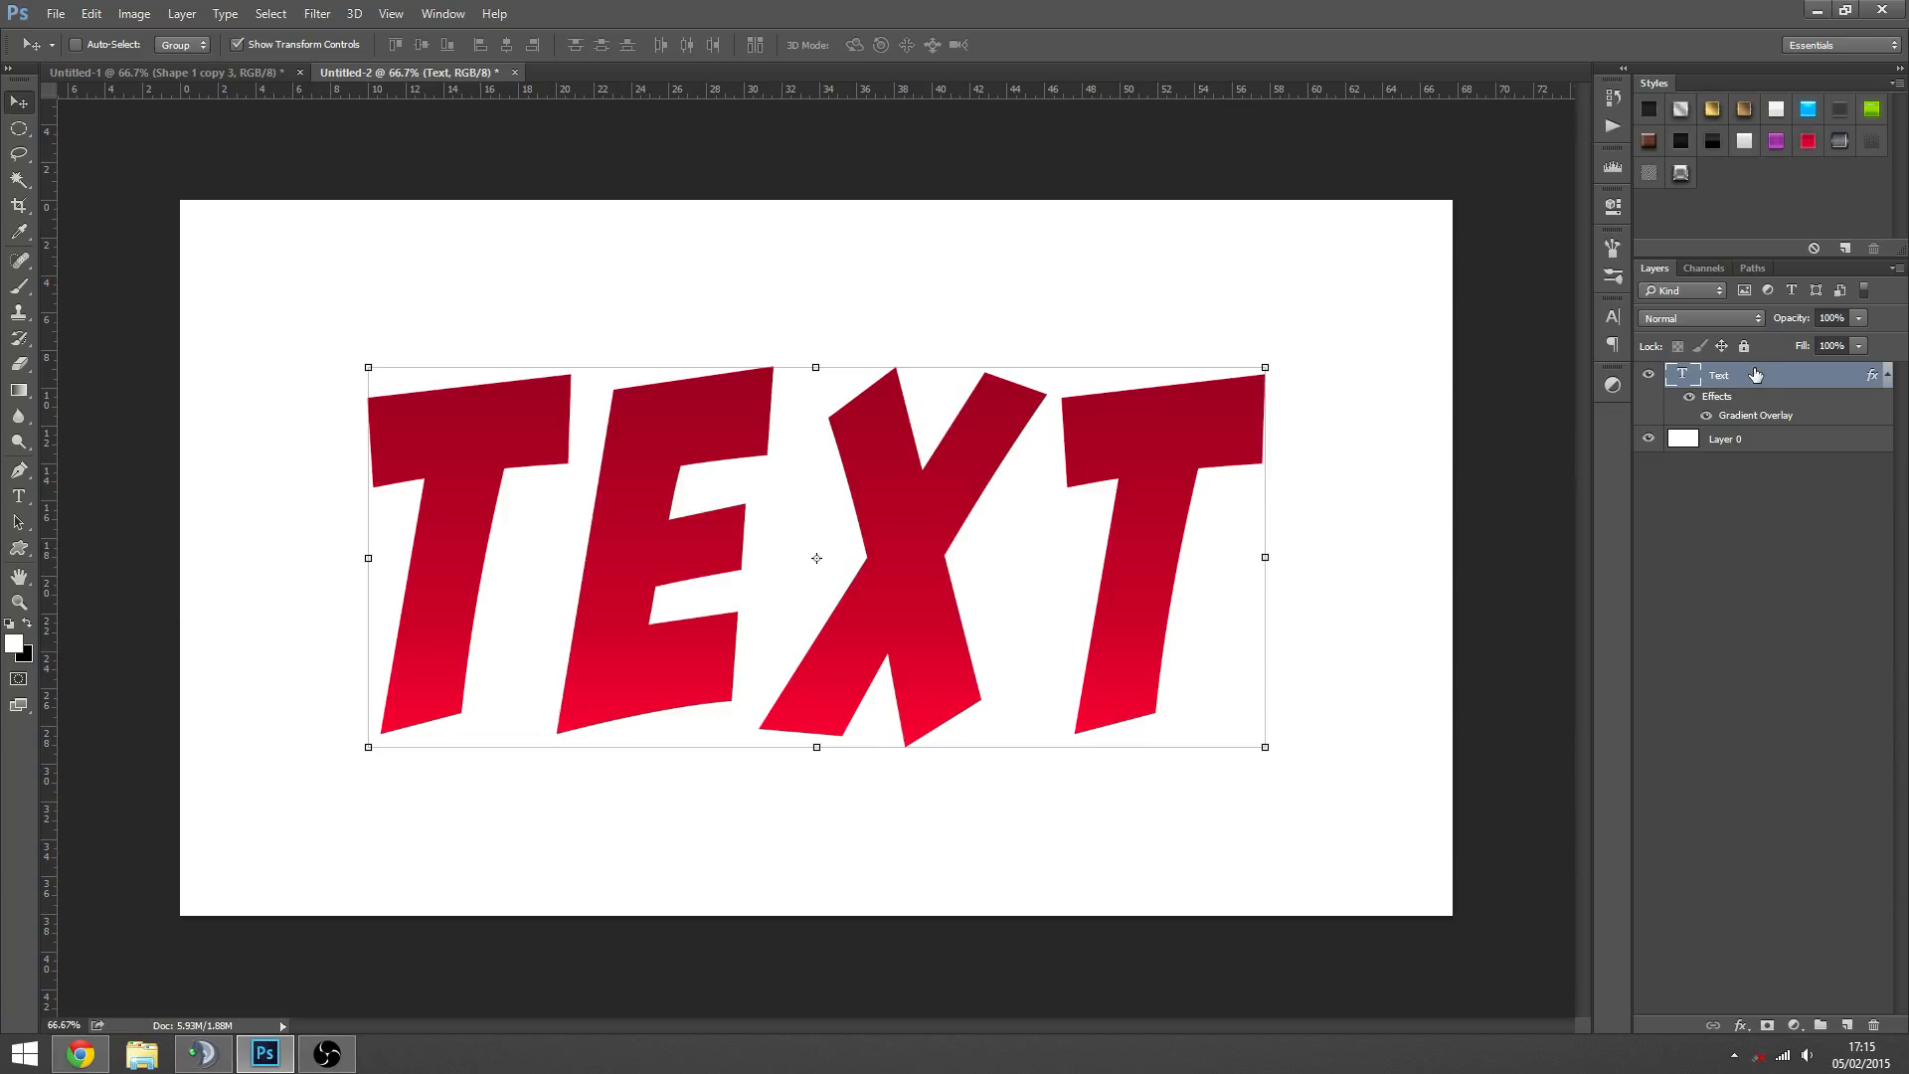
# - Duplicate the Text layer and remove the layer effects from the copy
pyautogui.hotkey('ctrl', 'j')
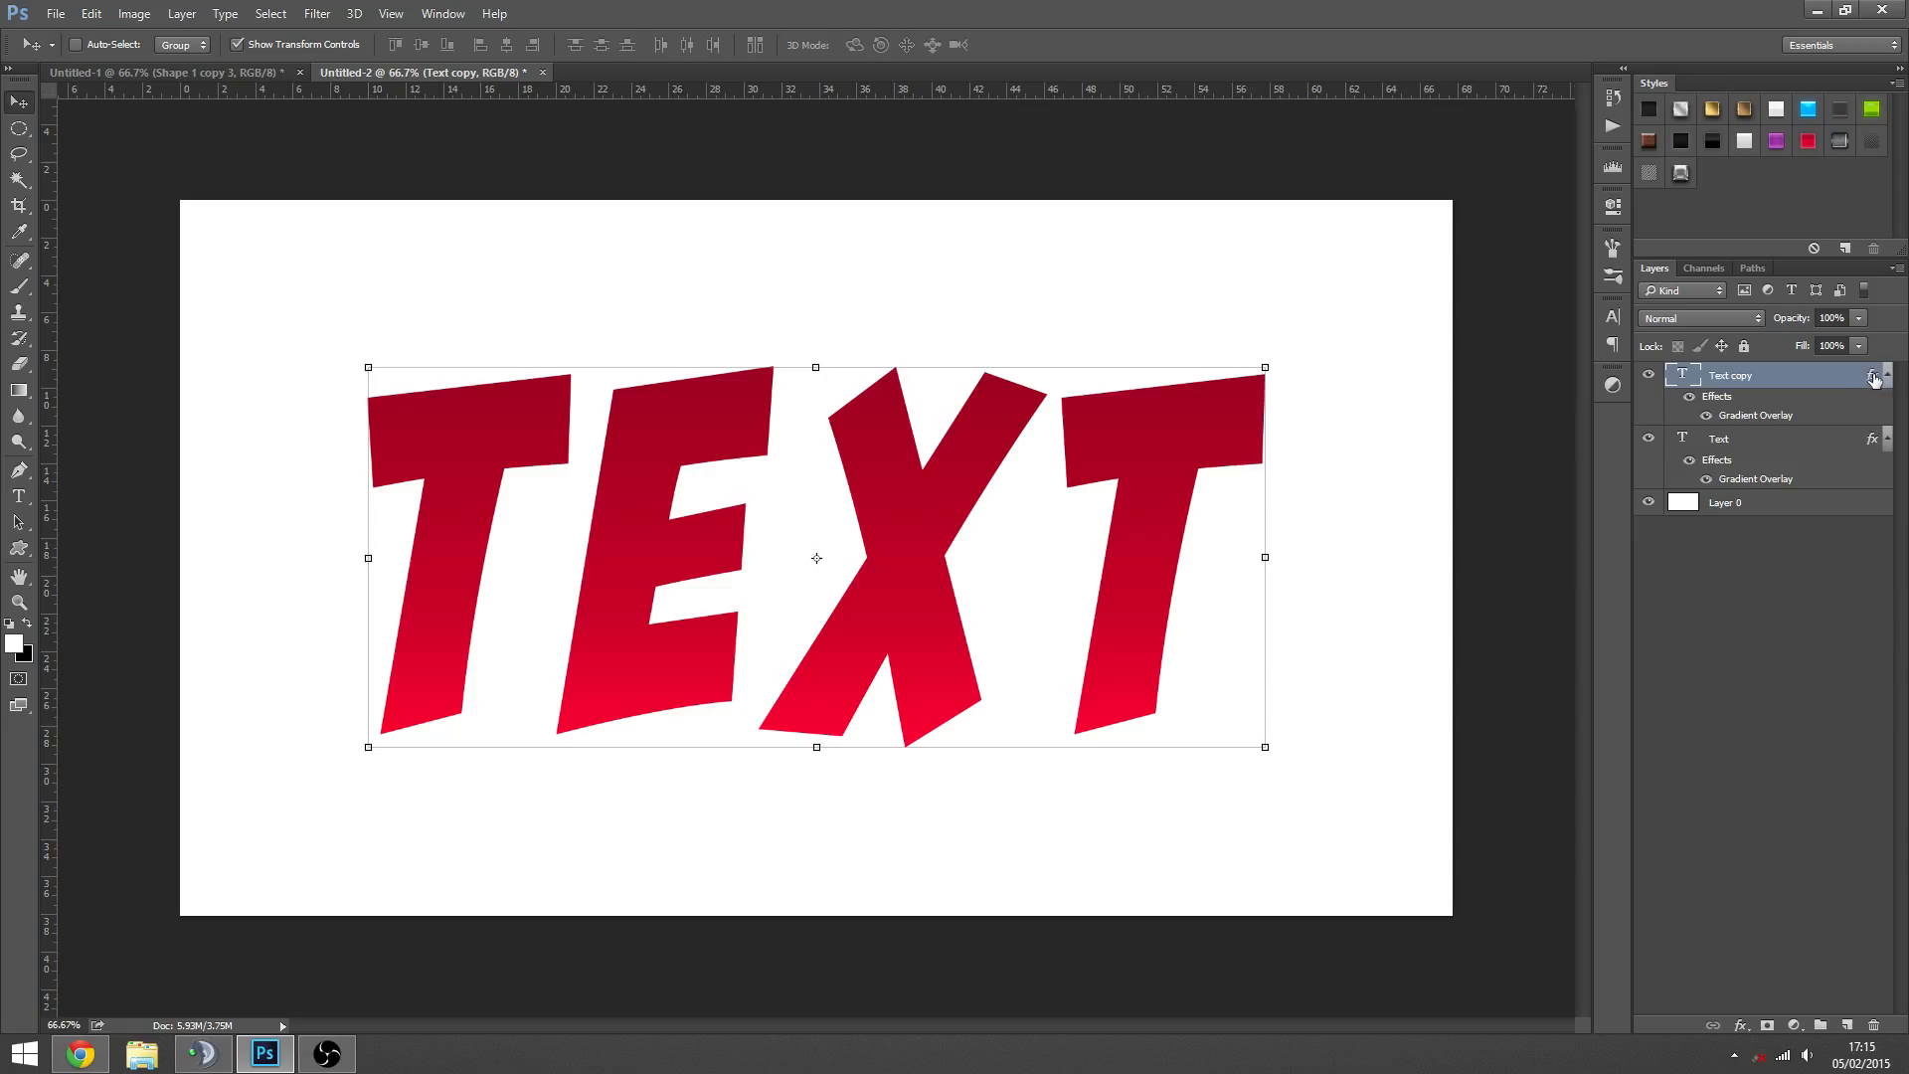
pyautogui.moveTo(1873, 379); pyautogui.dragTo(1874, 1025)
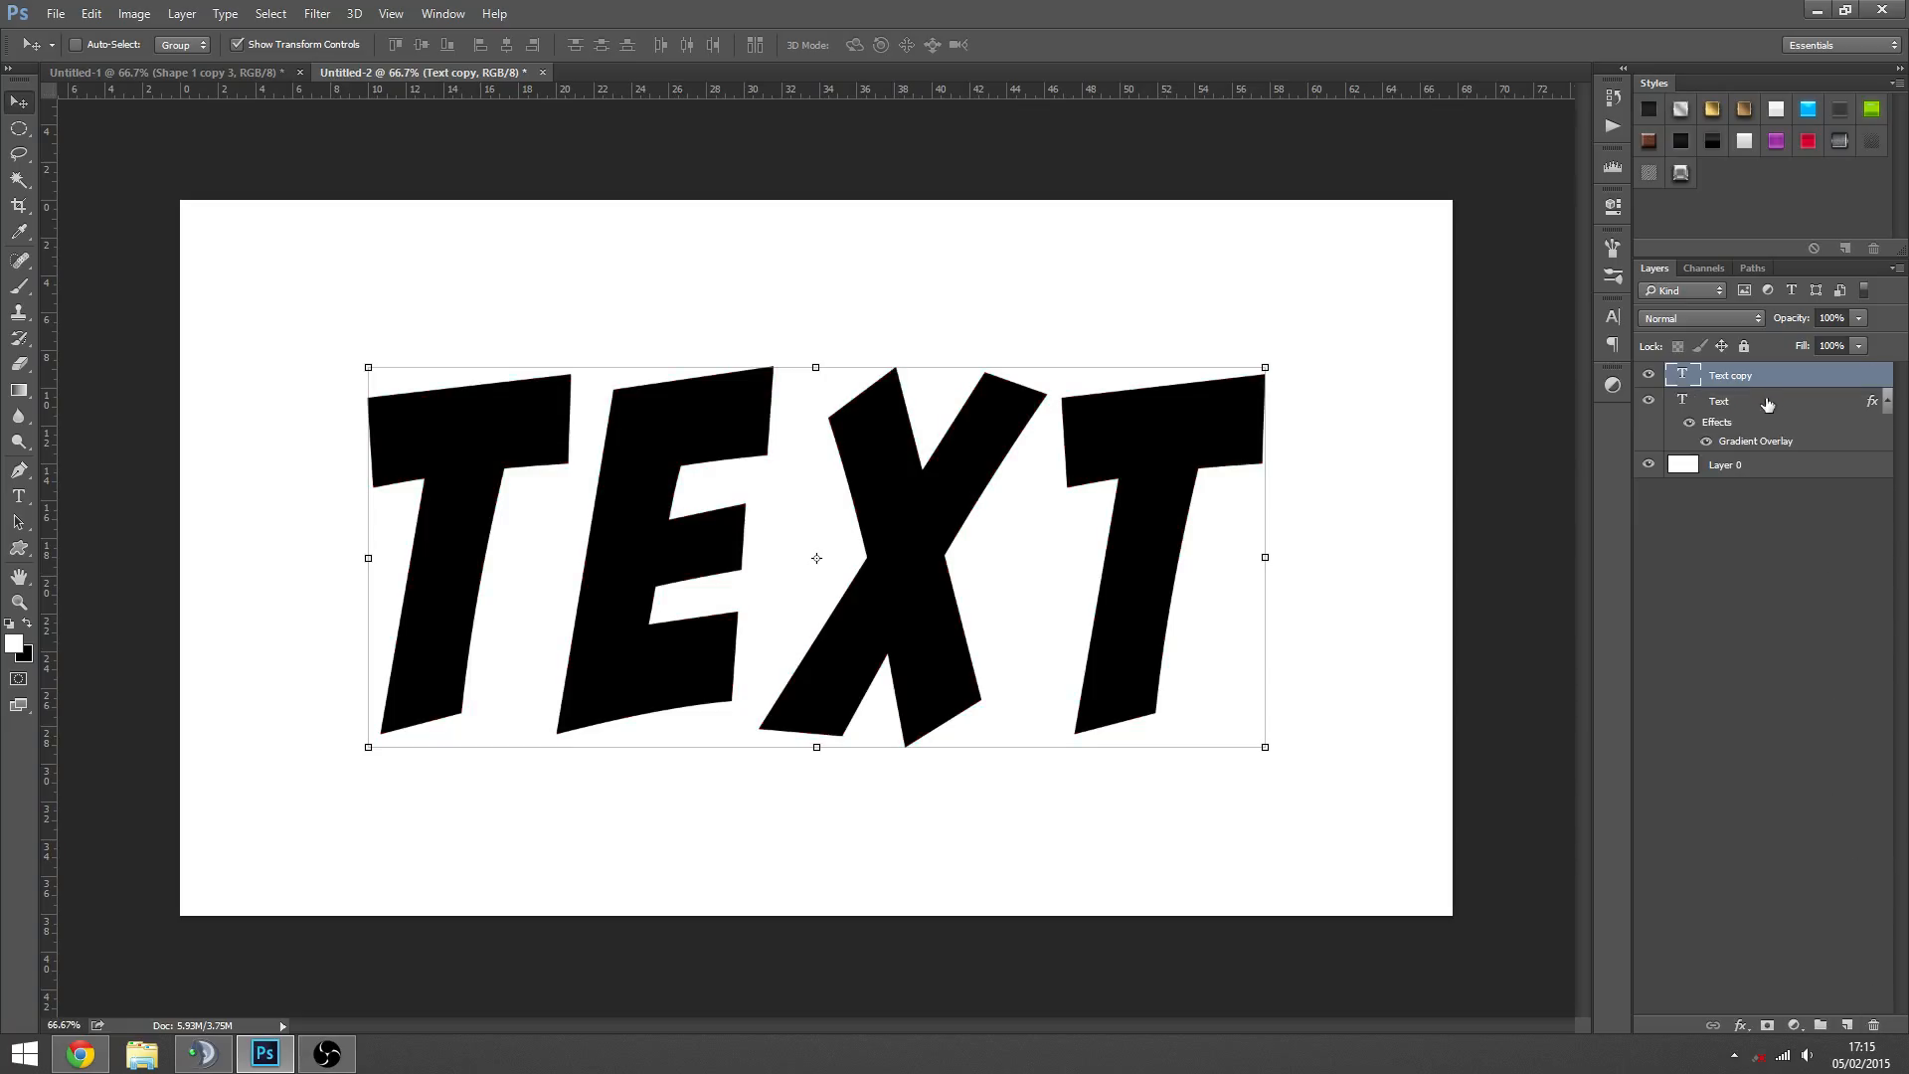
# - Check the type colour of the original Text layer and reselect the Text copy layer
pyautogui.click(1751, 422)
pyautogui.doubleClick(1690, 403)
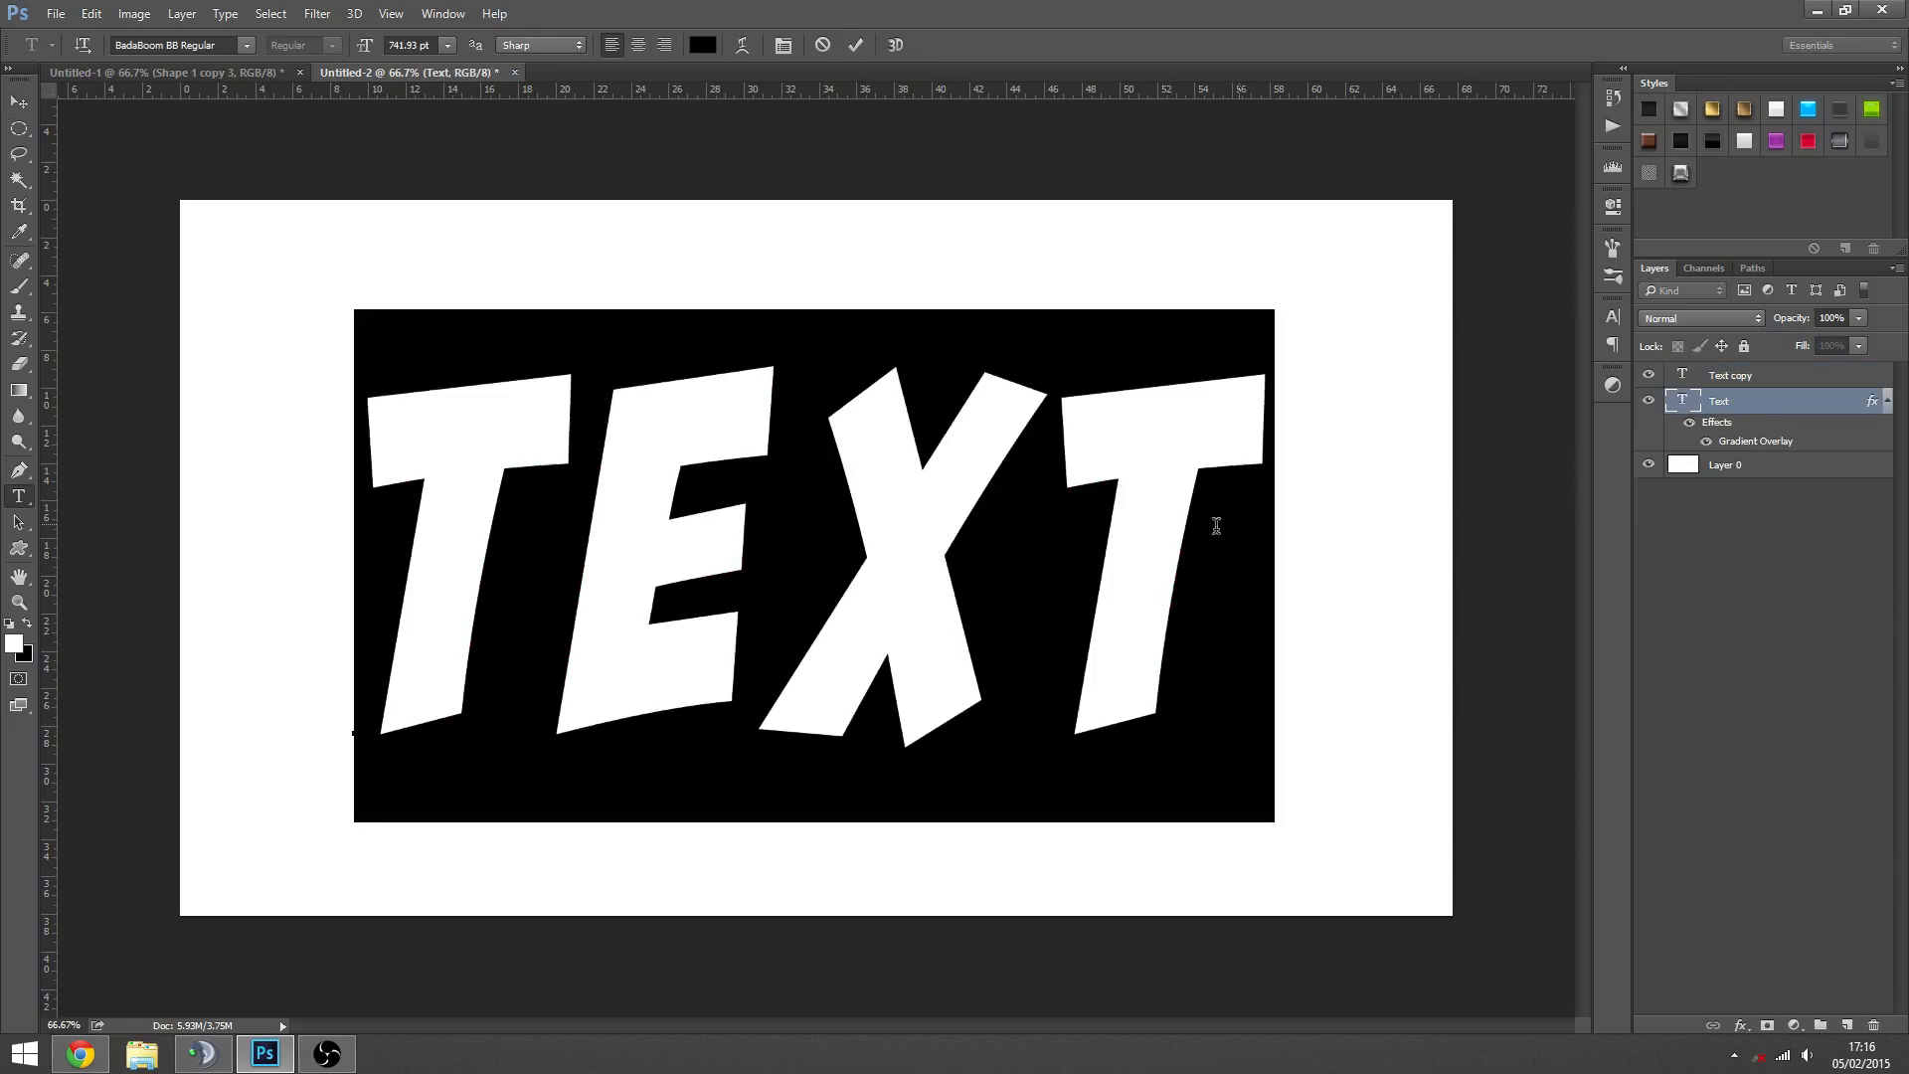
pyautogui.click(702, 45)
pyautogui.click(1422, 462)
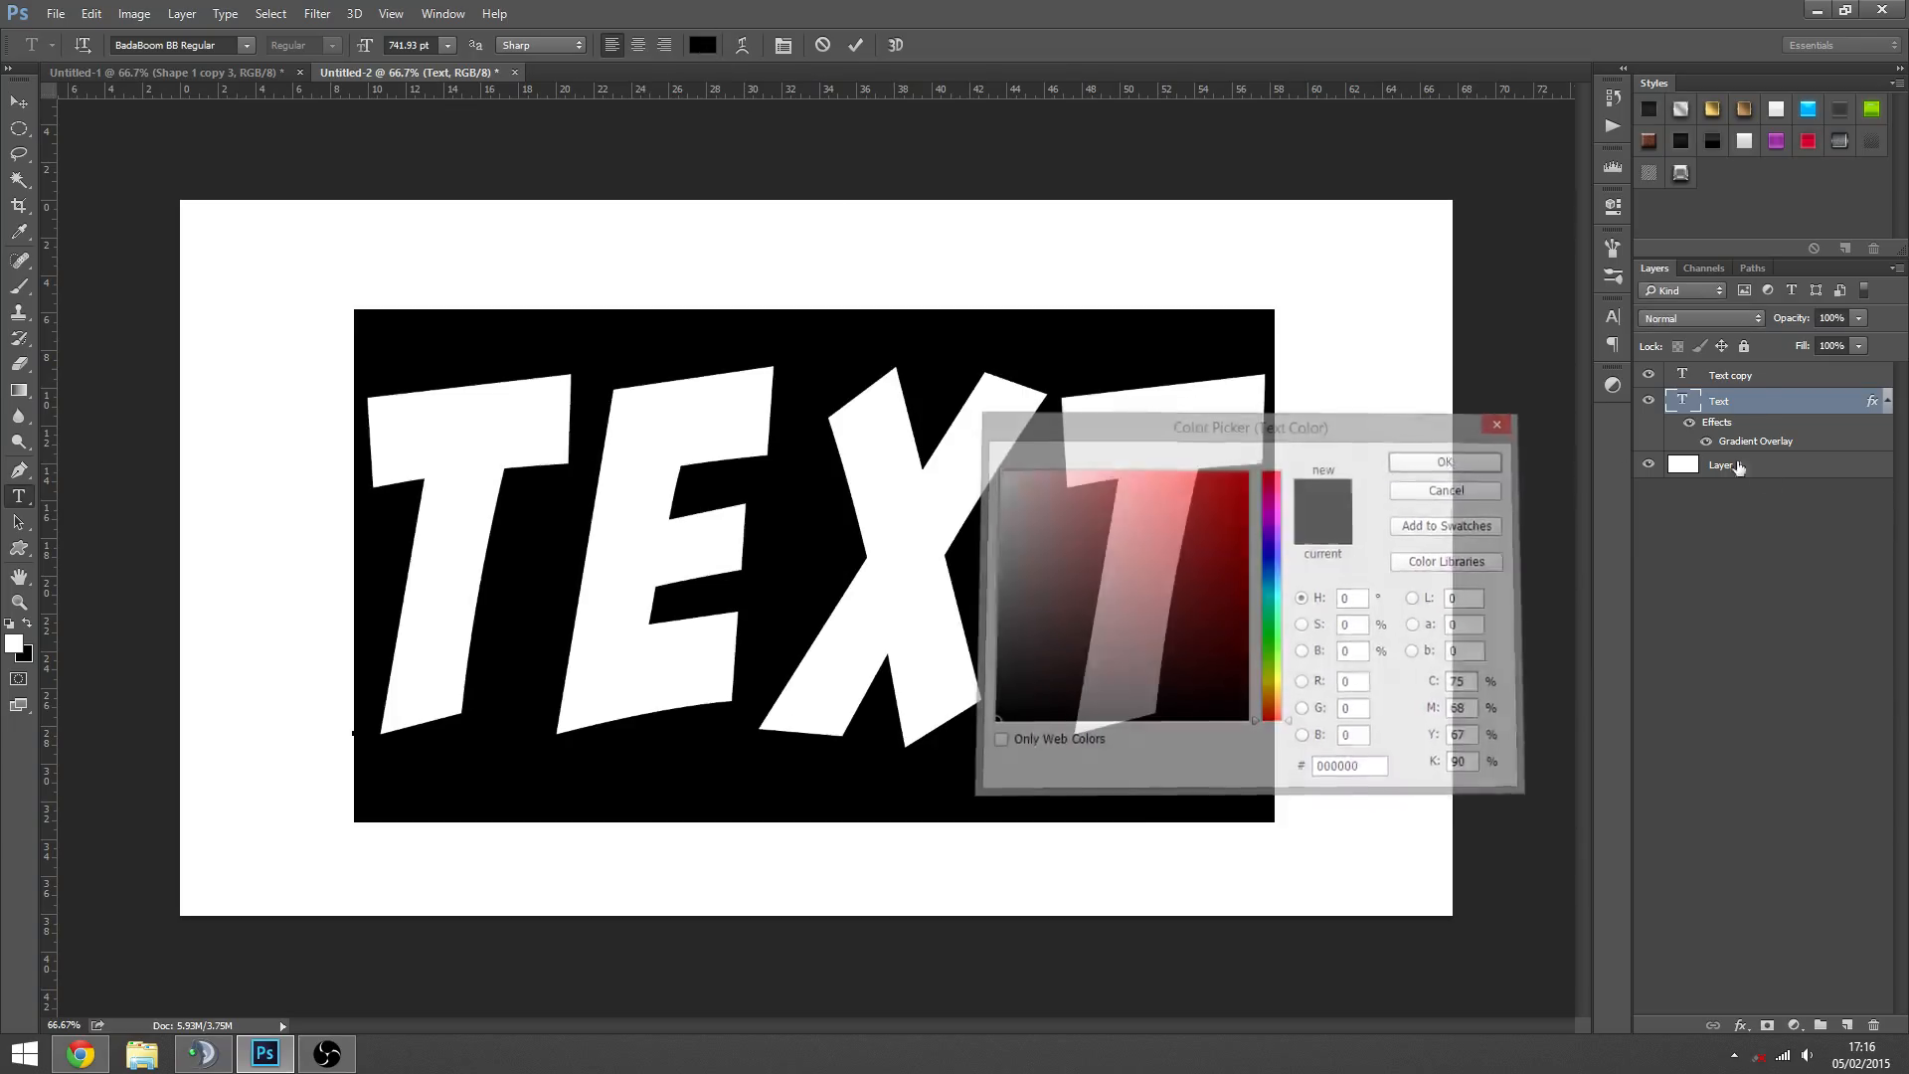
pyautogui.click(1718, 382)
pyautogui.press('v')
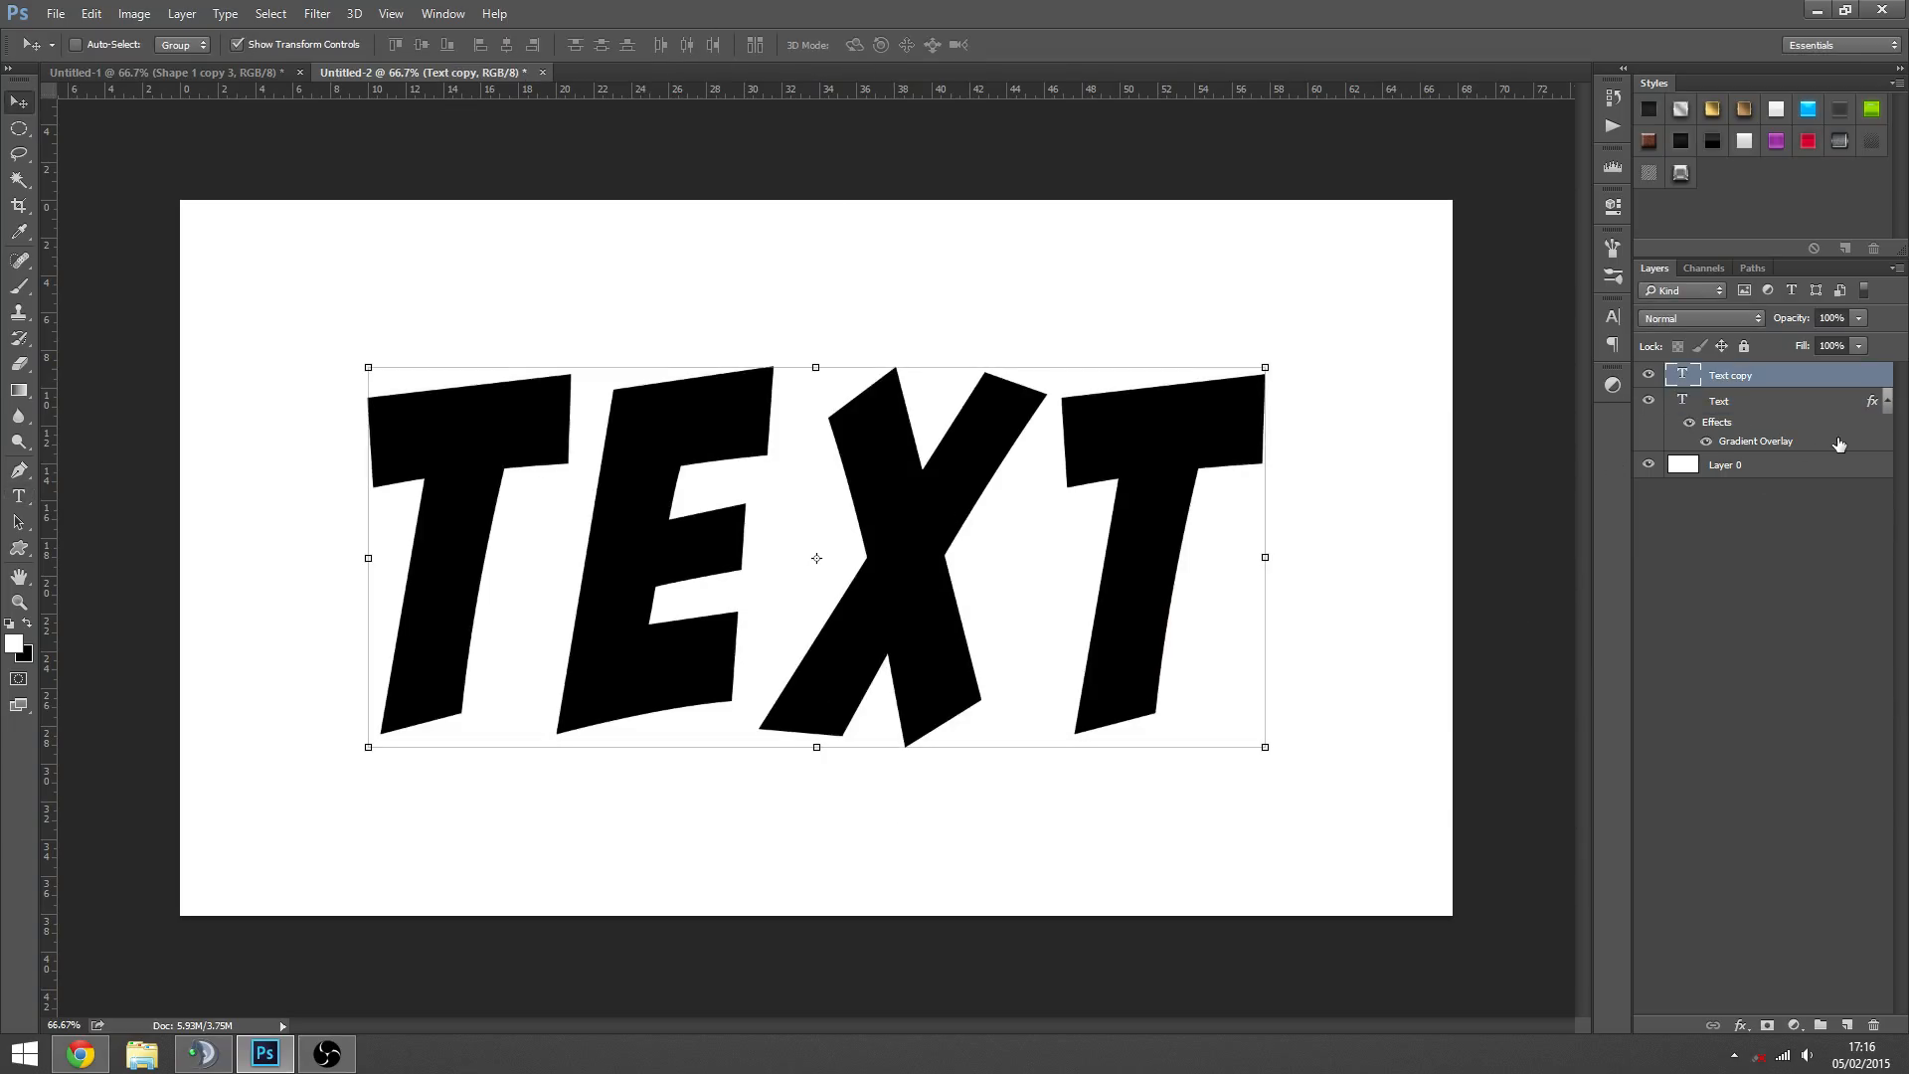
# - Rasterize the Text copy layer and place it directly beneath the Text layer
pyautogui.rightClick(1739, 381)
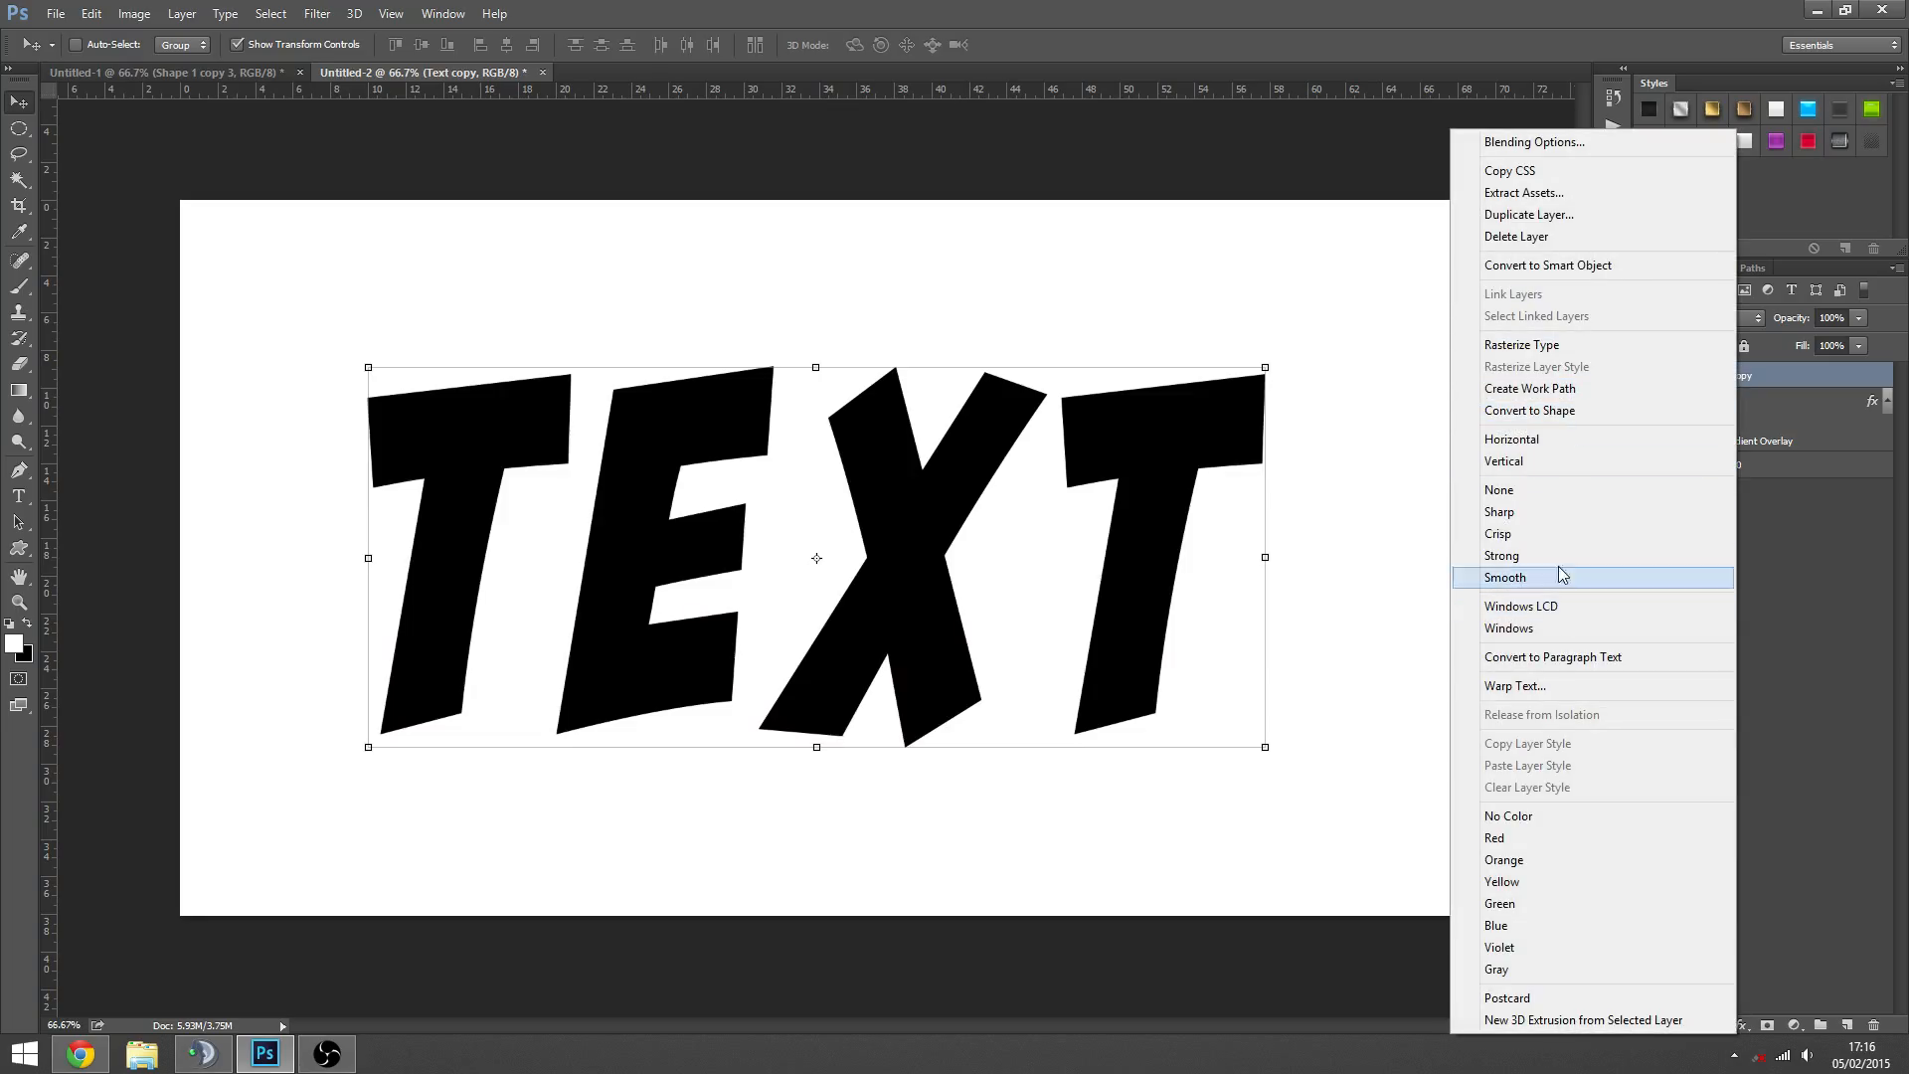
pyautogui.click(1540, 348)
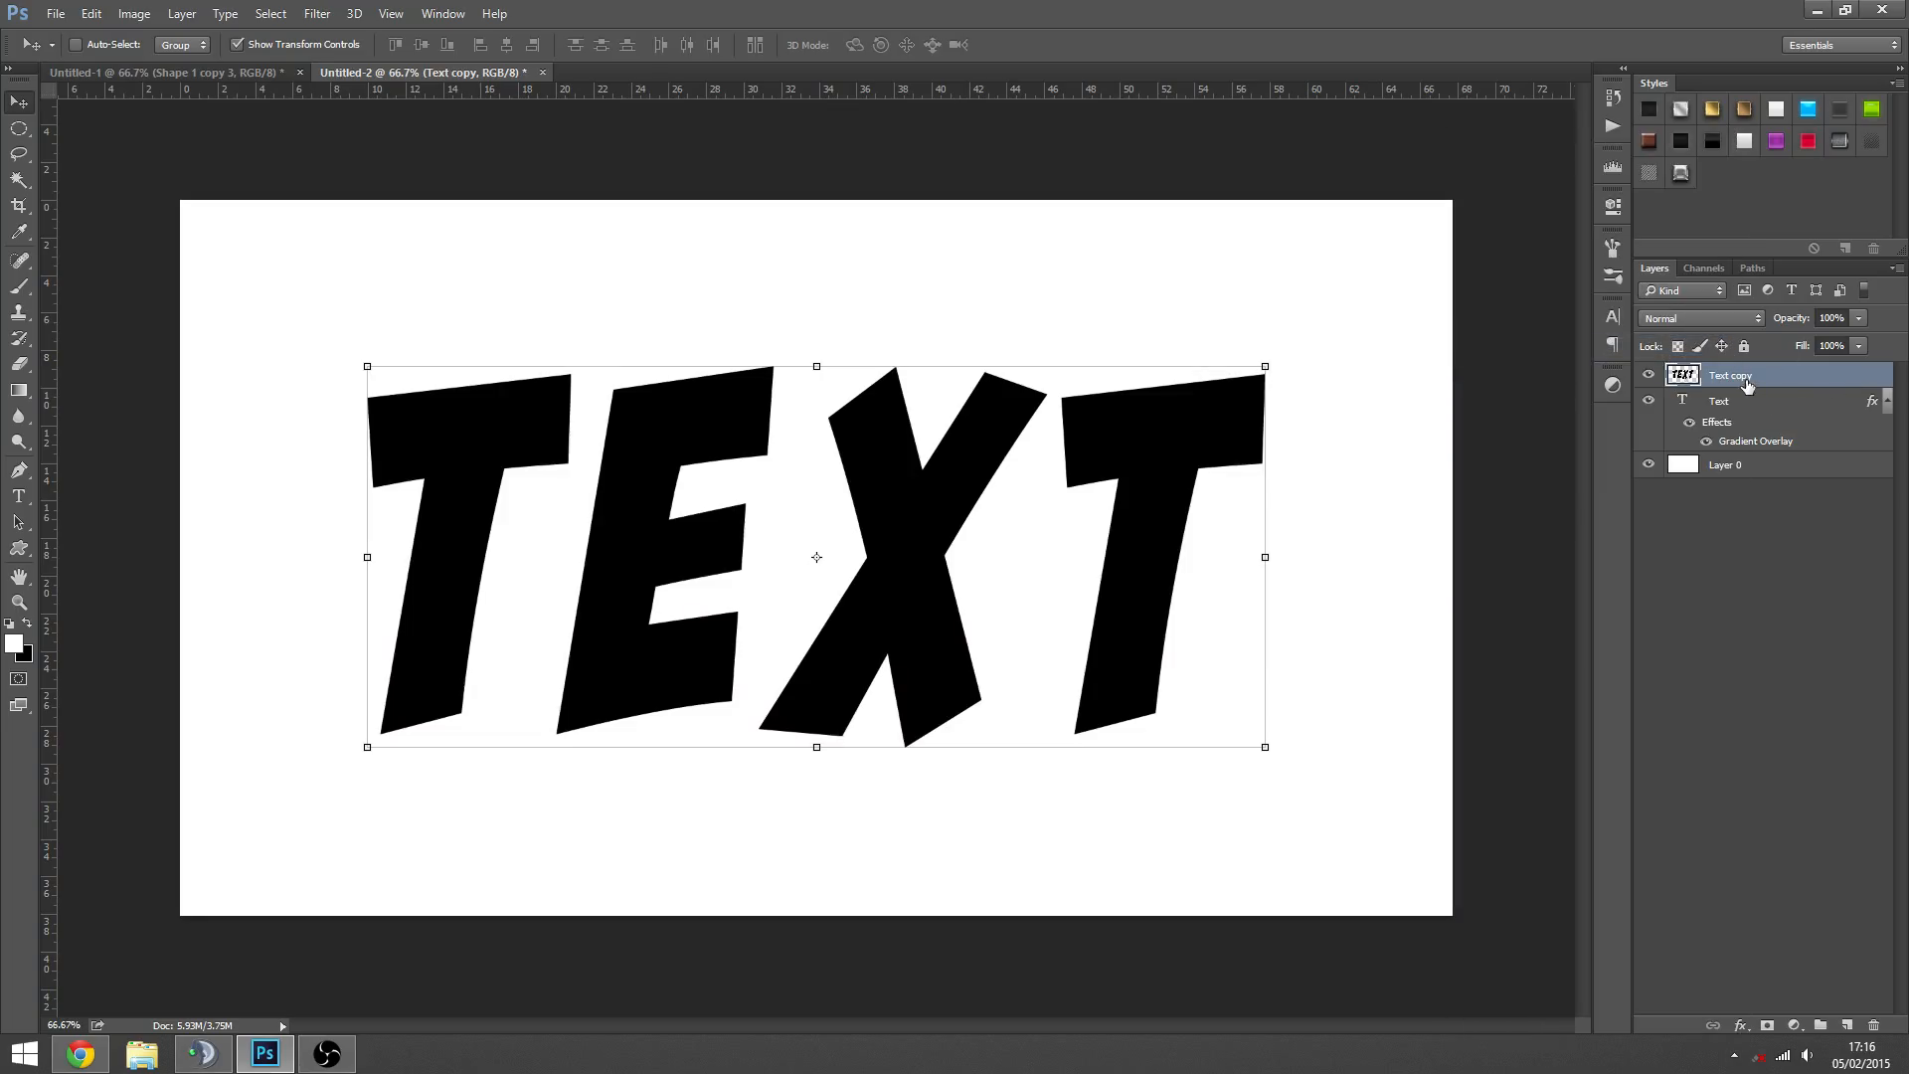
pyautogui.moveTo(1748, 385); pyautogui.dragTo(1741, 455)
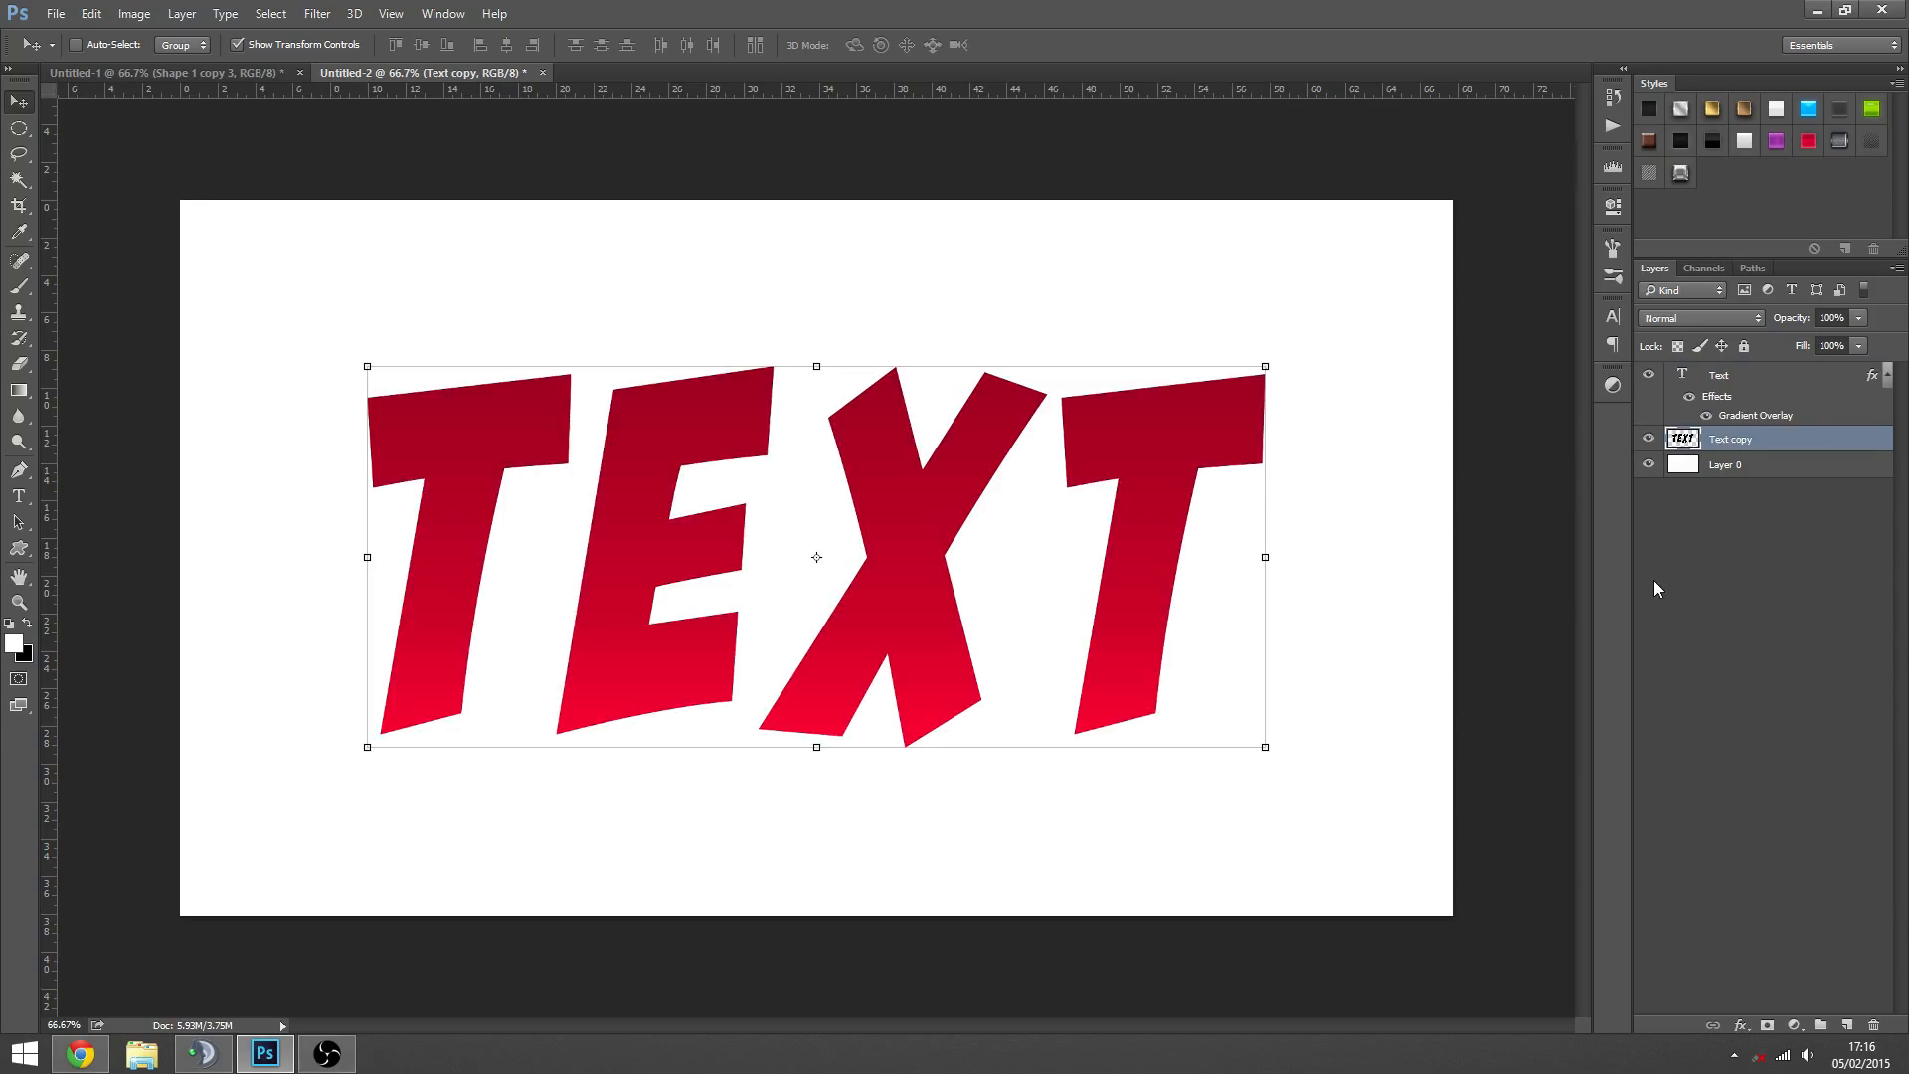
# - Load the Text copy letters as a selection and compare with the shadowed lettering in Untitled-1
pyautogui.keyDown('ctrl'); pyautogui.click(1684, 442); pyautogui.keyUp('ctrl')
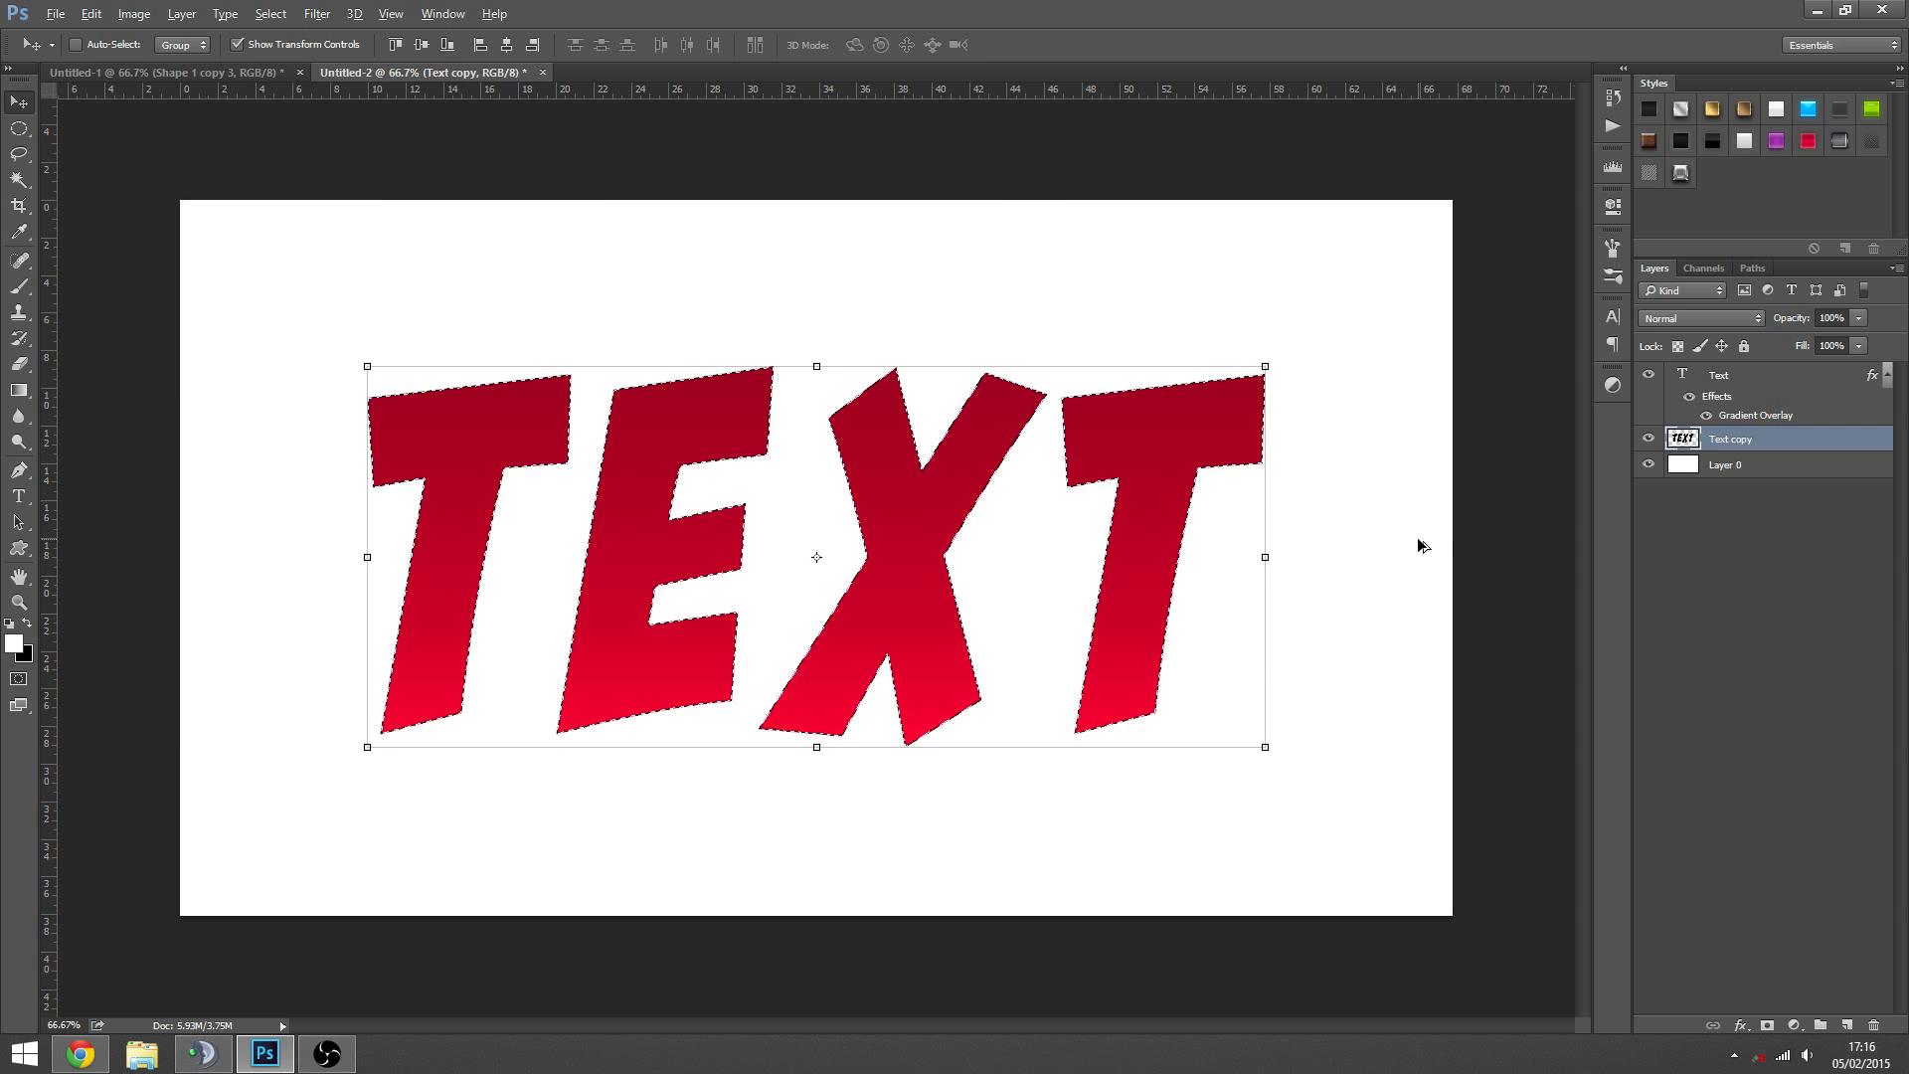
pyautogui.hotkey('ctrl', 'Tab')
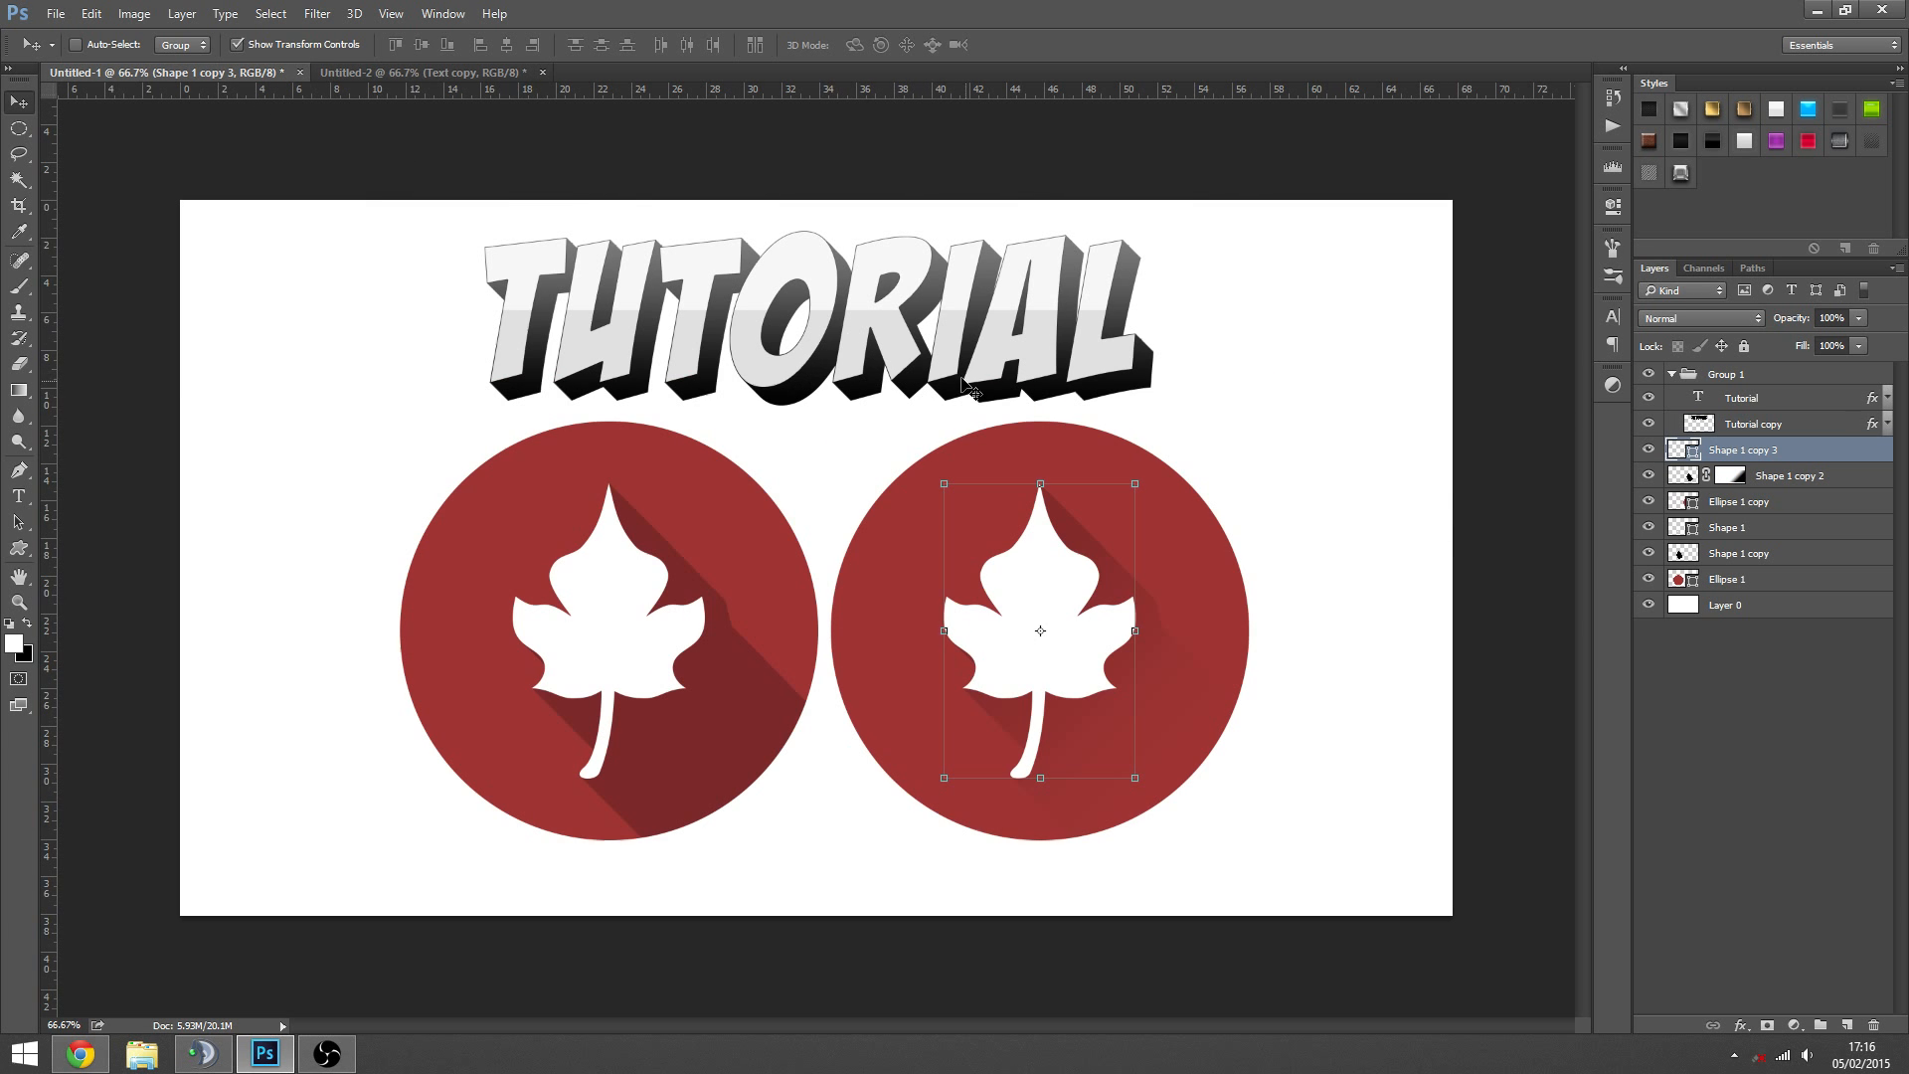
pyautogui.click(481, 70)
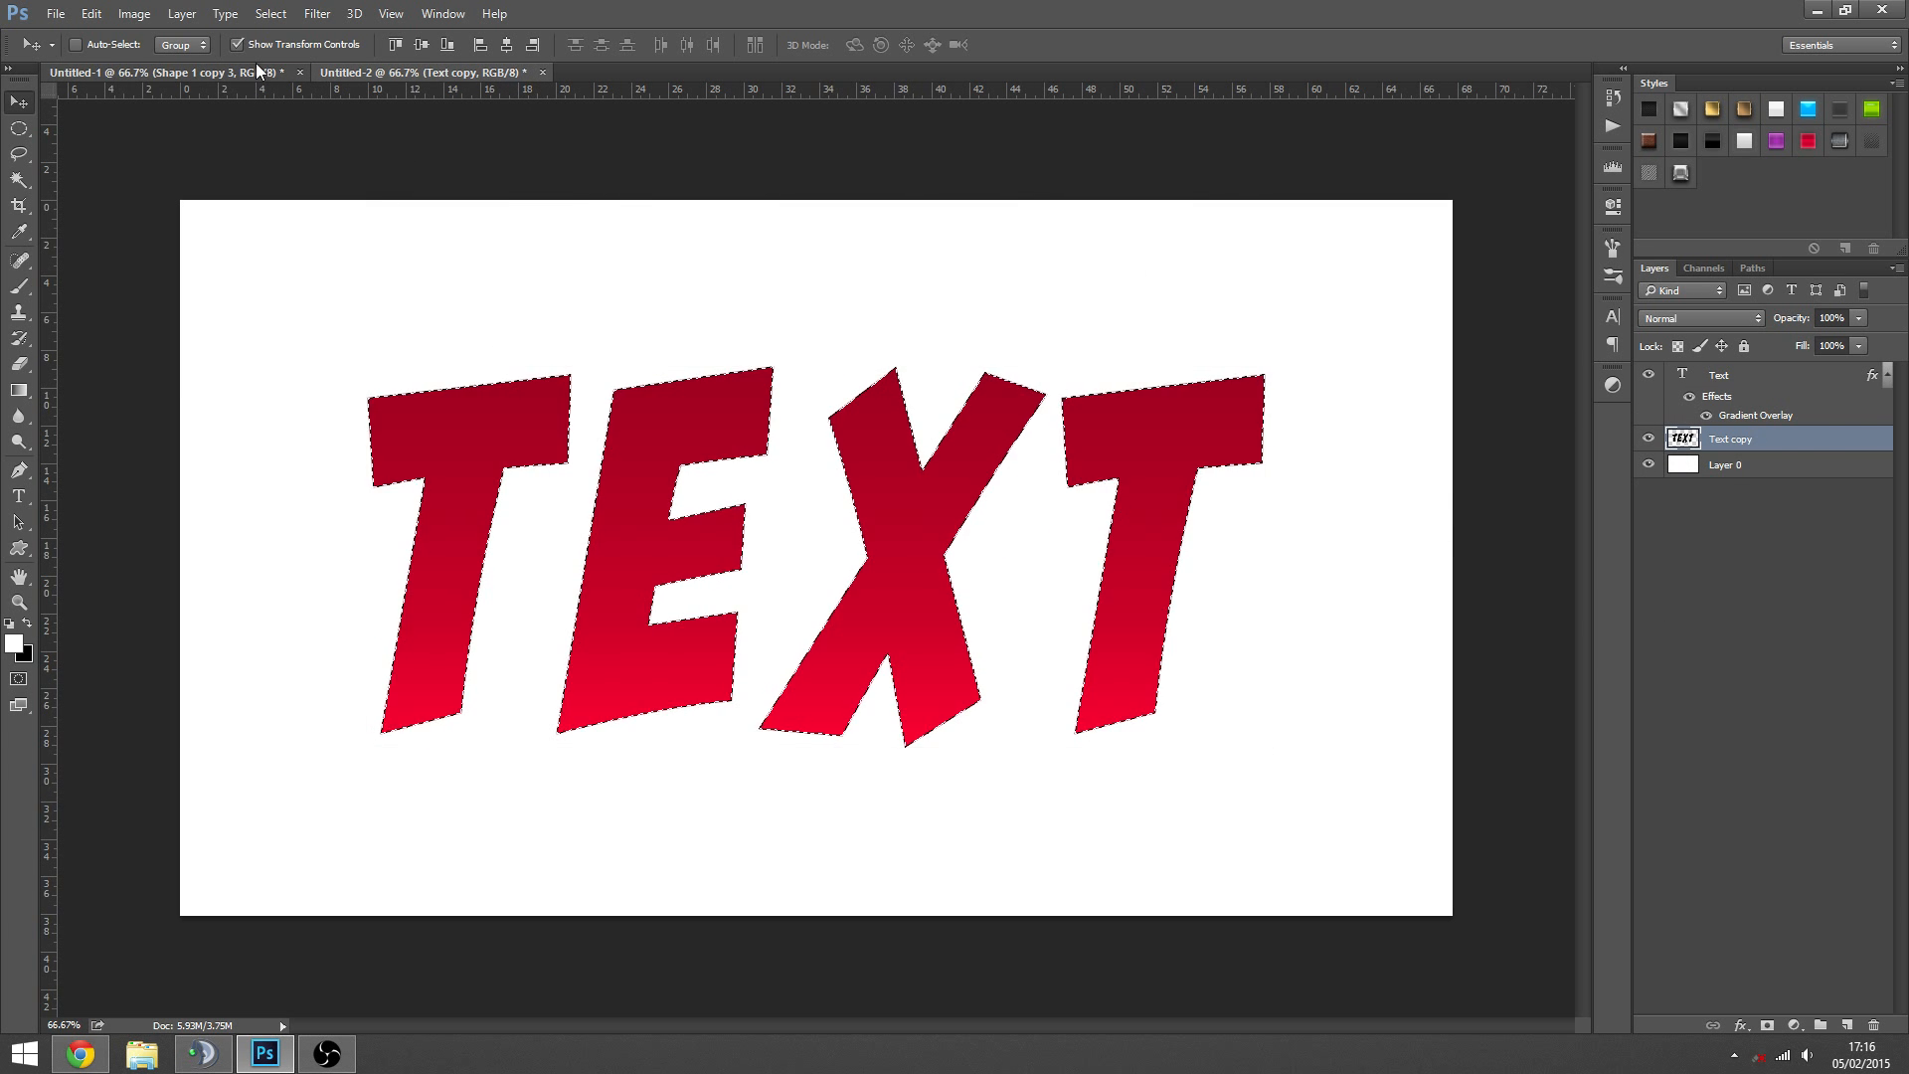
pyautogui.click(257, 70)
pyautogui.click(439, 73)
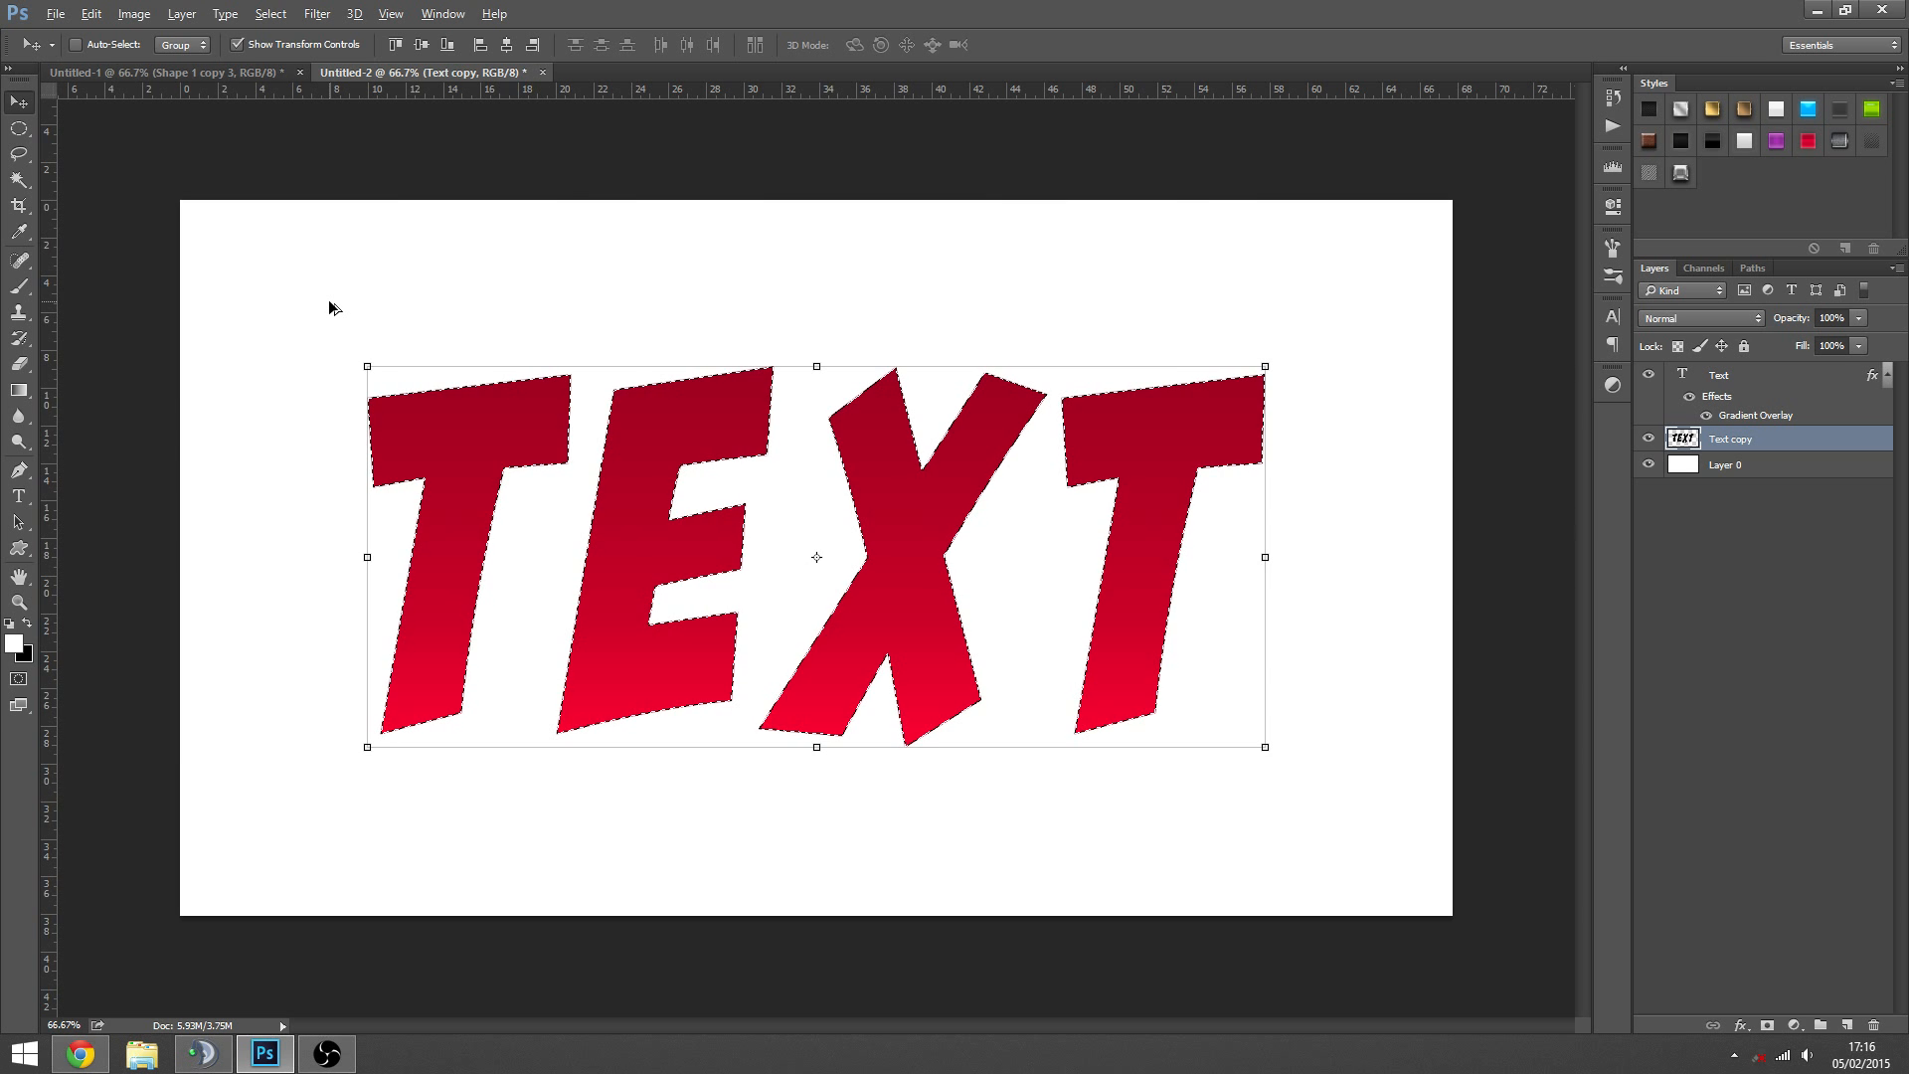
# - Build the black extrusion by repeatedly duplicating the selected Text copy letters in small diagonal steps left and slightly down, and deselect
pyautogui.hotkey('alt', 'Left')
pyautogui.hotkey('alt', 'Left')
pyautogui.hotkey('alt', 'Left')
pyautogui.hotkey('alt', 'Left')
pyautogui.hotkey('alt', 'Down')
pyautogui.hotkey('alt', 'Down')
pyautogui.hotkey('alt', 'Down')
pyautogui.hotkey('alt', 'Down')
pyautogui.hotkey('alt', 'Left')
pyautogui.hotkey('alt', 'Left')
pyautogui.hotkey('alt', 'Left')
pyautogui.hotkey('alt', 'Left')
pyautogui.hotkey('alt', 'Left')
pyautogui.hotkey('alt', 'Left')
pyautogui.hotkey('alt', 'Left')
pyautogui.hotkey('alt', 'Left')
pyautogui.hotkey('alt', 'Left')
pyautogui.hotkey('alt', 'Down')
pyautogui.hotkey('alt', 'Down')
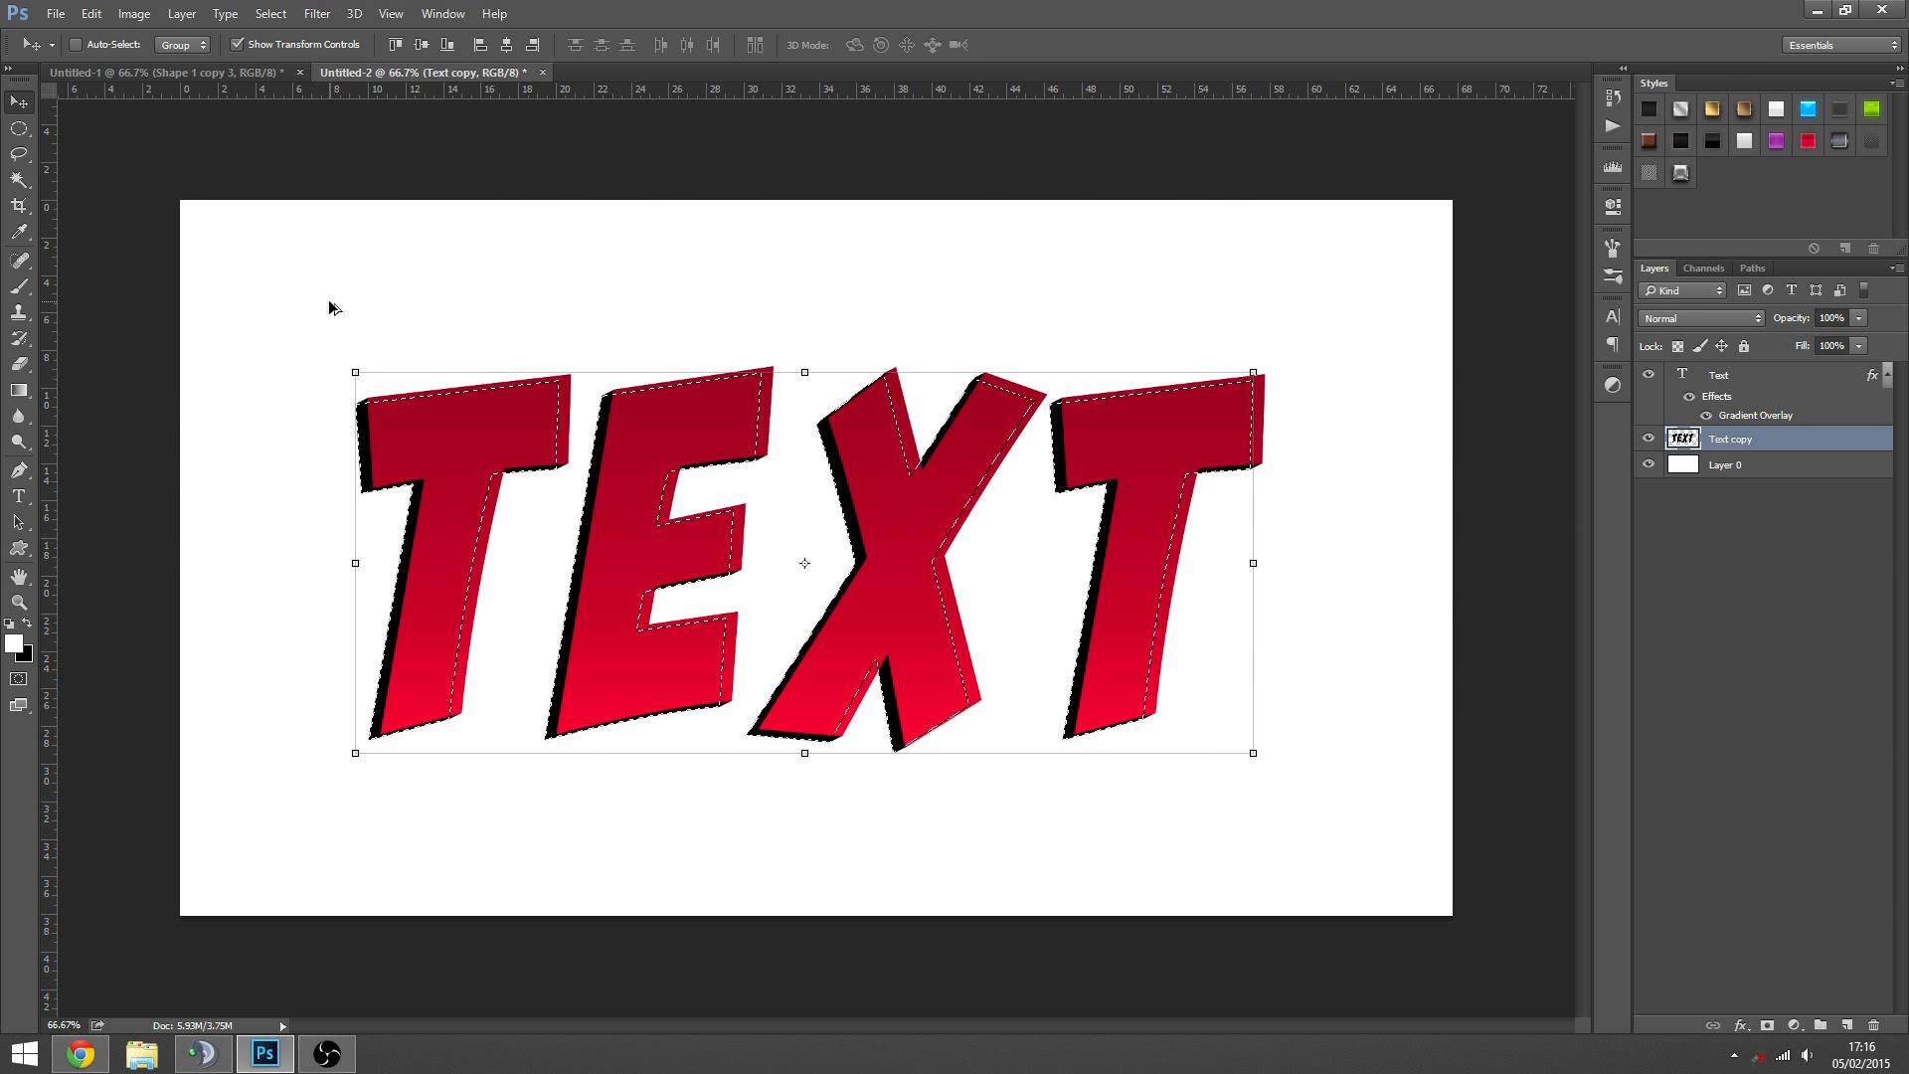
pyautogui.hotkey('alt', 'Left')
pyautogui.hotkey('alt', 'Left')
pyautogui.hotkey('alt', 'Left')
pyautogui.hotkey('alt', 'Left')
pyautogui.hotkey('alt', 'Left')
pyautogui.hotkey('alt', 'Down')
pyautogui.hotkey('alt', 'Down')
pyautogui.hotkey('alt', 'Down')
pyautogui.hotkey('alt', 'Left')
pyautogui.hotkey('alt', 'Left')
pyautogui.hotkey('alt', 'Left')
pyautogui.hotkey('alt', 'Left')
pyautogui.hotkey('alt', 'Left')
pyautogui.hotkey('alt', 'Down')
pyautogui.hotkey('alt', 'Down')
pyautogui.hotkey('alt', 'Left')
pyautogui.hotkey('alt', 'Left')
pyautogui.hotkey('alt', 'Left')
pyautogui.hotkey('alt', 'Left')
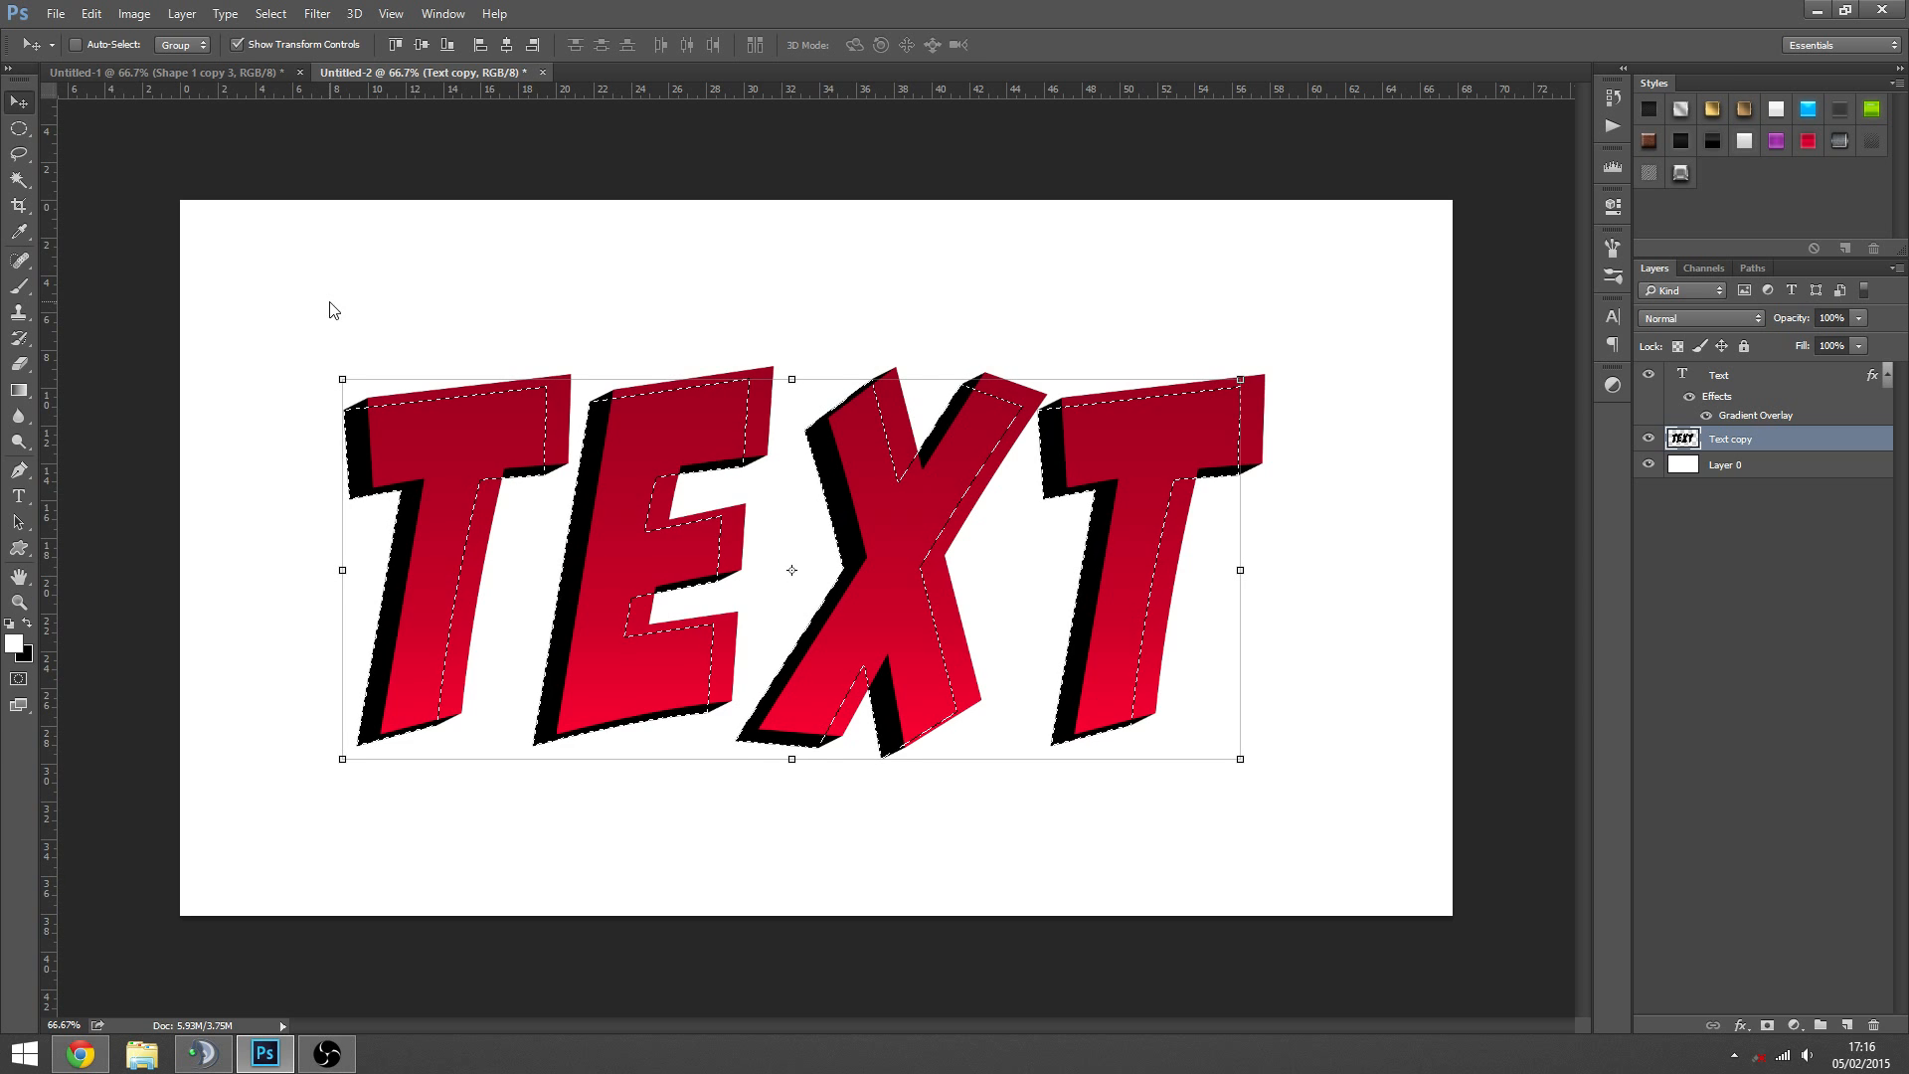
pyautogui.hotkey('alt', 'Down')
pyautogui.hotkey('alt', 'Down')
pyautogui.hotkey('alt', 'Down')
pyautogui.hotkey('alt', 'Left')
pyautogui.hotkey('alt', 'Left')
pyautogui.hotkey('alt', 'Left')
pyautogui.hotkey('alt', 'Left')
pyautogui.hotkey('alt', 'Down')
pyautogui.hotkey('alt', 'Down')
pyautogui.hotkey('alt', 'Down')
pyautogui.hotkey('alt', 'Left')
pyautogui.hotkey('alt', 'Left')
pyautogui.hotkey('alt', 'Left')
pyautogui.hotkey('alt', 'Left')
pyautogui.hotkey('alt', 'Left')
pyautogui.hotkey('alt', 'Left')
pyautogui.hotkey('alt', 'Left')
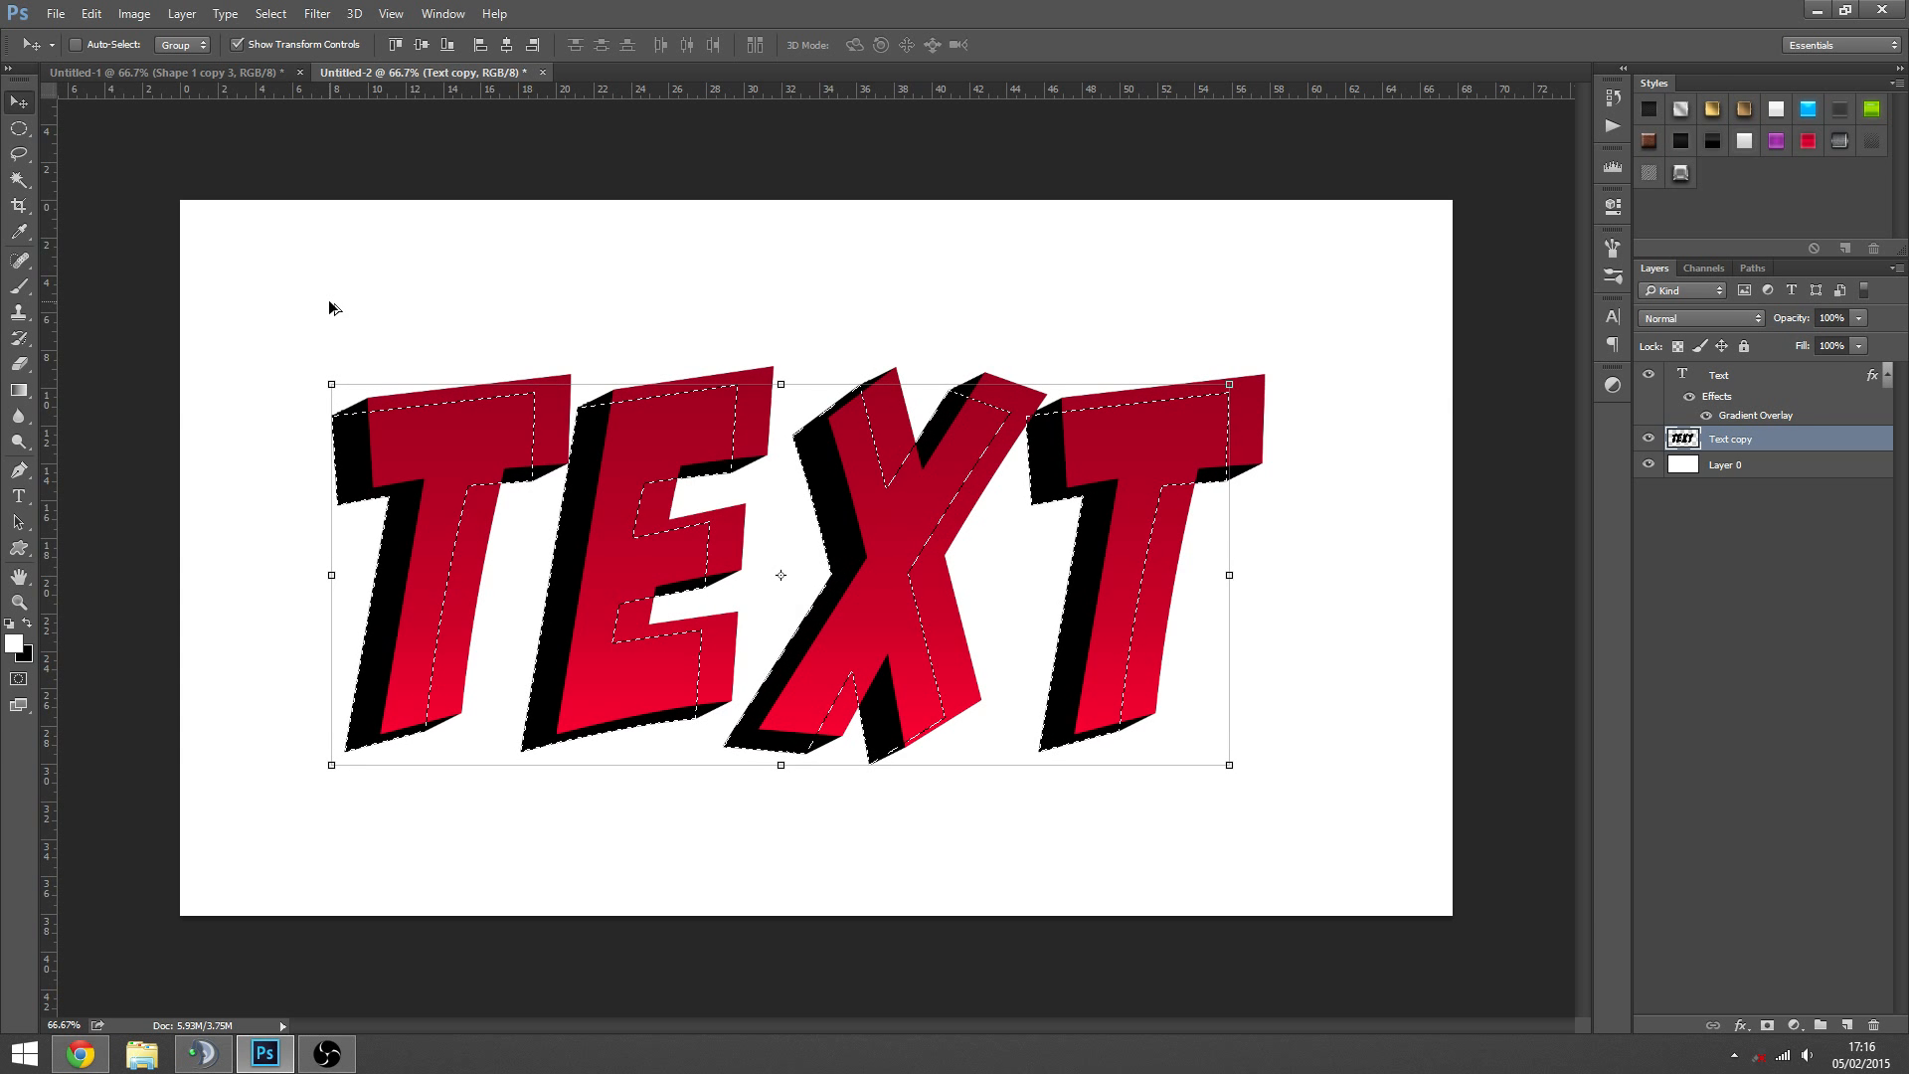
pyautogui.hotkey('alt', 'Down')
pyautogui.hotkey('alt', 'Down')
pyautogui.hotkey('alt', 'Left')
pyautogui.hotkey('alt', 'Left')
pyautogui.hotkey('alt', 'Left')
pyautogui.hotkey('alt', 'Left')
pyautogui.hotkey('alt', 'Down')
pyautogui.hotkey('alt', 'Down')
pyautogui.hotkey('alt', 'Down')
pyautogui.hotkey('alt', 'Left')
pyautogui.hotkey('alt', 'Left')
pyautogui.hotkey('alt', 'Left')
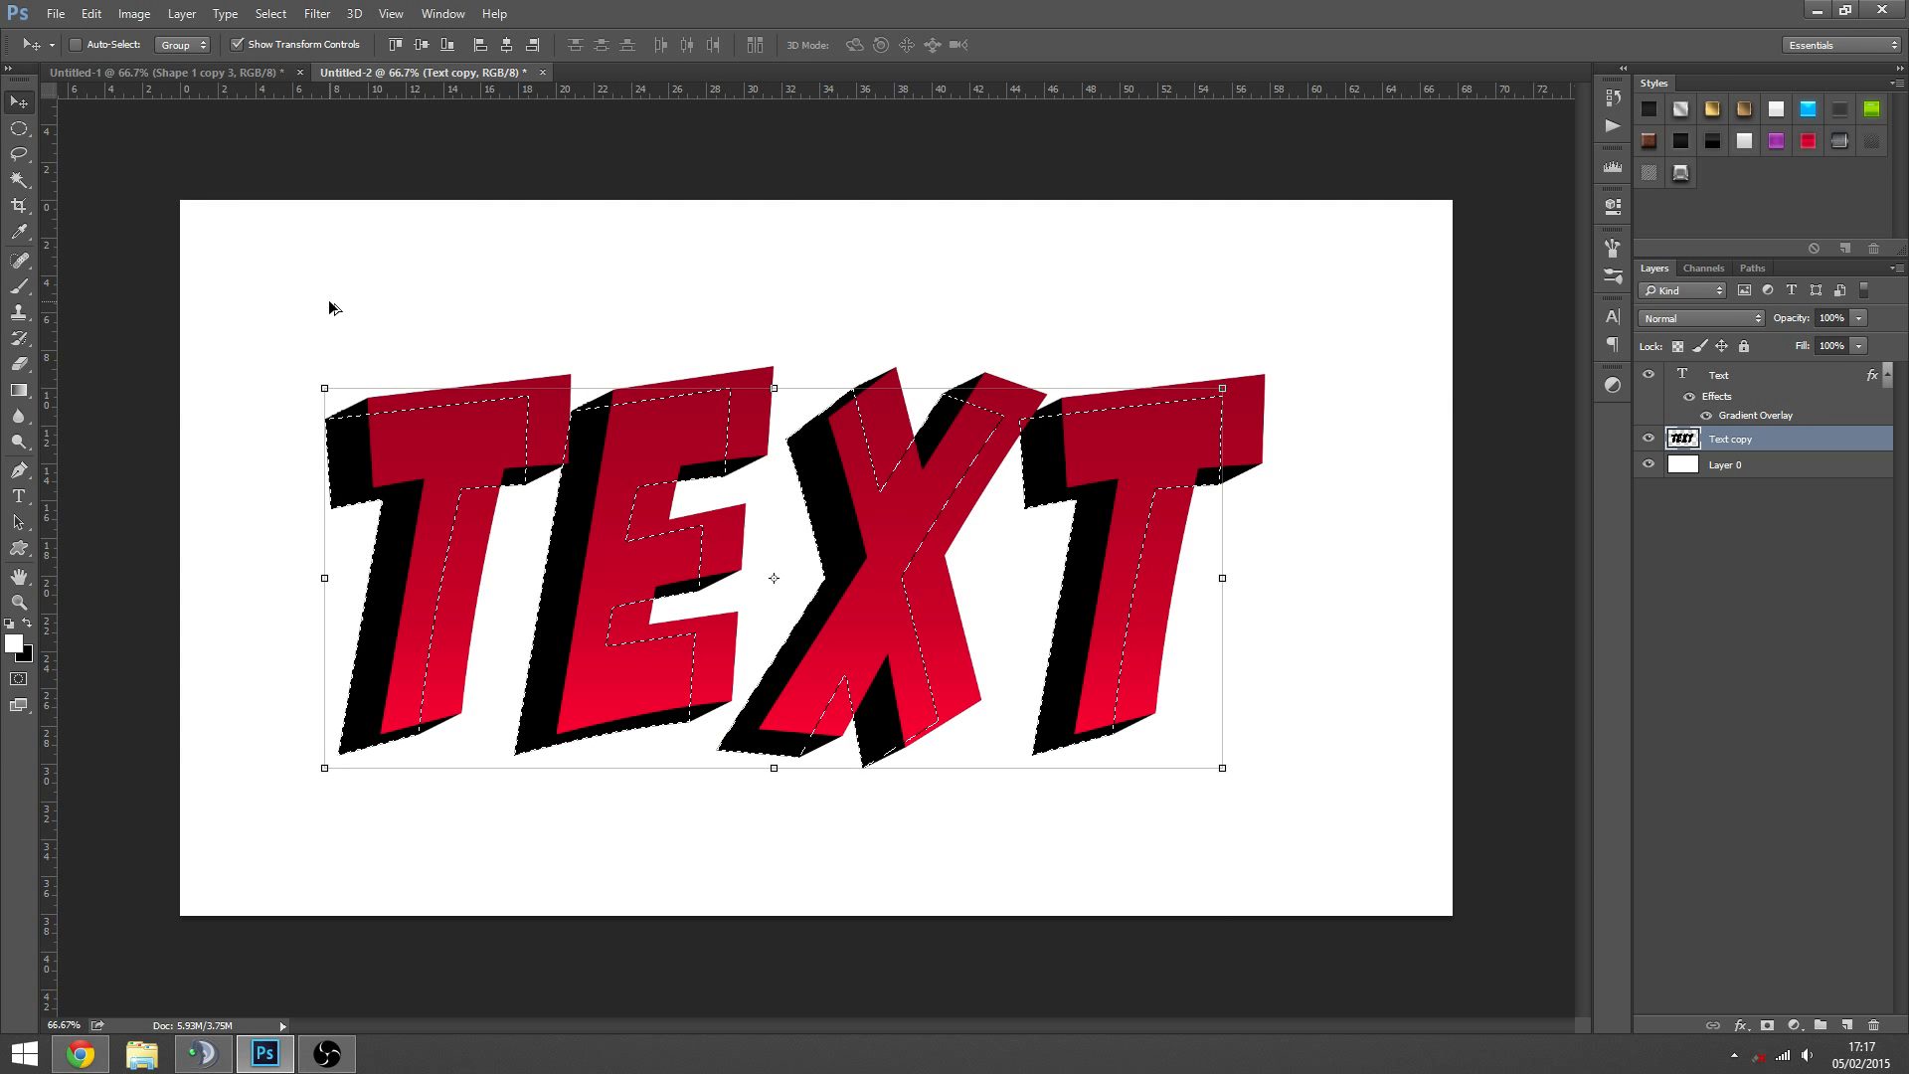
pyautogui.hotkey('alt', 'Left')
pyautogui.hotkey('alt', 'Left')
pyautogui.hotkey('alt', 'Left')
pyautogui.hotkey('alt', 'Down')
pyautogui.hotkey('alt', 'Down')
pyautogui.hotkey('alt', 'Left')
pyautogui.hotkey('alt', 'Left')
pyautogui.hotkey('alt', 'Left')
pyautogui.hotkey('alt', 'Left')
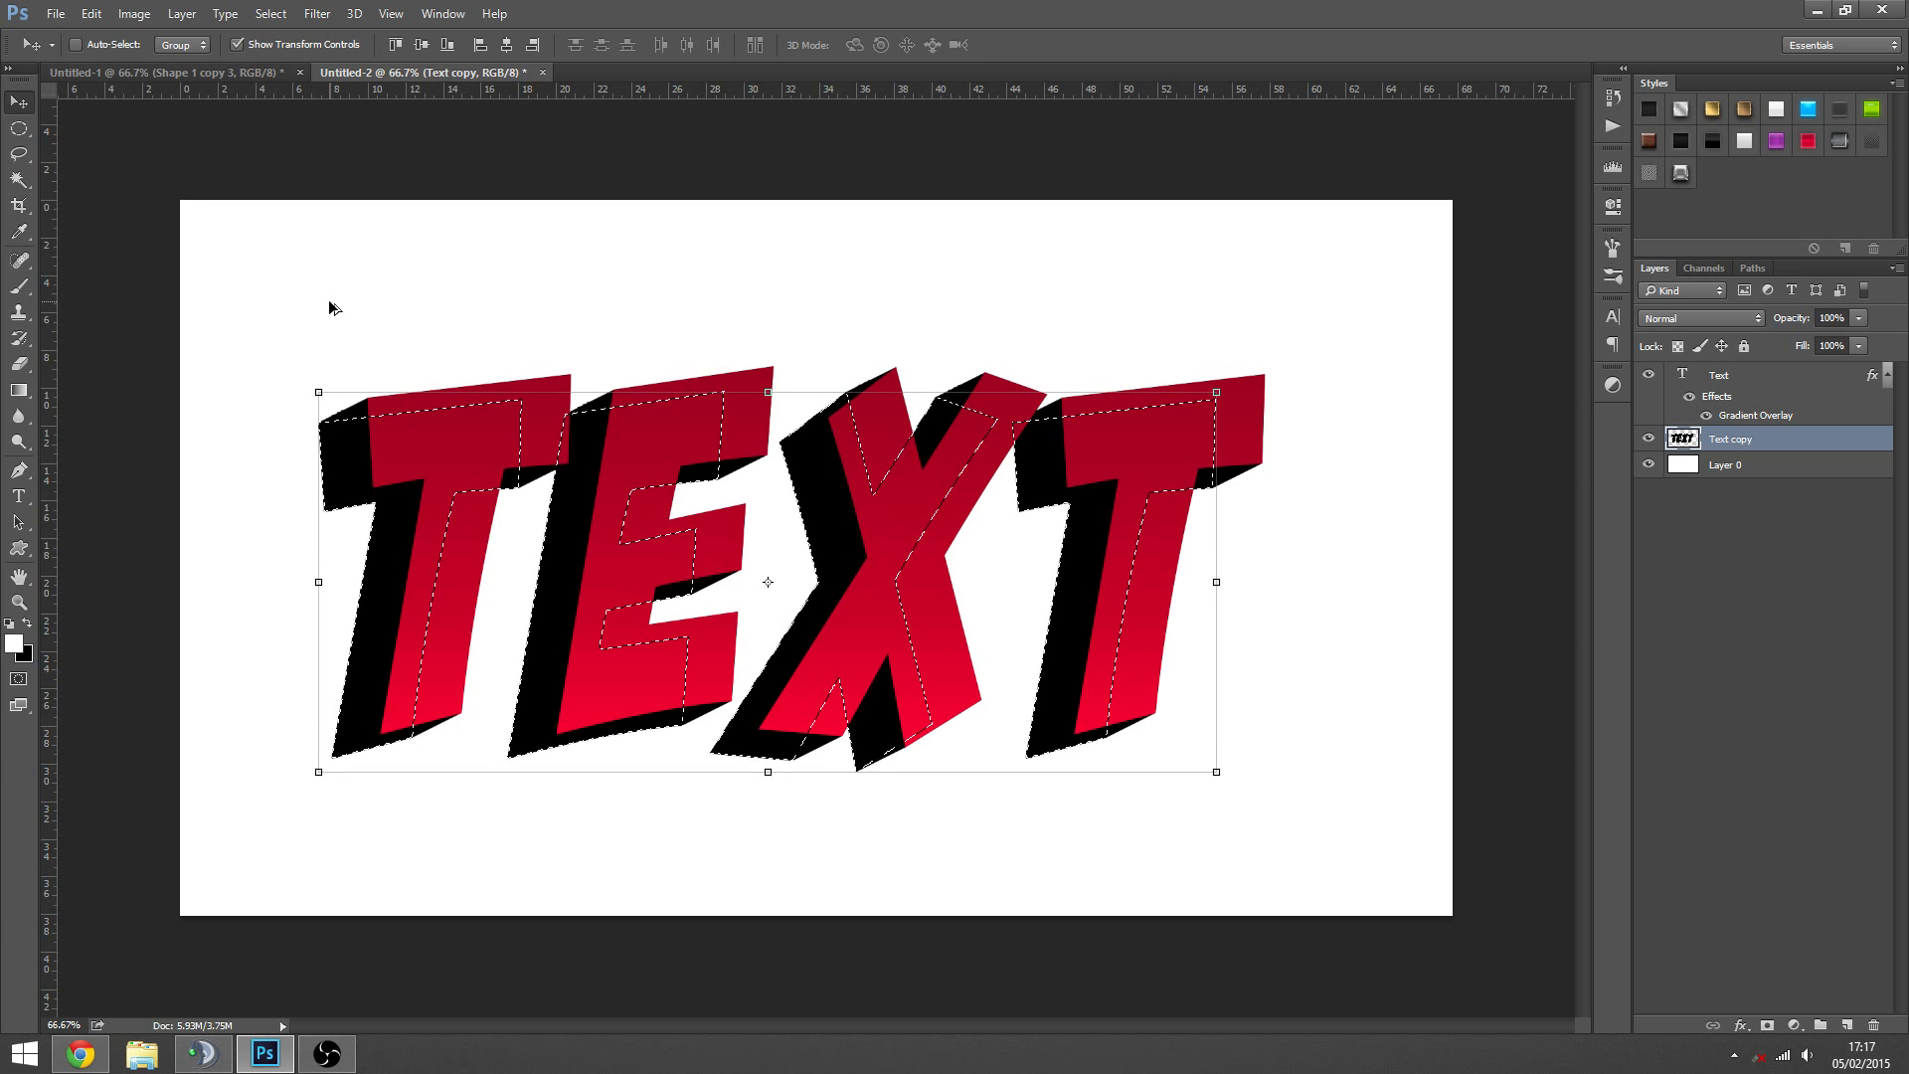
pyautogui.hotkey('alt', 'Down')
pyautogui.hotkey('alt', 'Down')
pyautogui.hotkey('alt', 'Down')
pyautogui.hotkey('alt', 'Left')
pyautogui.hotkey('alt', 'Left')
pyautogui.hotkey('alt', 'Left')
pyautogui.hotkey('alt', 'Left')
pyautogui.hotkey('alt', 'Left')
pyautogui.hotkey('alt', 'Left')
pyautogui.hotkey('alt', 'Down')
pyautogui.hotkey('alt', 'Down')
pyautogui.hotkey('alt', 'Down')
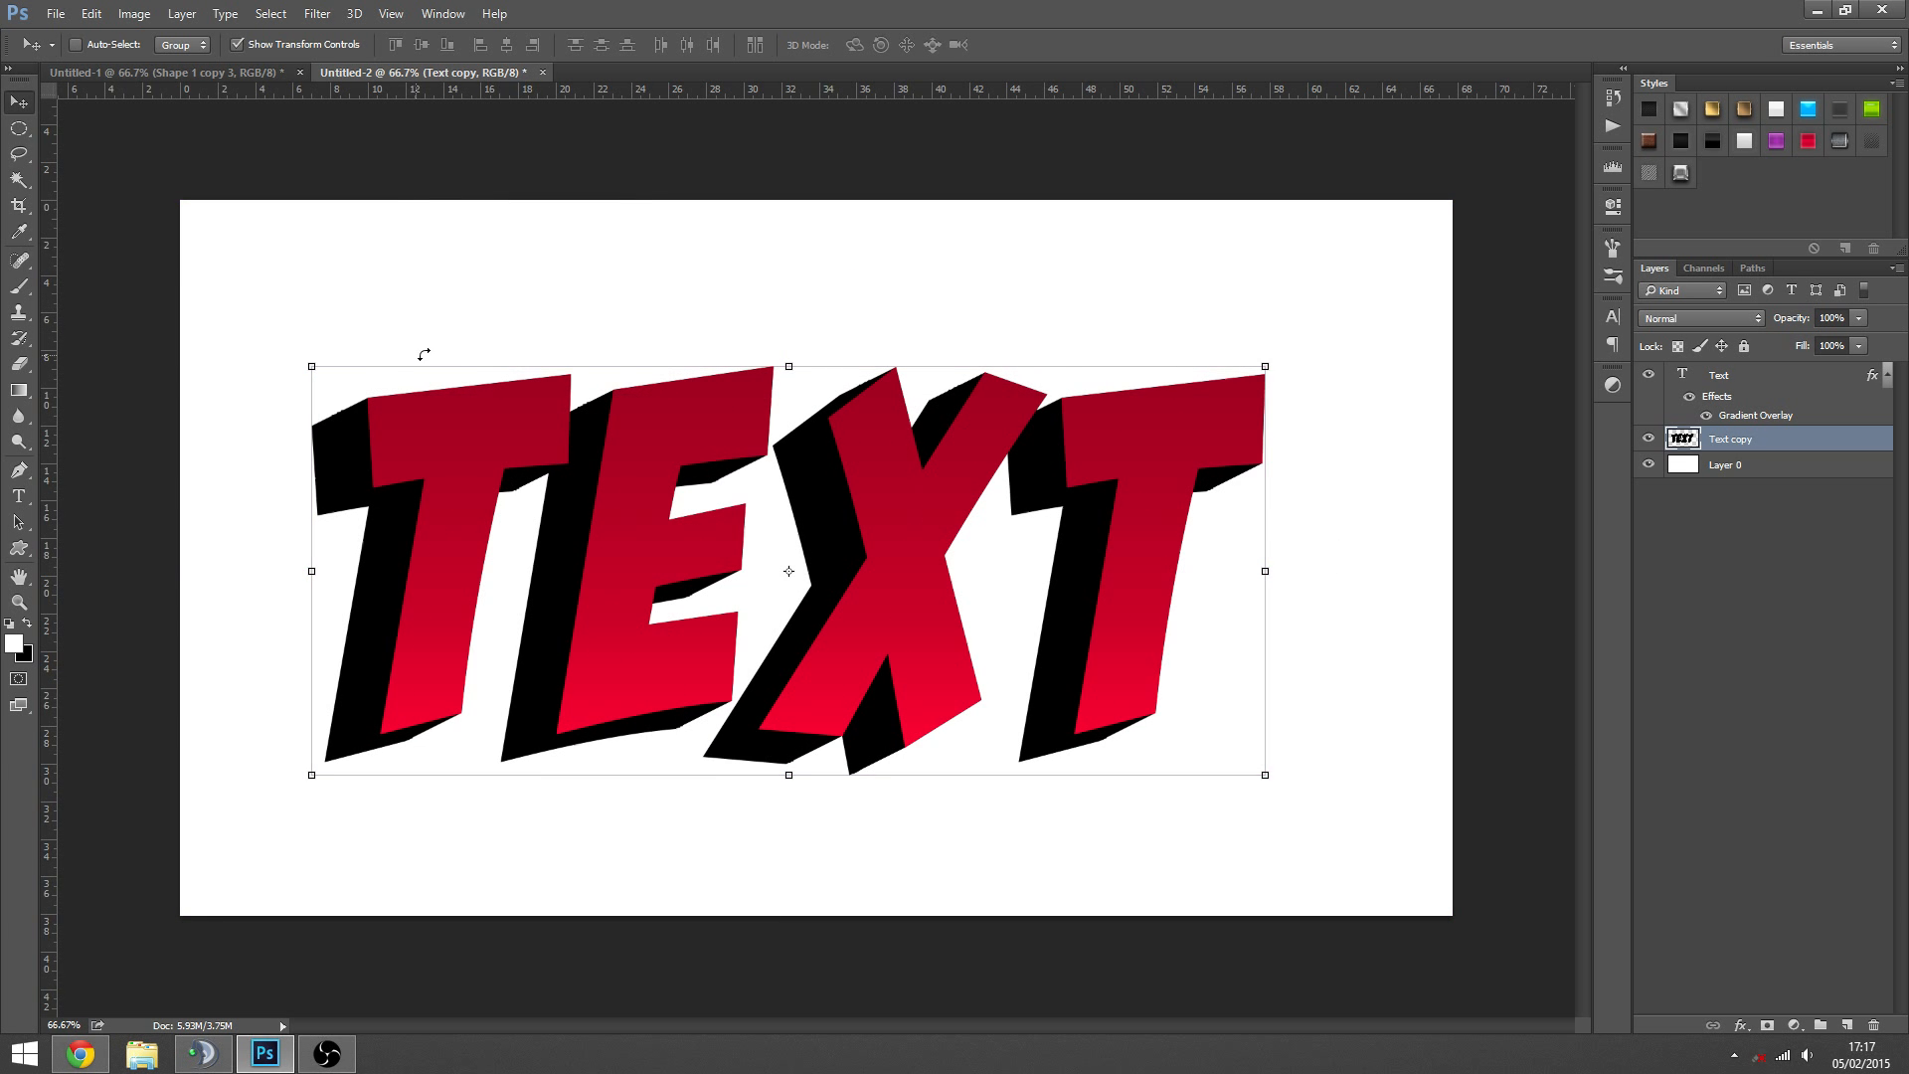
pyautogui.hotkey('ctrl', 'd')
pyautogui.press('z')
pyautogui.keyDown('alt'); pyautogui.click(908, 617); pyautogui.keyUp('alt')
pyautogui.click(885, 630)
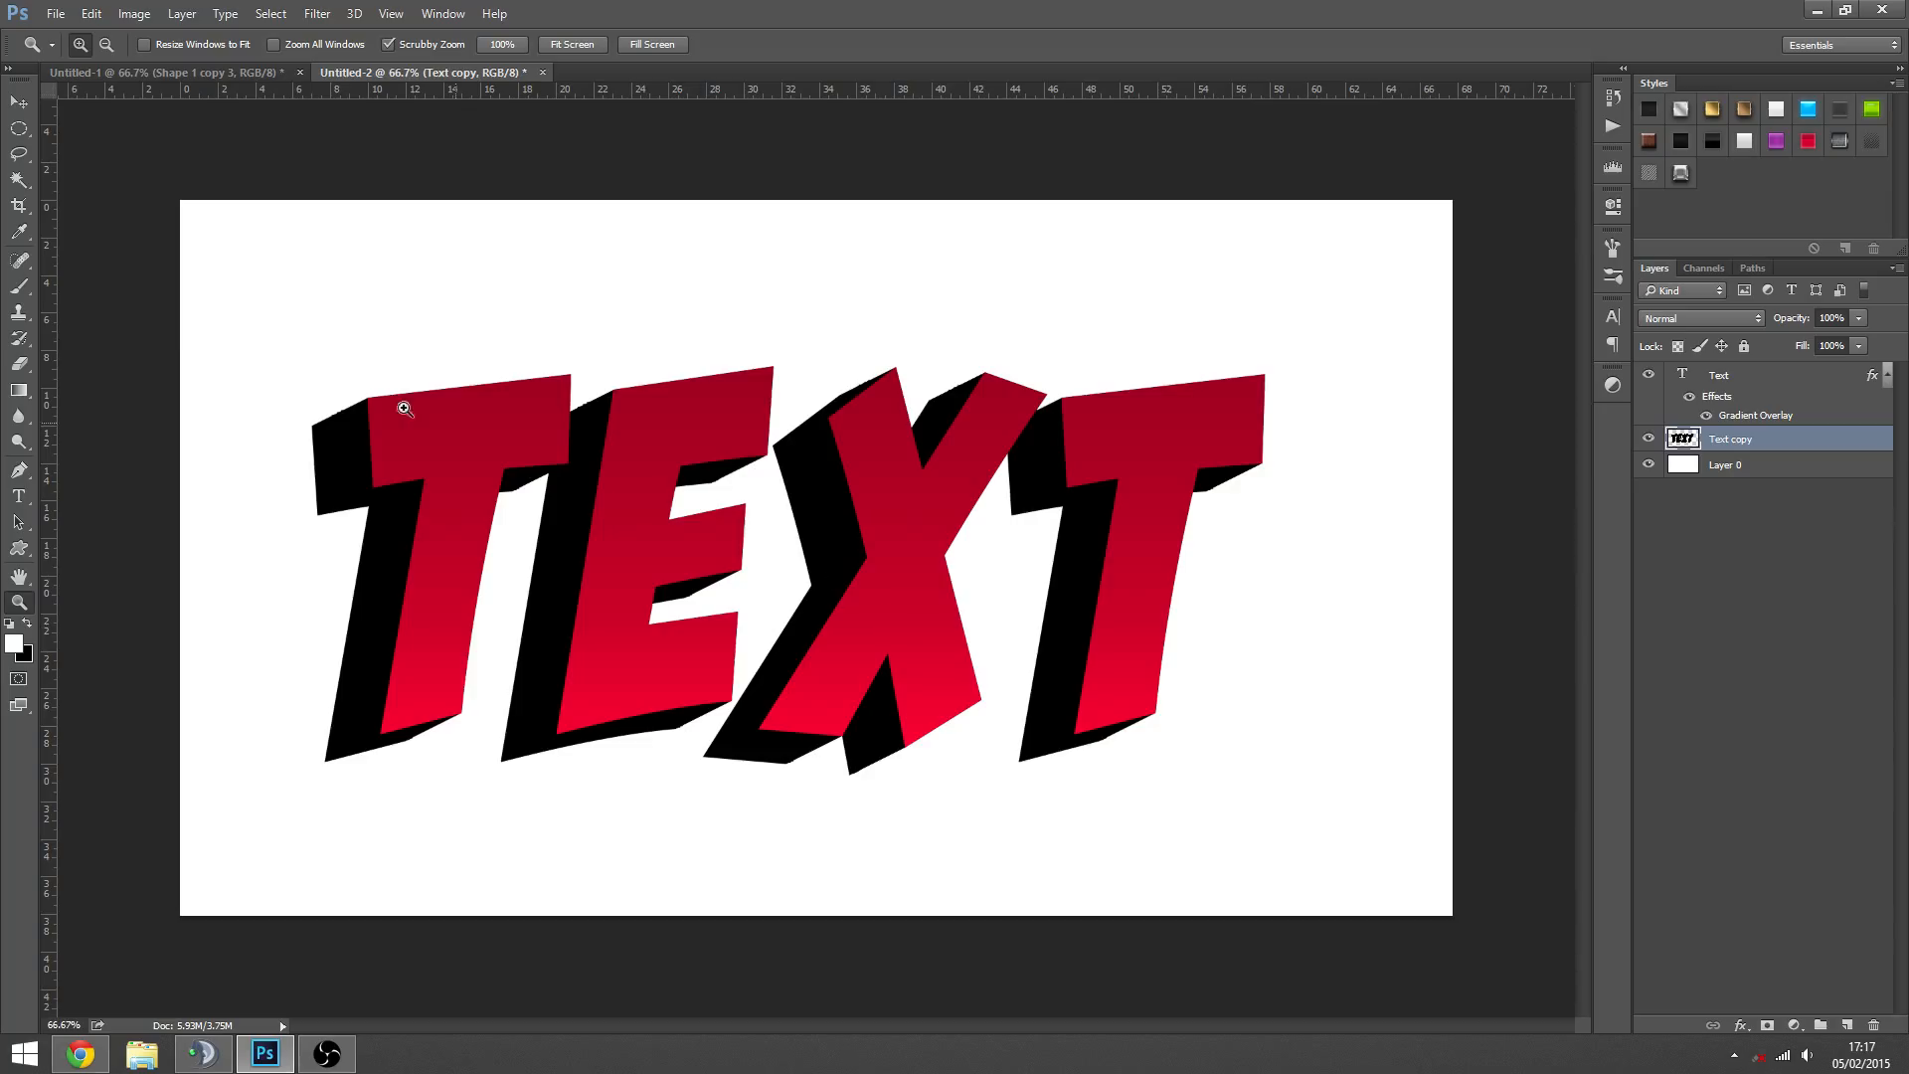
pyautogui.click(19, 102)
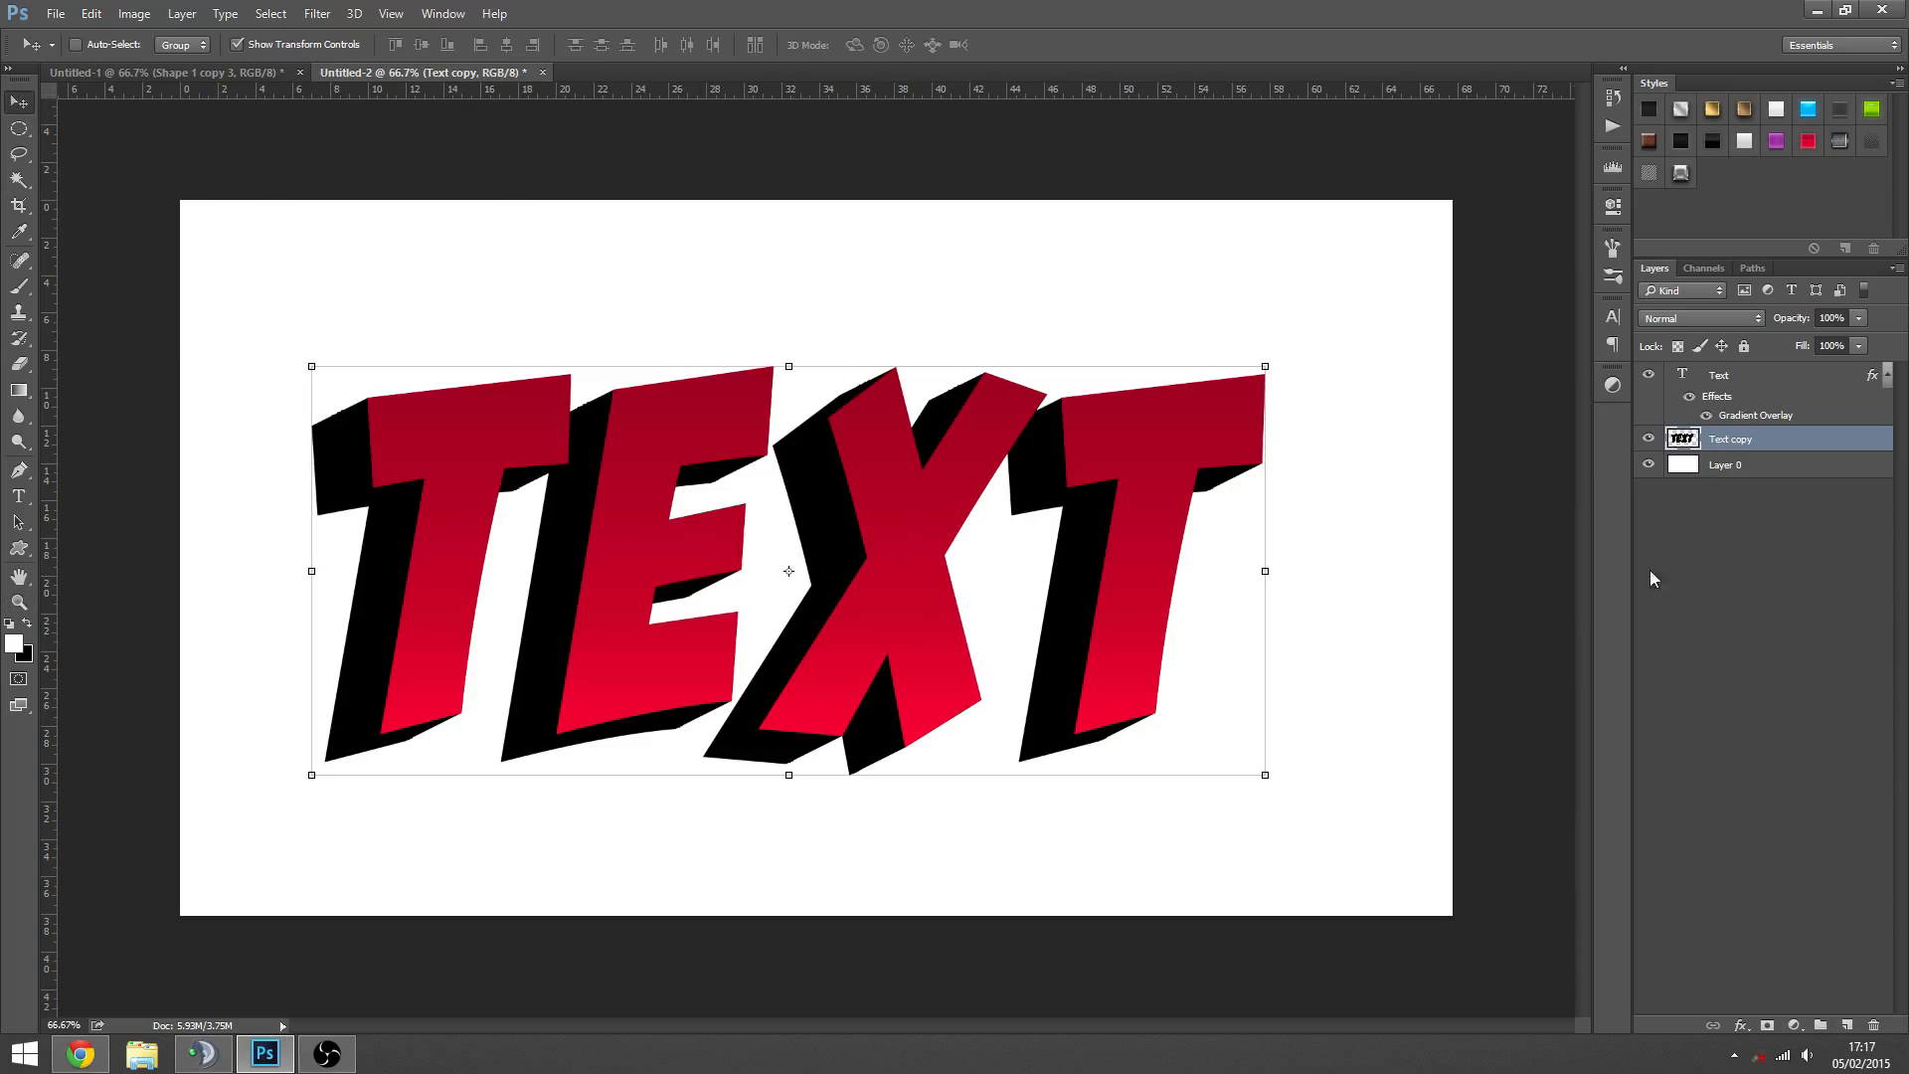
# - Add a thin black Stroke positioned Outside to the Text layer
pyautogui.click(1757, 380)
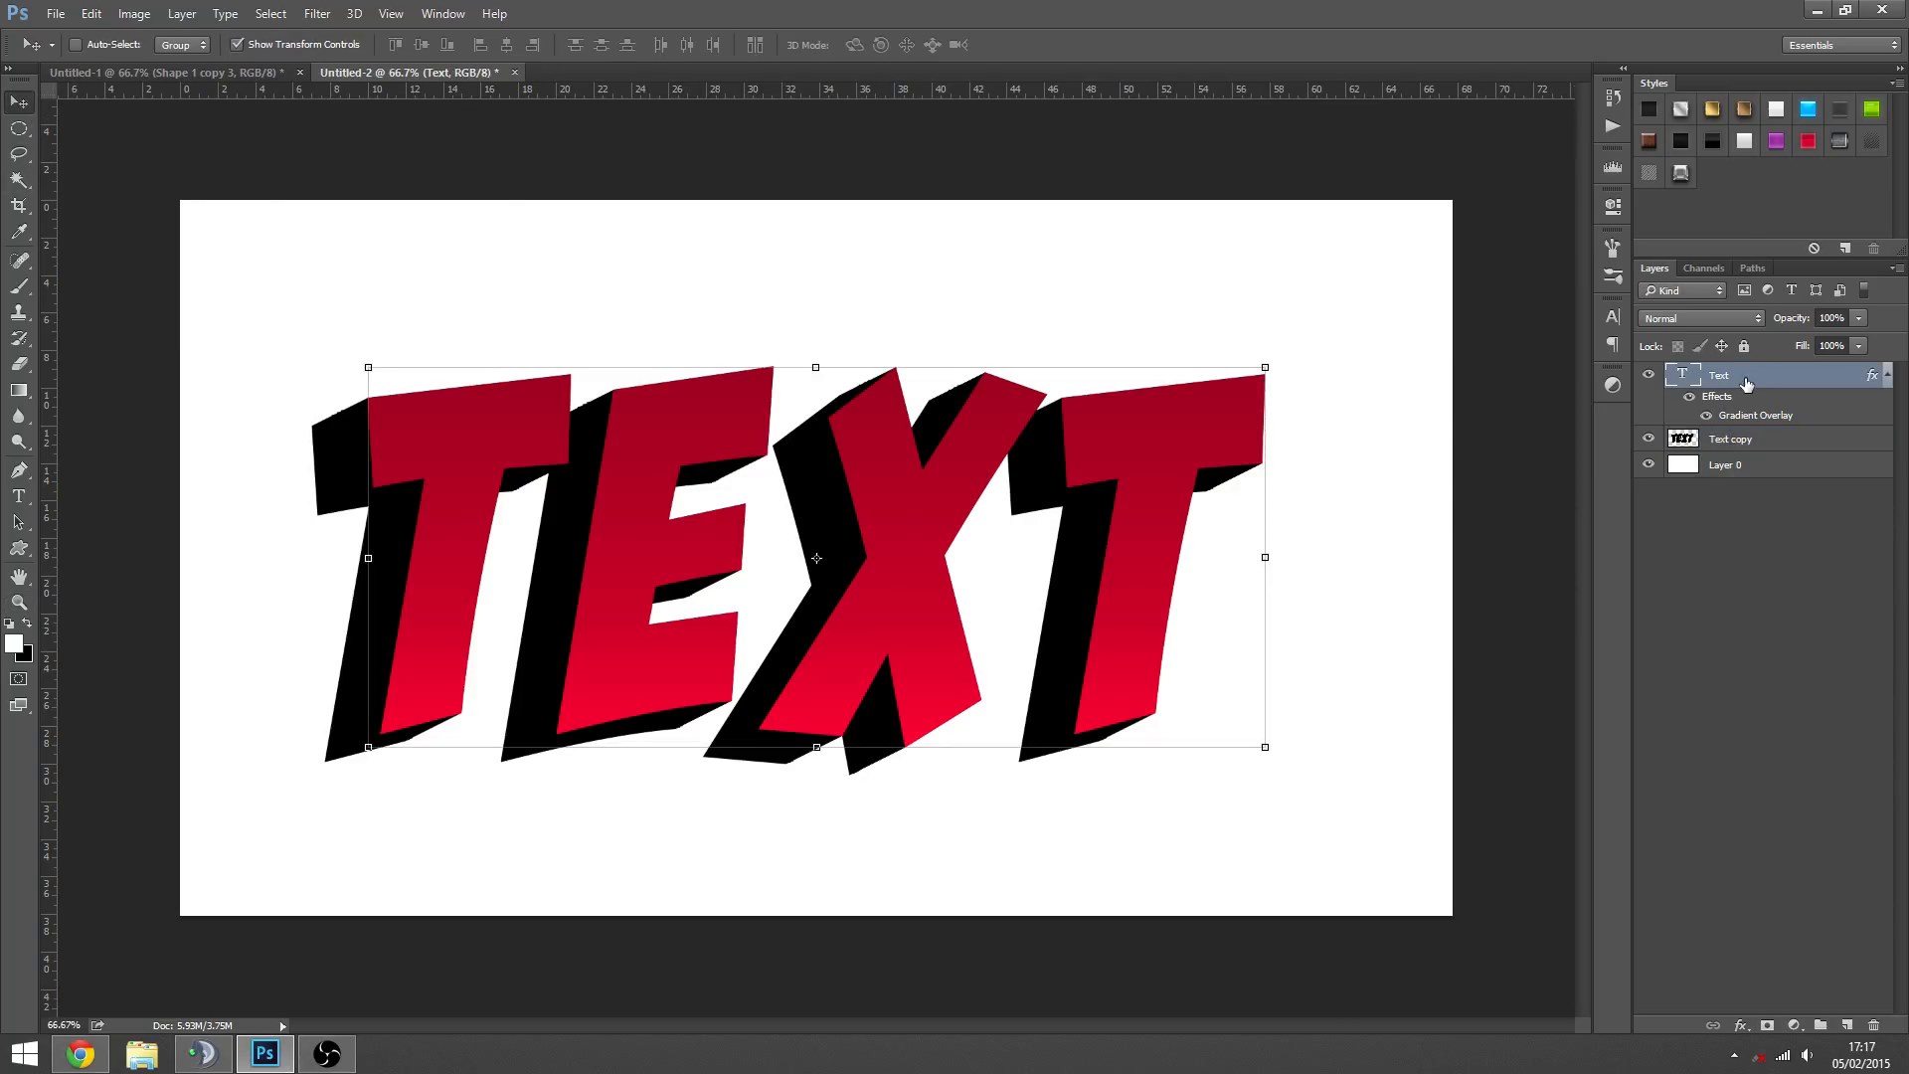
pyautogui.rightClick(1747, 384)
pyautogui.click(1691, 140)
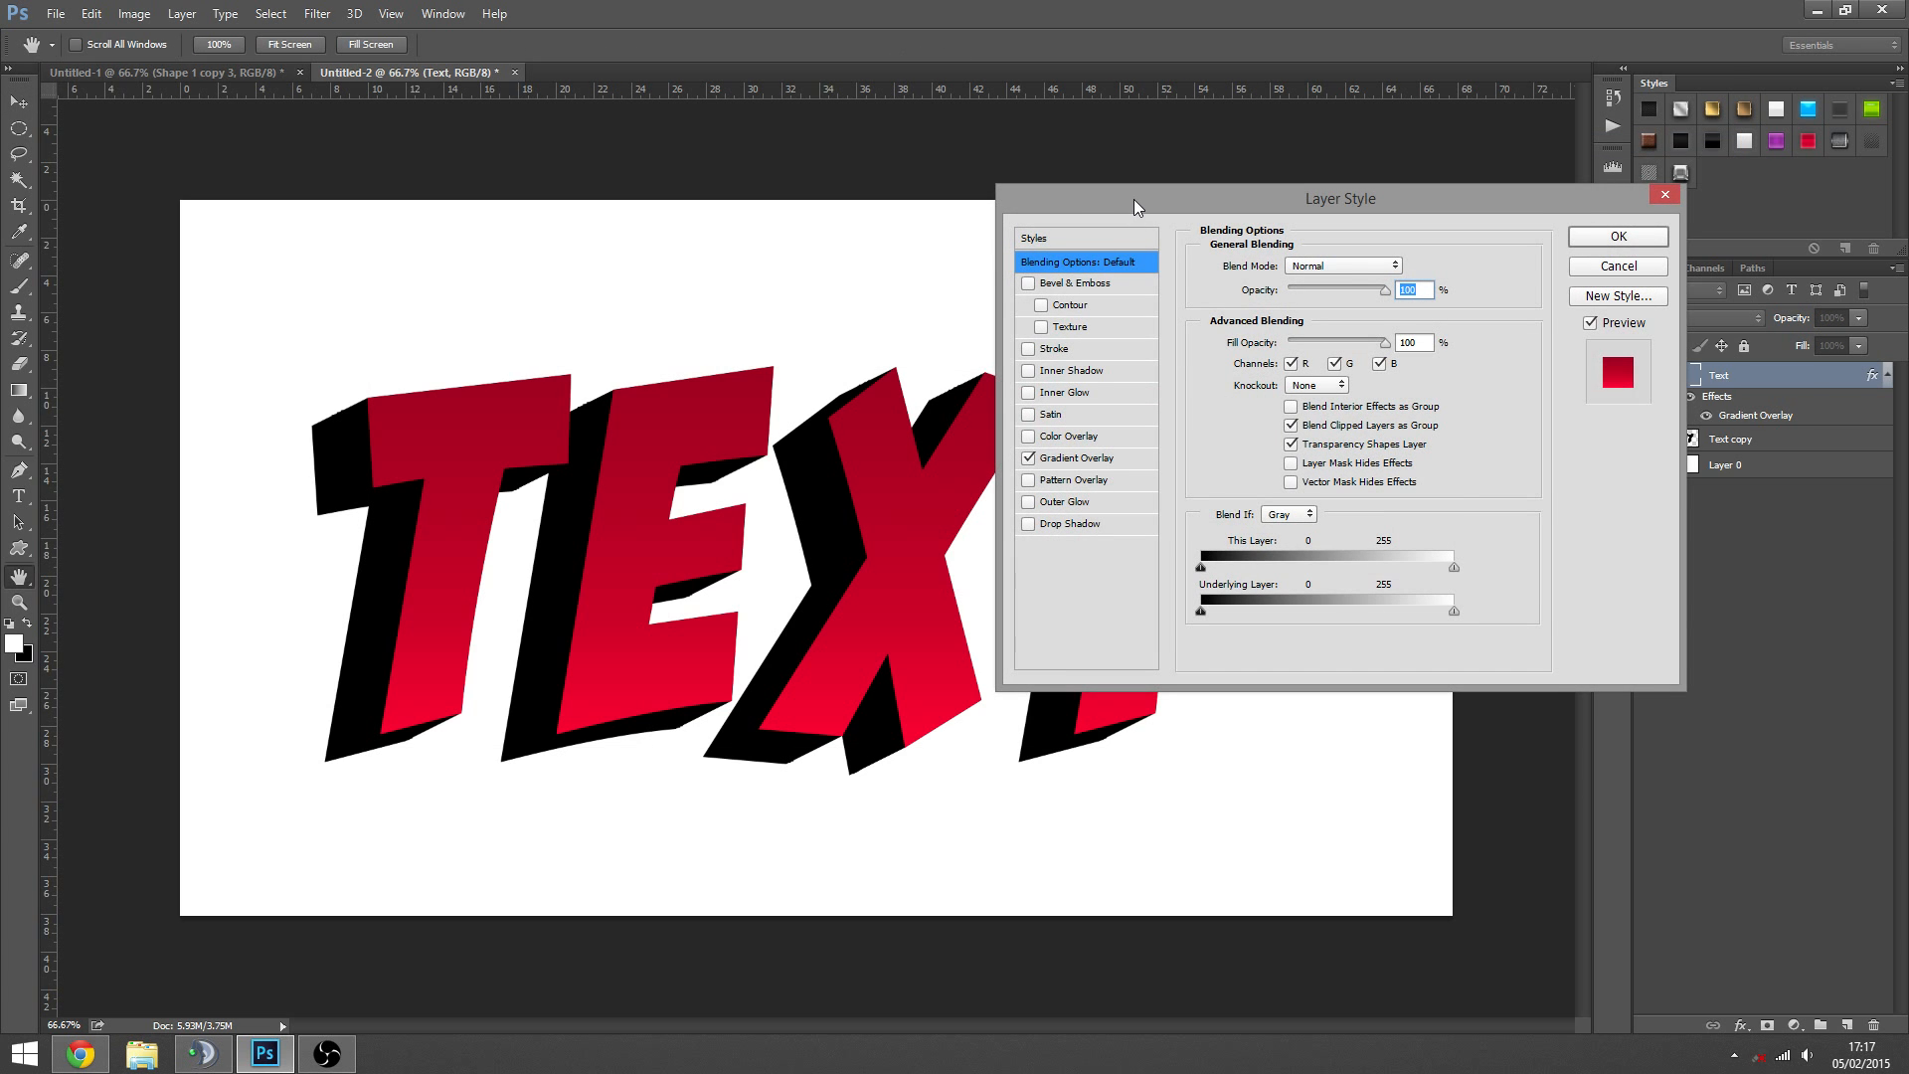
pyautogui.moveTo(1134, 199); pyautogui.dragTo(1066, 115)
pyautogui.moveTo(1319, 113); pyautogui.dragTo(1473, 201)
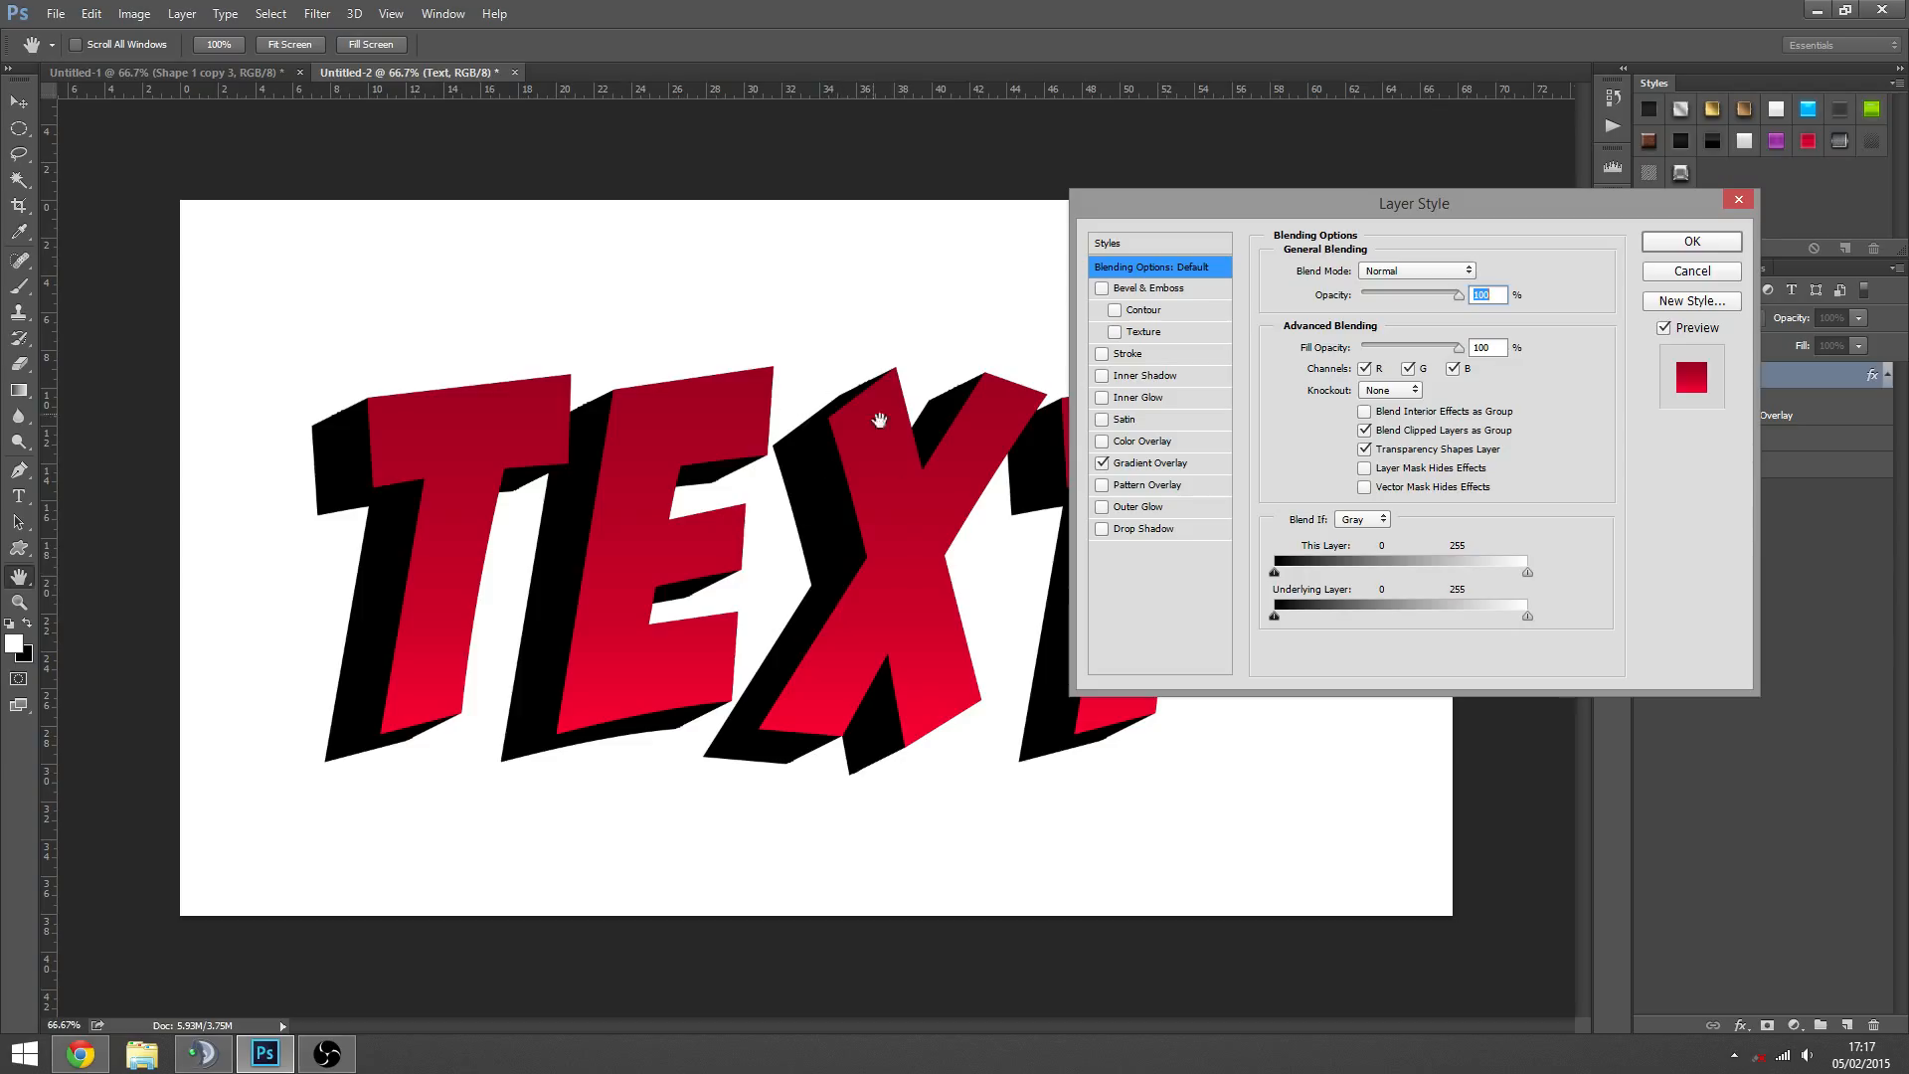
pyautogui.click(1129, 356)
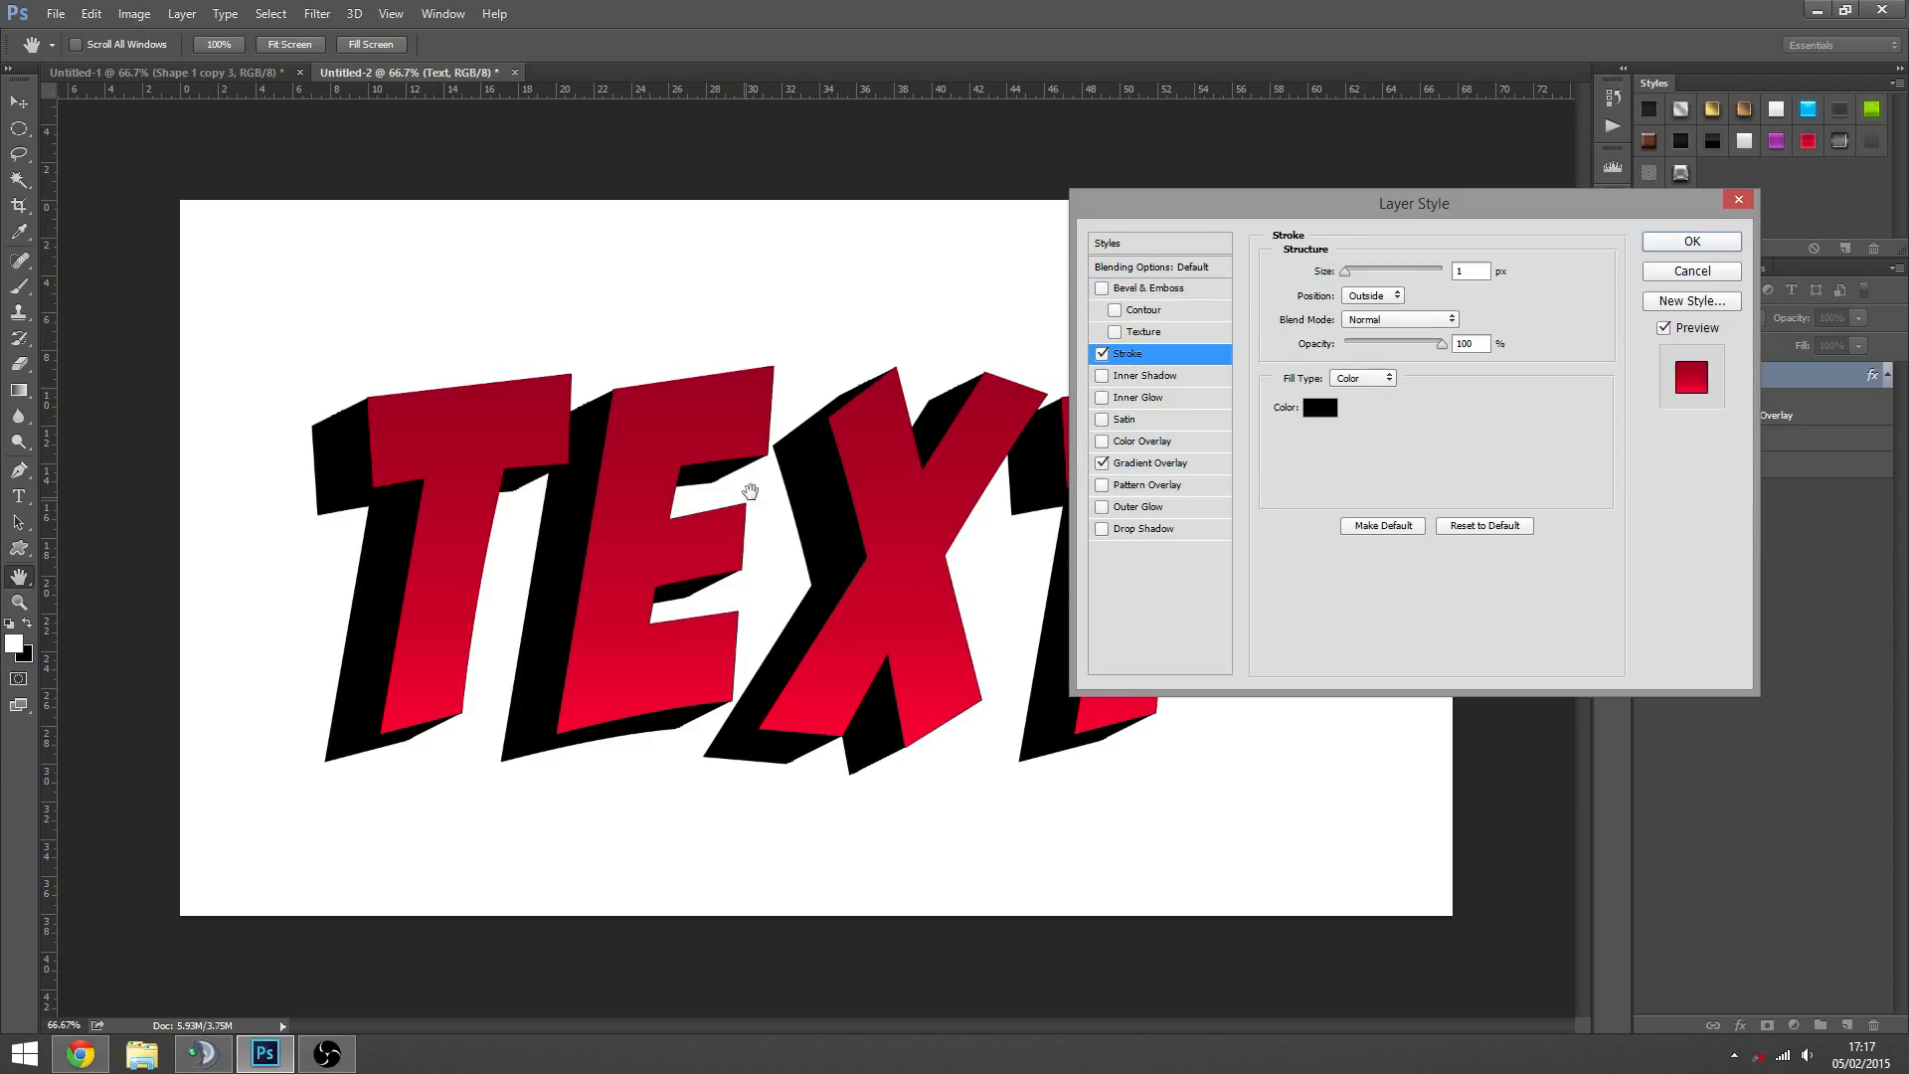
pyautogui.click(1387, 297)
pyautogui.click(1347, 305)
pyautogui.moveTo(1347, 273); pyautogui.dragTo(1351, 272)
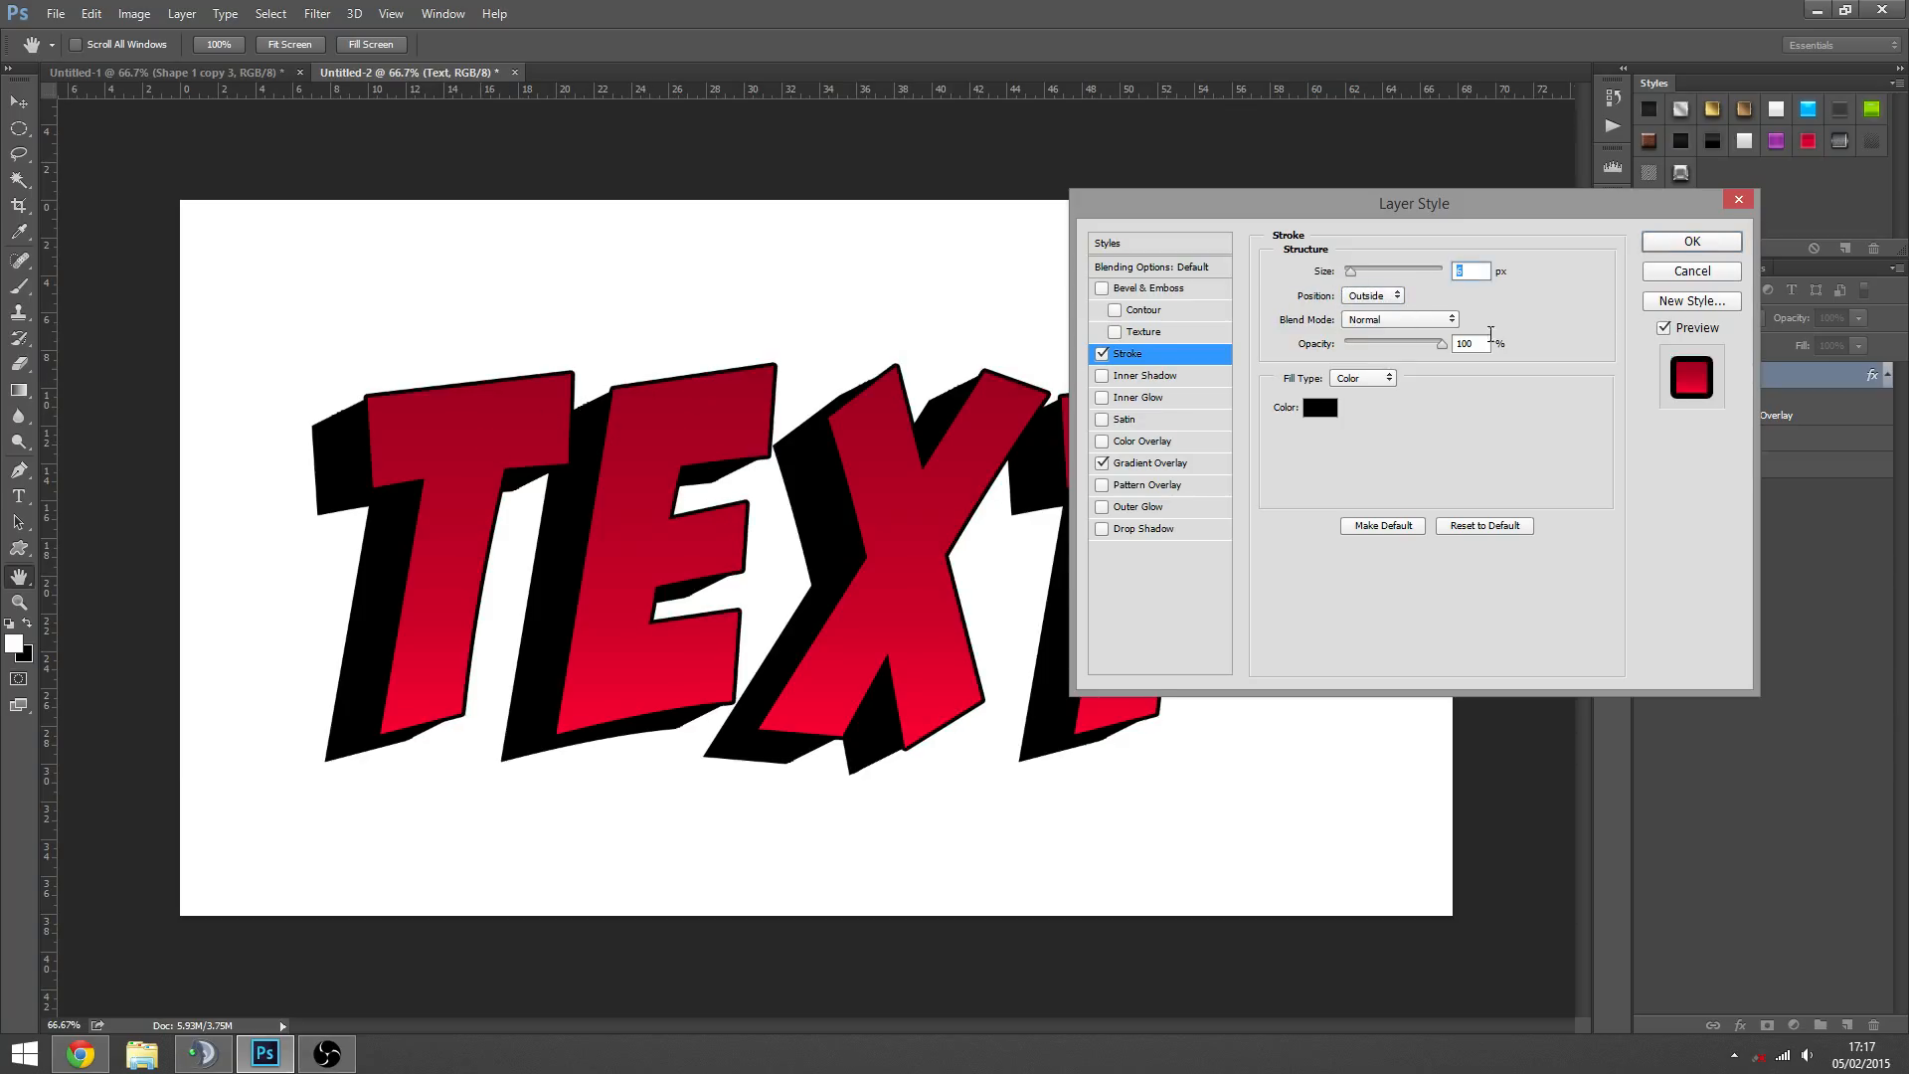
pyautogui.click(1692, 240)
# - Inspect the outlined letter corners up close and change the Text layer's stroke position to Inside
pyautogui.press('z')
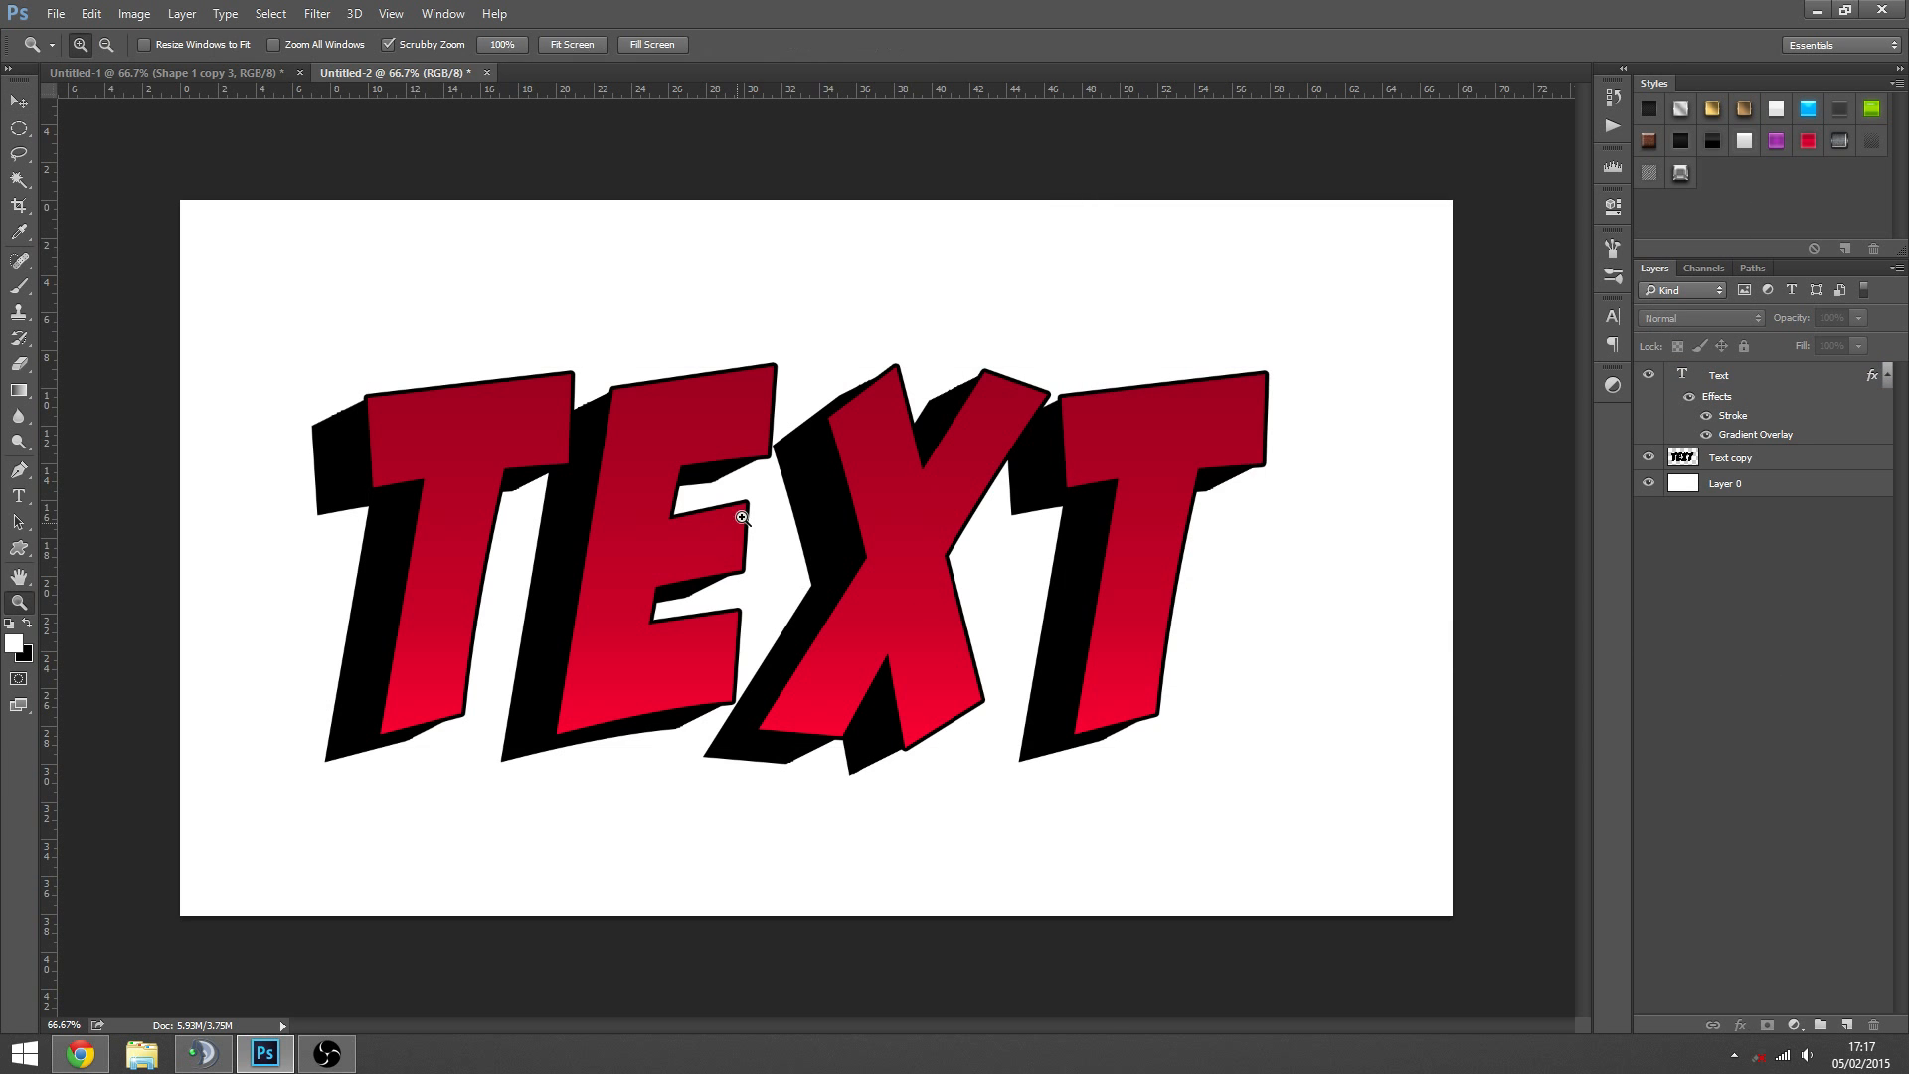
pyautogui.click(513, 402)
pyautogui.click(513, 402)
pyautogui.click(513, 402)
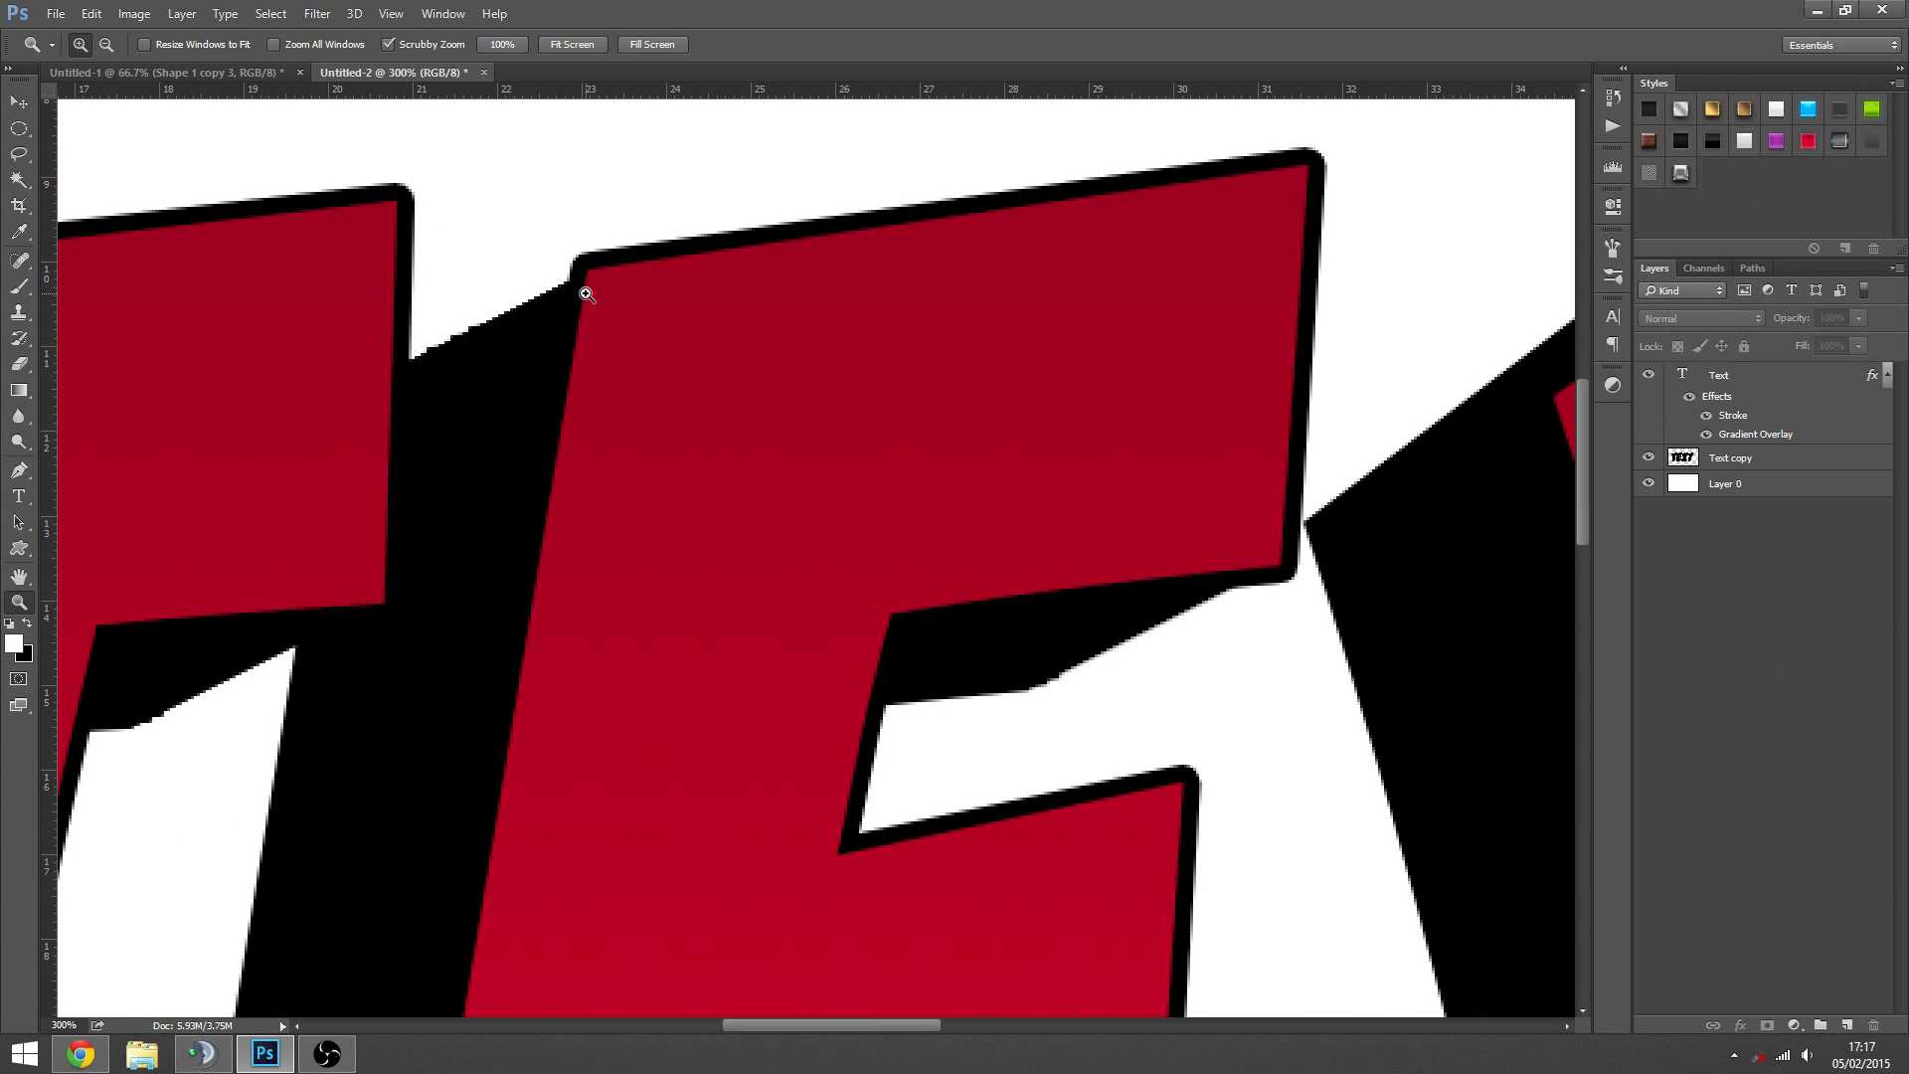
pyautogui.keyDown('alt'); pyautogui.click(1290, 558); pyautogui.keyUp('alt')
pyautogui.keyDown('alt'); pyautogui.click(1324, 587); pyautogui.keyUp('alt')
pyautogui.keyDown('alt'); pyautogui.click(1312, 609); pyautogui.keyUp('alt')
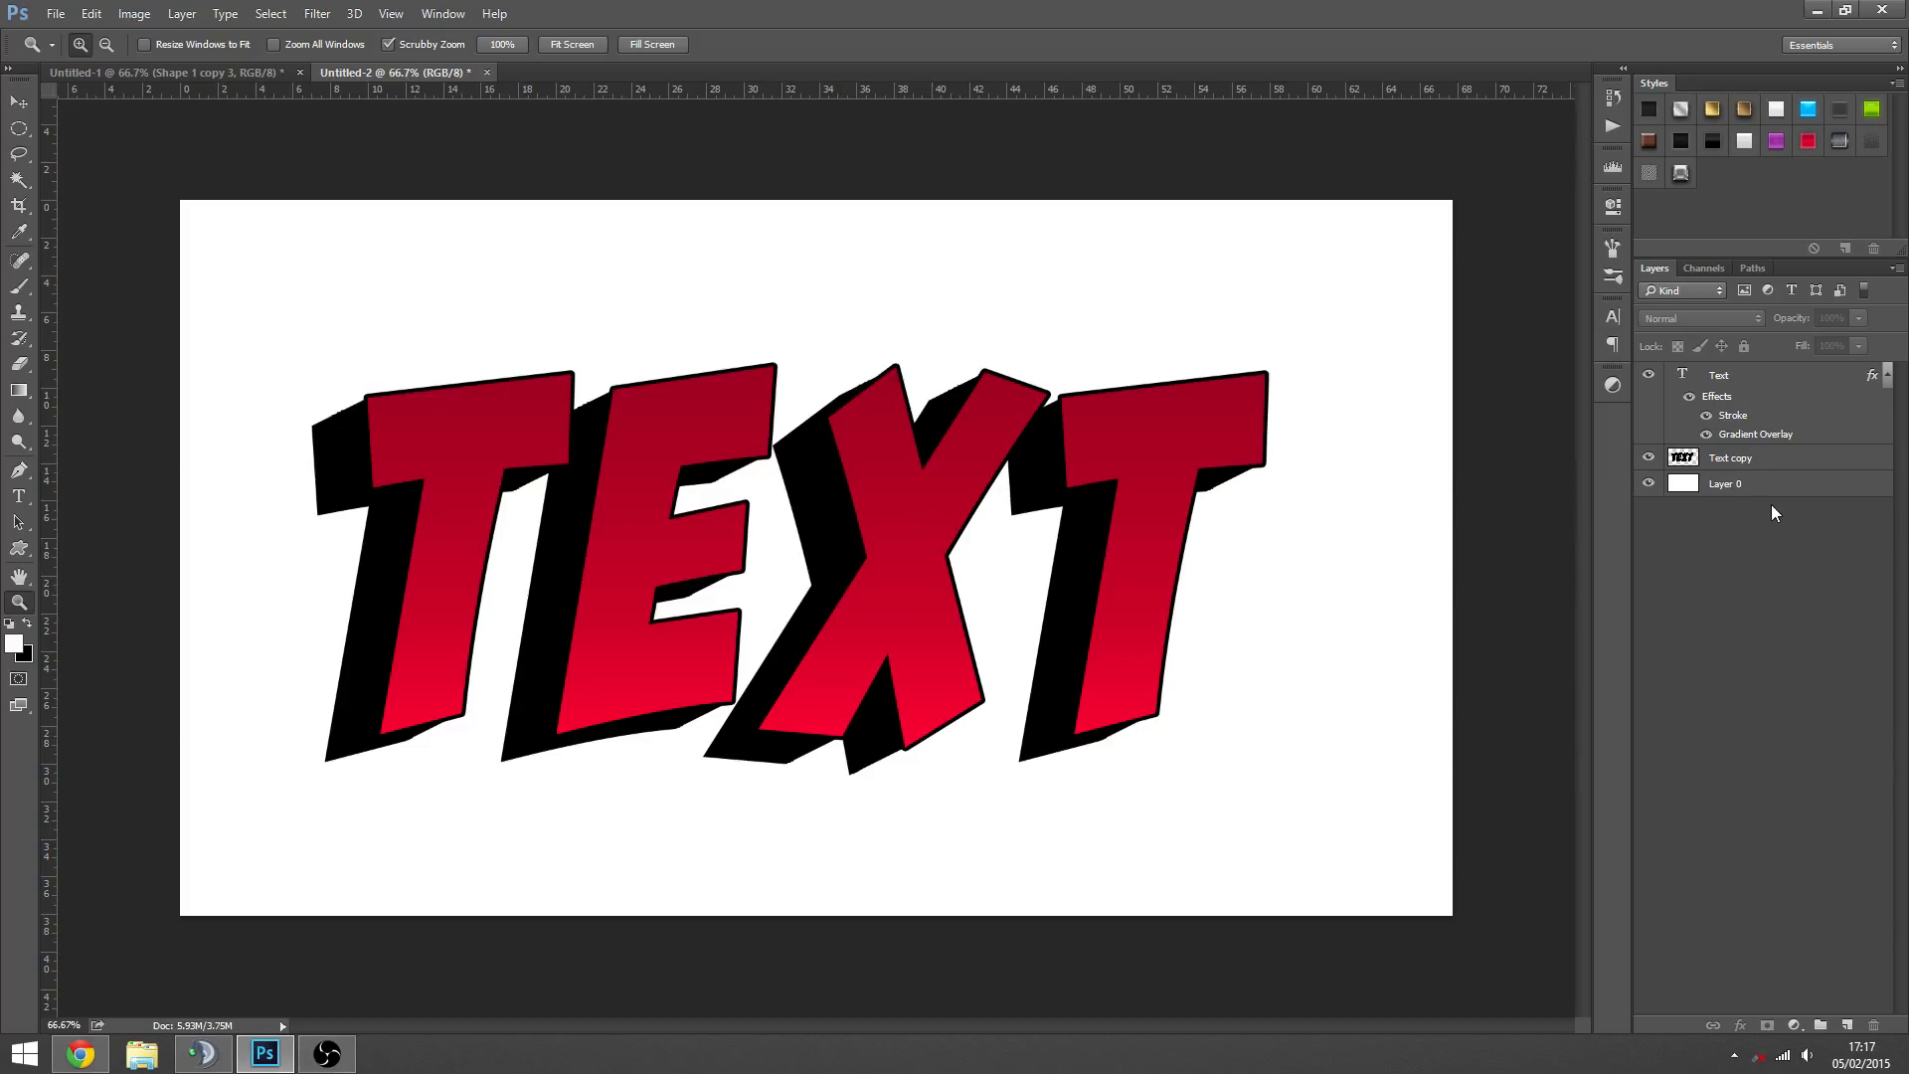
pyautogui.click(1748, 457)
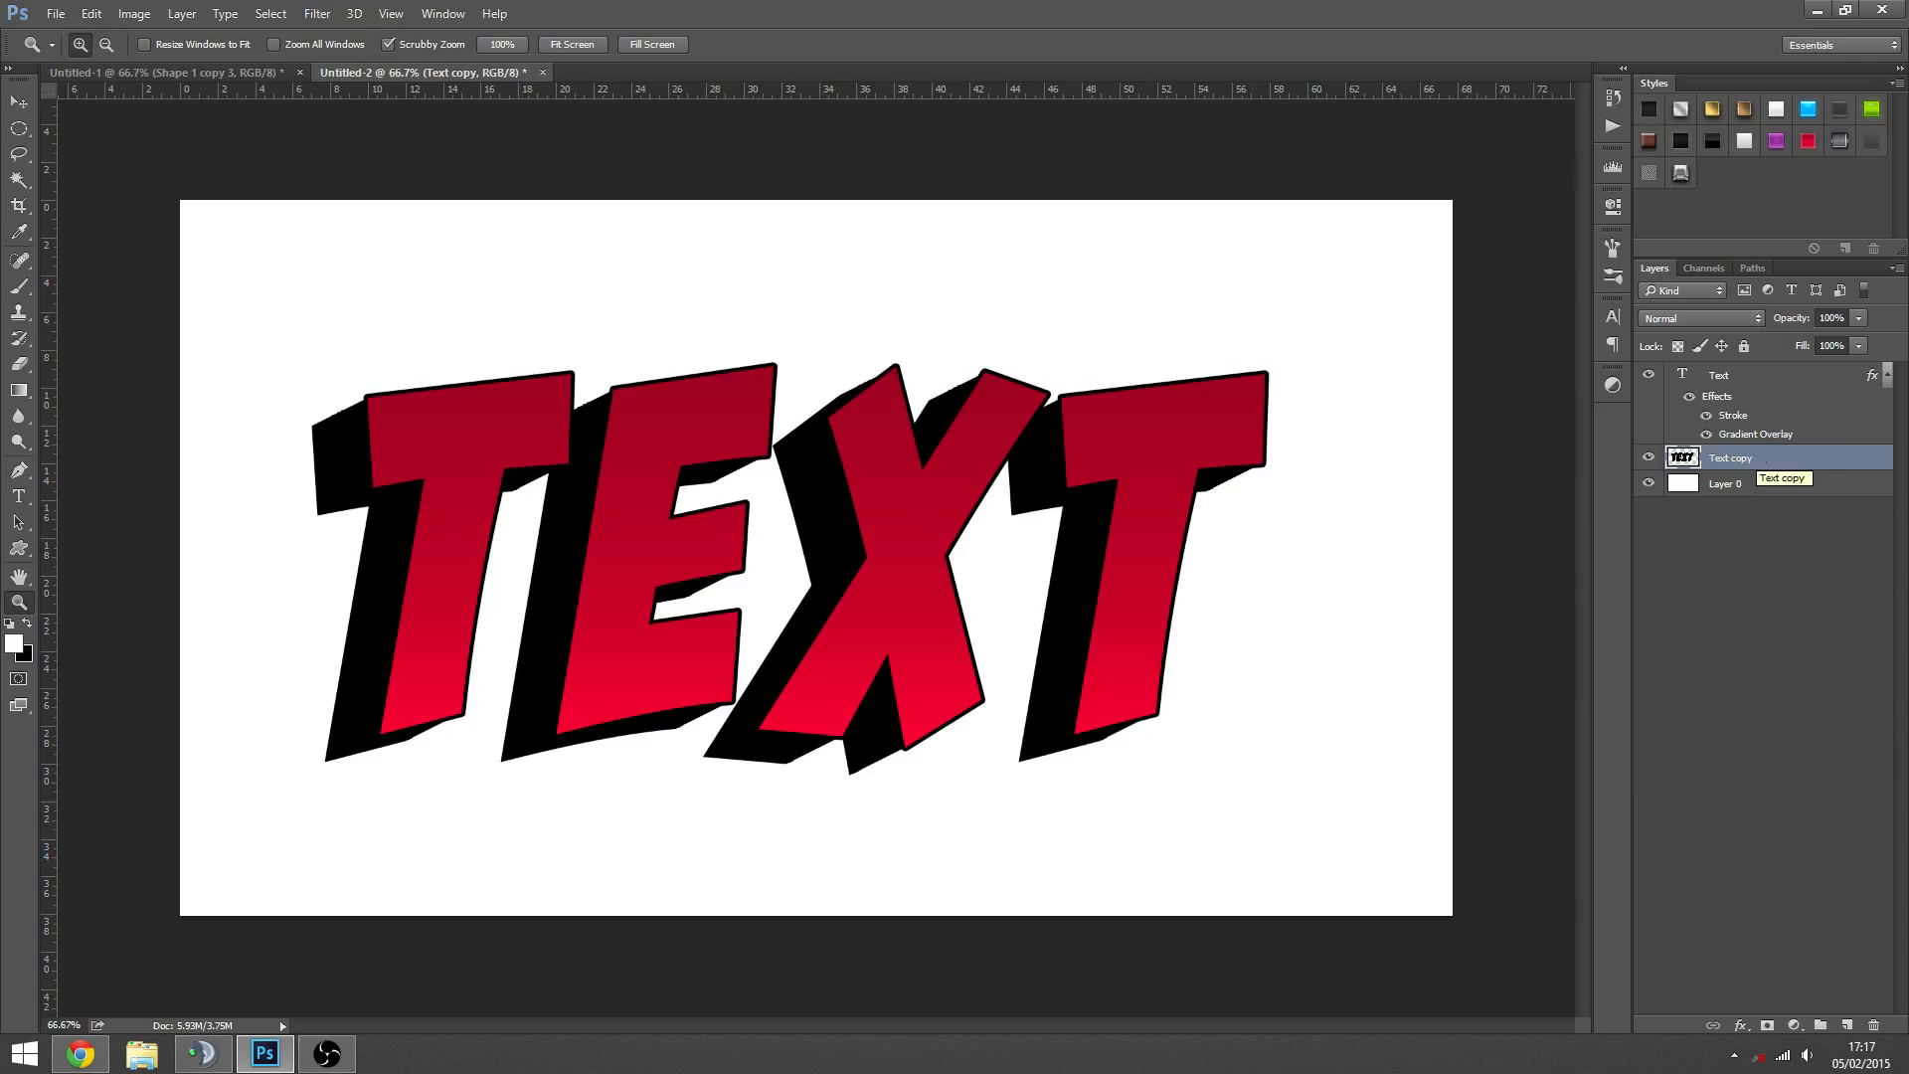
pyautogui.doubleClick(1736, 418)
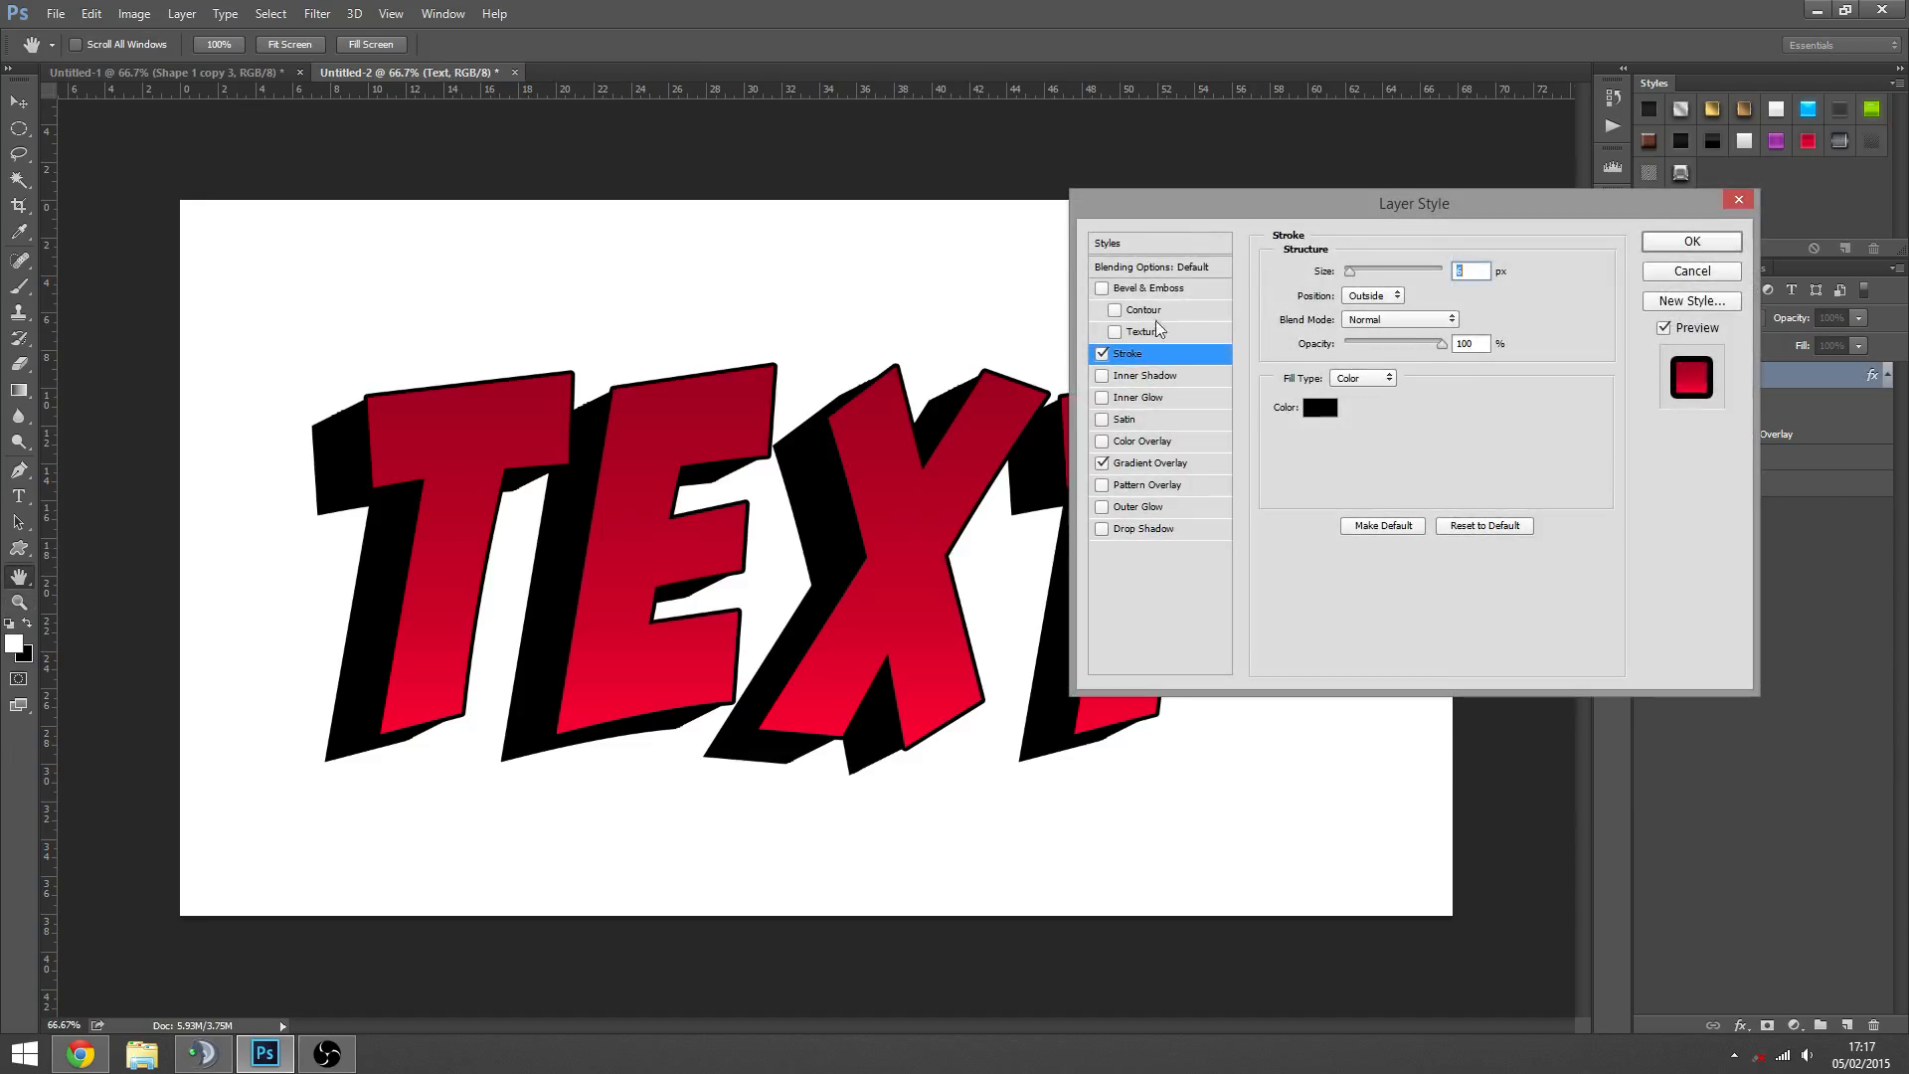
pyautogui.moveTo(1226, 205)
pyautogui.mouseDown()
pyautogui.moveTo(1193, 266)
pyautogui.moveTo(1086, 348)
pyautogui.moveTo(1245, 343)
pyautogui.mouseUp()
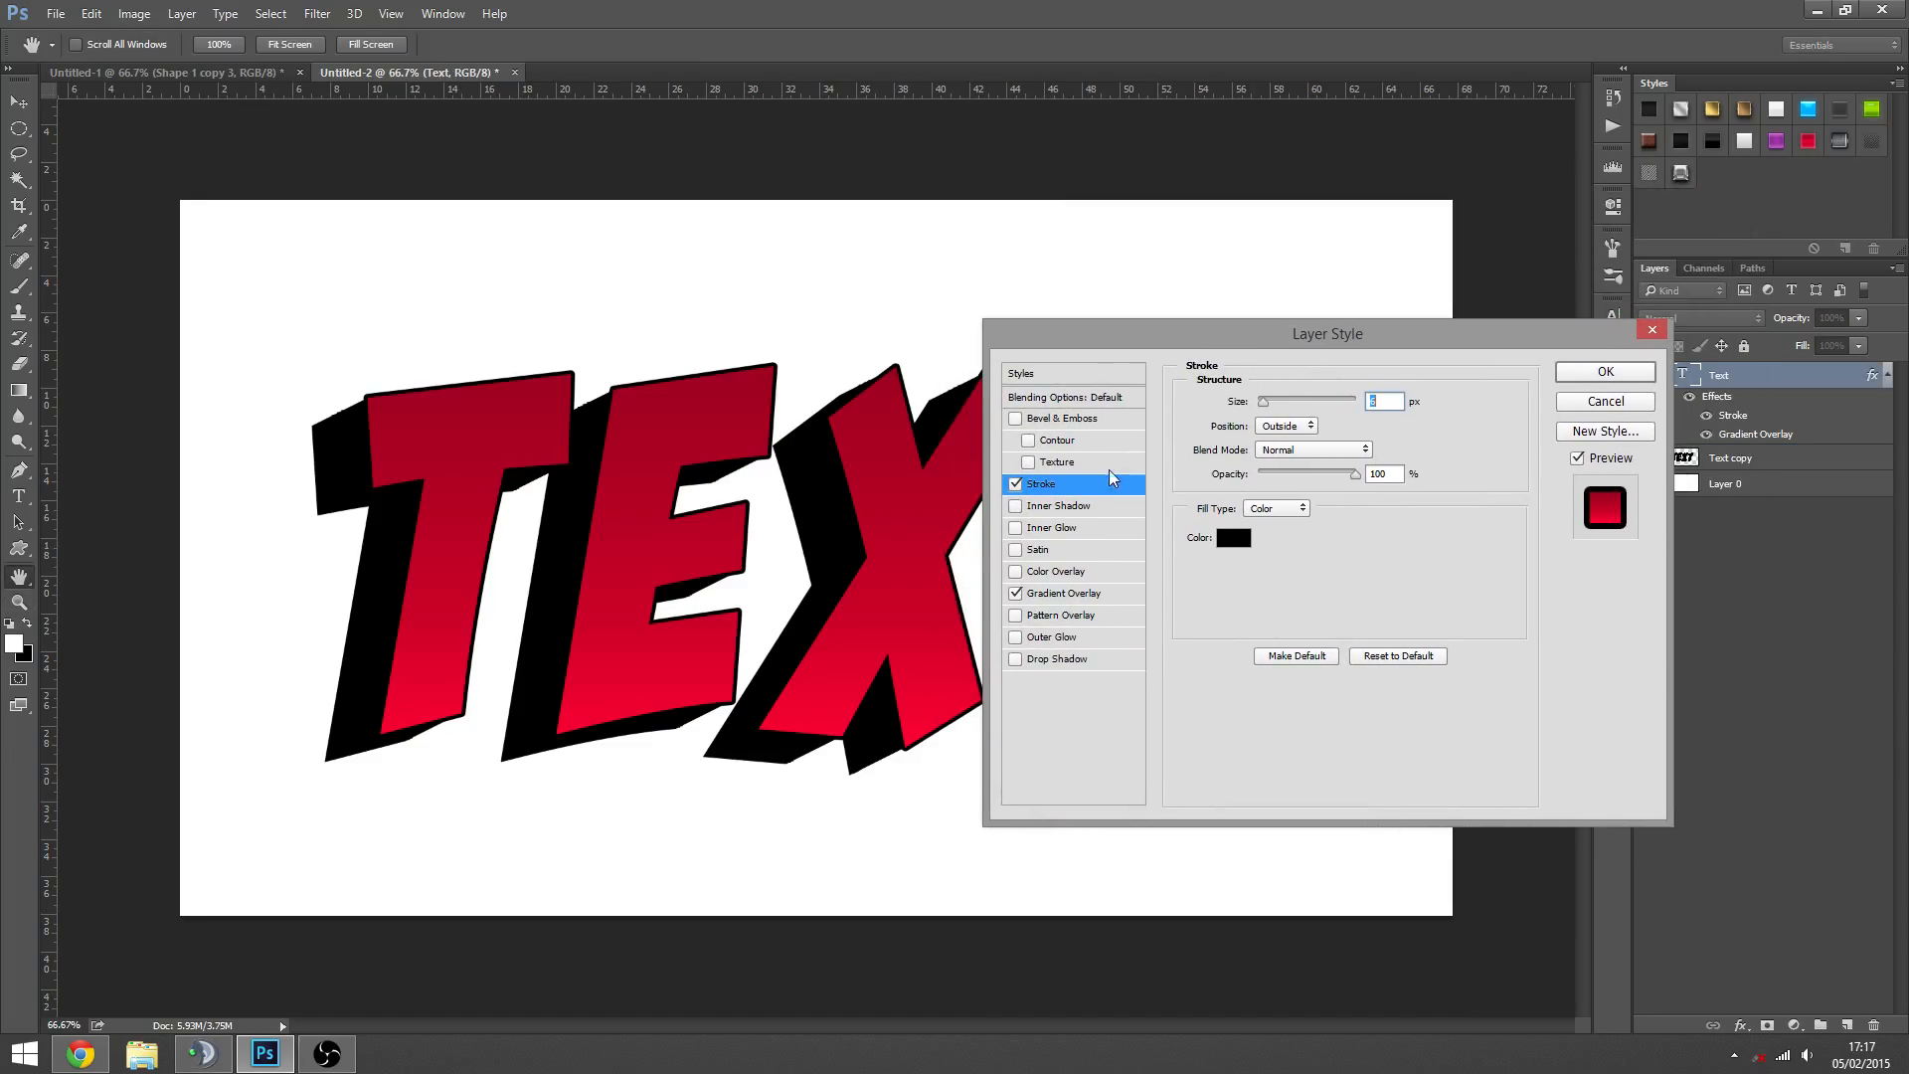
pyautogui.click(1287, 426)
pyautogui.click(1283, 444)
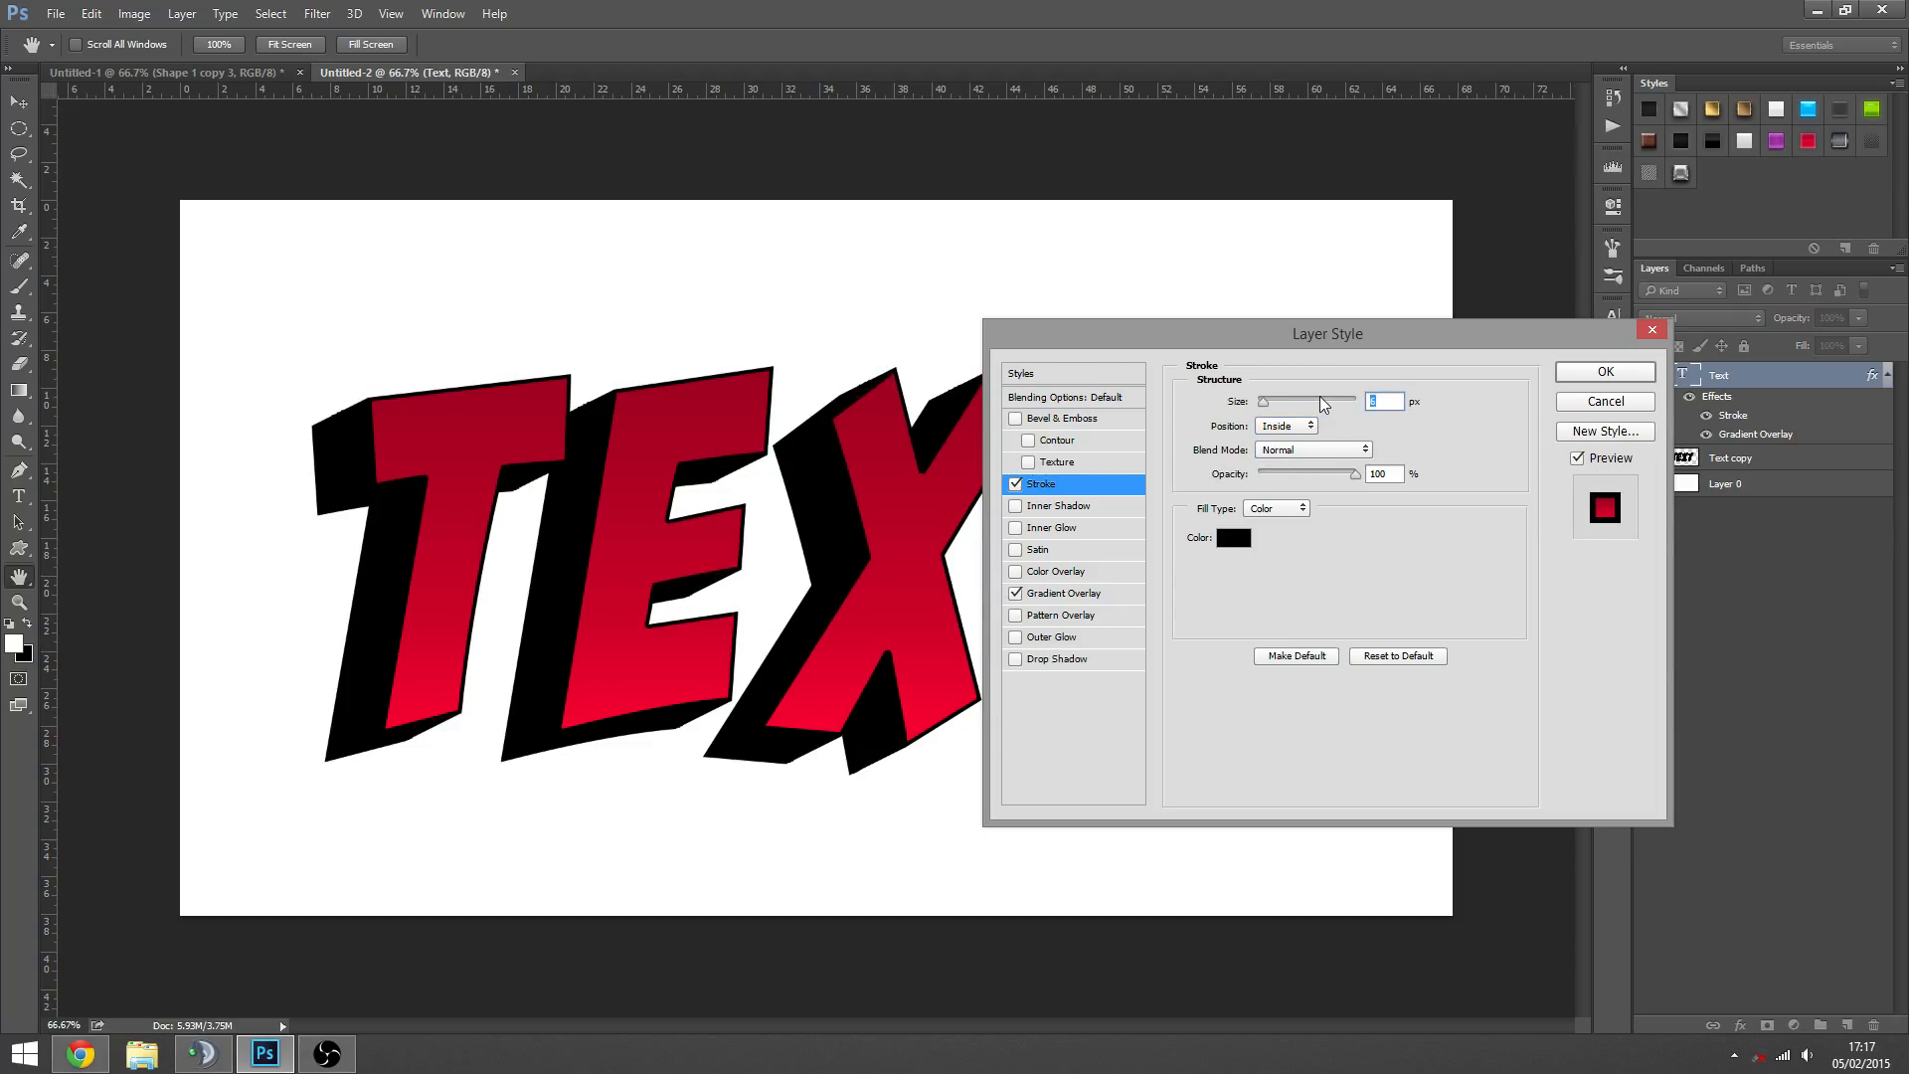
pyautogui.press('Return')
# - Examine how the inside stroke on the letters meets the edges of the black extrusion
pyautogui.press('z')
pyautogui.click(414, 409)
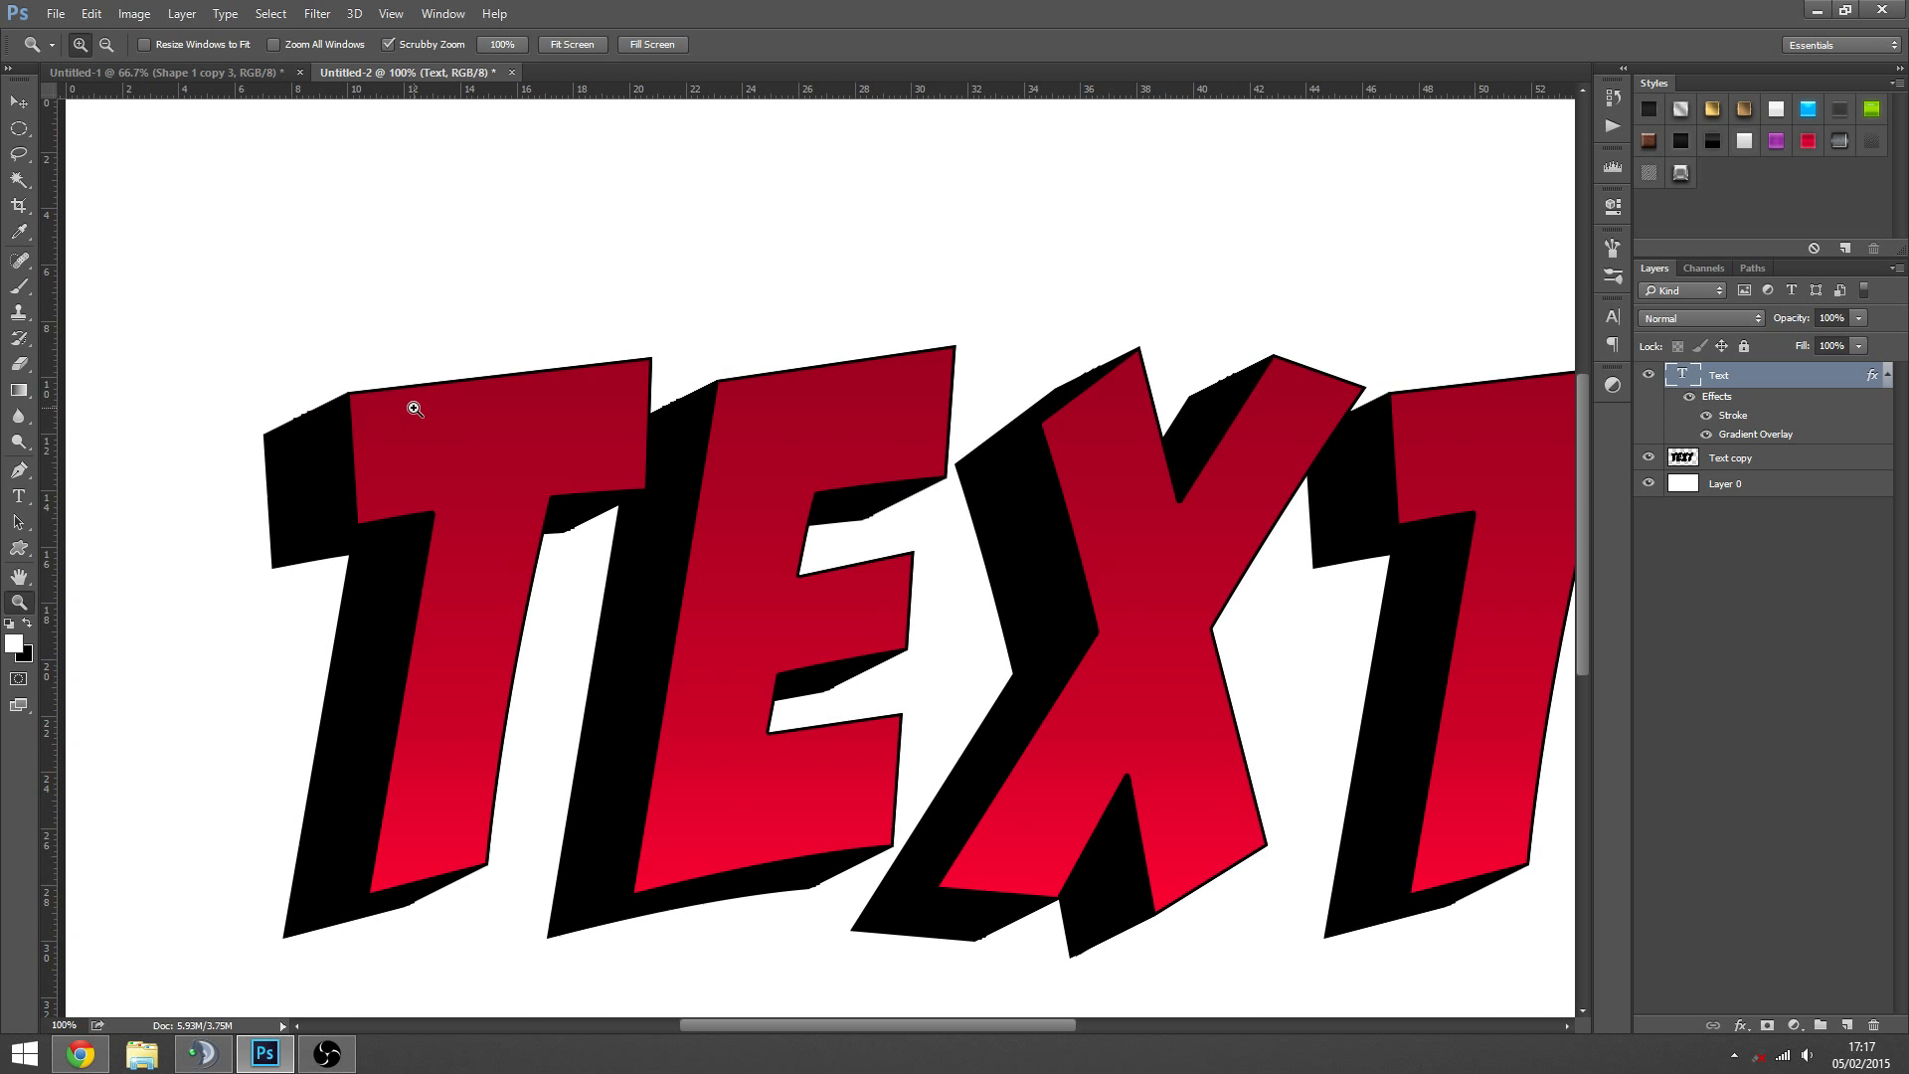
pyautogui.click(414, 408)
pyautogui.keyDown('alt'); pyautogui.click(1231, 463); pyautogui.keyUp('alt')
pyautogui.keyDown('alt'); pyautogui.click(1314, 499); pyautogui.keyUp('alt')
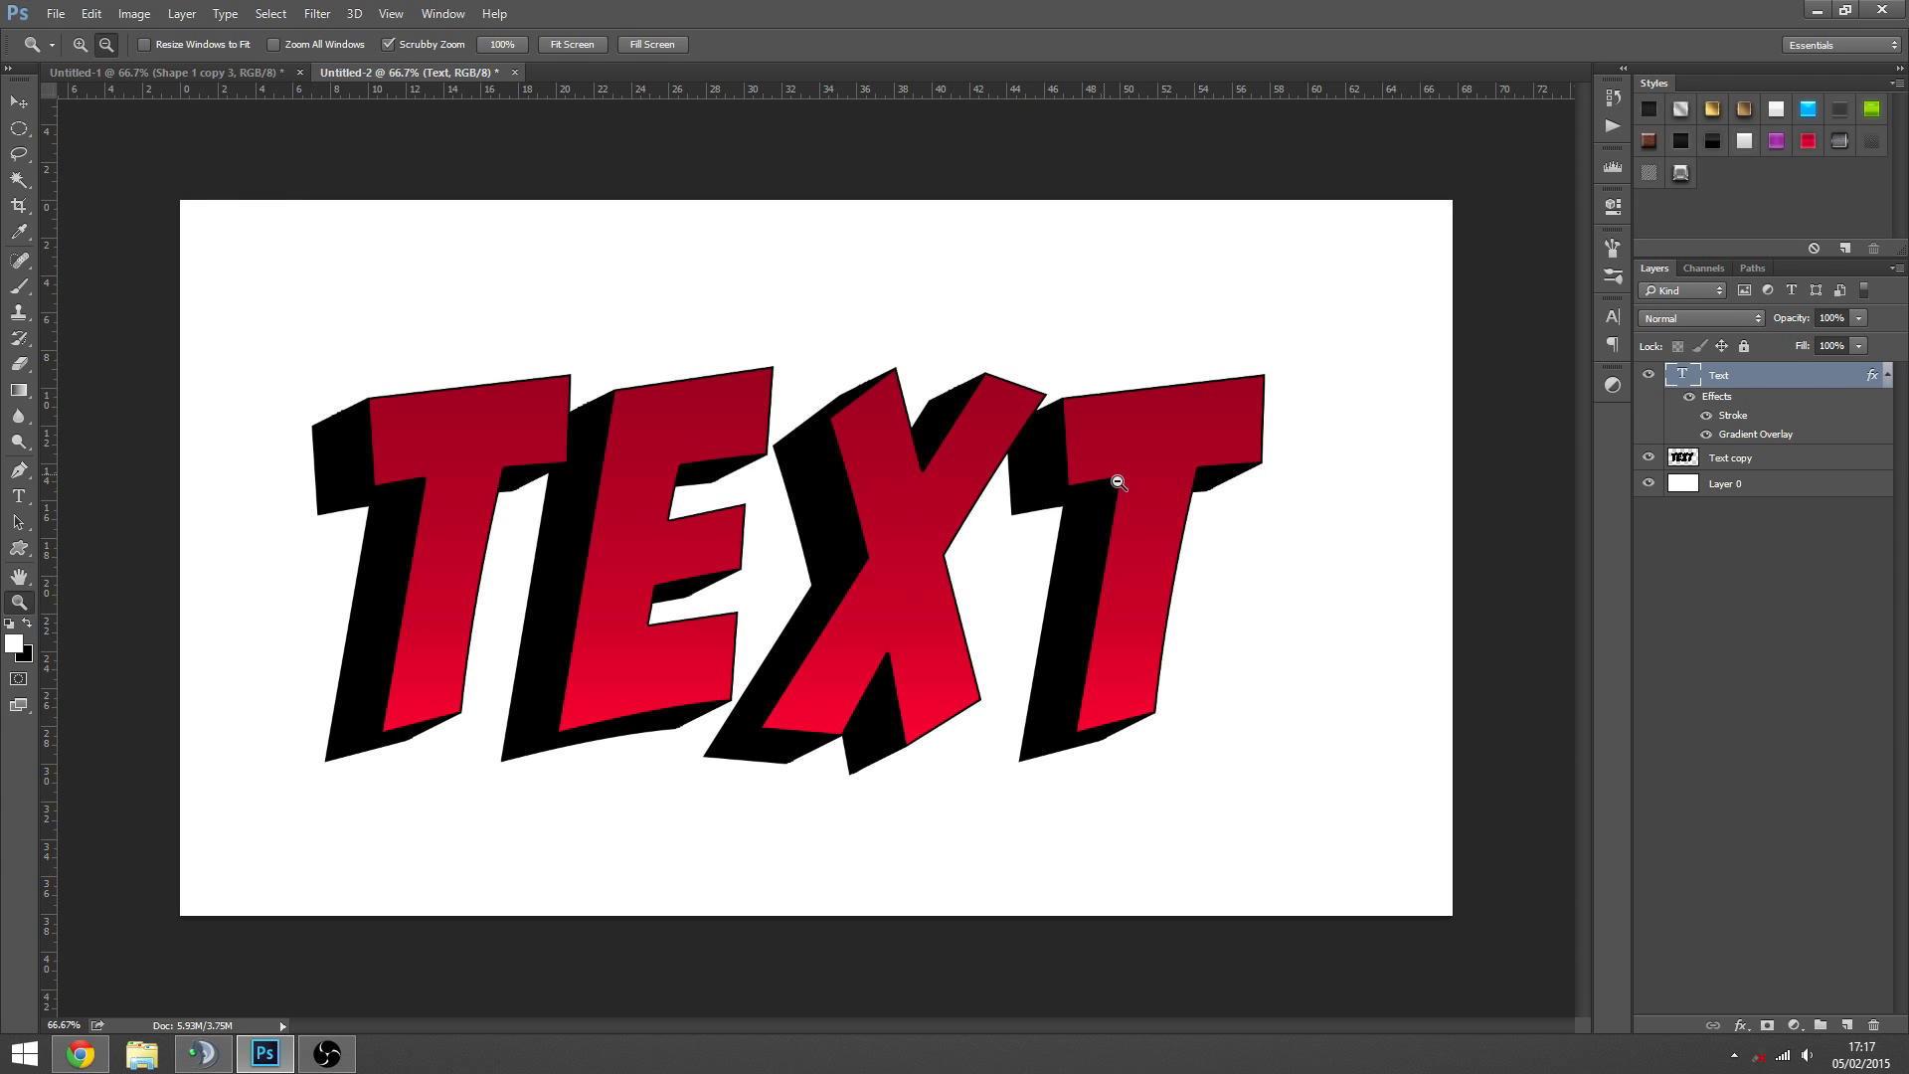
pyautogui.click(647, 545)
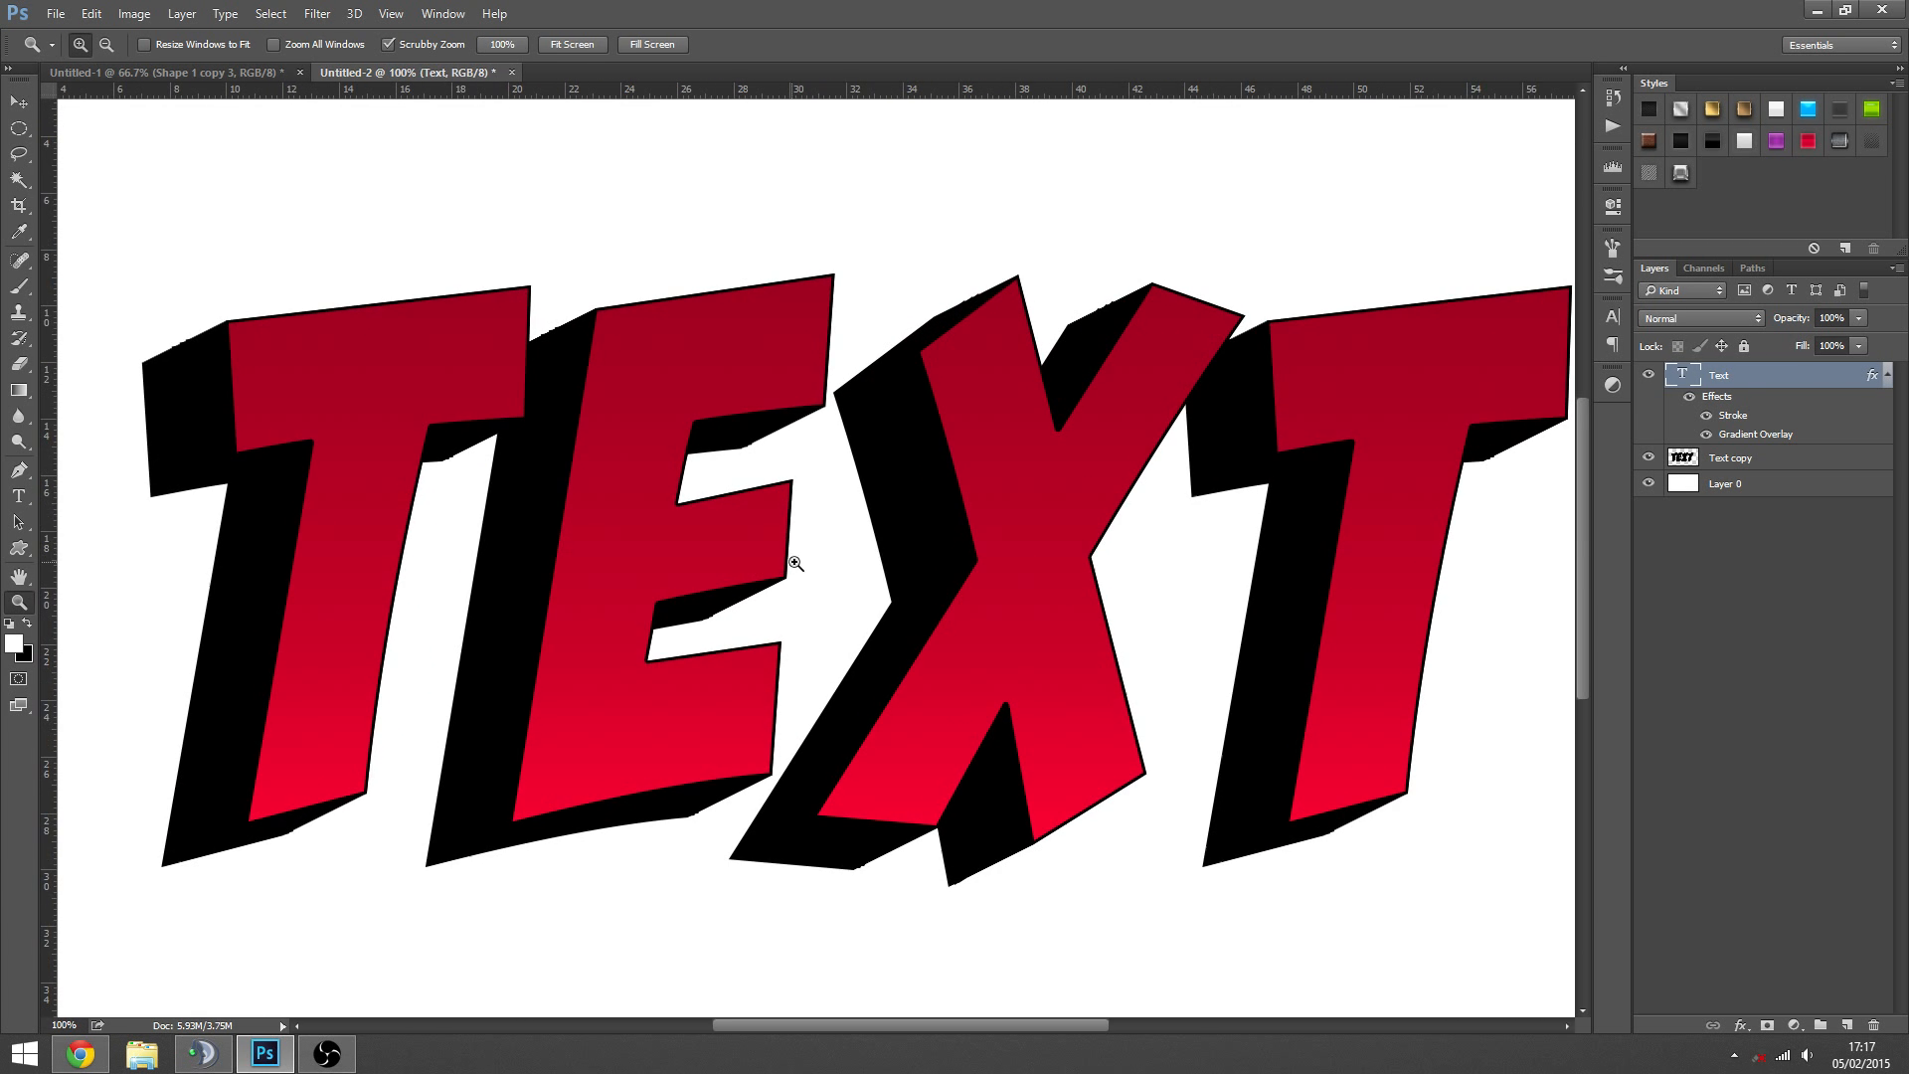
pyautogui.keyDown('alt'); pyautogui.click(807, 549); pyautogui.keyUp('alt')
pyautogui.click(773, 558)
pyautogui.rightClick(1780, 376)
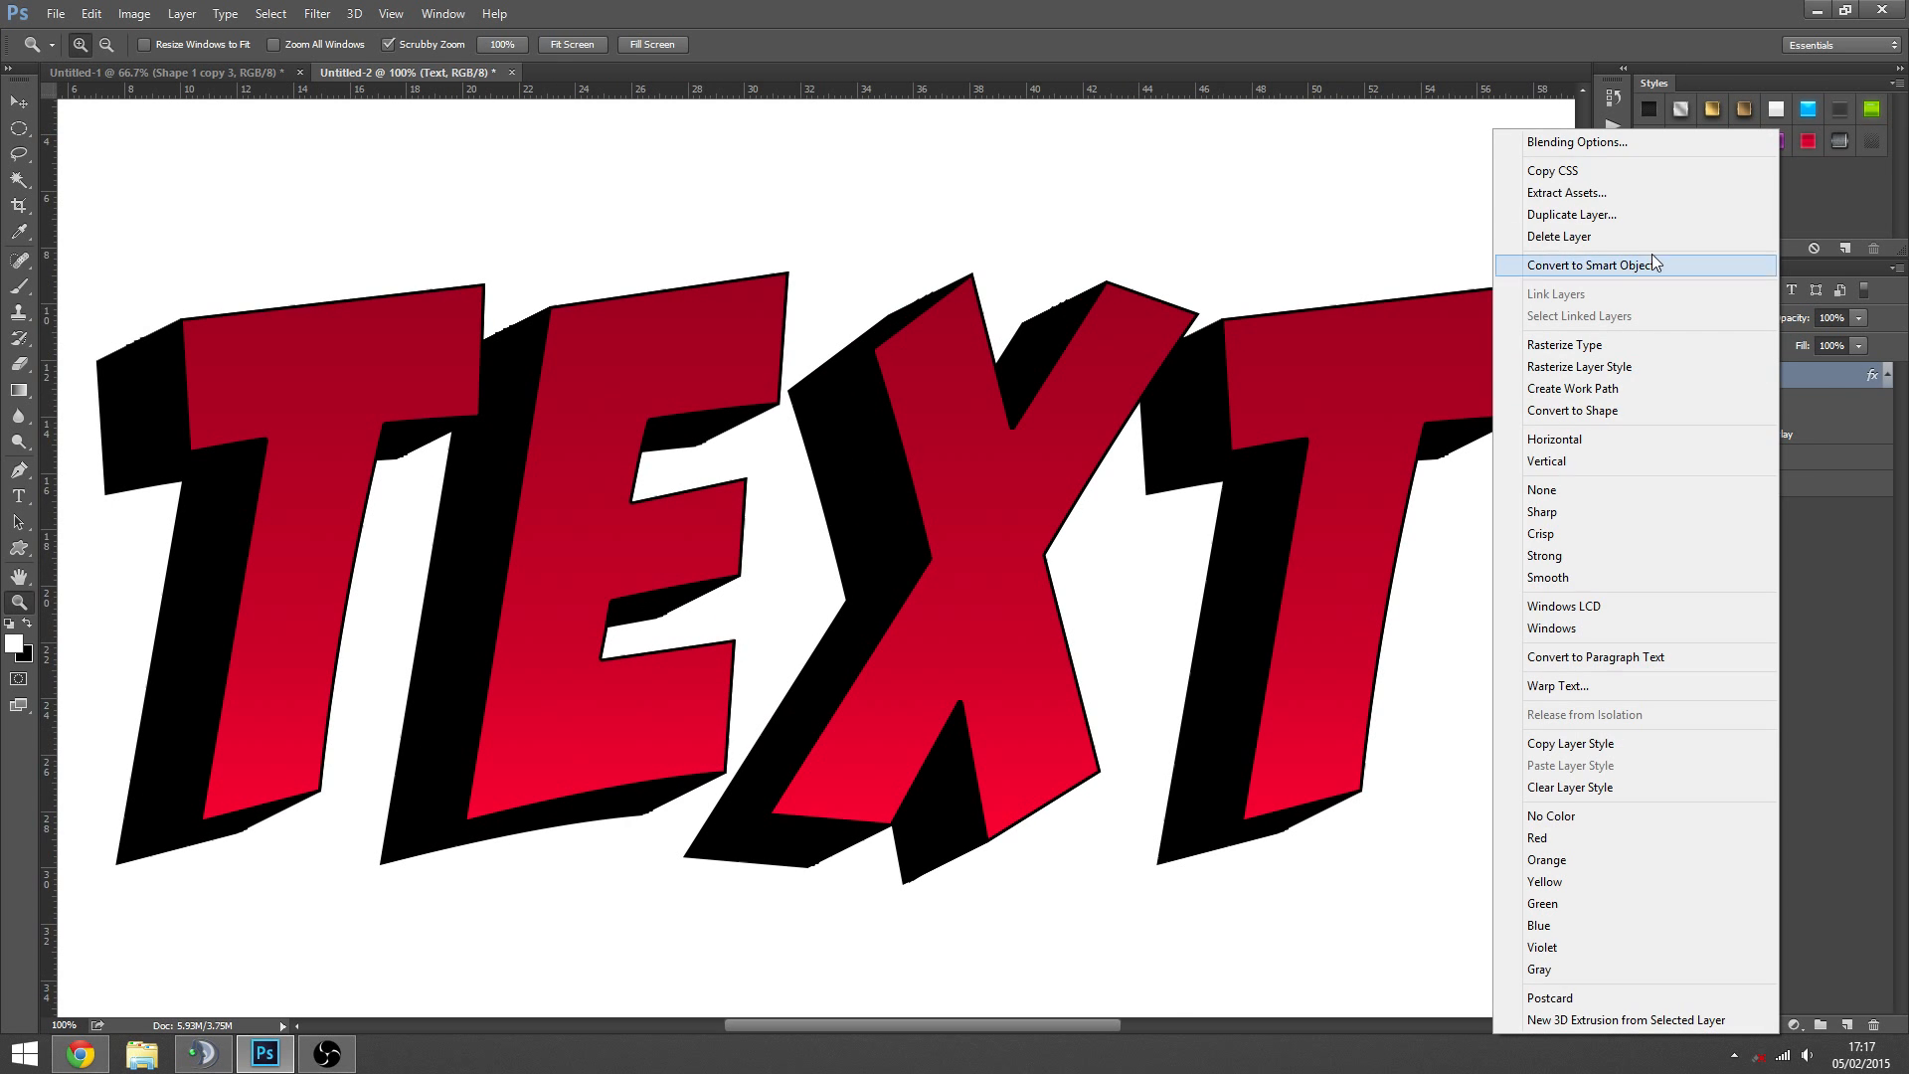
pyautogui.click(1551, 140)
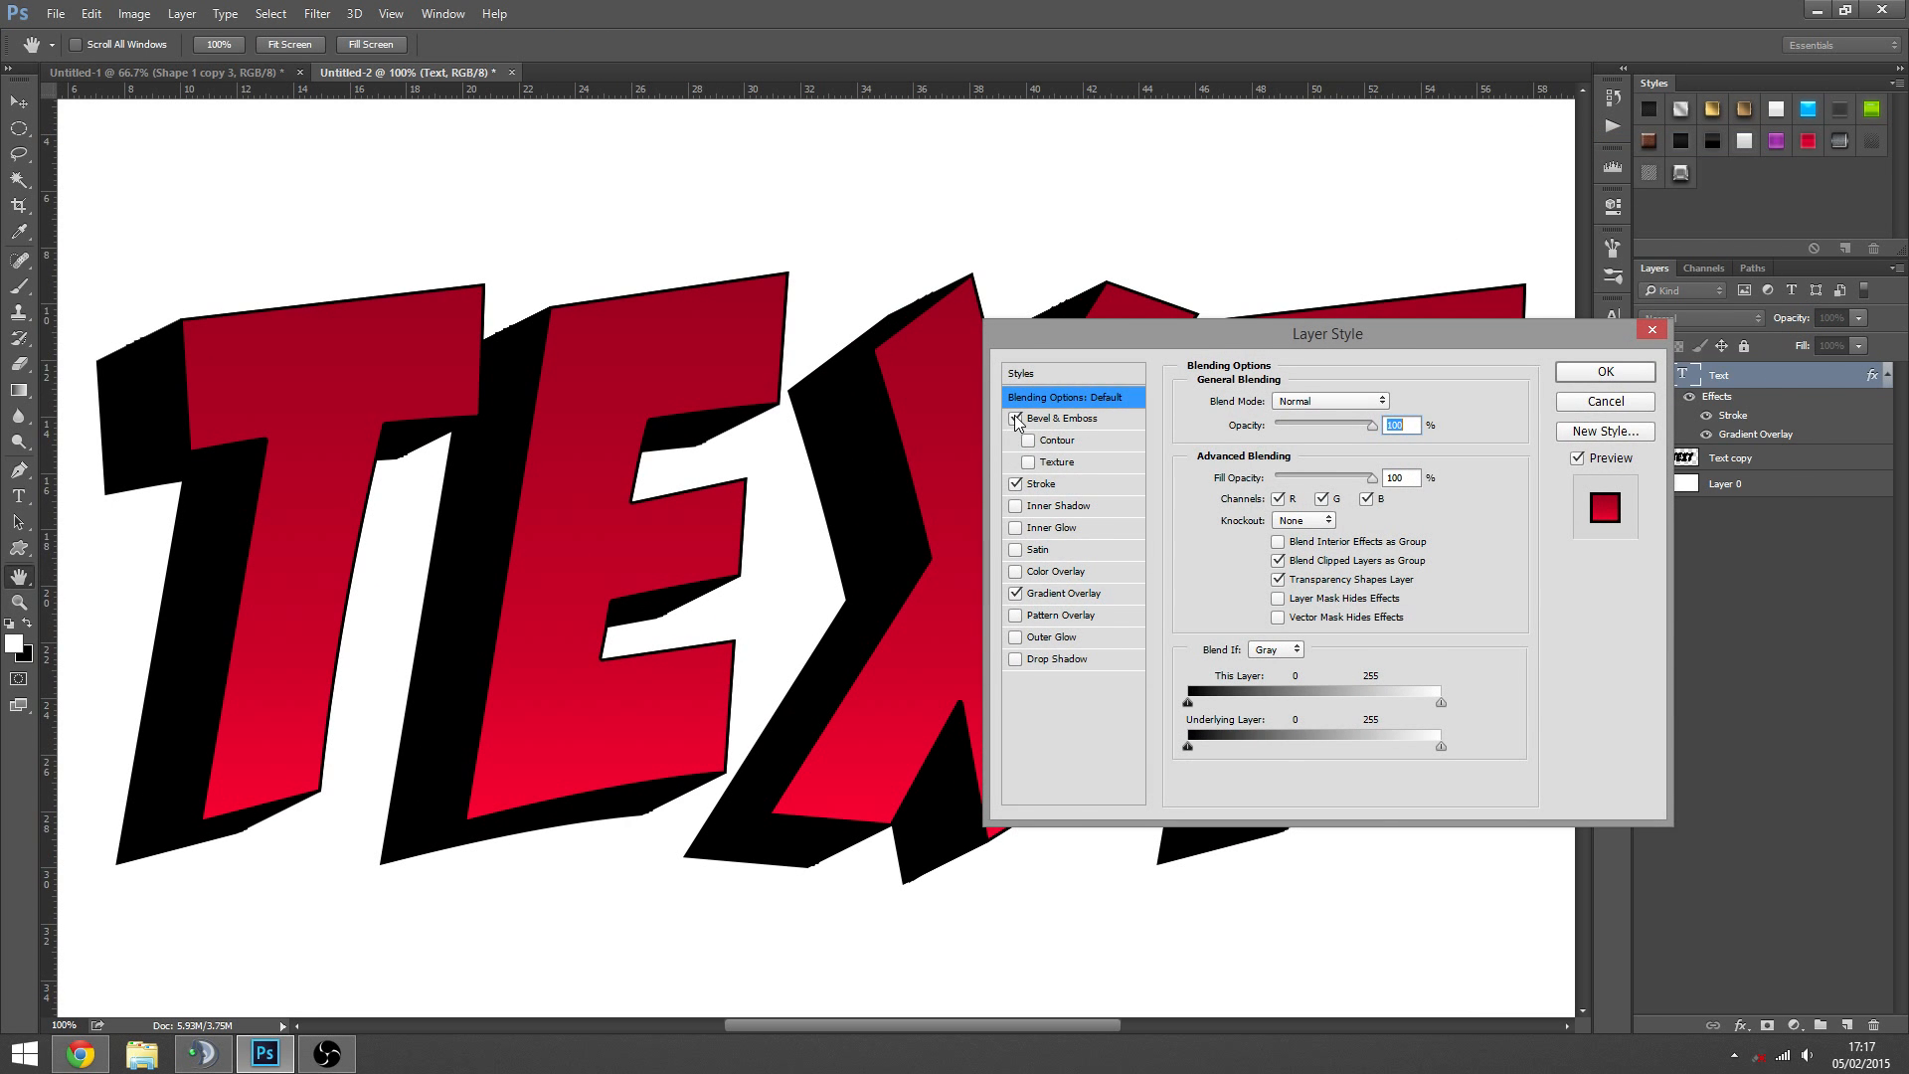
pyautogui.click(1015, 418)
pyautogui.moveTo(1276, 448); pyautogui.dragTo(1274, 500)
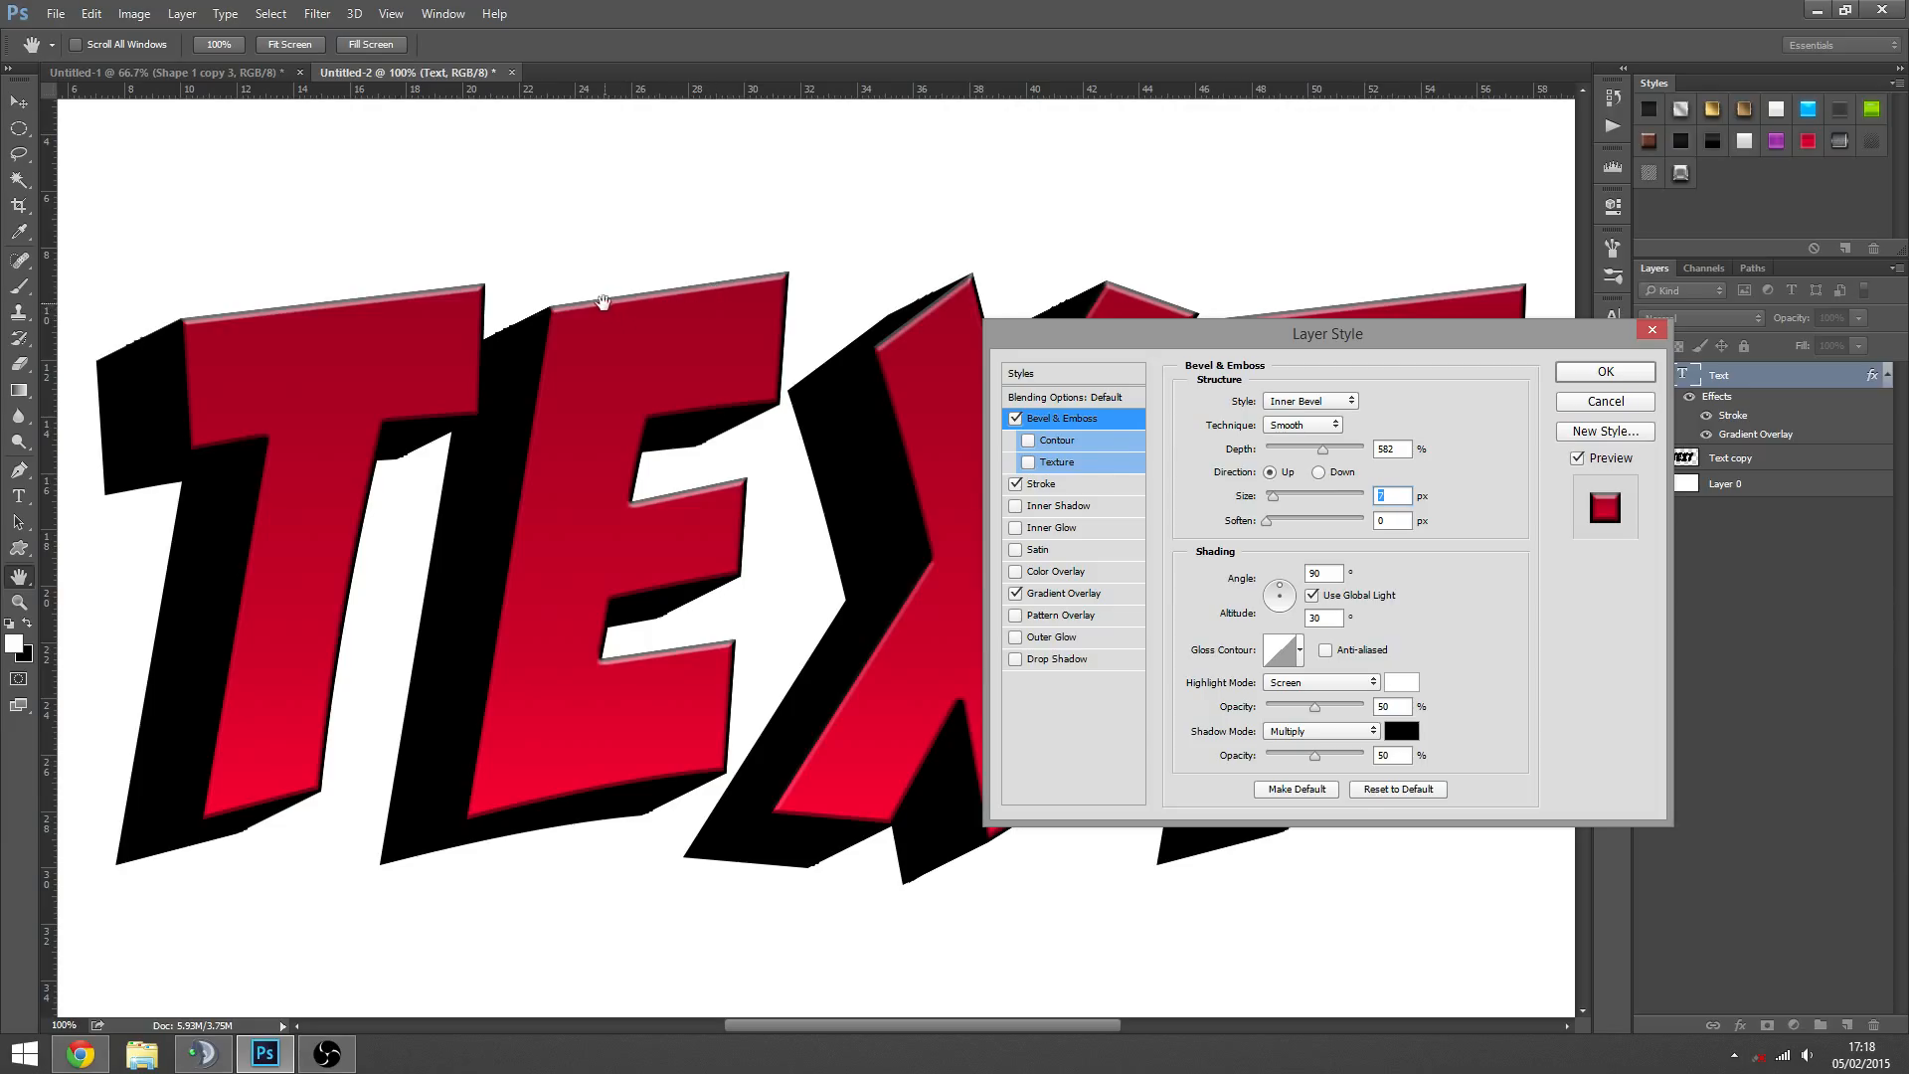
pyautogui.moveTo(1274, 495); pyautogui.dragTo(1275, 495)
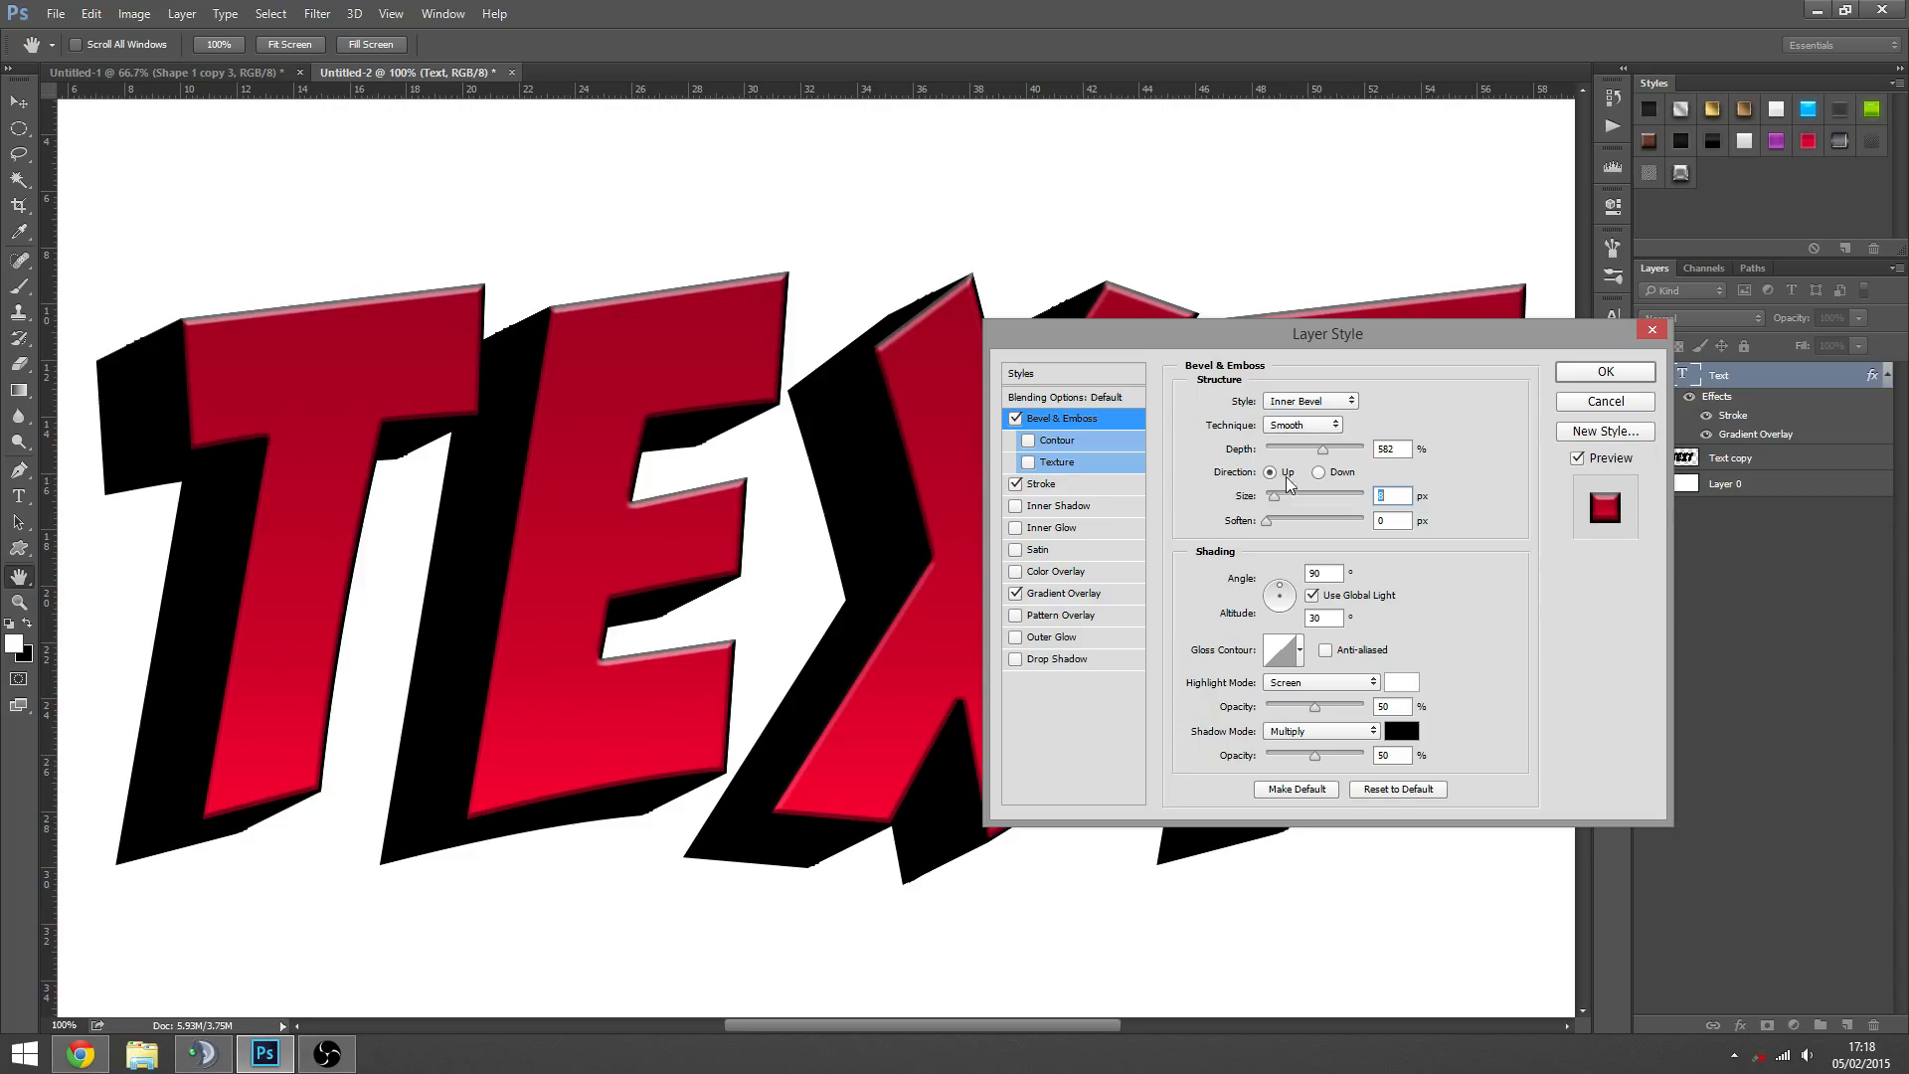
pyautogui.click(1298, 427)
pyautogui.click(1298, 427)
pyautogui.moveTo(1274, 495); pyautogui.dragTo(1273, 495)
pyautogui.moveTo(1396, 329); pyautogui.dragTo(1370, 356)
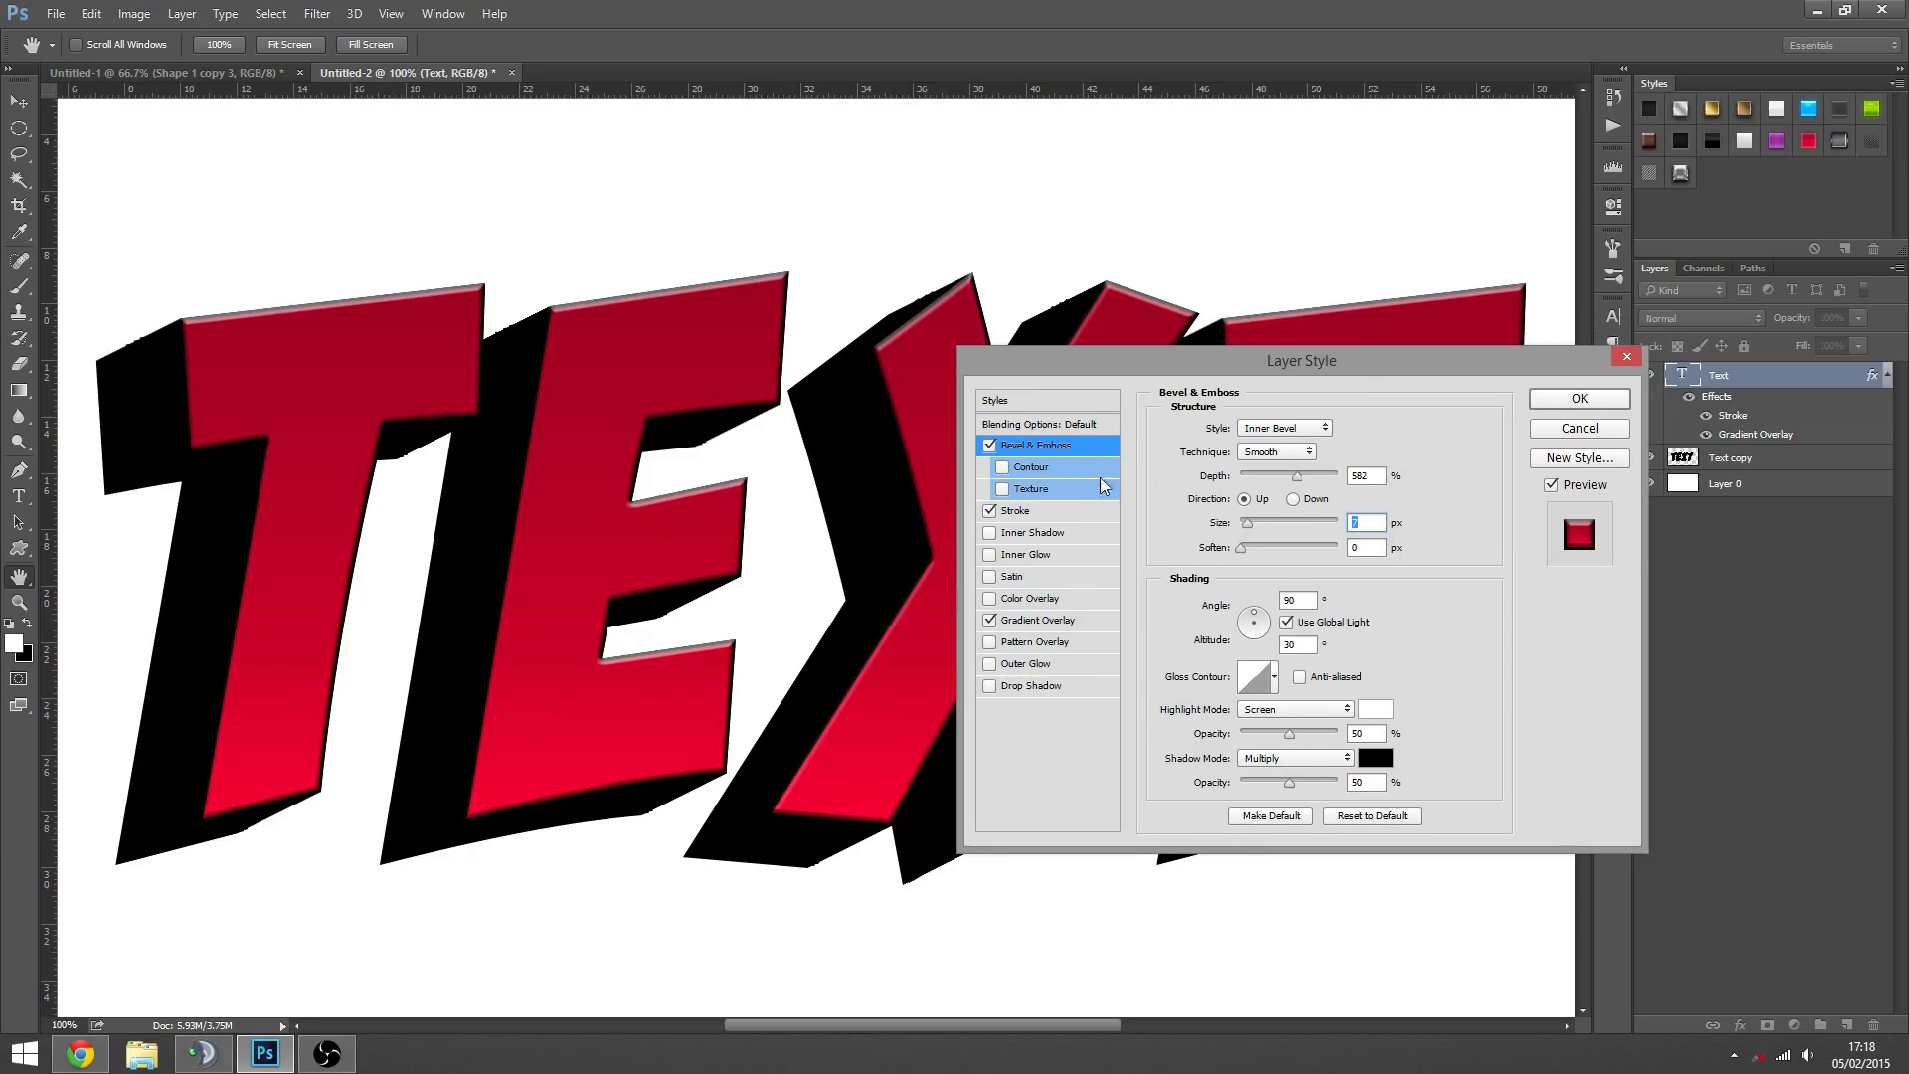
pyautogui.moveTo(1288, 735); pyautogui.dragTo(1295, 735)
pyautogui.moveTo(1271, 479); pyautogui.dragTo(1290, 477)
pyautogui.click(1310, 427)
pyautogui.click(1482, 459)
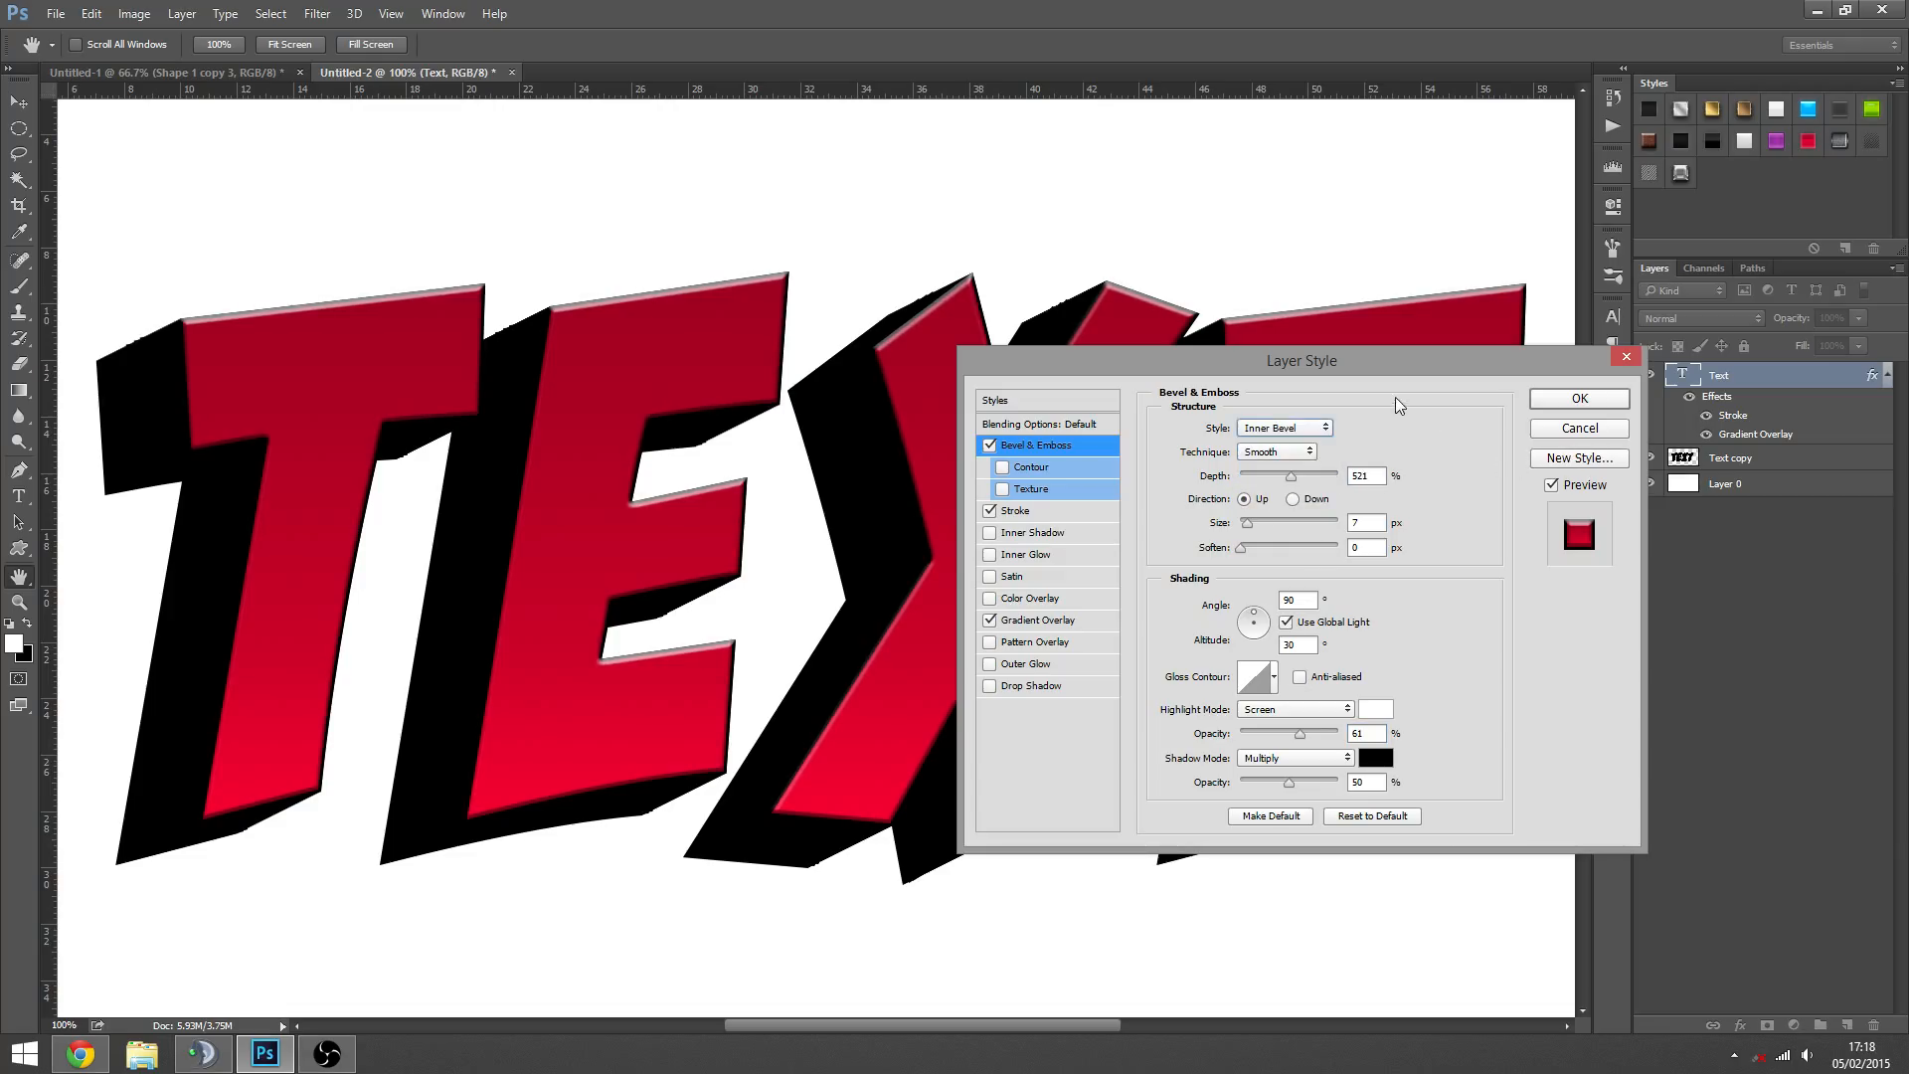
pyautogui.moveTo(1450, 367); pyautogui.dragTo(1492, 399)
pyautogui.click(1586, 457)
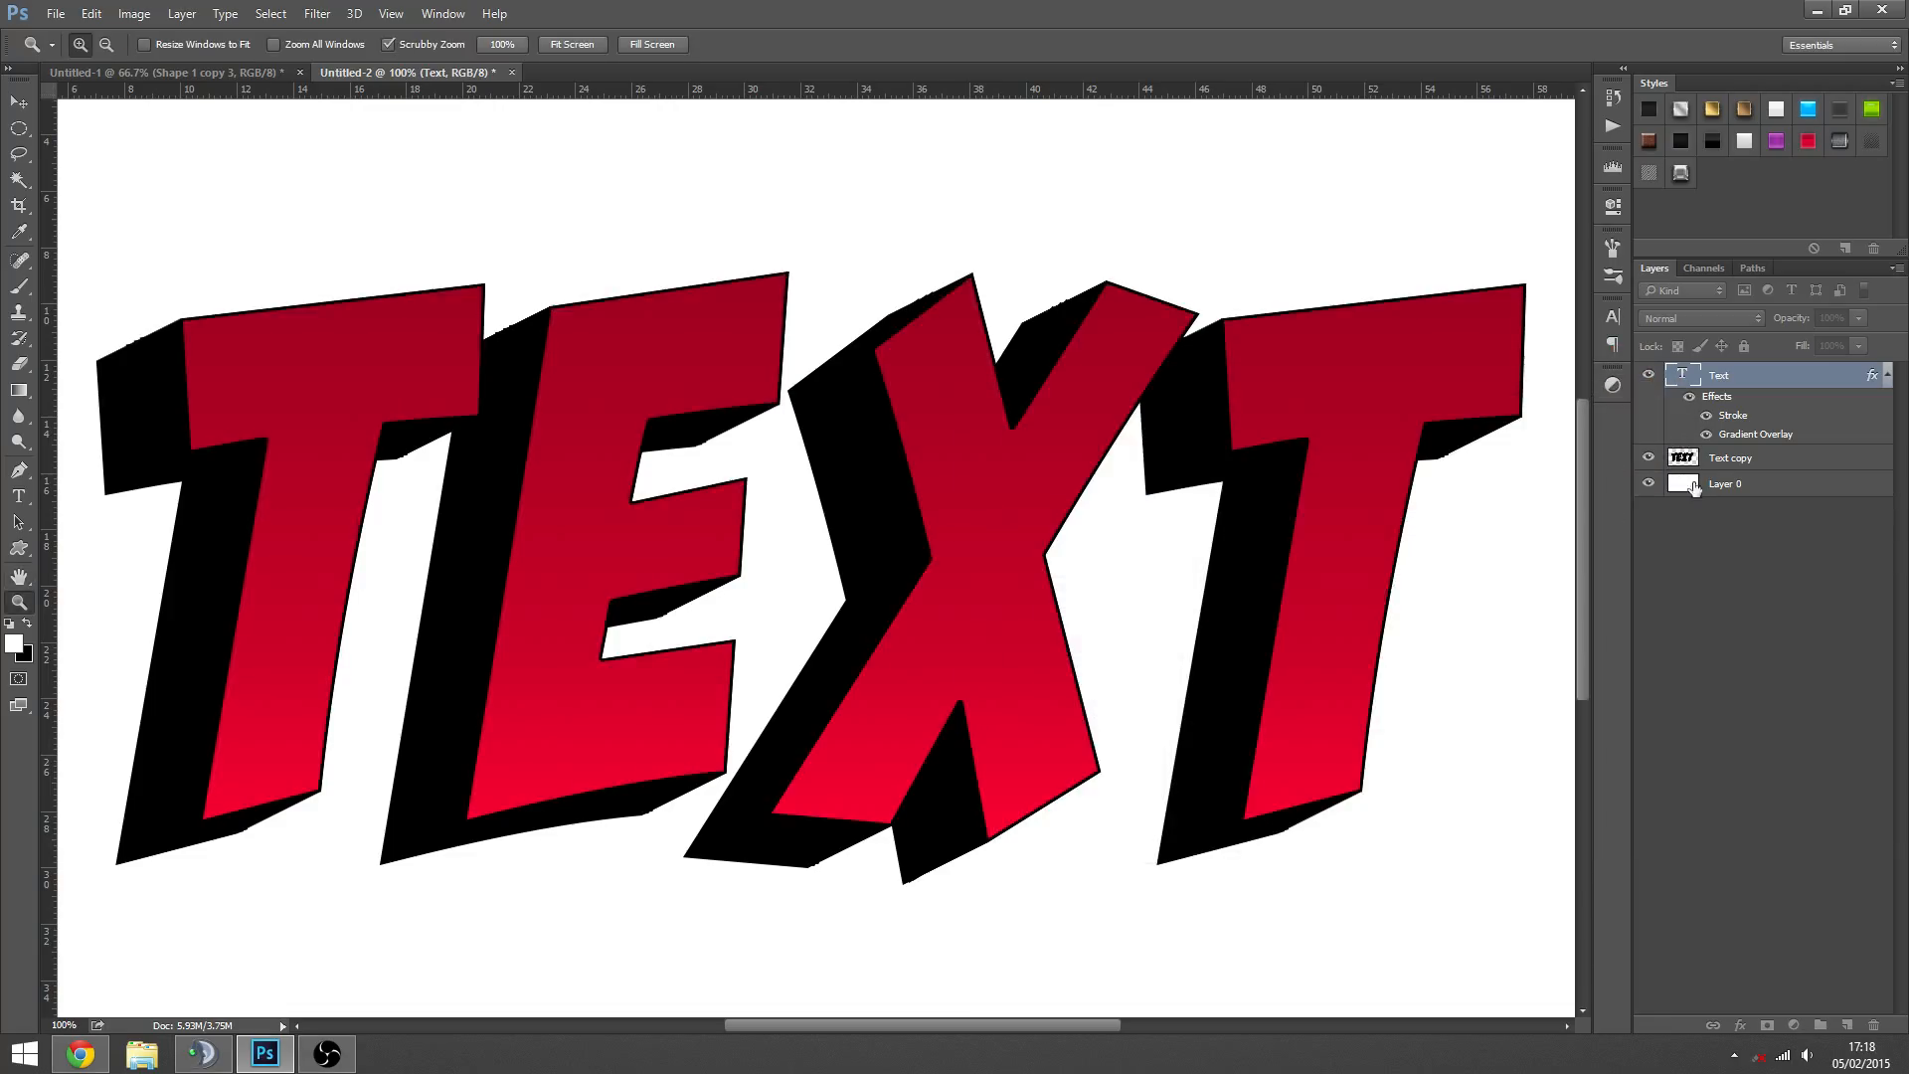
# - Add a light grey linear Gradient Overlay at 90° and 100% scale to the Text copy extrusion layer
pyautogui.click(1810, 527)
pyautogui.moveTo(1152, 520); pyautogui.dragTo(727, 569)
pyautogui.click(727, 569)
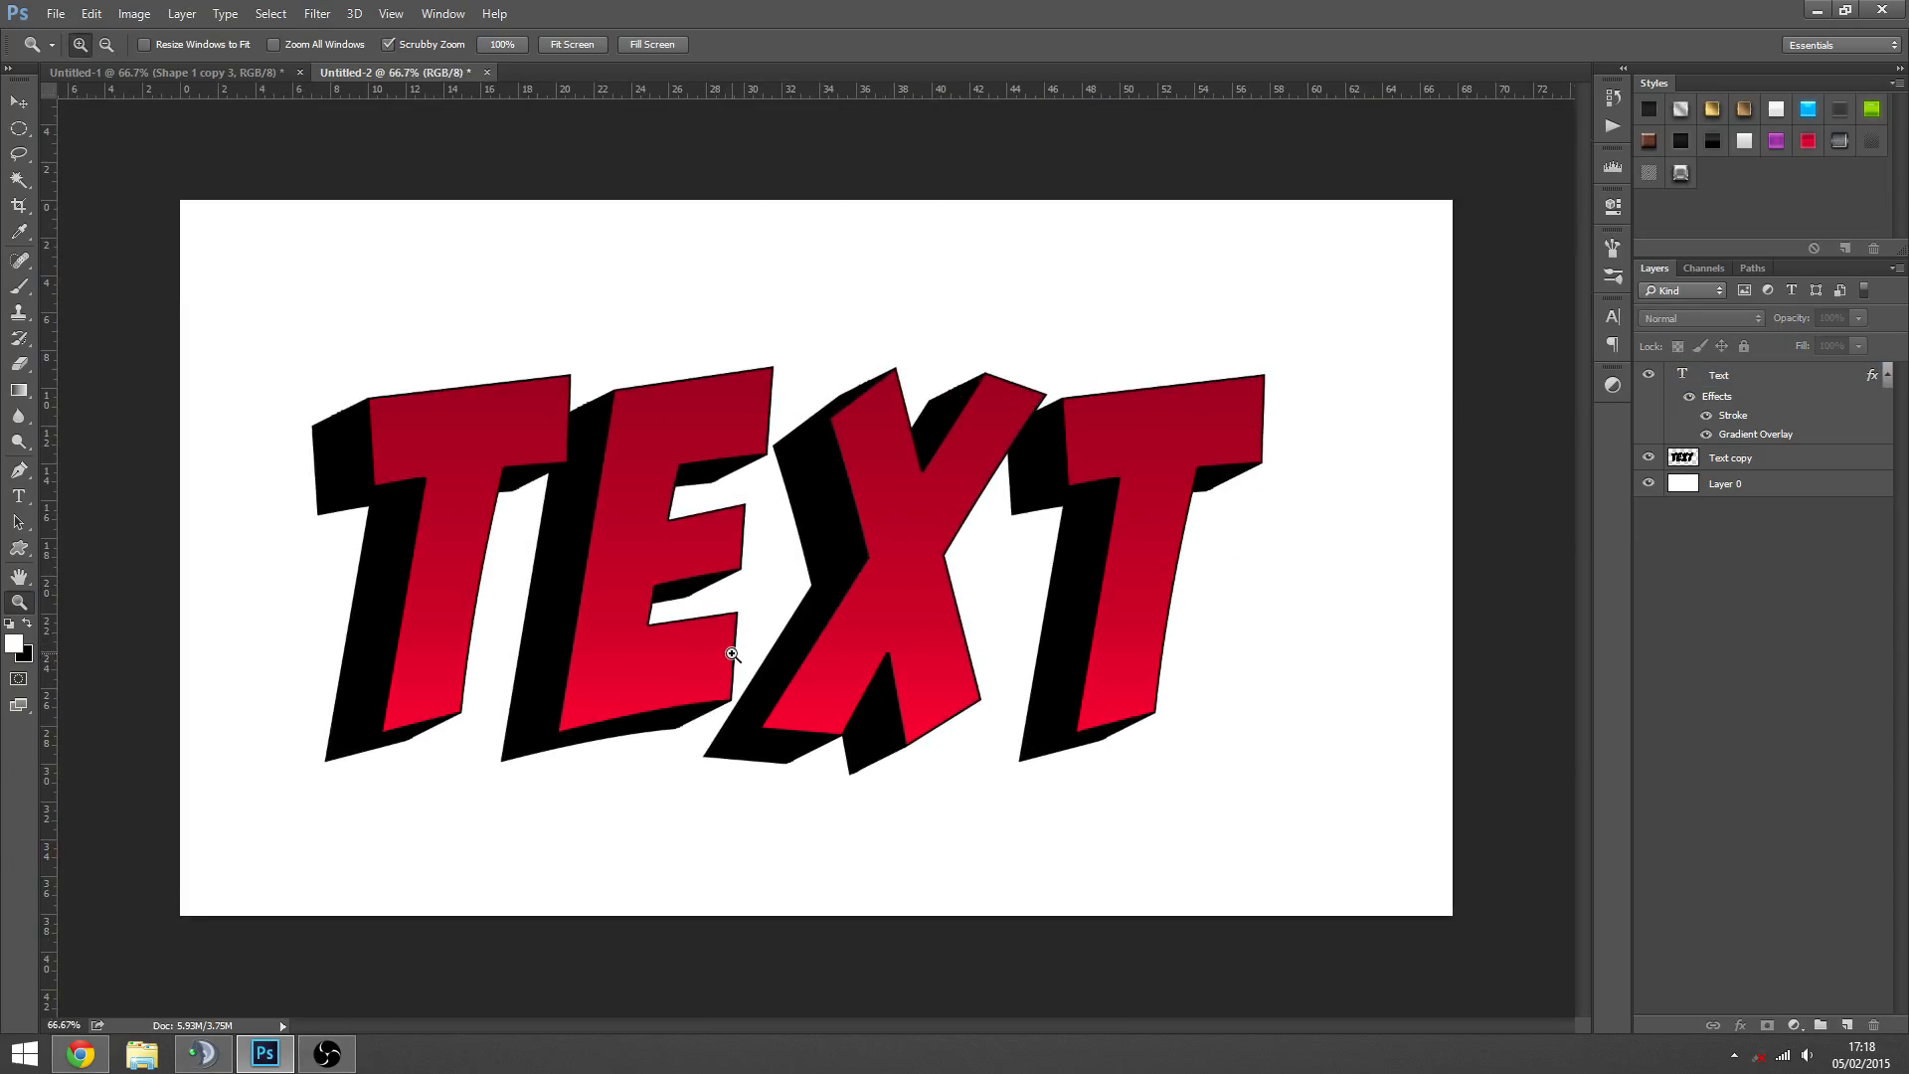
pyautogui.rightClick(1735, 466)
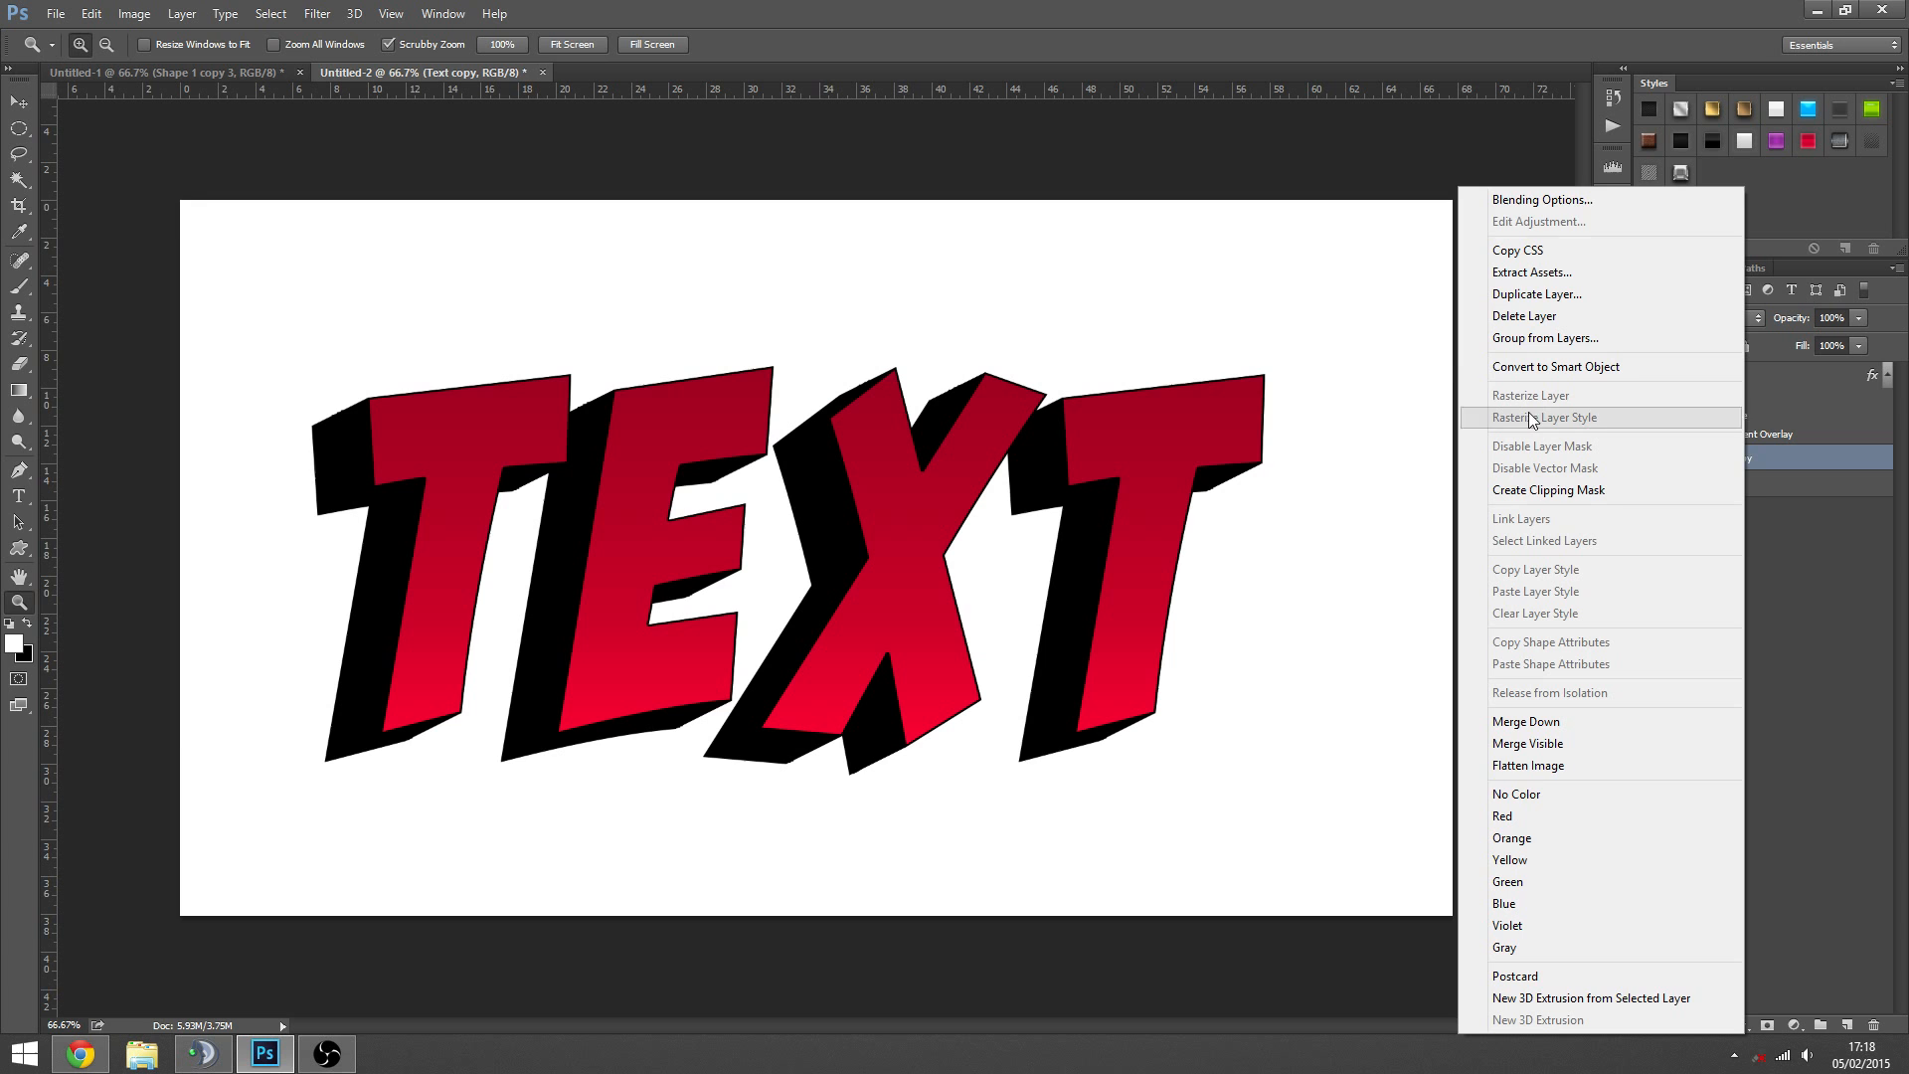
pyautogui.click(1512, 204)
pyautogui.moveTo(1190, 391); pyautogui.dragTo(1313, 379)
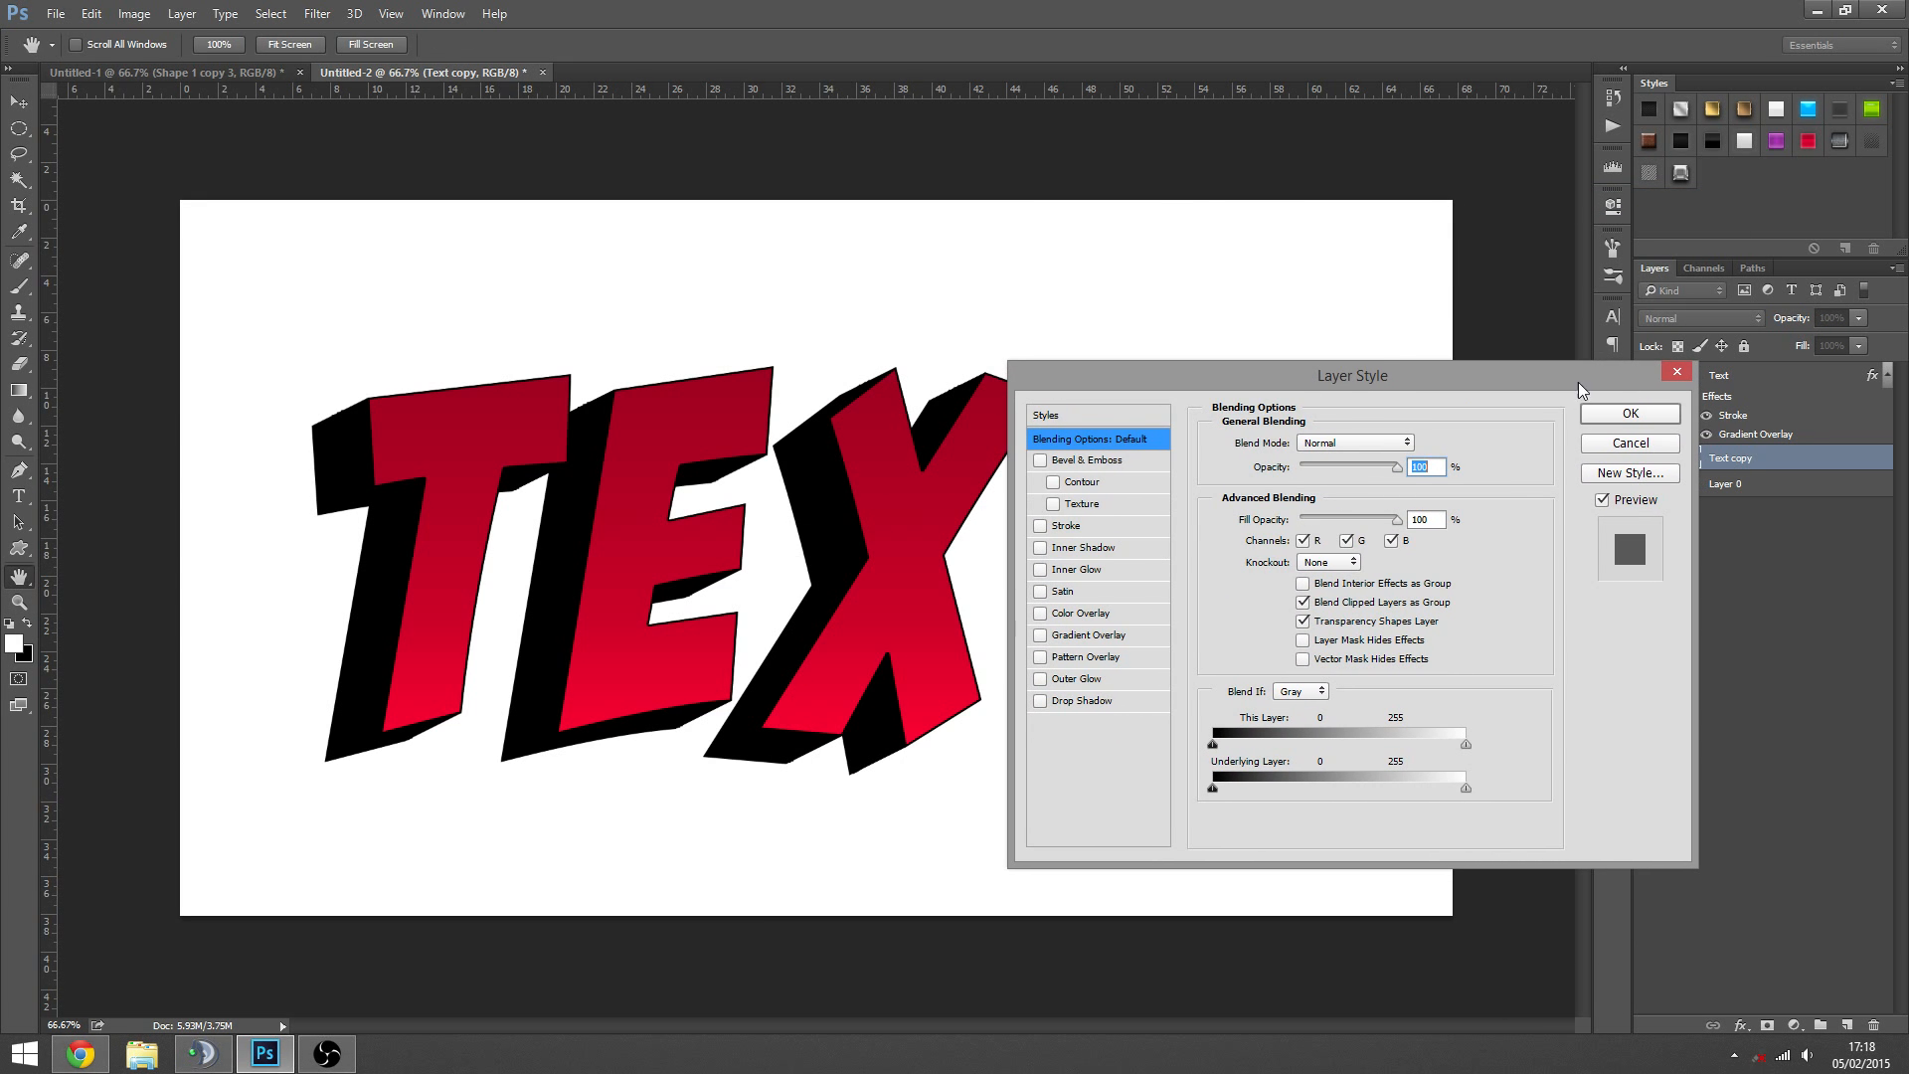
pyautogui.moveTo(1578, 382); pyautogui.dragTo(1587, 355)
pyautogui.click(1050, 609)
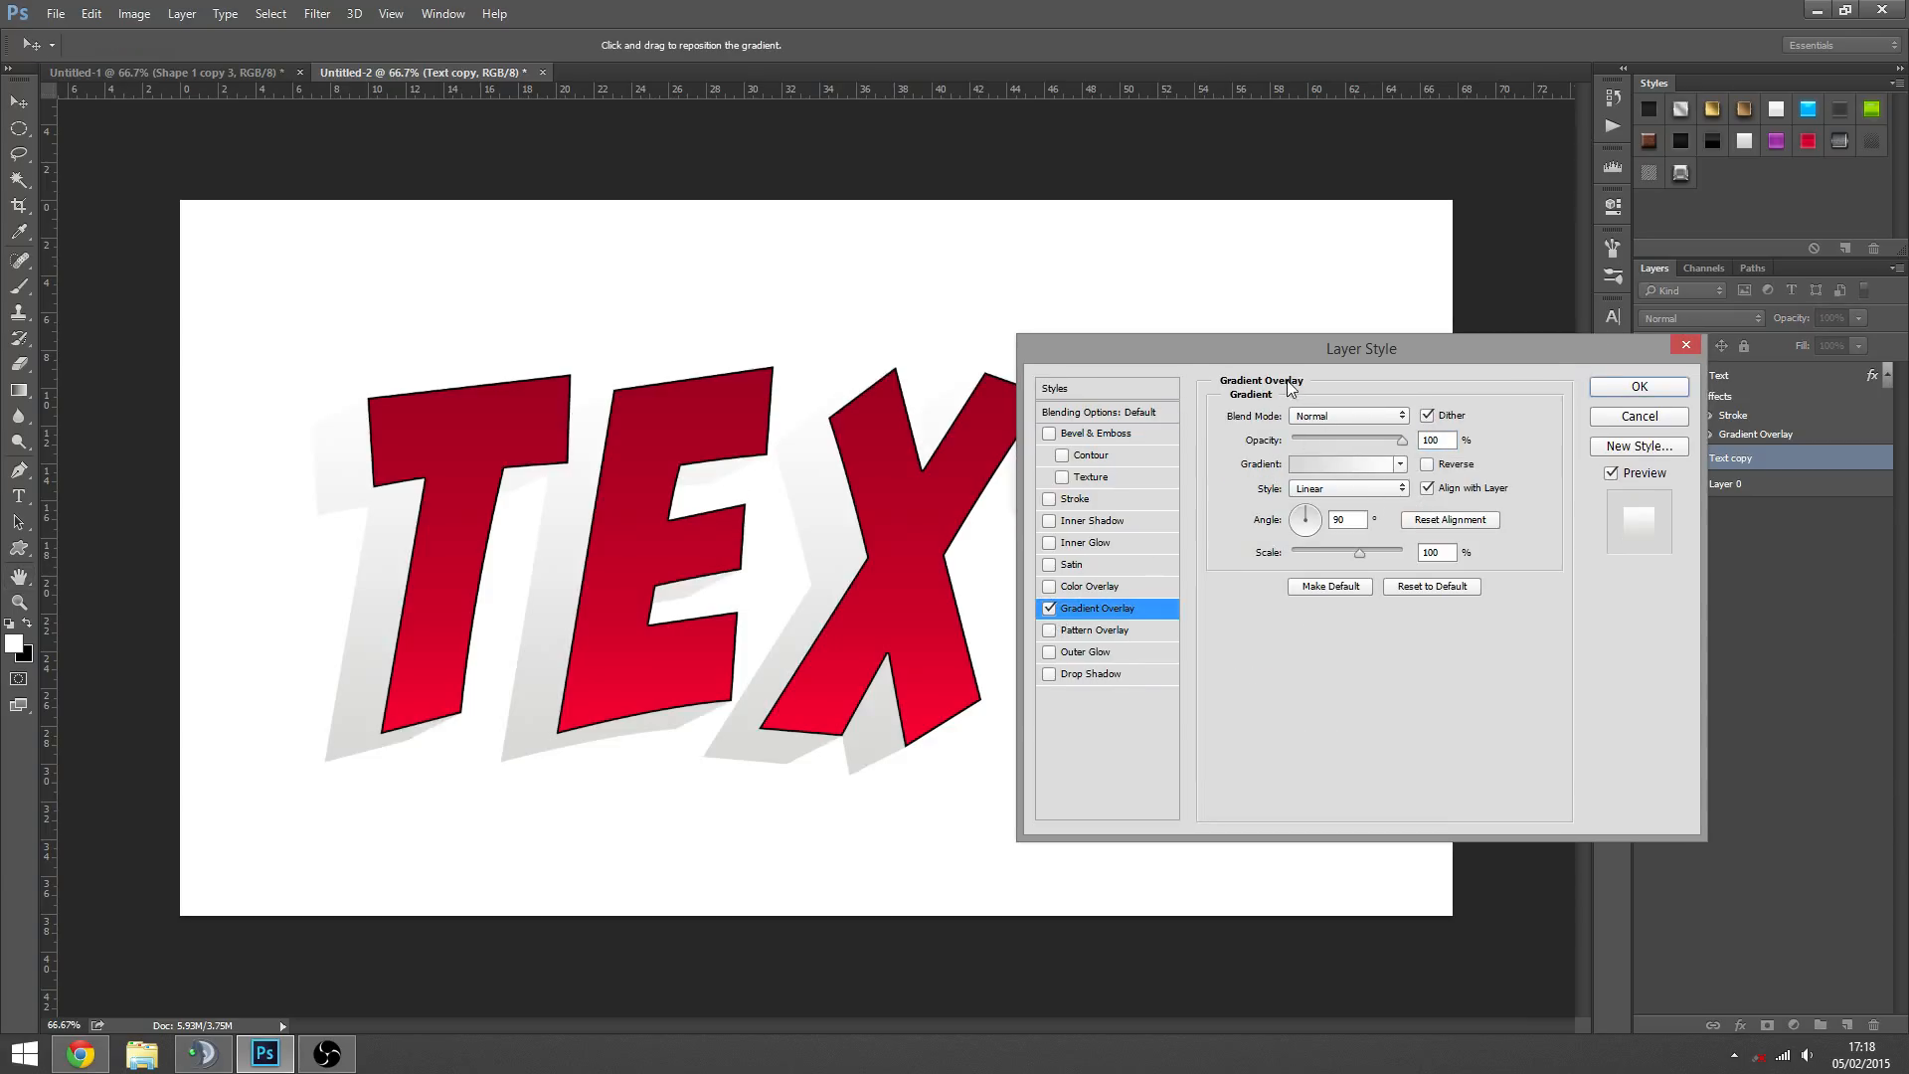
pyautogui.moveTo(1306, 350); pyautogui.dragTo(1184, 416)
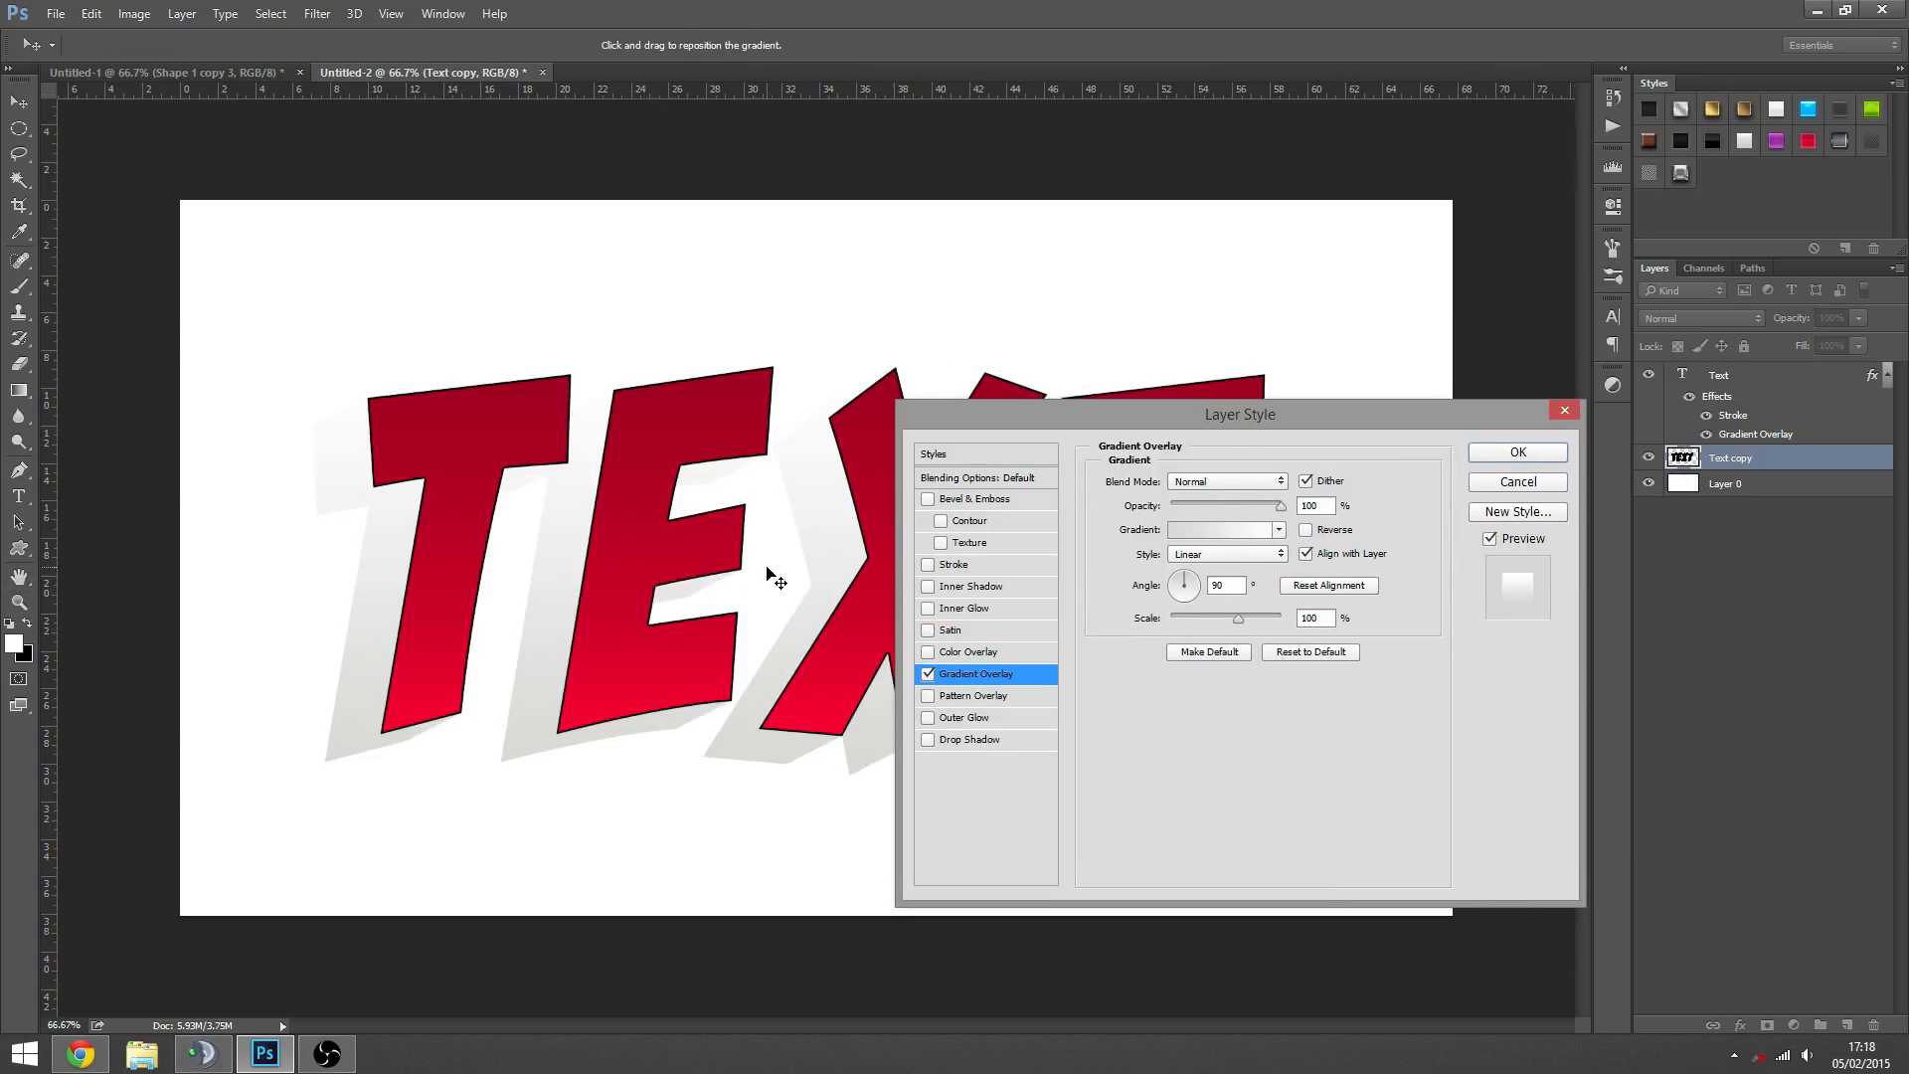
pyautogui.moveTo(1088, 885); pyautogui.dragTo(1487, 282)
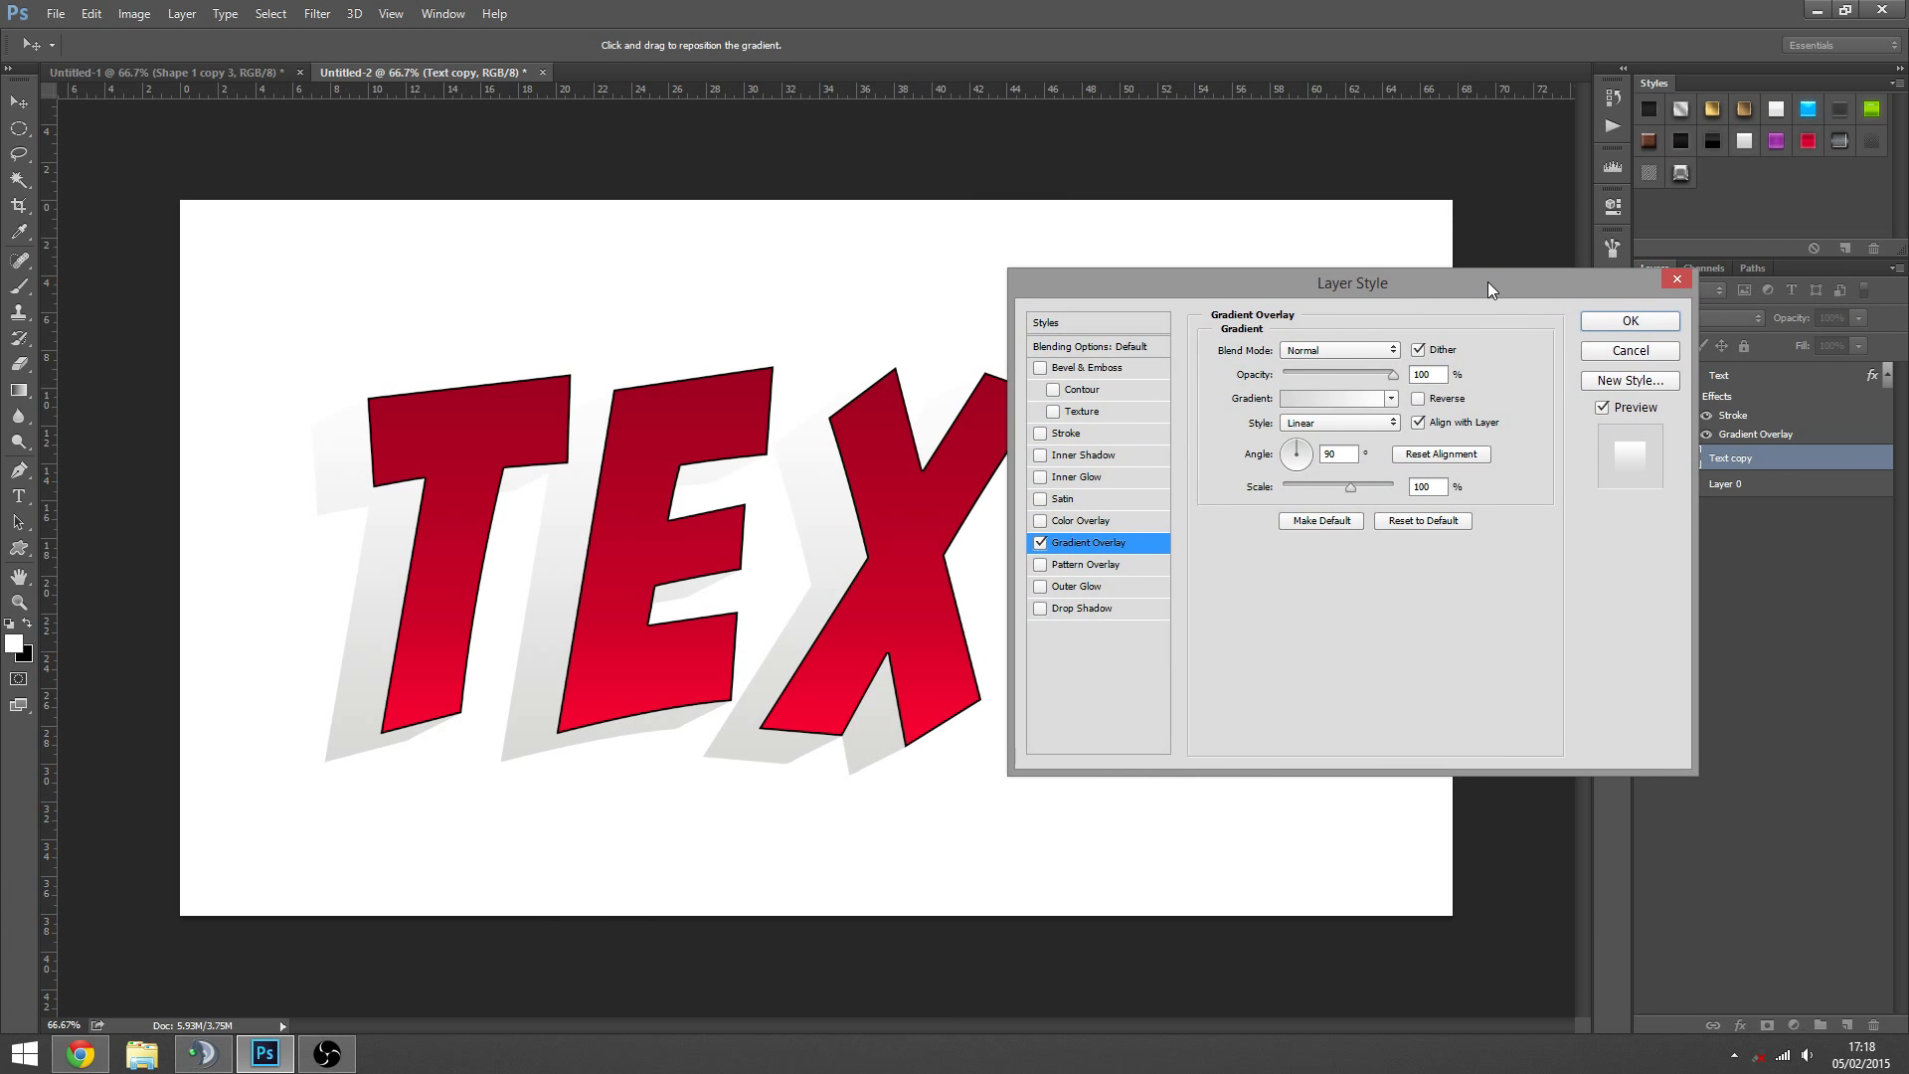
pyautogui.click(1631, 321)
# - Try a near-white preset for the Text layer's Gradient Overlay with its Stroke turned off
pyautogui.doubleClick(1752, 434)
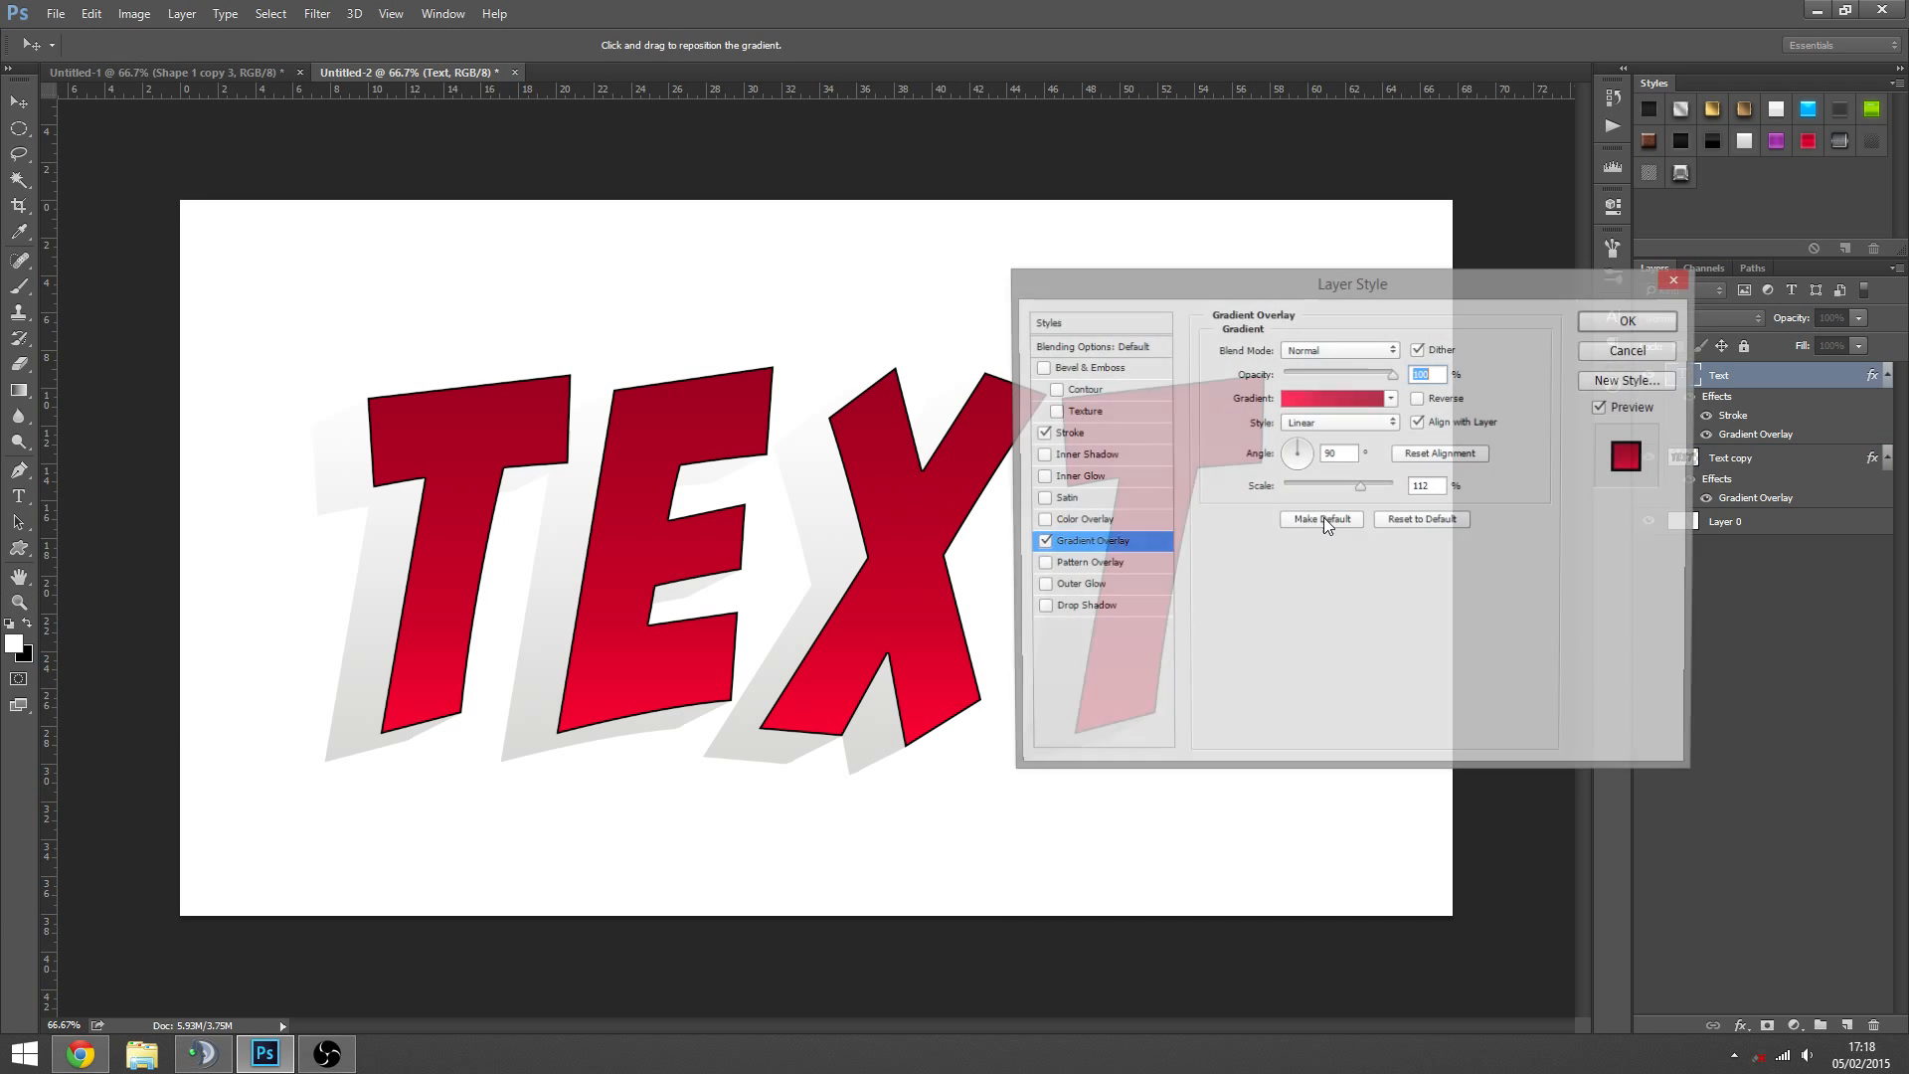
pyautogui.click(1339, 399)
pyautogui.click(1368, 397)
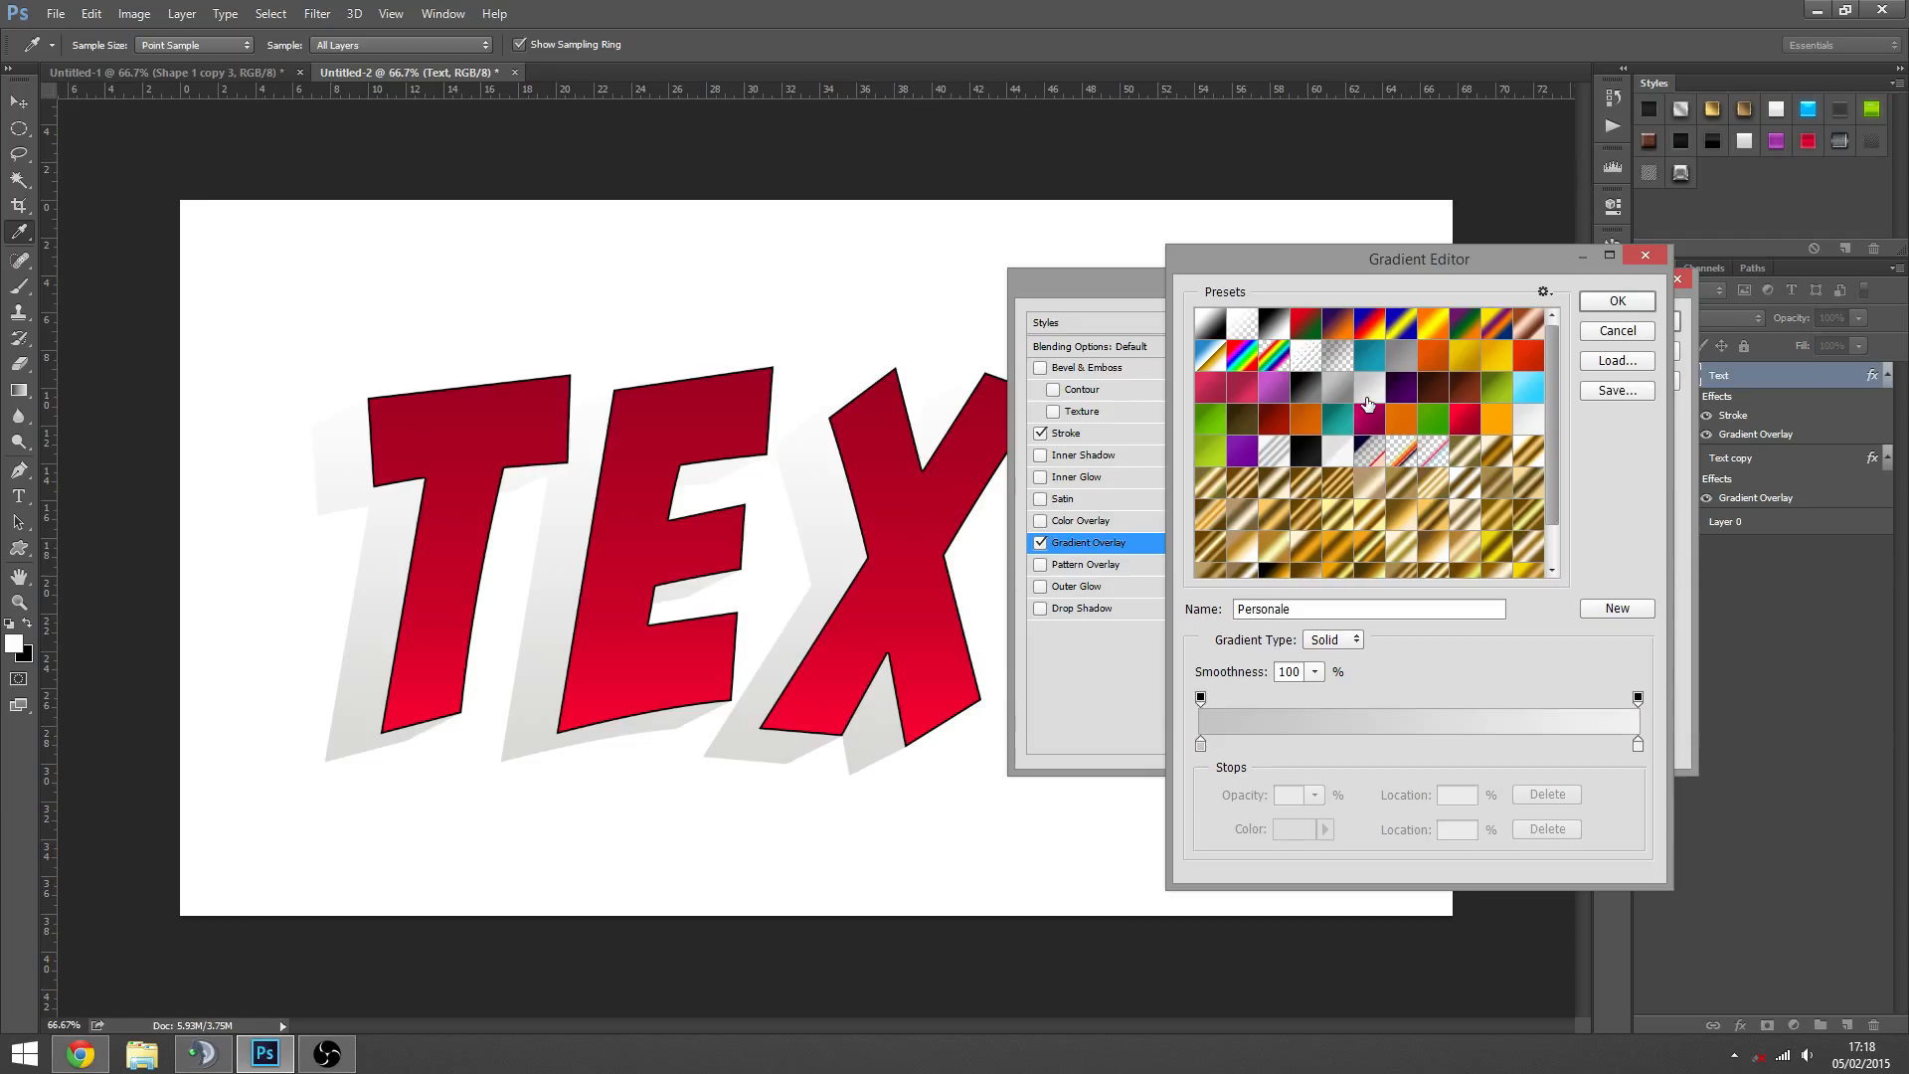
pyautogui.click(1529, 421)
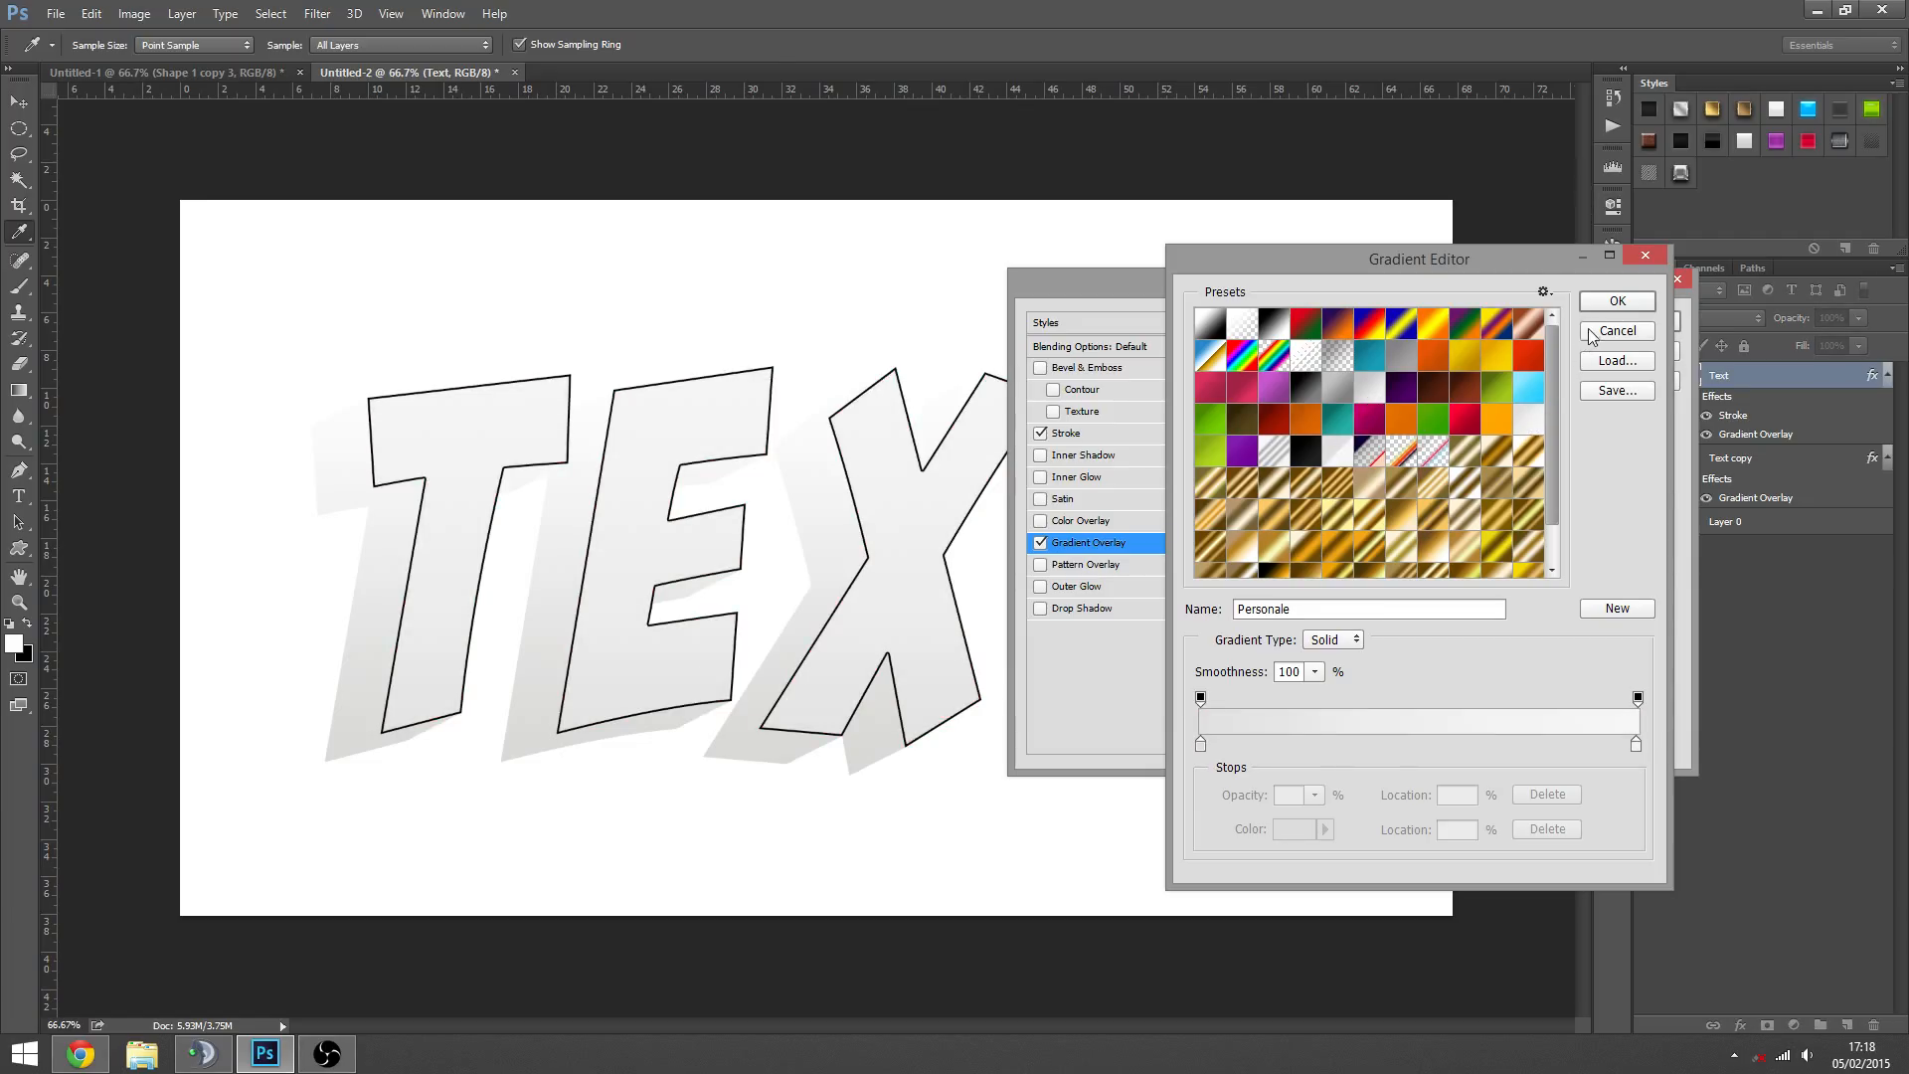
pyautogui.click(1618, 301)
pyautogui.click(1041, 434)
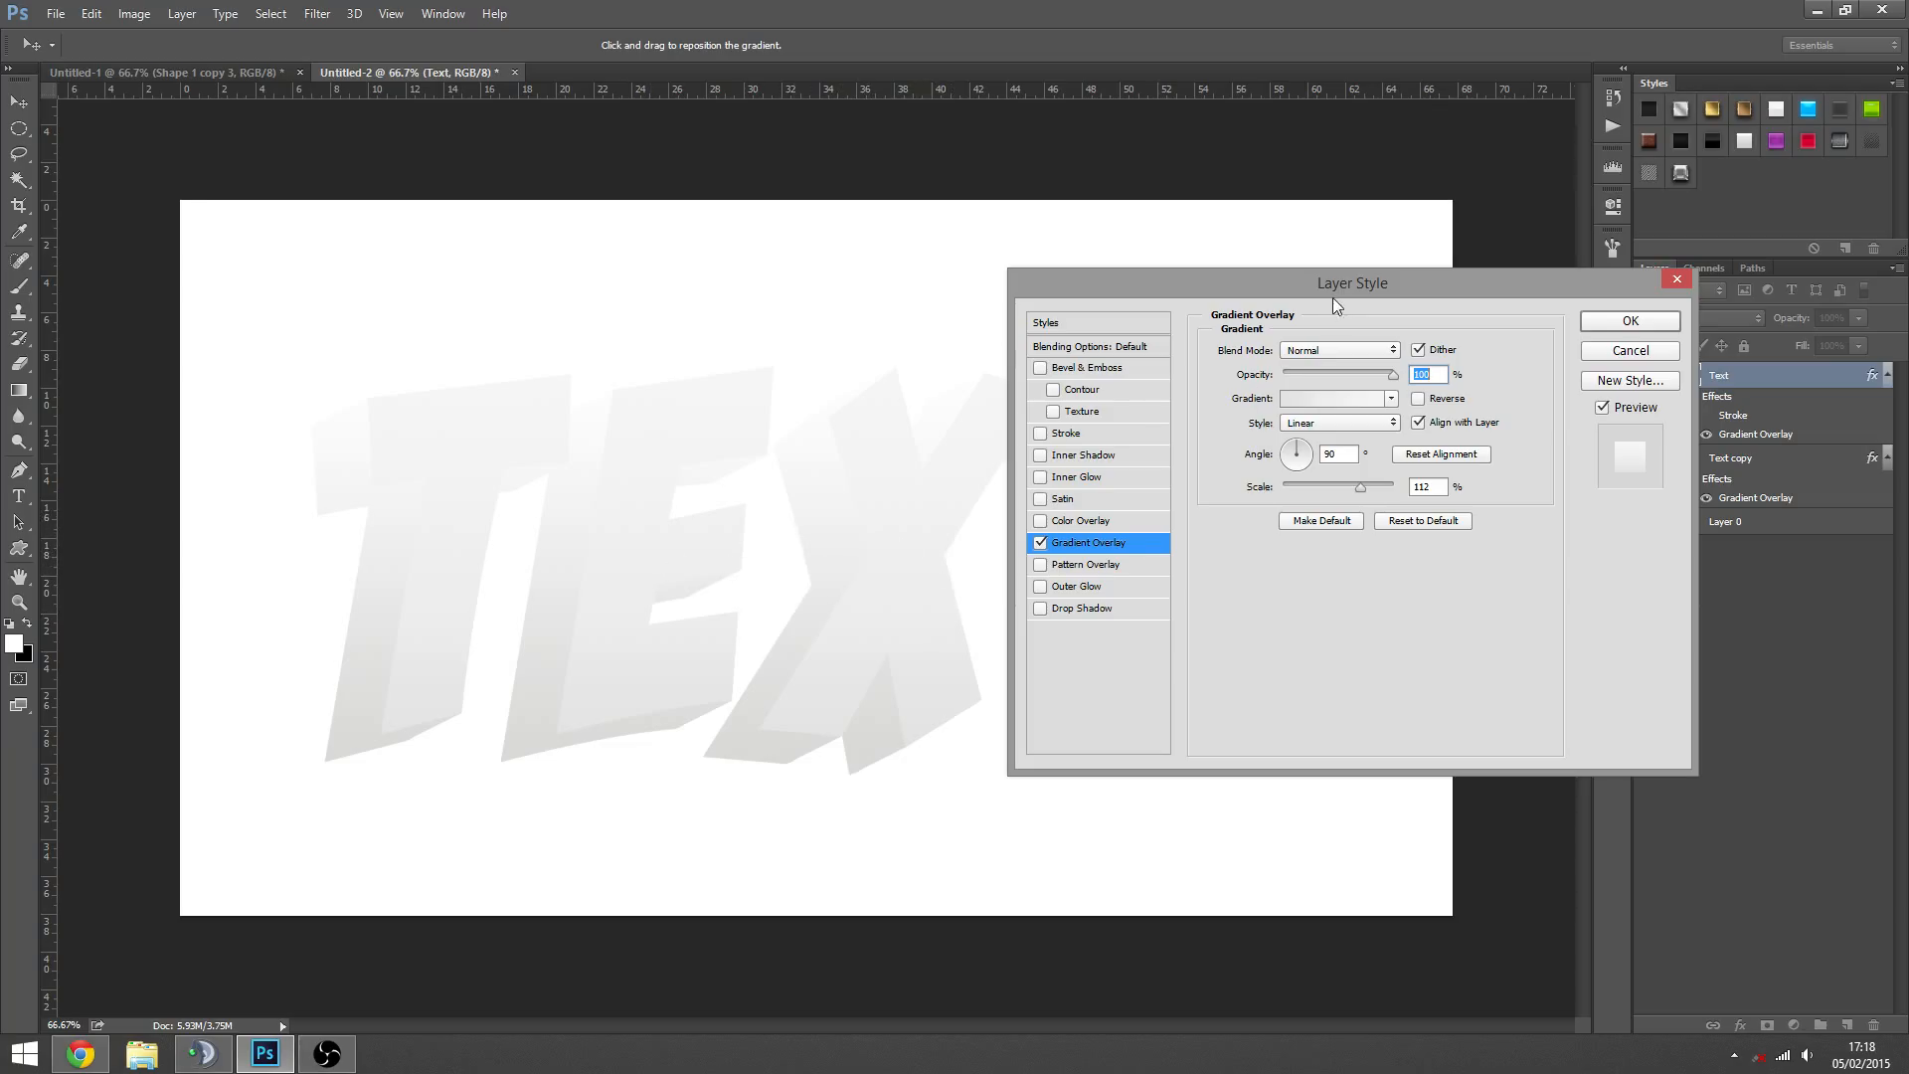
pyautogui.moveTo(1333, 302); pyautogui.dragTo(1273, 282)
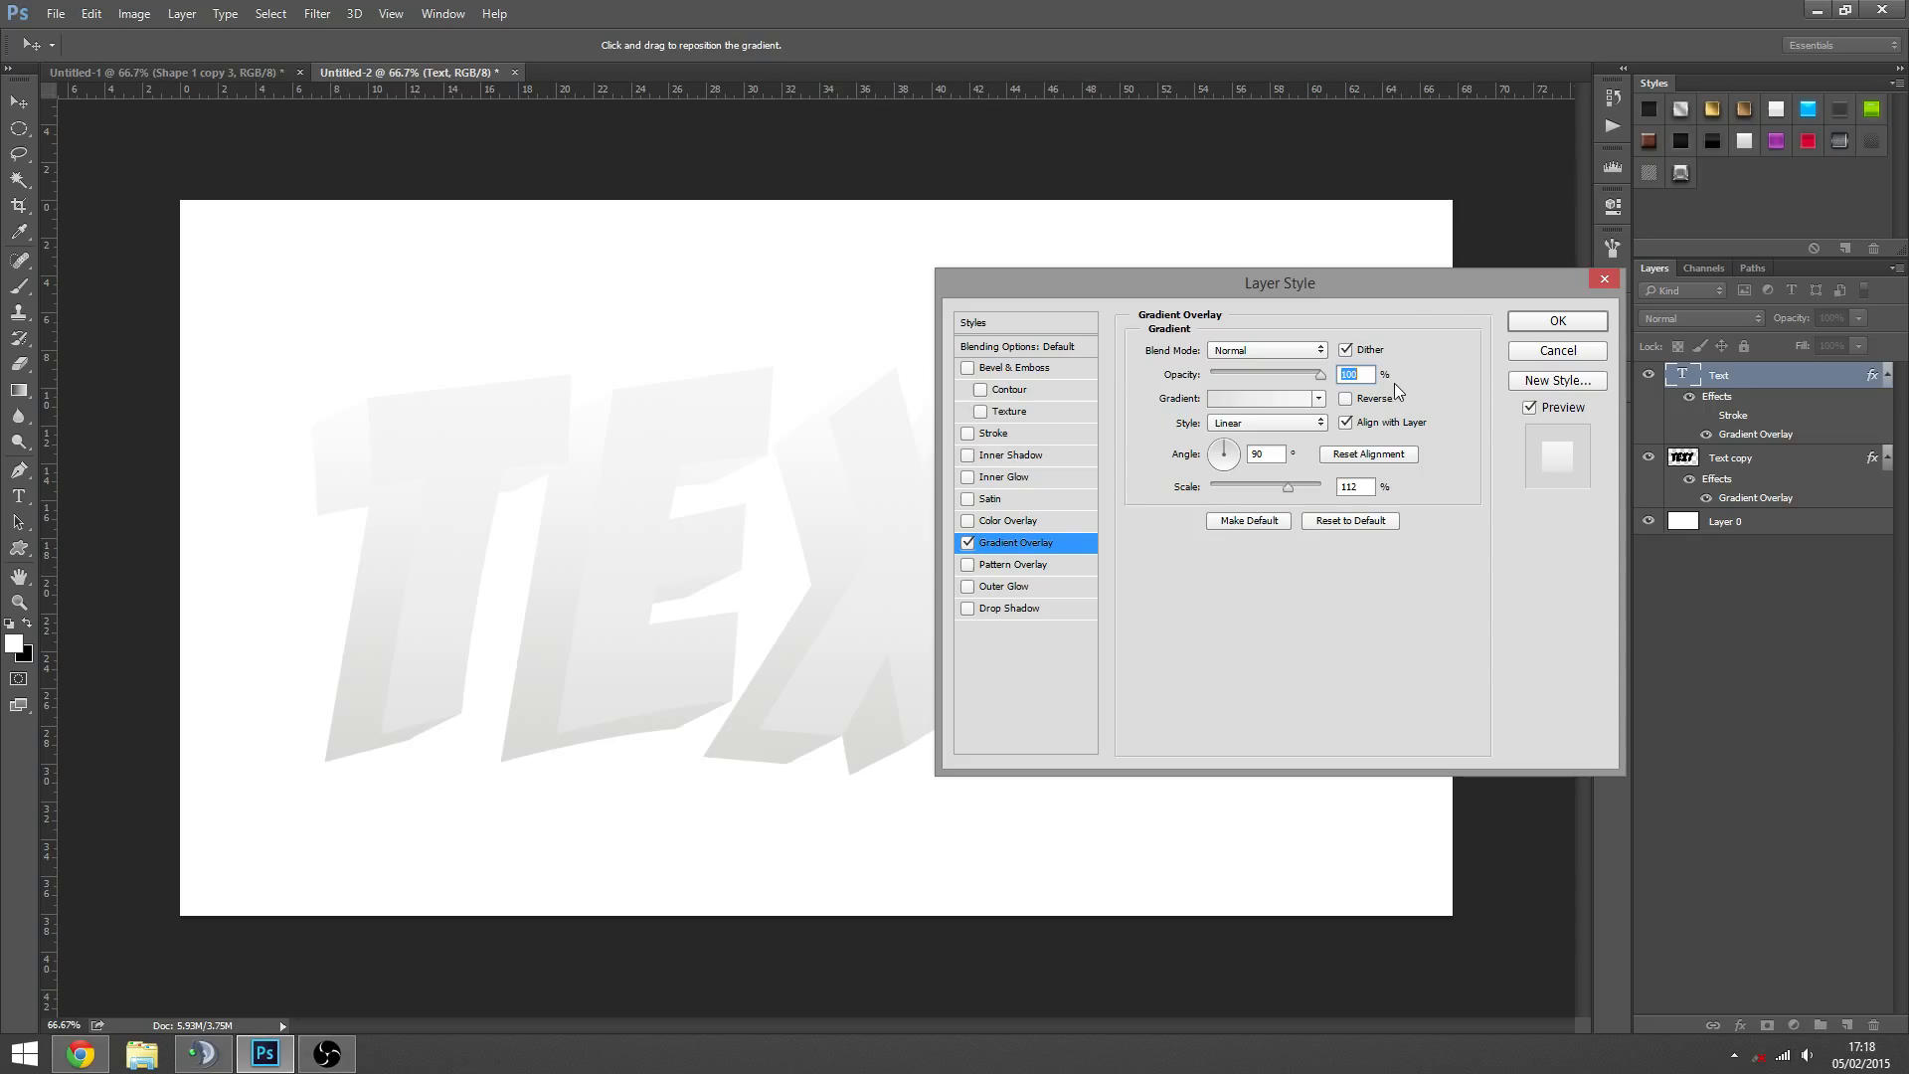
pyautogui.moveTo(1442, 296); pyautogui.dragTo(1478, 369)
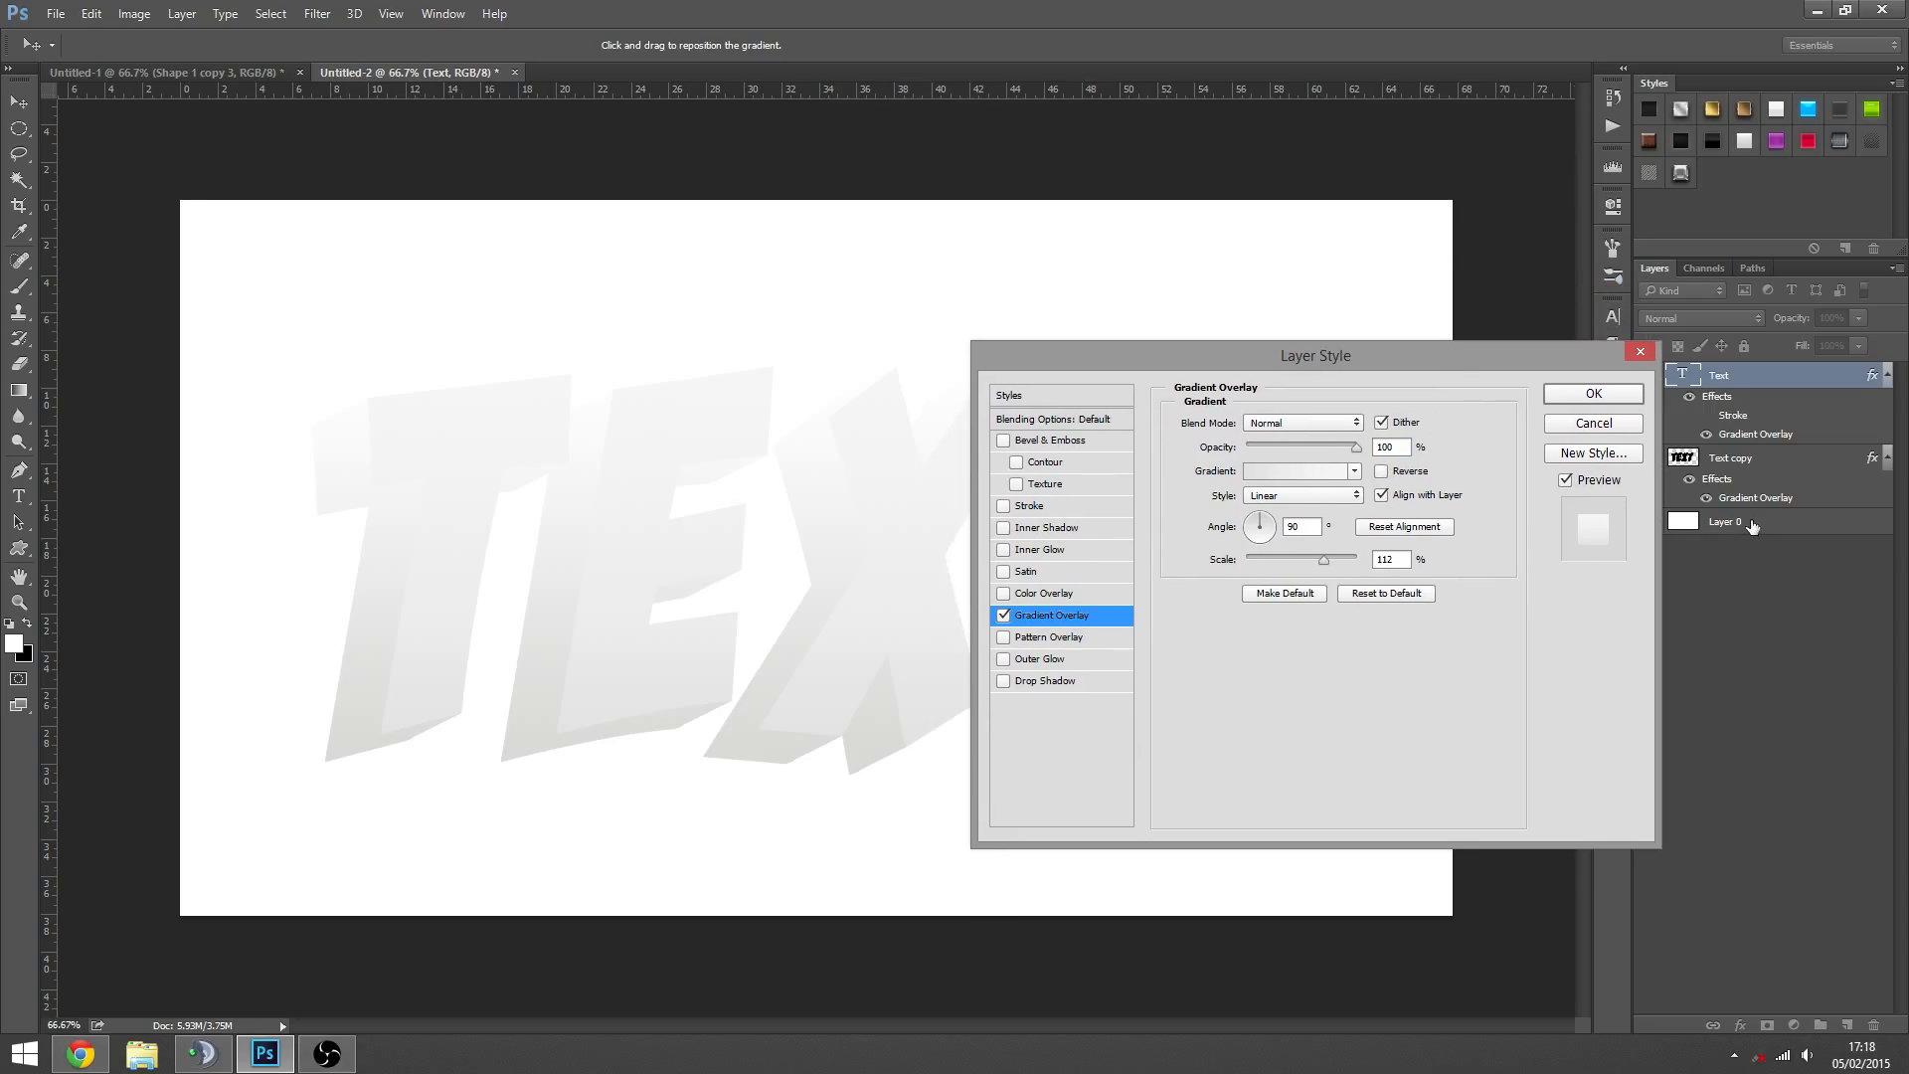
pyautogui.click(1599, 396)
# - Try a black fill on the background Layer 0 and refill it with white
pyautogui.click(1724, 524)
pyautogui.hotkey('ctrl', 'BackSpace')
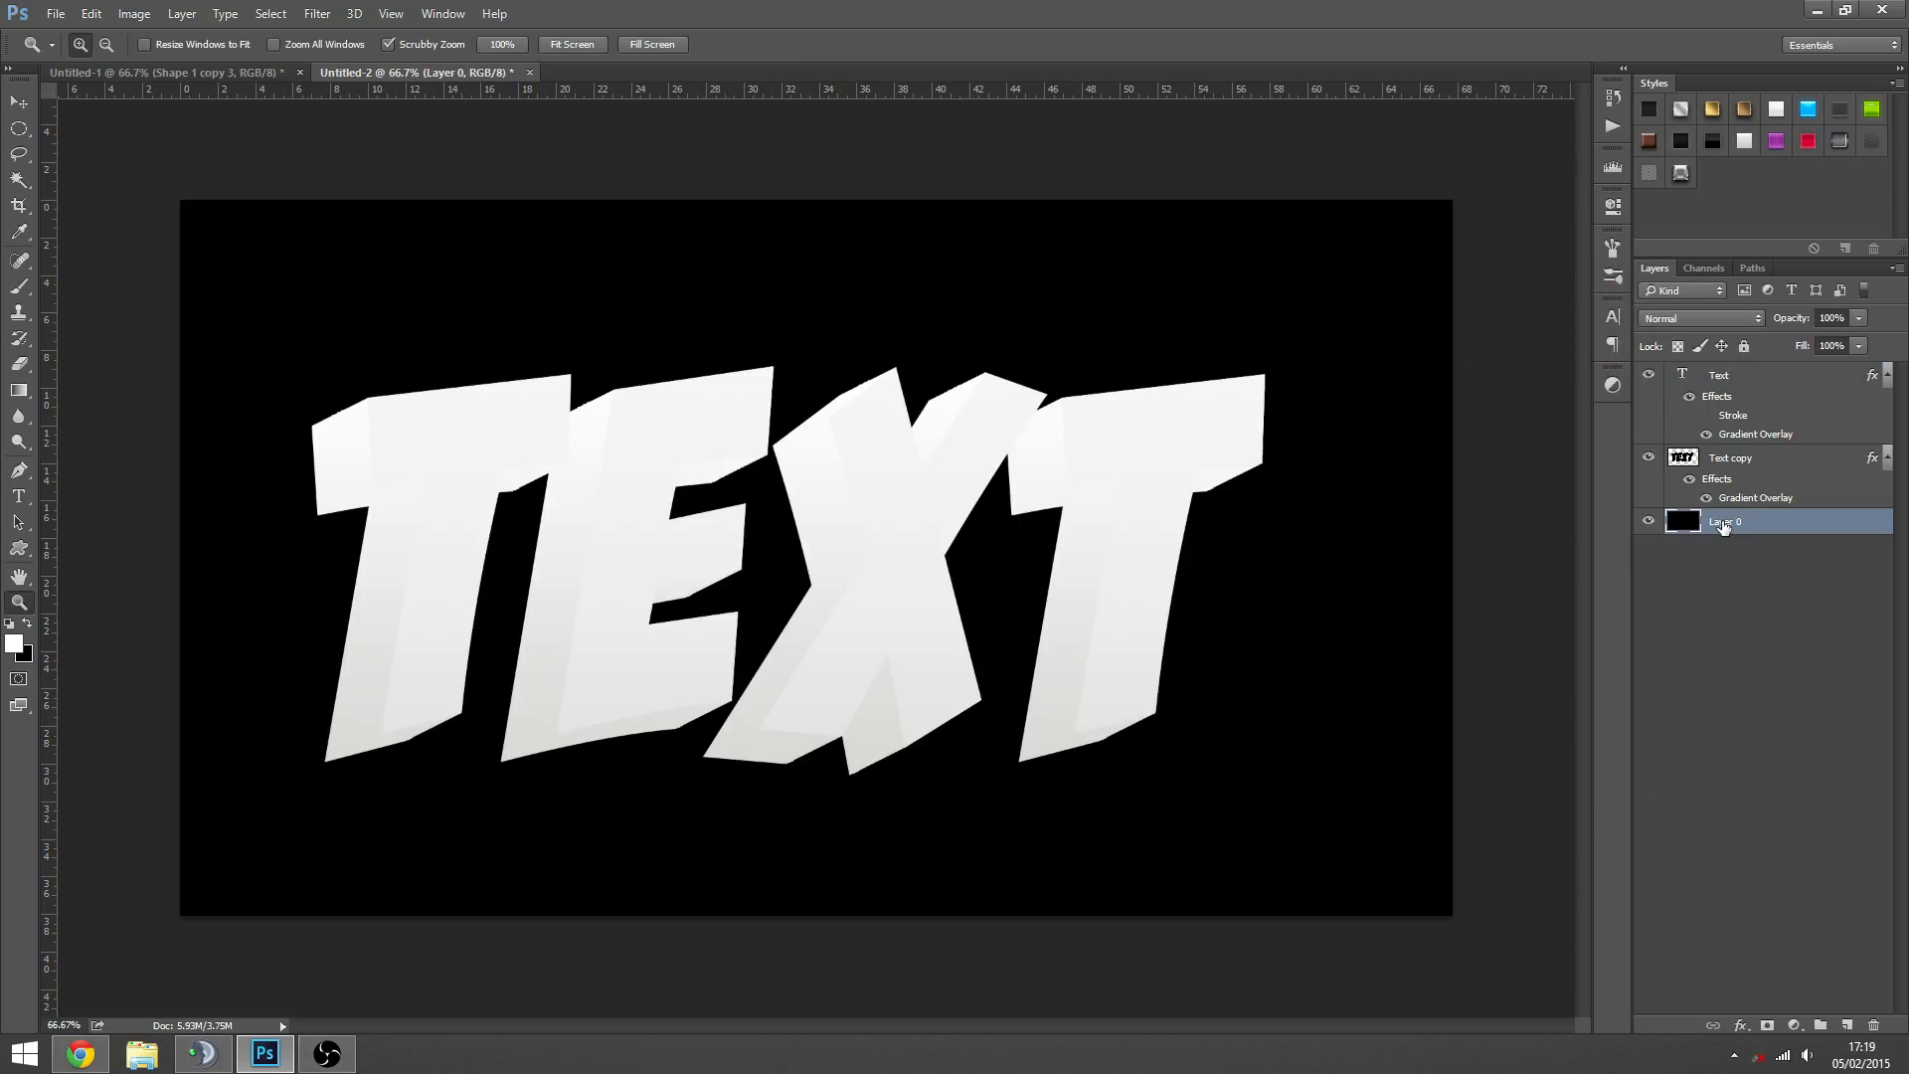
pyautogui.hotkey('alt', 'BackSpace')
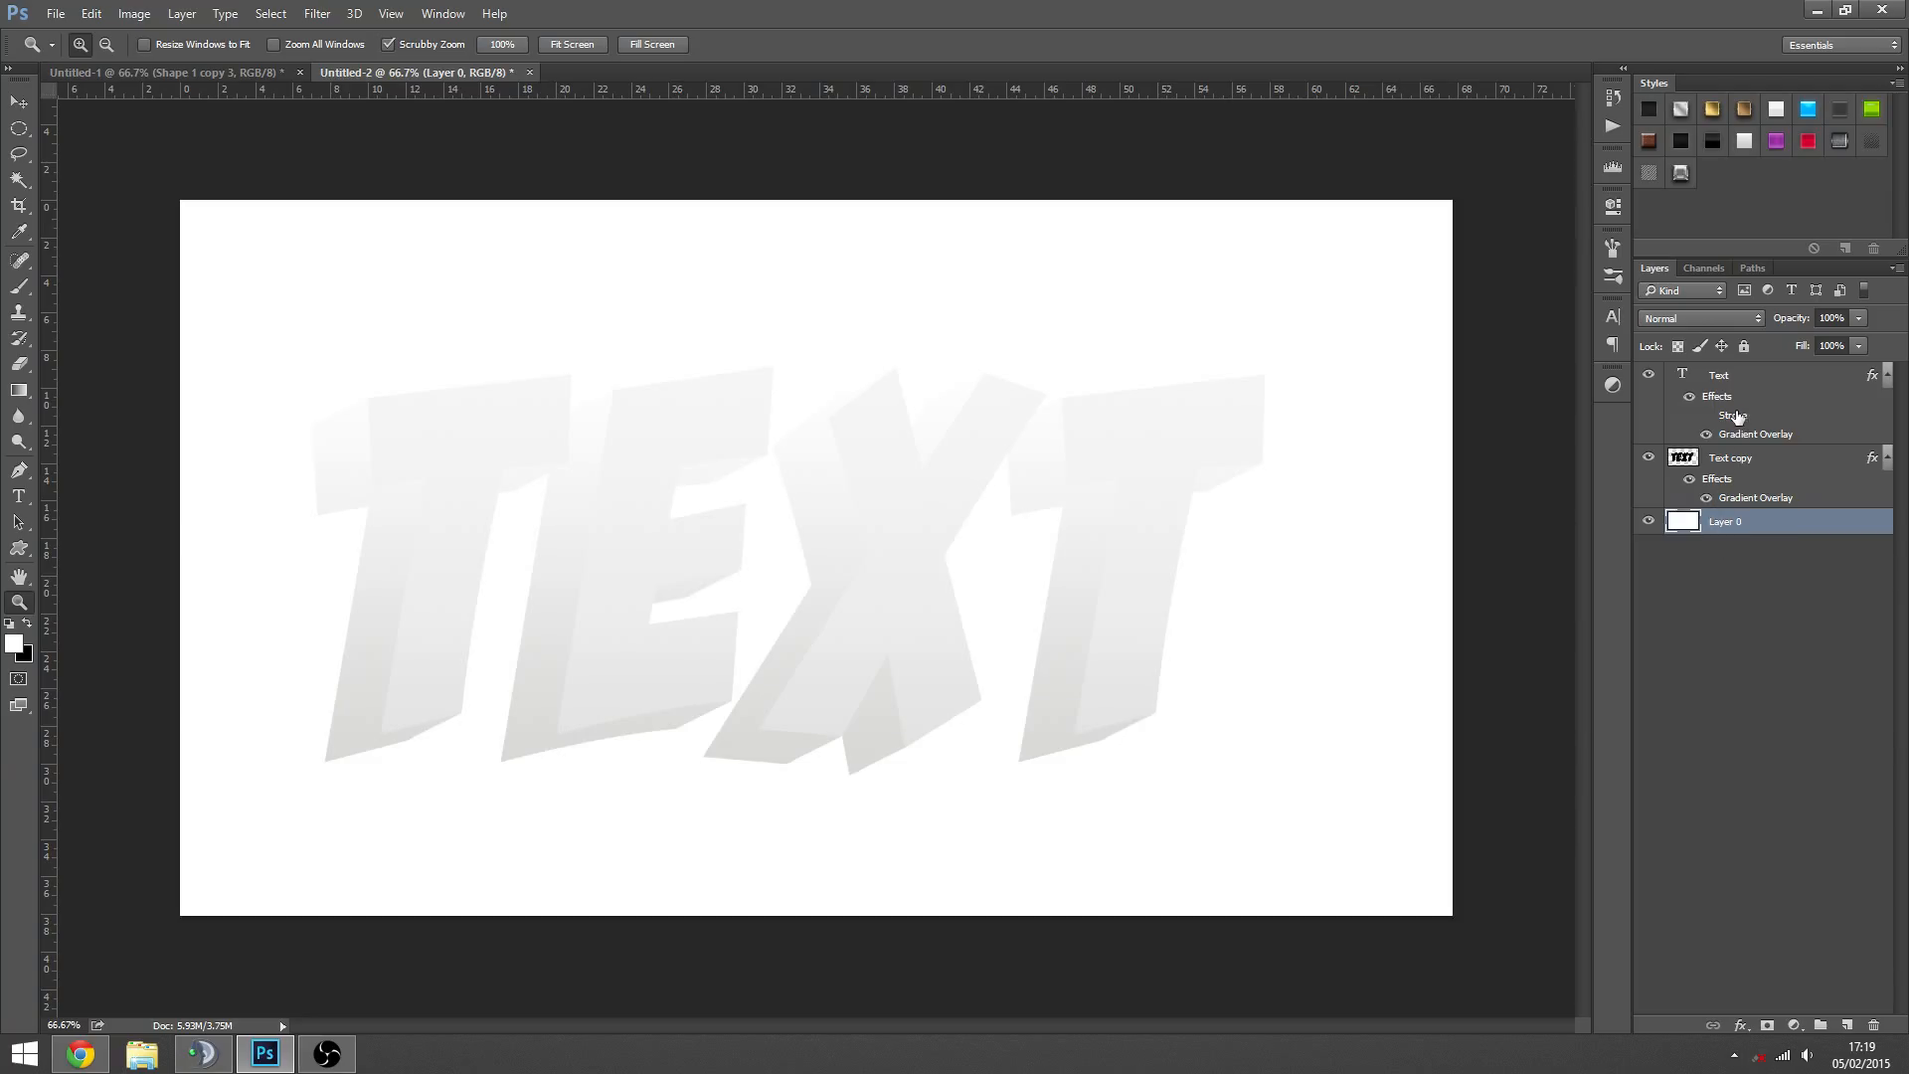
# - Turn the Text layer's Stroke back on and change its Gradient Overlay to the golden yellow preset, trying other colour presets first
pyautogui.doubleClick(1727, 440)
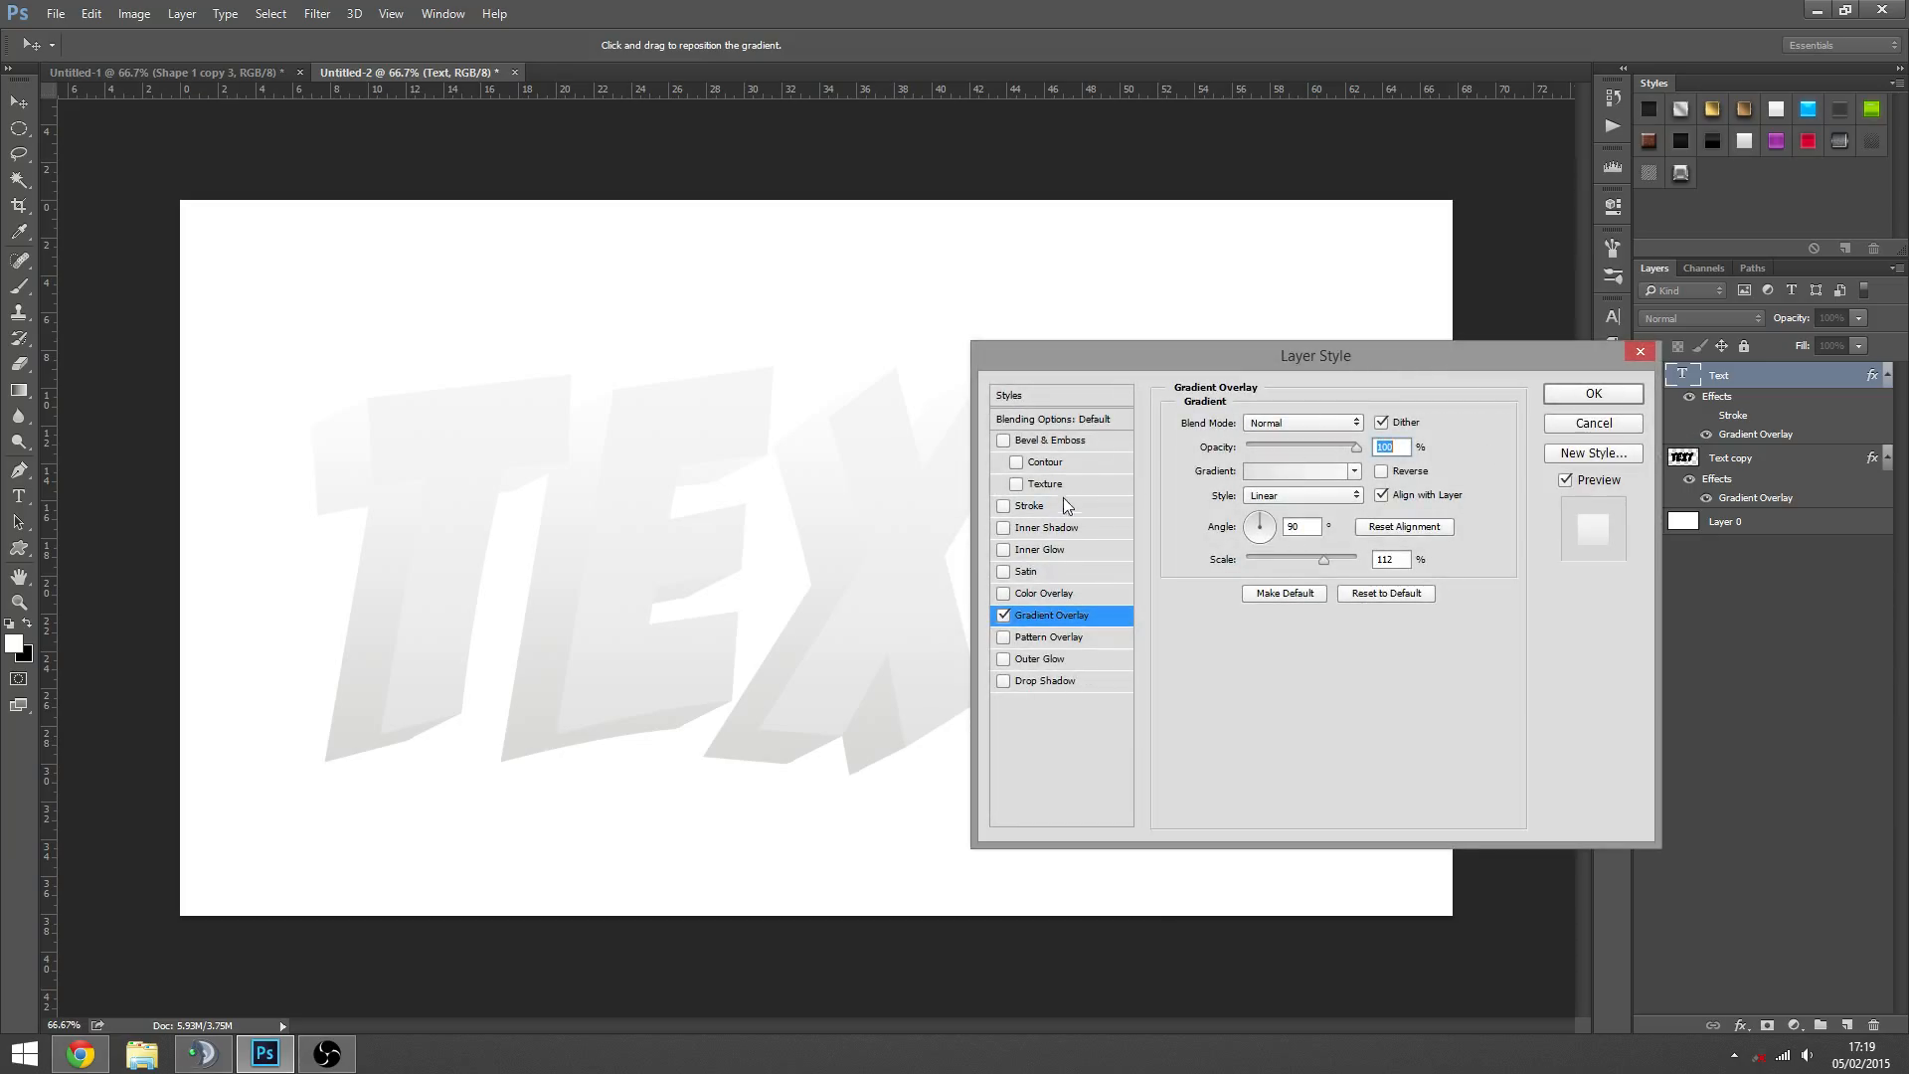
pyautogui.click(1003, 506)
pyautogui.click(1298, 470)
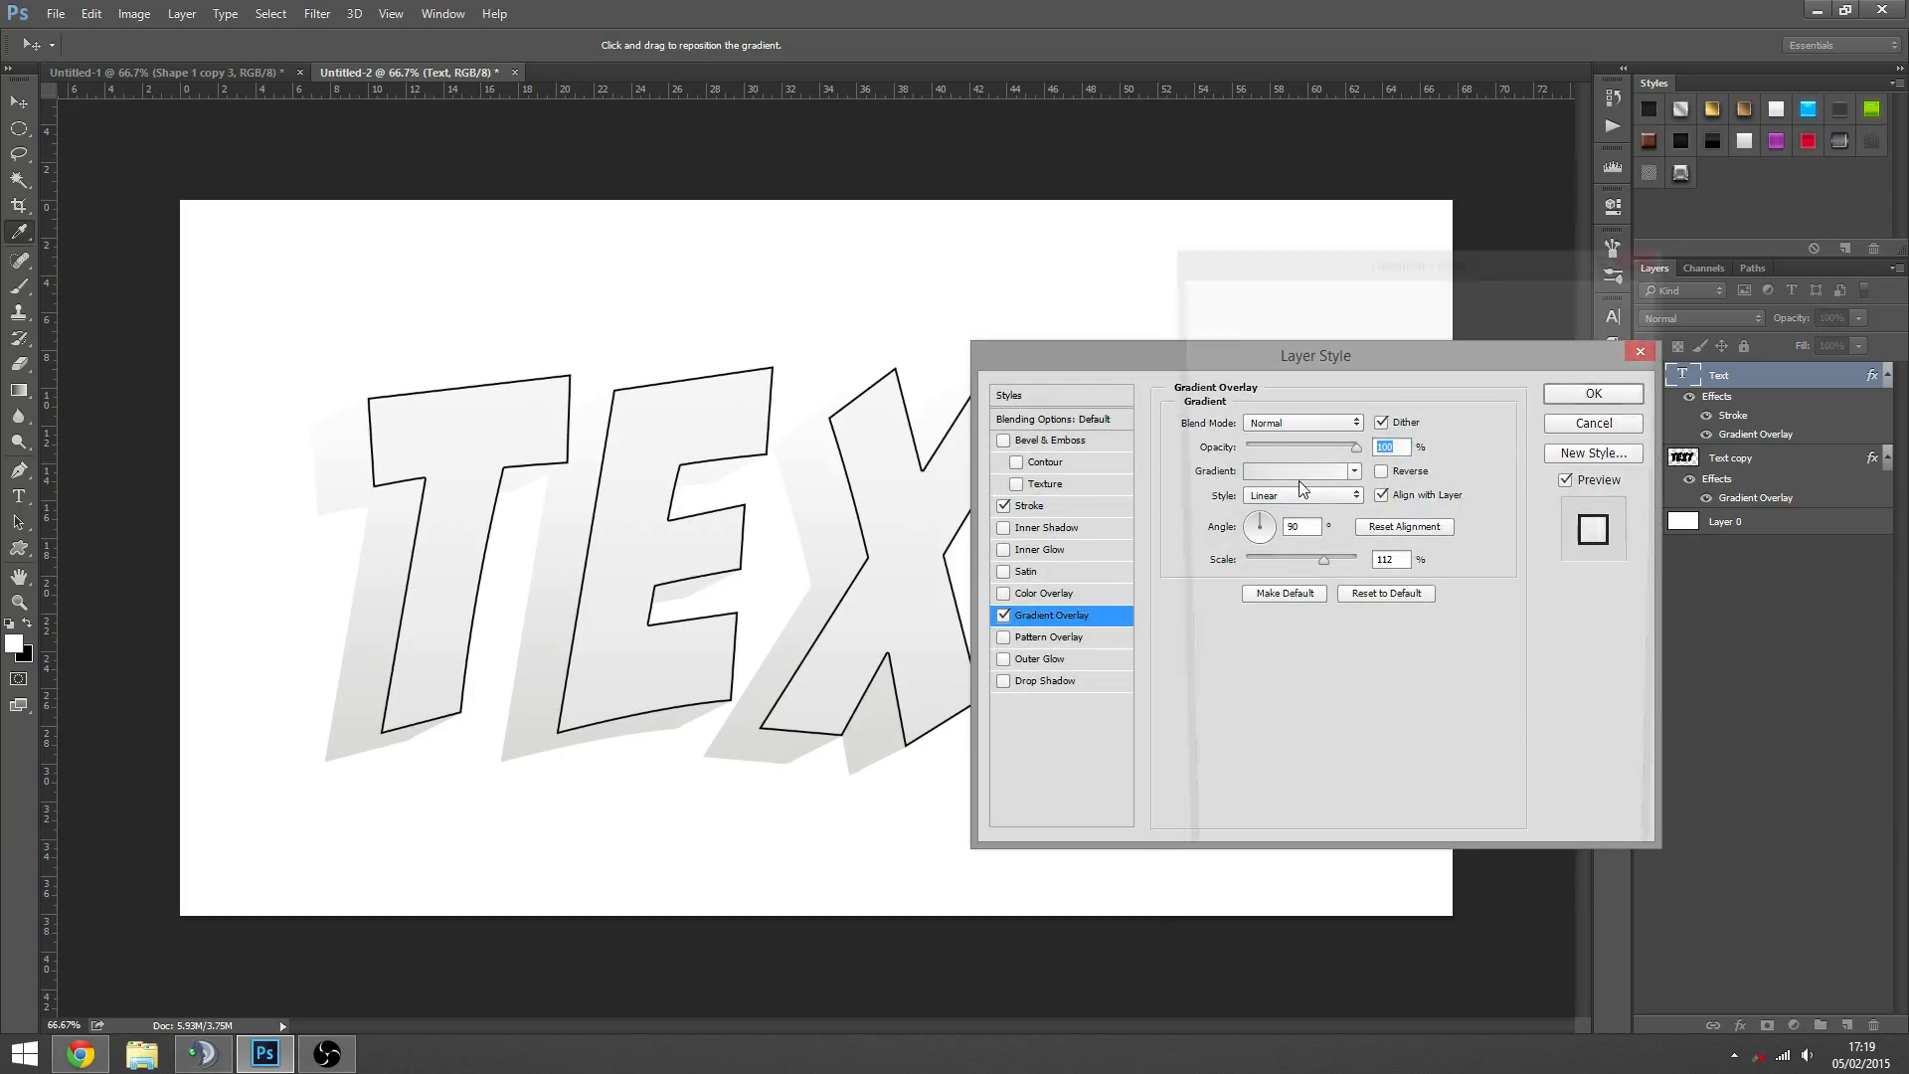
pyautogui.click(1277, 393)
pyautogui.click(1279, 429)
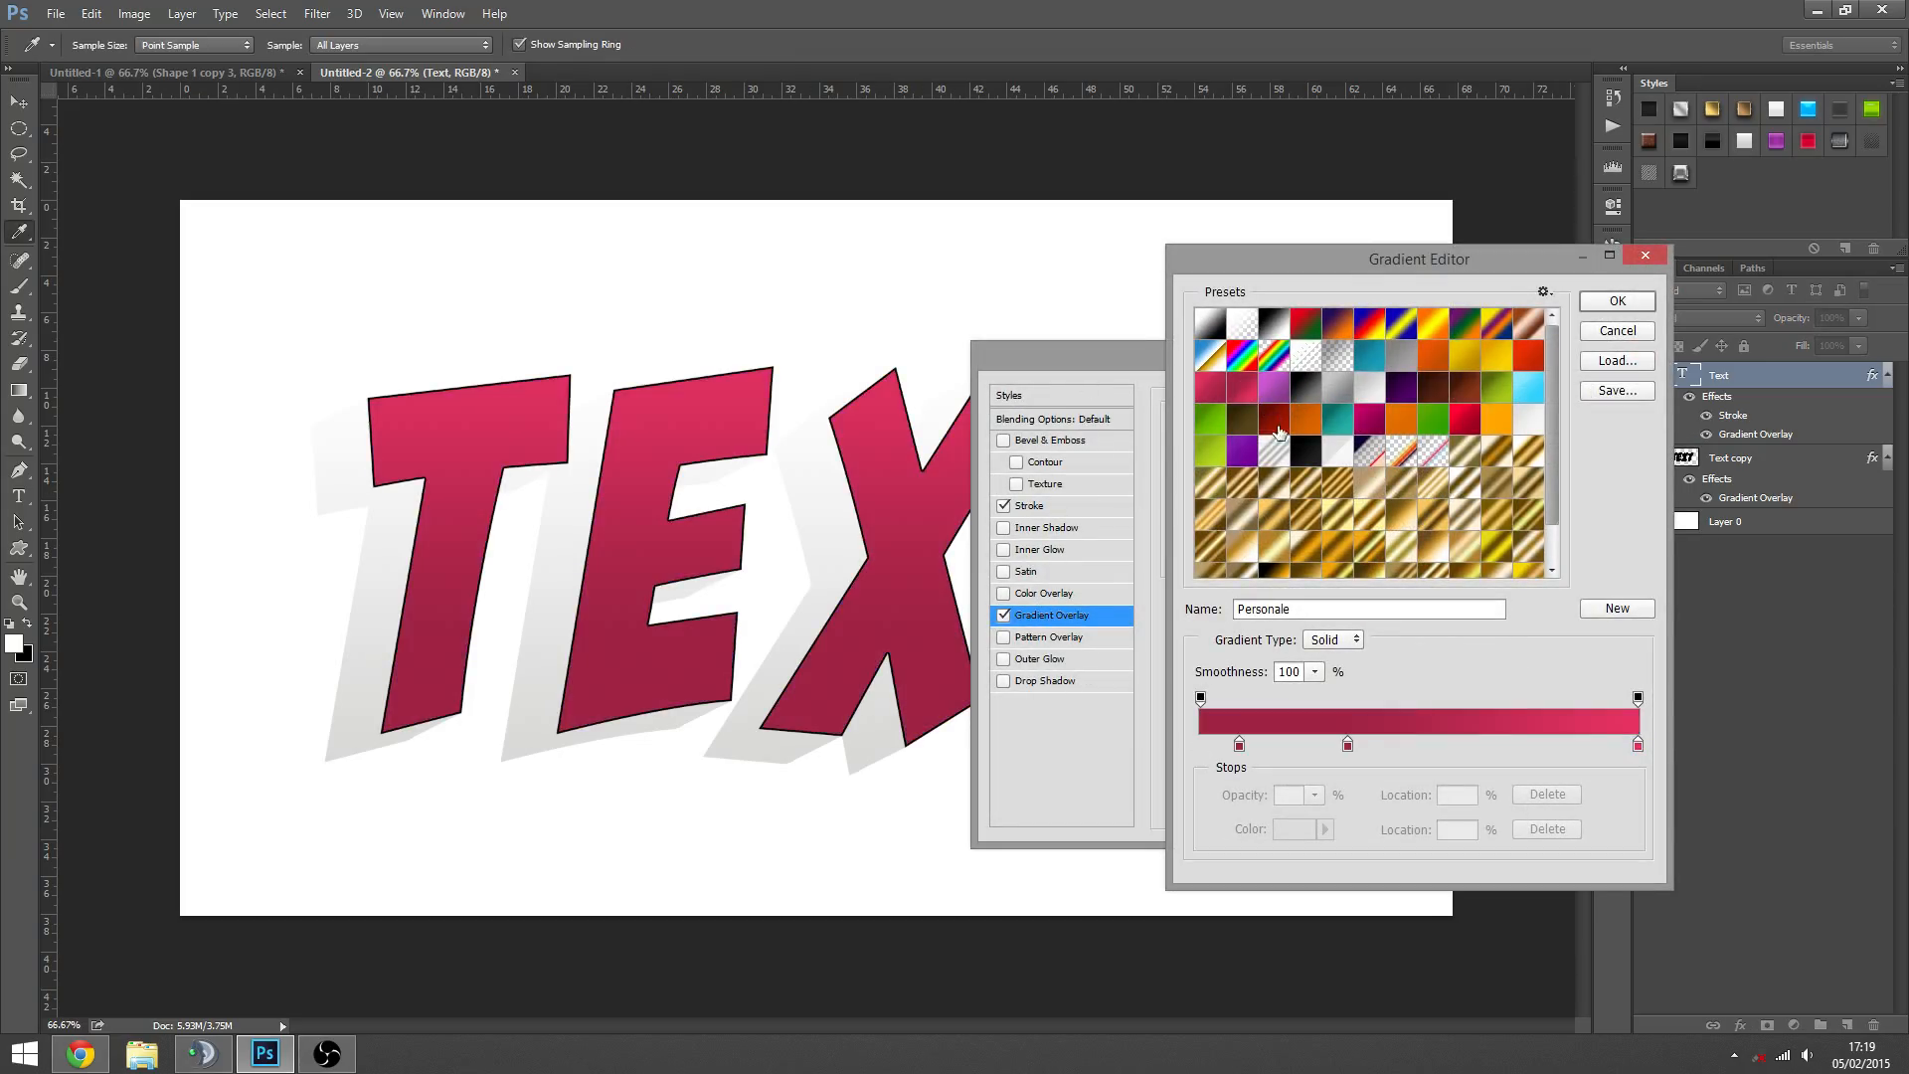
pyautogui.click(1311, 450)
pyautogui.click(1307, 419)
pyautogui.click(1328, 426)
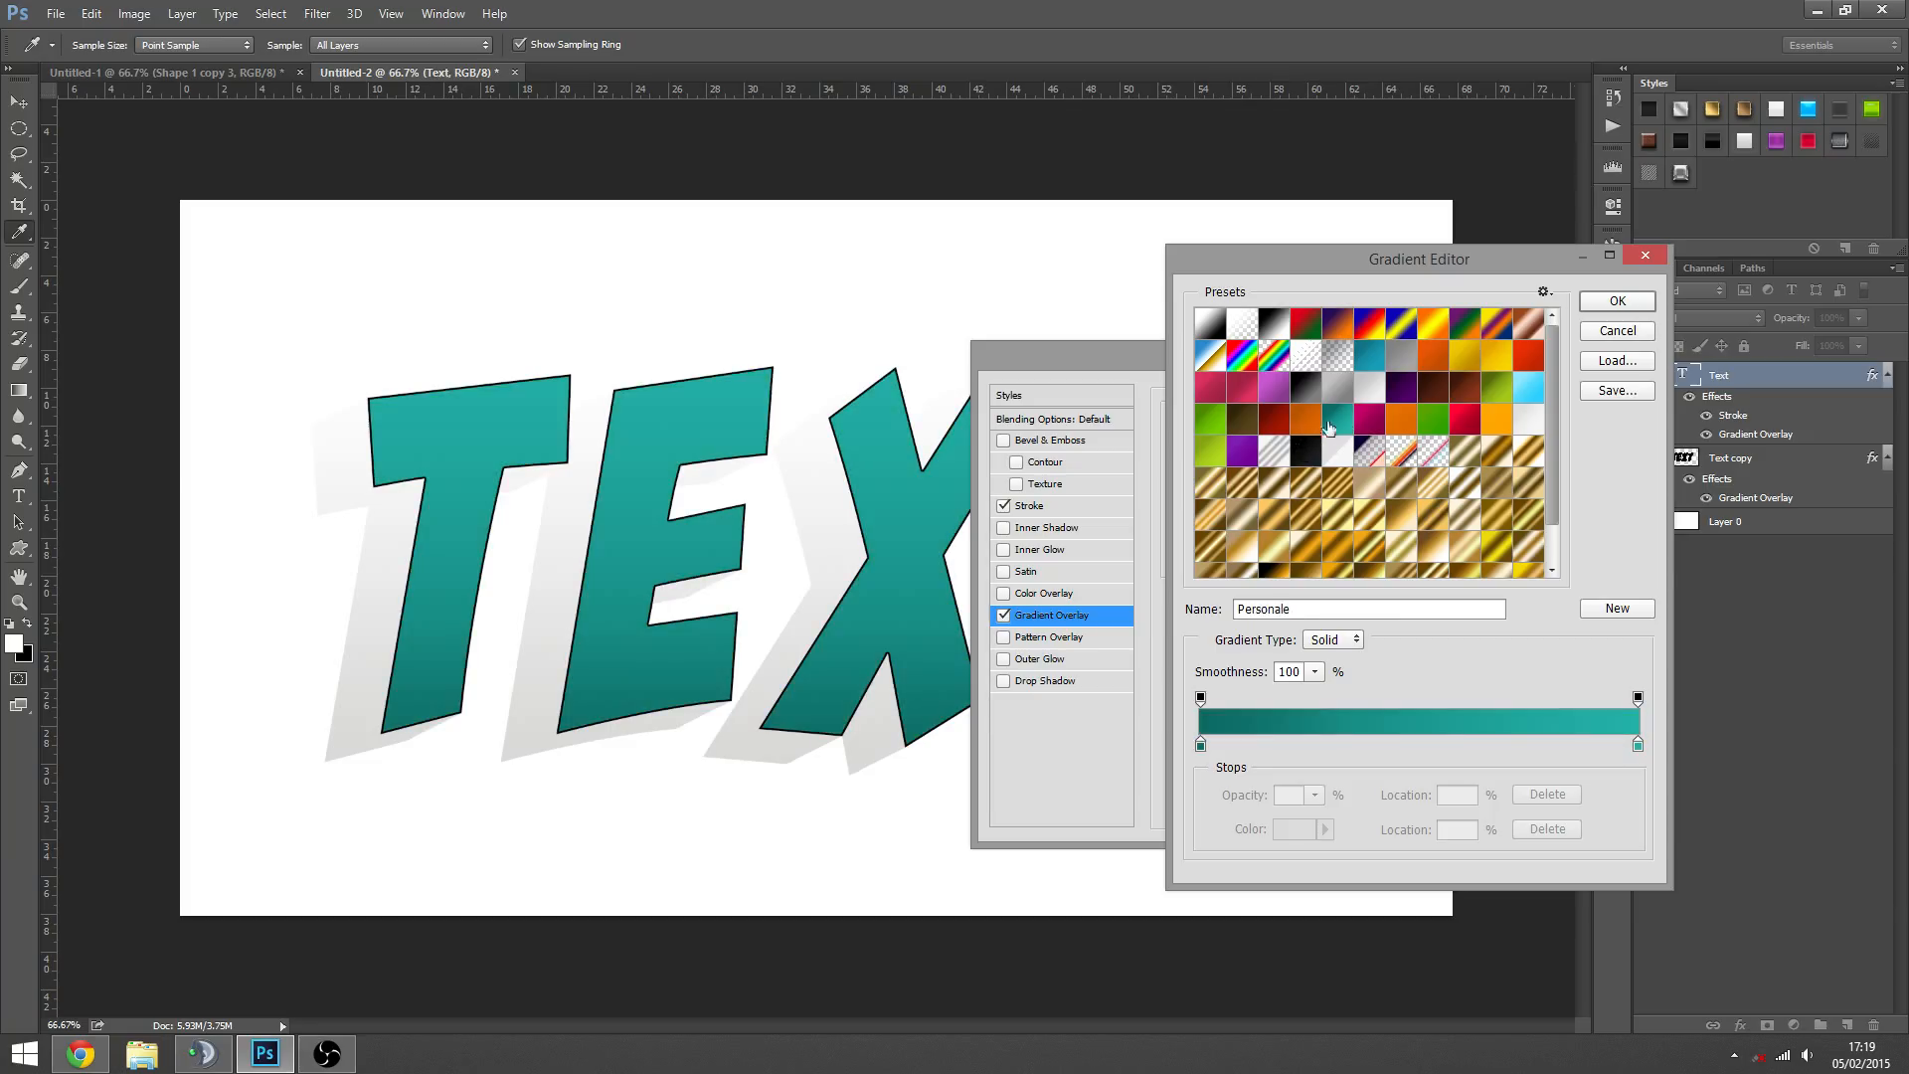
pyautogui.click(1494, 423)
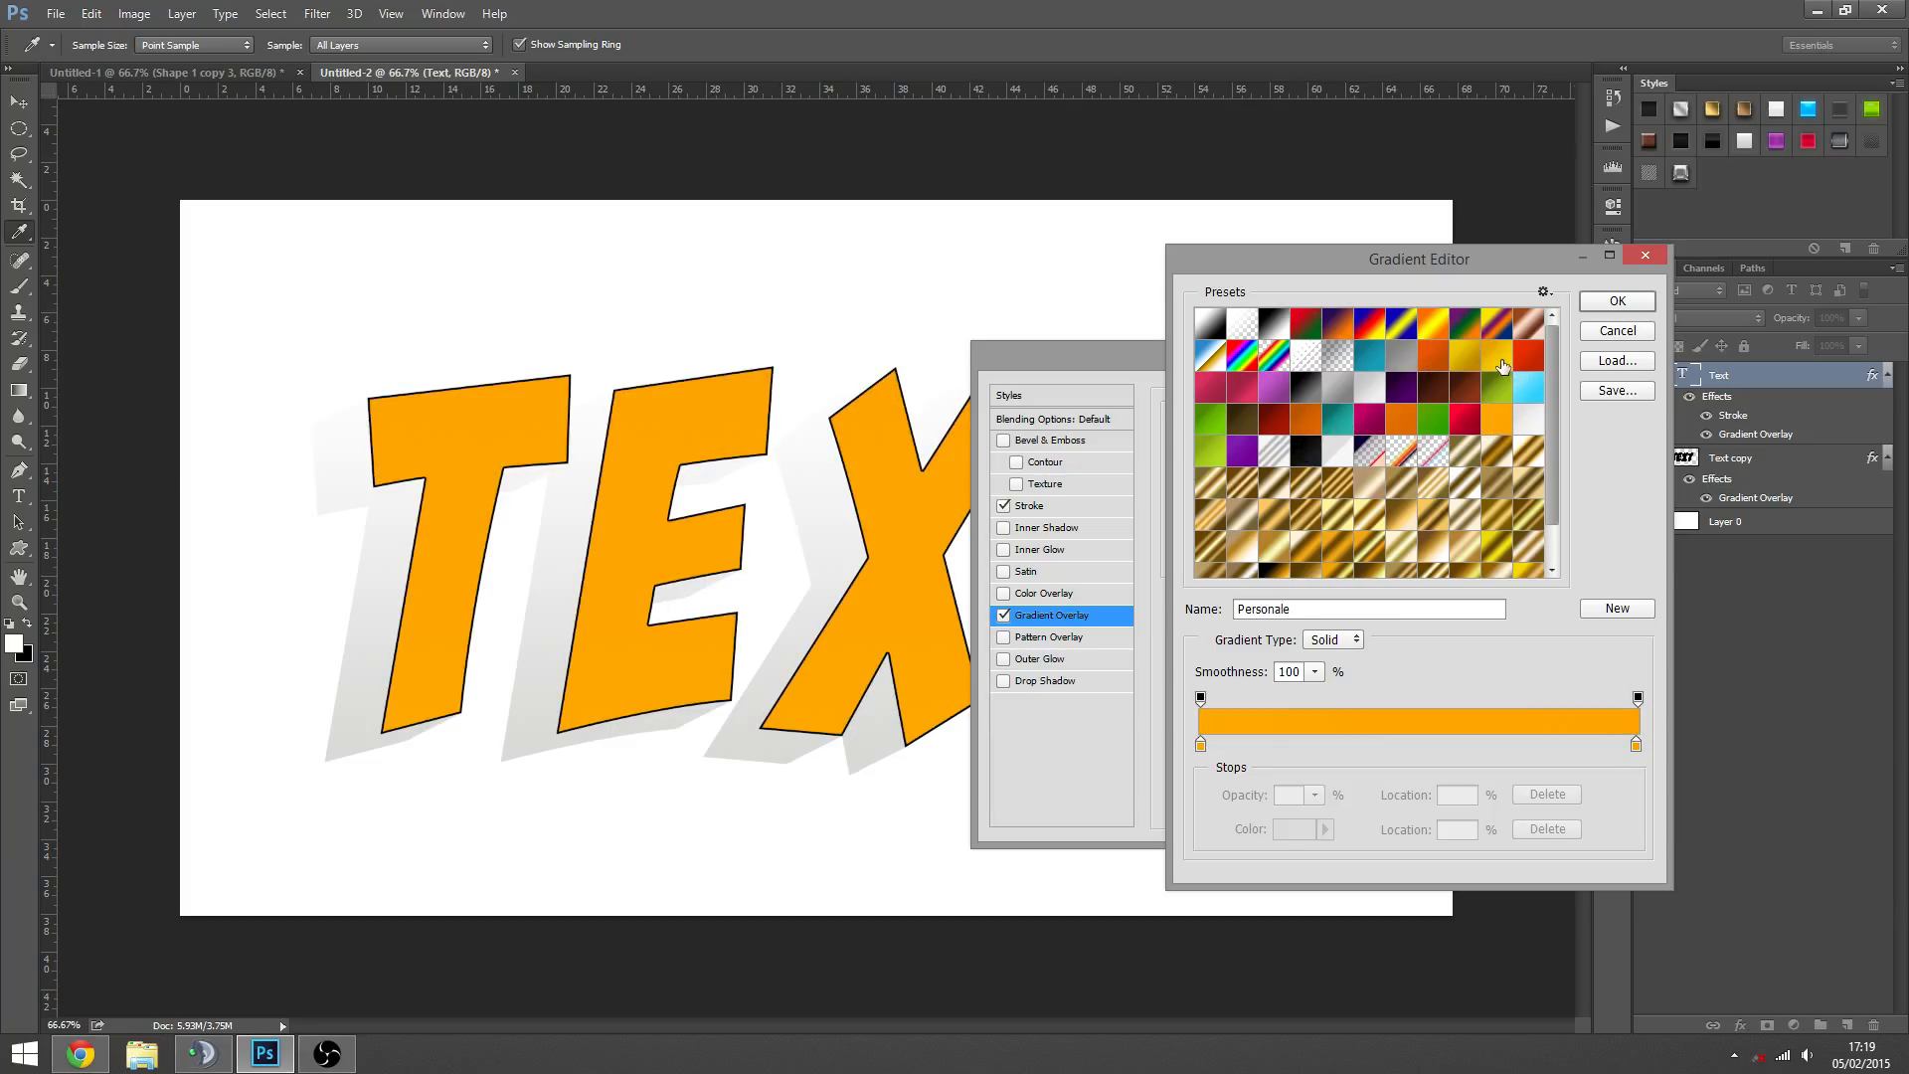
pyautogui.click(1500, 360)
pyautogui.click(1617, 300)
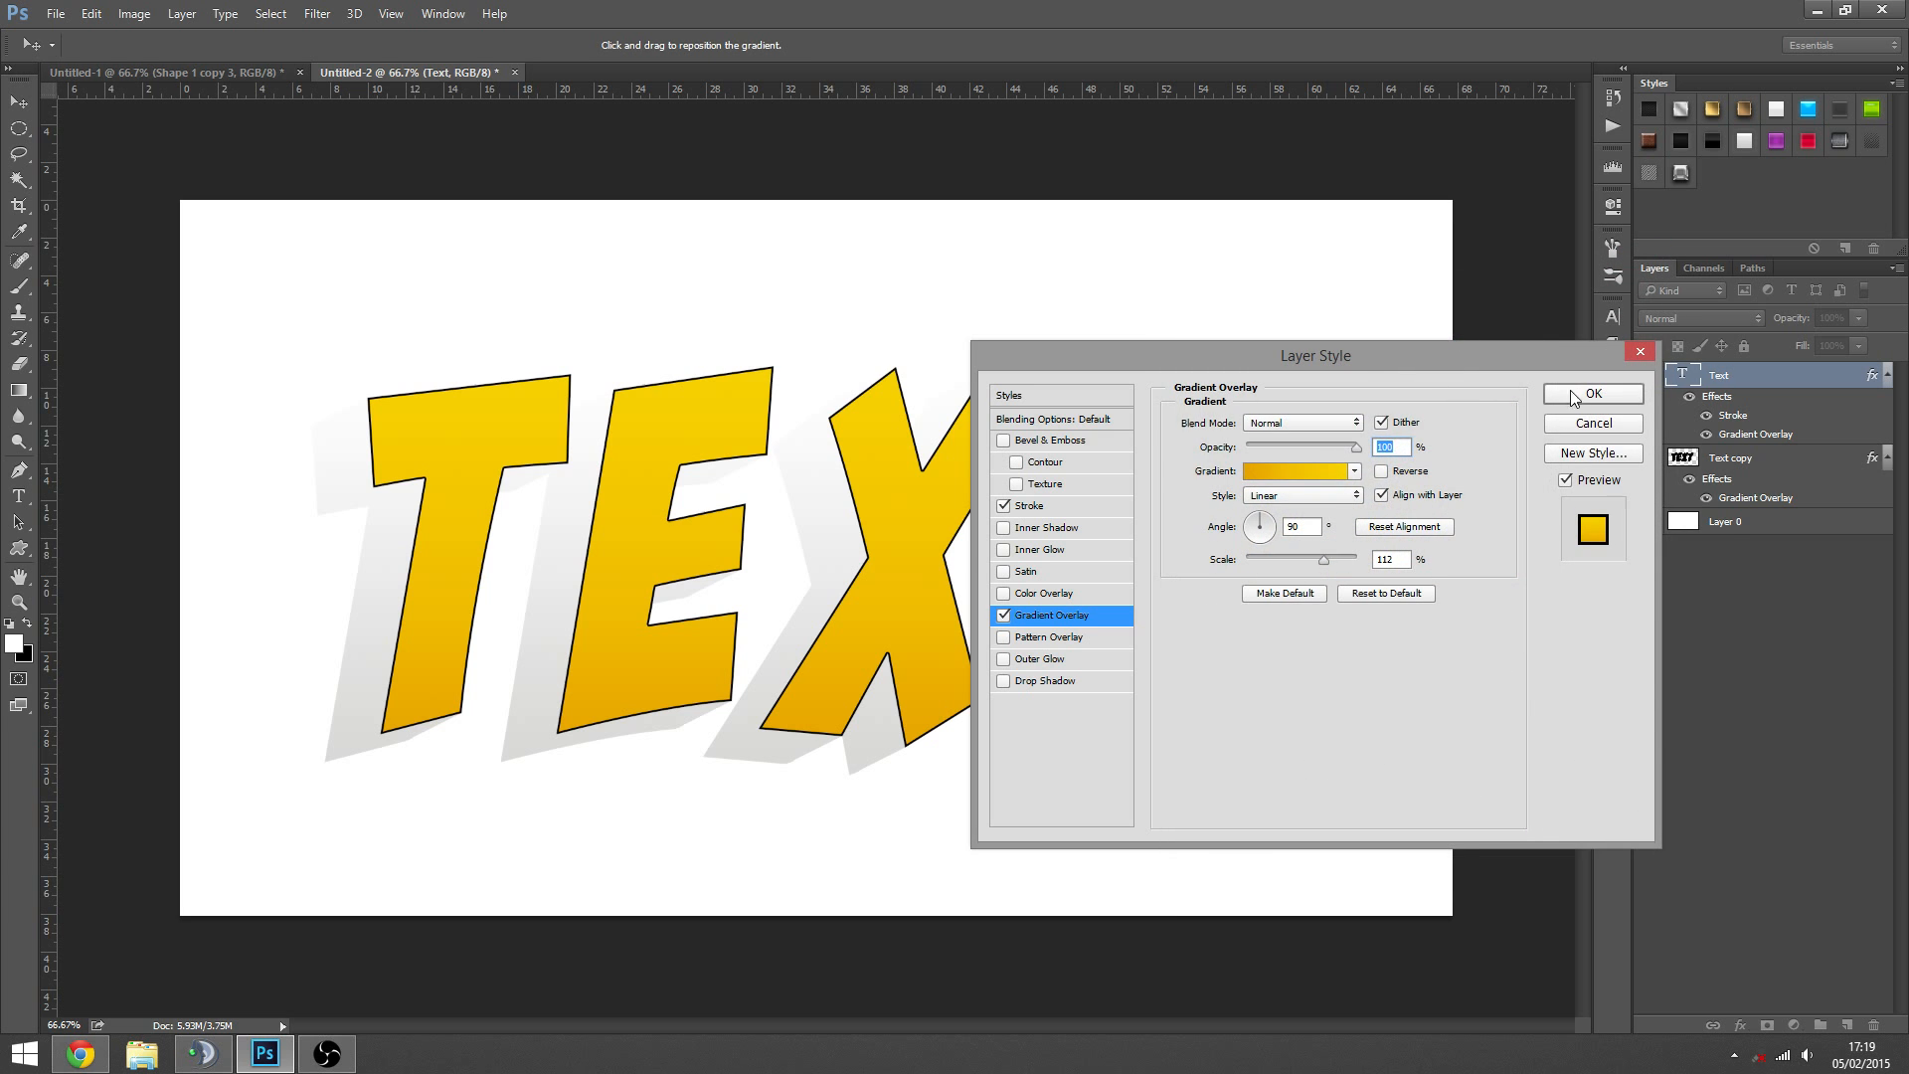
pyautogui.click(1579, 384)
# - Compare black, grey and yellow presets for the Text copy layer's Gradient Overlay and apply the near-black one
pyautogui.click(1734, 473)
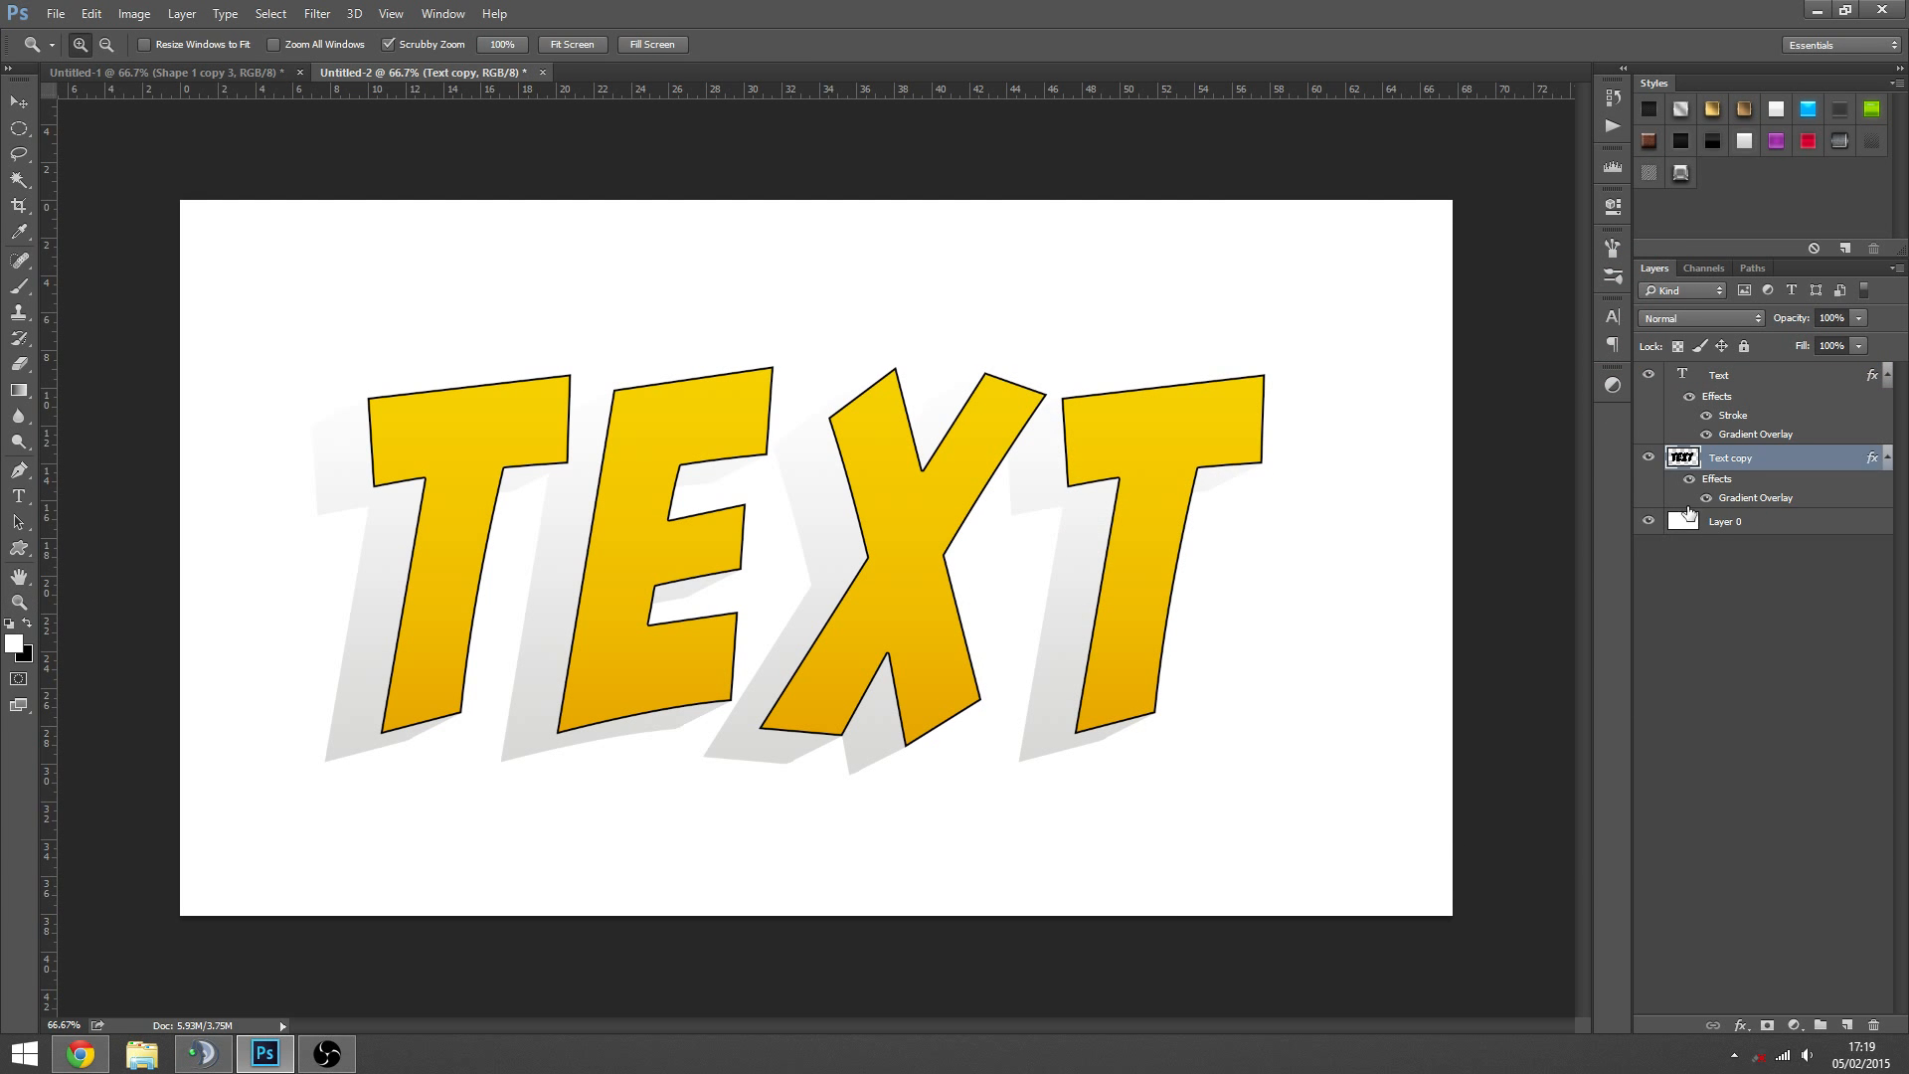
pyautogui.doubleClick(1750, 499)
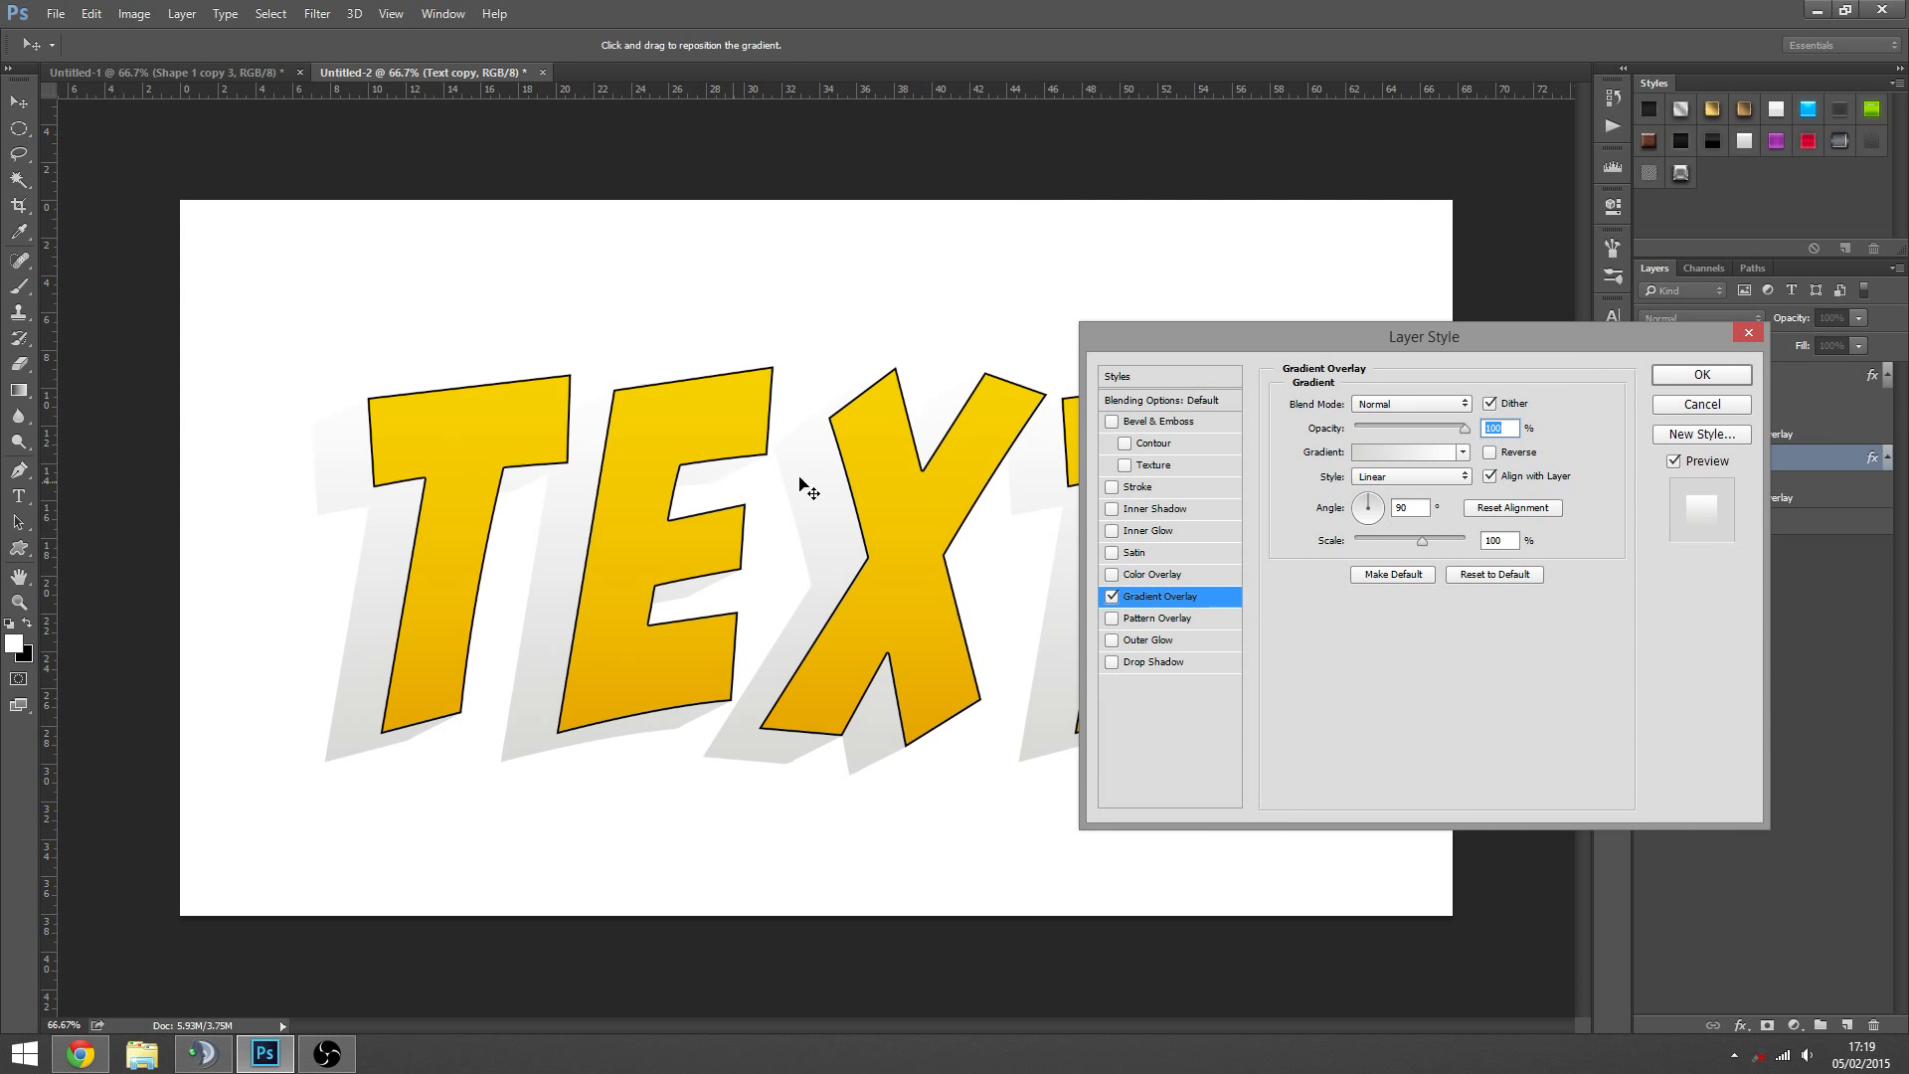
pyautogui.click(1394, 453)
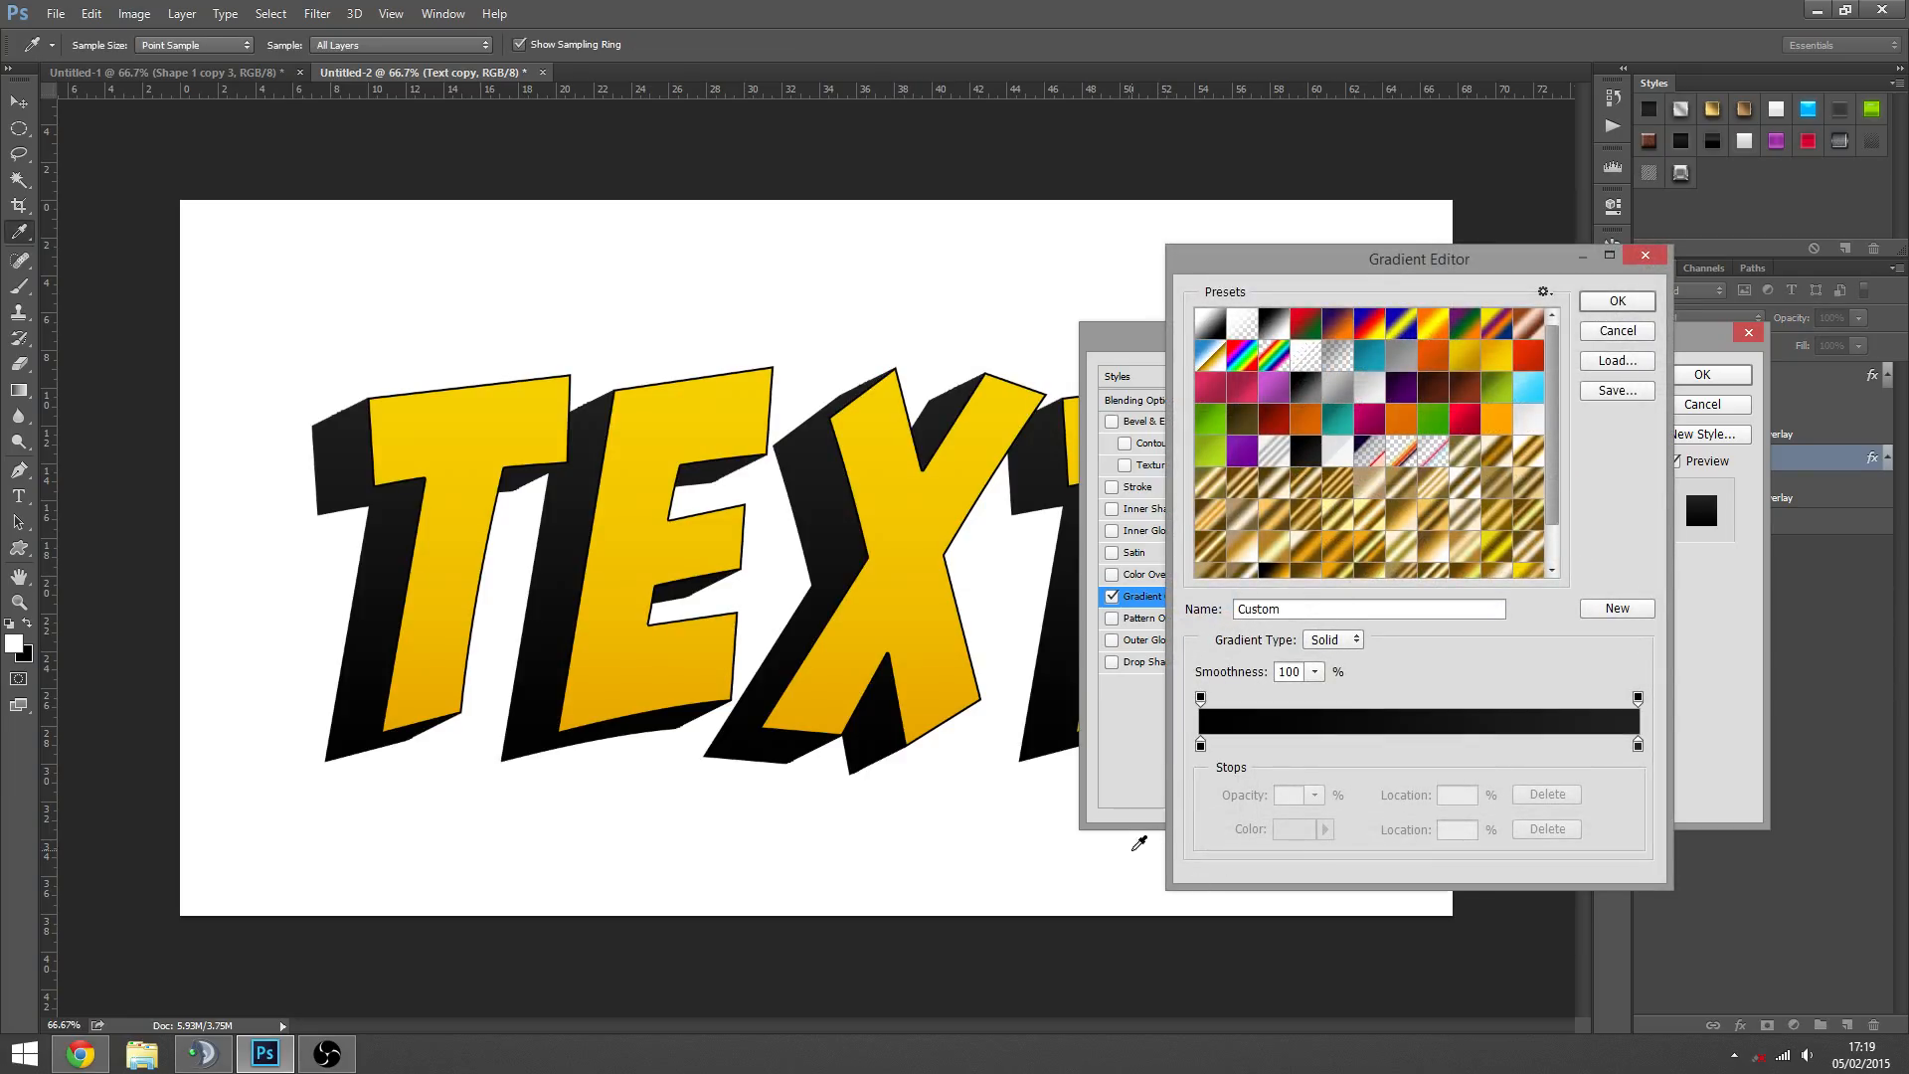
pyautogui.click(1325, 386)
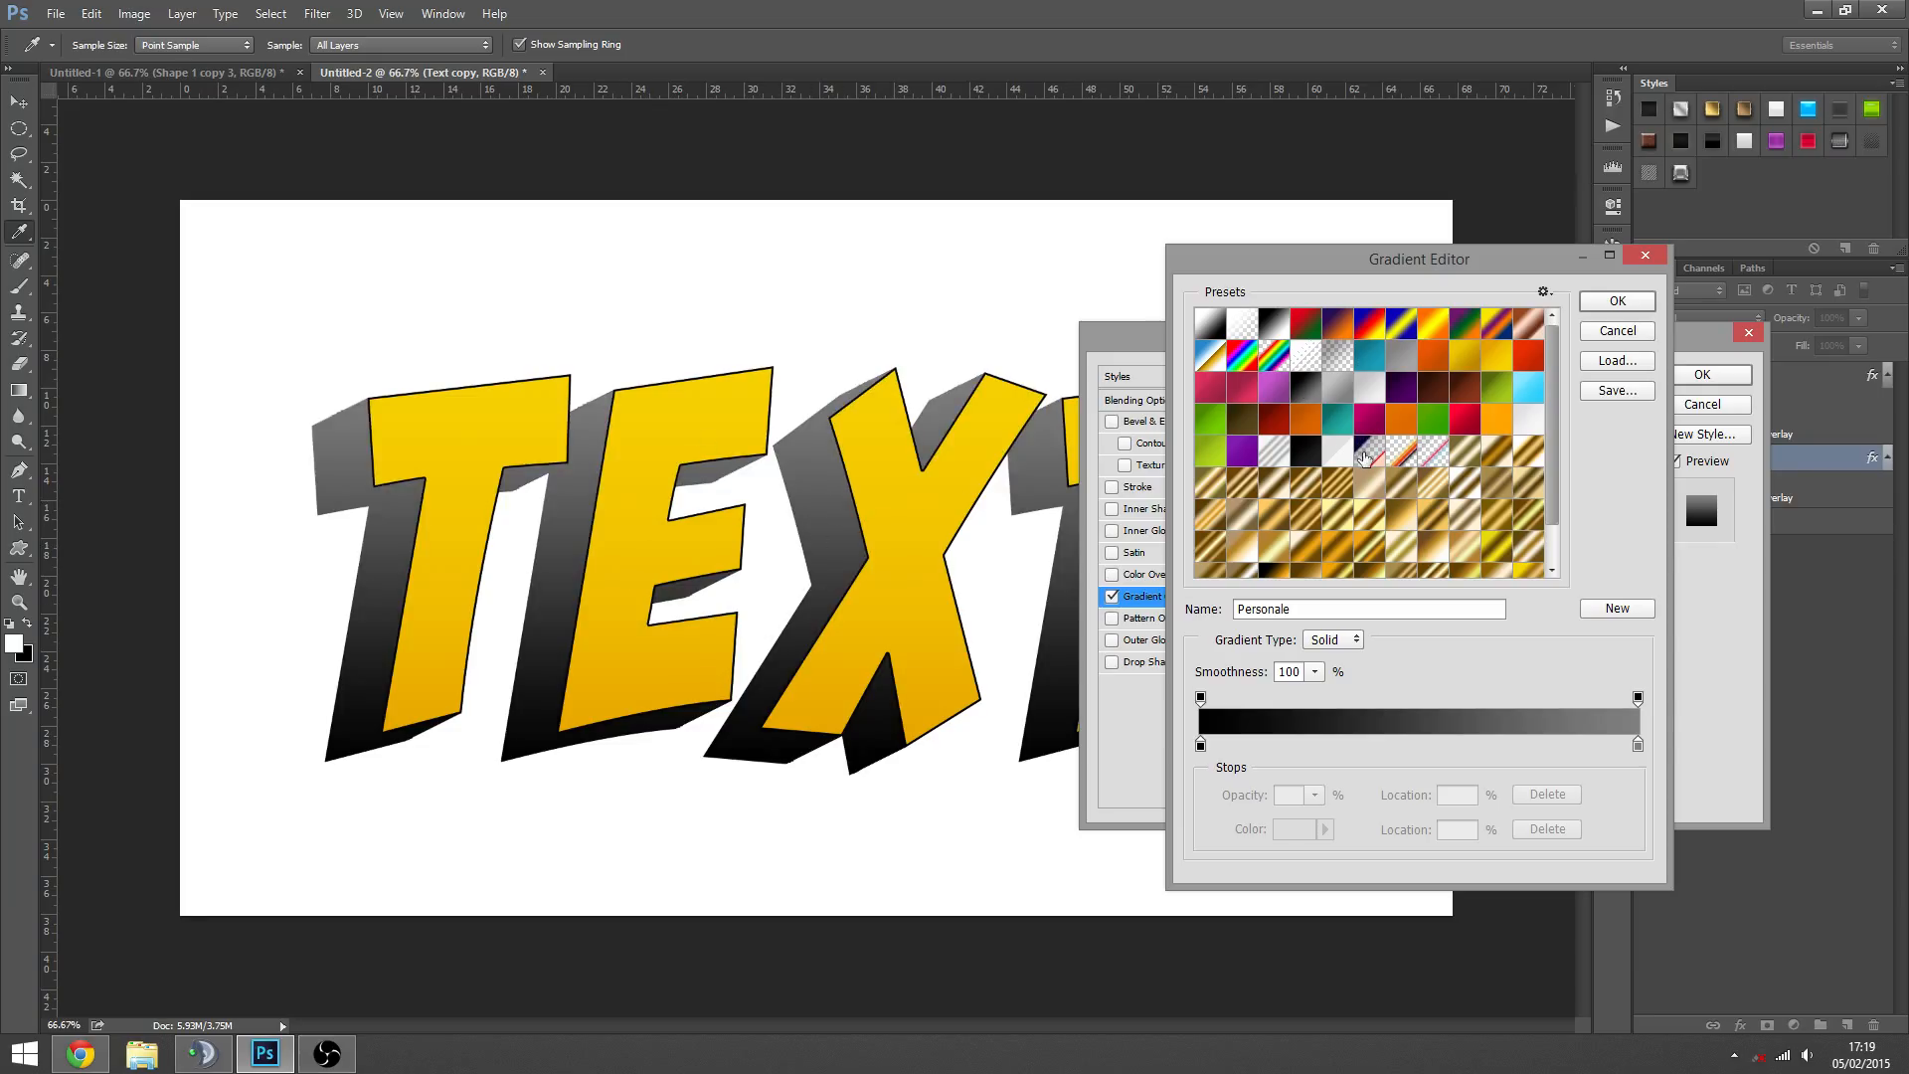
pyautogui.click(1476, 362)
pyautogui.click(1369, 387)
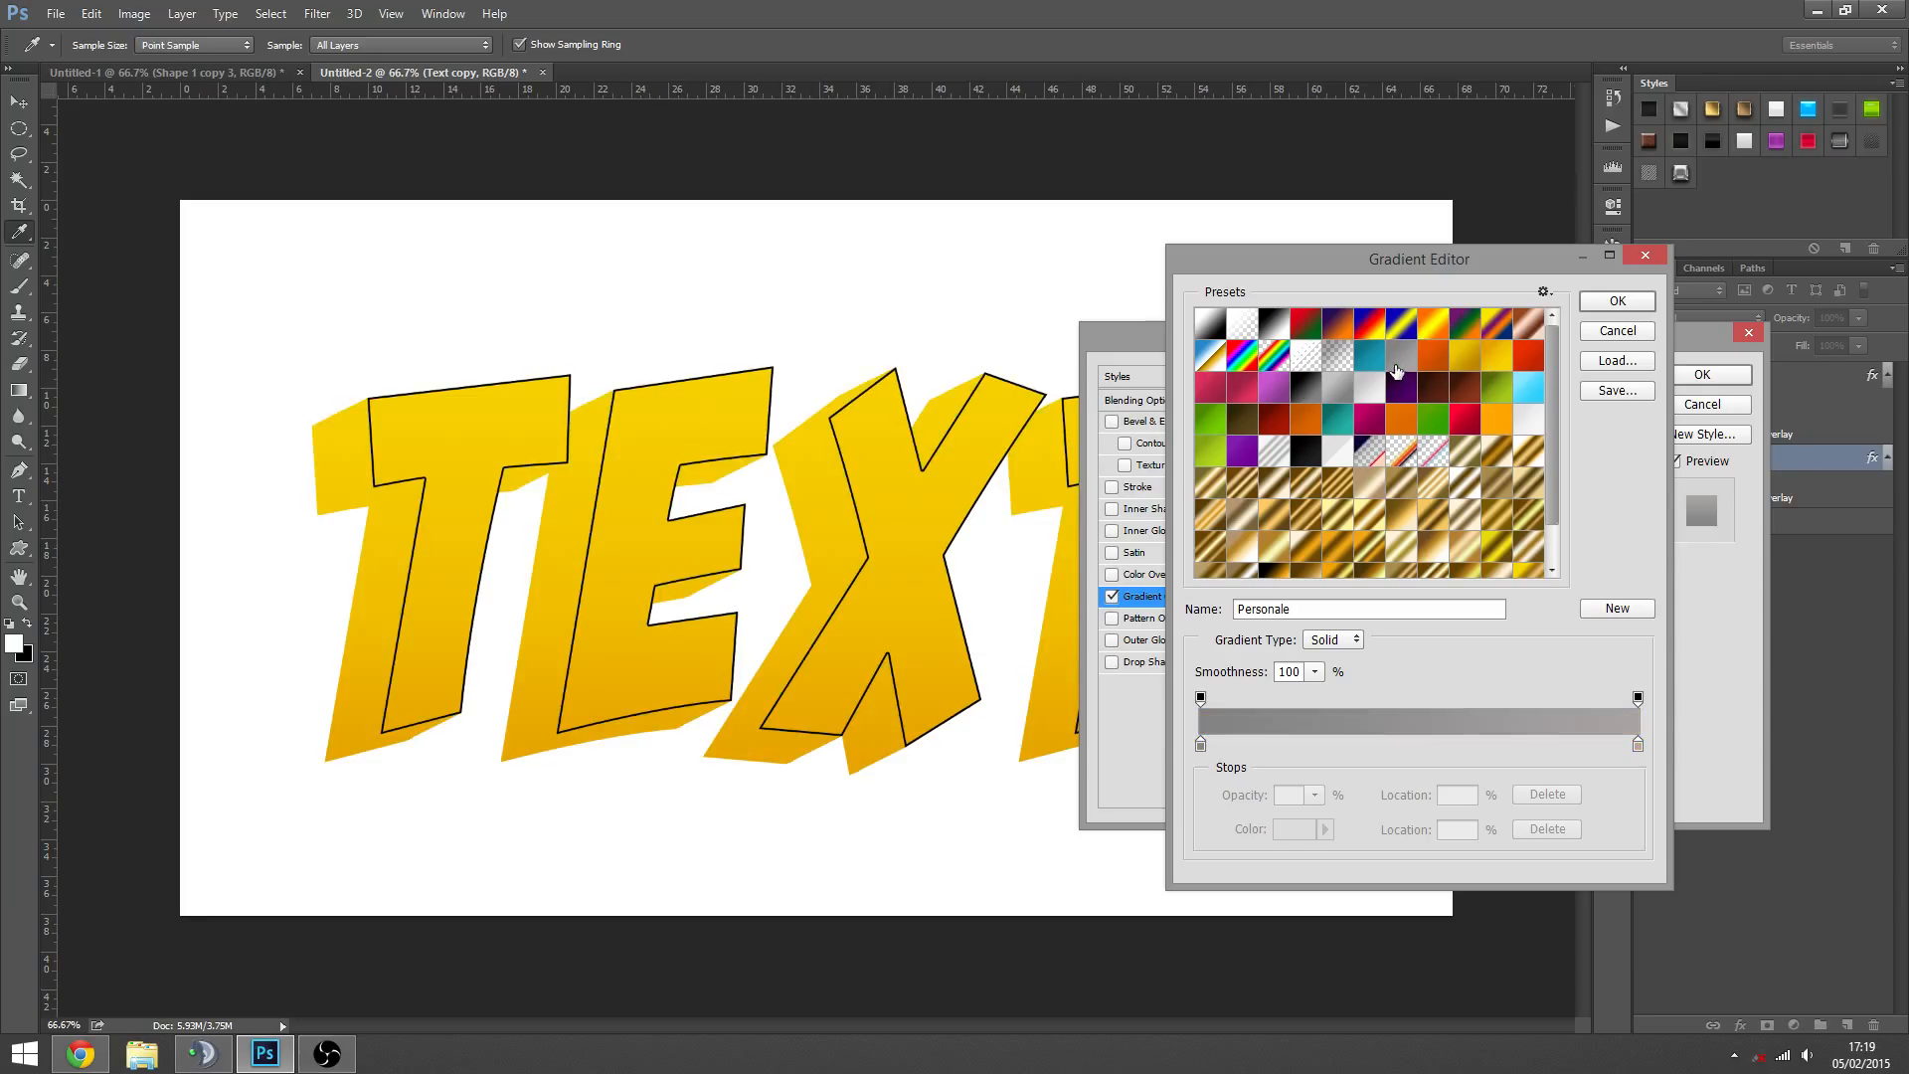
pyautogui.click(1339, 389)
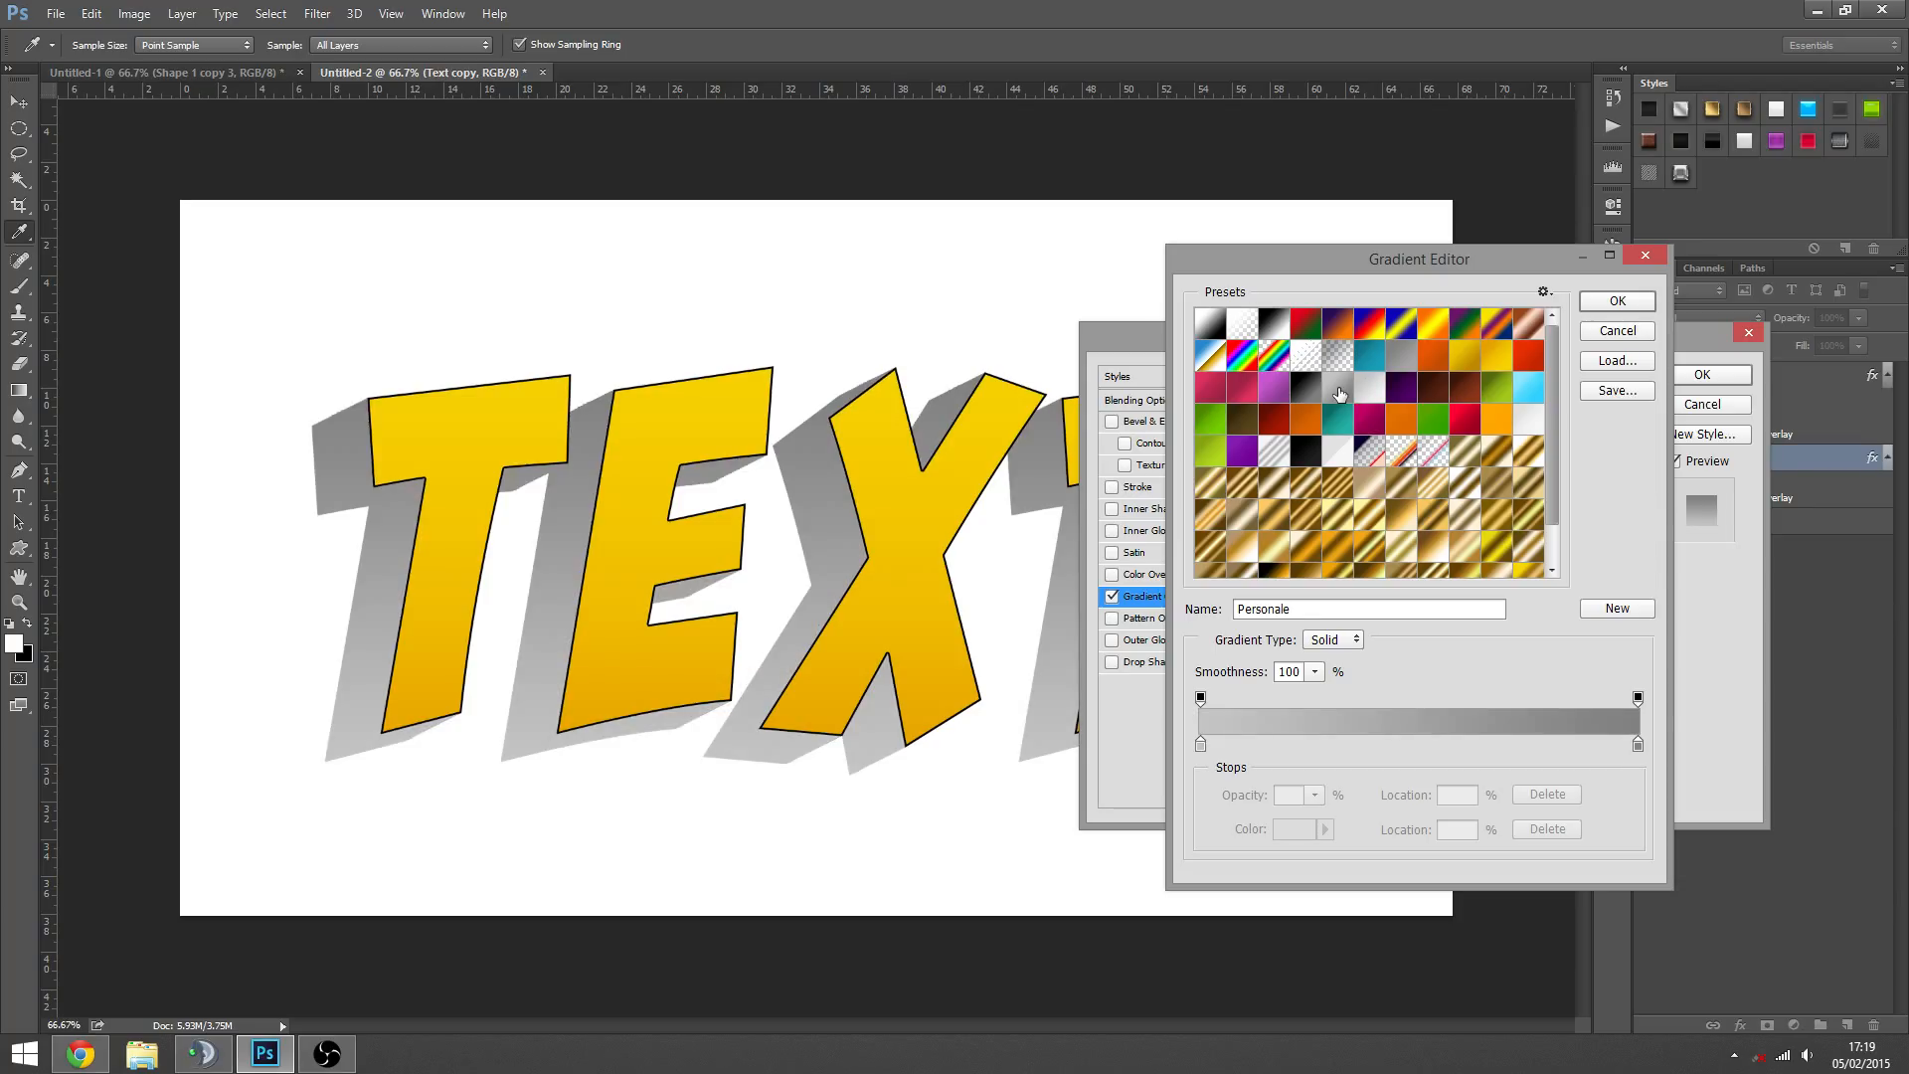
pyautogui.click(1309, 396)
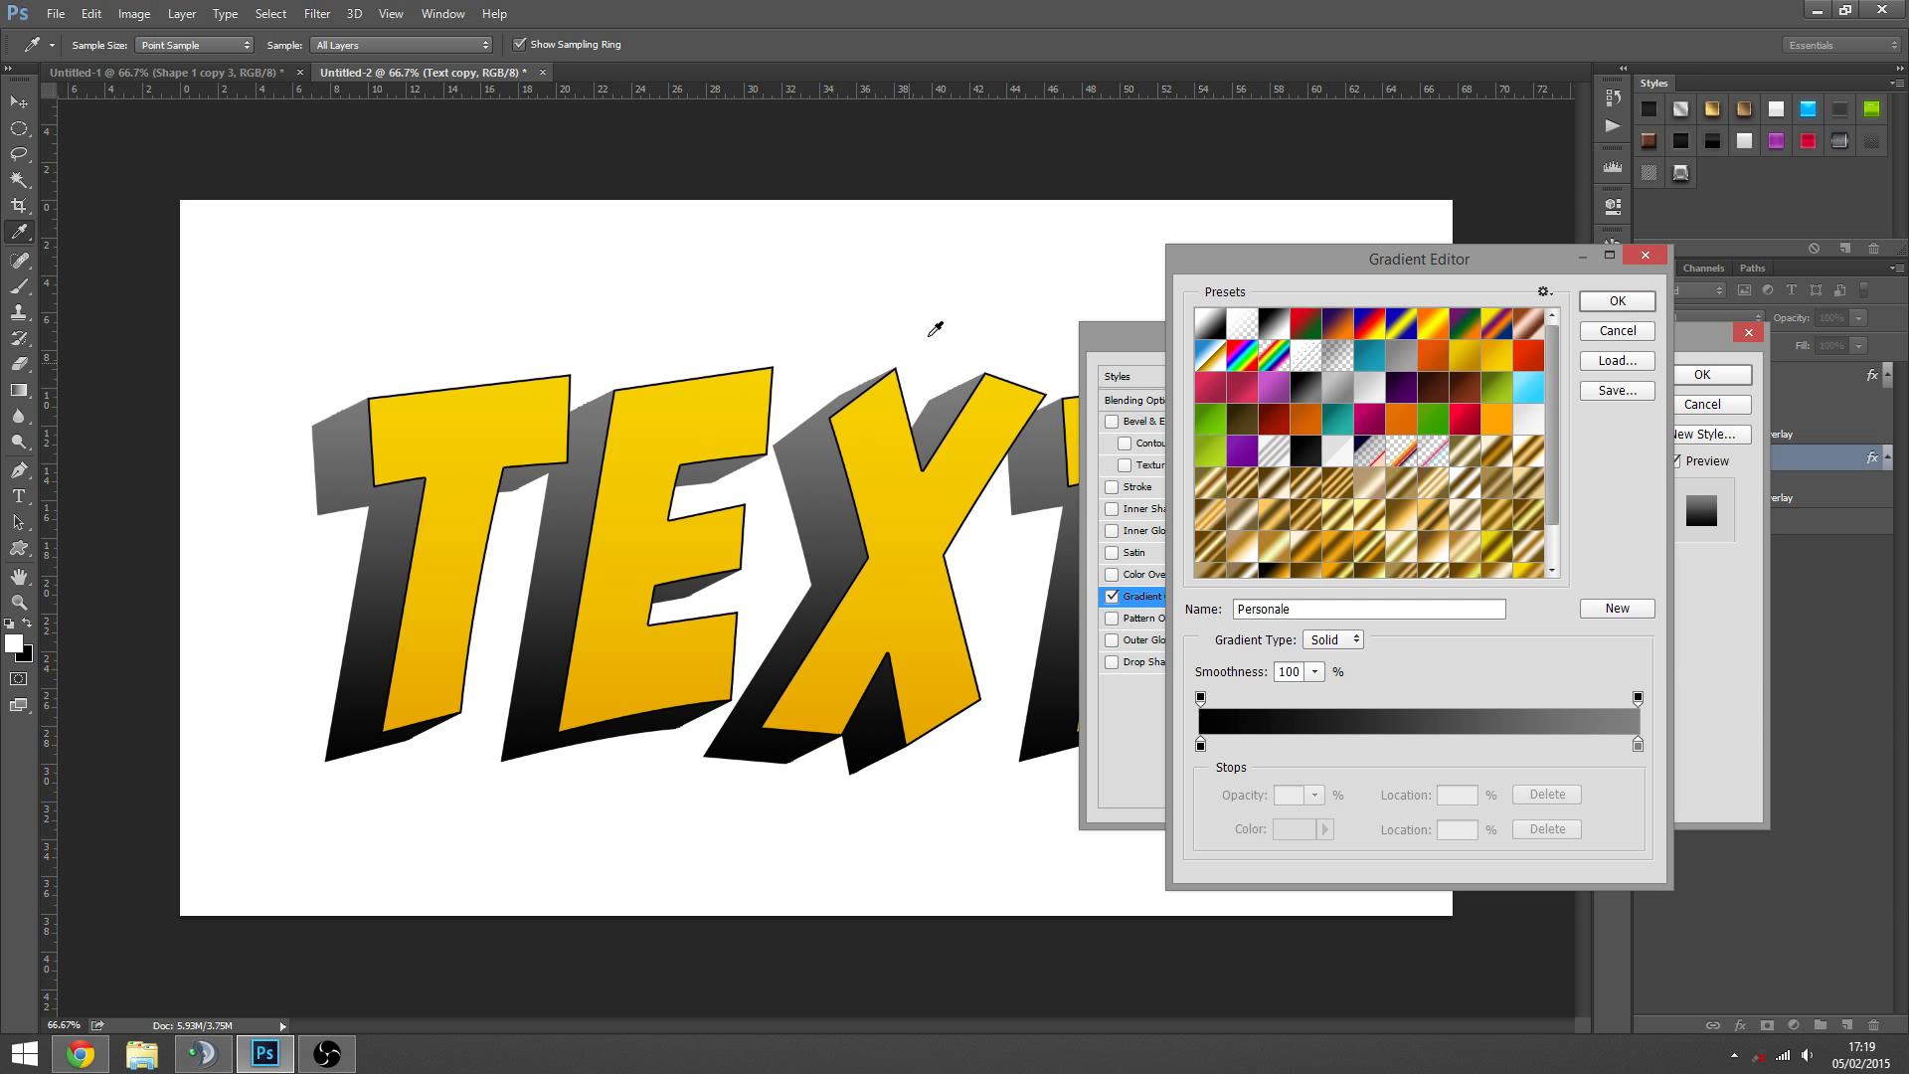
pyautogui.click(1311, 453)
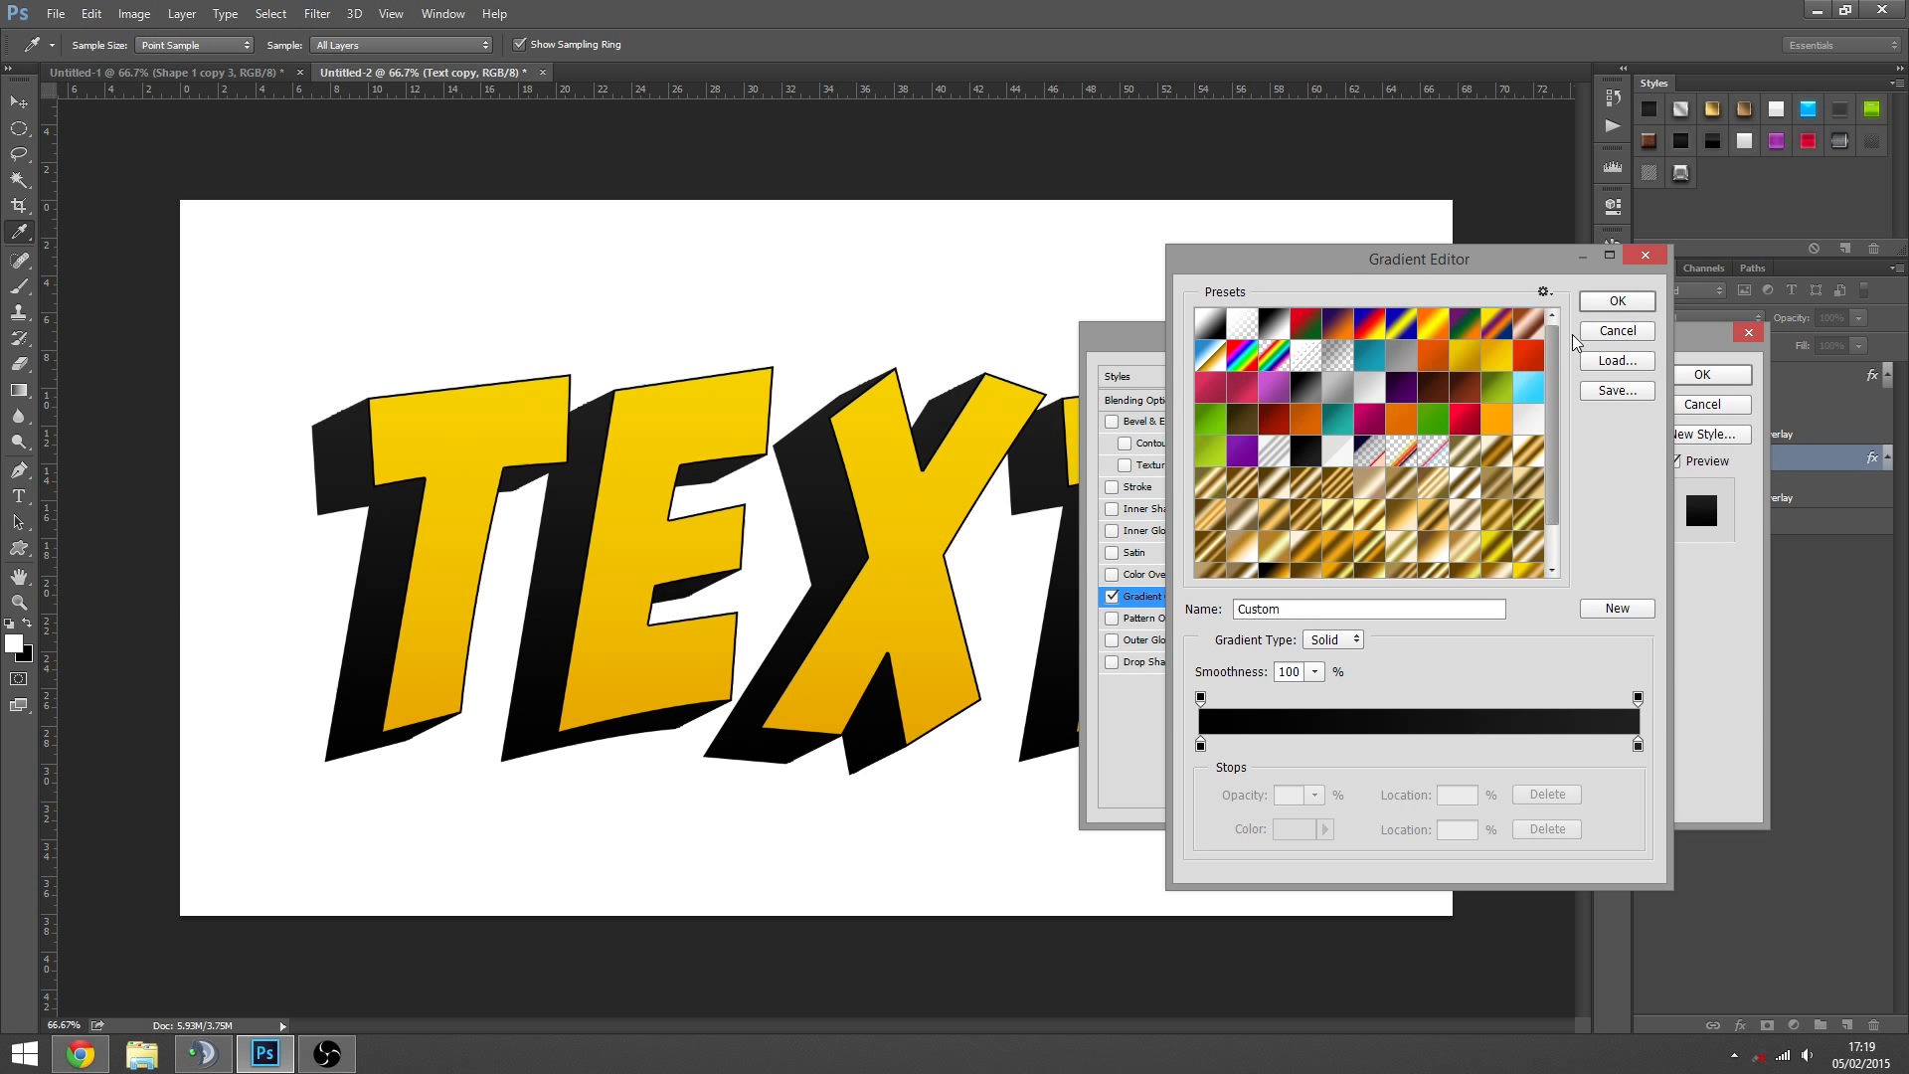
pyautogui.click(1618, 300)
# - Set the end colour stop of the Text copy layer's black gradient to dark grey 2d2d2d and apply the layer style
pyautogui.moveTo(1469, 338); pyautogui.dragTo(1432, 249)
pyautogui.click(1367, 361)
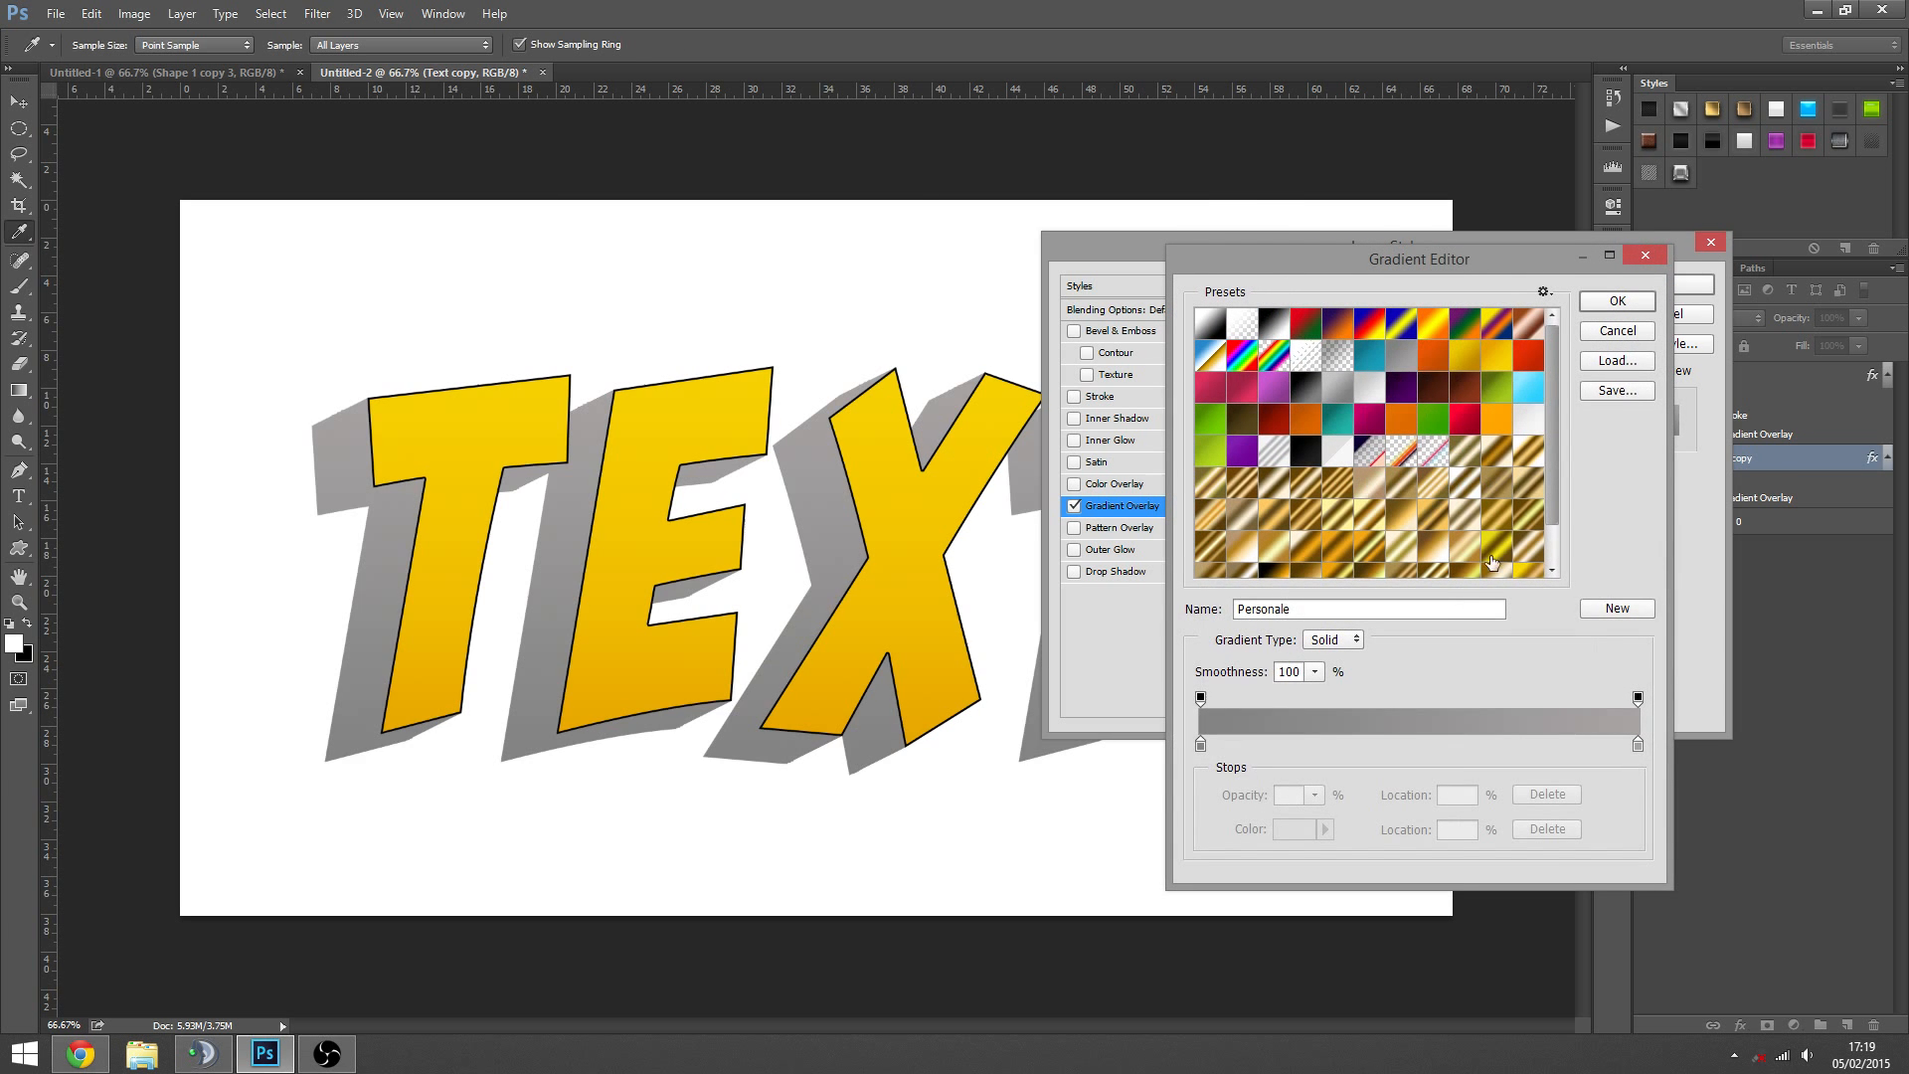
pyautogui.doubleClick(1637, 746)
pyautogui.click(997, 640)
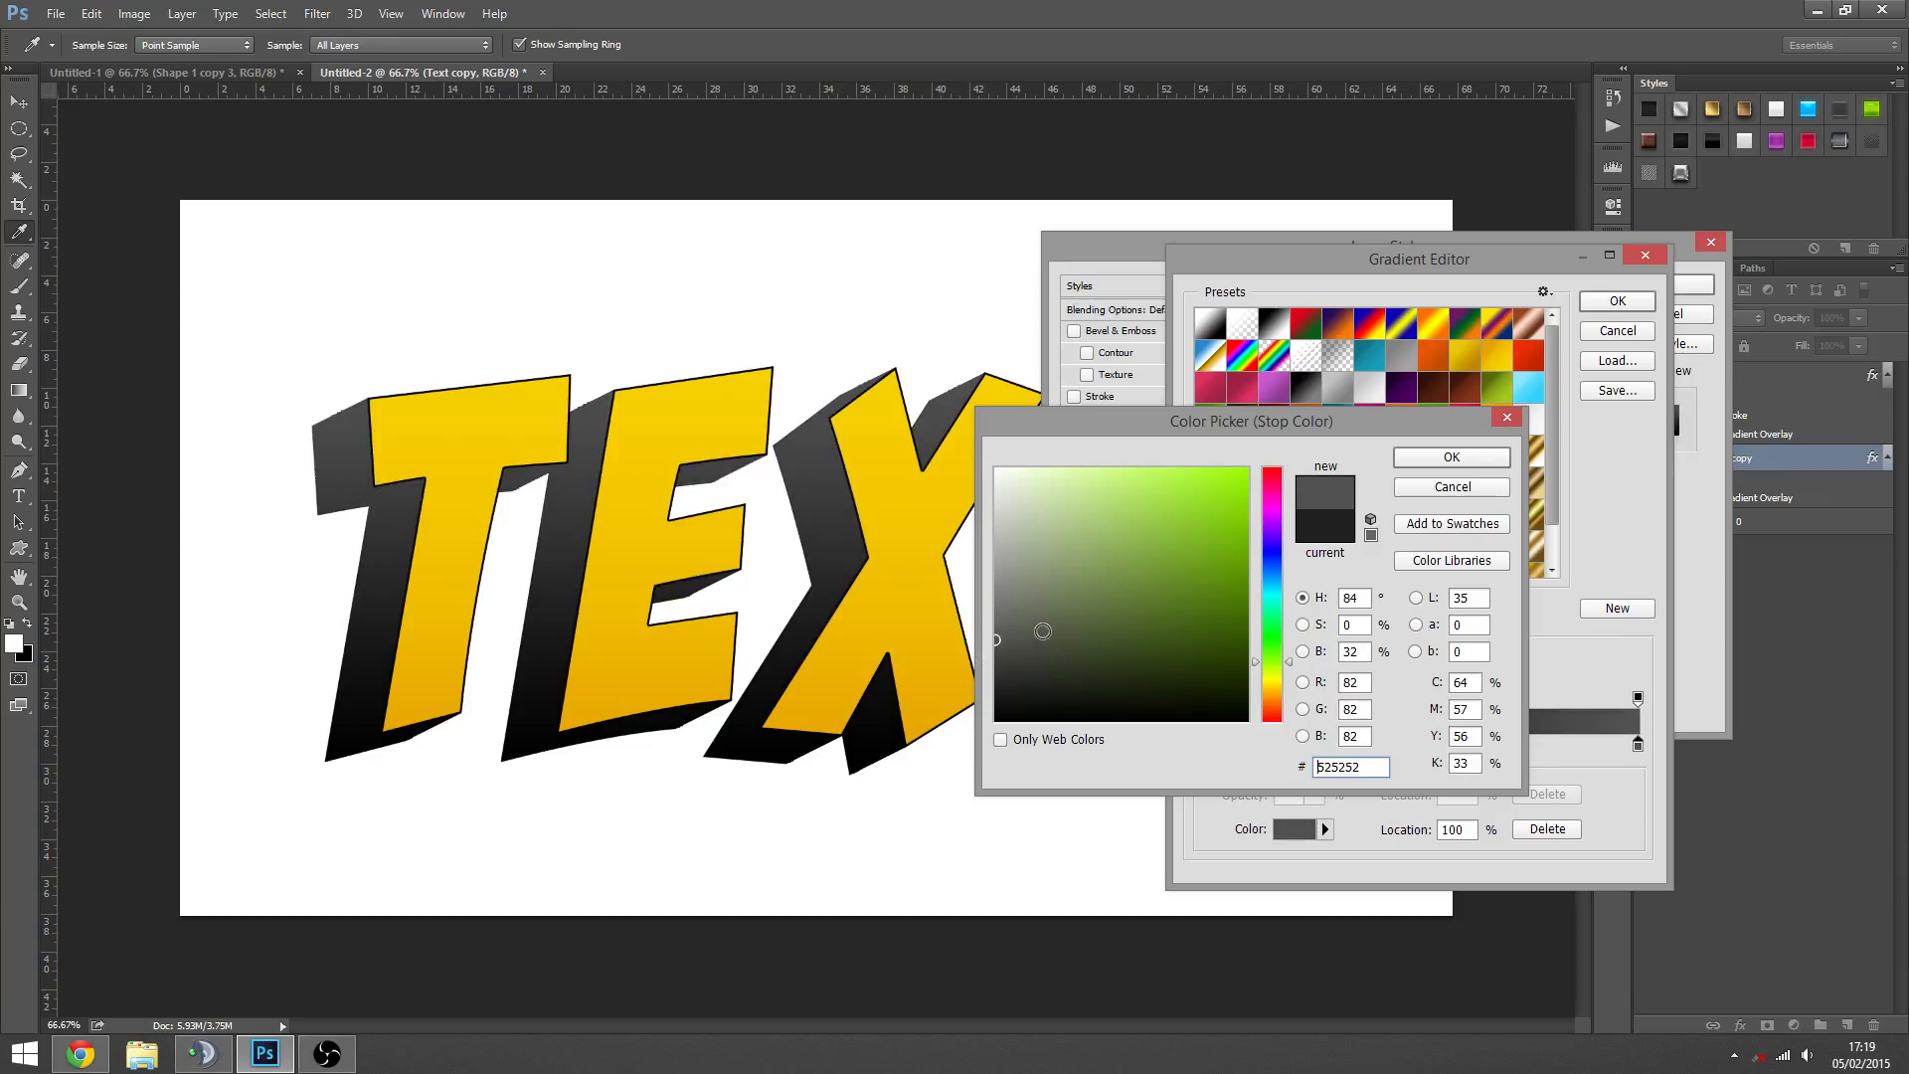
pyautogui.moveTo(1043, 631)
pyautogui.mouseDown()
pyautogui.moveTo(996, 666)
pyautogui.moveTo(996, 640)
pyautogui.moveTo(1009, 693)
pyautogui.moveTo(955, 677)
pyautogui.mouseUp()
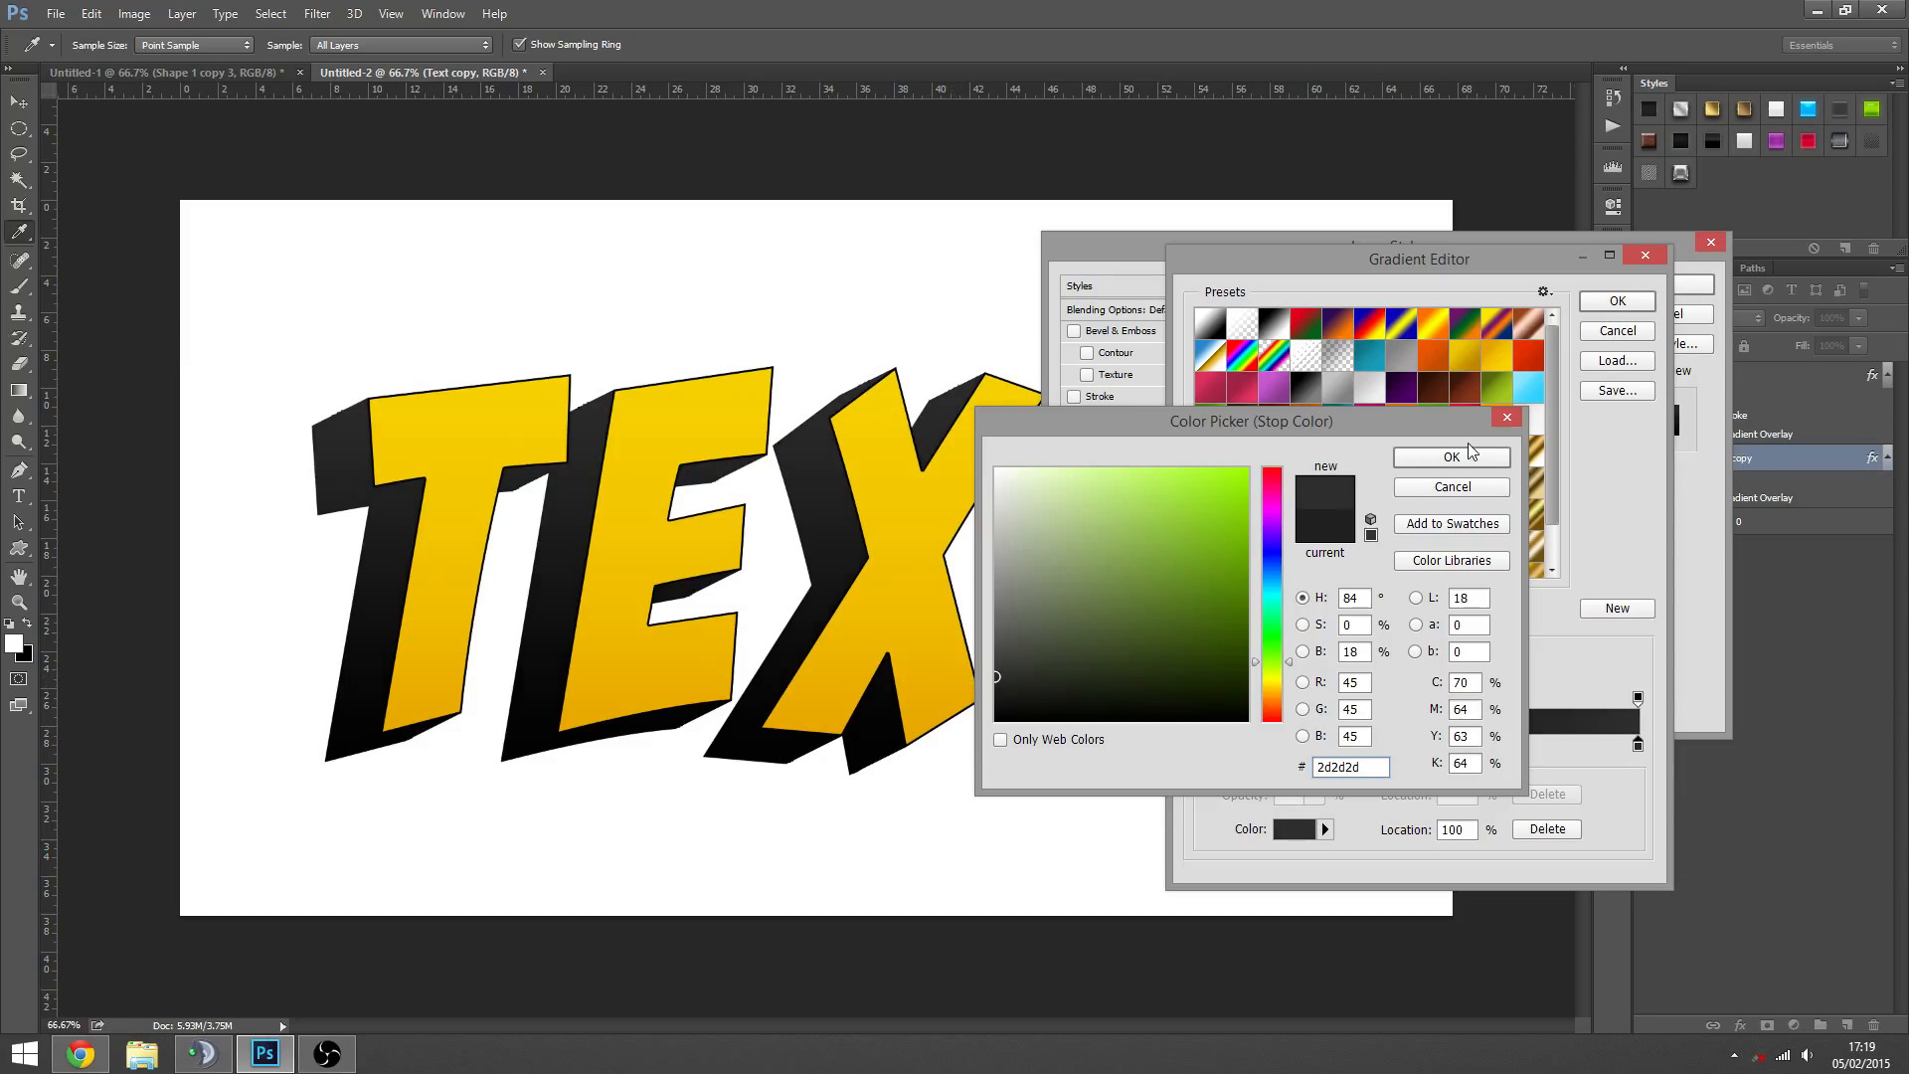
pyautogui.click(1461, 459)
pyautogui.click(1617, 301)
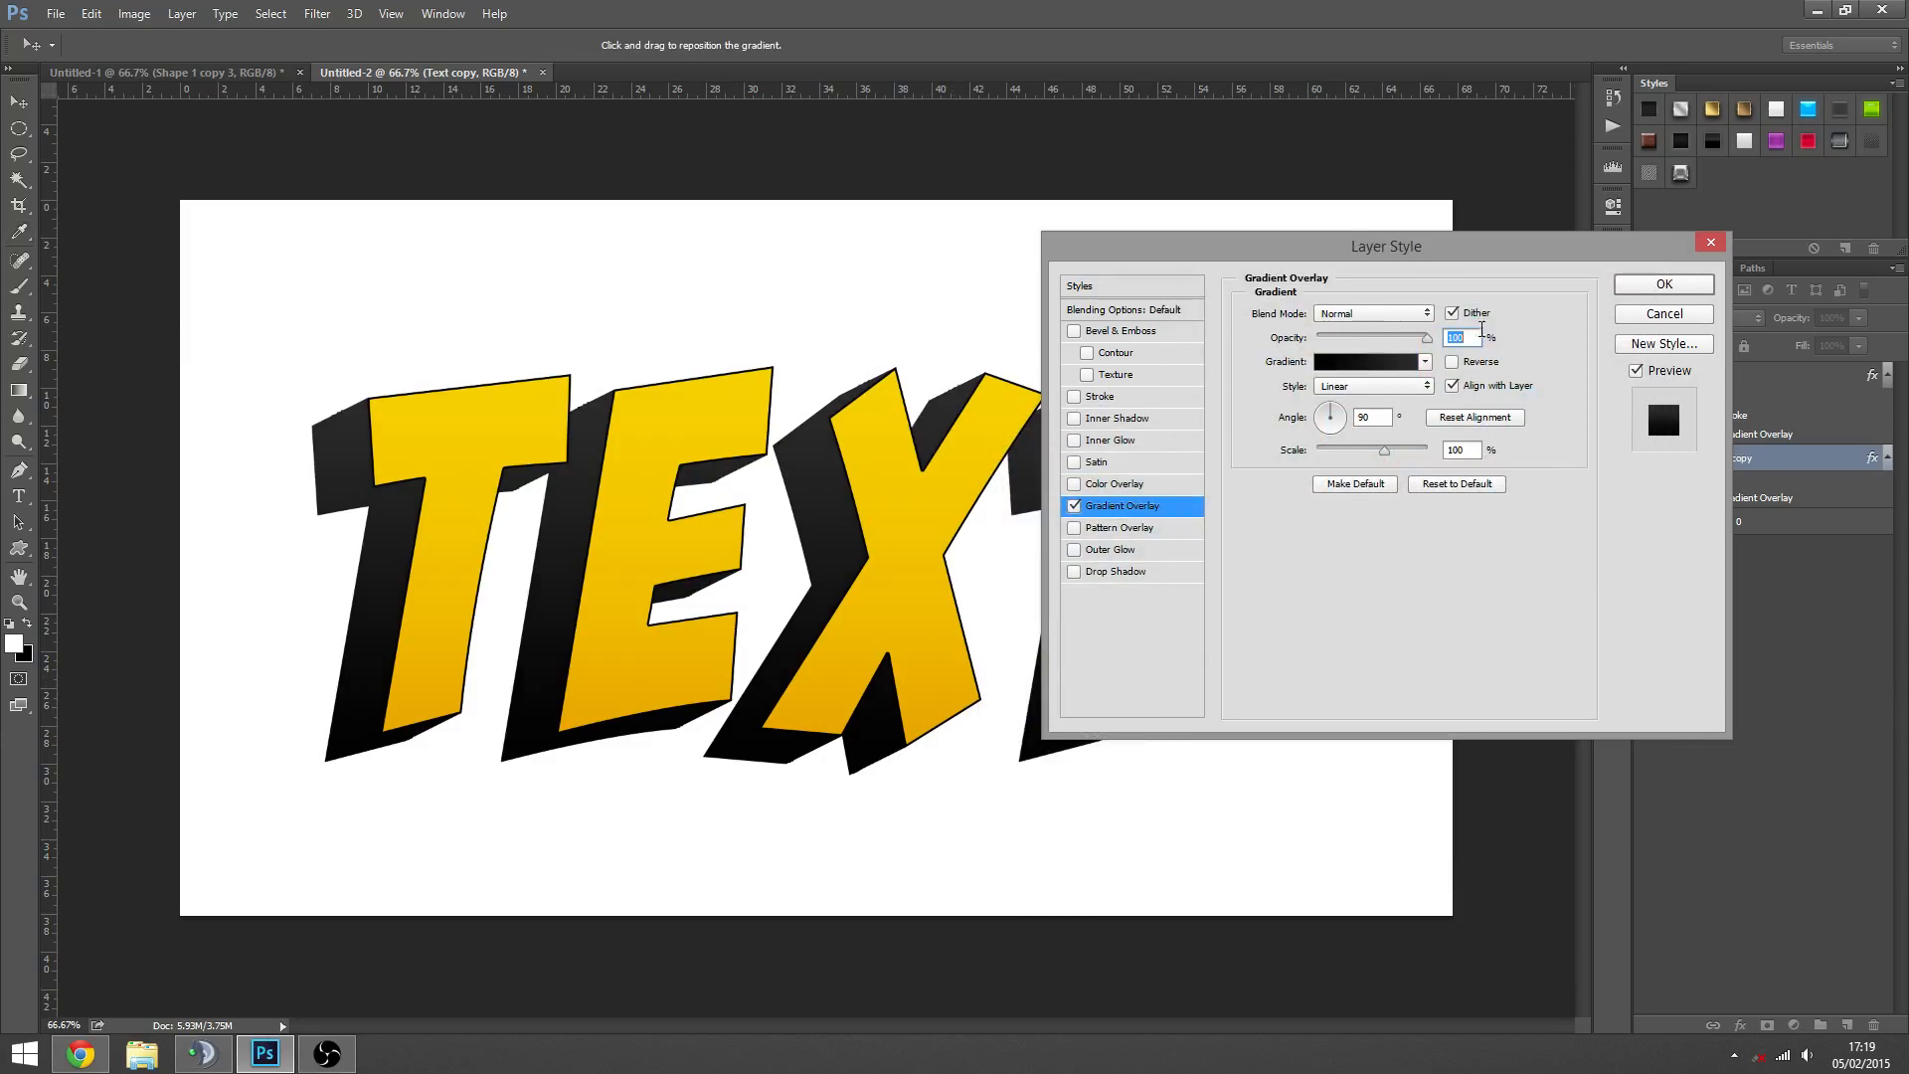
pyautogui.click(1664, 286)
# - Delete the Text and Text copy layers, leaving only the white background Layer 0
pyautogui.press('z')
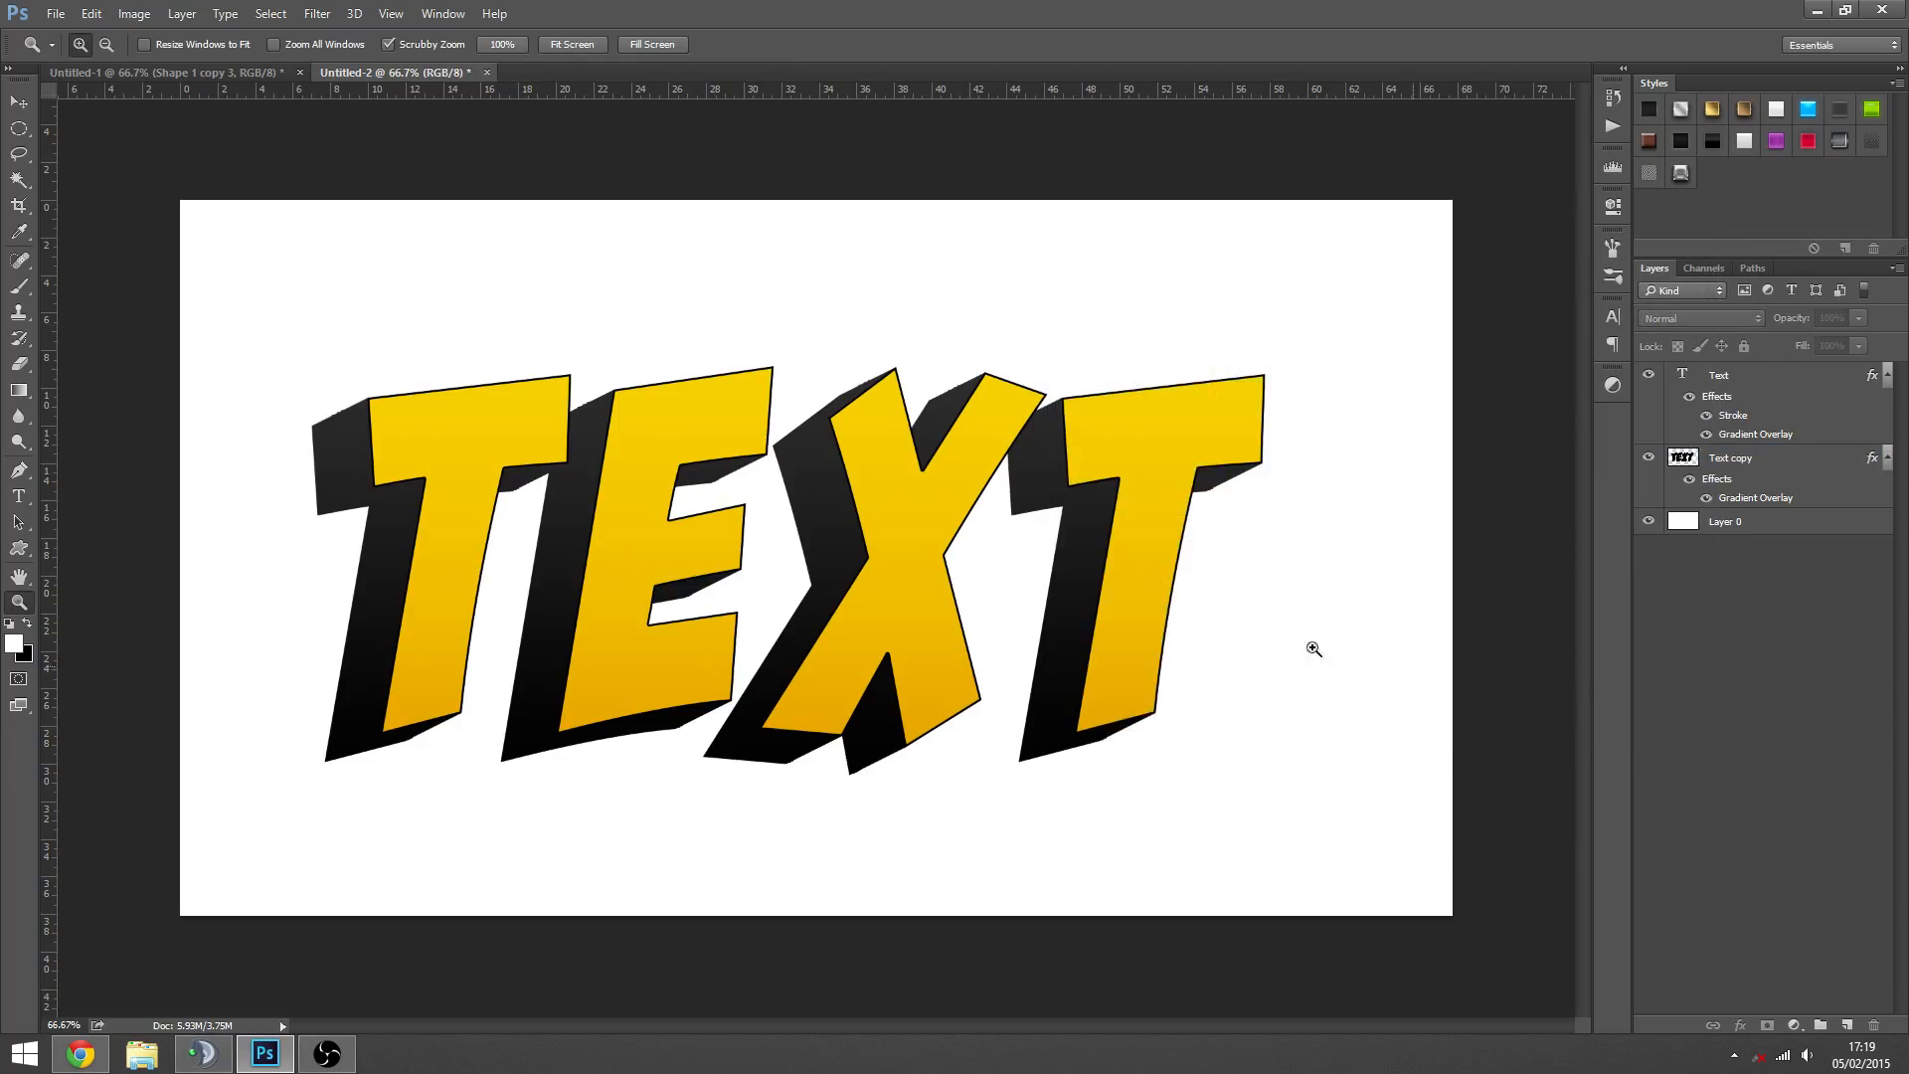
pyautogui.keyDown('alt'); pyautogui.click(1020, 589); pyautogui.keyUp('alt')
pyautogui.click(596, 581)
pyautogui.press('v')
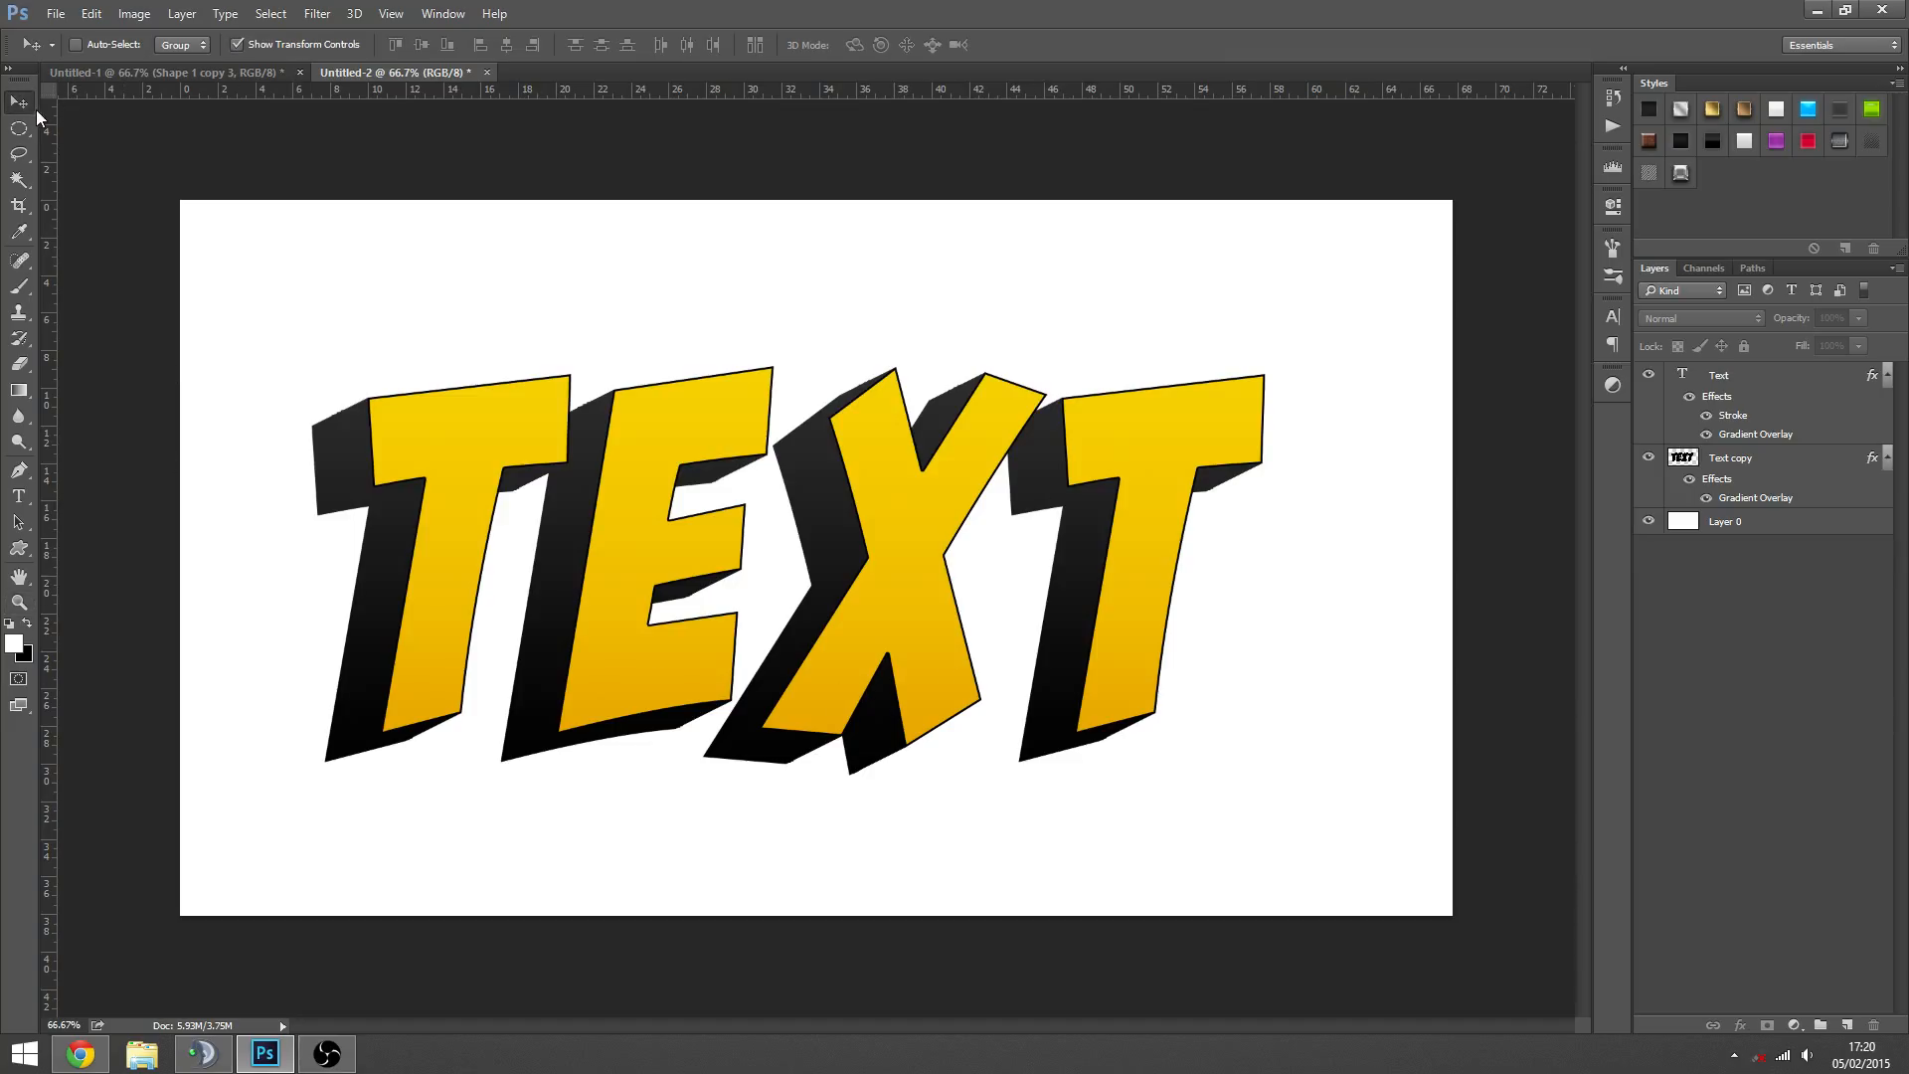
pyautogui.click(1732, 375)
pyautogui.keyDown('ctrl'); pyautogui.click(1736, 457); pyautogui.keyUp('ctrl')
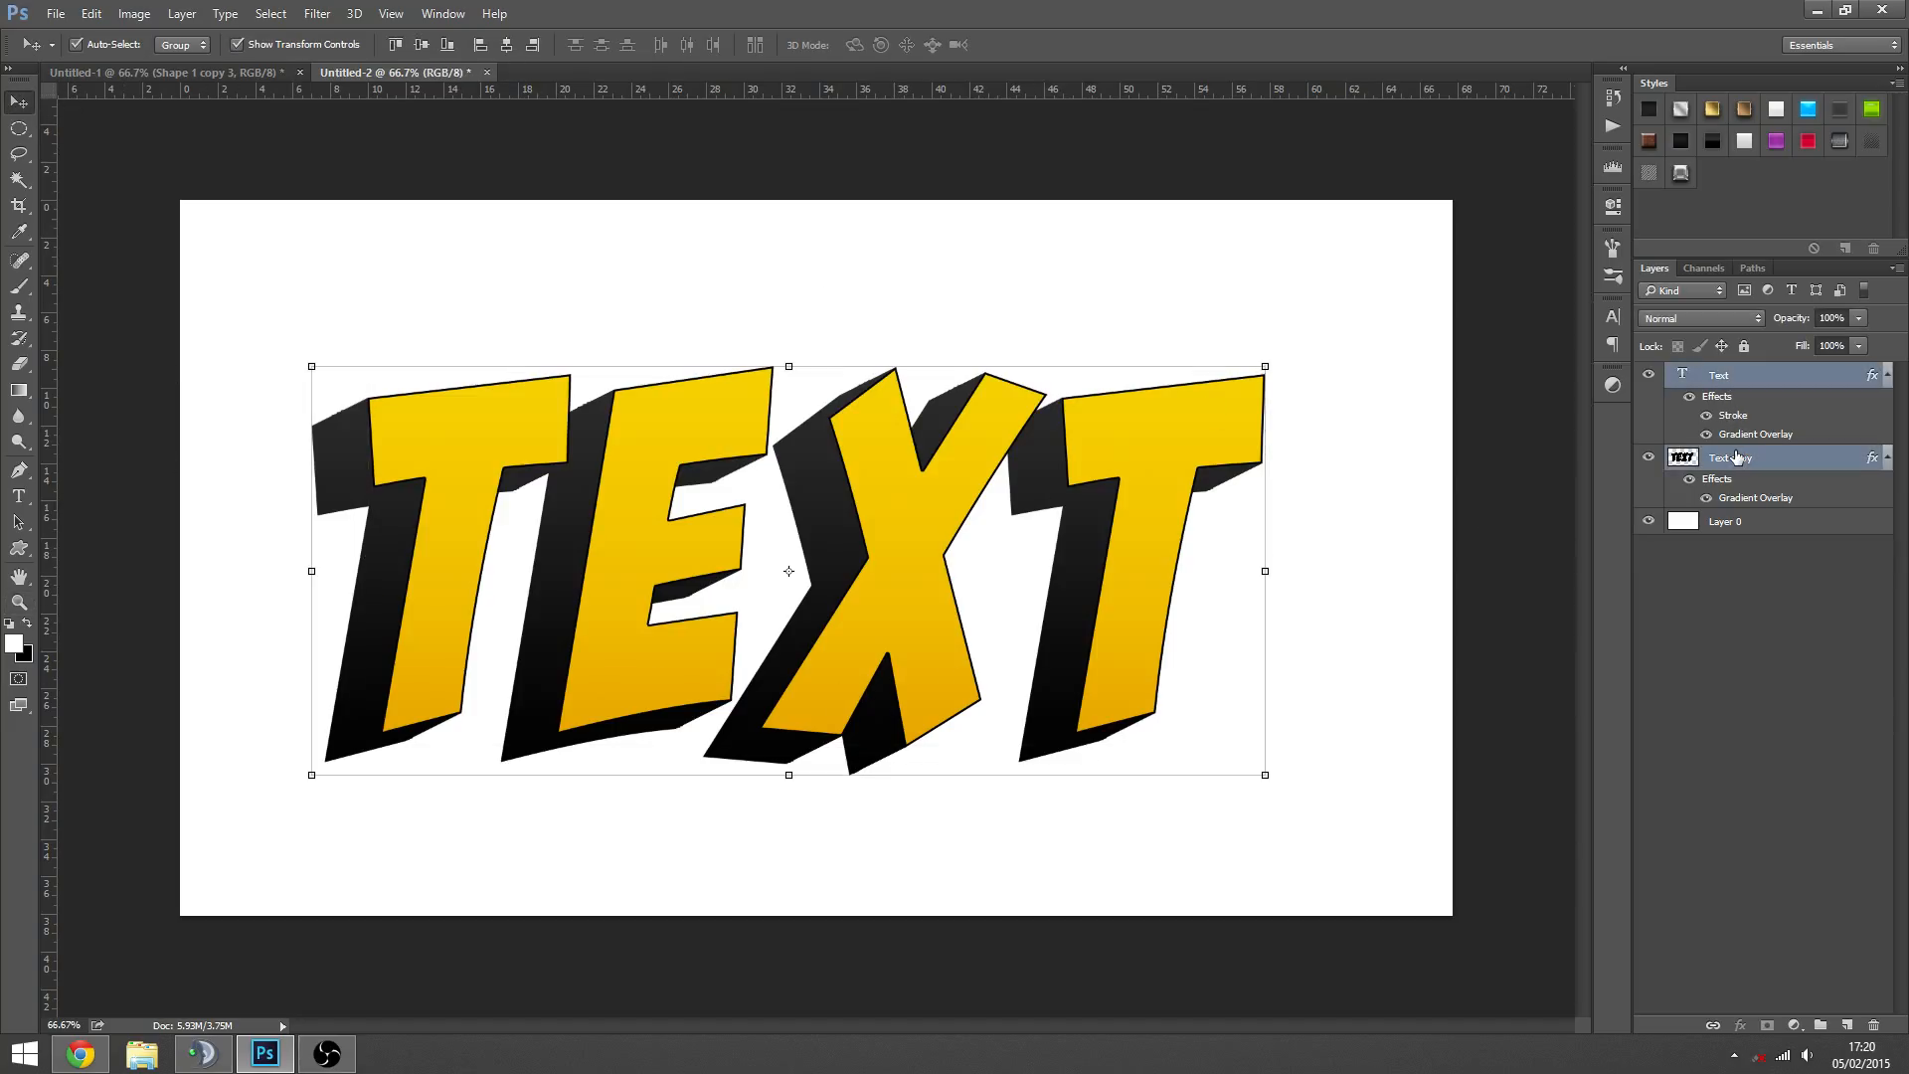
pyautogui.press('Delete')
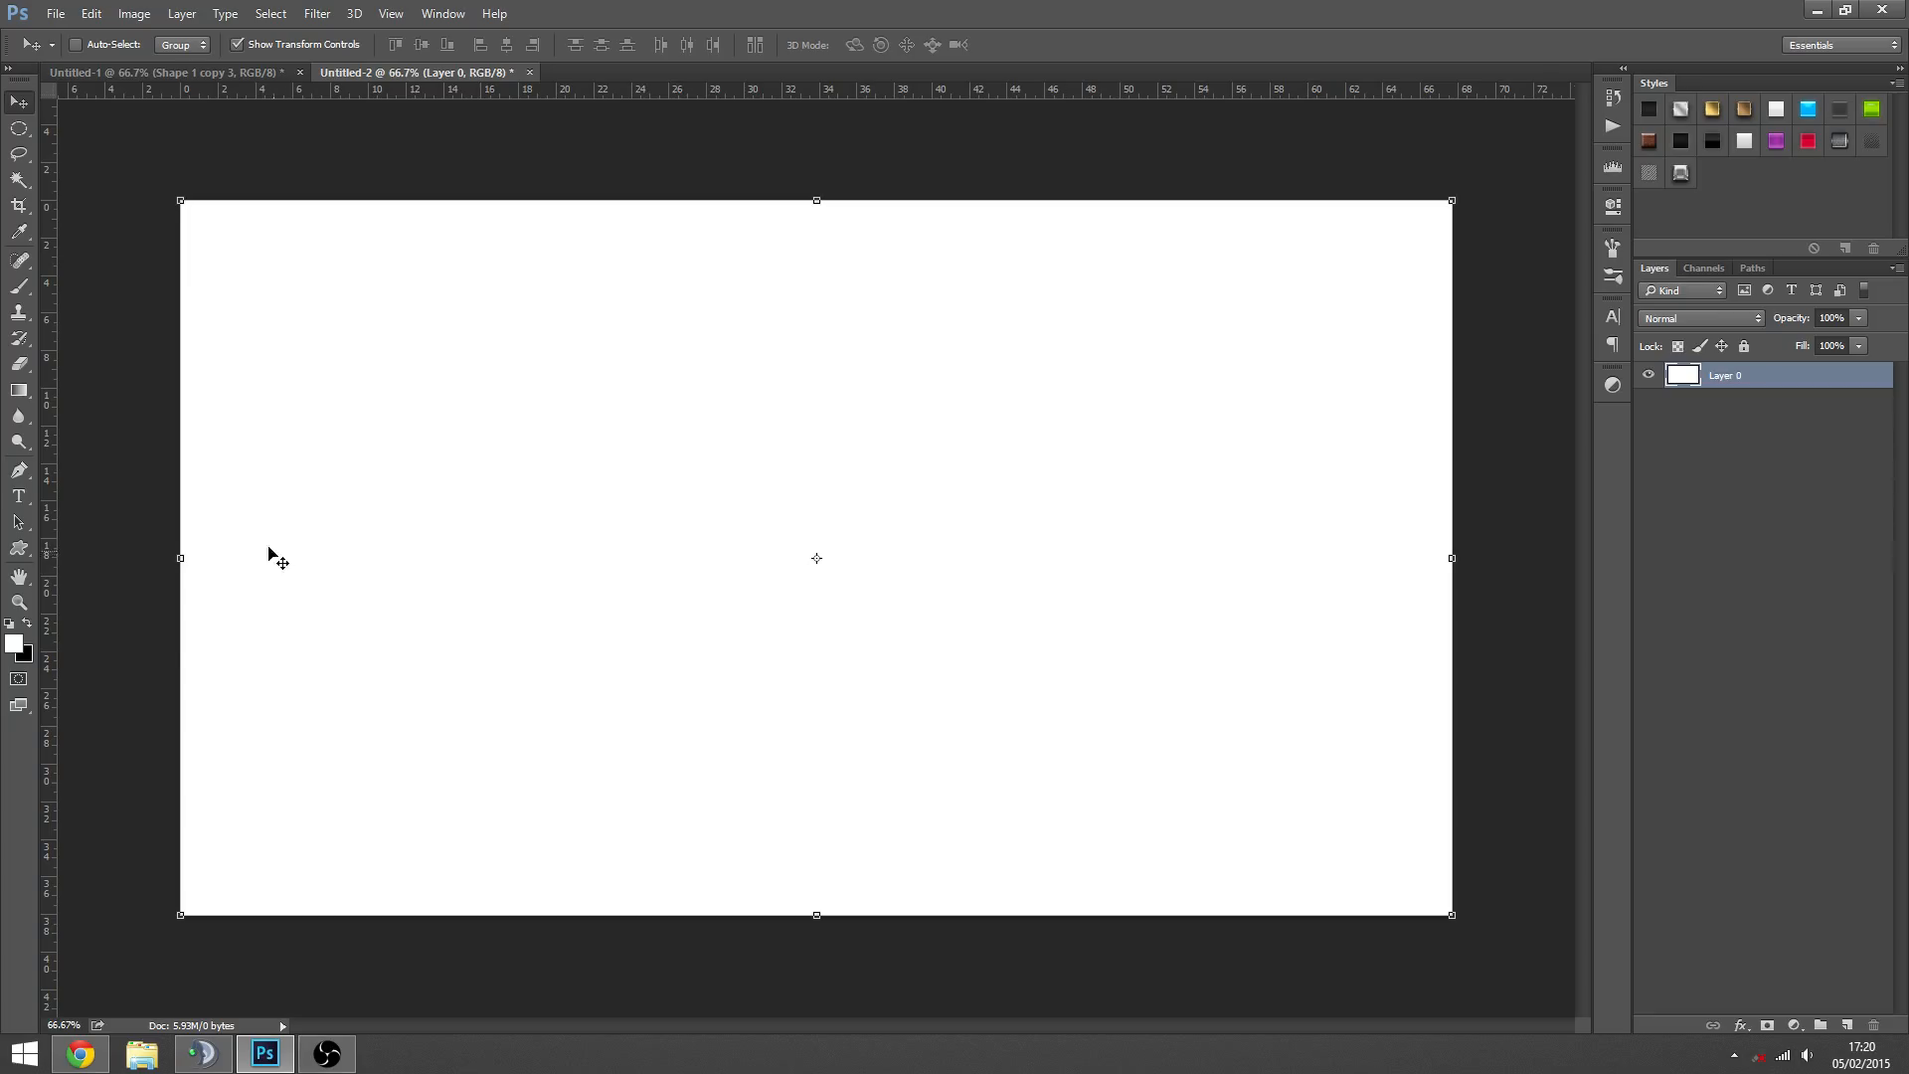
# - Draw a circle shape about 924 px in diameter near the middle of the canvas
pyautogui.click(19, 548)
pyautogui.click(90, 583)
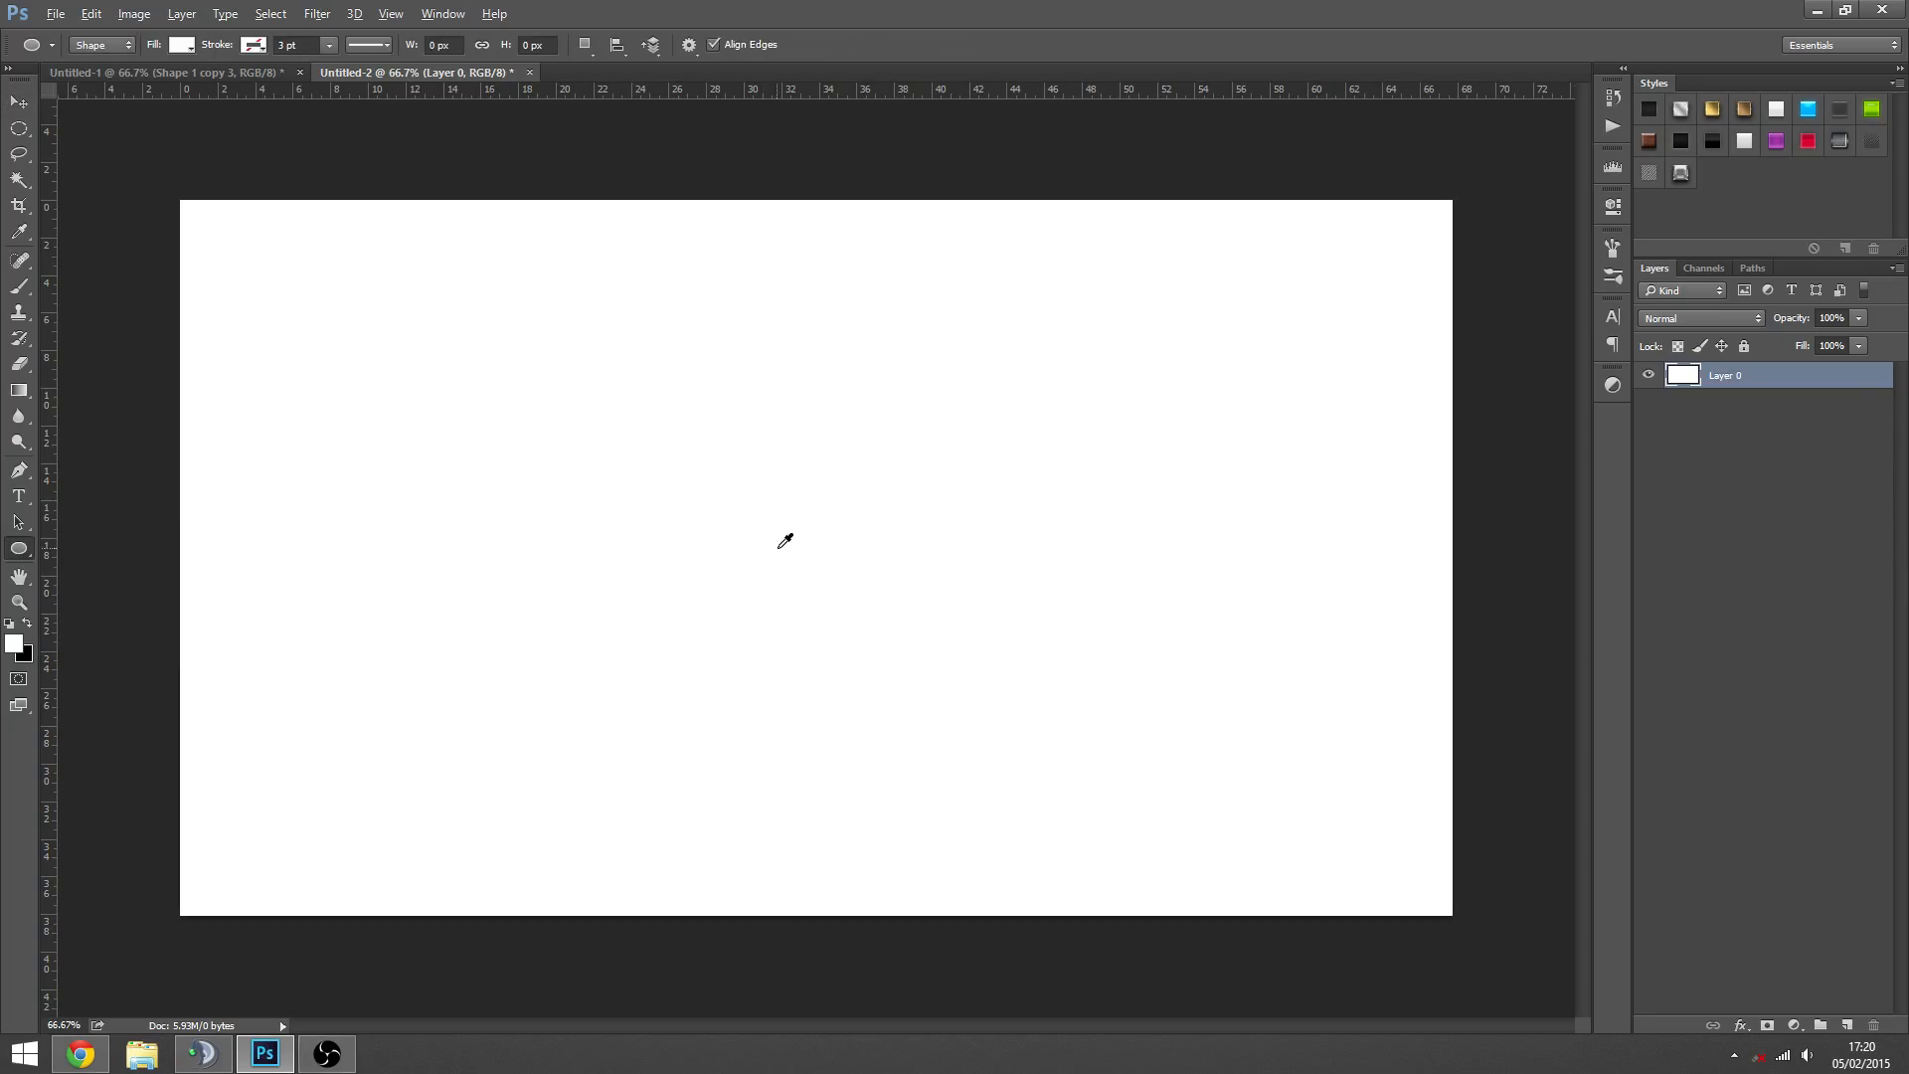
pyautogui.moveTo(791, 547); pyautogui.dragTo(427, 239)
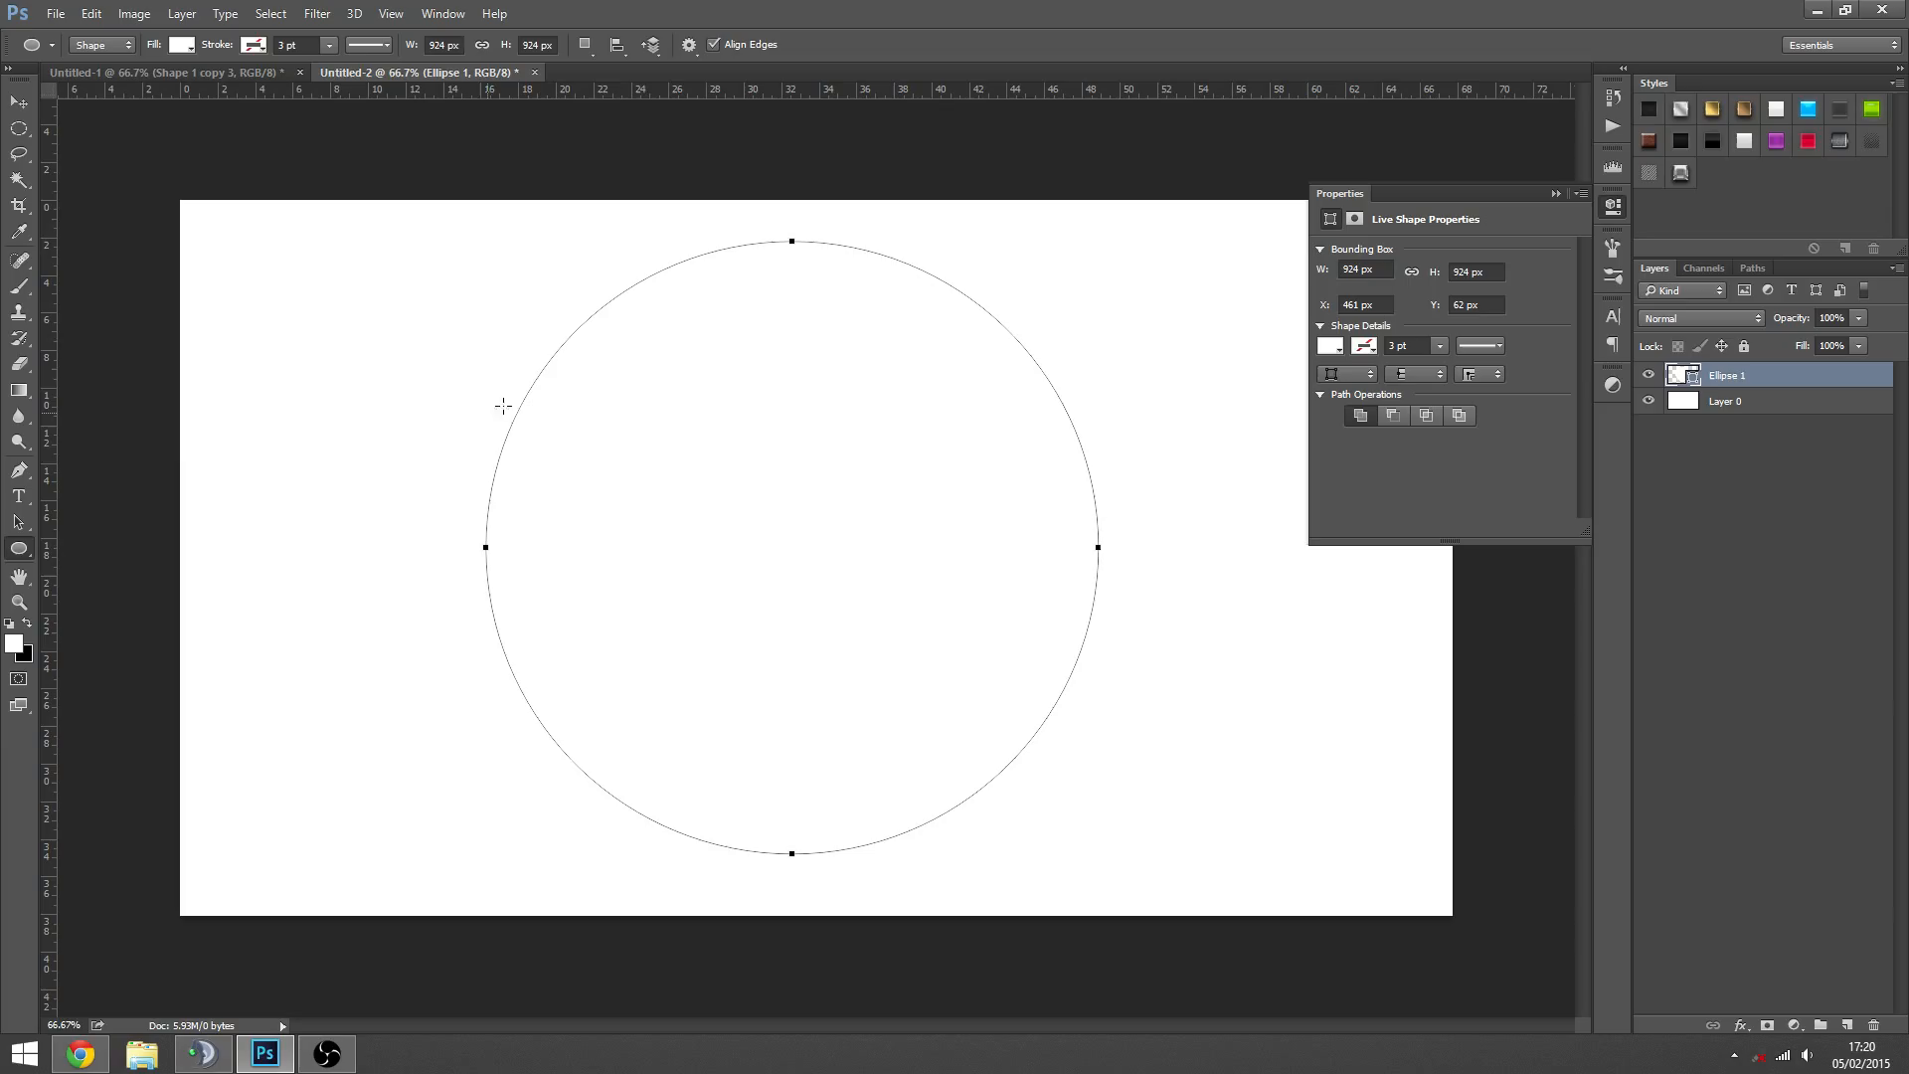
# - Fill the circle with teal 1bb1c3, trying brighter cyan and blue shades first
pyautogui.doubleClick(1678, 378)
pyautogui.click(1186, 507)
pyautogui.moveTo(1273, 557)
pyautogui.mouseDown()
pyautogui.moveTo(1269, 527)
pyautogui.moveTo(1271, 598)
pyautogui.moveTo(1200, 532)
pyautogui.mouseUp()
pyautogui.click(1274, 592)
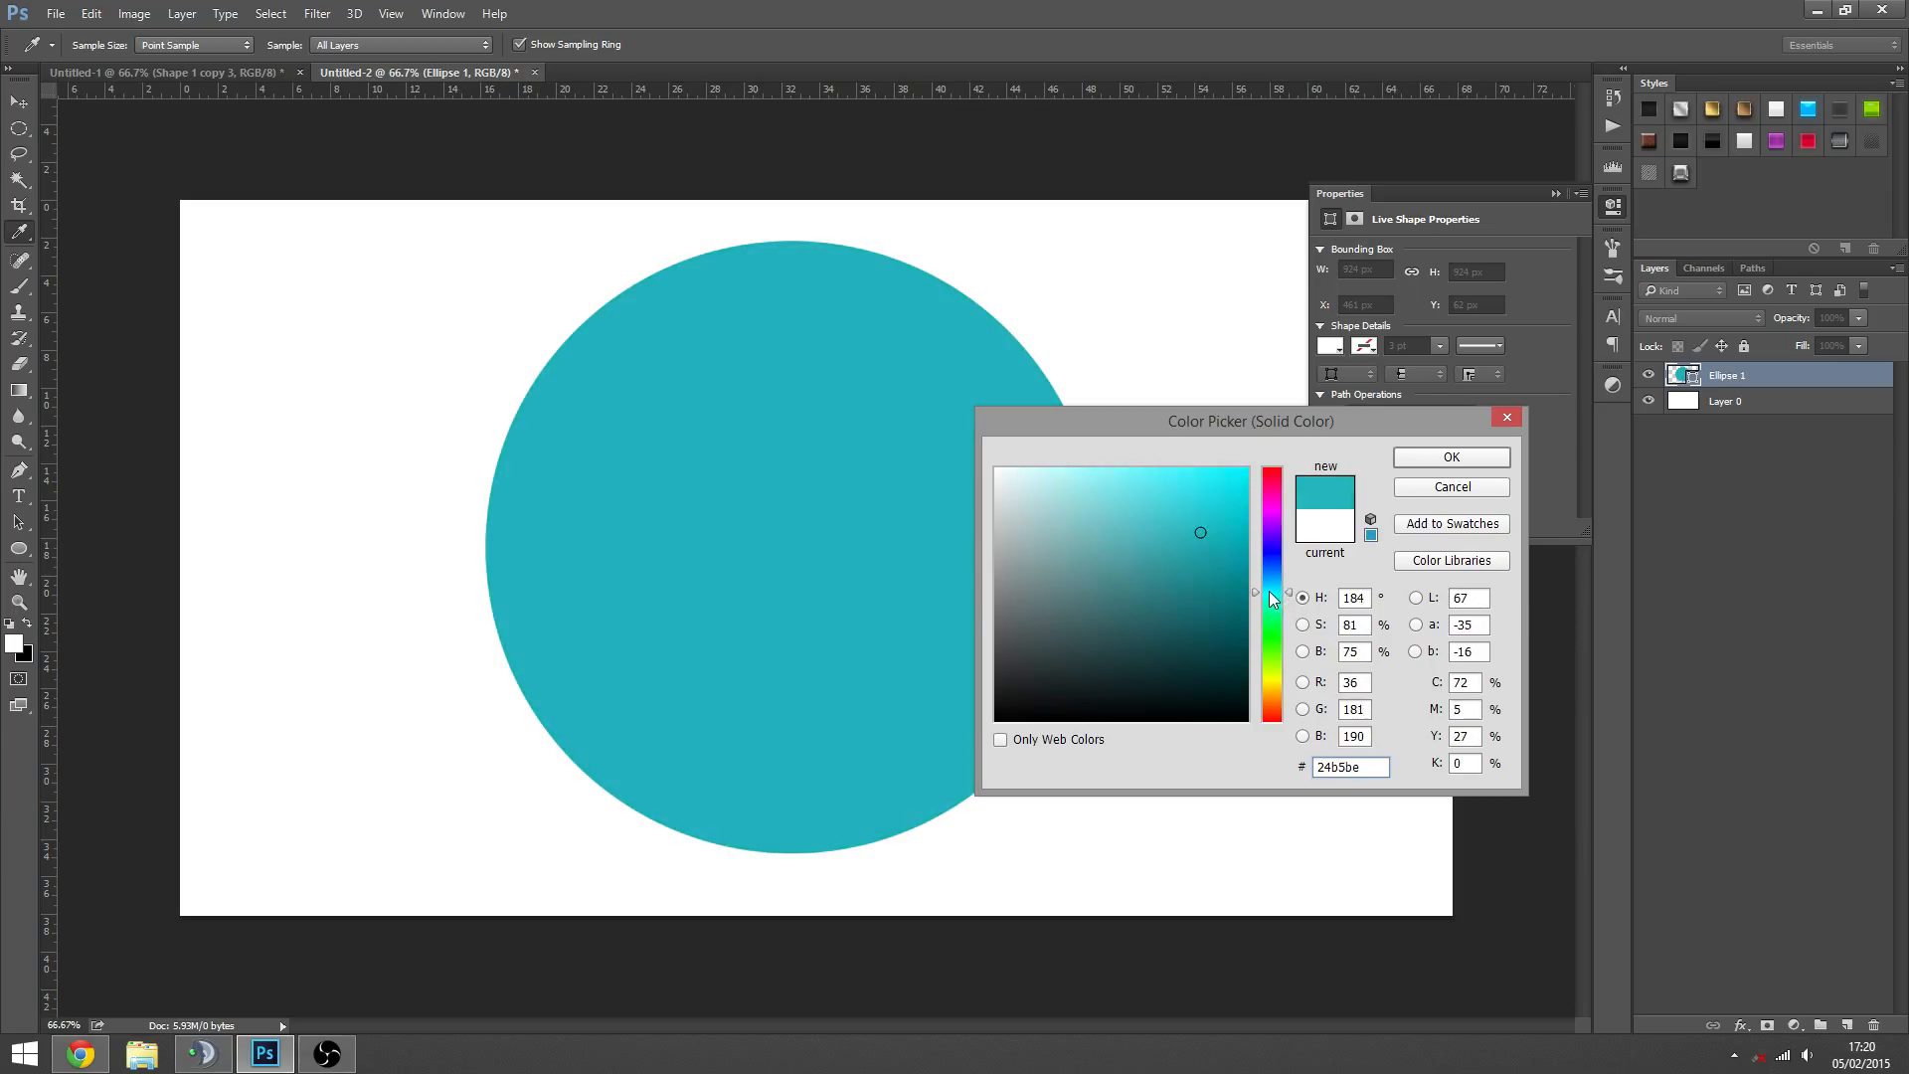
pyautogui.click(1270, 594)
pyautogui.click(1217, 493)
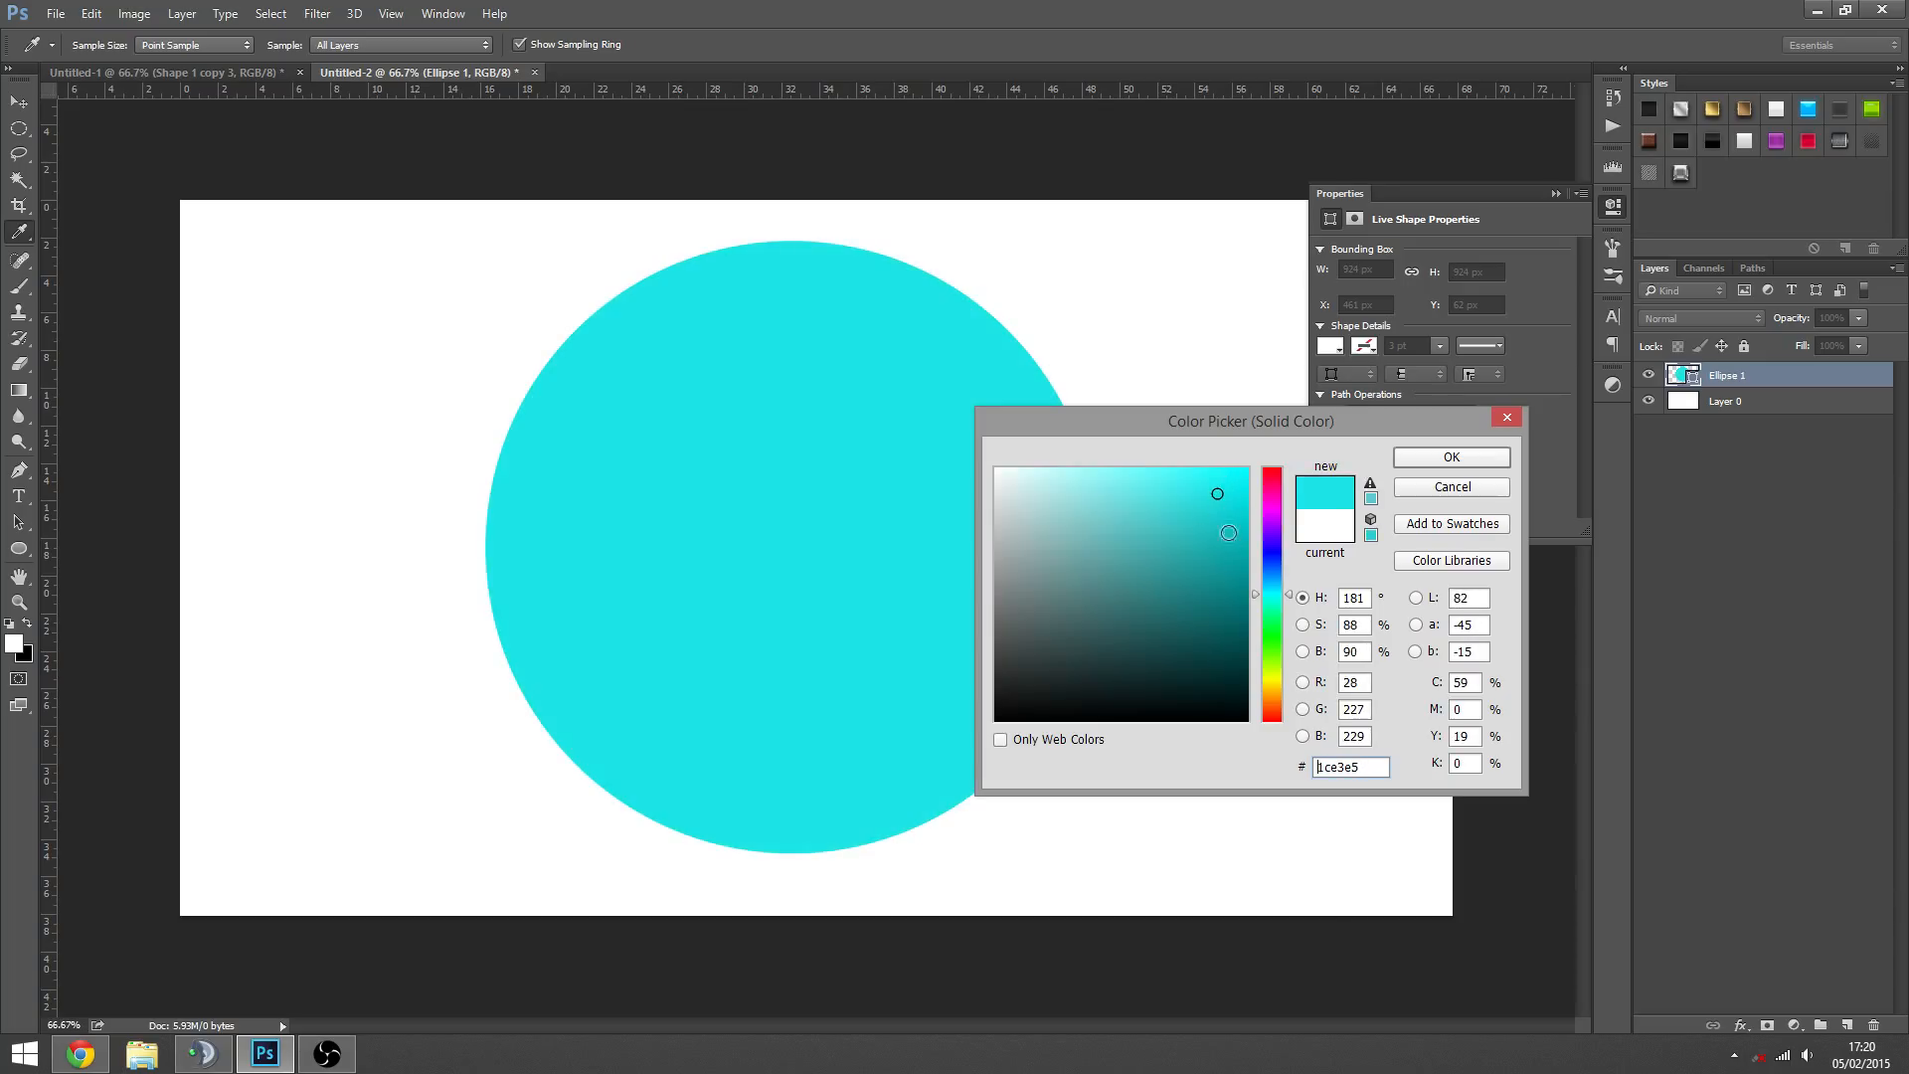
pyautogui.moveTo(1269, 595); pyautogui.dragTo(1268, 583)
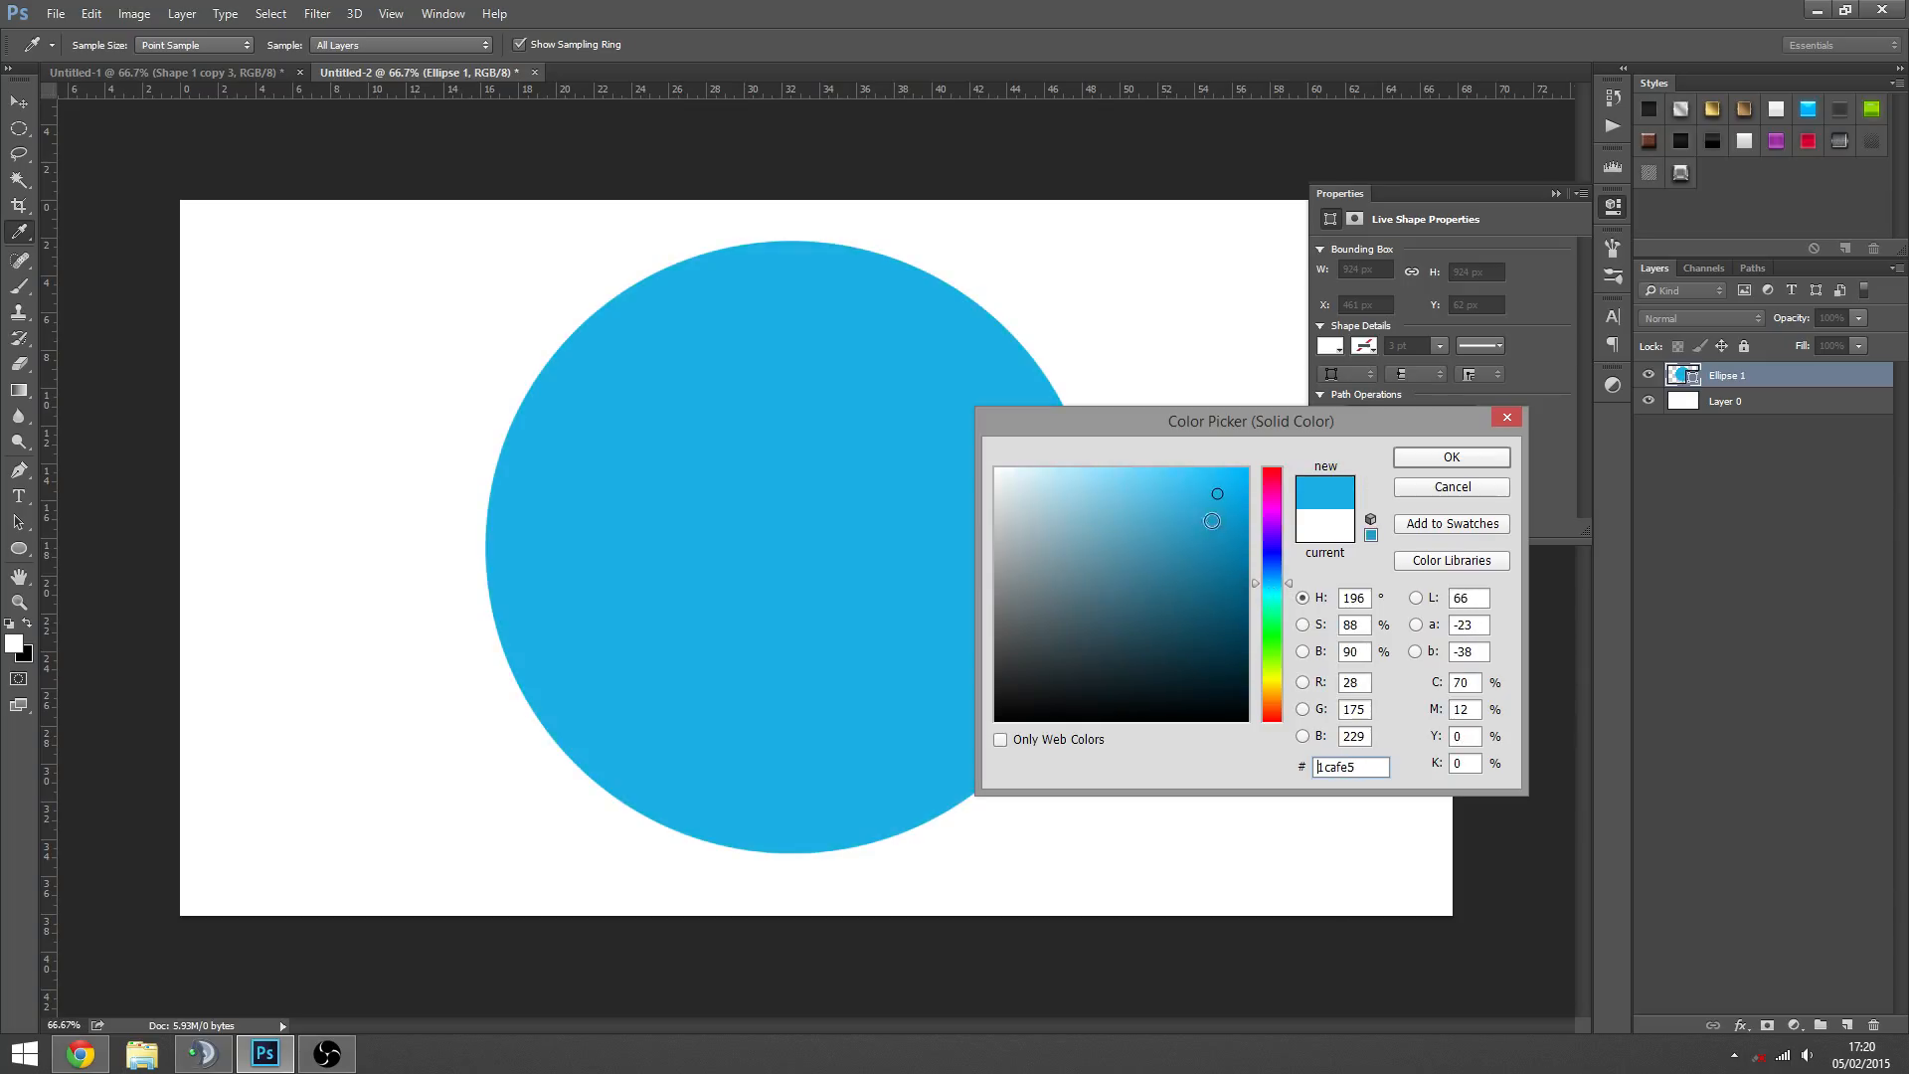
pyautogui.click(1217, 526)
pyautogui.click(1275, 589)
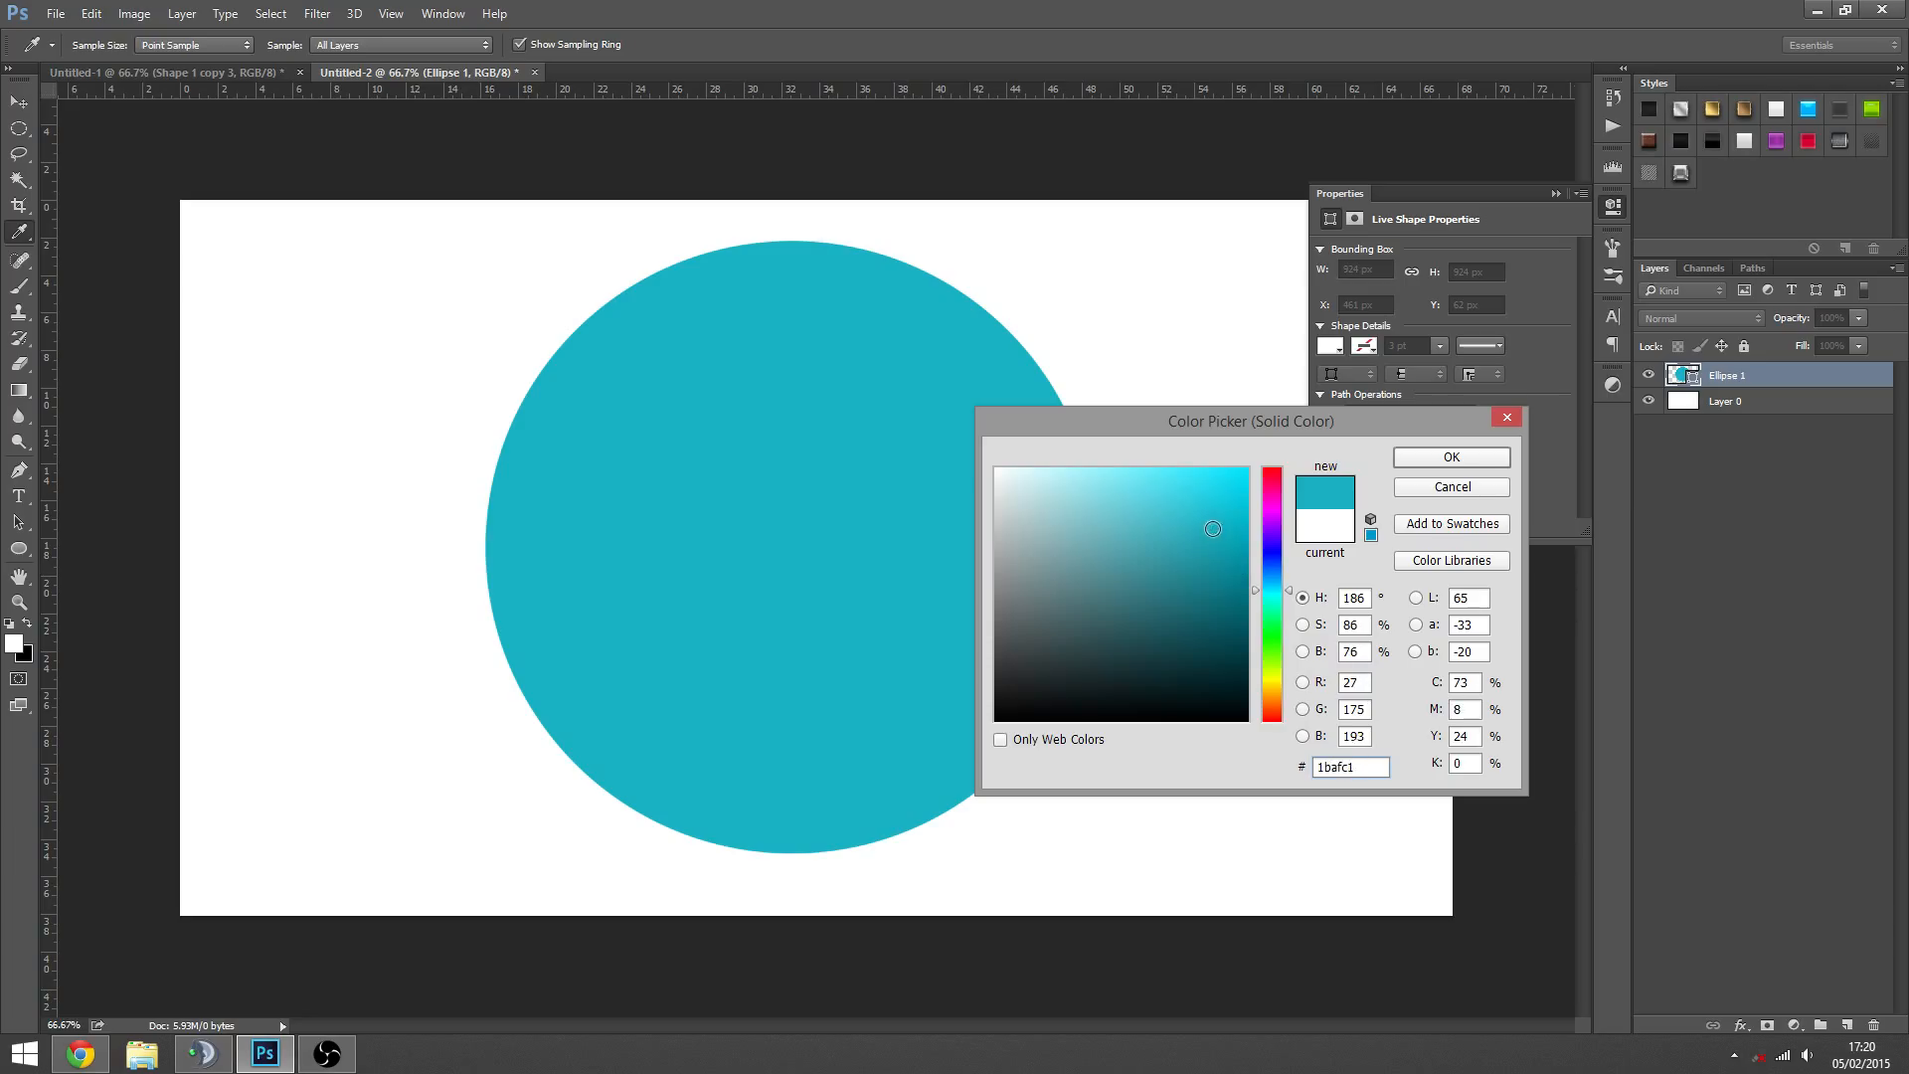
pyautogui.click(1460, 456)
pyautogui.click(1555, 193)
pyautogui.click(1699, 523)
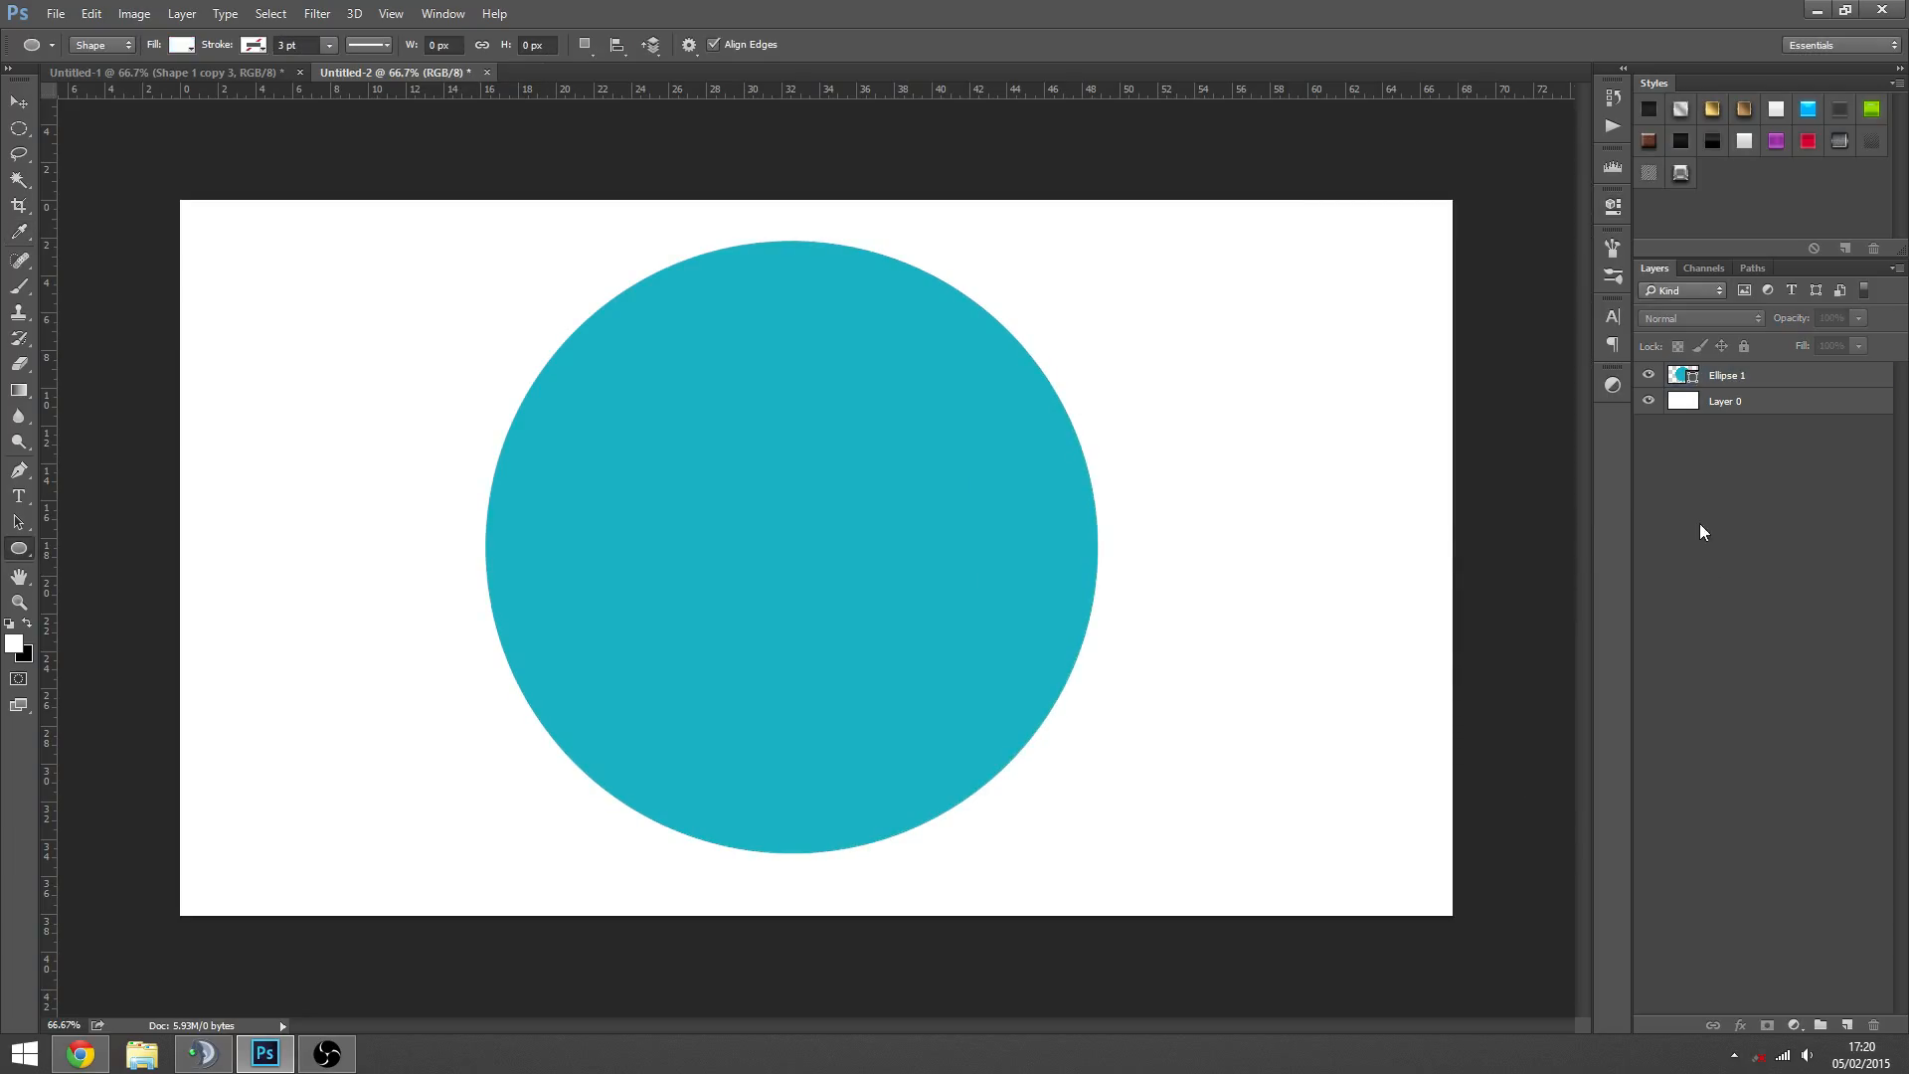
pyautogui.click(1729, 378)
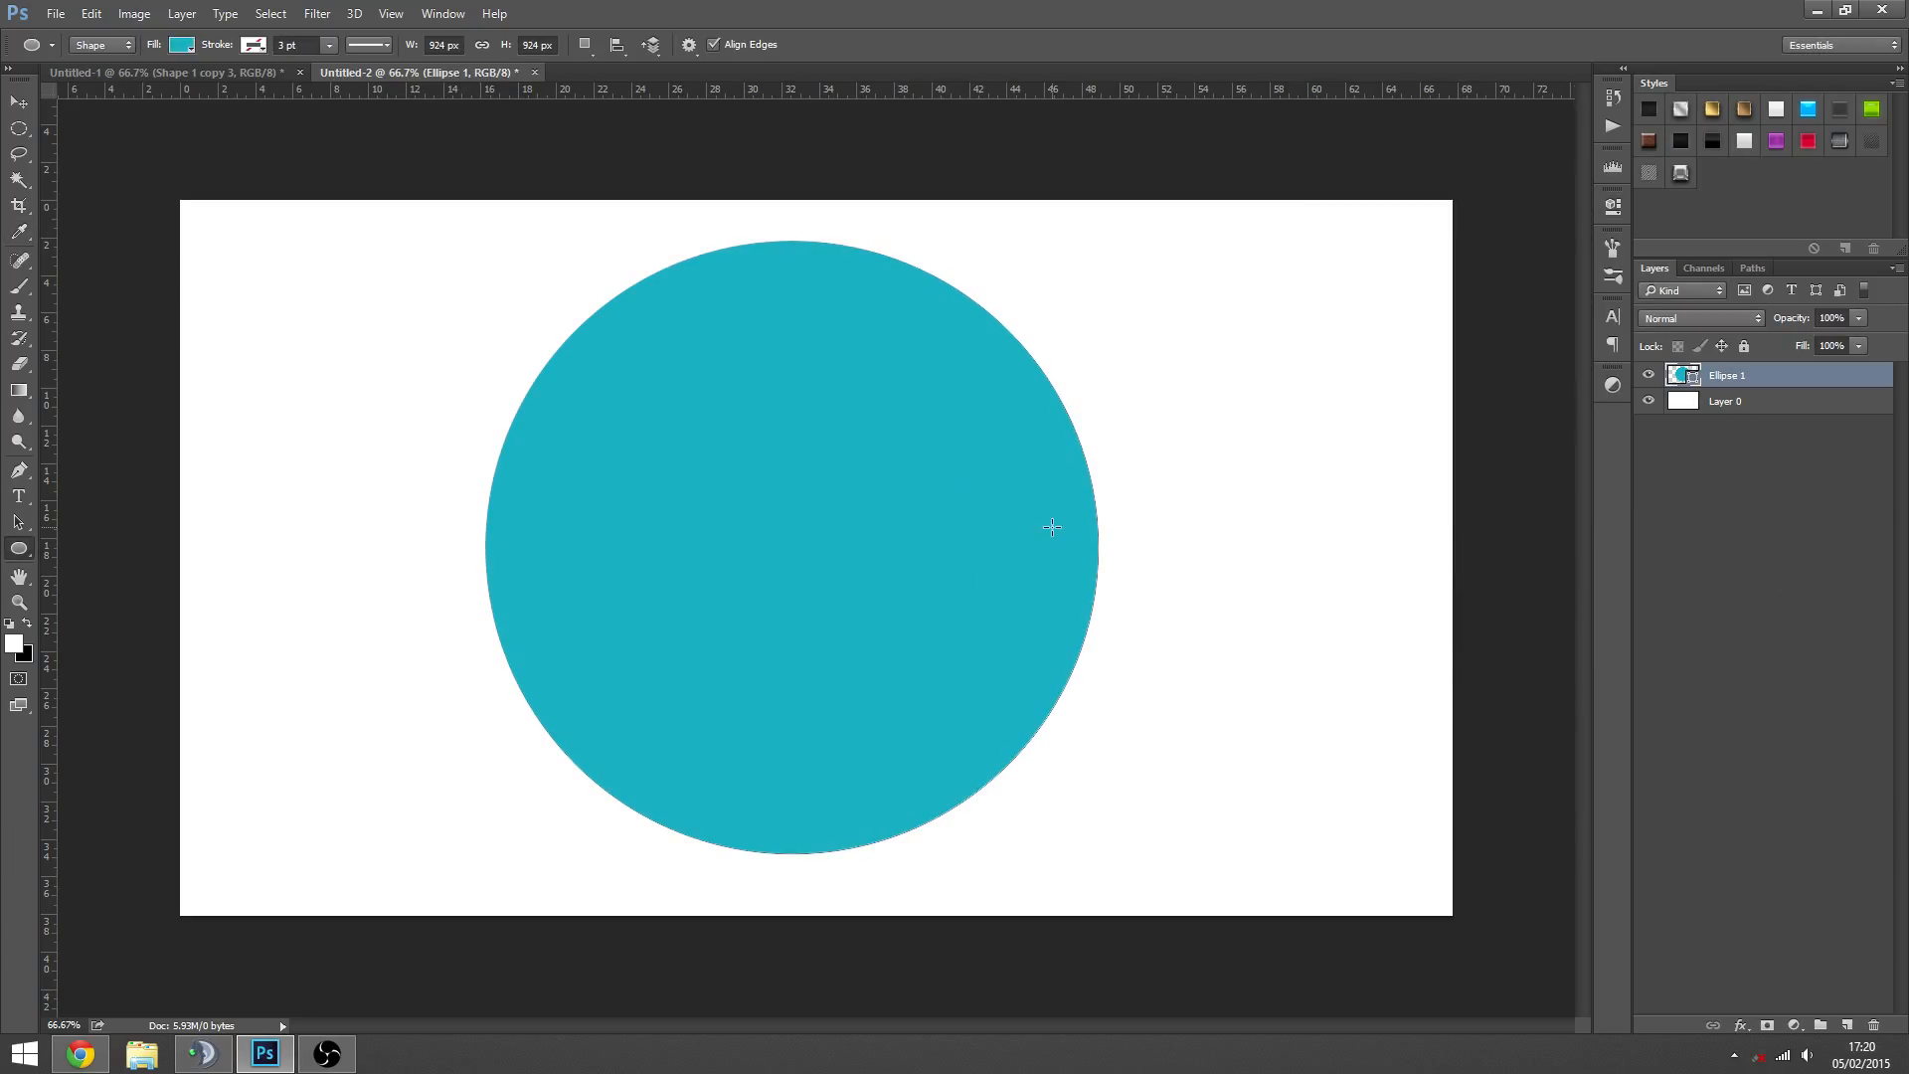
pyautogui.press('z')
pyautogui.keyDown('alt'); pyautogui.click(830, 622); pyautogui.keyUp('alt')
pyautogui.click(801, 573)
pyautogui.click(778, 569)
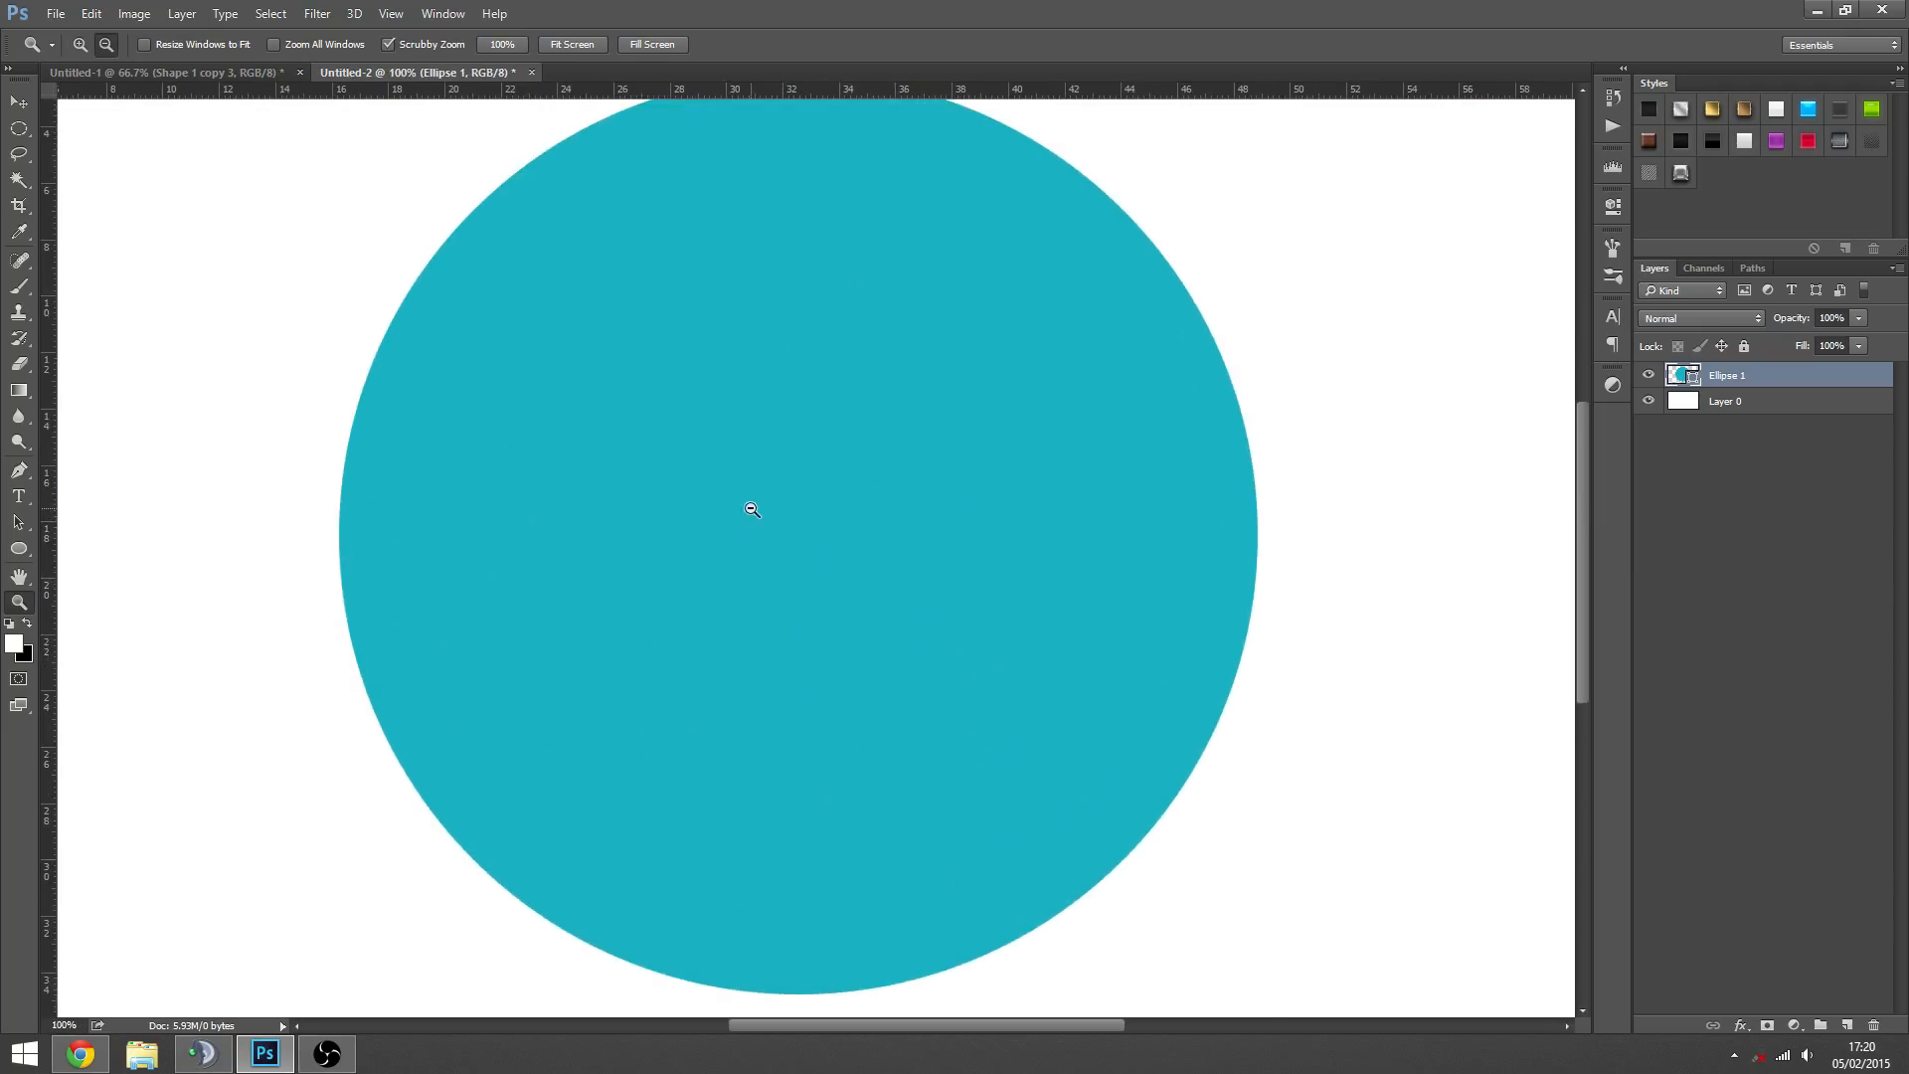
pyautogui.keyDown('alt'); pyautogui.click(752, 509); pyautogui.keyUp('alt')
pyautogui.press('v')
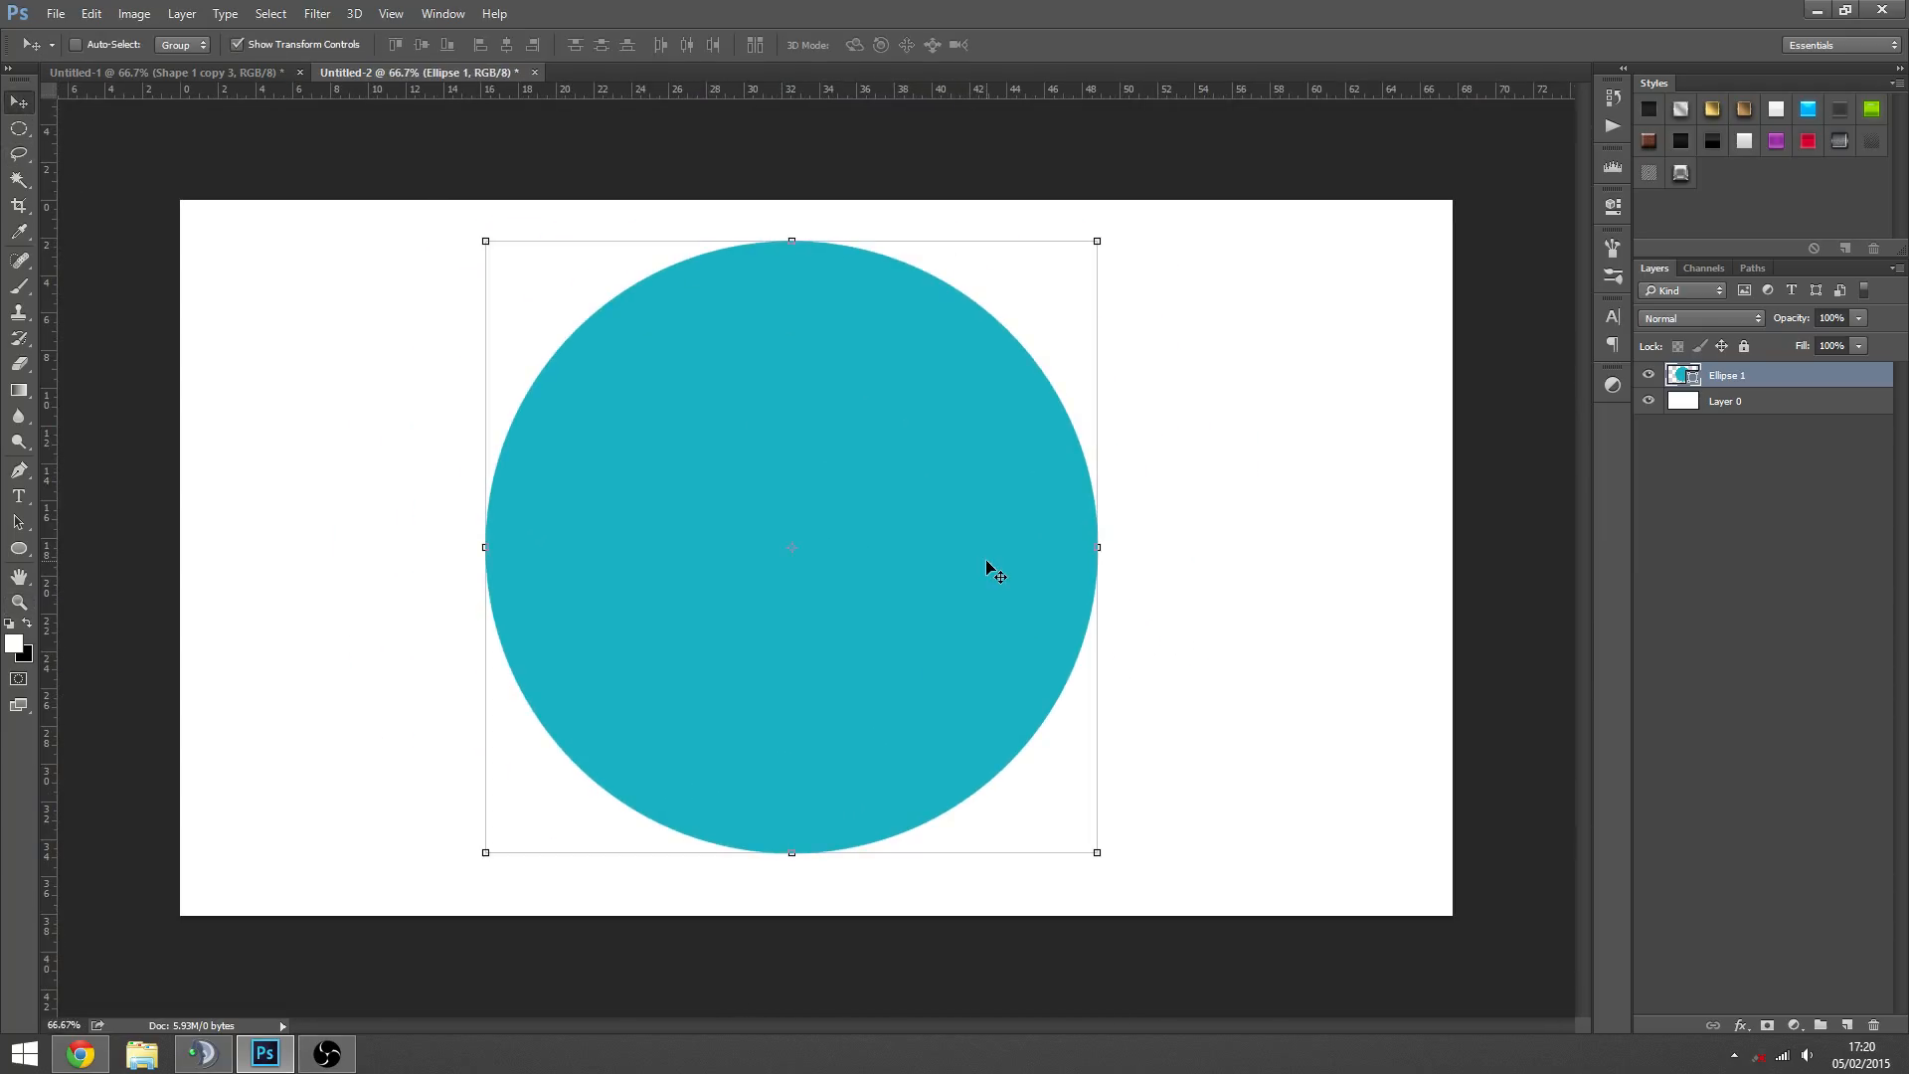
# - Choose the wheelchair symbol from the custom shapes for the Custom Shape tool
pyautogui.click(1728, 489)
pyautogui.click(1747, 379)
pyautogui.moveTo(19, 547); pyautogui.dragTo(80, 648)
pyautogui.rightClick(772, 457)
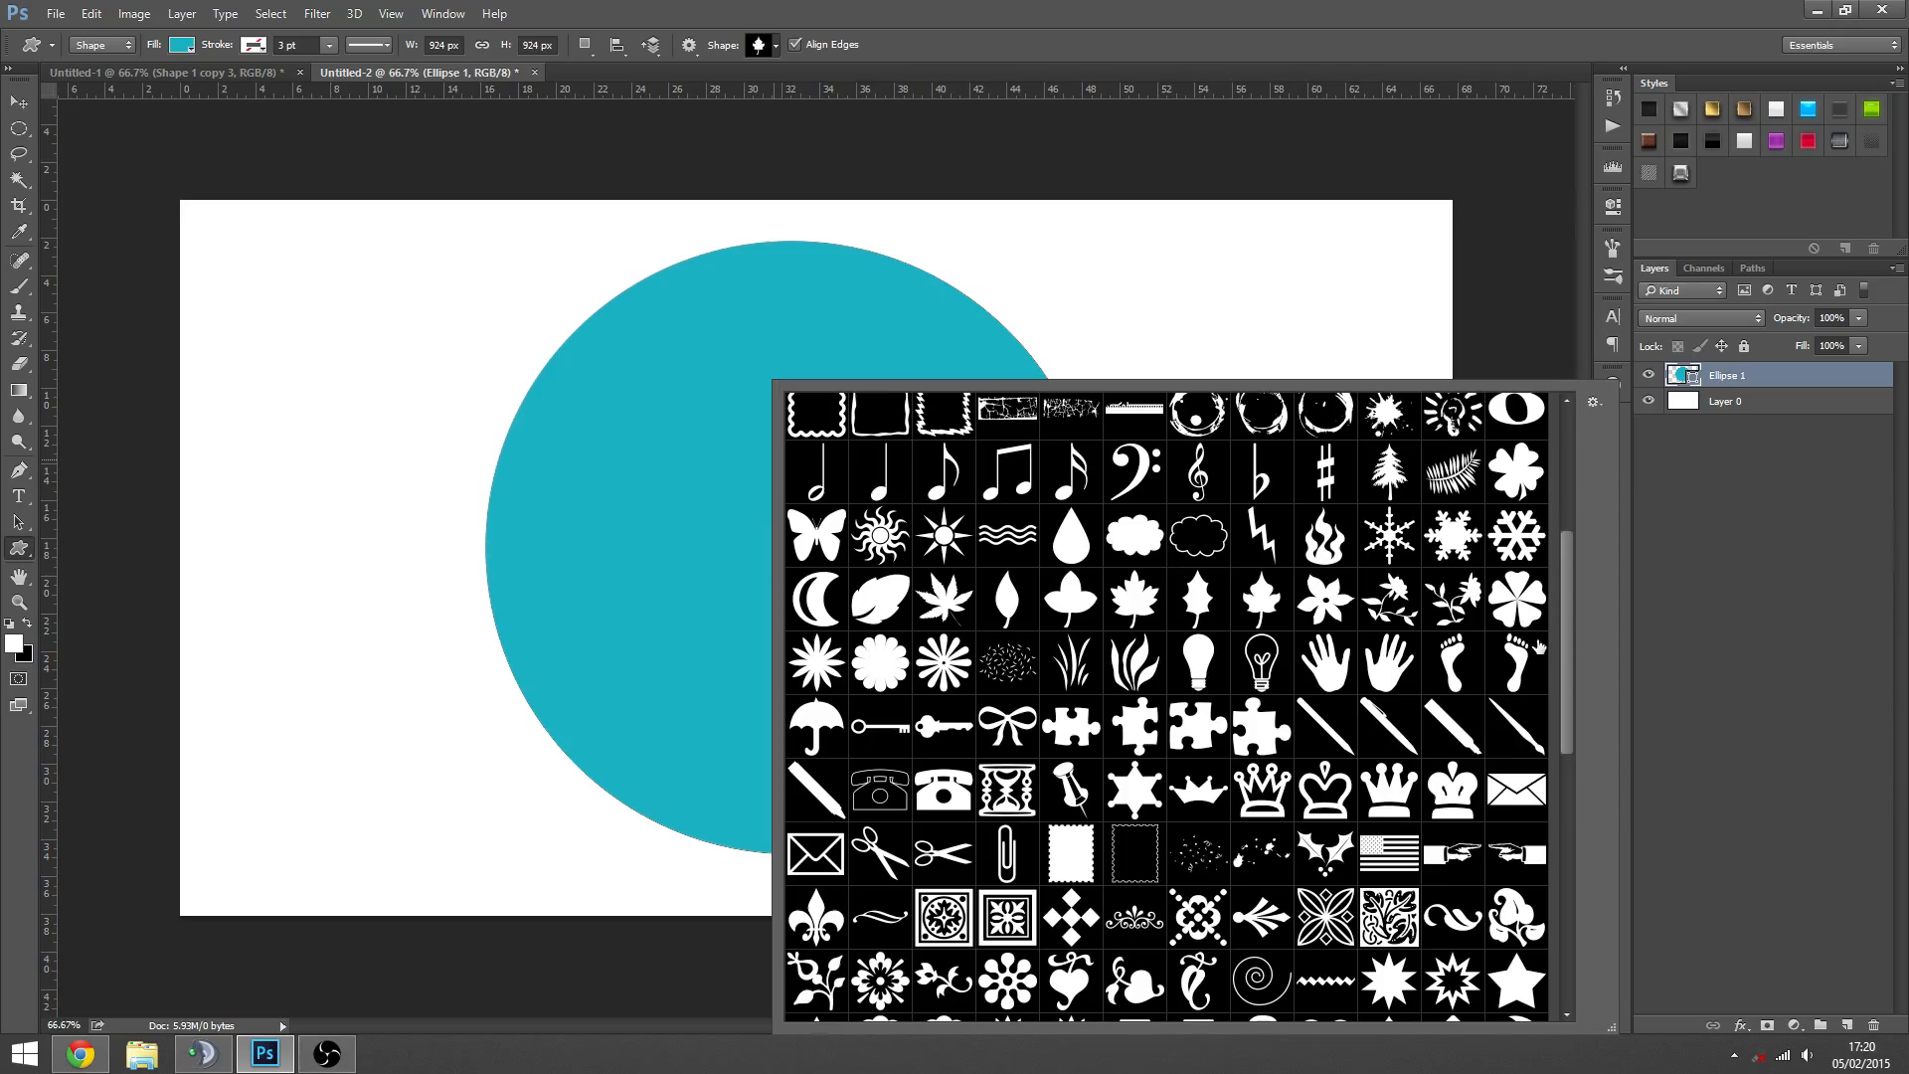
pyautogui.moveTo(1565, 636); pyautogui.dragTo(1574, 818)
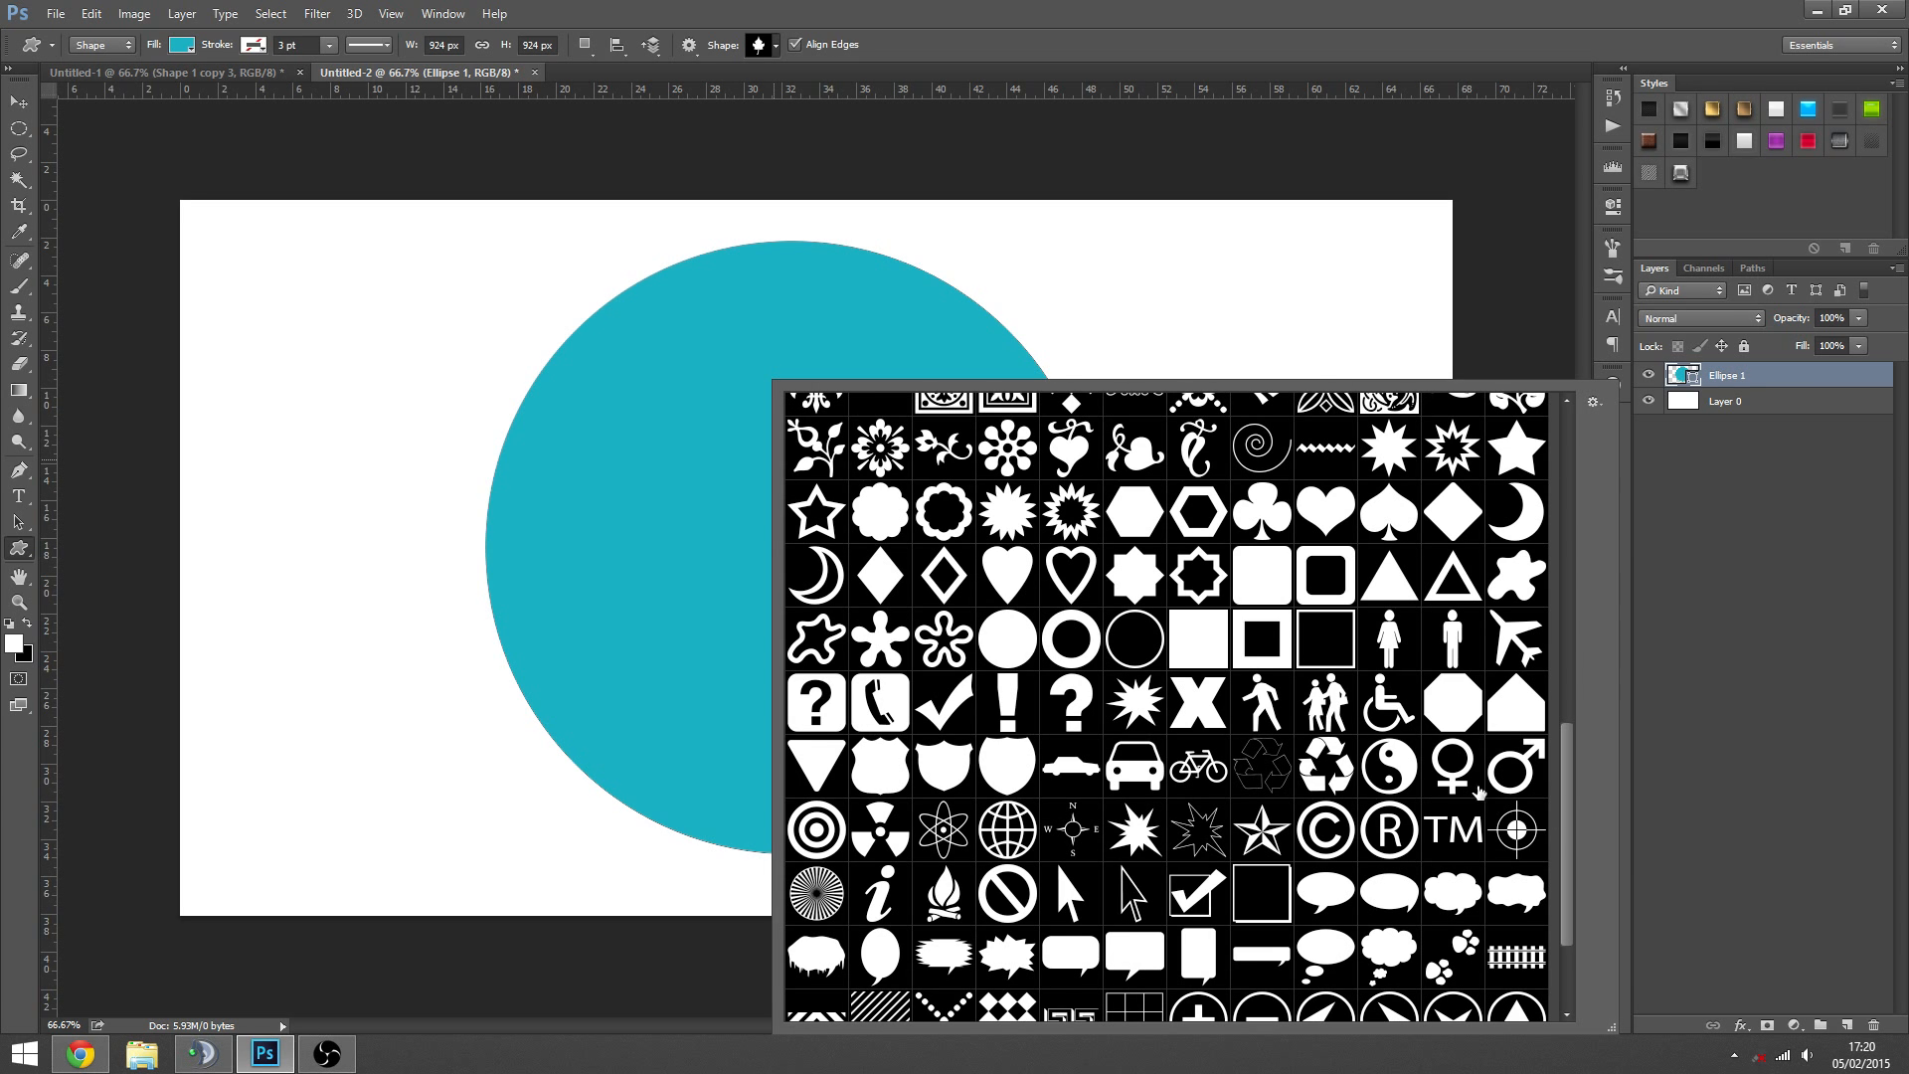
pyautogui.moveTo(1566, 801); pyautogui.dragTo(1567, 827)
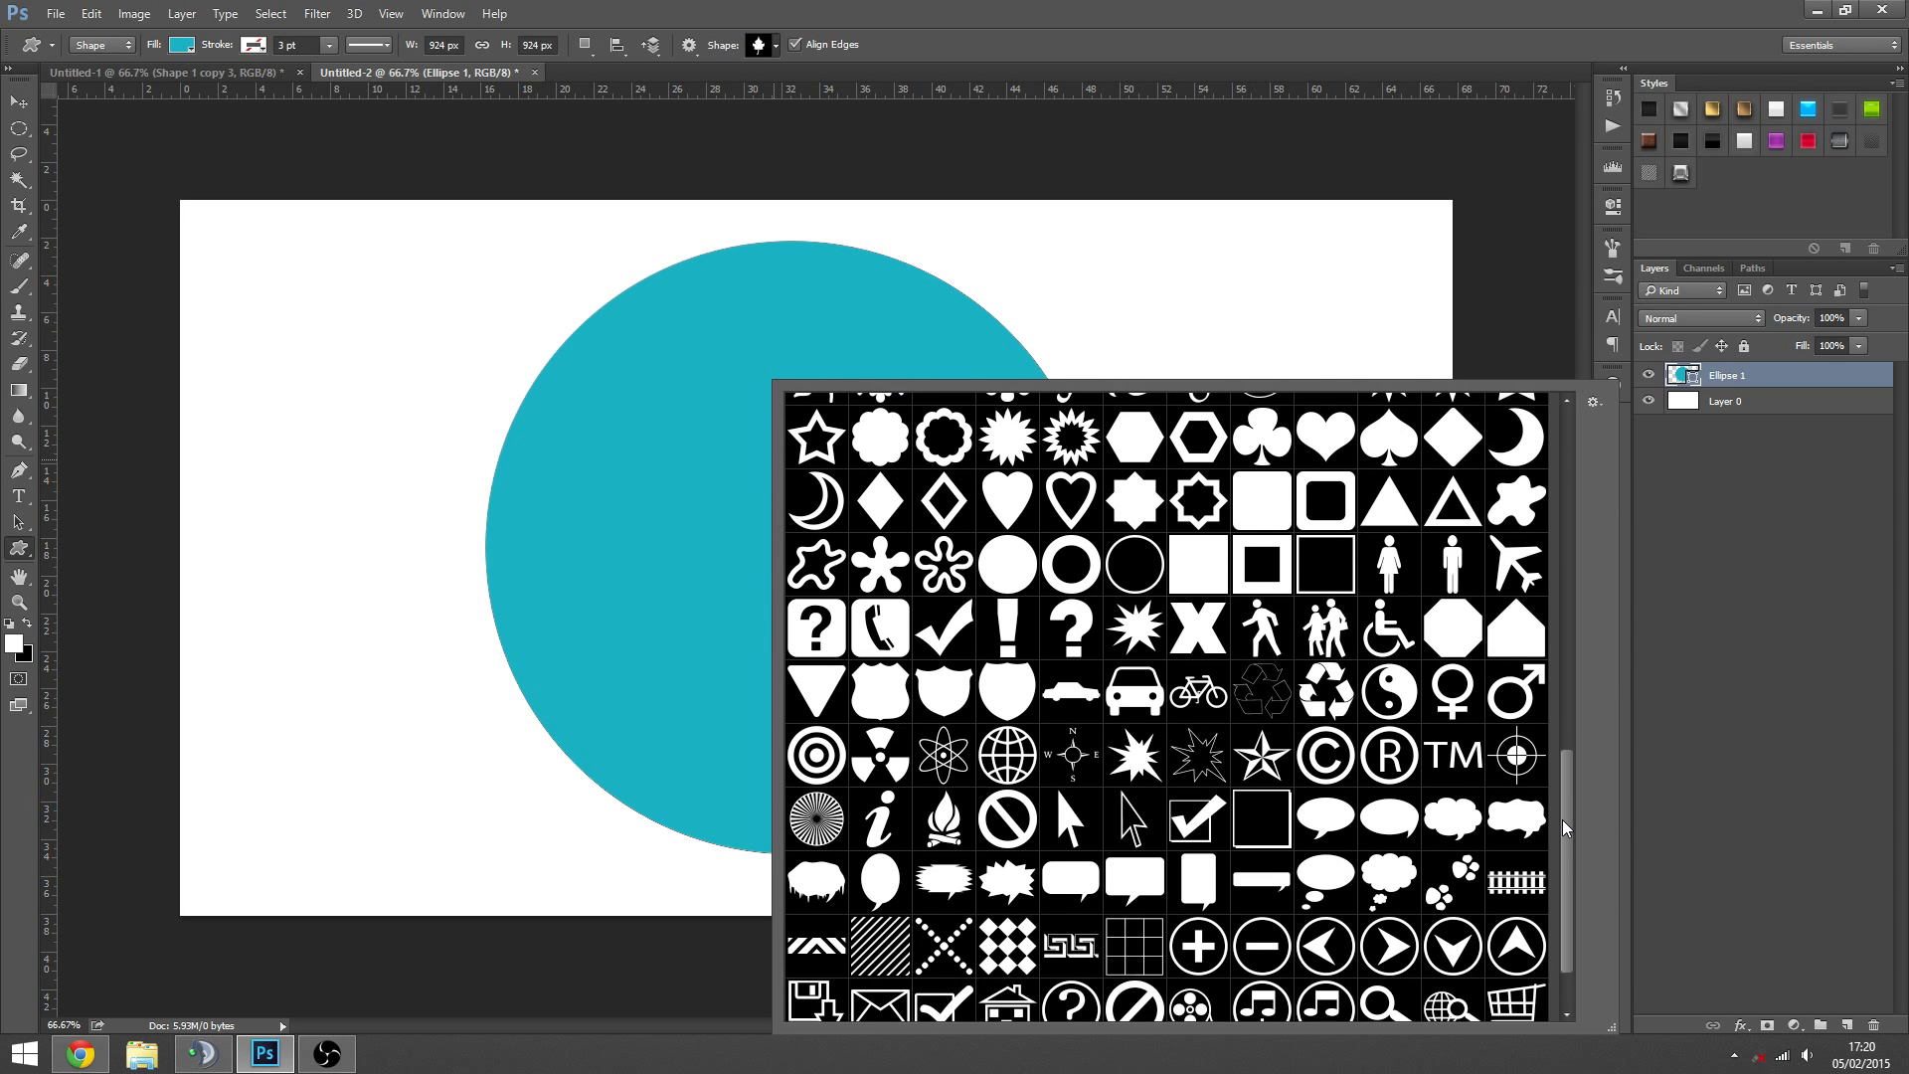
pyautogui.click(1389, 626)
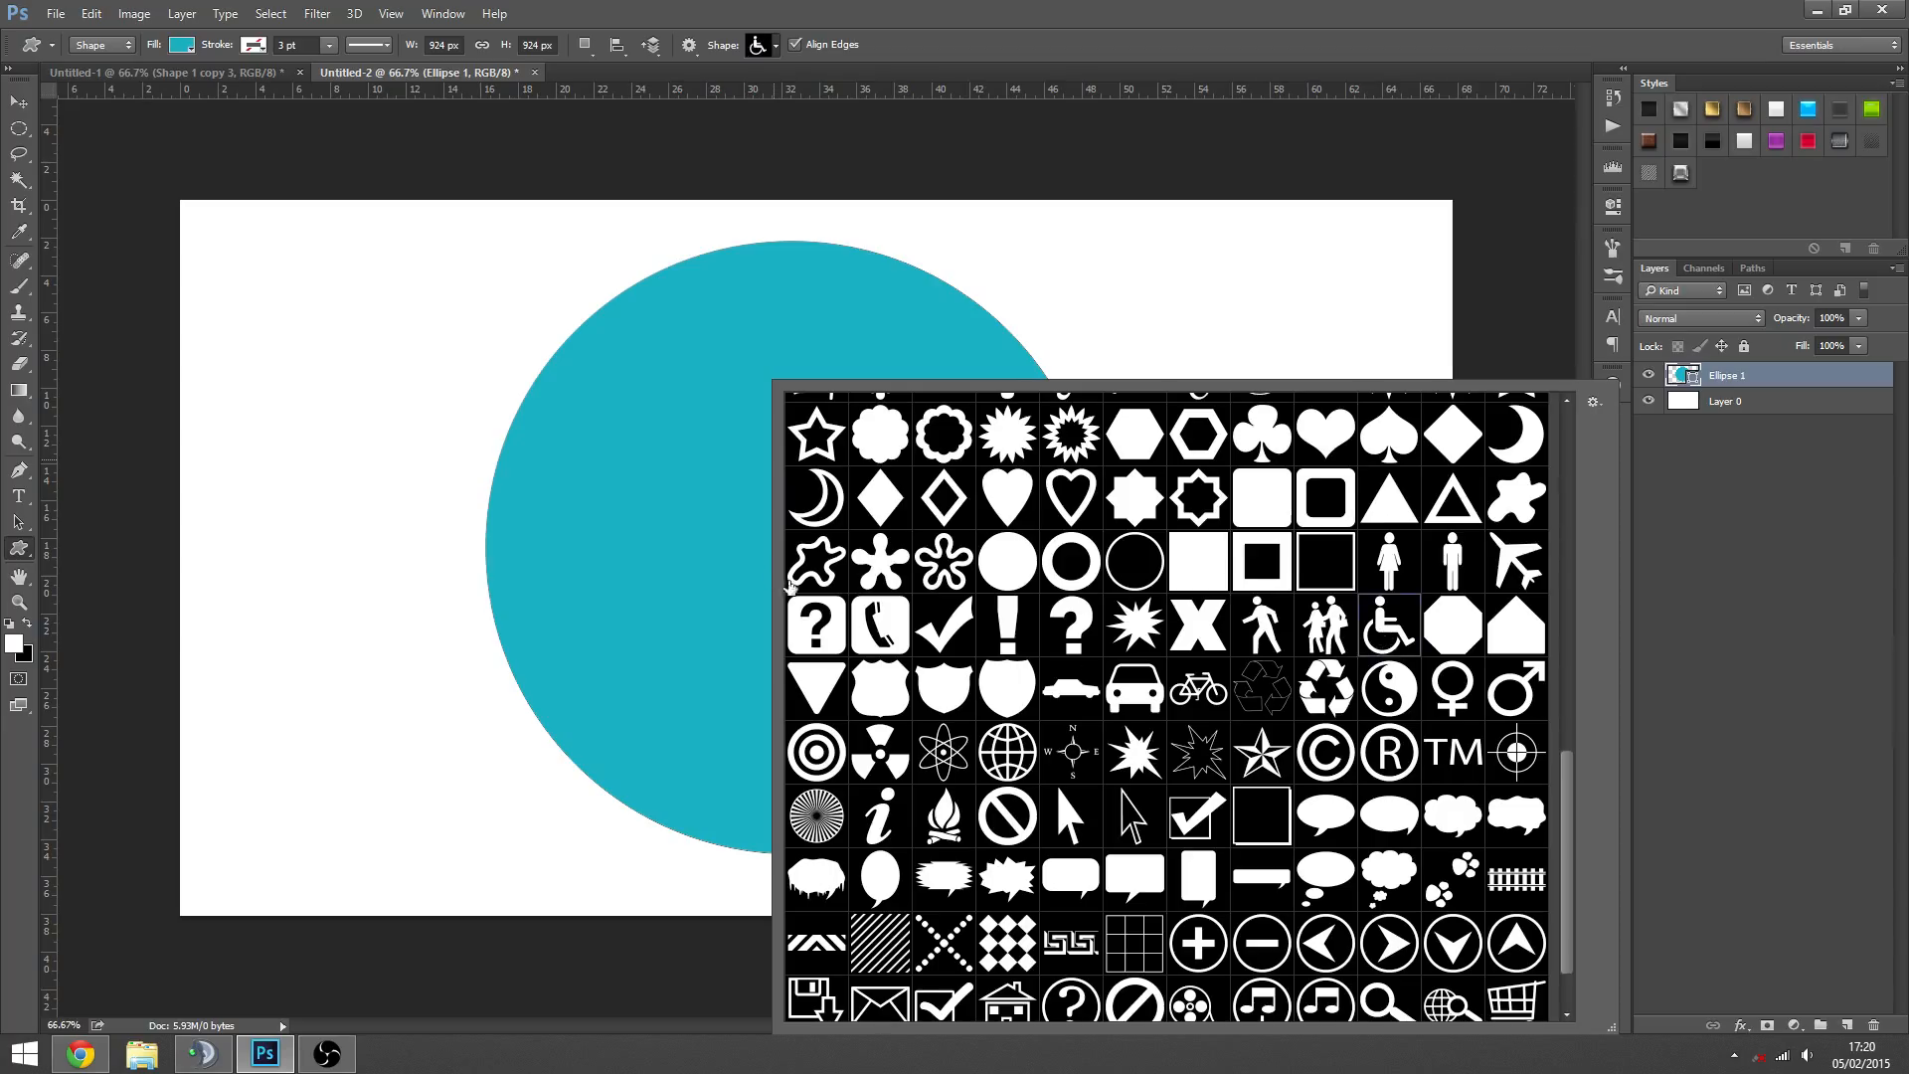
# - Draw the wheelchair symbol about 498 by 567 px overlapping the circle's left edge, after first trying it inside the circle
pyautogui.moveTo(653, 391); pyautogui.dragTo(1010, 753)
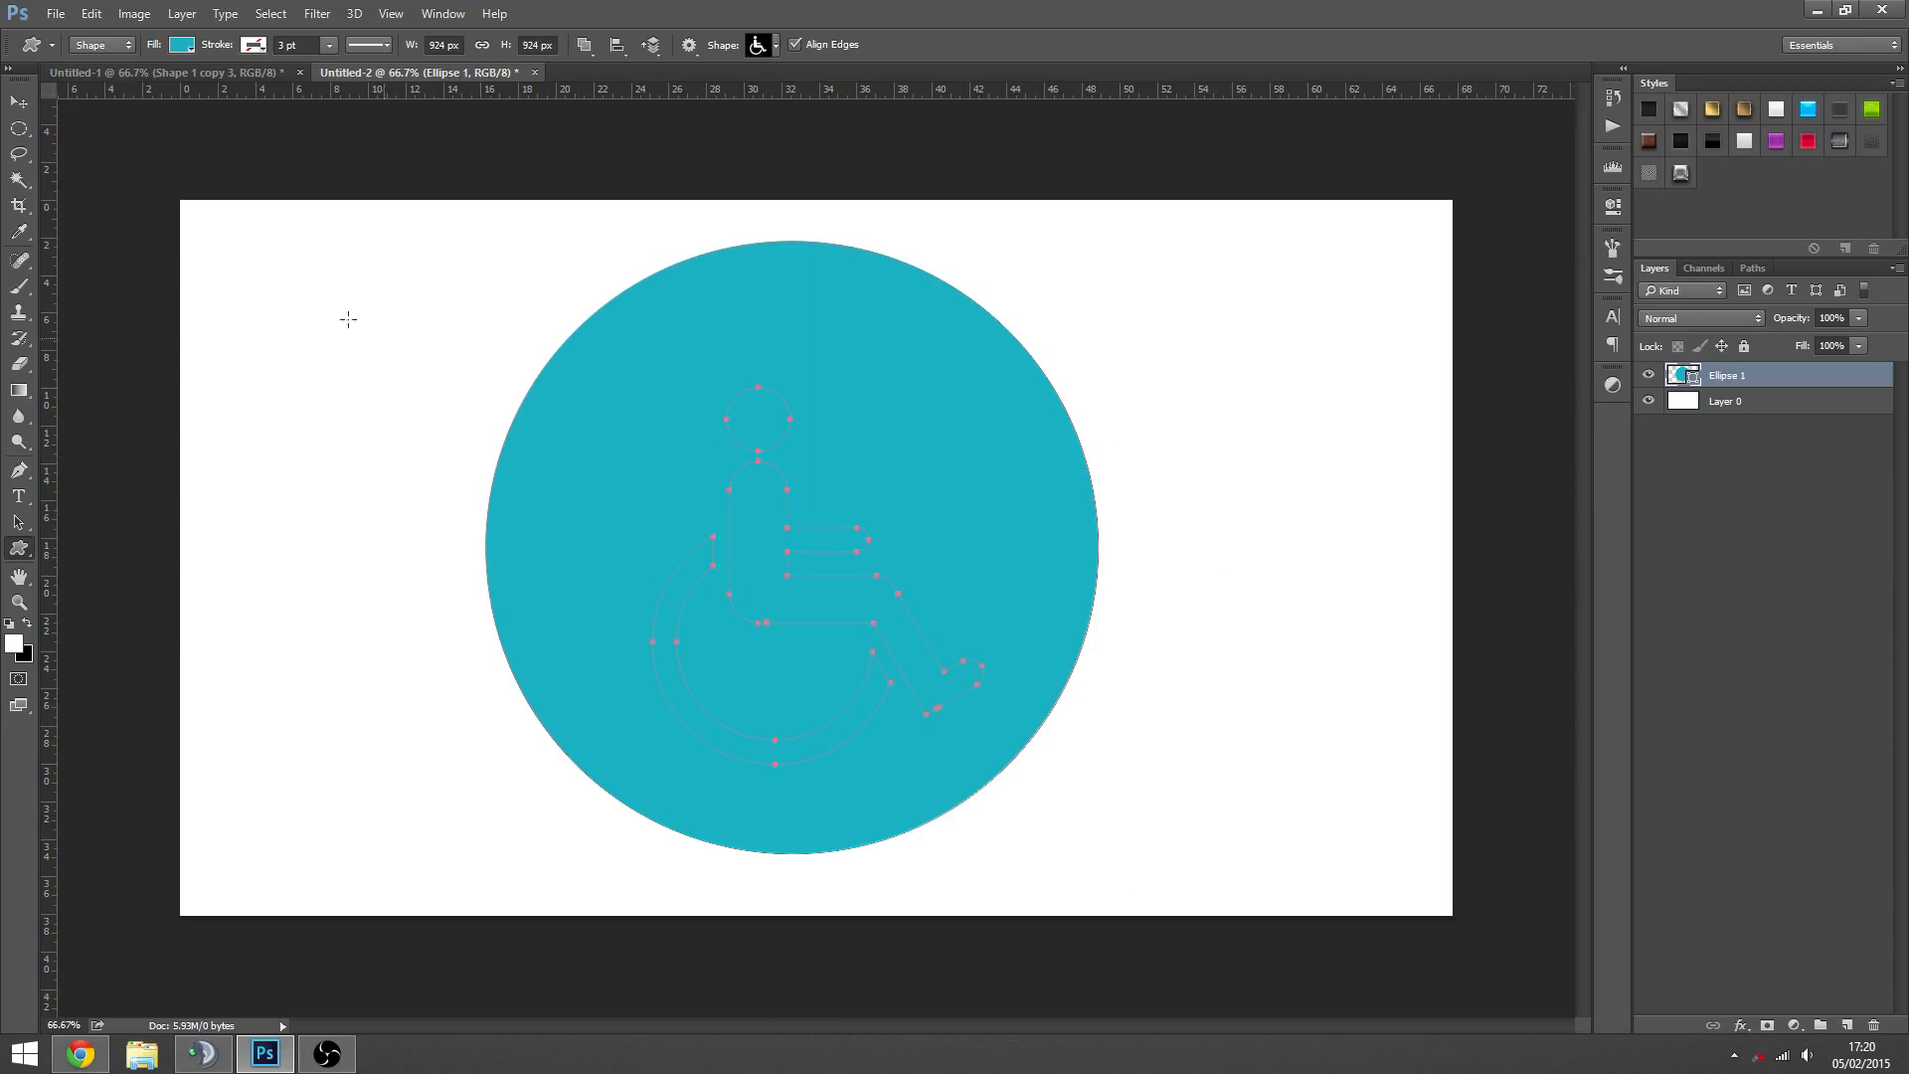
pyautogui.click(19, 101)
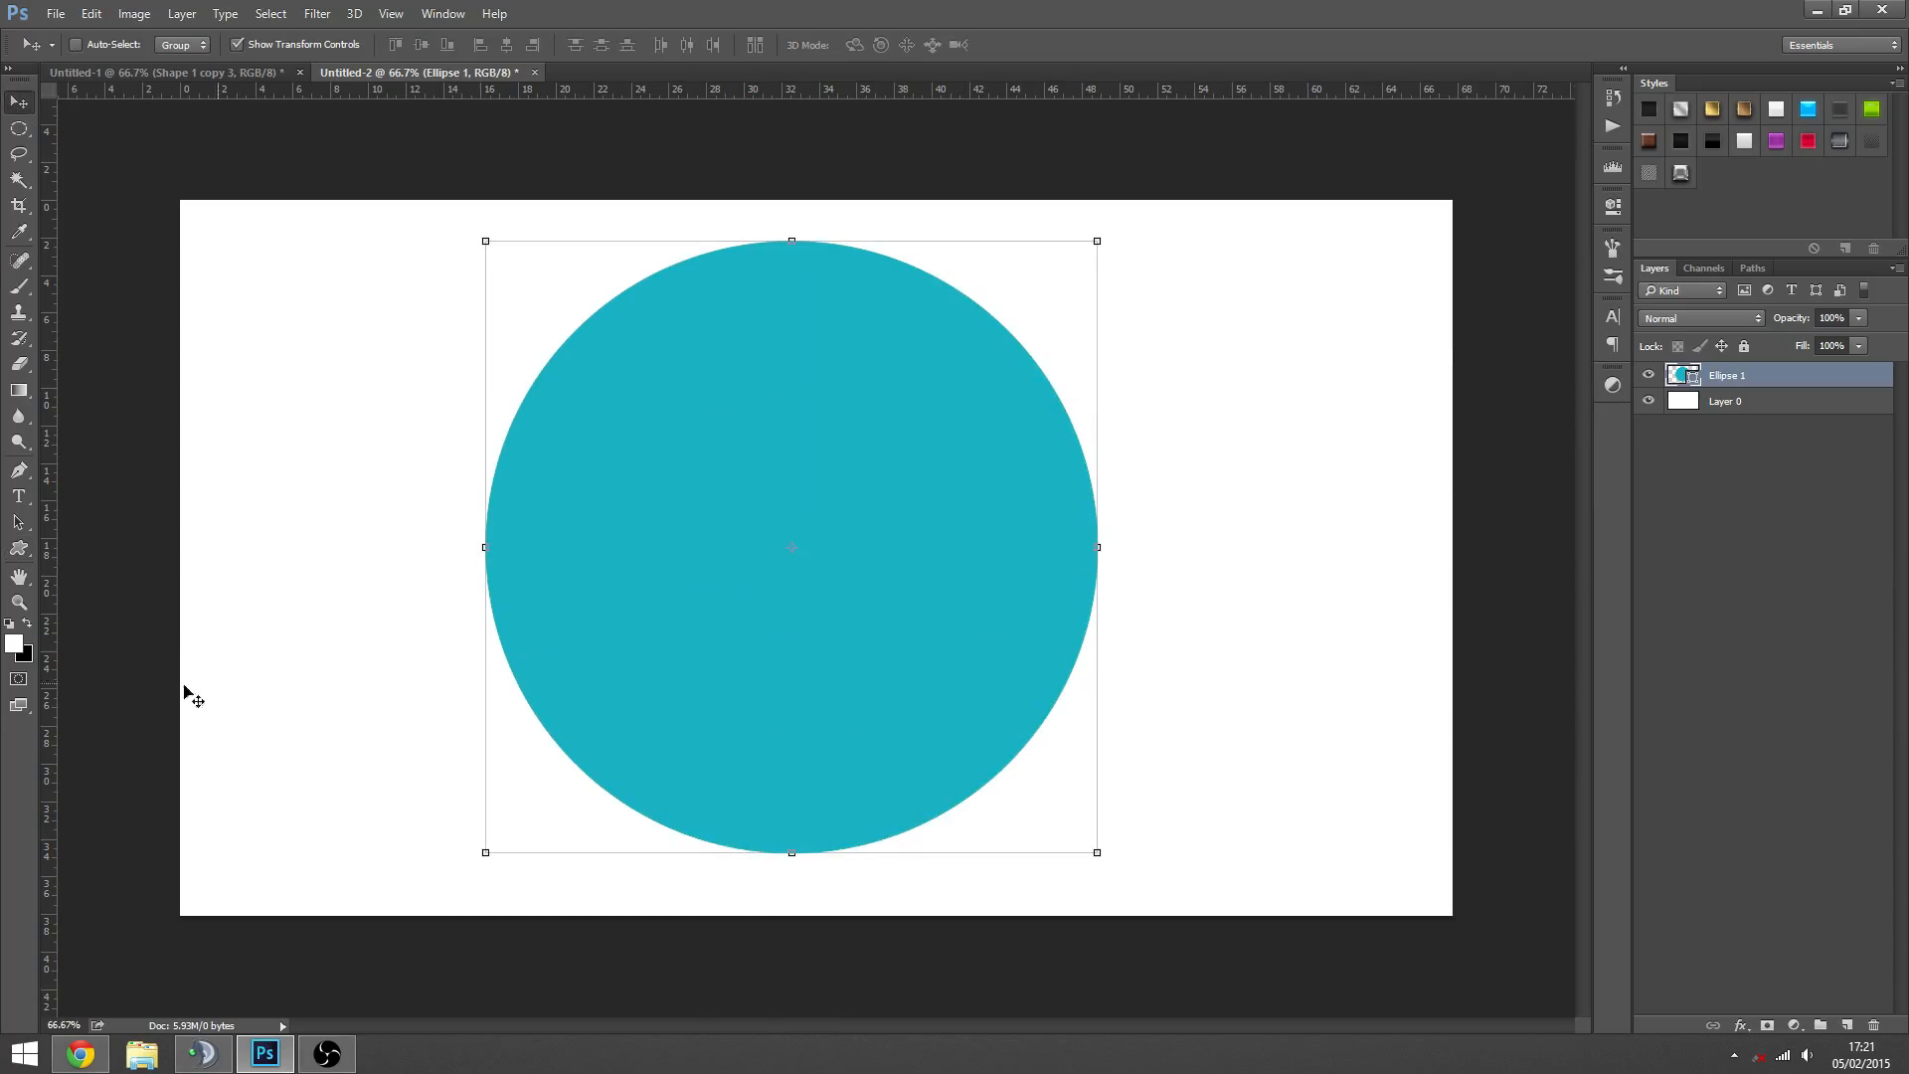
pyautogui.click(19, 551)
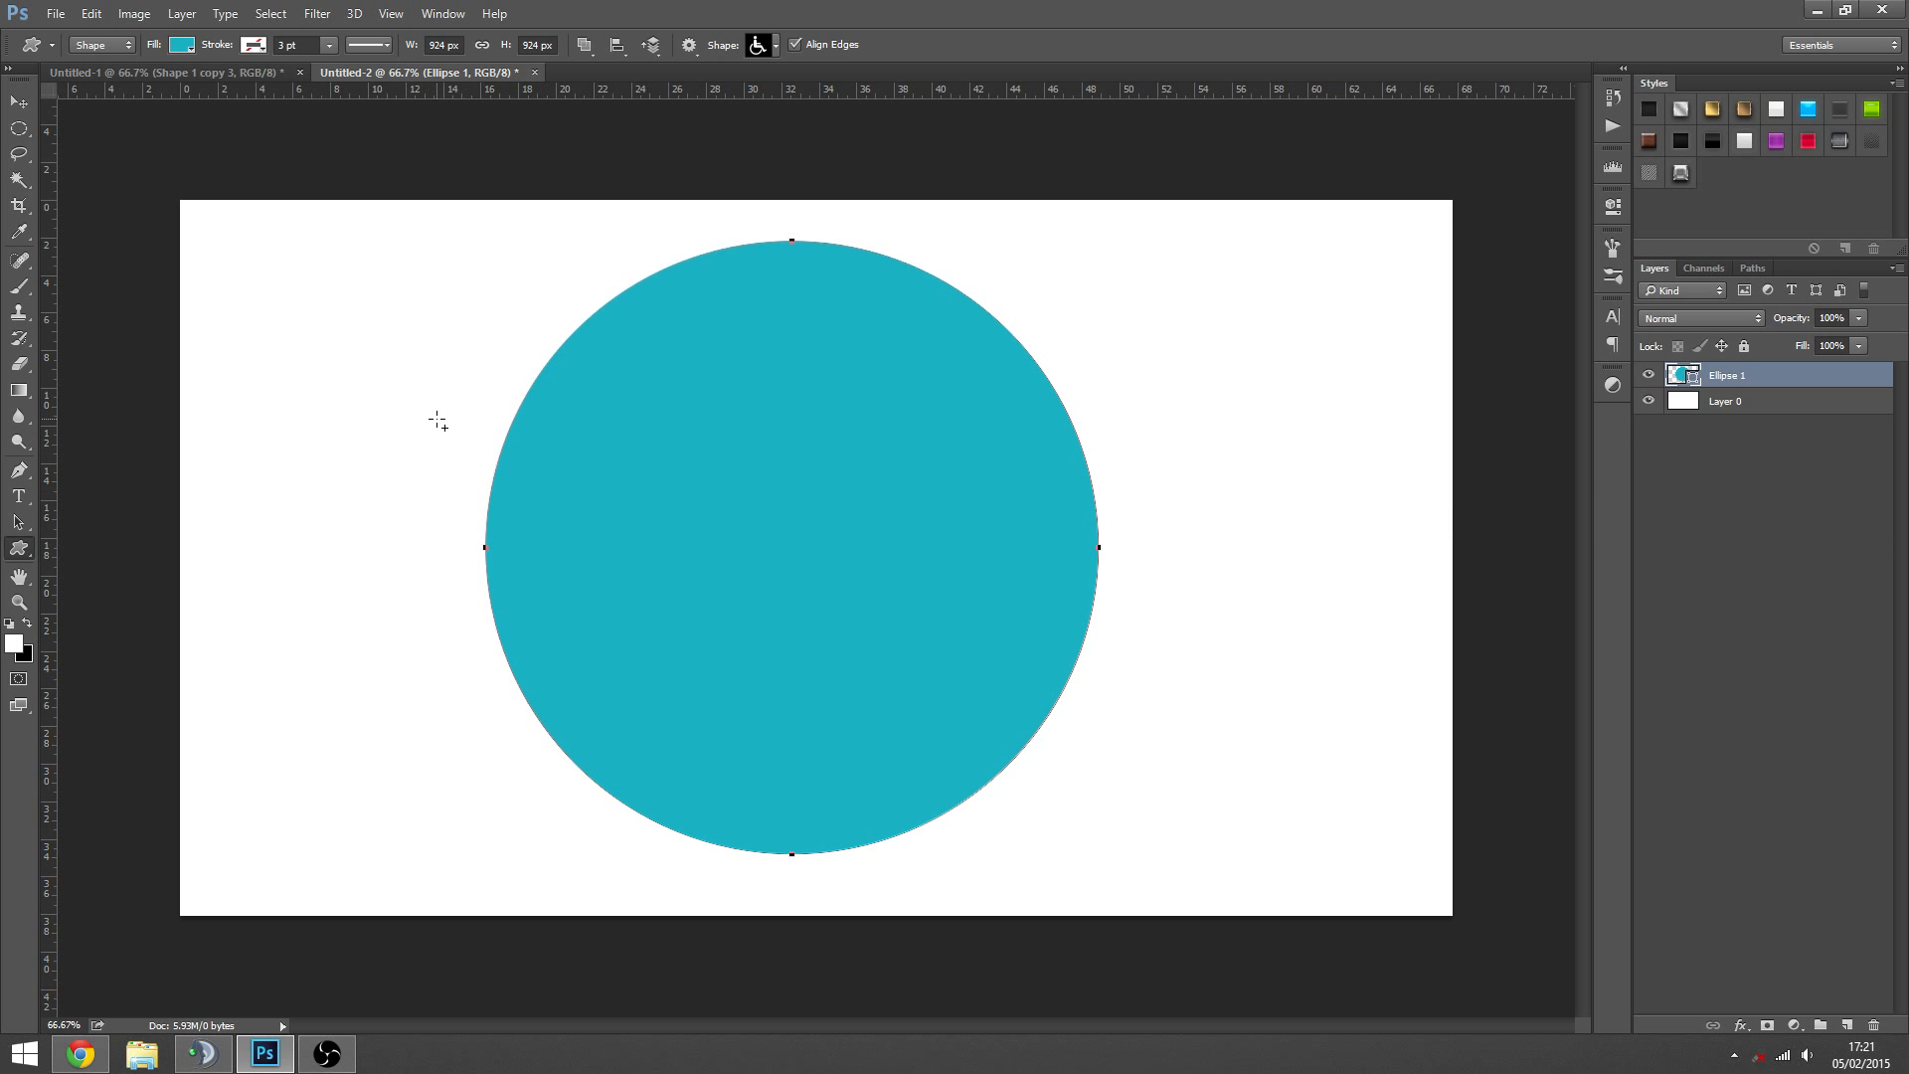
pyautogui.moveTo(357, 378); pyautogui.dragTo(656, 654)
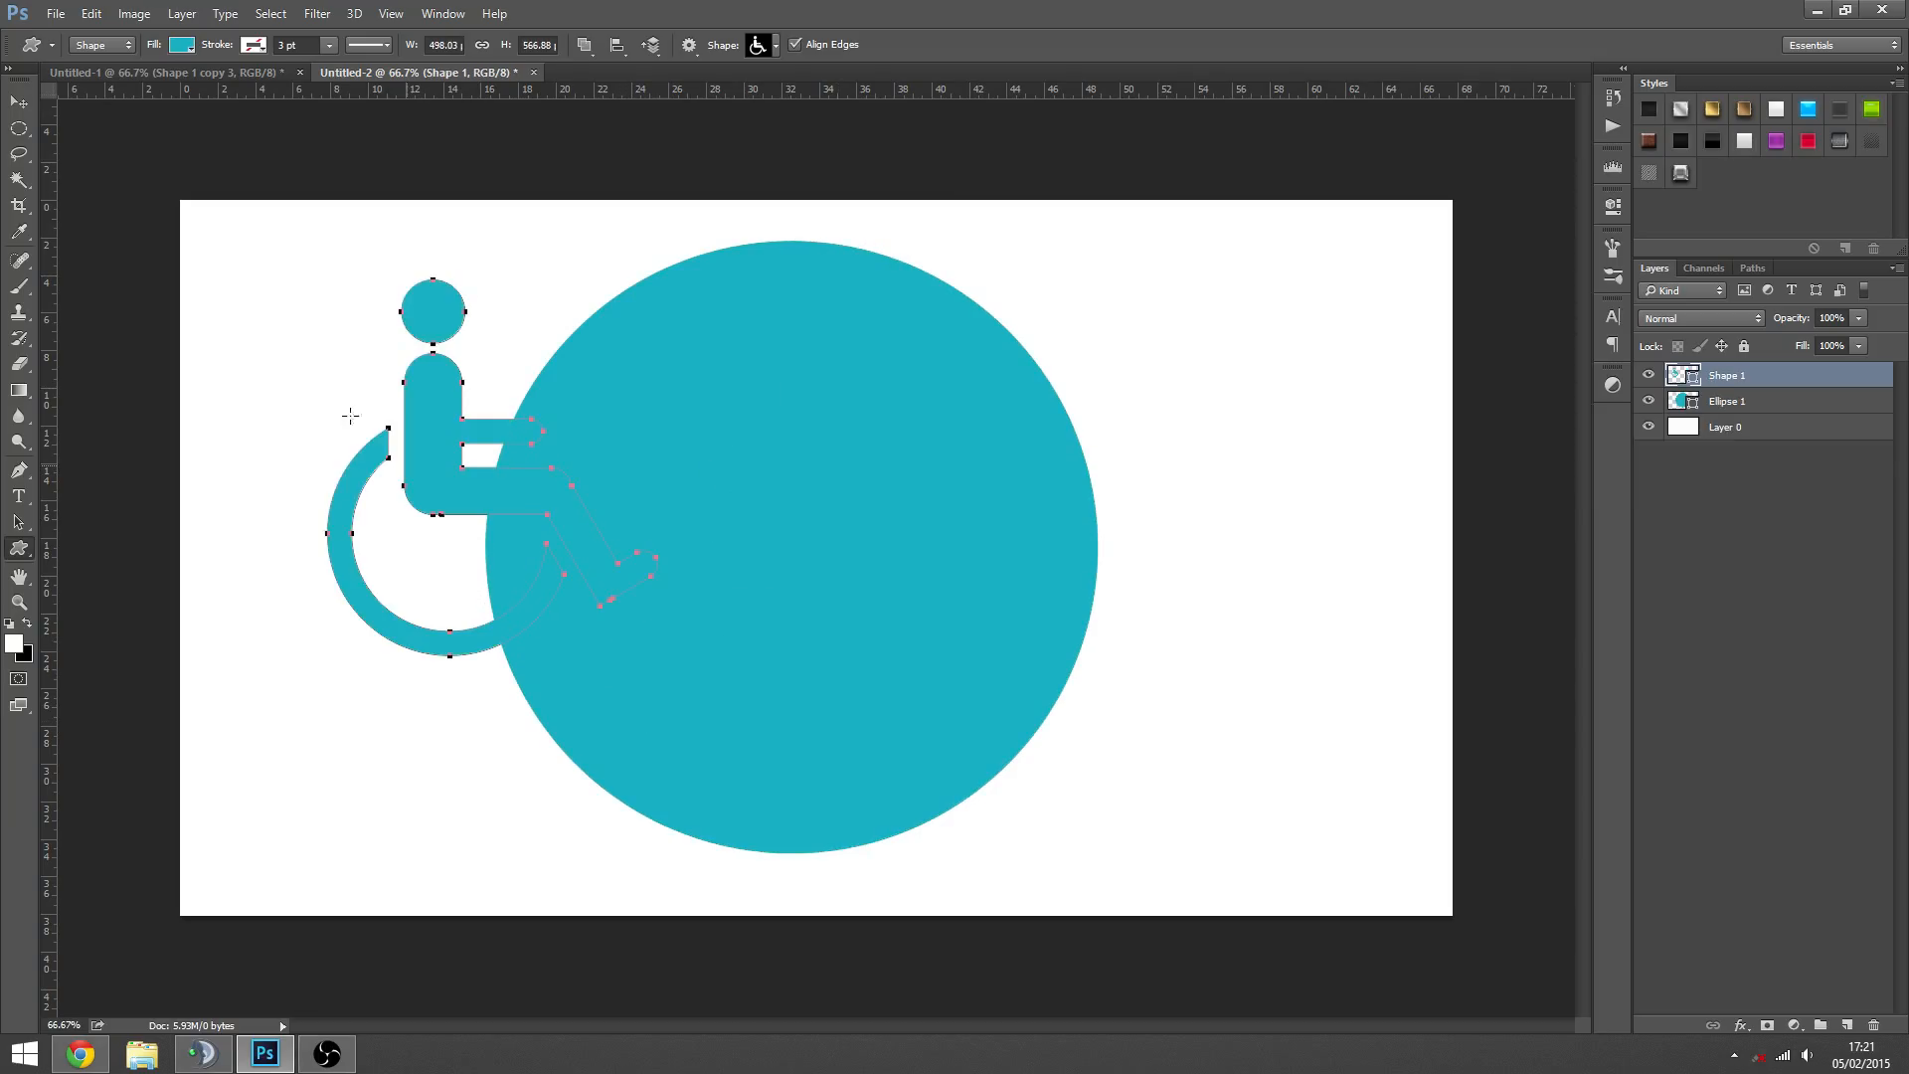
# - Set the wheelchair symbol's fill colour to black 000000
pyautogui.click(19, 102)
pyautogui.doubleClick(1677, 376)
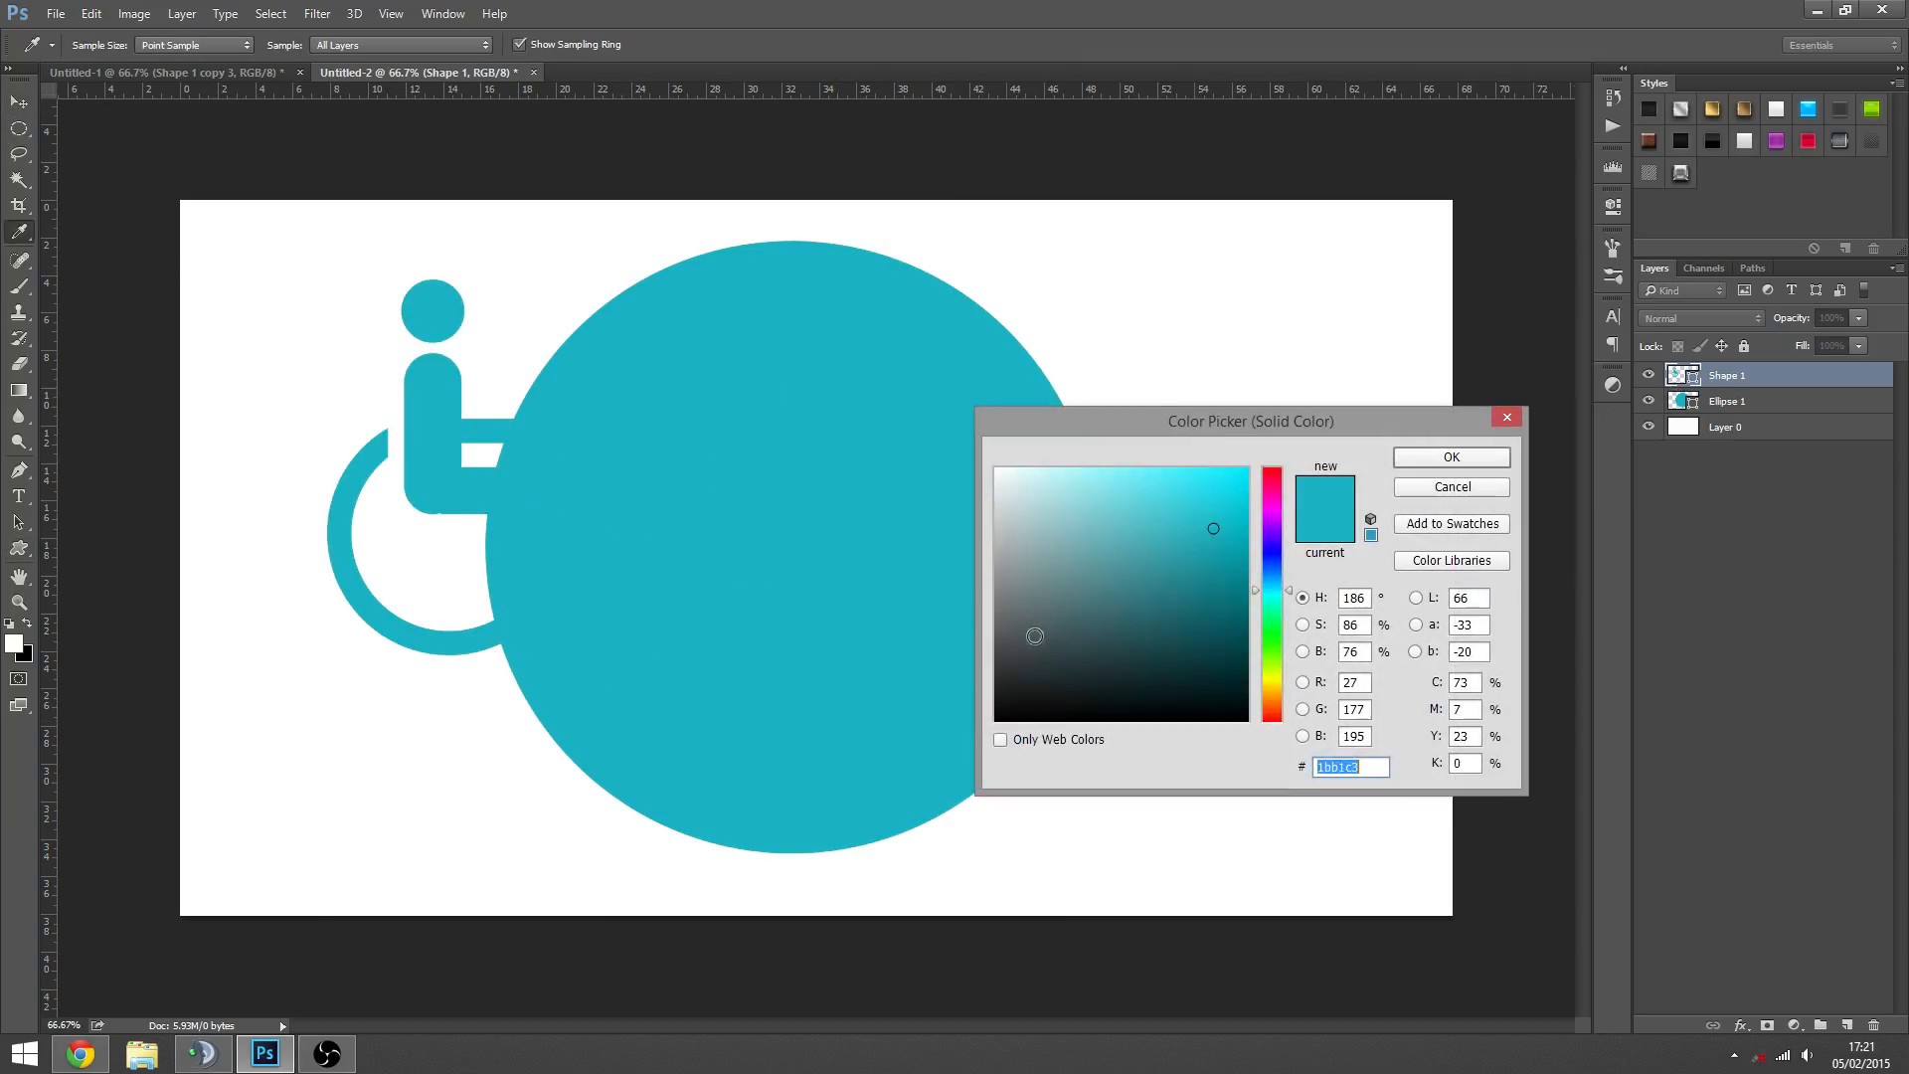
pyautogui.write('000000')
pyautogui.click(1414, 466)
# - Move the wheelchair symbol onto the circle and centre it vertically and horizontally on the canvas
pyautogui.moveTo(504, 482); pyautogui.dragTo(819, 543)
pyautogui.hotkey('ctrl', 'a')
pyautogui.click(421, 45)
pyautogui.click(506, 45)
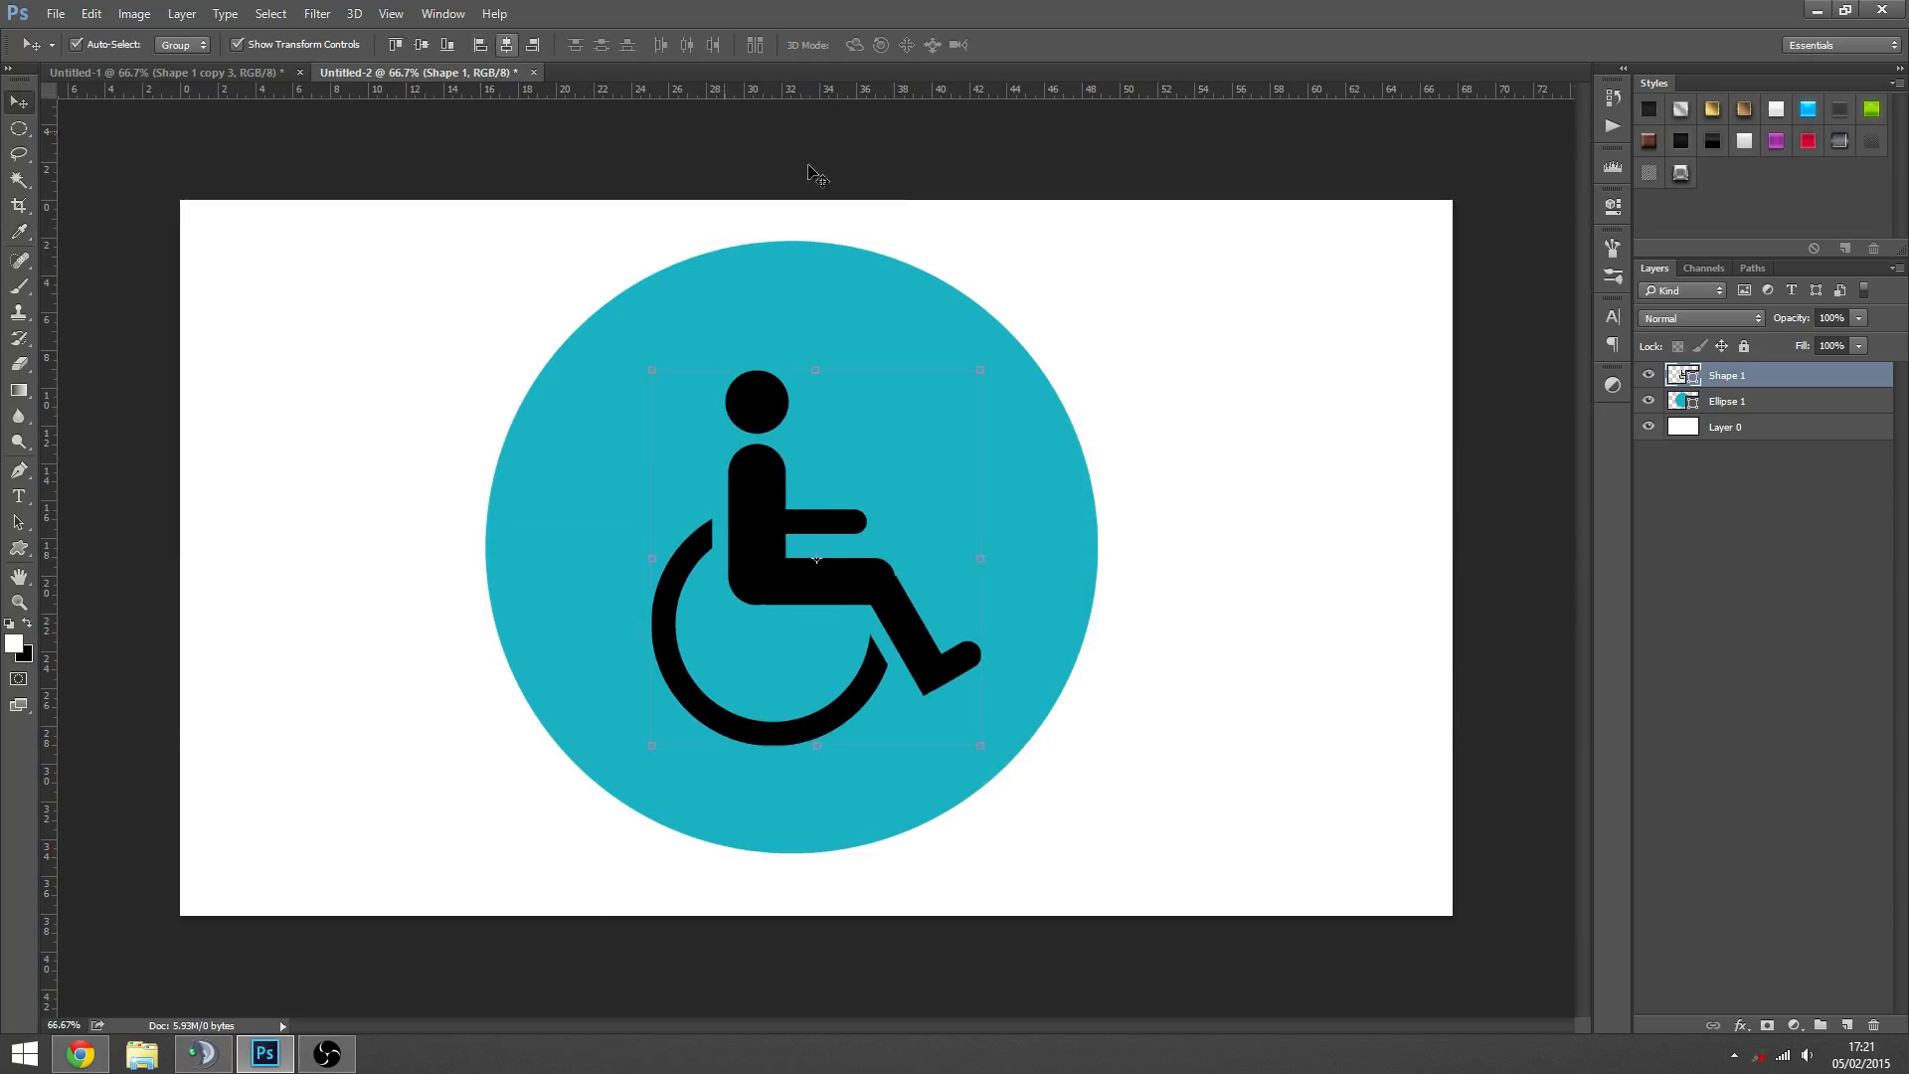
# - Centre the teal circle vertically and horizontally on the canvas and clear the selection
pyautogui.click(1726, 402)
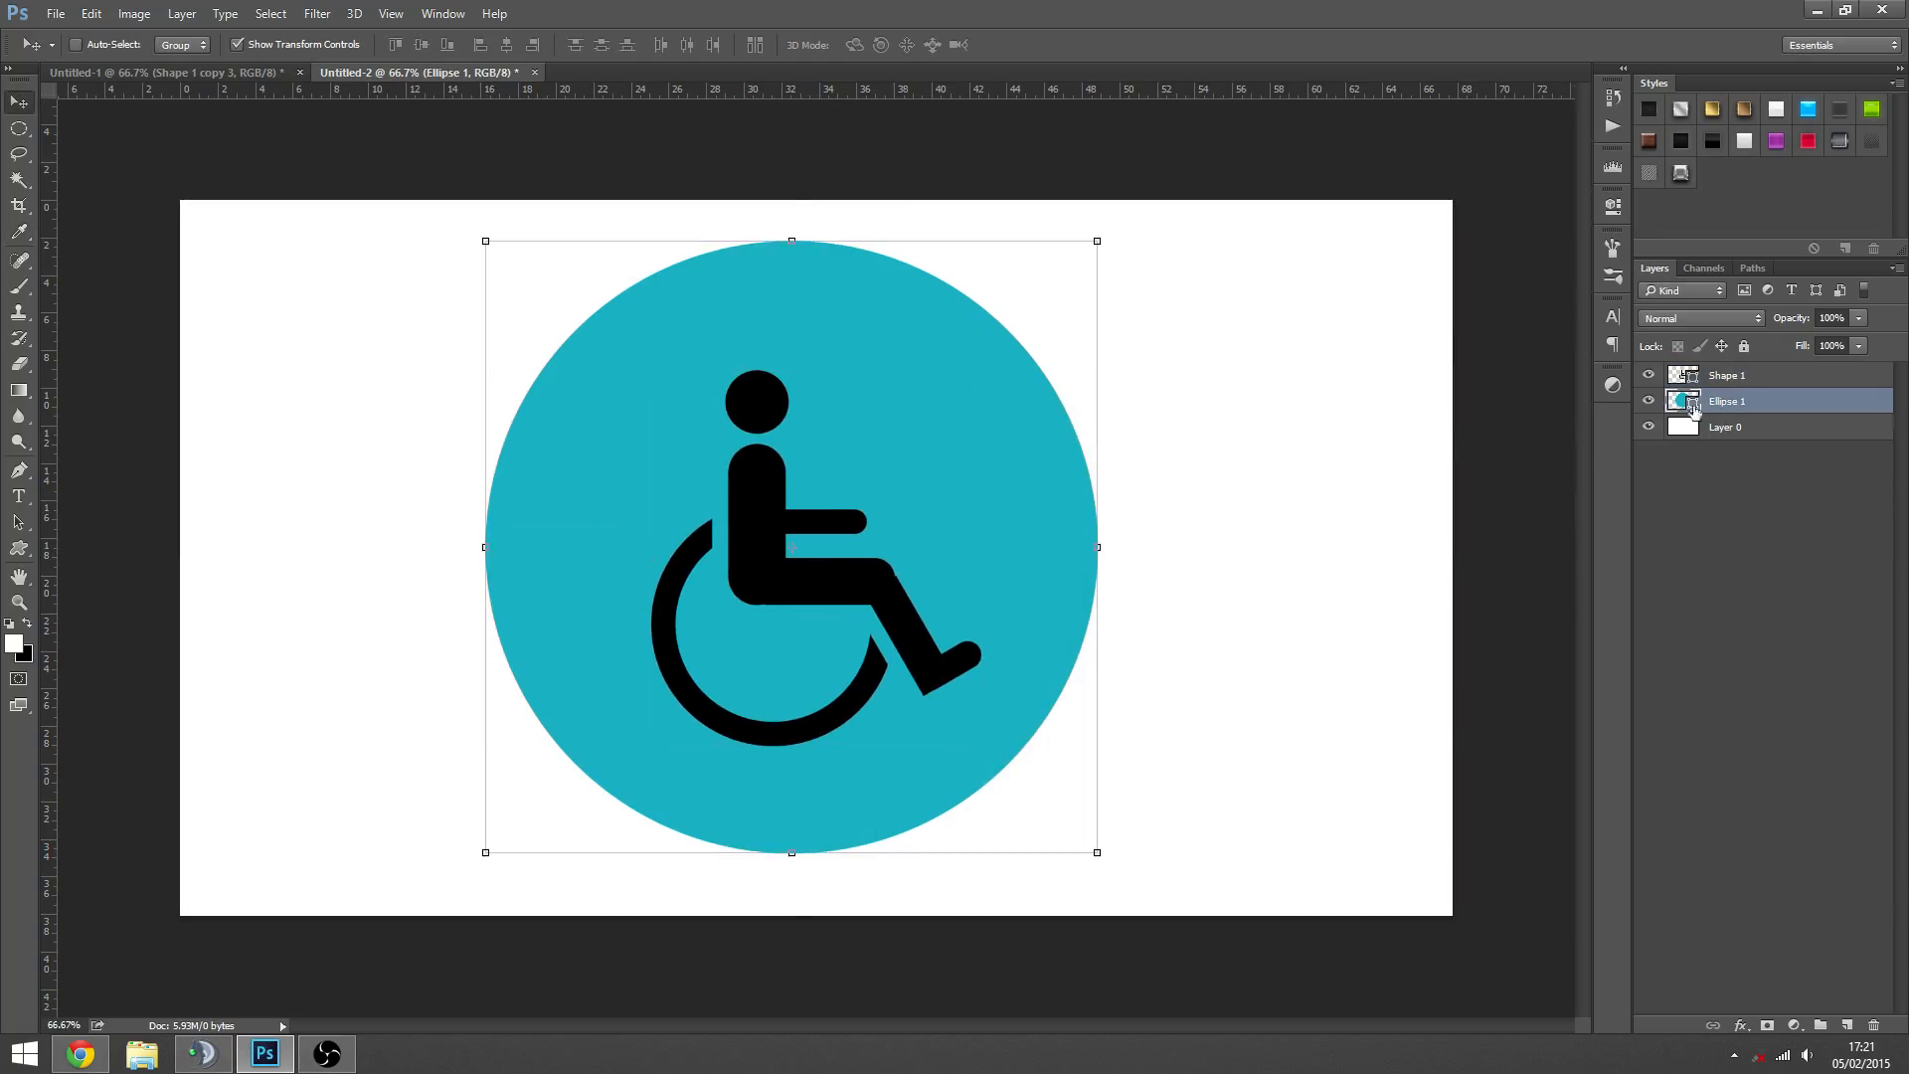
pyautogui.click(421, 45)
pyautogui.click(506, 45)
pyautogui.hotkey('ctrl', 'd')
pyautogui.hotkey('ctrl', 'a')
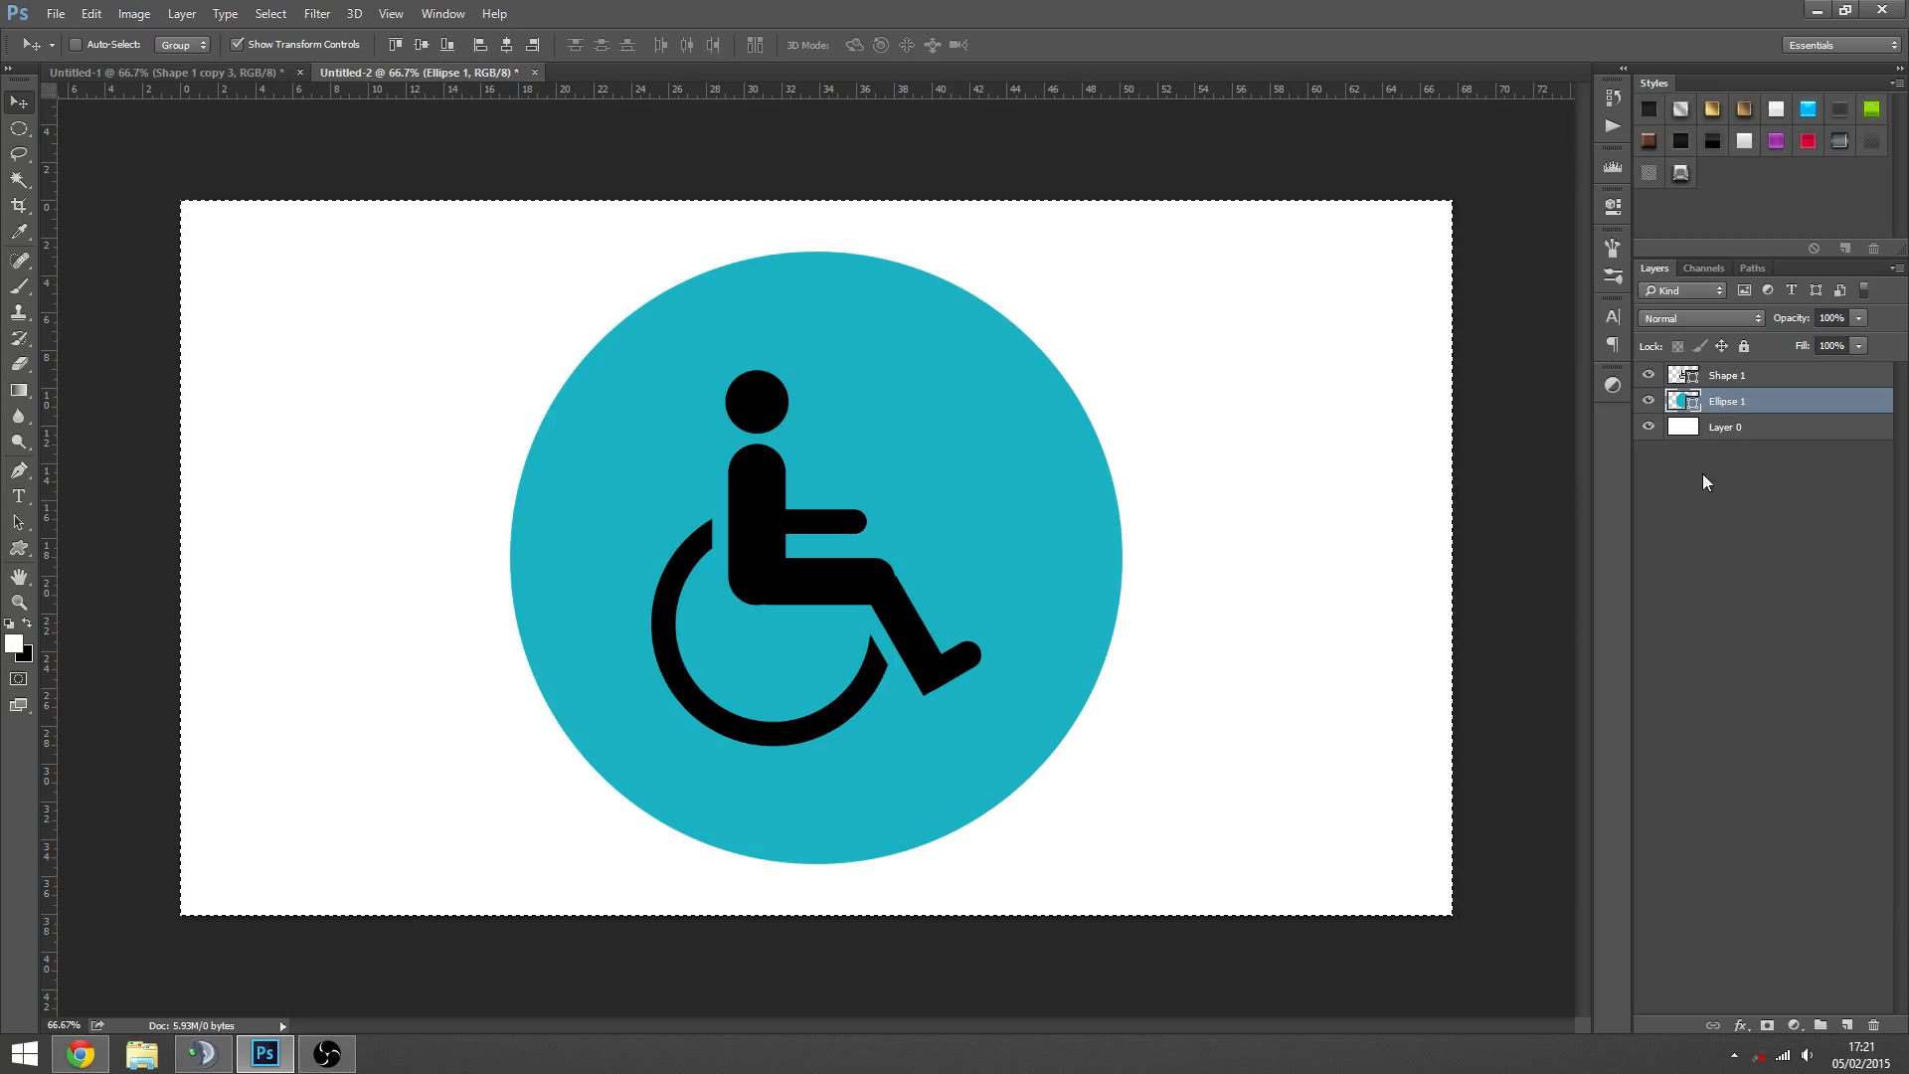
pyautogui.hotkey('ctrl', 'd')
# - Shift the wheelchair symbol slightly to the right within the circle
pyautogui.click(1735, 380)
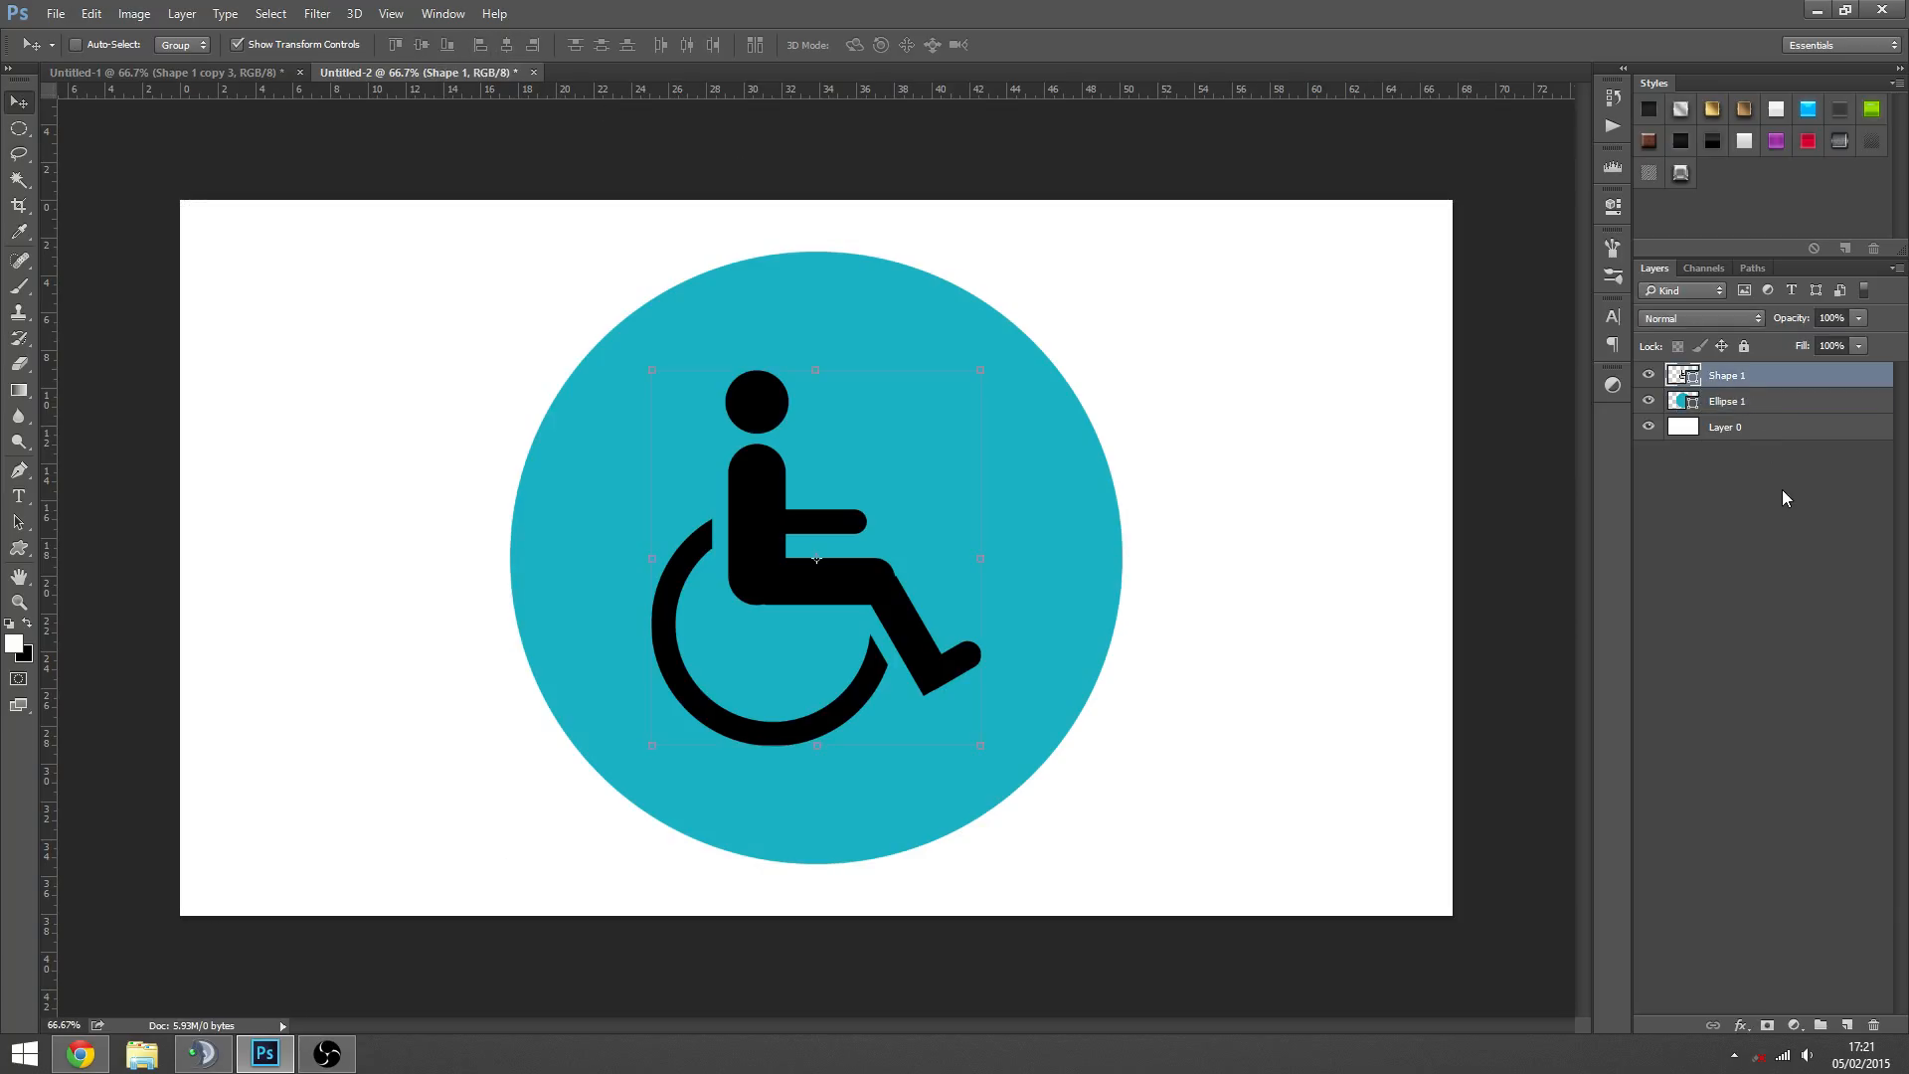
pyautogui.hotkey('ctrl', 'a')
pyautogui.hotkey('ctrl', 'd')
pyautogui.moveTo(872, 618); pyautogui.dragTo(899, 618)
pyautogui.press('z')
pyautogui.keyDown('alt'); pyautogui.click(981, 572); pyautogui.keyUp('alt')
pyautogui.click(814, 589)
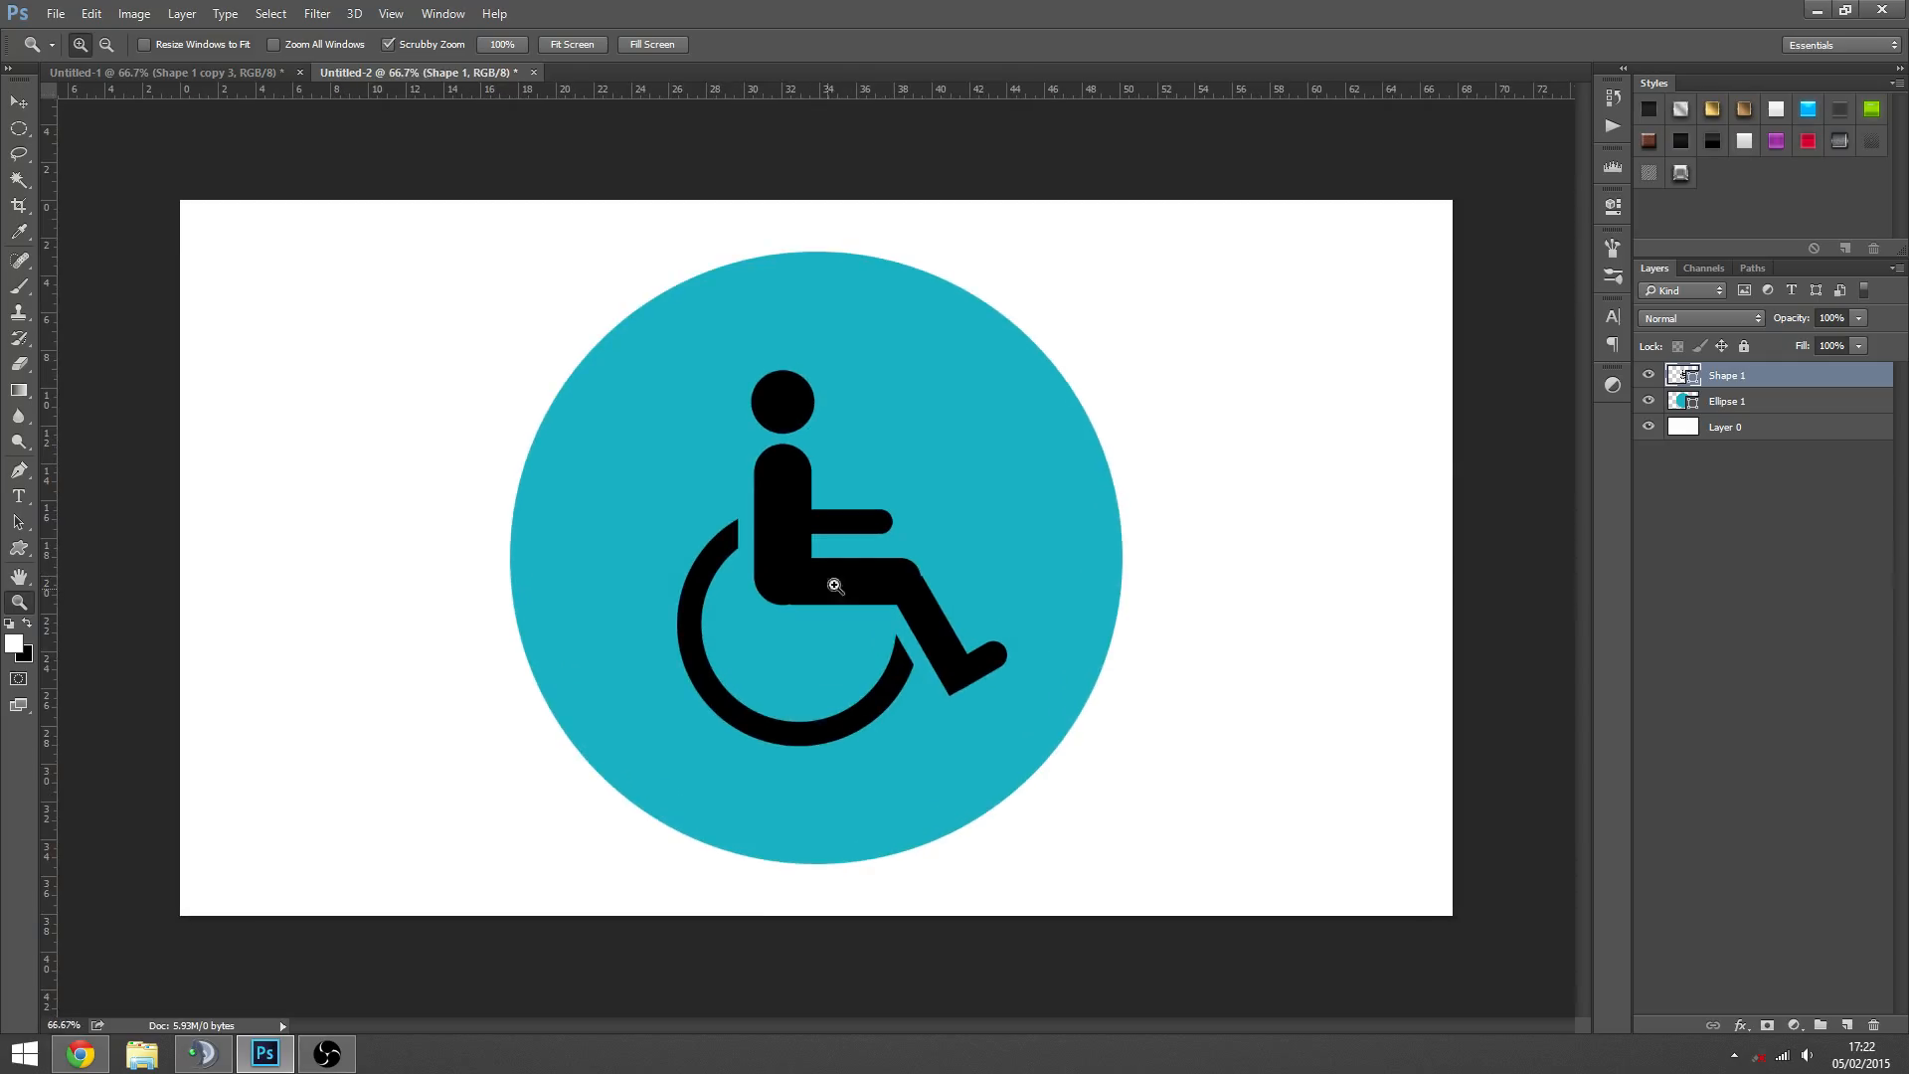
# - Change the wheelchair symbol's fill colour to white ffffff
pyautogui.doubleClick(1686, 383)
pyautogui.write('ffffff')
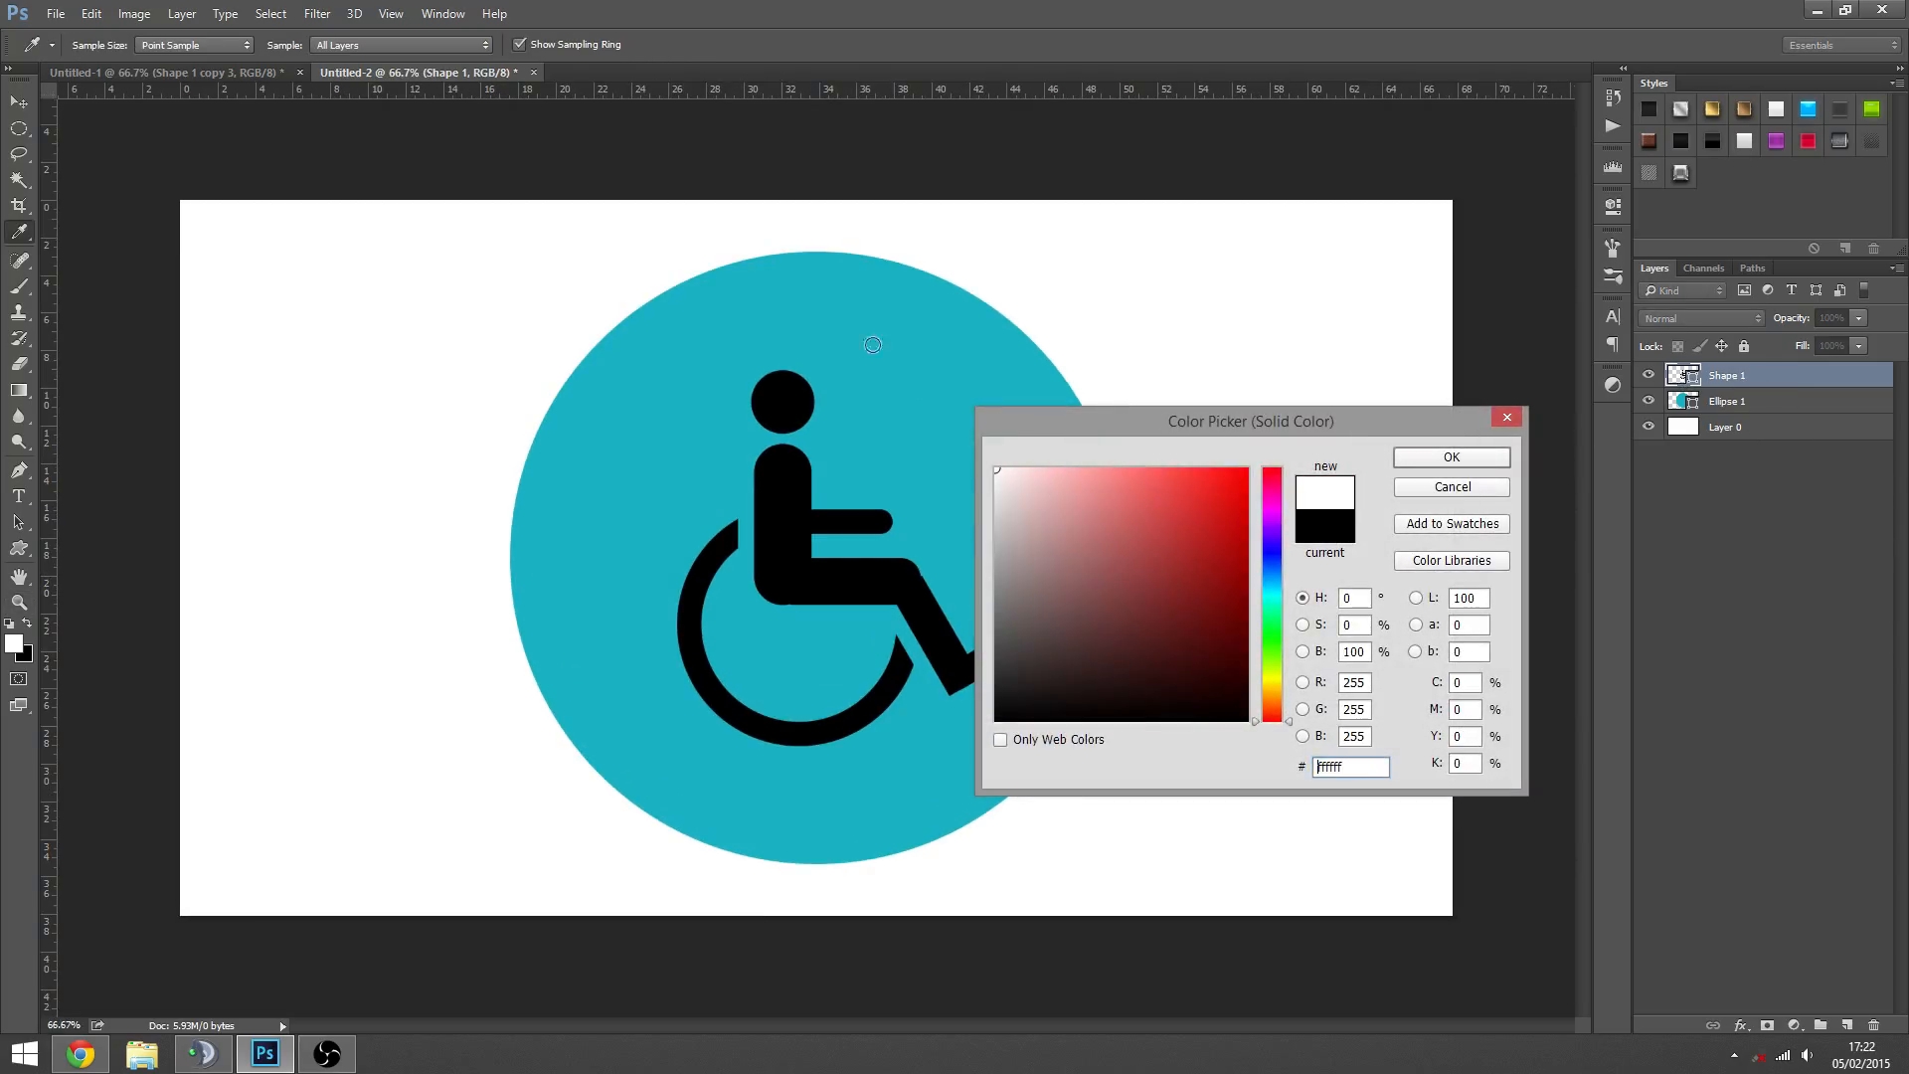
pyautogui.click(1435, 468)
pyautogui.click(1671, 571)
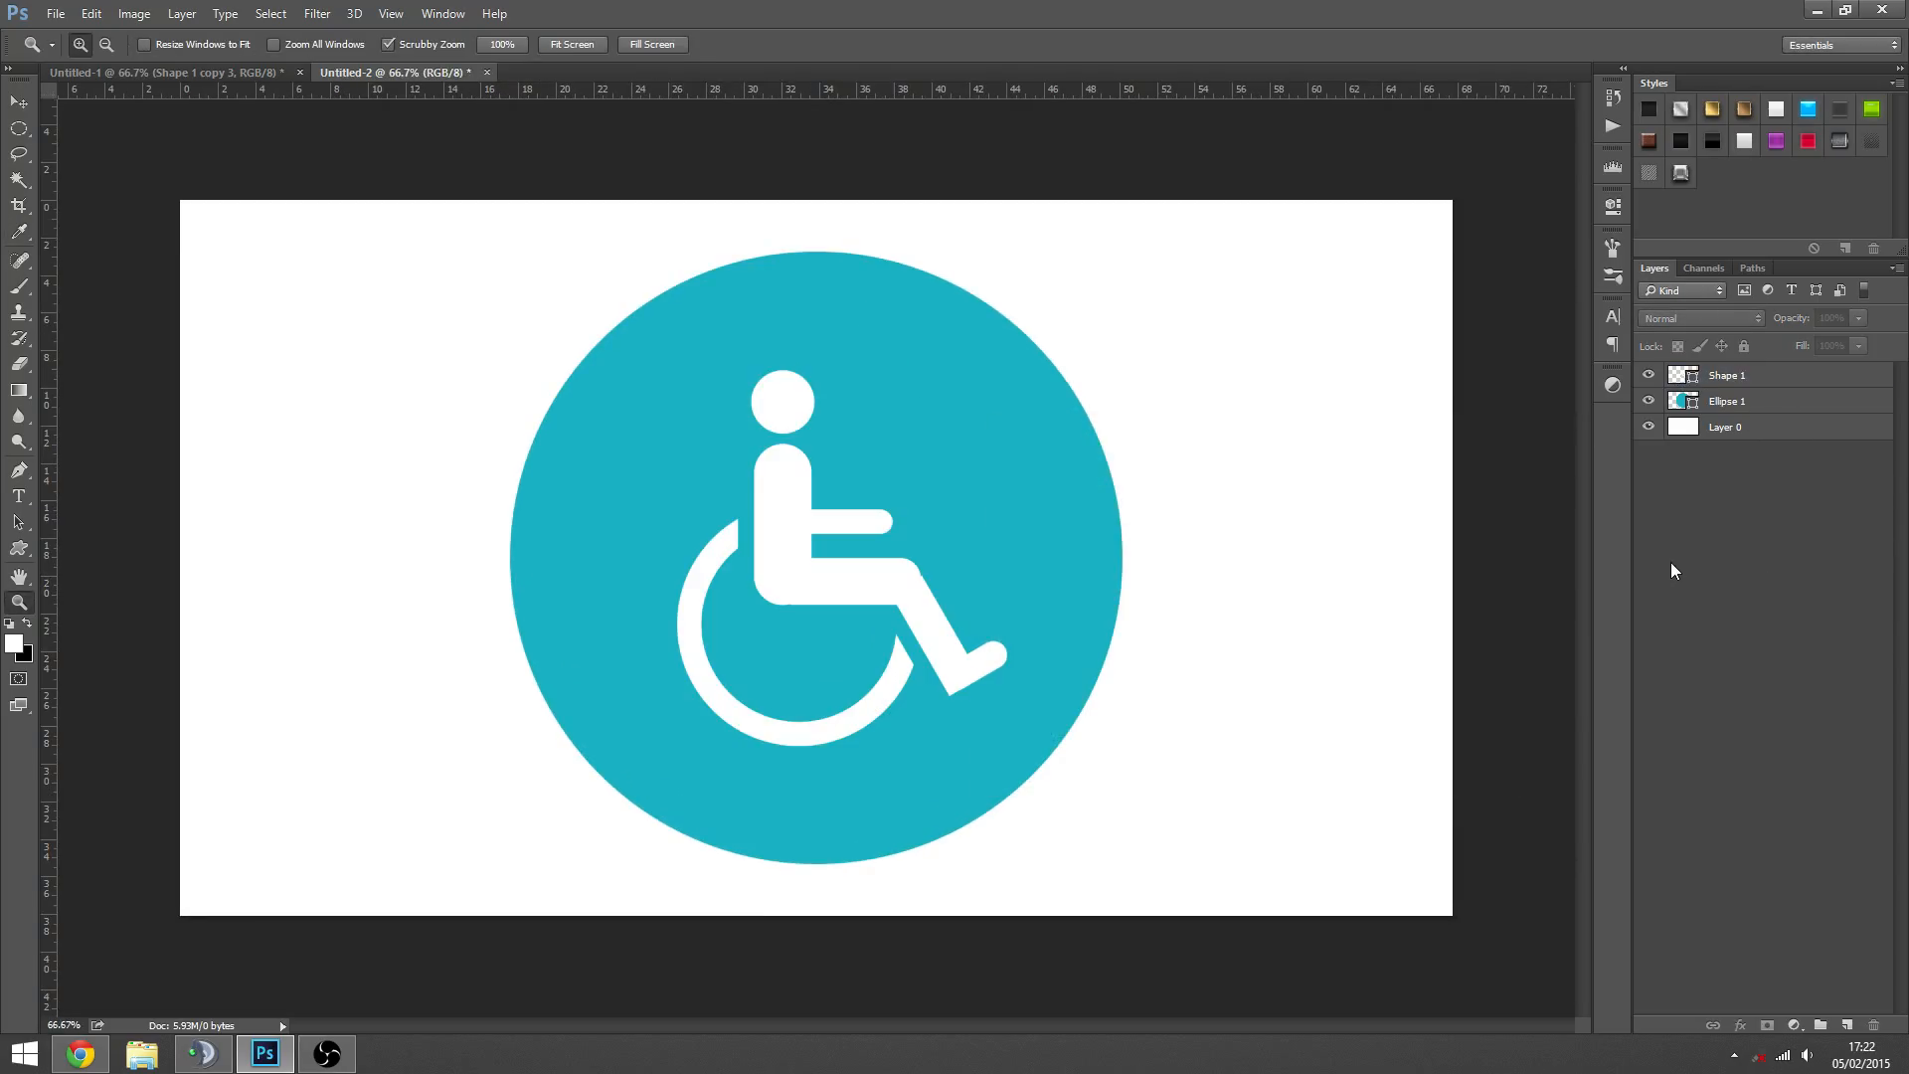
# - Duplicate the wheelchair symbol's Shape 1 layer
pyautogui.click(1741, 384)
pyautogui.hotkey('ctrl', 'j')
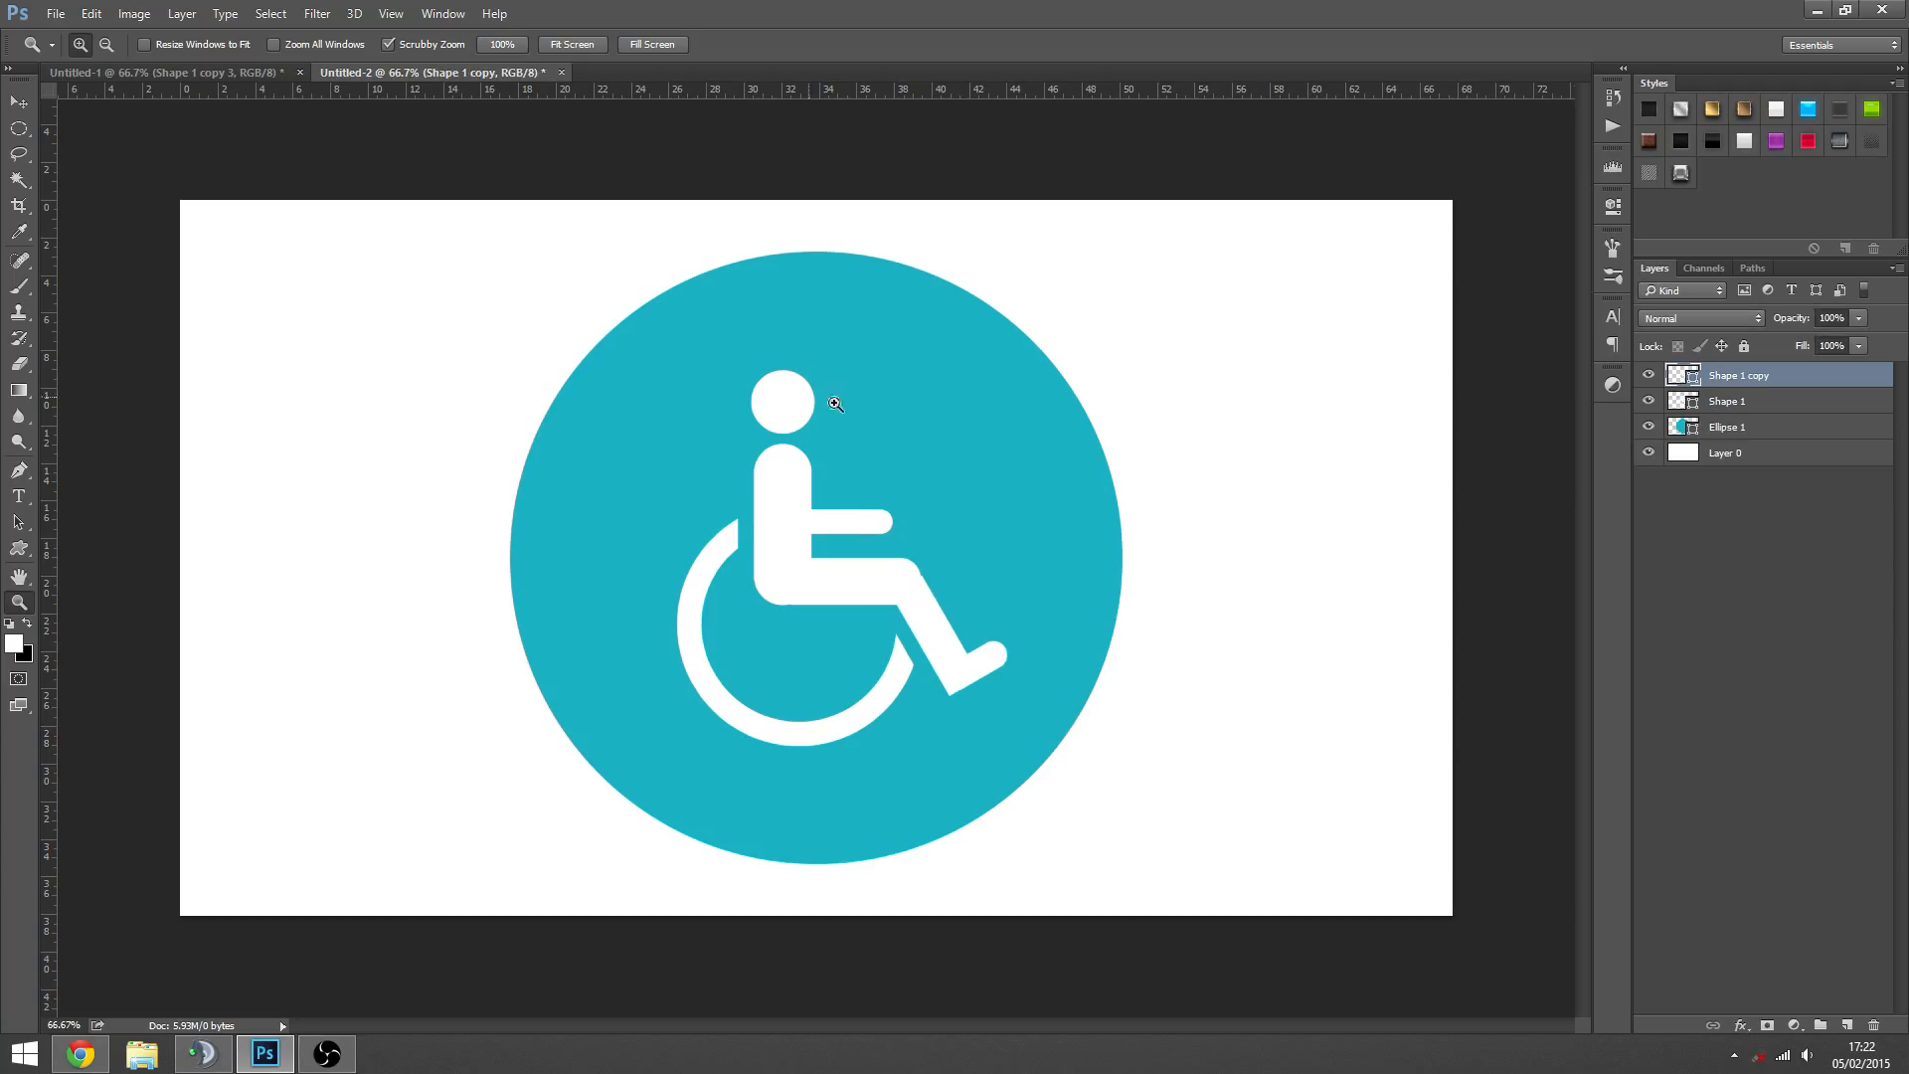
pyautogui.press('v')
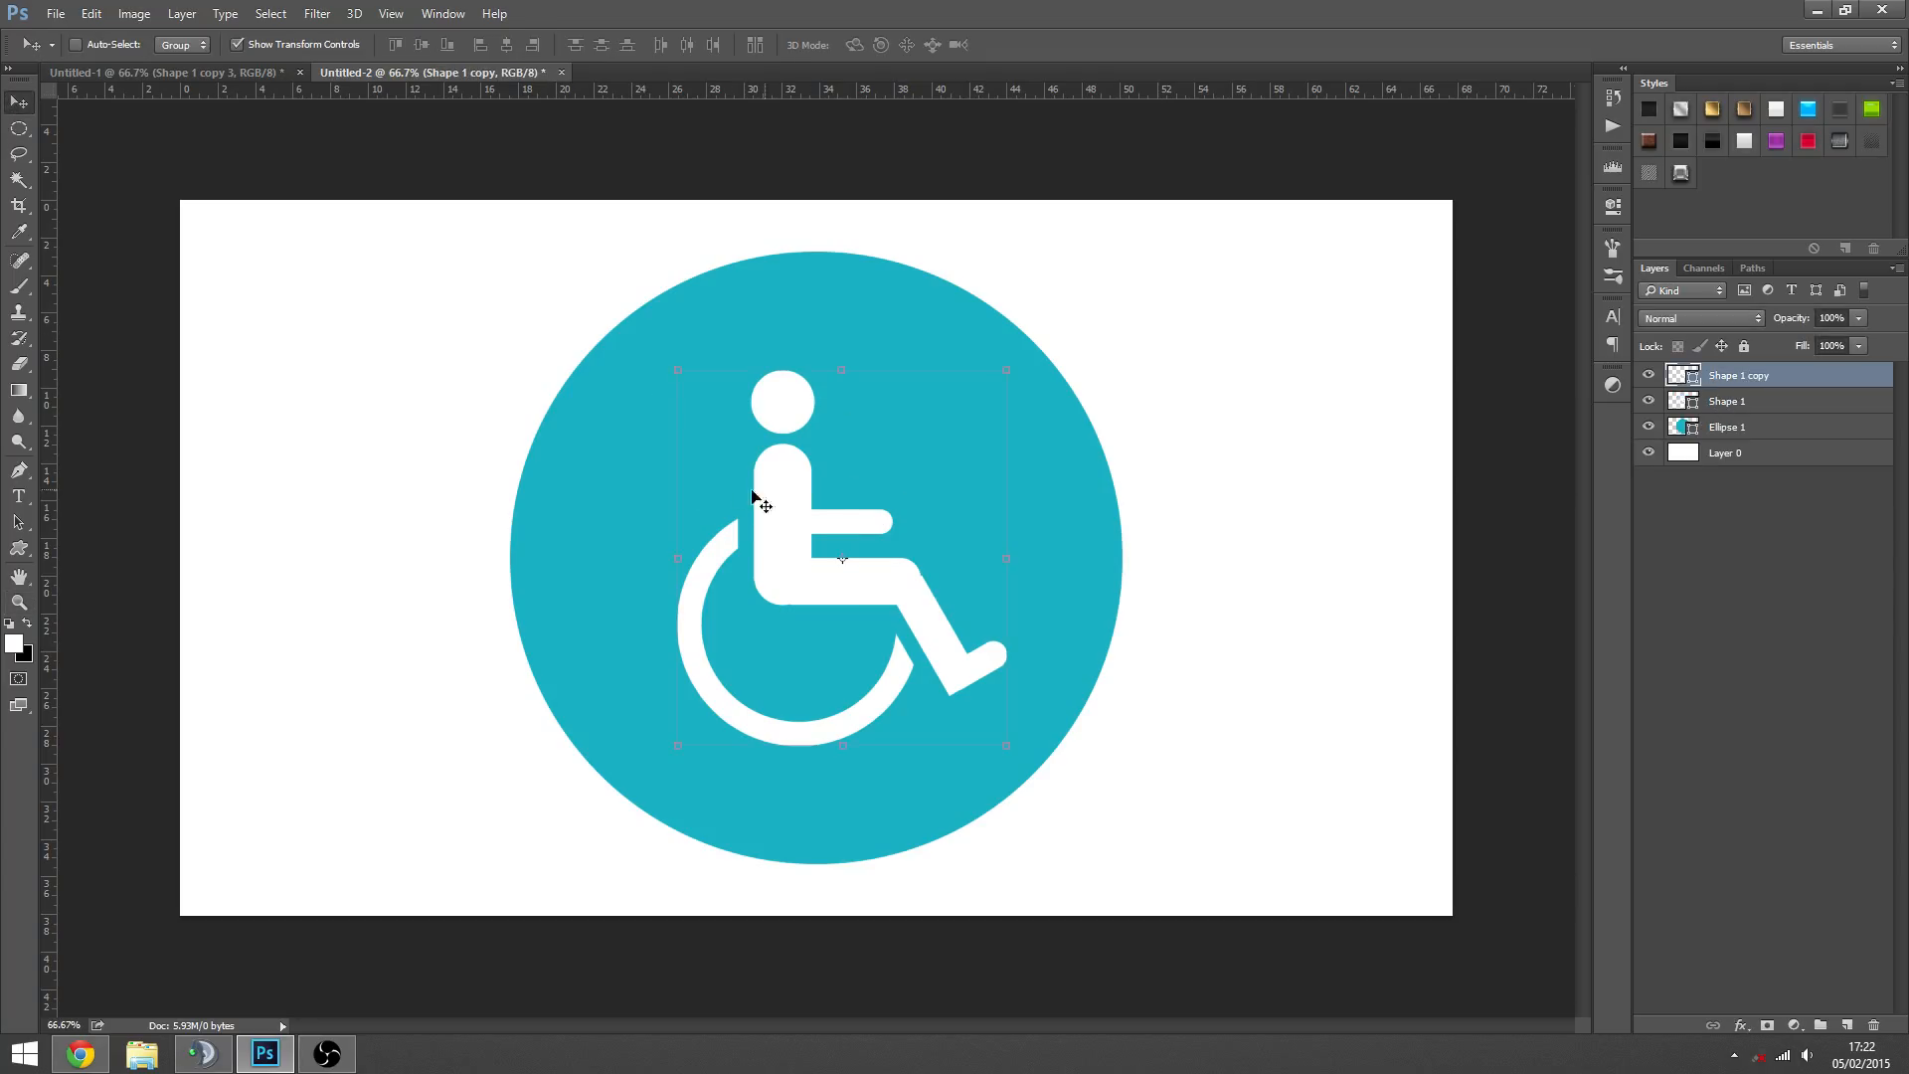
# - Fill the Shape 1 copy with black 000000 and move it beneath the Shape 1 layer
pyautogui.doubleClick(1680, 378)
pyautogui.moveTo(1079, 642); pyautogui.dragTo(1075, 764)
pyautogui.click(1452, 459)
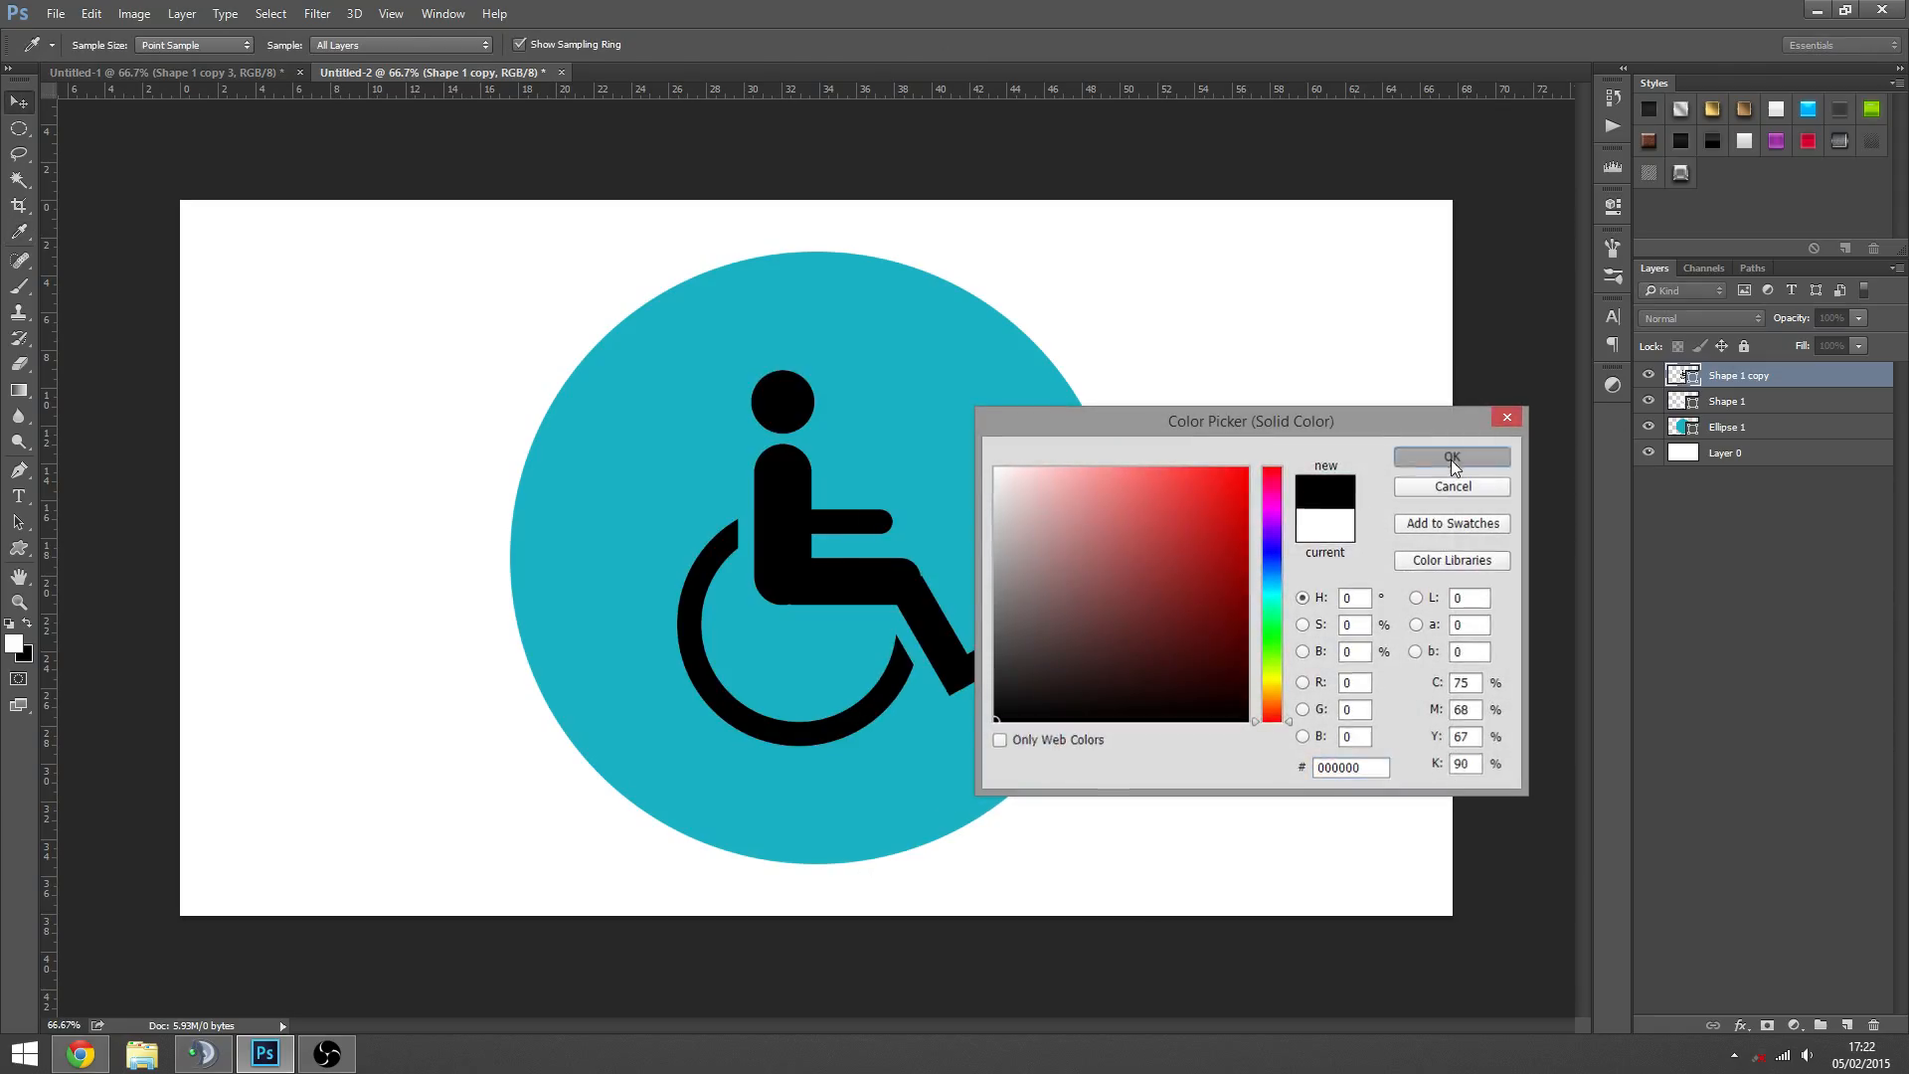
pyautogui.moveTo(1724, 382); pyautogui.dragTo(1727, 409)
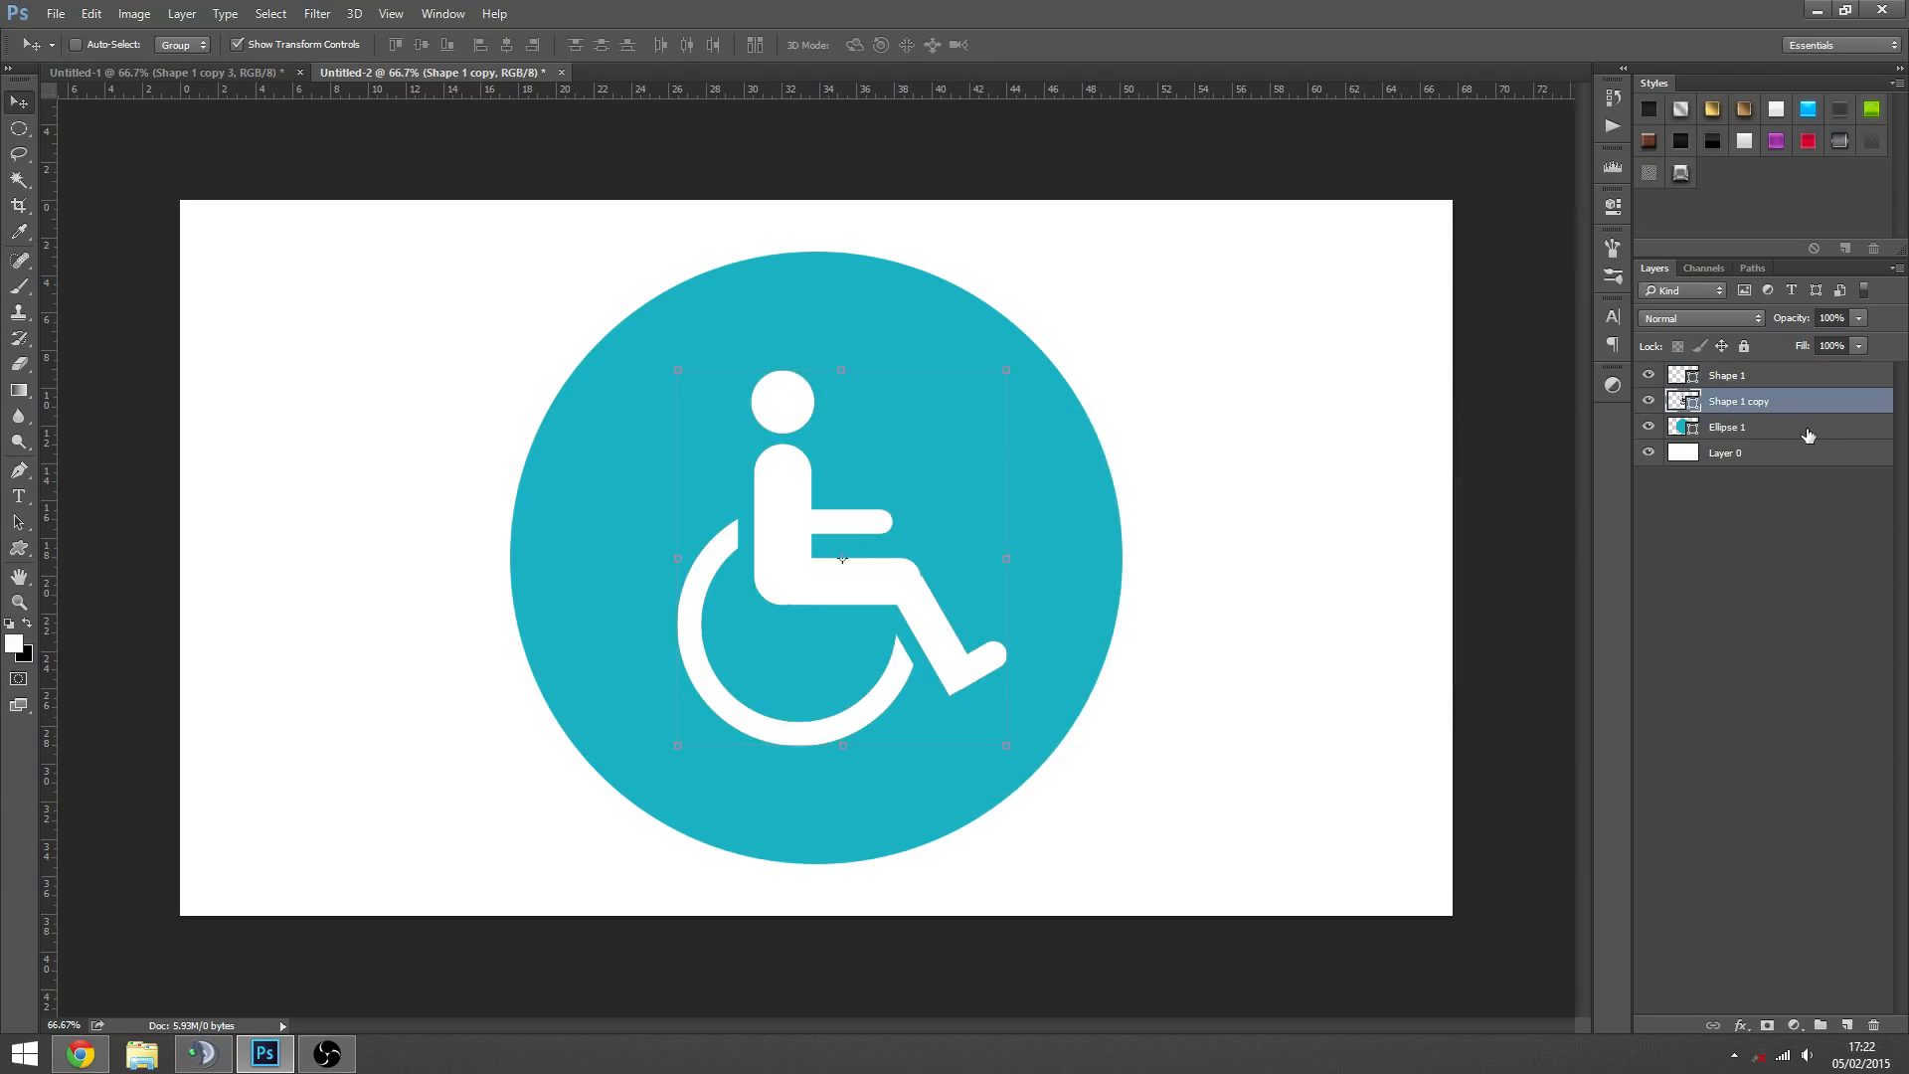
# - Rasterize the Shape 1 copy layer and load the black symbol's outline as a selection
pyautogui.rightClick(1756, 401)
pyautogui.click(1568, 398)
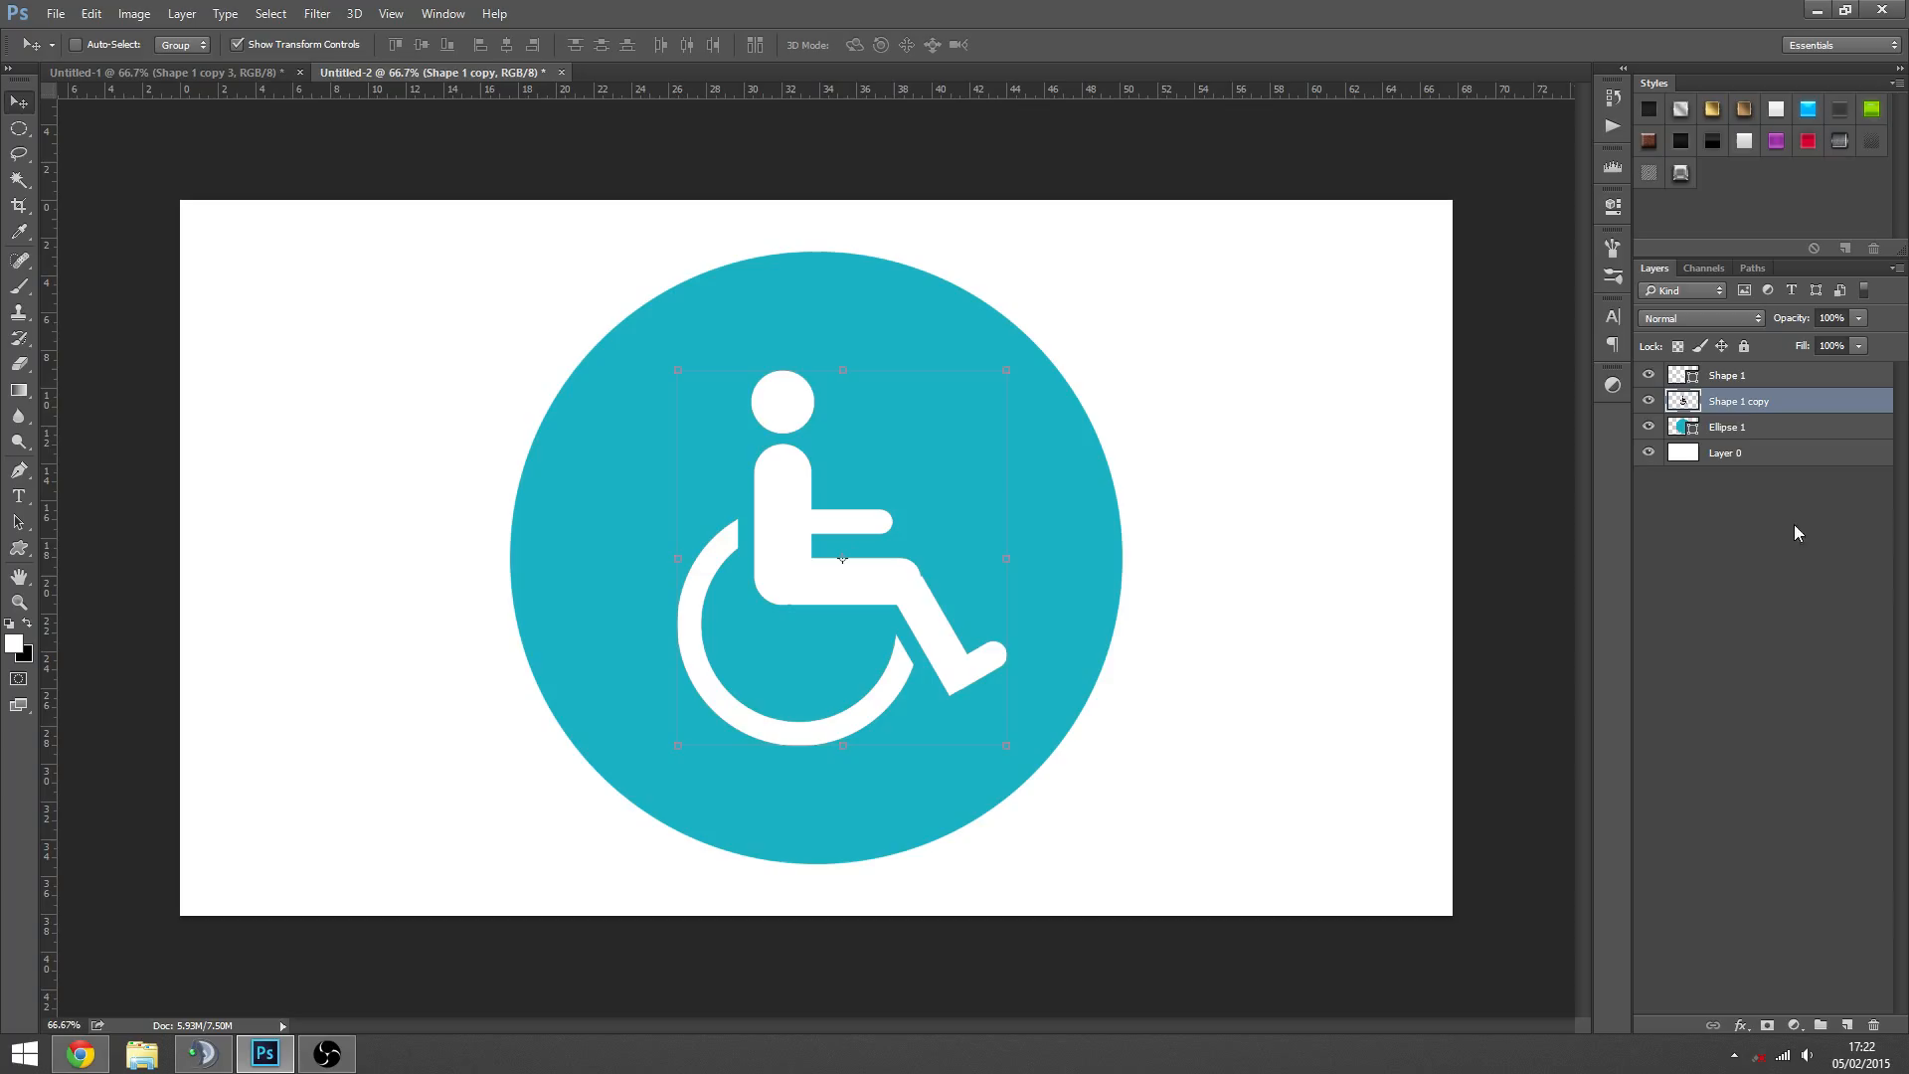
pyautogui.keyDown('ctrl'); pyautogui.click(1691, 403); pyautogui.keyUp('ctrl')
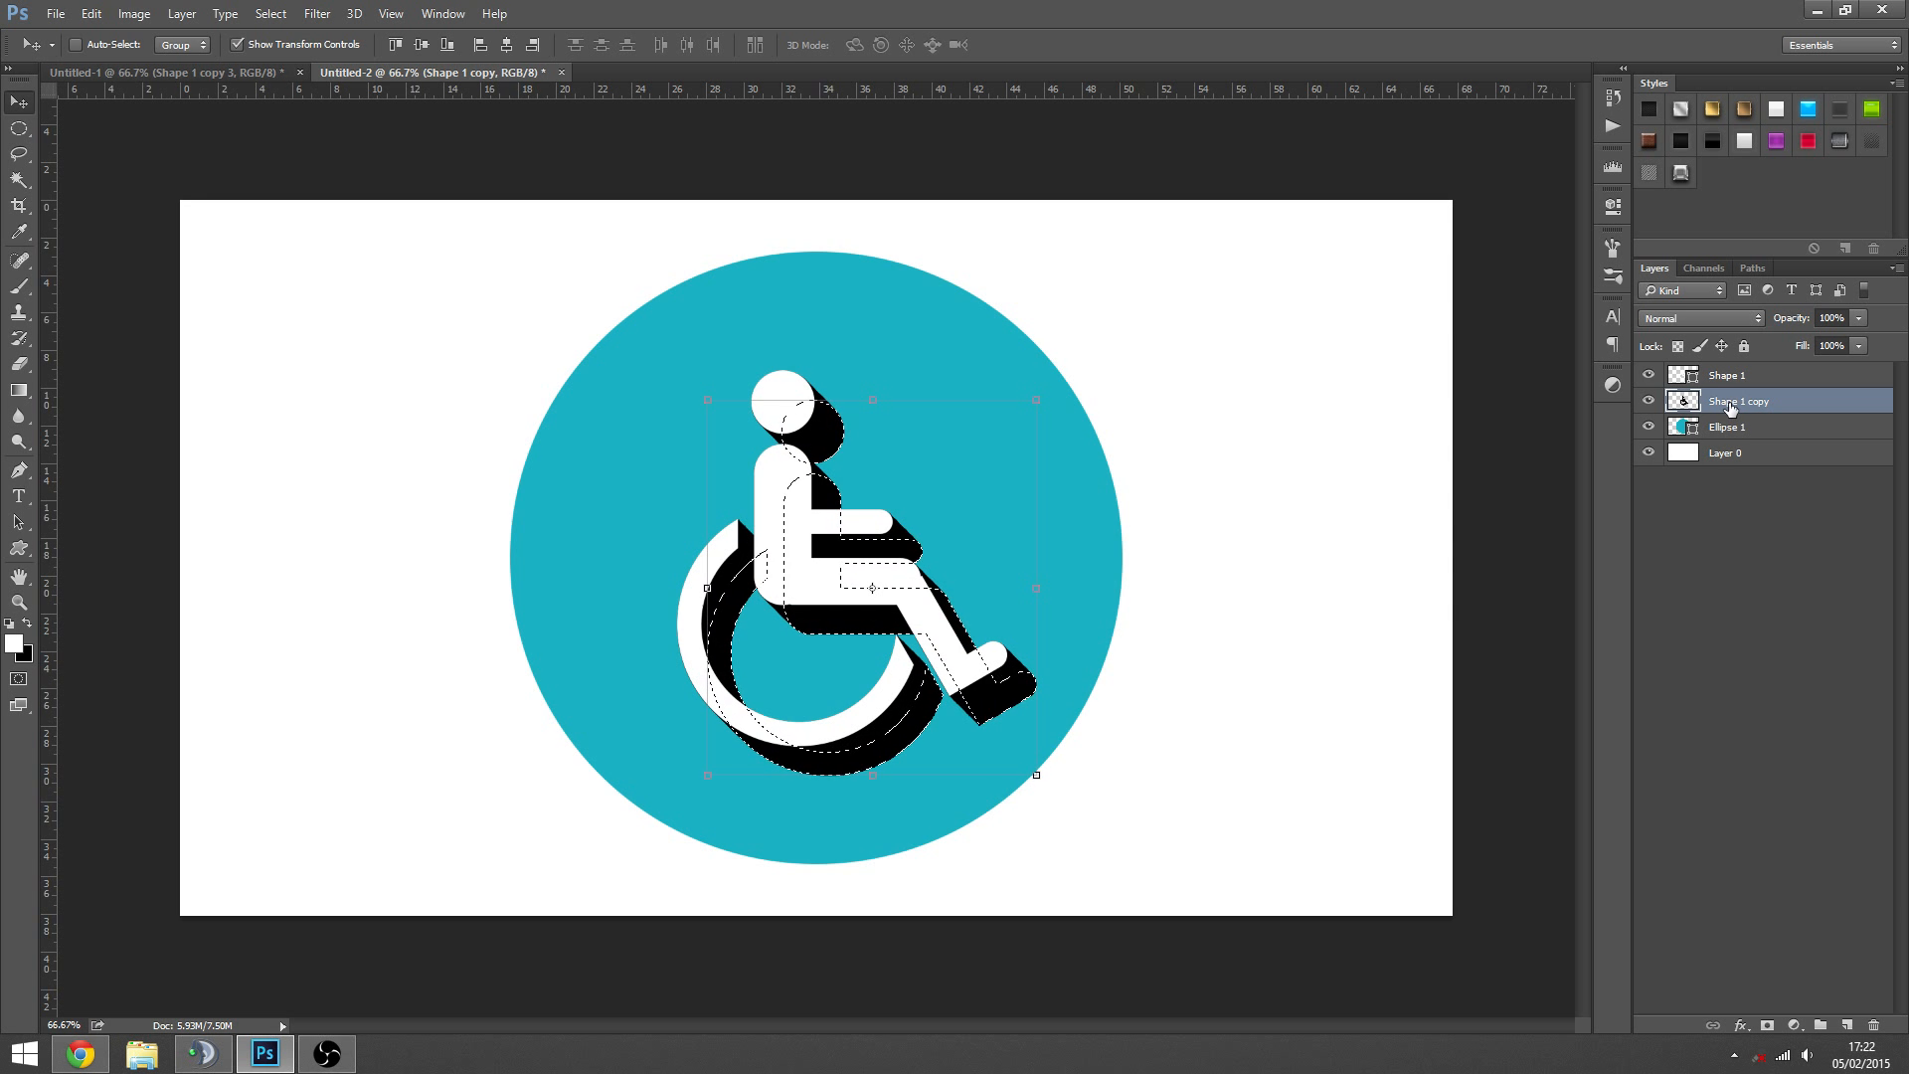
# - Extend the black shadow diagonally down and to the right with repeated nudged duplicates of the selected symbol, and deselect it
pyautogui.hotkey('alt', 'Right')
pyautogui.hotkey('alt', 'Down')
pyautogui.hotkey('alt', 'Right')
pyautogui.hotkey('alt', 'Down')
pyautogui.hotkey('alt', 'Right')
pyautogui.hotkey('alt', 'Down')
pyautogui.hotkey('alt', 'Right')
pyautogui.hotkey('alt', 'Down')
pyautogui.hotkey('alt', 'Right')
pyautogui.hotkey('alt', 'Down')
pyautogui.hotkey('alt', 'Right')
pyautogui.hotkey('alt', 'Down')
pyautogui.hotkey('alt', 'Right')
pyautogui.hotkey('alt', 'Down')
pyautogui.hotkey('alt', 'Right')
pyautogui.hotkey('alt', 'Down')
pyautogui.hotkey('alt', 'Right')
pyautogui.hotkey('alt', 'Down')
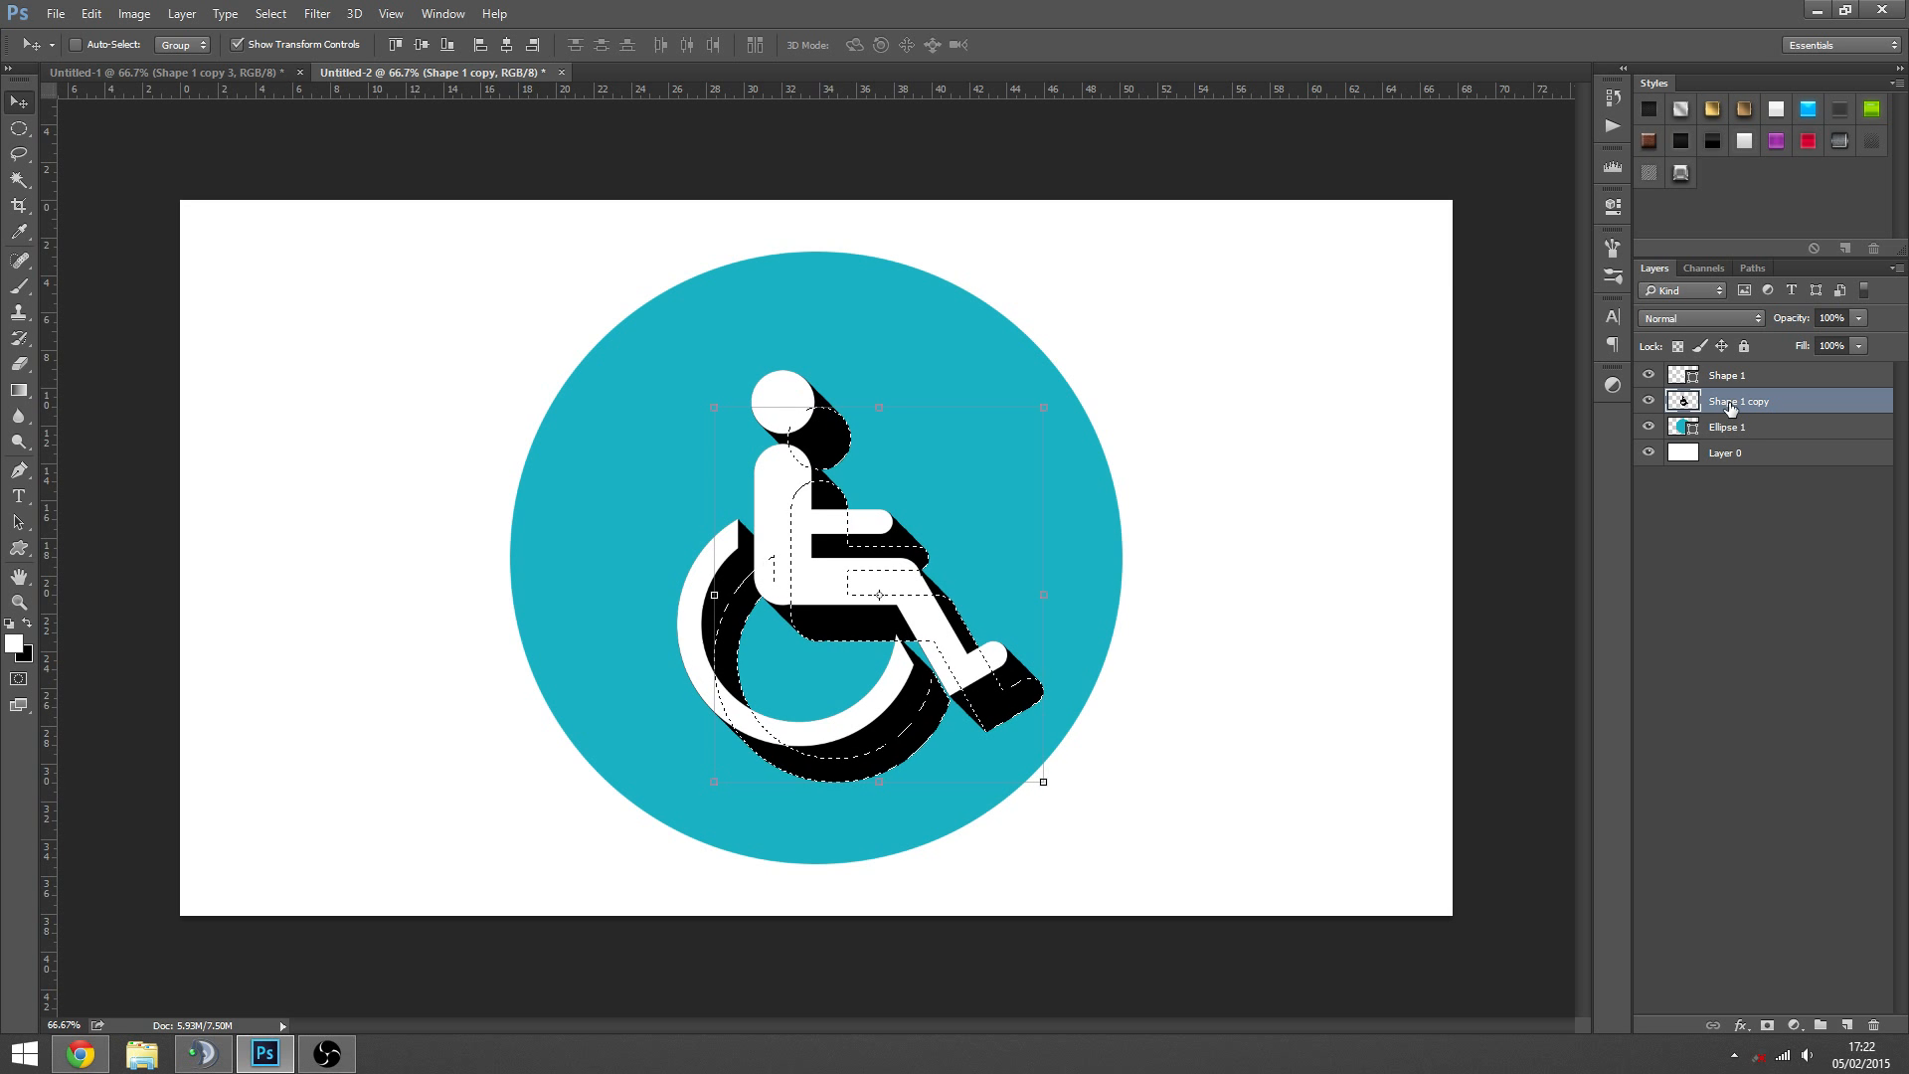
pyautogui.hotkey('alt', 'Right')
pyautogui.hotkey('alt', 'Down')
pyautogui.hotkey('alt', 'Right')
pyautogui.hotkey('alt', 'Down')
pyautogui.hotkey('alt', 'Right')
pyautogui.hotkey('alt', 'Down')
pyautogui.hotkey('alt', 'Right')
pyautogui.hotkey('alt', 'Down')
pyautogui.hotkey('alt', 'Right')
pyautogui.hotkey('alt', 'Down')
pyautogui.hotkey('alt', 'Right')
pyautogui.hotkey('alt', 'Down')
pyautogui.hotkey('alt', 'Right')
pyautogui.hotkey('alt', 'Down')
pyautogui.hotkey('alt', 'Right')
pyautogui.hotkey('alt', 'Down')
pyautogui.hotkey('alt', 'Right')
pyautogui.hotkey('alt', 'Down')
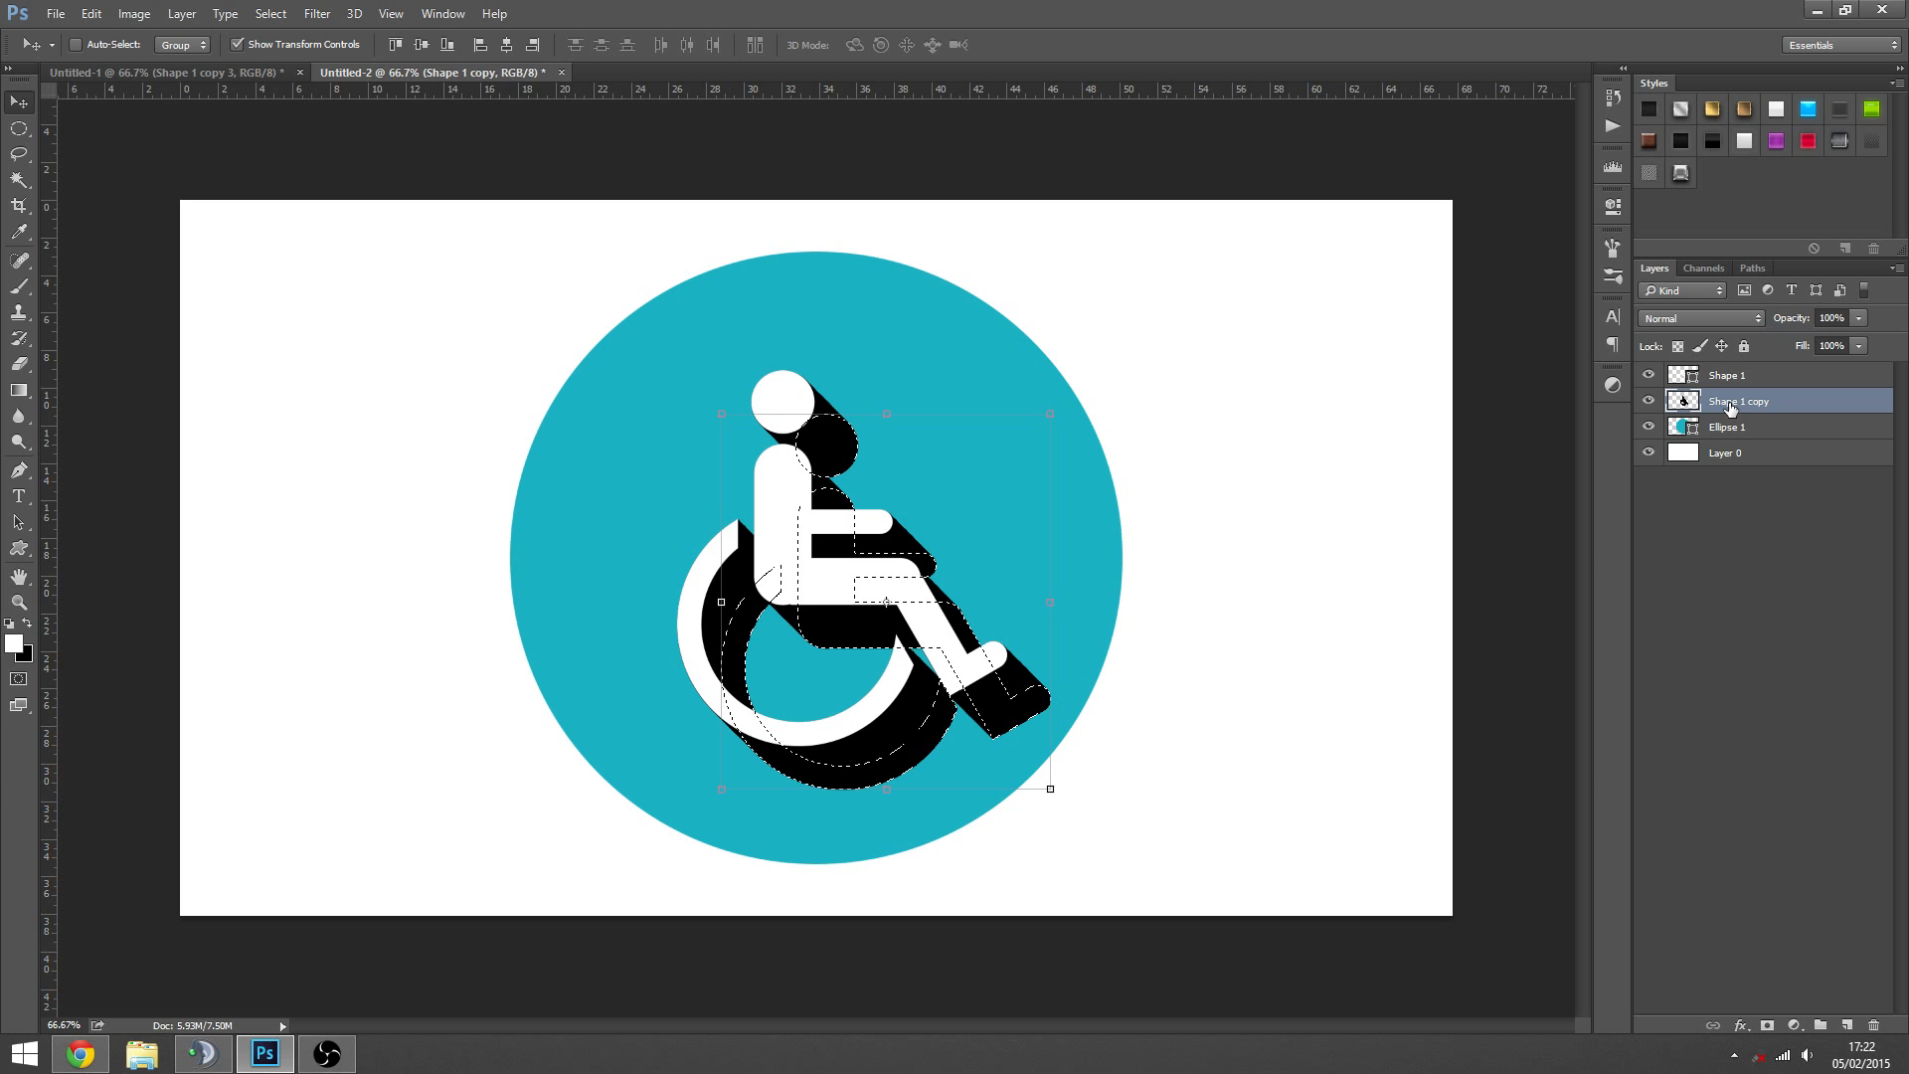
pyautogui.hotkey('alt', 'Right')
pyautogui.hotkey('alt', 'Down')
pyautogui.hotkey('alt', 'Right')
pyautogui.hotkey('alt', 'Down')
pyautogui.hotkey('alt', 'Right')
pyautogui.hotkey('alt', 'Down')
pyautogui.hotkey('alt', 'Right')
pyautogui.hotkey('alt', 'Down')
pyautogui.hotkey('alt', 'Right')
pyautogui.hotkey('alt', 'Down')
pyautogui.hotkey('alt', 'Right')
pyautogui.hotkey('alt', 'Down')
pyautogui.hotkey('alt', 'Right')
pyautogui.hotkey('alt', 'Down')
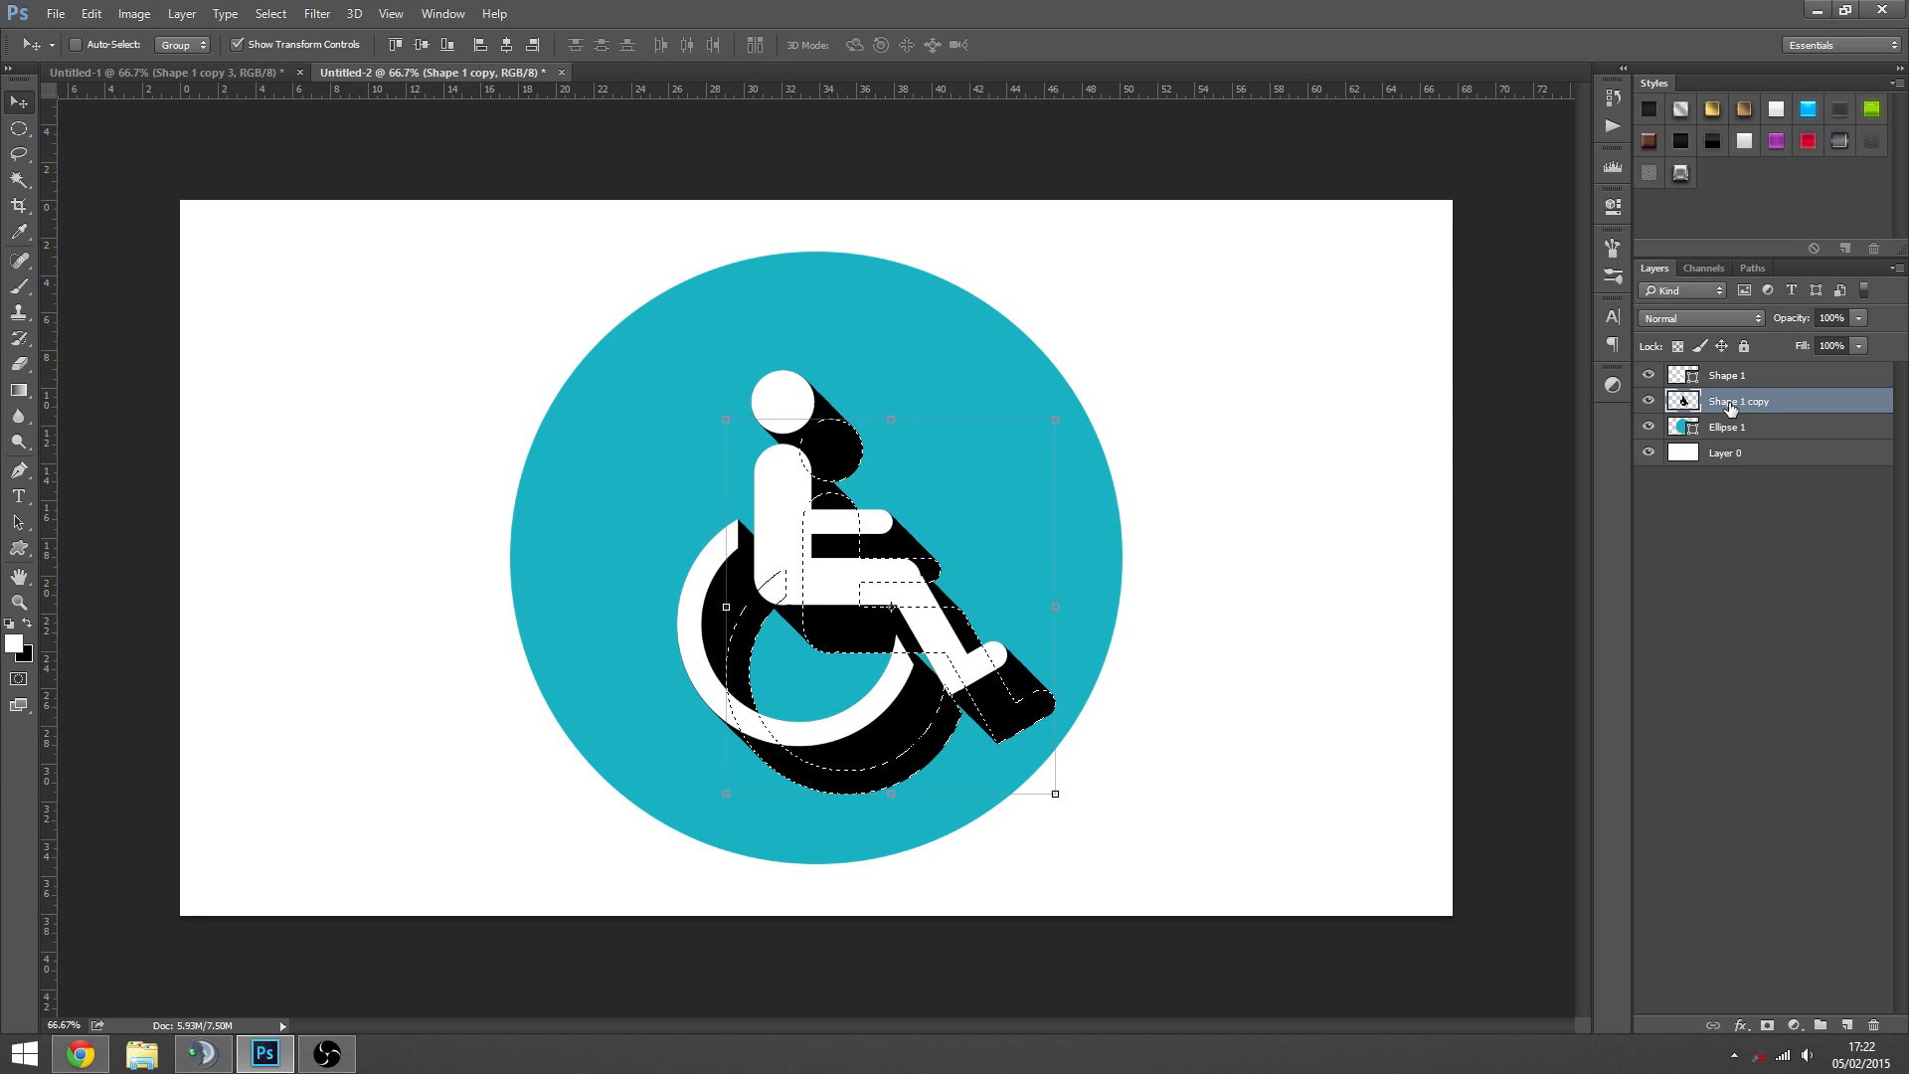
pyautogui.hotkey('alt', 'Right')
pyautogui.hotkey('alt', 'Down')
pyautogui.hotkey('alt', 'Right')
pyautogui.hotkey('alt', 'Down')
pyautogui.hotkey('alt', 'Right')
pyautogui.hotkey('alt', 'Down')
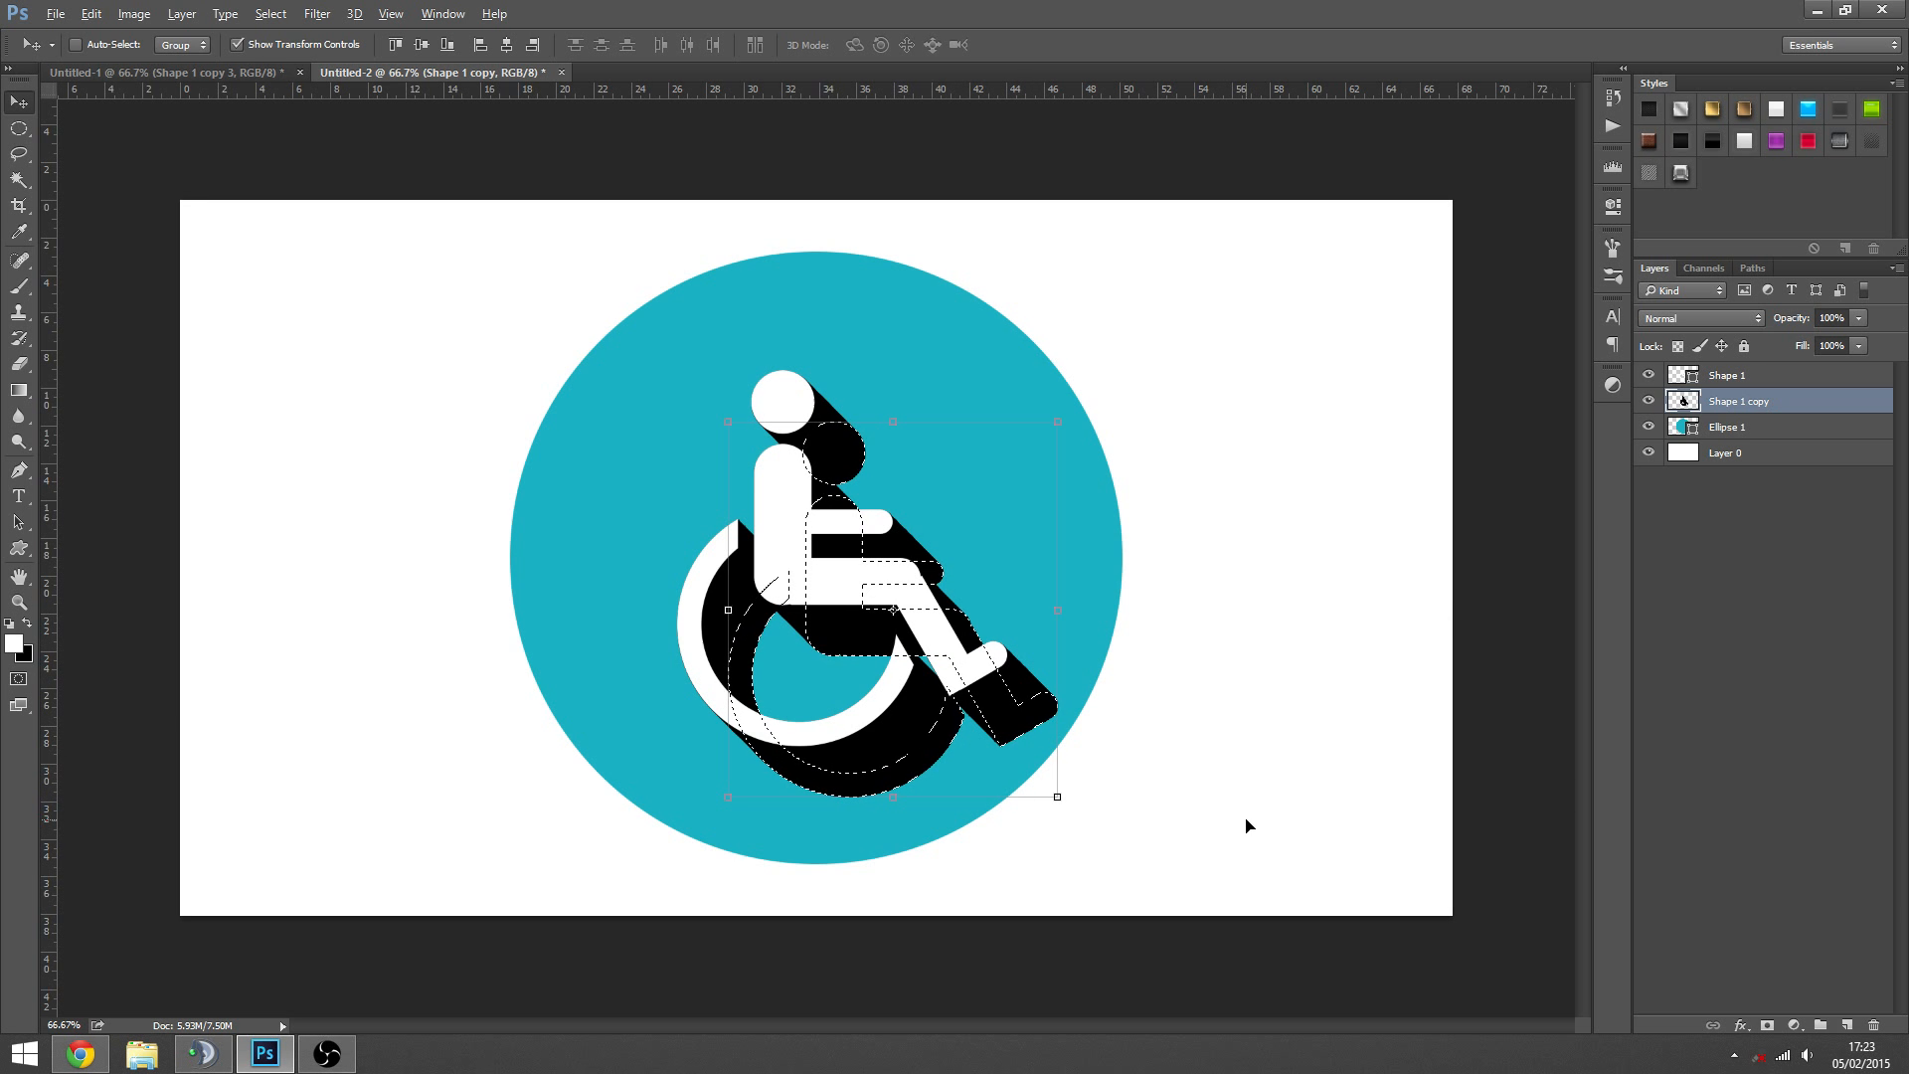
pyautogui.hotkey('alt', 'Right')
pyautogui.hotkey('alt', 'Down')
pyautogui.hotkey('alt', 'Right')
pyautogui.hotkey('alt', 'Down')
pyautogui.hotkey('alt', 'Right')
pyautogui.hotkey('alt', 'Down')
pyautogui.hotkey('alt', 'Right')
pyautogui.hotkey('alt', 'Down')
pyautogui.hotkey('alt', 'Right')
pyautogui.hotkey('alt', 'Down')
pyautogui.hotkey('alt', 'Right')
pyautogui.hotkey('alt', 'Down')
pyautogui.hotkey('alt', 'Right')
pyautogui.hotkey('alt', 'Down')
pyautogui.hotkey('alt', 'Right')
pyautogui.hotkey('alt', 'Down')
pyautogui.hotkey('alt', 'Right')
pyautogui.hotkey('alt', 'Down')
pyautogui.hotkey('alt', 'Right')
pyautogui.hotkey('alt', 'Down')
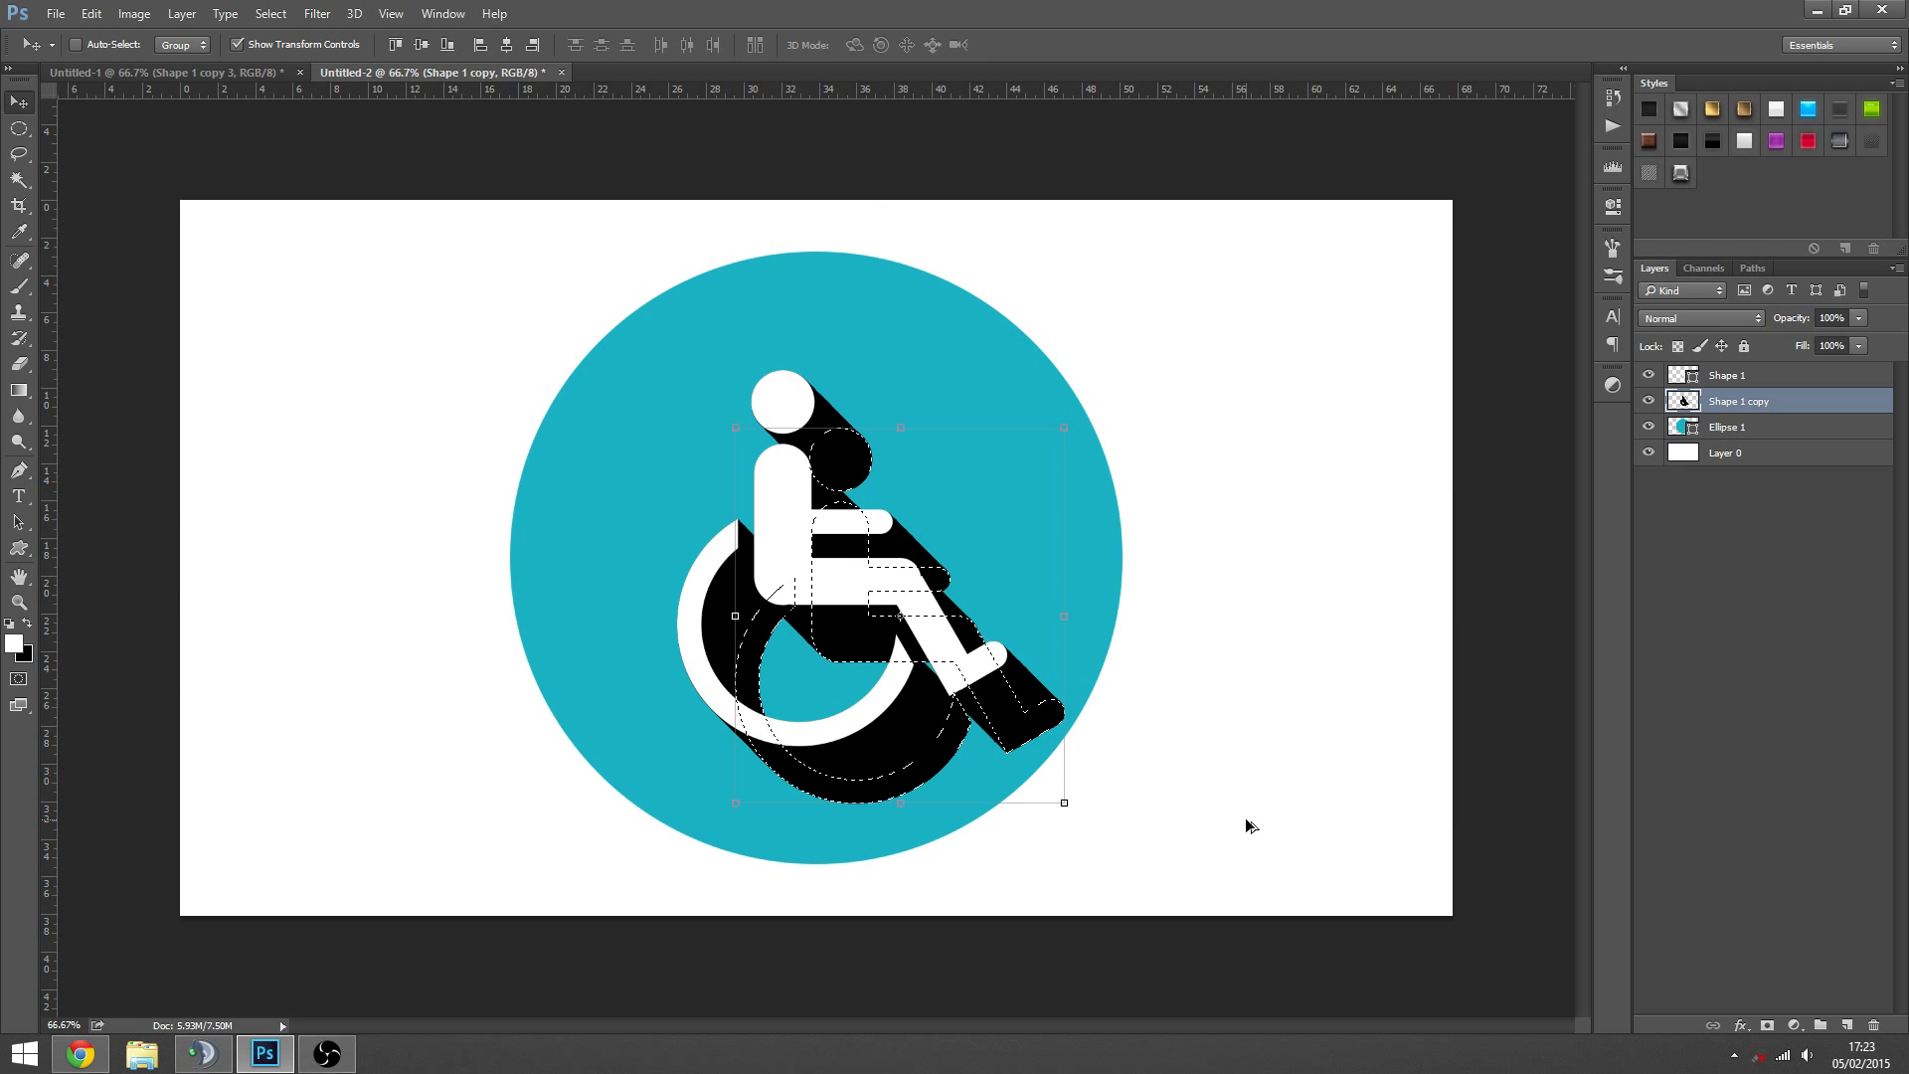
pyautogui.hotkey('ctrl', 'd')
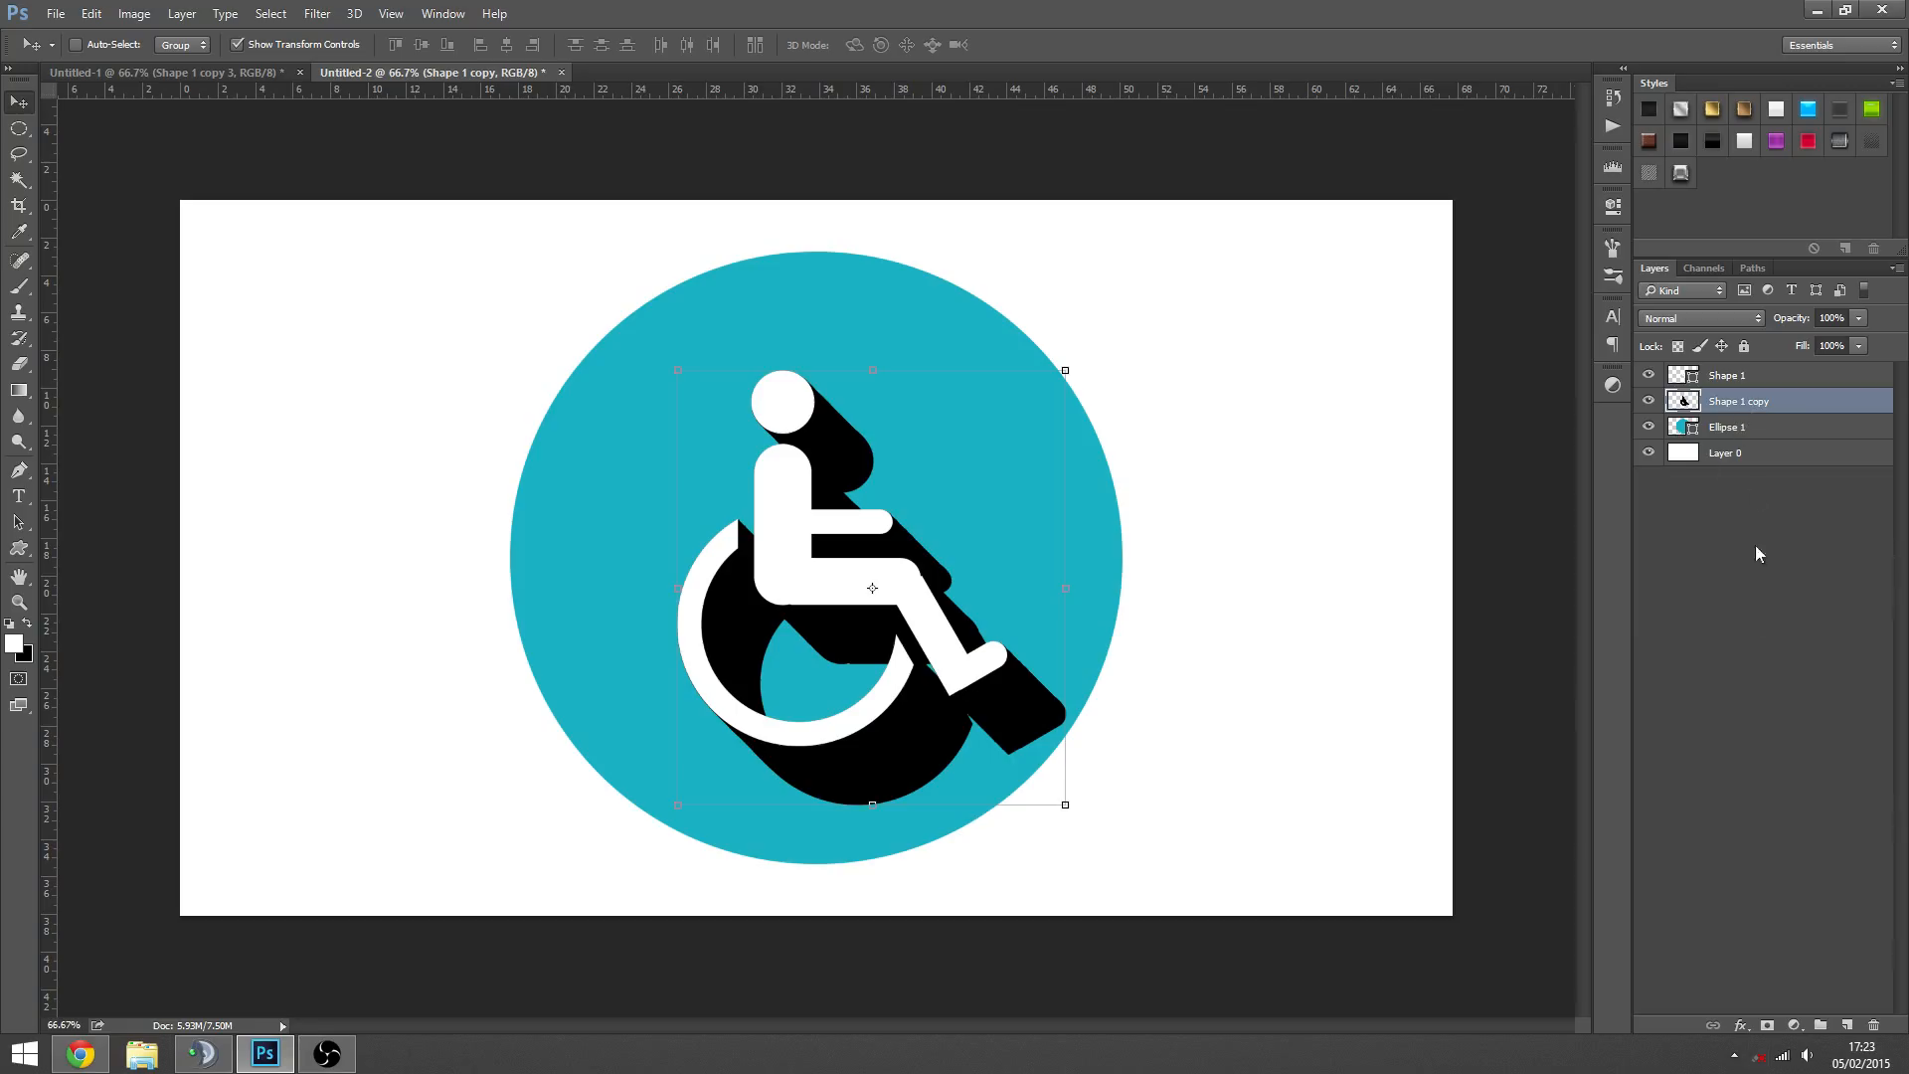
# - Add a layer mask to the Shape 1 copy layer and choose the Gradient tool, using the Foreground to Background gradient
pyautogui.click(1767, 1025)
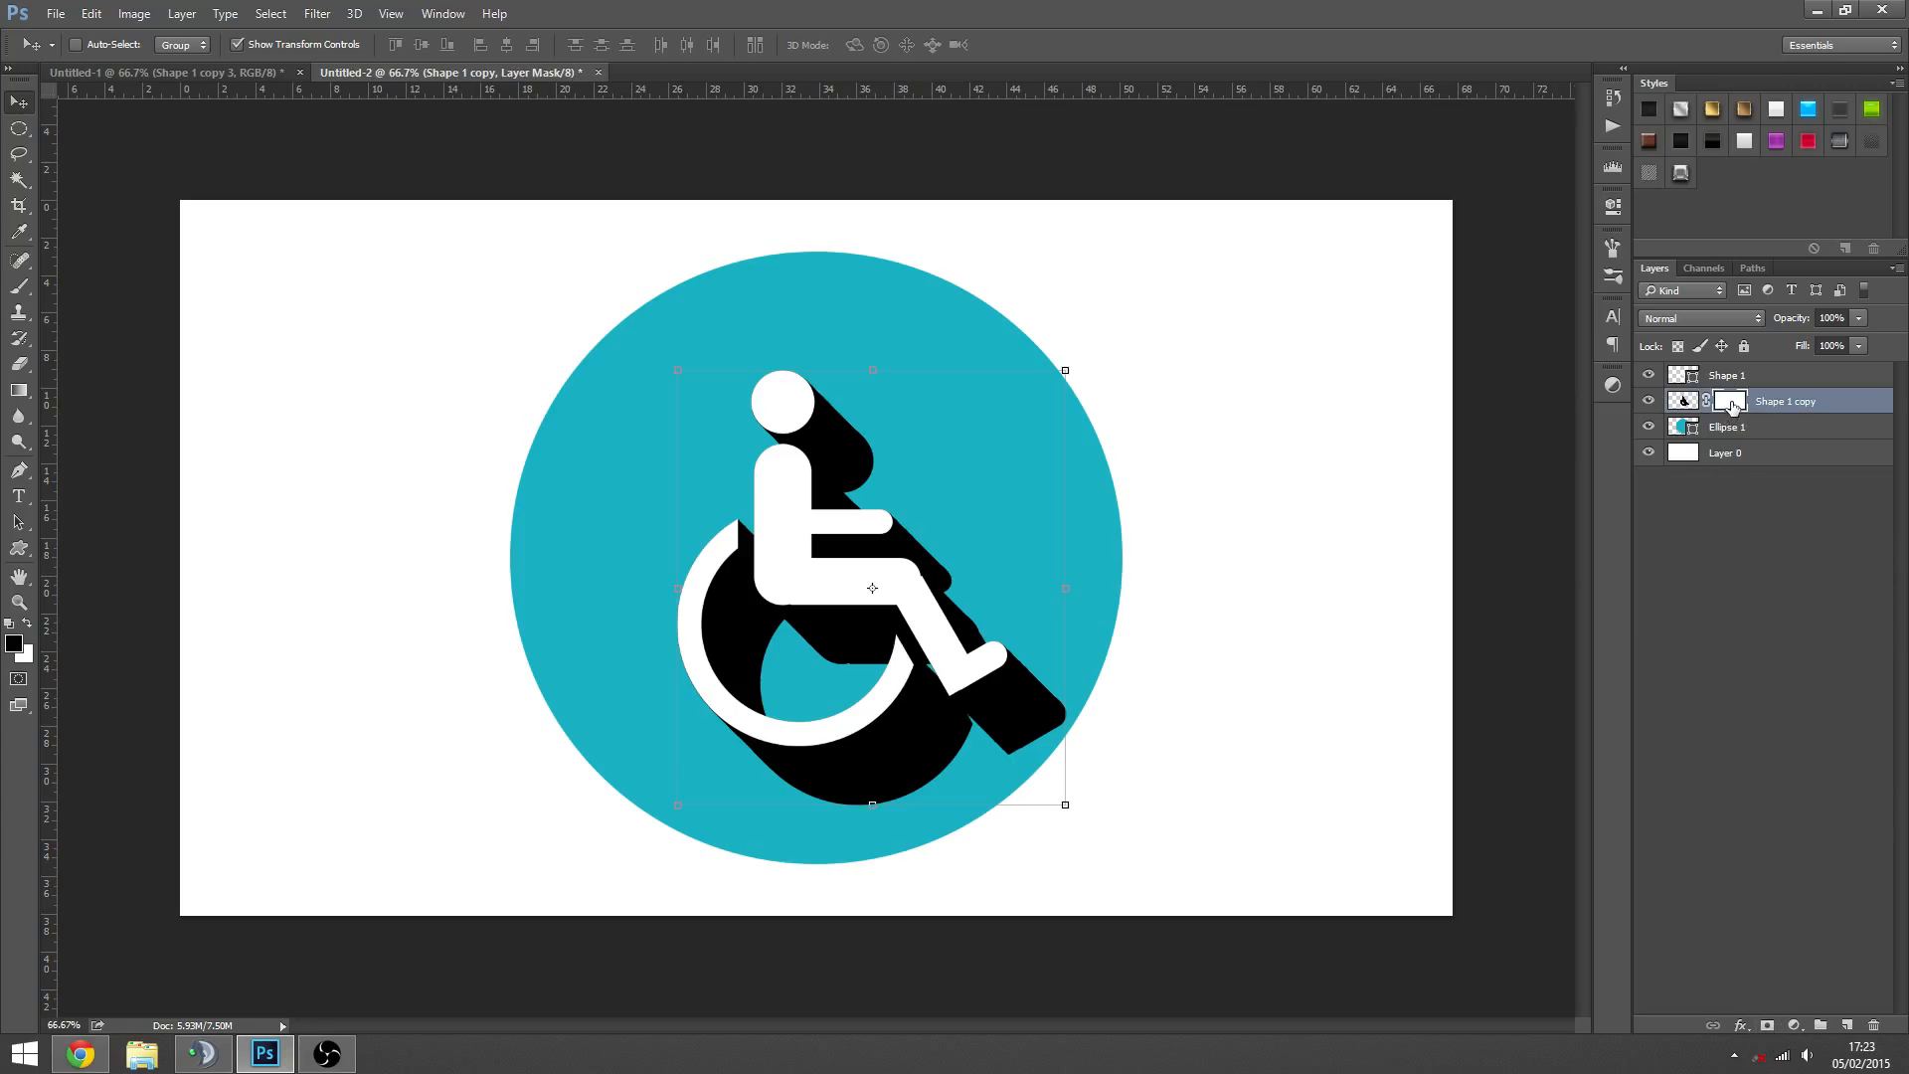
pyautogui.click(20, 390)
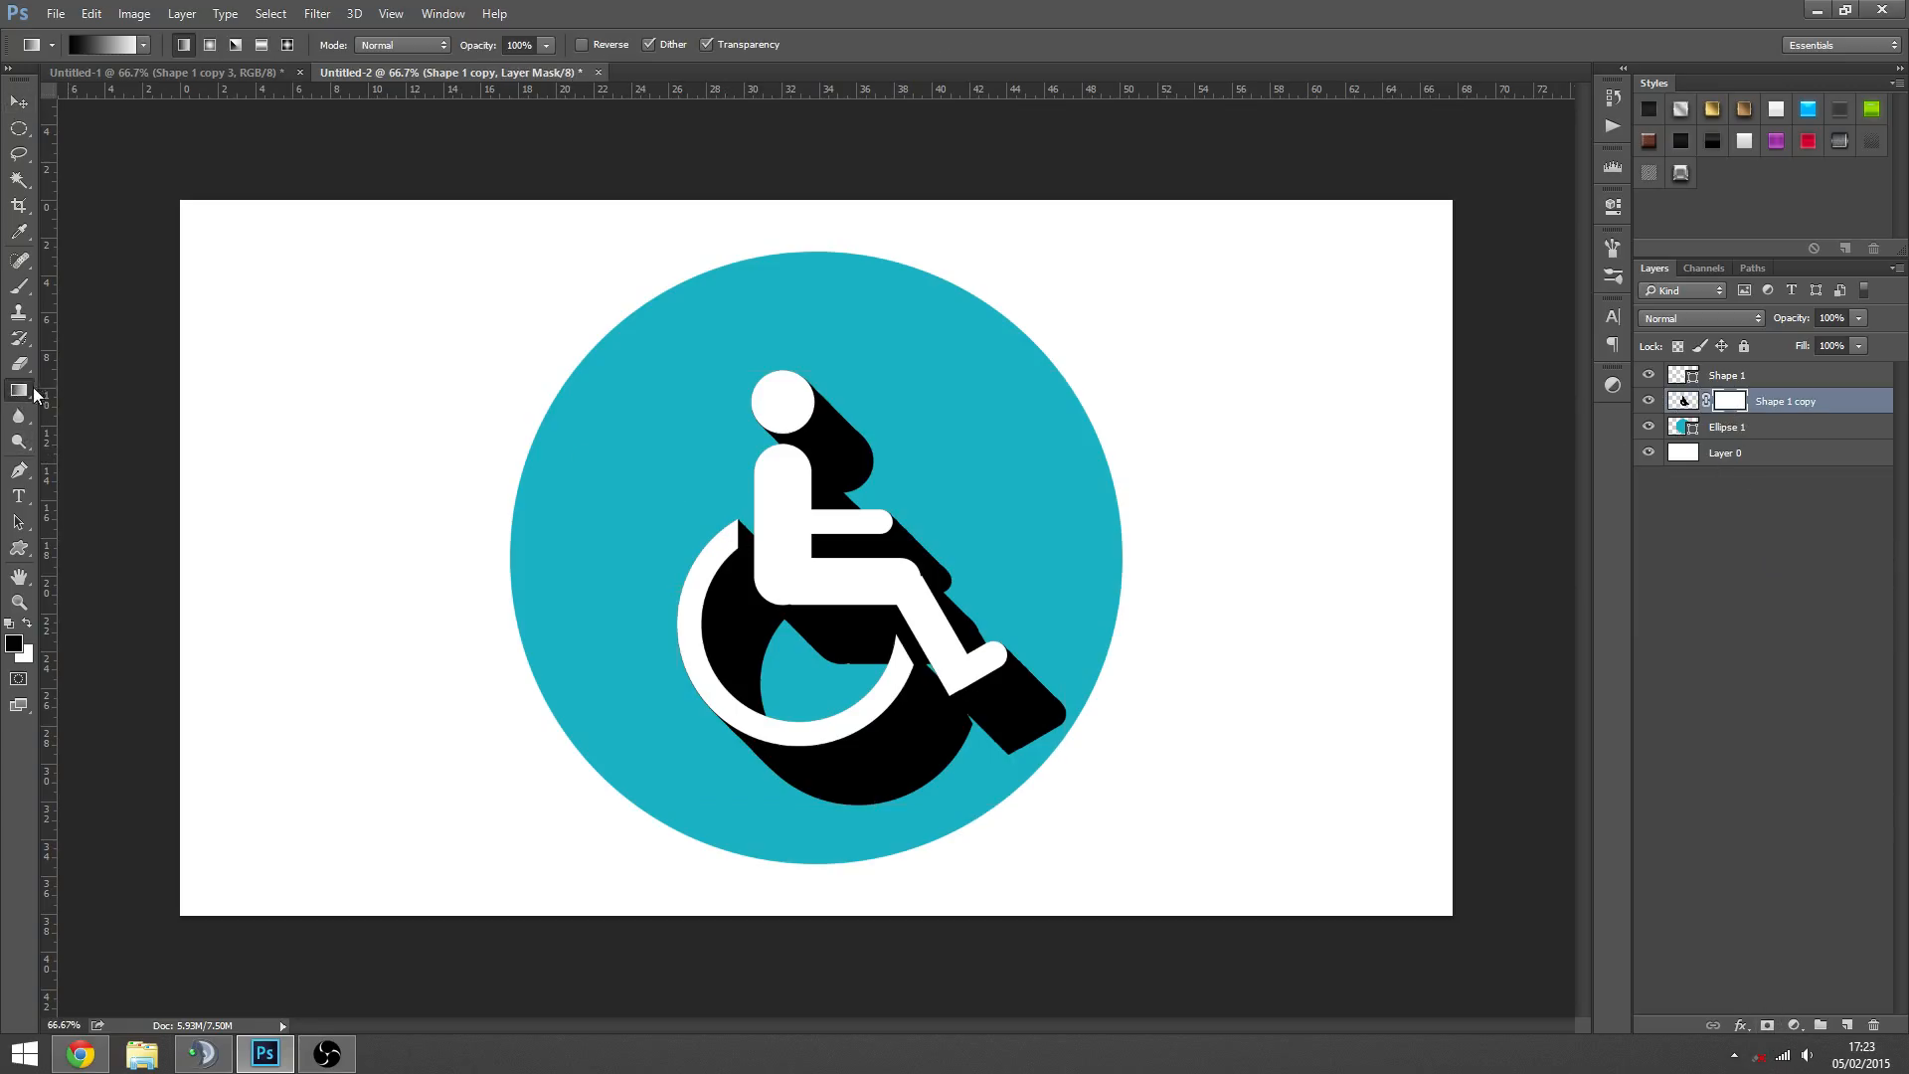
pyautogui.rightClick(32, 387)
pyautogui.click(110, 386)
pyautogui.click(105, 45)
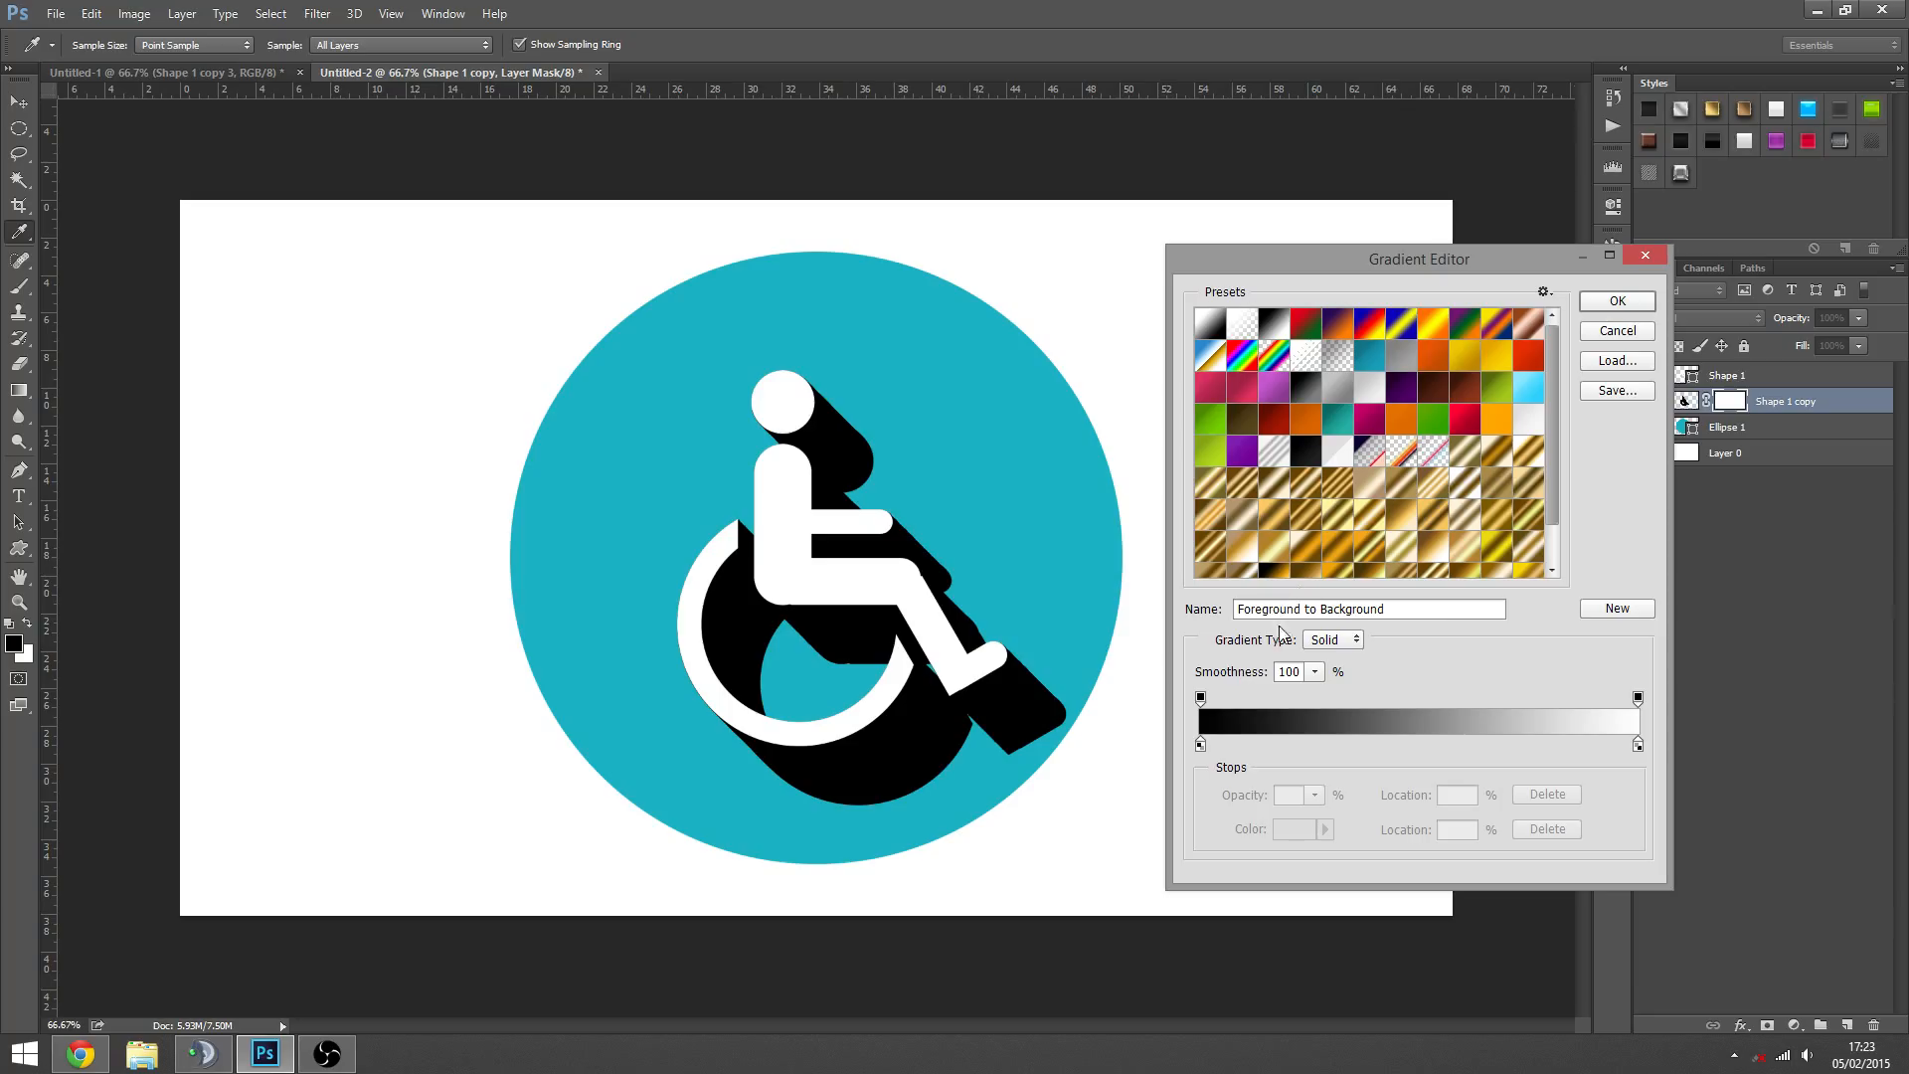
pyautogui.click(1611, 330)
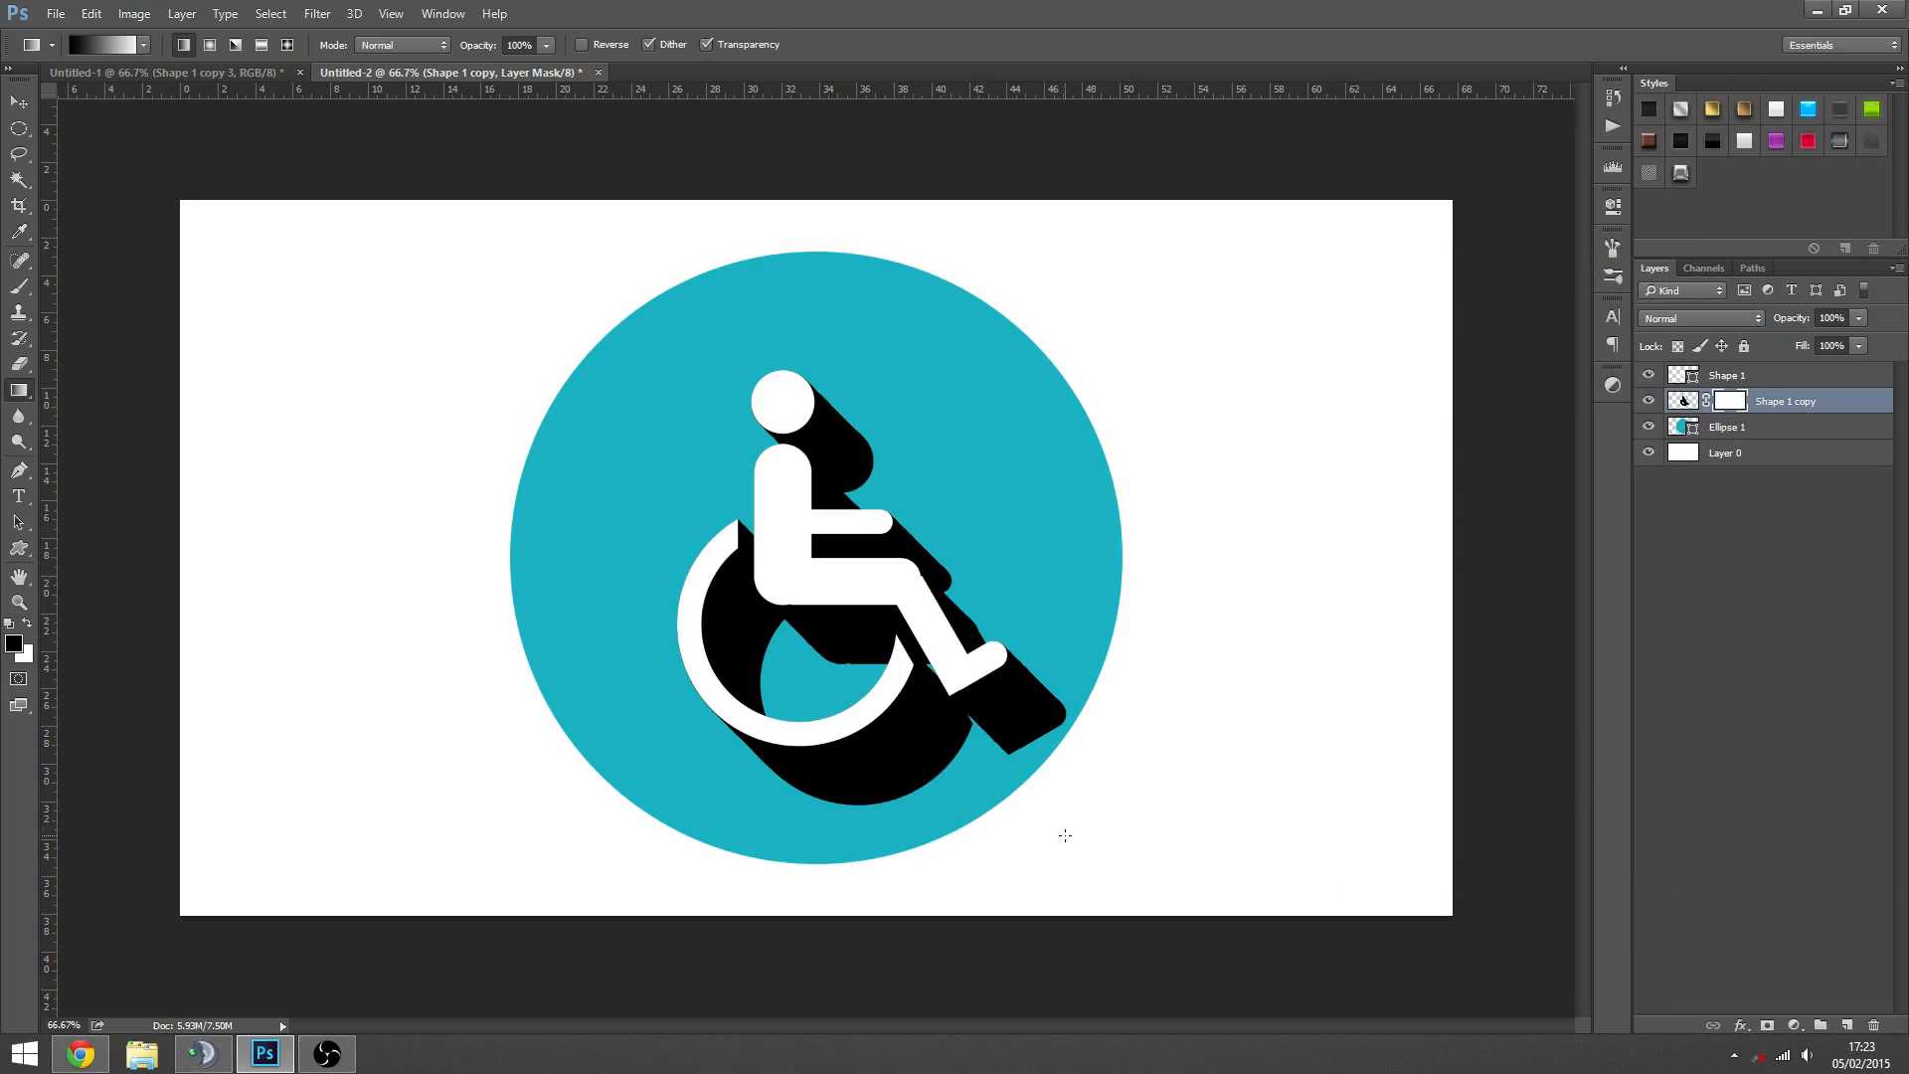
# - Try several diagonal black-to-white gradients on the Shape 1 copy mask to fade the shadow toward its lower-right end
pyautogui.moveTo(1099, 844); pyautogui.dragTo(736, 528)
pyautogui.moveTo(846, 676); pyautogui.dragTo(893, 646)
pyautogui.moveTo(760, 504); pyautogui.dragTo(761, 497)
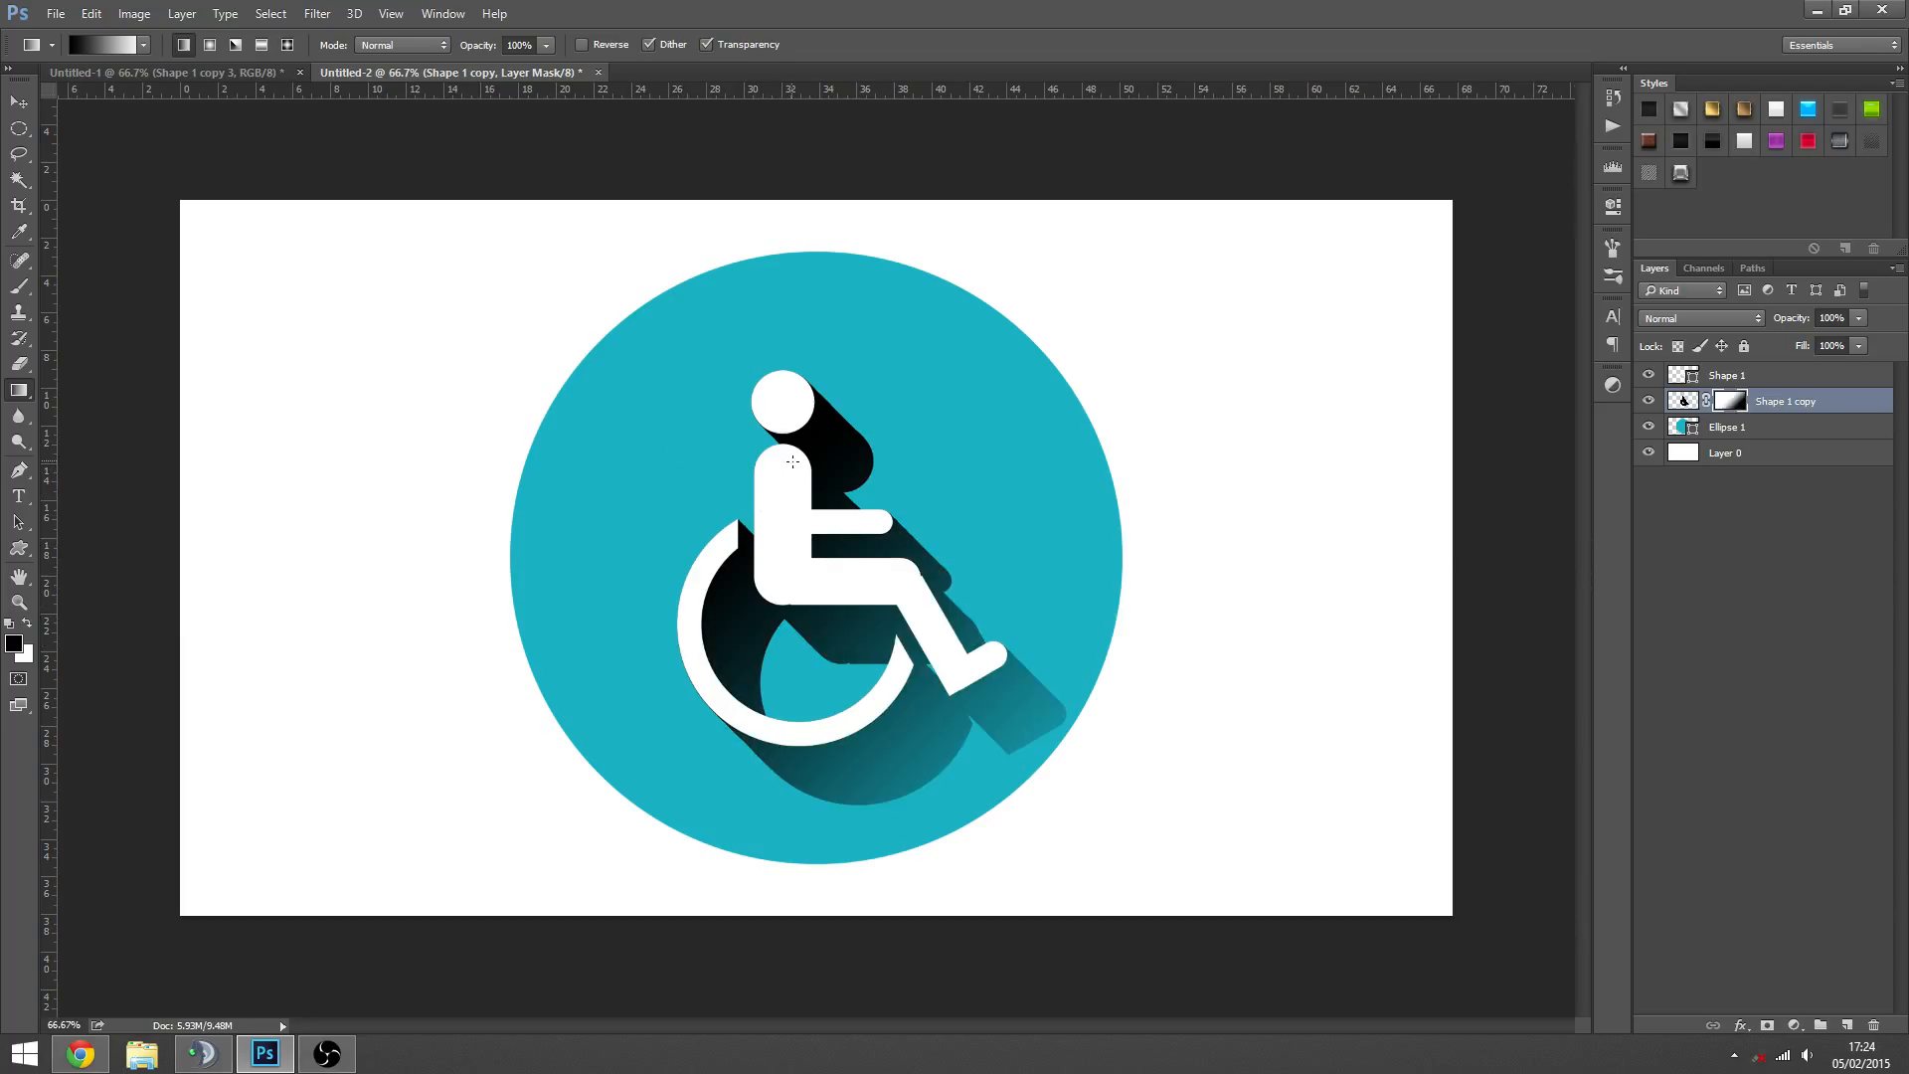
pyautogui.hotkey('ctrl', 'z')
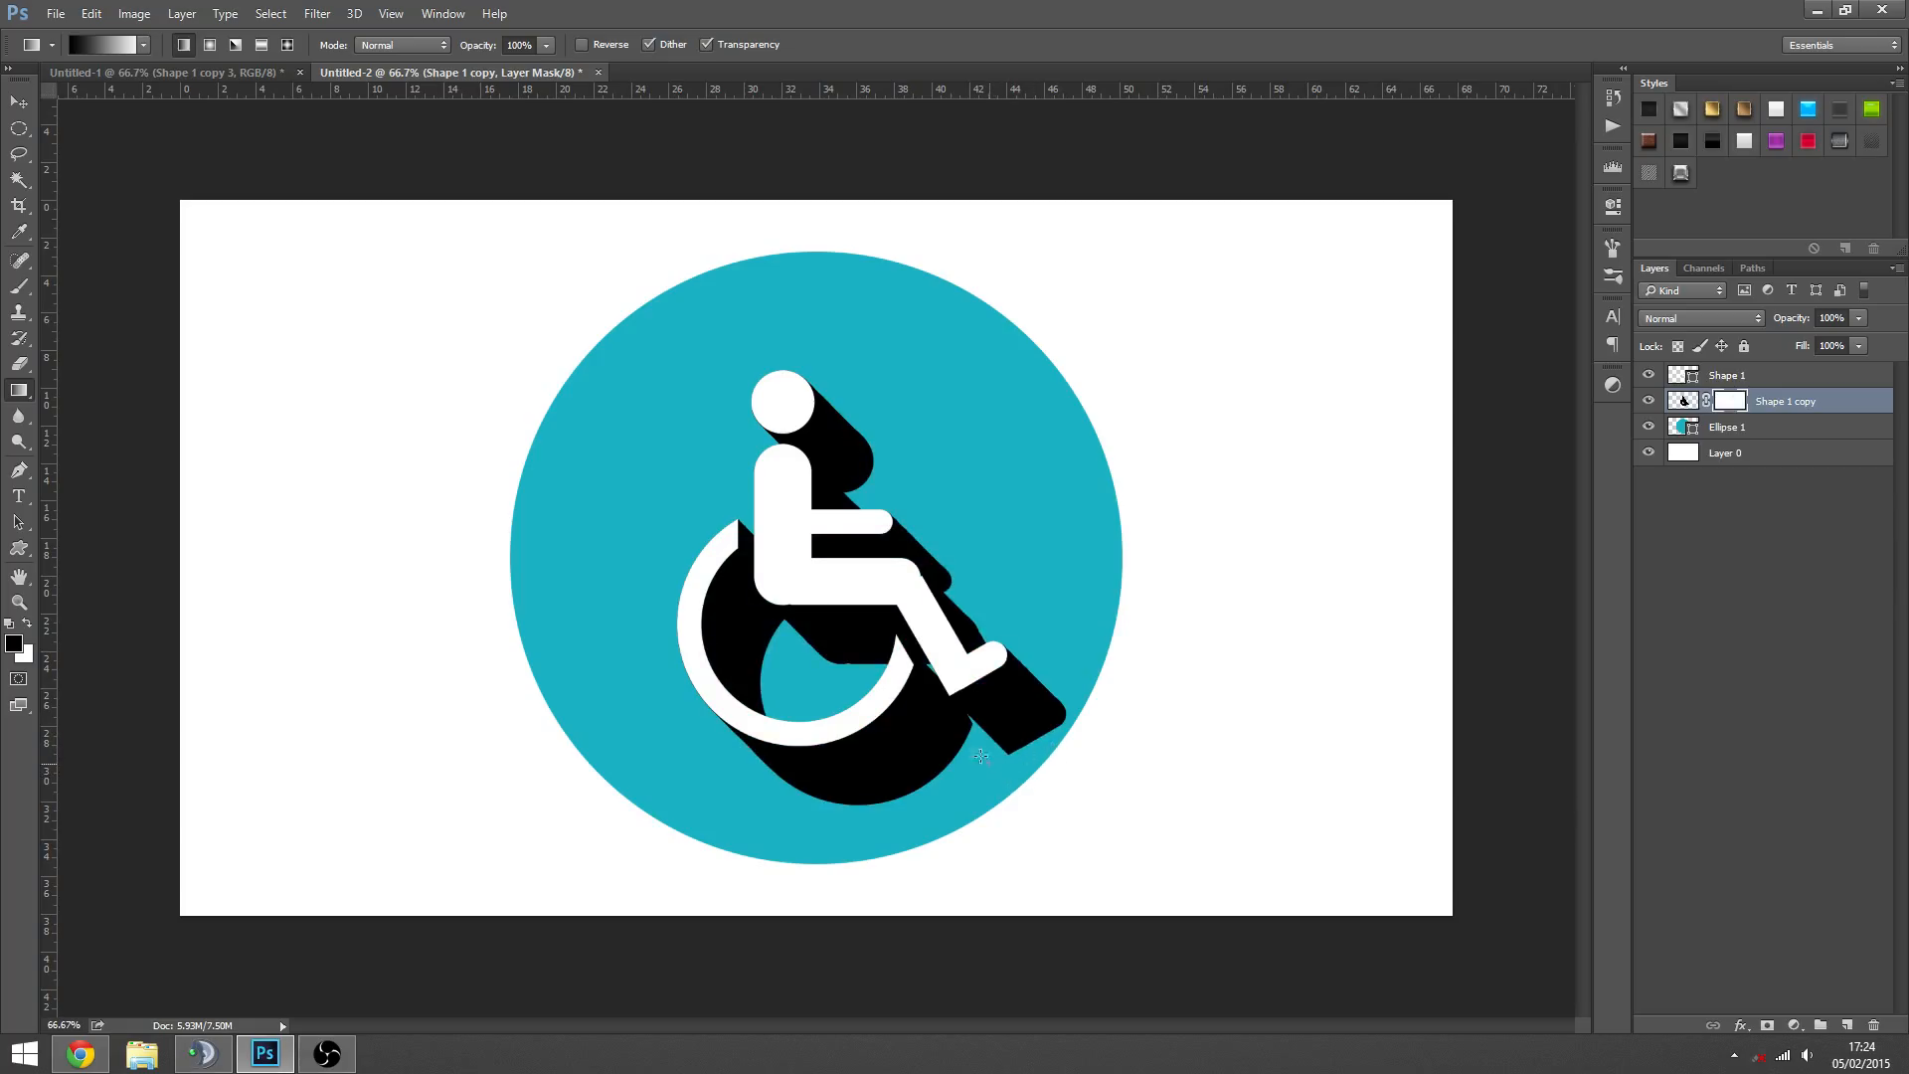
pyautogui.moveTo(981, 756); pyautogui.dragTo(694, 457)
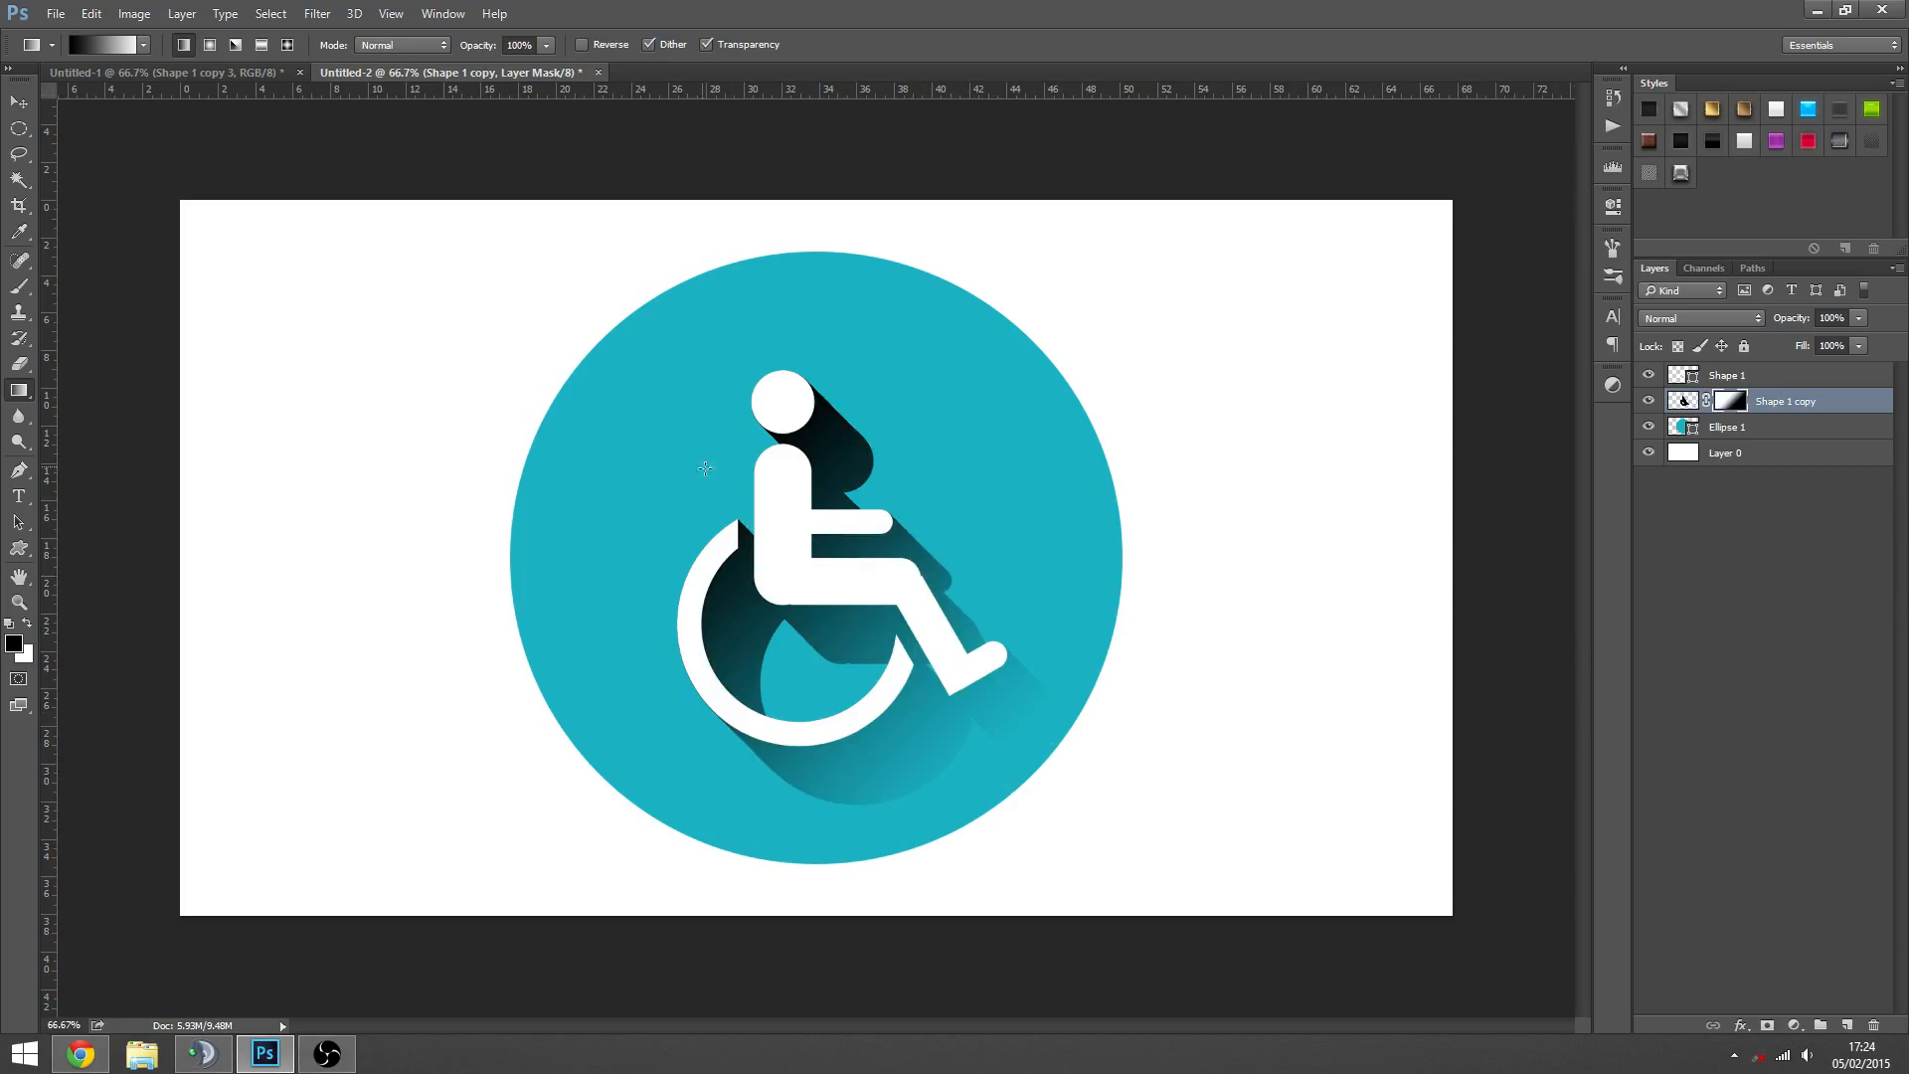
pyautogui.hotkey('ctrl', 'z')
pyautogui.moveTo(955, 721); pyautogui.dragTo(548, 281)
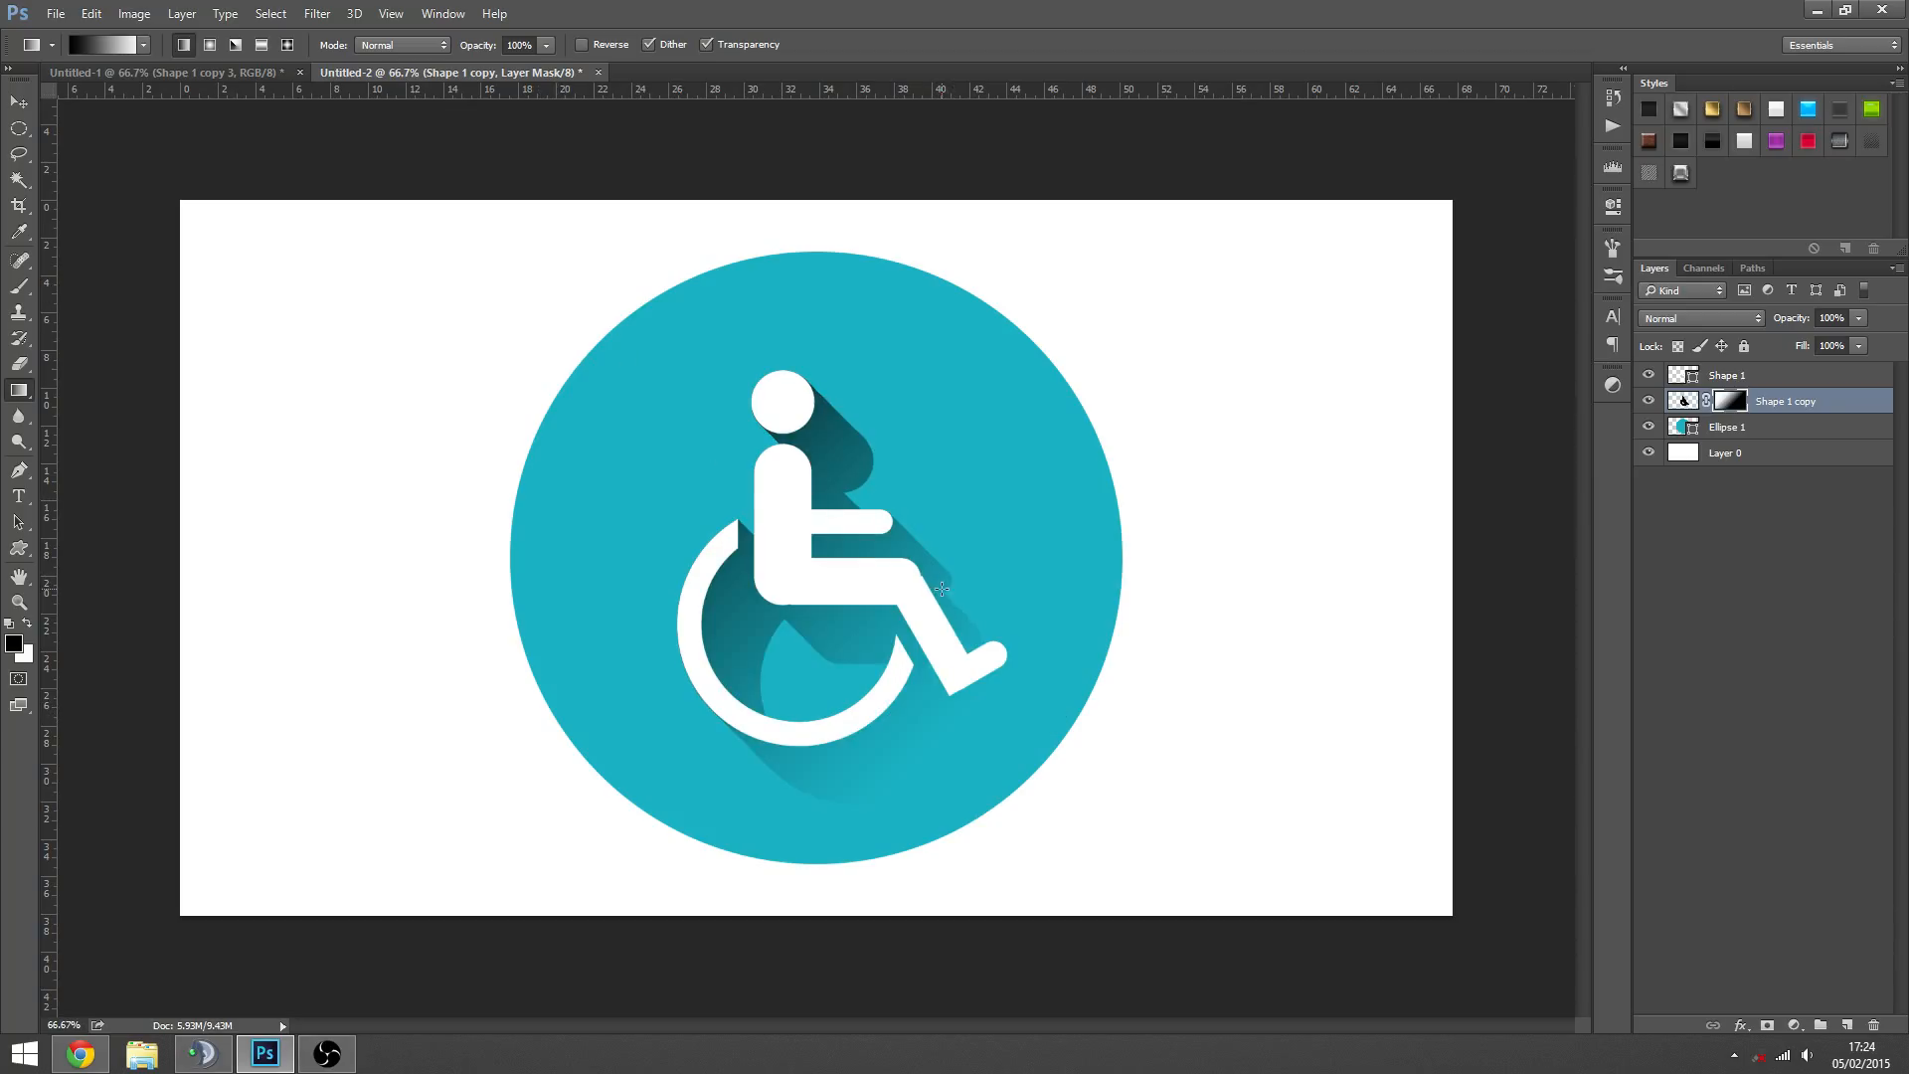
# - Undo the gradient mask and the deselection on the Shape 1 copy layer
pyautogui.press('z')
pyautogui.keyDown('alt'); pyautogui.click(872, 673); pyautogui.keyUp('alt')
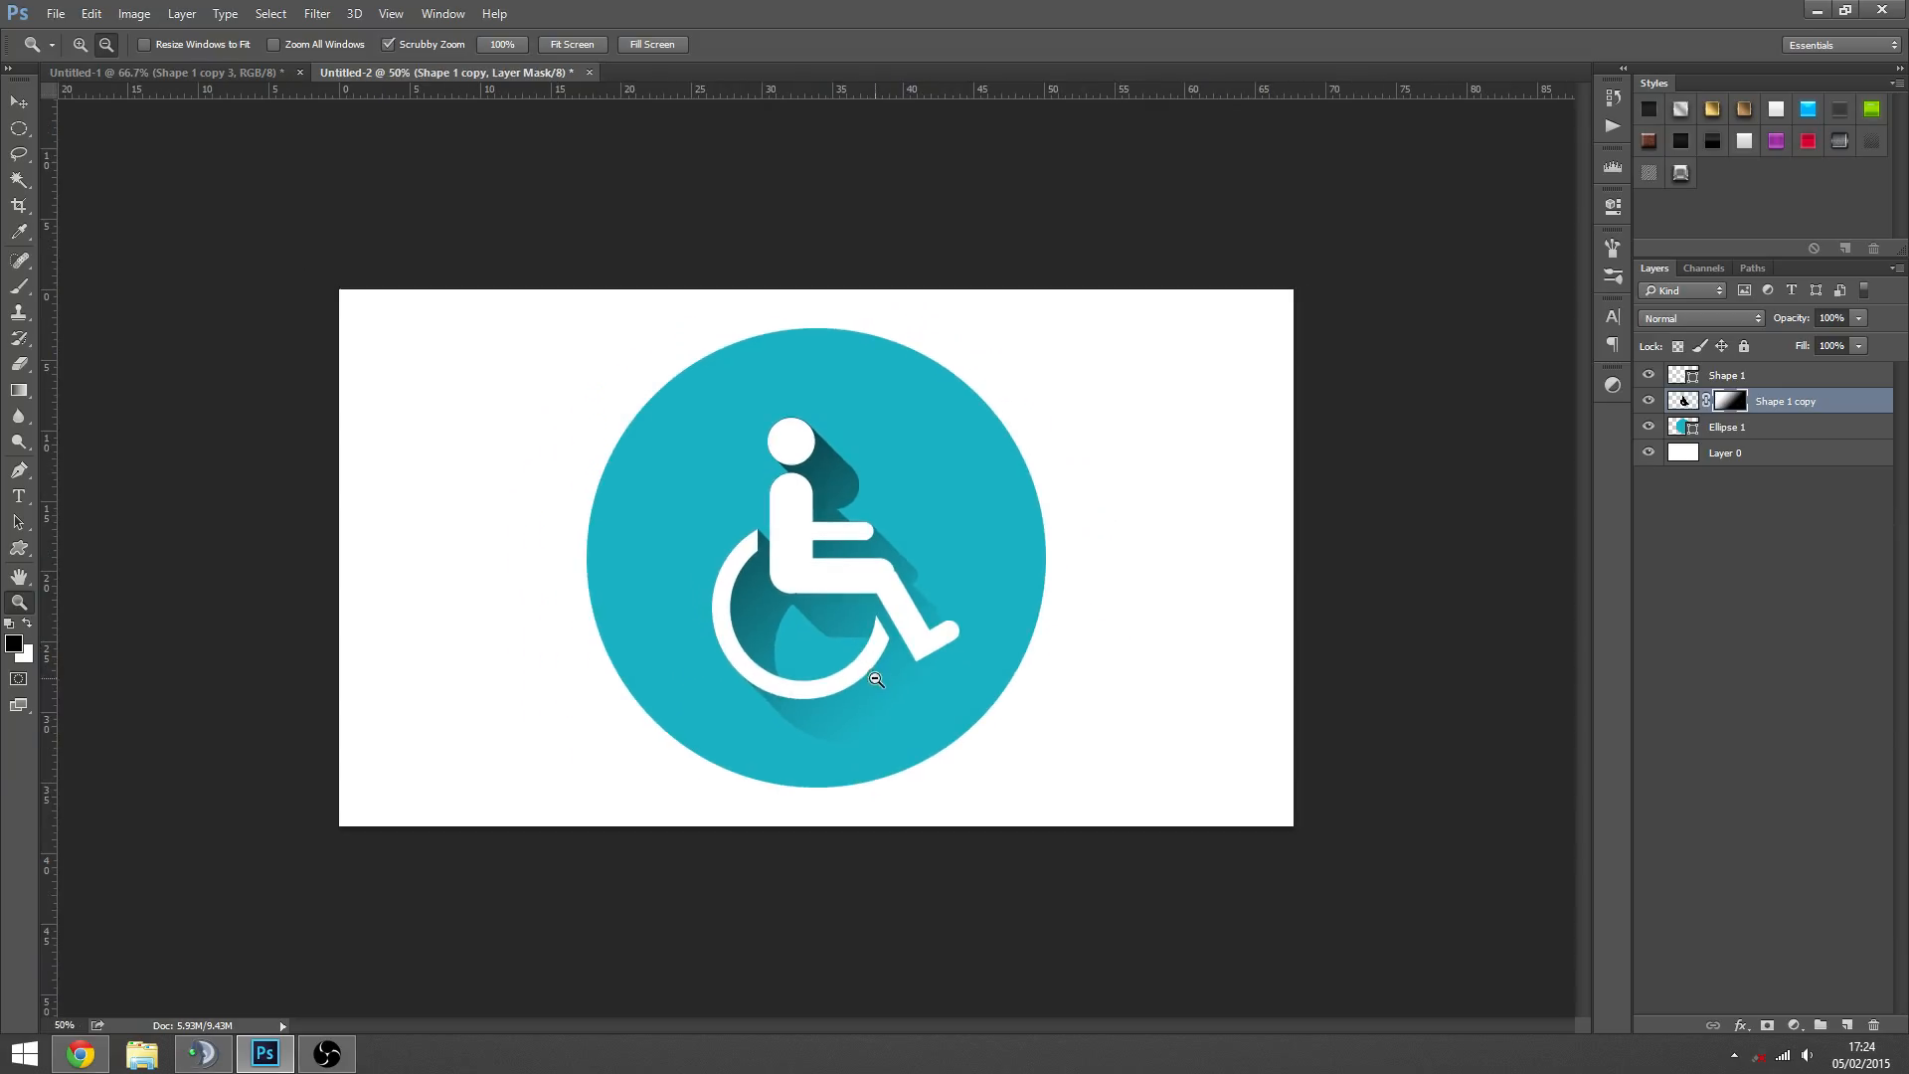
pyautogui.click(849, 577)
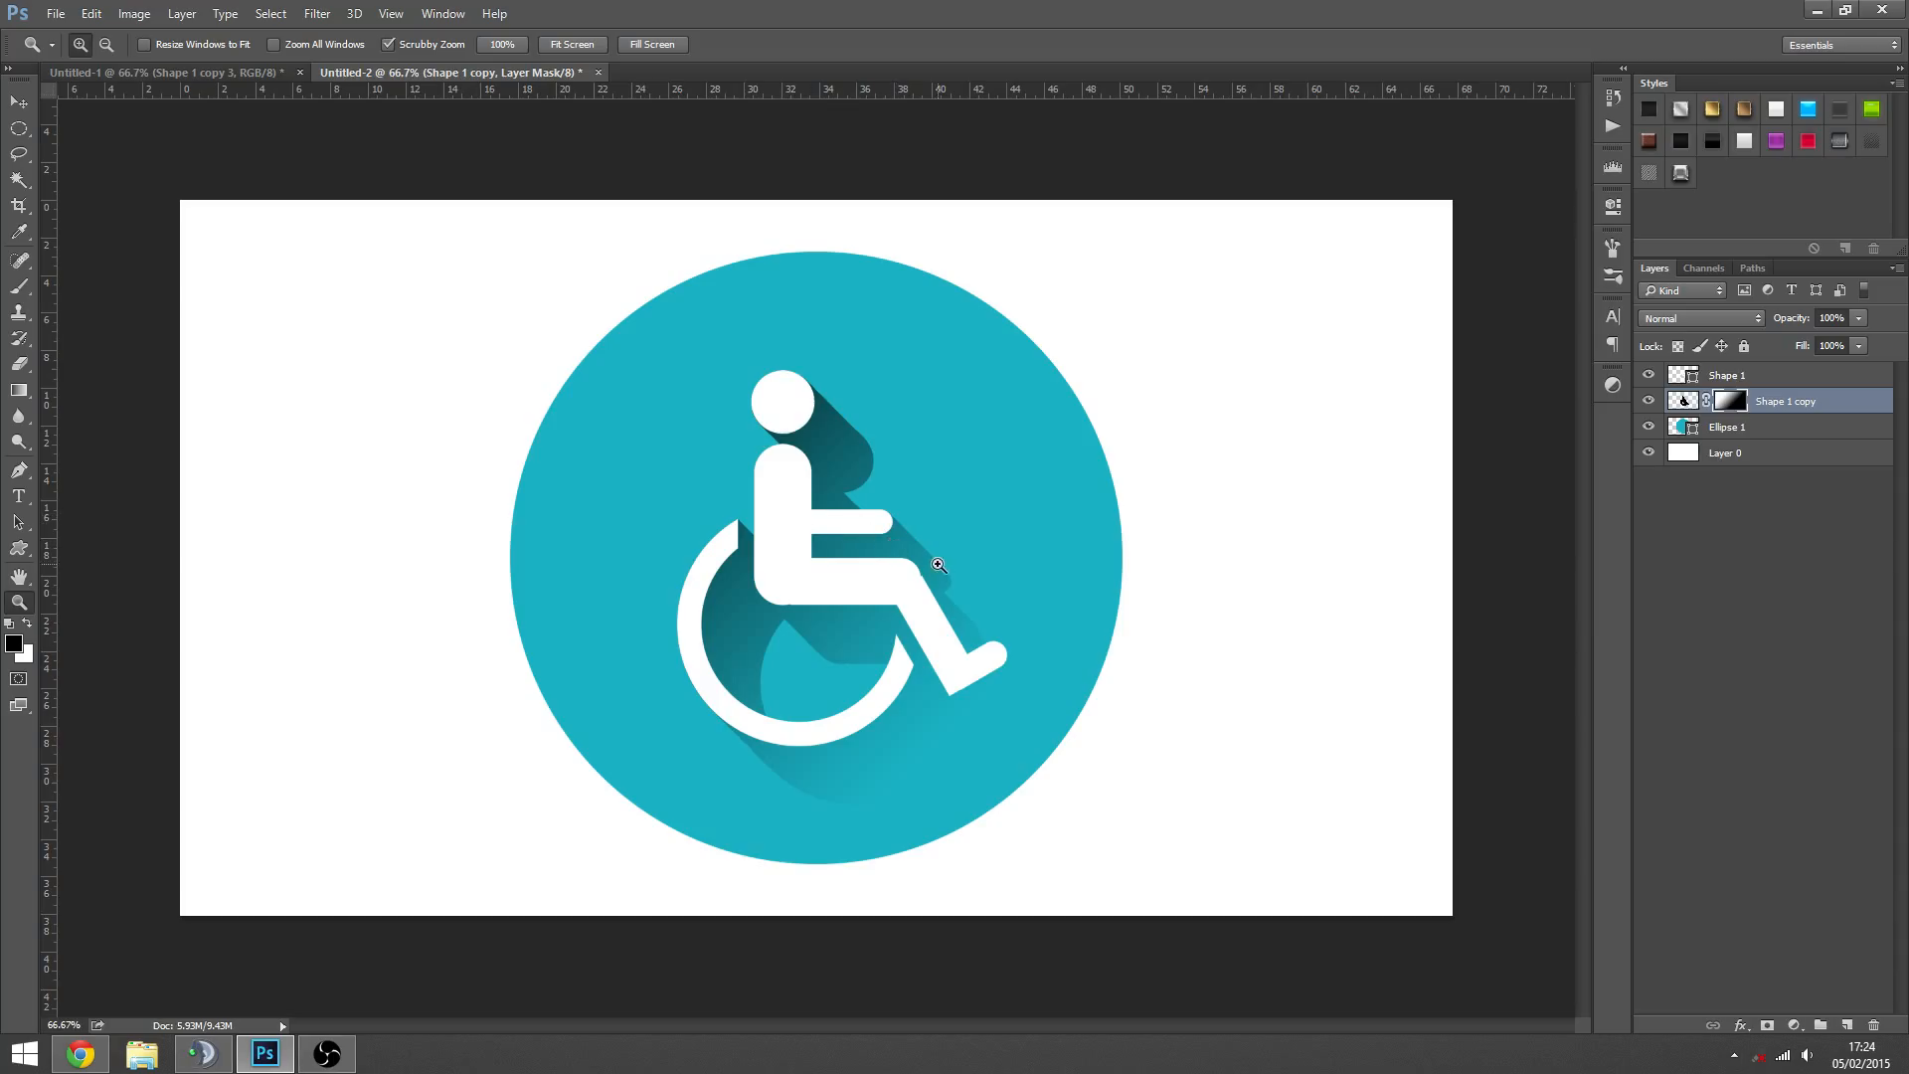
pyautogui.press('alt')
pyautogui.scroll(-2, 872, 567)
pyautogui.scroll(3, 851, 592)
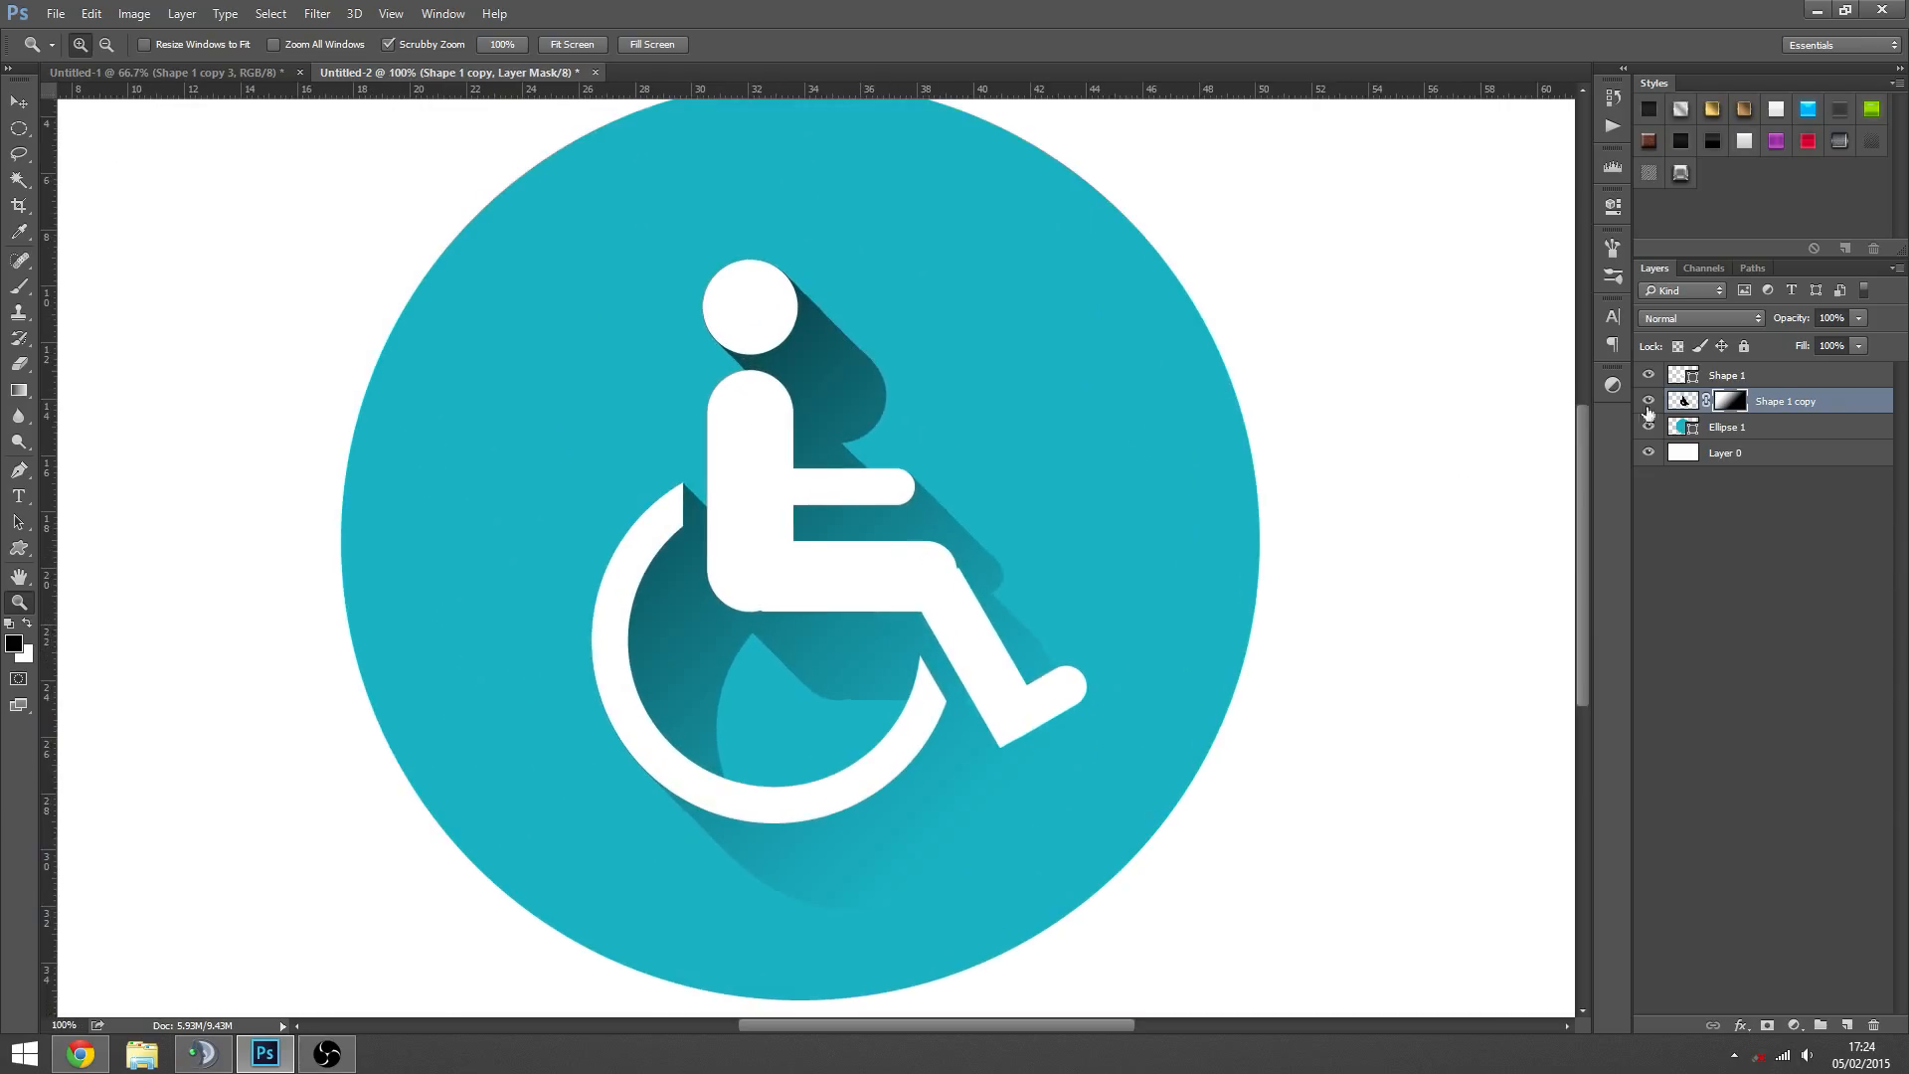
pyautogui.press('Delete')
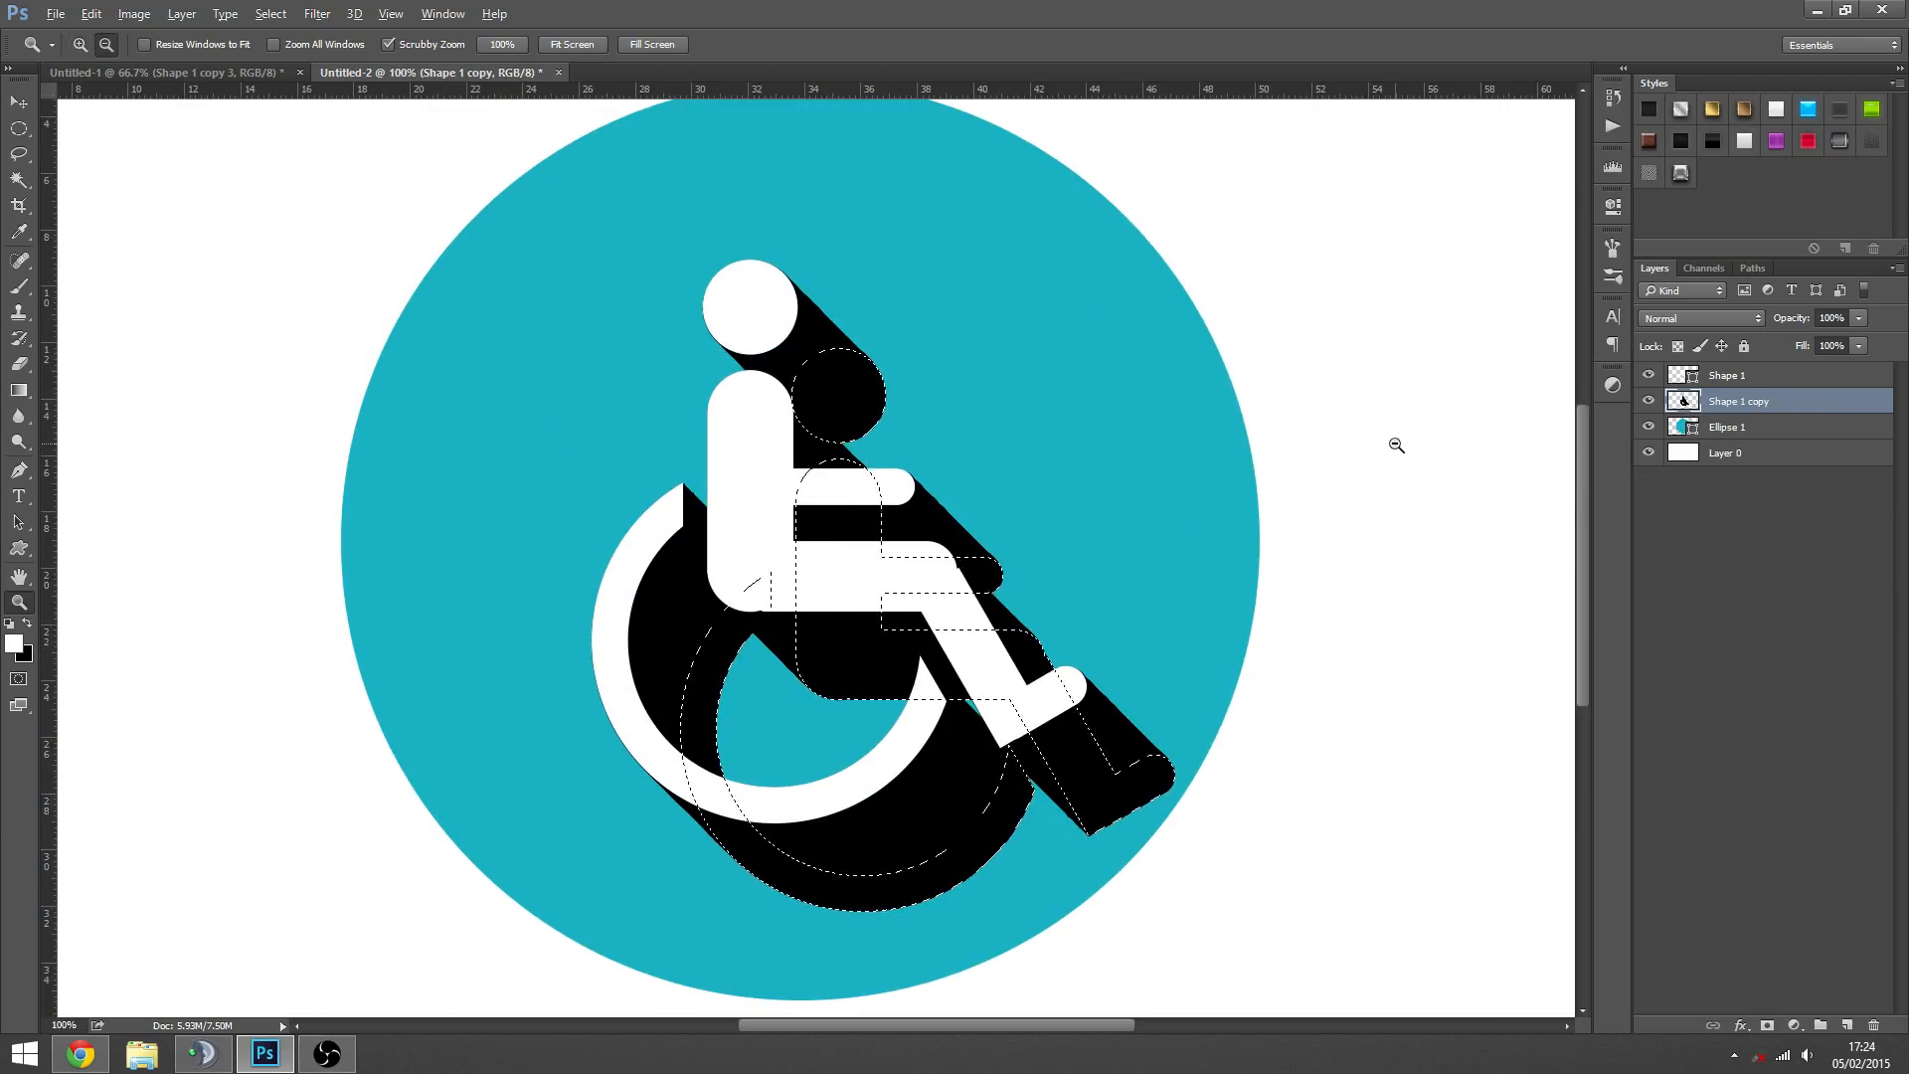
# - Lengthen the black shadow diagonally with more nudged duplicates until it passes the circle's lower-right edge, and deselect it
pyautogui.hotkey('ctrl', 'alt', 'Right')
pyautogui.hotkey('ctrl', 'alt', 'Down')
pyautogui.hotkey('ctrl', 'alt', 'Right')
pyautogui.hotkey('ctrl', 'alt', 'Down')
pyautogui.hotkey('ctrl', 'alt', 'Right')
pyautogui.hotkey('ctrl', 'alt', 'Down')
pyautogui.hotkey('ctrl', 'alt', 'Right')
pyautogui.hotkey('ctrl', 'alt', 'Down')
pyautogui.hotkey('ctrl', 'alt', 'Right')
pyautogui.hotkey('ctrl', 'alt', 'Down')
pyautogui.hotkey('ctrl', 'alt', 'Right')
pyautogui.hotkey('ctrl', 'alt', 'Down')
pyautogui.hotkey('ctrl', 'alt', 'Right')
pyautogui.hotkey('ctrl', 'alt', 'Down')
pyautogui.hotkey('ctrl', 'alt', 'Right')
pyautogui.hotkey('ctrl', 'alt', 'Down')
pyautogui.hotkey('ctrl', 'alt', 'Right')
pyautogui.hotkey('ctrl', 'alt', 'Down')
pyautogui.hotkey('ctrl', 'alt', 'Right')
pyautogui.hotkey('ctrl', 'alt', 'Down')
pyautogui.hotkey('ctrl', 'alt', 'Right')
pyautogui.hotkey('ctrl', 'alt', 'Down')
pyautogui.hotkey('ctrl', 'alt', 'Right')
pyautogui.hotkey('ctrl', 'alt', 'Down')
pyautogui.hotkey('ctrl', 'alt', 'Right')
pyautogui.hotkey('ctrl', 'alt', 'Down')
pyautogui.hotkey('ctrl', 'alt', 'Right')
pyautogui.hotkey('ctrl', 'alt', 'Down')
pyautogui.hotkey('ctrl', 'alt', 'Right')
pyautogui.hotkey('ctrl', 'alt', 'Down')
pyautogui.hotkey('ctrl', 'alt', 'Right')
pyautogui.hotkey('ctrl', 'alt', 'Down')
pyautogui.hotkey('ctrl', 'alt', 'Right')
pyautogui.hotkey('ctrl', 'alt', 'Down')
pyautogui.hotkey('ctrl', 'alt', 'Right')
pyautogui.hotkey('ctrl', 'alt', 'Down')
pyautogui.hotkey('ctrl', 'alt', 'Right')
pyautogui.hotkey('ctrl', 'alt', 'Down')
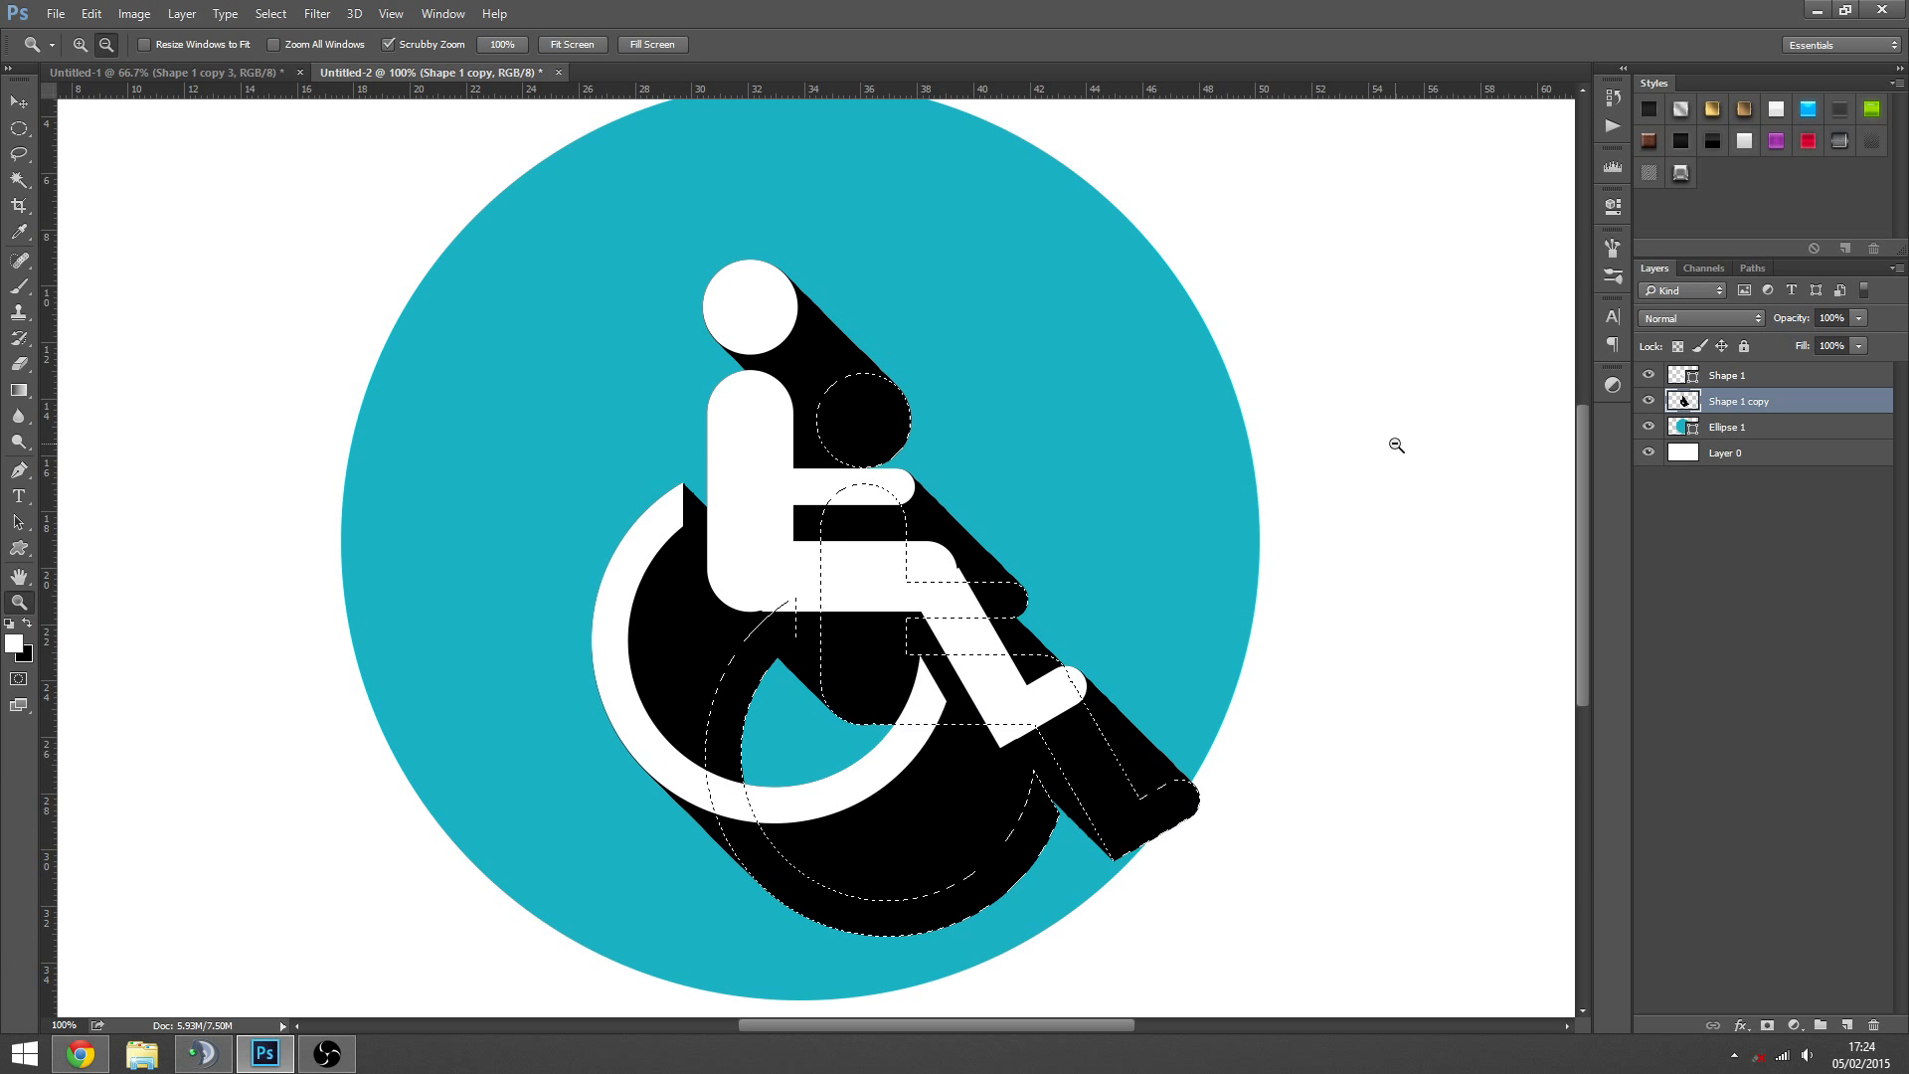
pyautogui.hotkey('ctrl', 'alt', 'Right')
pyautogui.hotkey('ctrl', 'alt', 'Down')
pyautogui.hotkey('ctrl', 'alt', 'Right')
pyautogui.hotkey('ctrl', 'alt', 'Down')
pyautogui.hotkey('ctrl', 'alt', 'Right')
pyautogui.hotkey('ctrl', 'alt', 'Down')
pyautogui.hotkey('ctrl', 'alt', 'Right')
pyautogui.hotkey('ctrl', 'alt', 'Down')
pyautogui.hotkey('ctrl', 'alt', 'Right')
pyautogui.hotkey('ctrl', 'alt', 'Down')
pyautogui.hotkey('ctrl', 'alt', 'Right')
pyautogui.hotkey('ctrl', 'alt', 'Down')
pyautogui.hotkey('ctrl', 'alt', 'Right')
pyautogui.hotkey('ctrl', 'alt', 'Down')
pyautogui.hotkey('ctrl', 'alt', 'Right')
pyautogui.hotkey('ctrl', 'alt', 'Down')
pyautogui.hotkey('ctrl', 'alt', 'Right')
pyautogui.hotkey('ctrl', 'alt', 'Down')
pyautogui.hotkey('ctrl', 'alt', 'Right')
pyautogui.hotkey('ctrl', 'alt', 'Down')
pyautogui.hotkey('ctrl', 'alt', 'Right')
pyautogui.hotkey('ctrl', 'alt', 'Down')
pyautogui.hotkey('ctrl', 'alt', 'Right')
pyautogui.hotkey('ctrl', 'alt', 'Down')
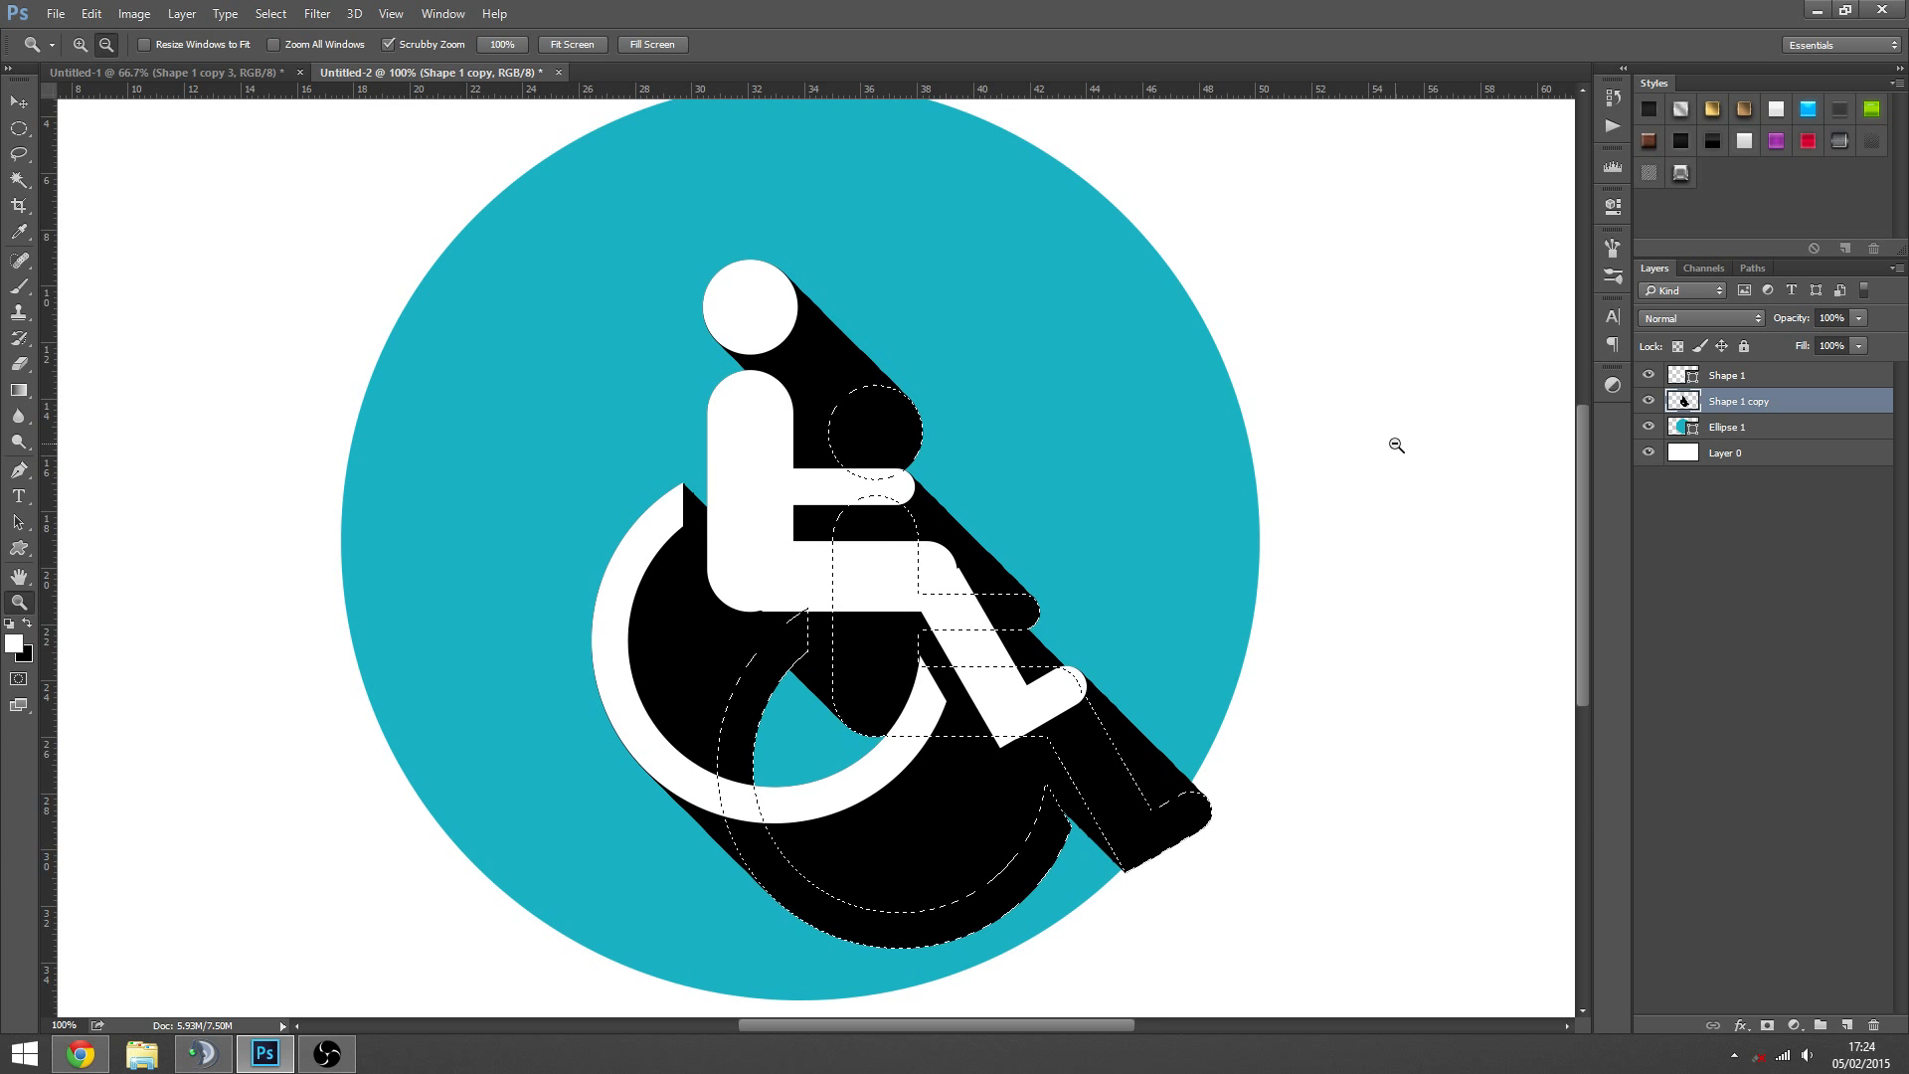
pyautogui.hotkey('ctrl', 'alt', 'Right')
pyautogui.hotkey('ctrl', 'alt', 'Down')
pyautogui.hotkey('ctrl', 'alt', 'Right')
pyautogui.hotkey('ctrl', 'alt', 'Down')
pyautogui.hotkey('ctrl', 'alt', 'Right')
pyautogui.hotkey('ctrl', 'alt', 'Down')
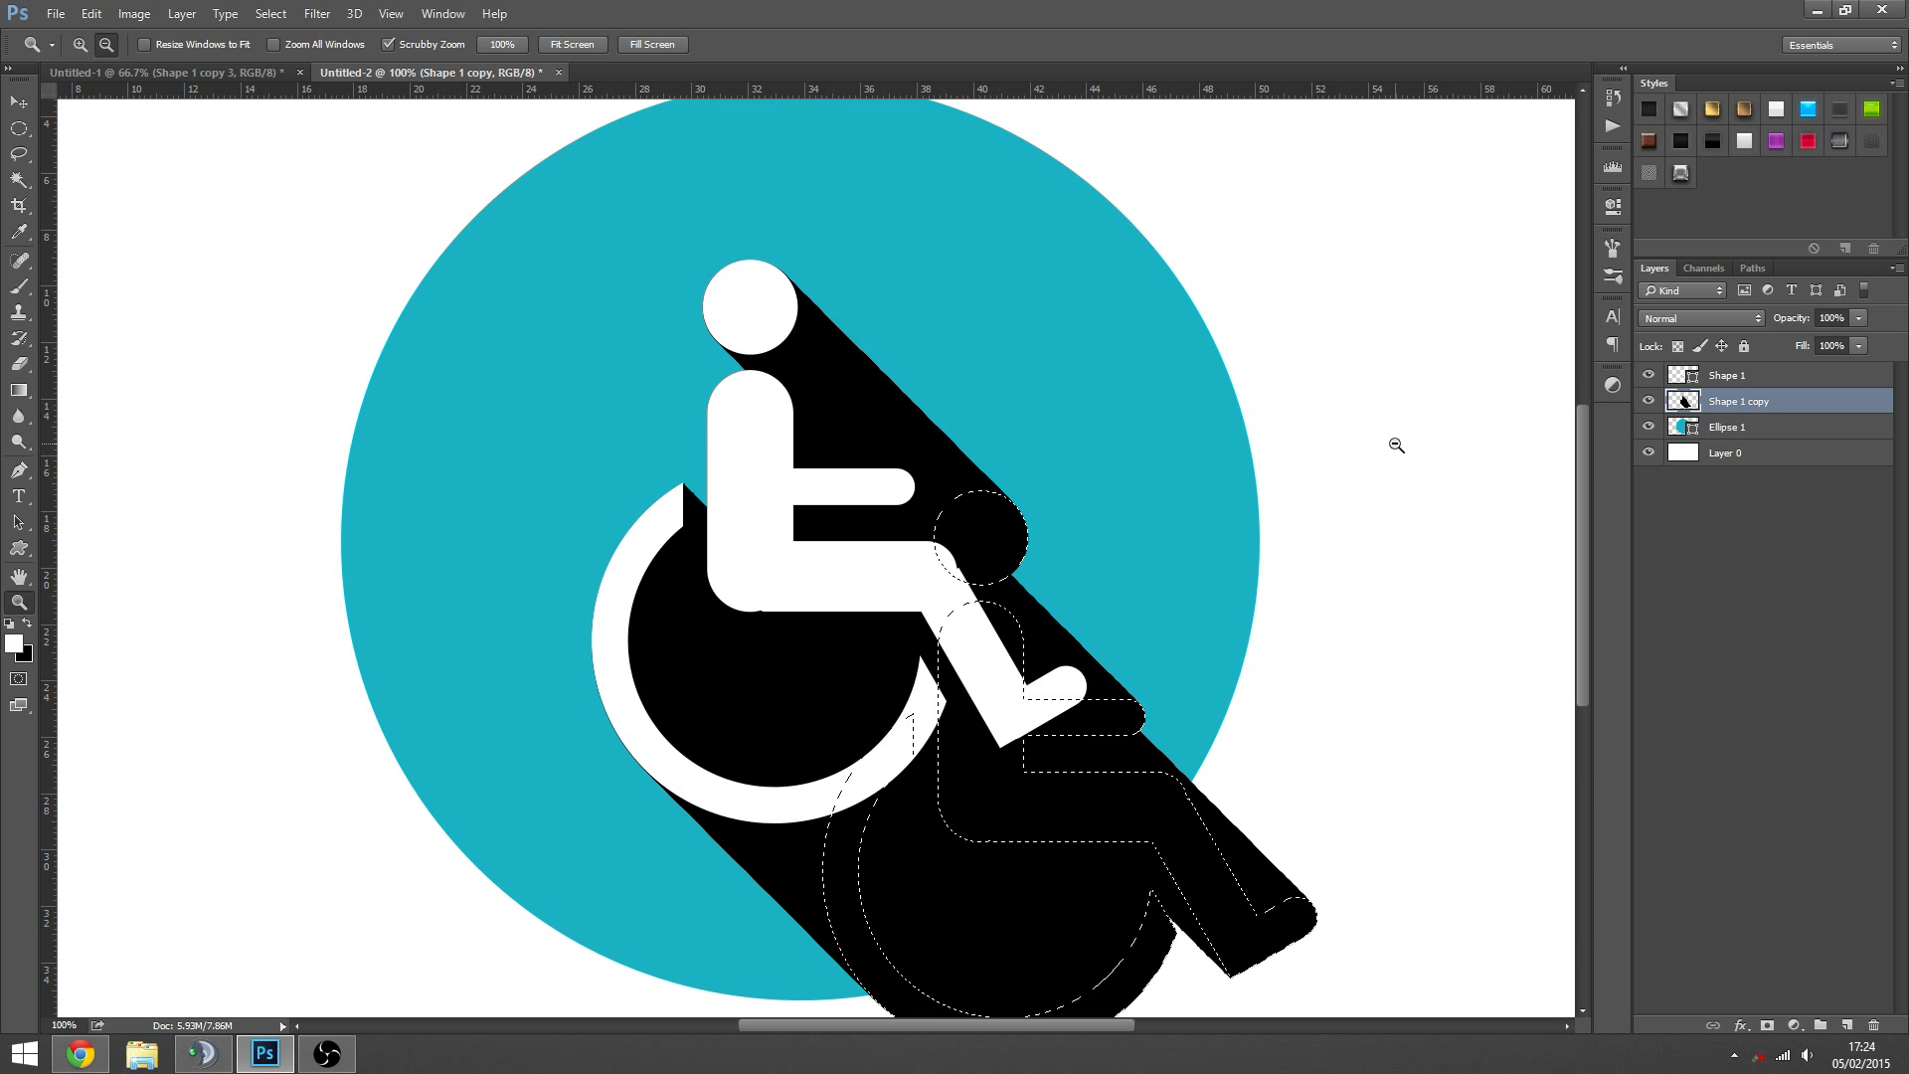
pyautogui.hotkey('ctrl', 'alt', 'Right')
pyautogui.hotkey('ctrl', 'alt', 'Down')
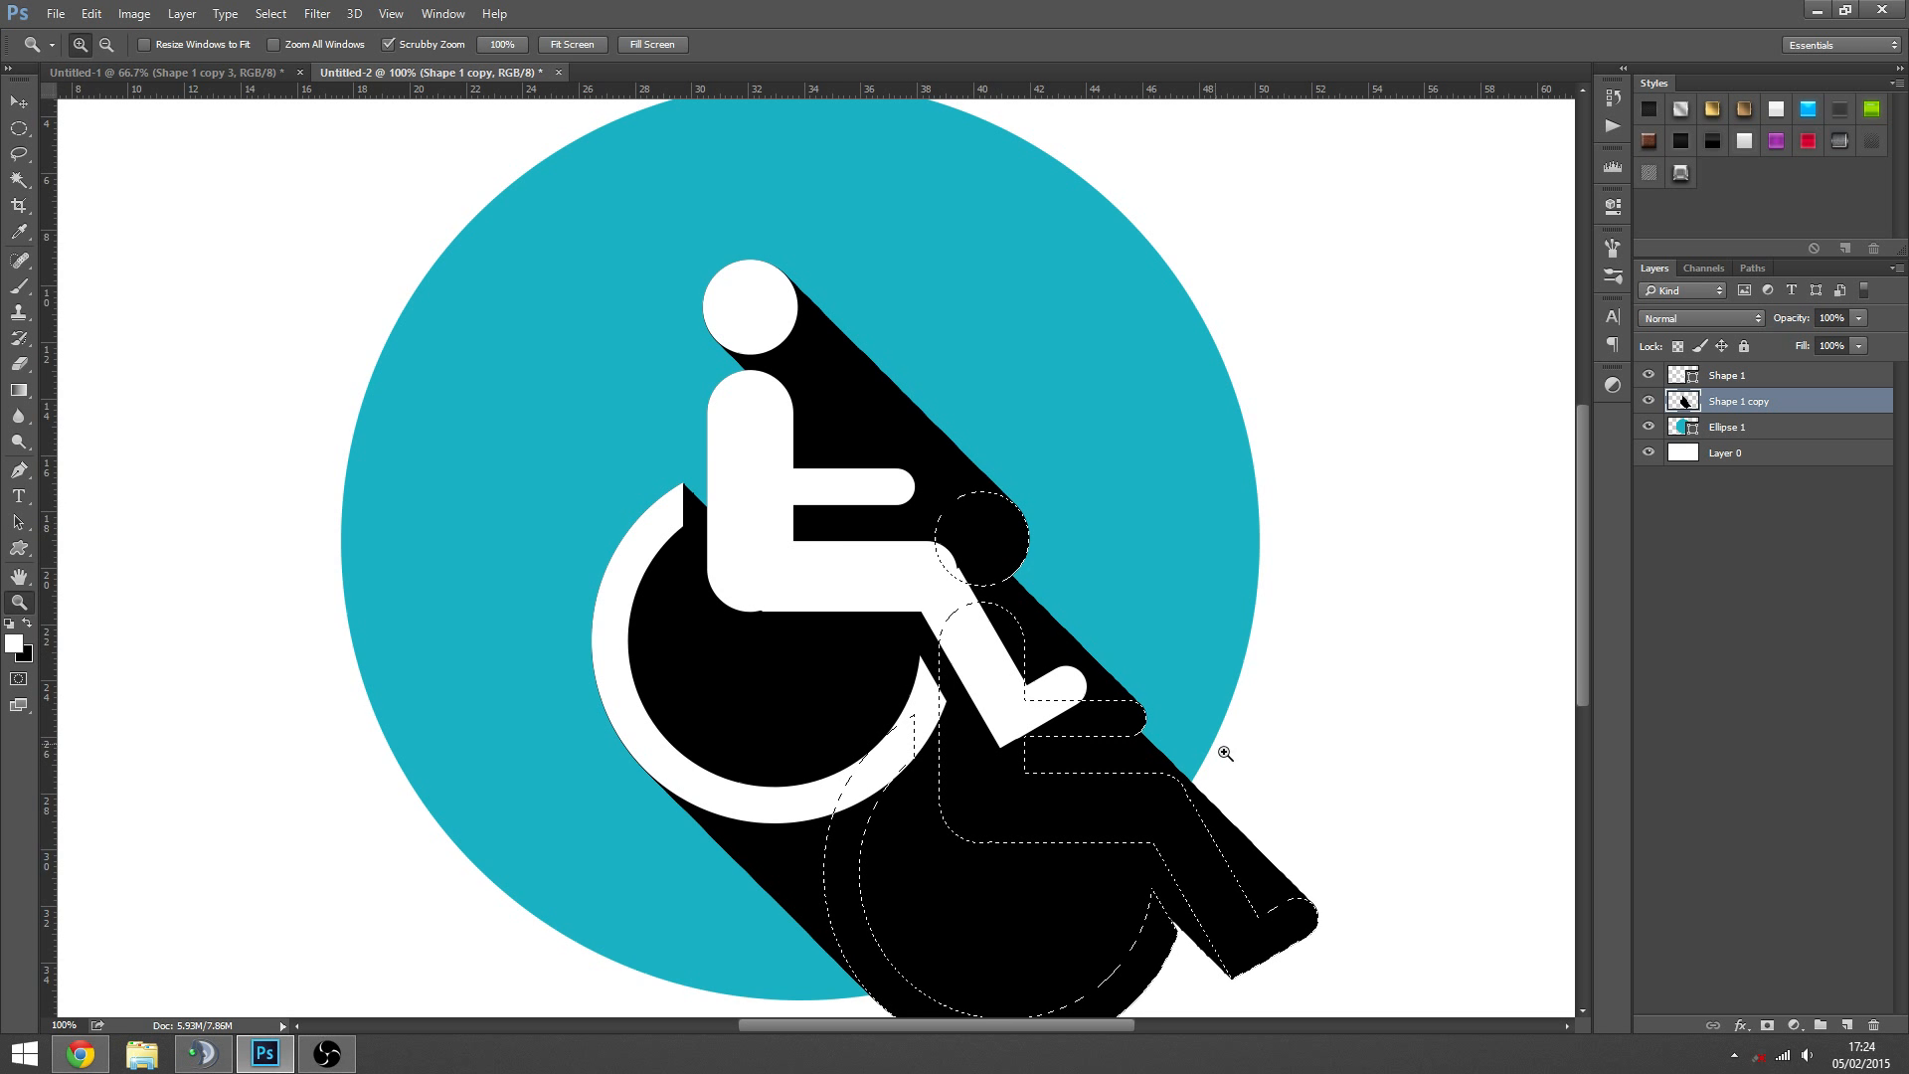
pyautogui.scroll(-1, 1247, 837)
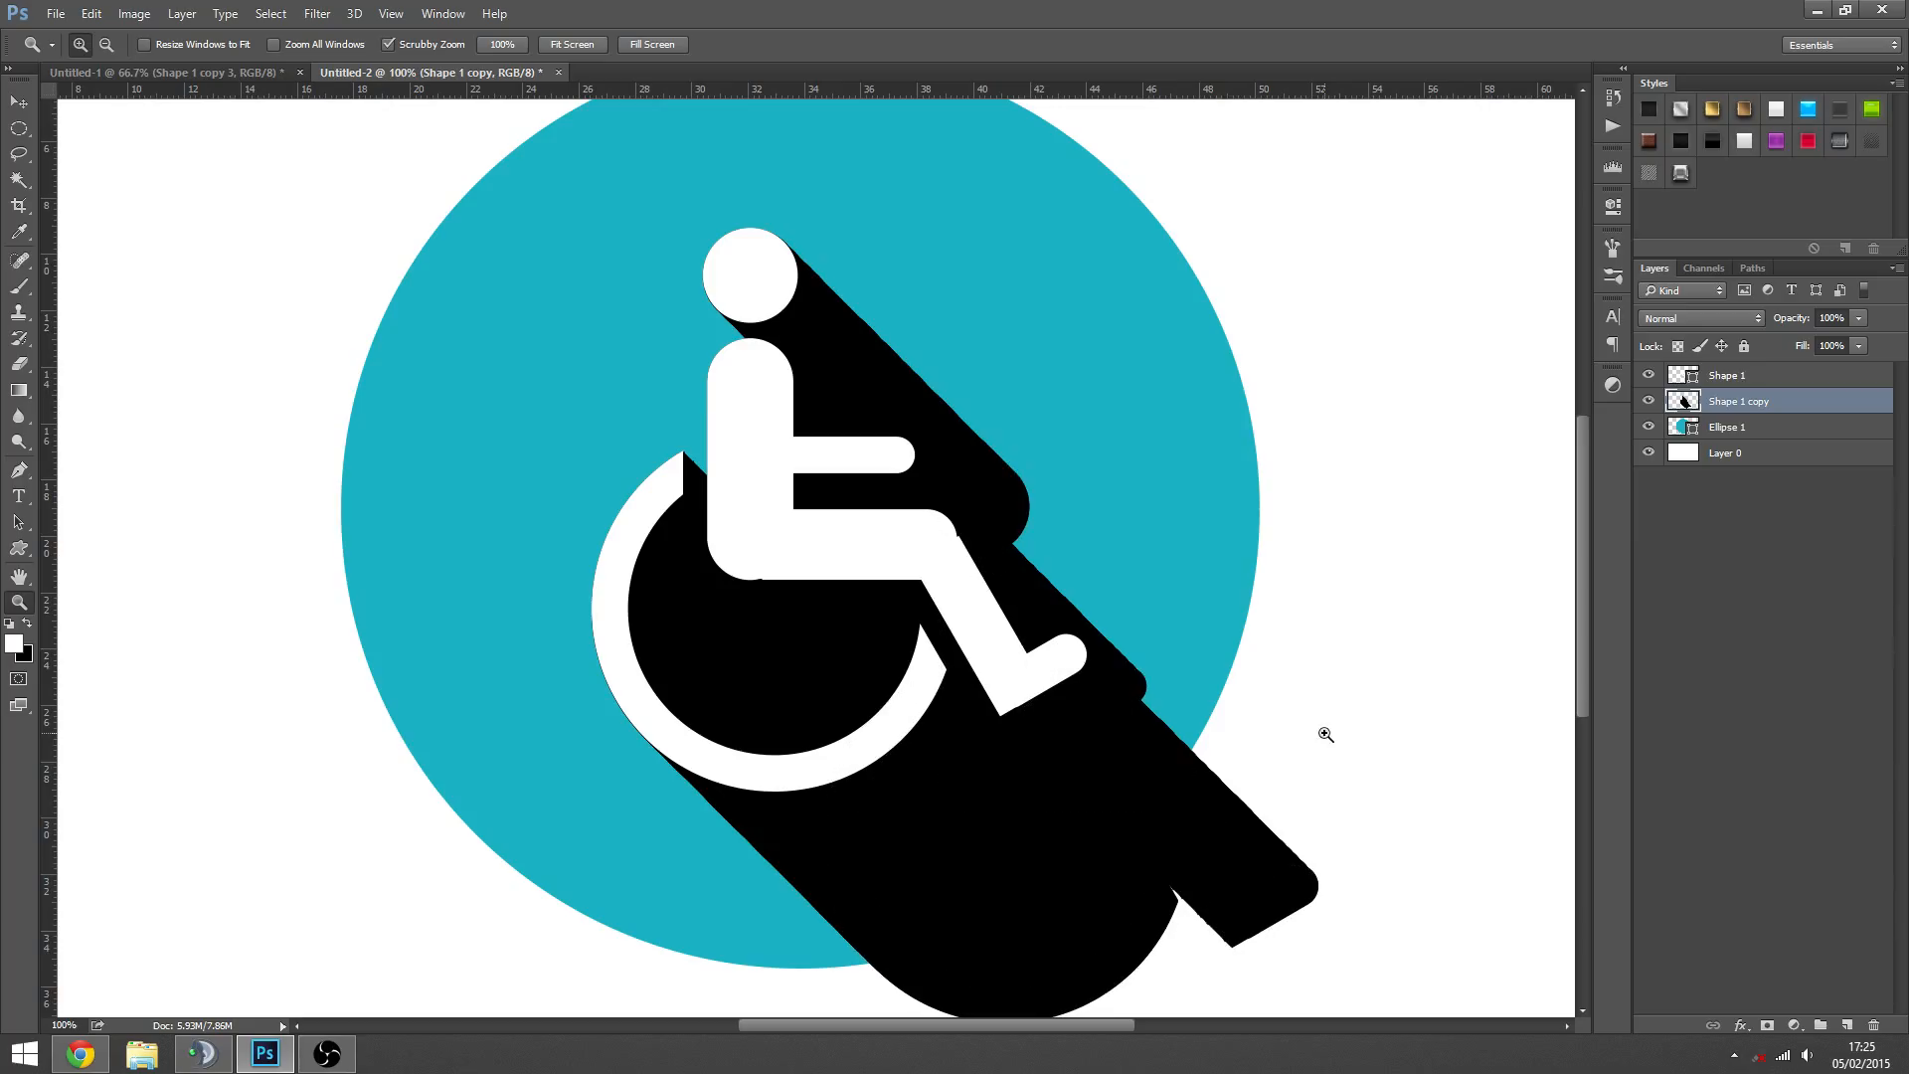
pyautogui.keyDown('alt'); pyautogui.click(1193, 714); pyautogui.keyUp('alt')
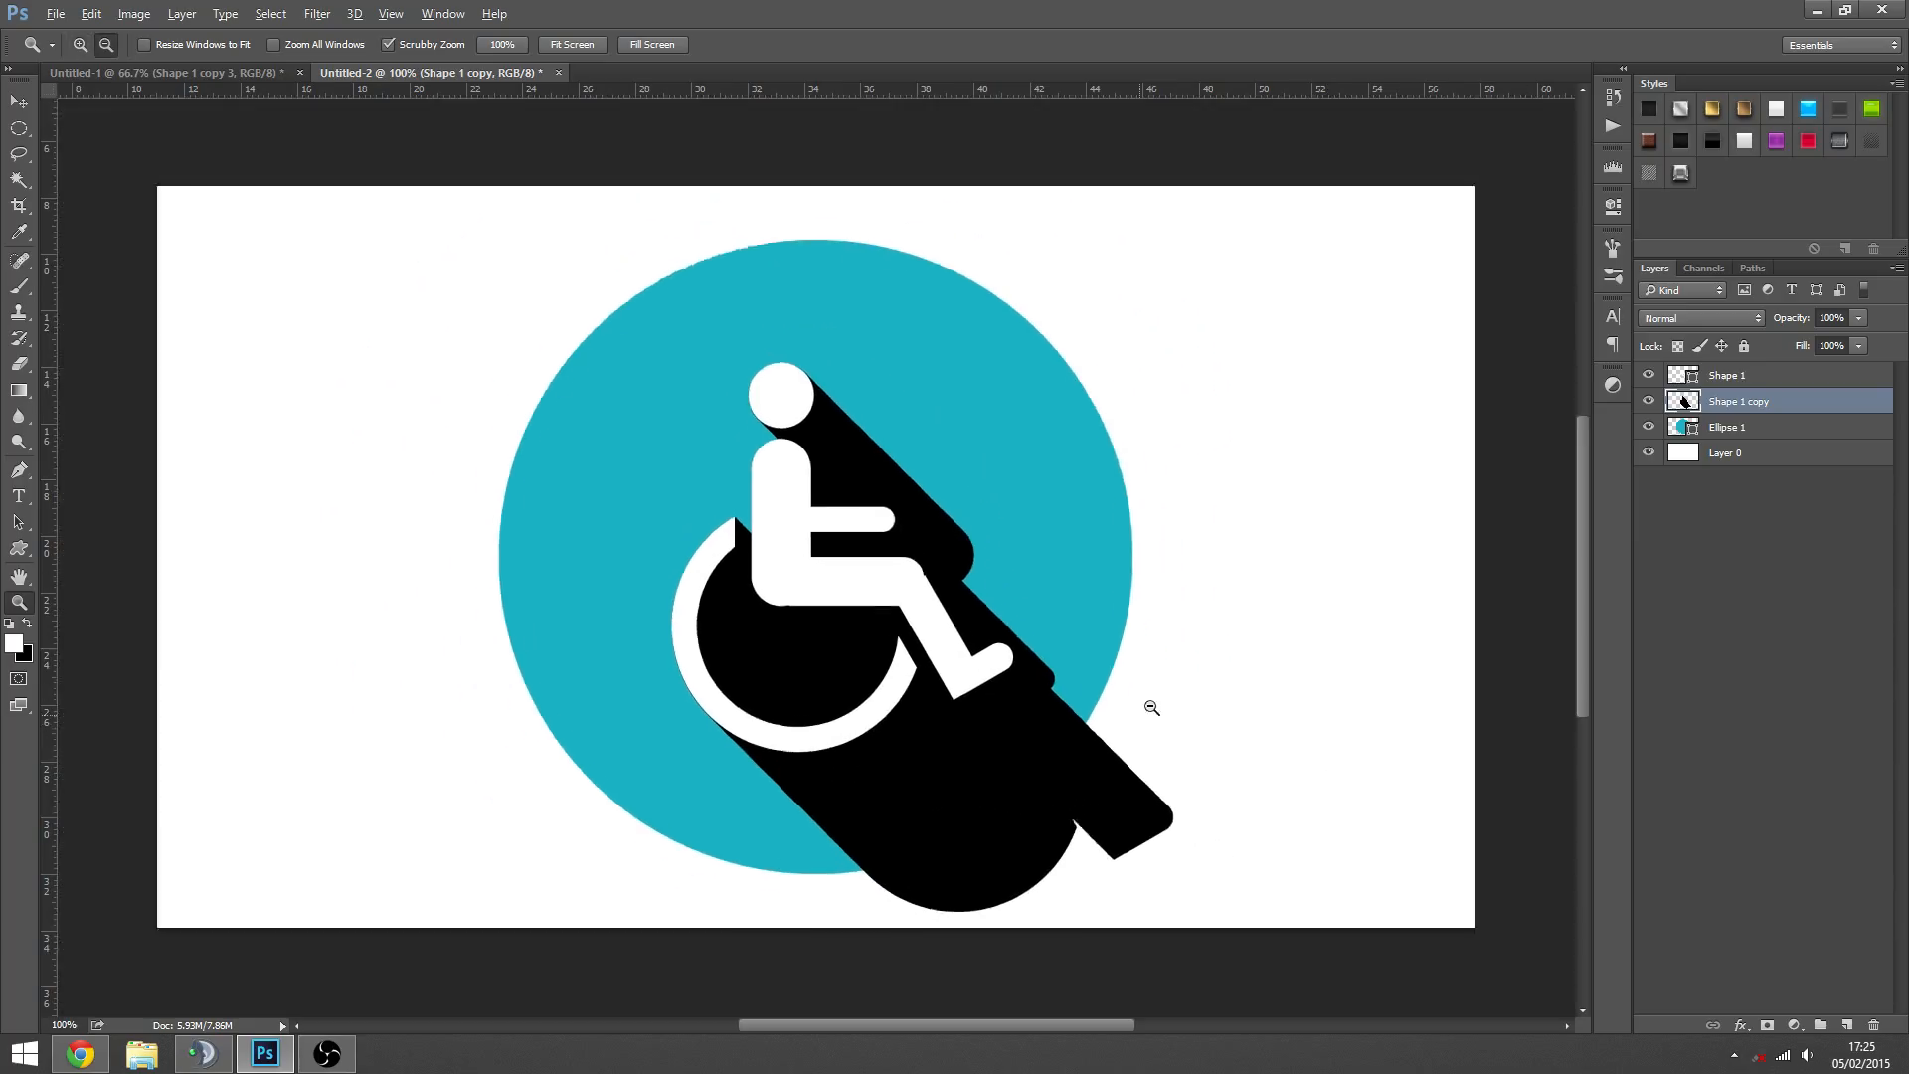
# - Load the Ellipse 1 circle's outline as a selection and activate the Magic Wand tool, keeping the Shape 1 copy layer active
pyautogui.keyDown('ctrl'); pyautogui.click(1677, 432); pyautogui.keyUp('ctrl')
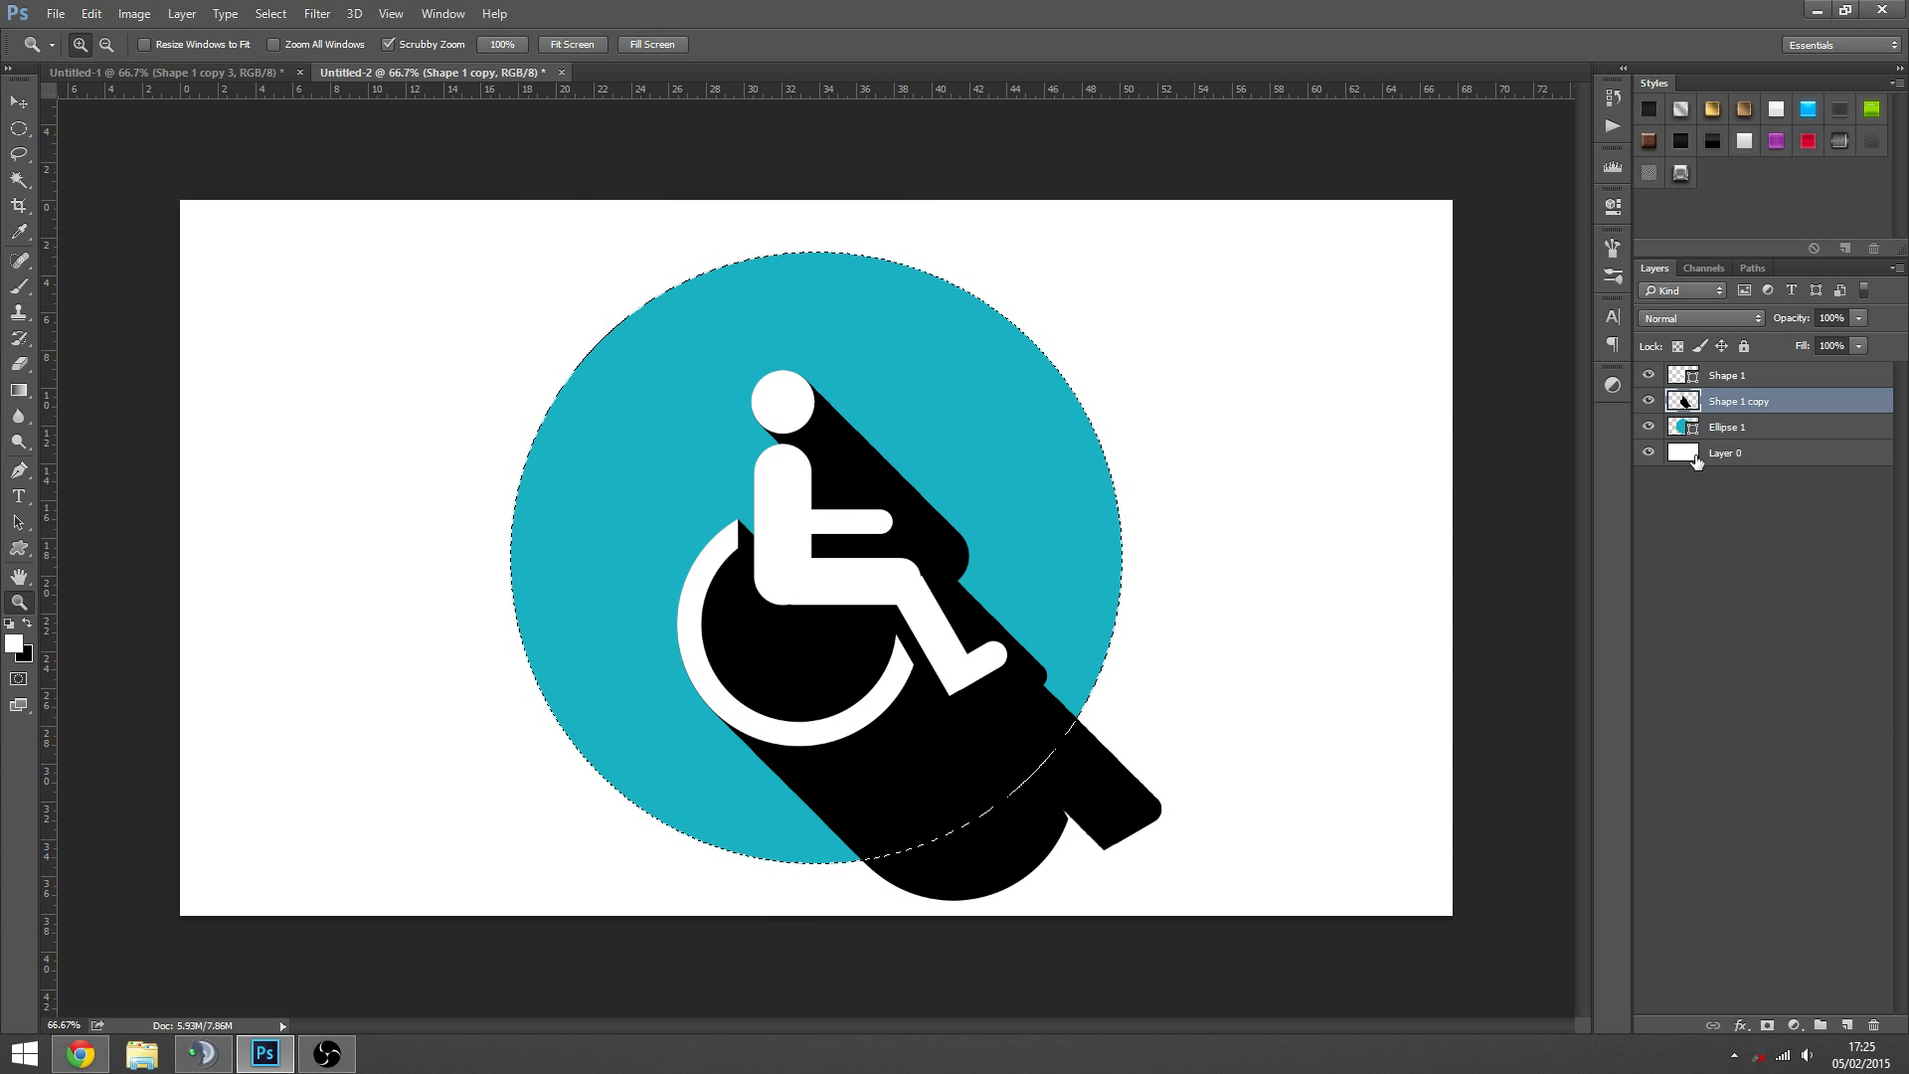
pyautogui.press('w')
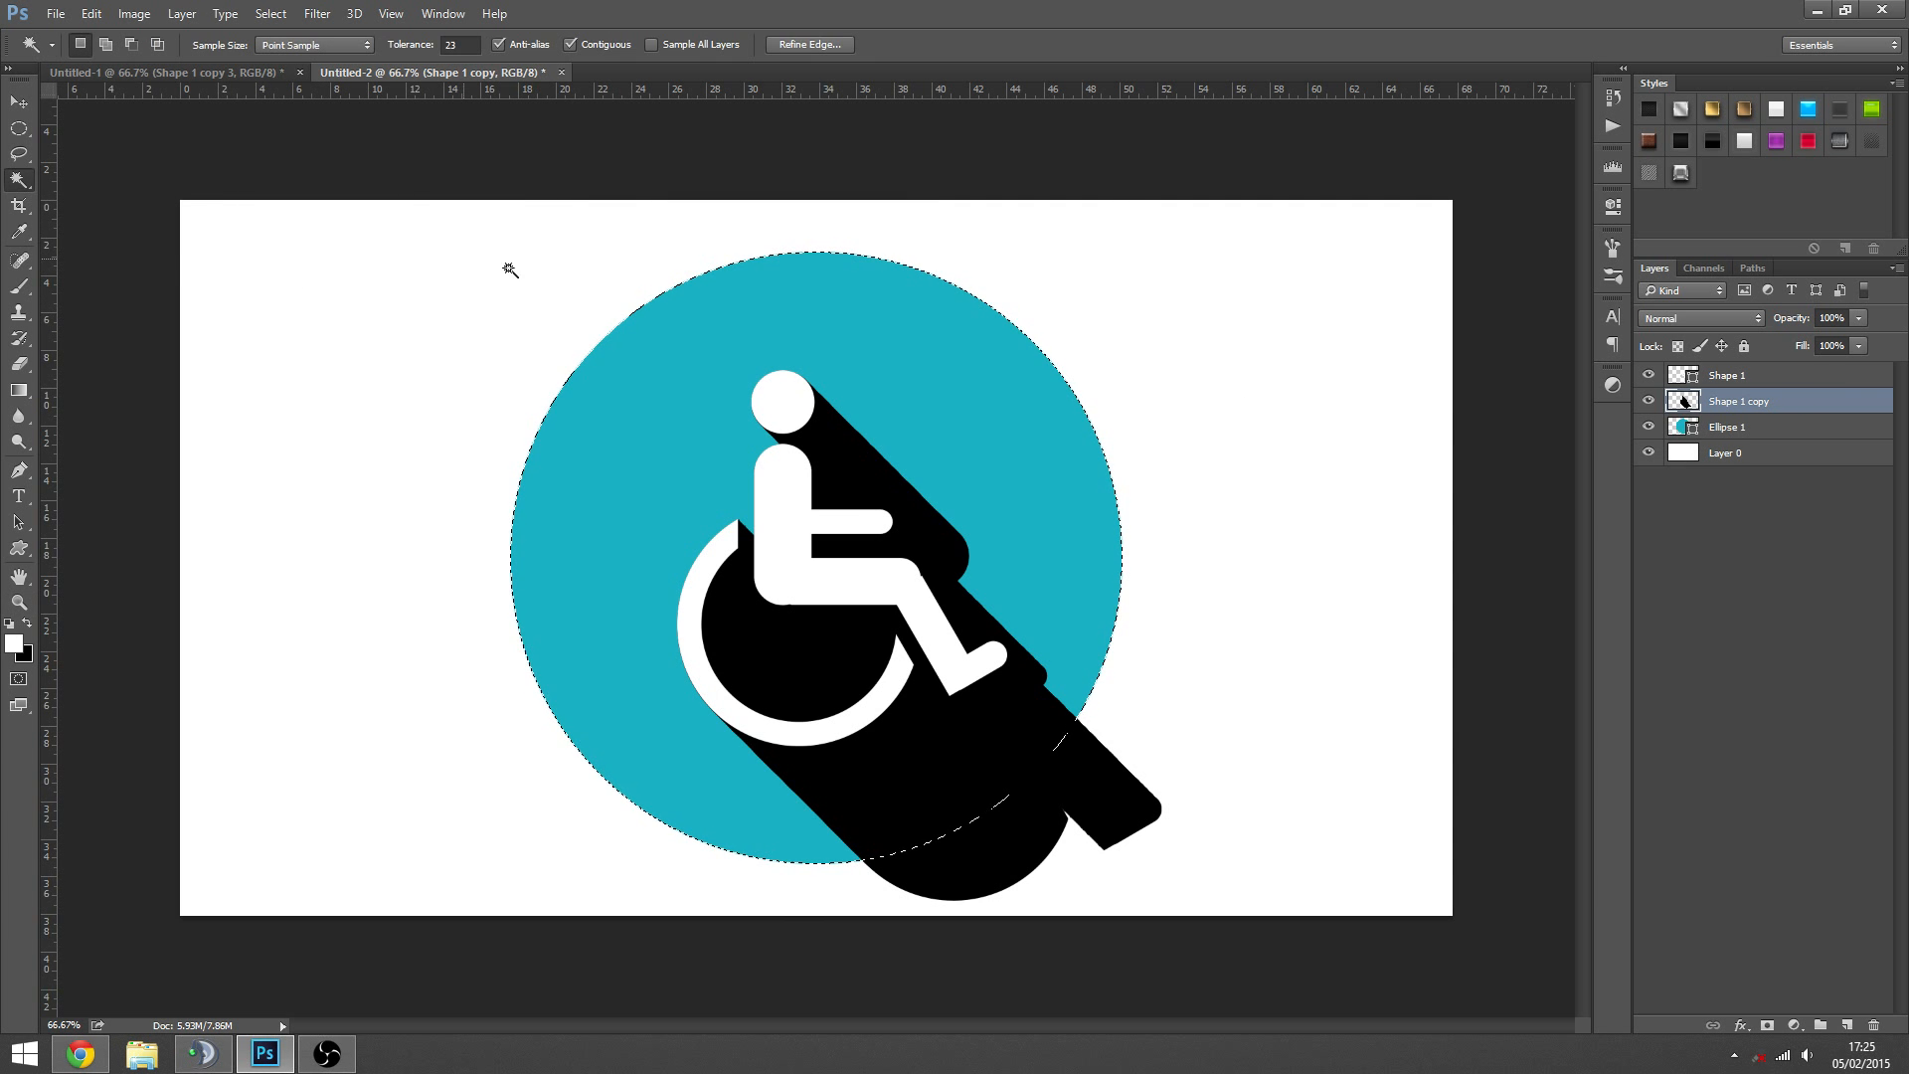
pyautogui.rightClick(916, 314)
pyautogui.press('Escape')
pyautogui.click(19, 155)
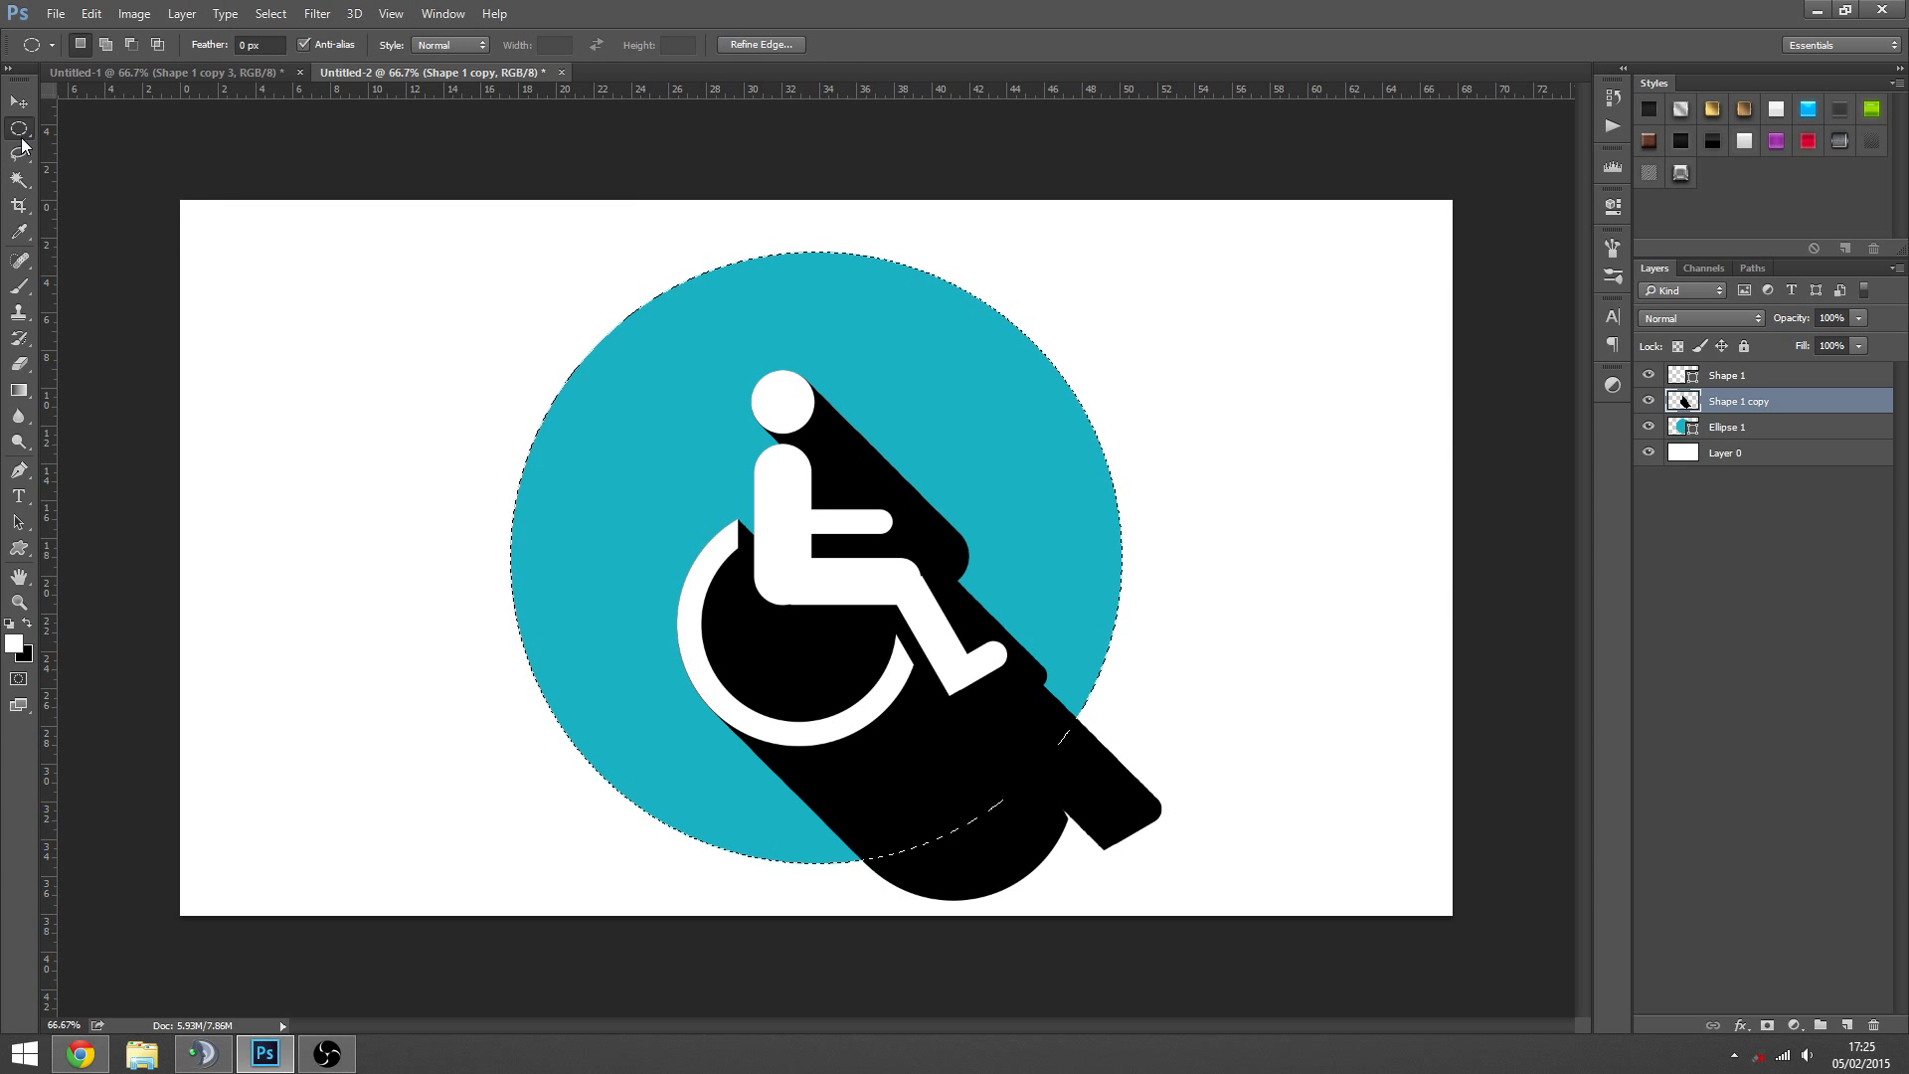
pyautogui.click(19, 130)
pyautogui.click(19, 154)
pyautogui.click(19, 179)
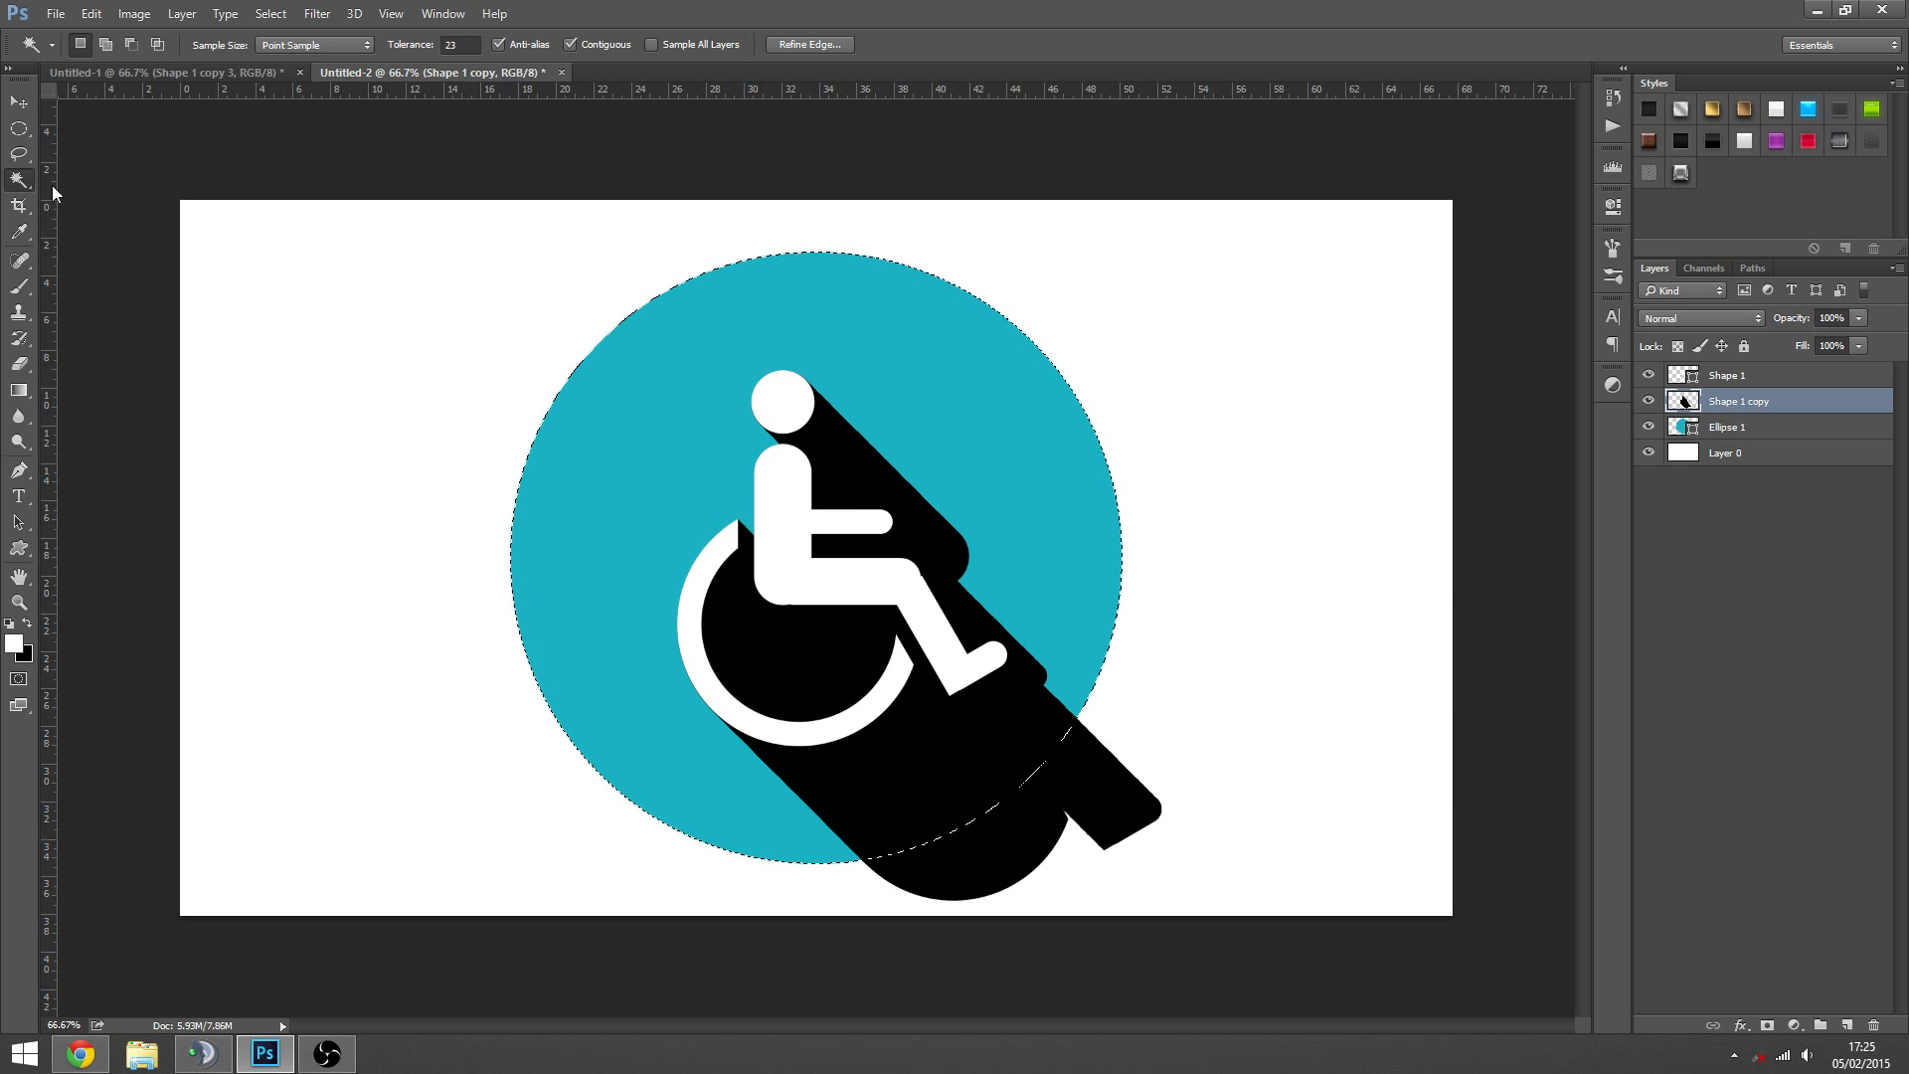
# - Invert the circle selection, try deleting the shadow outside the circle, and undo the deletion
pyautogui.rightClick(859, 328)
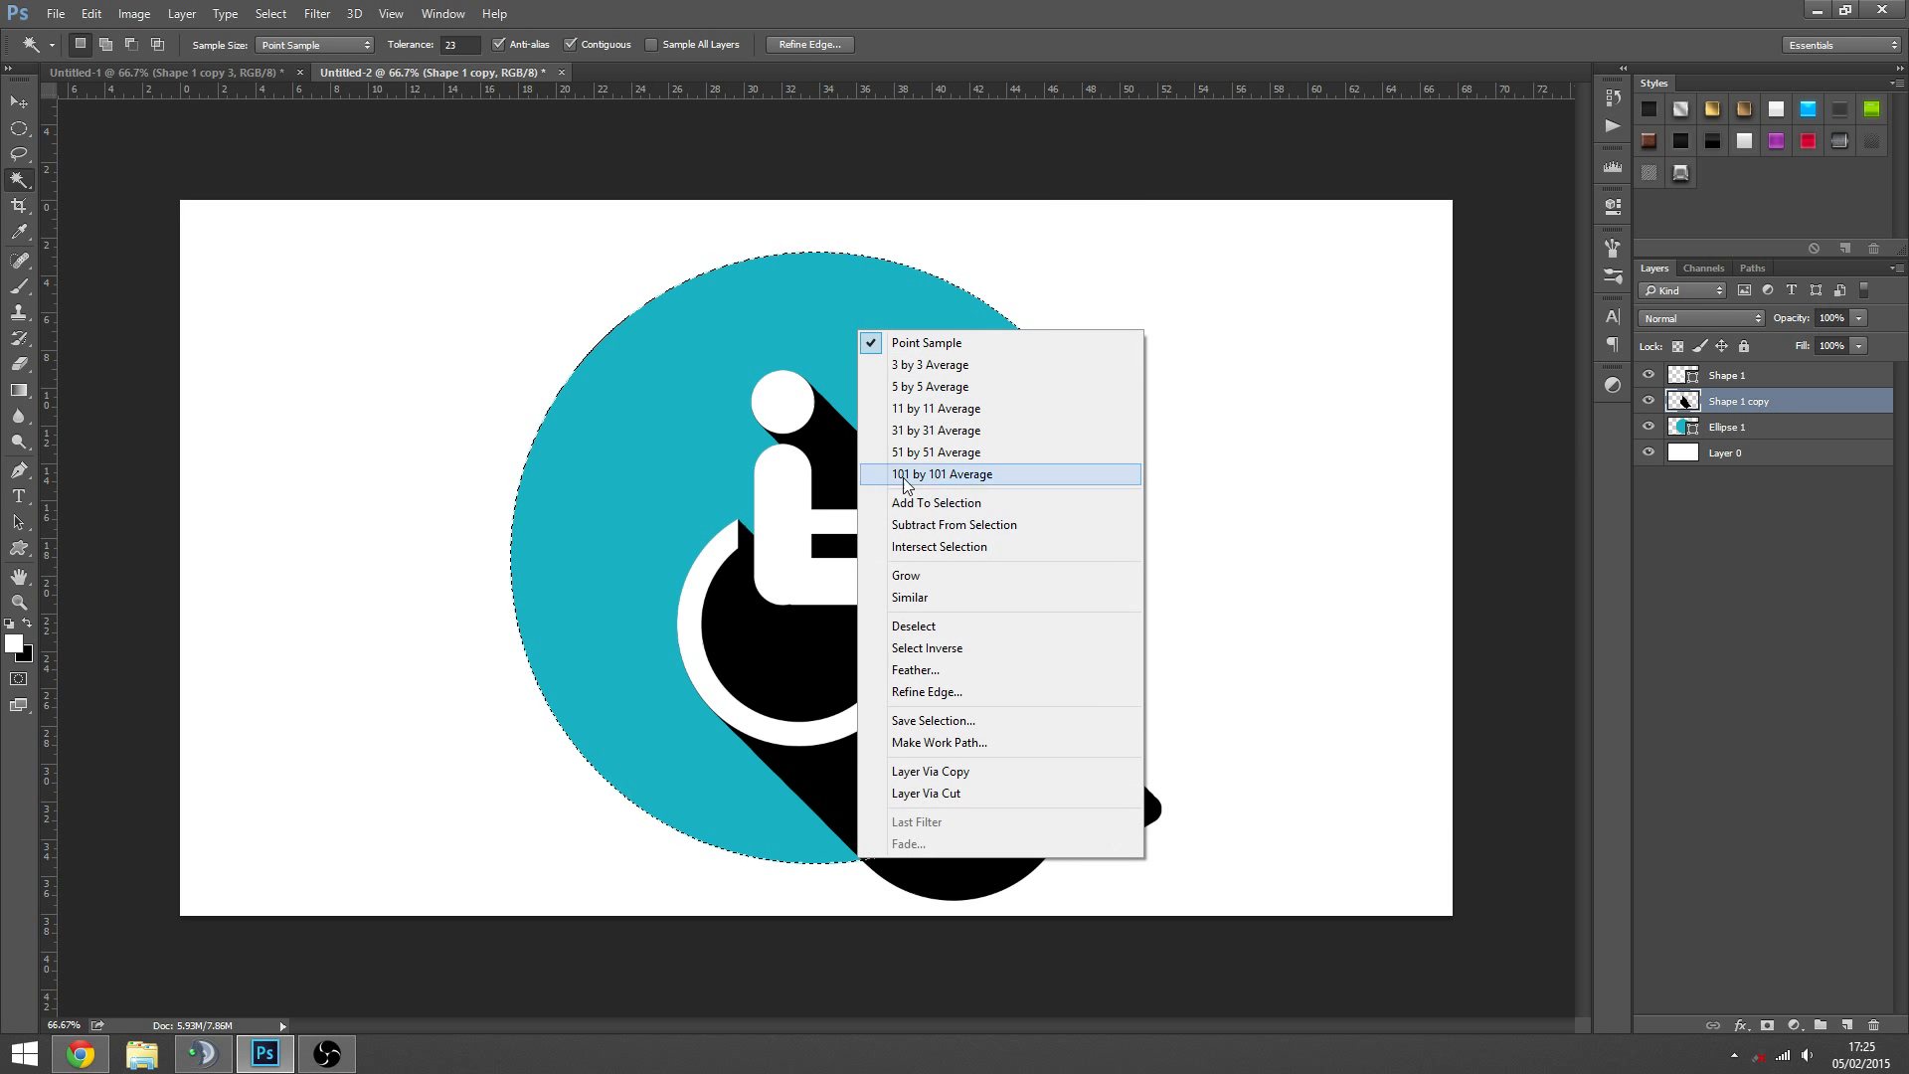
pyautogui.click(930, 648)
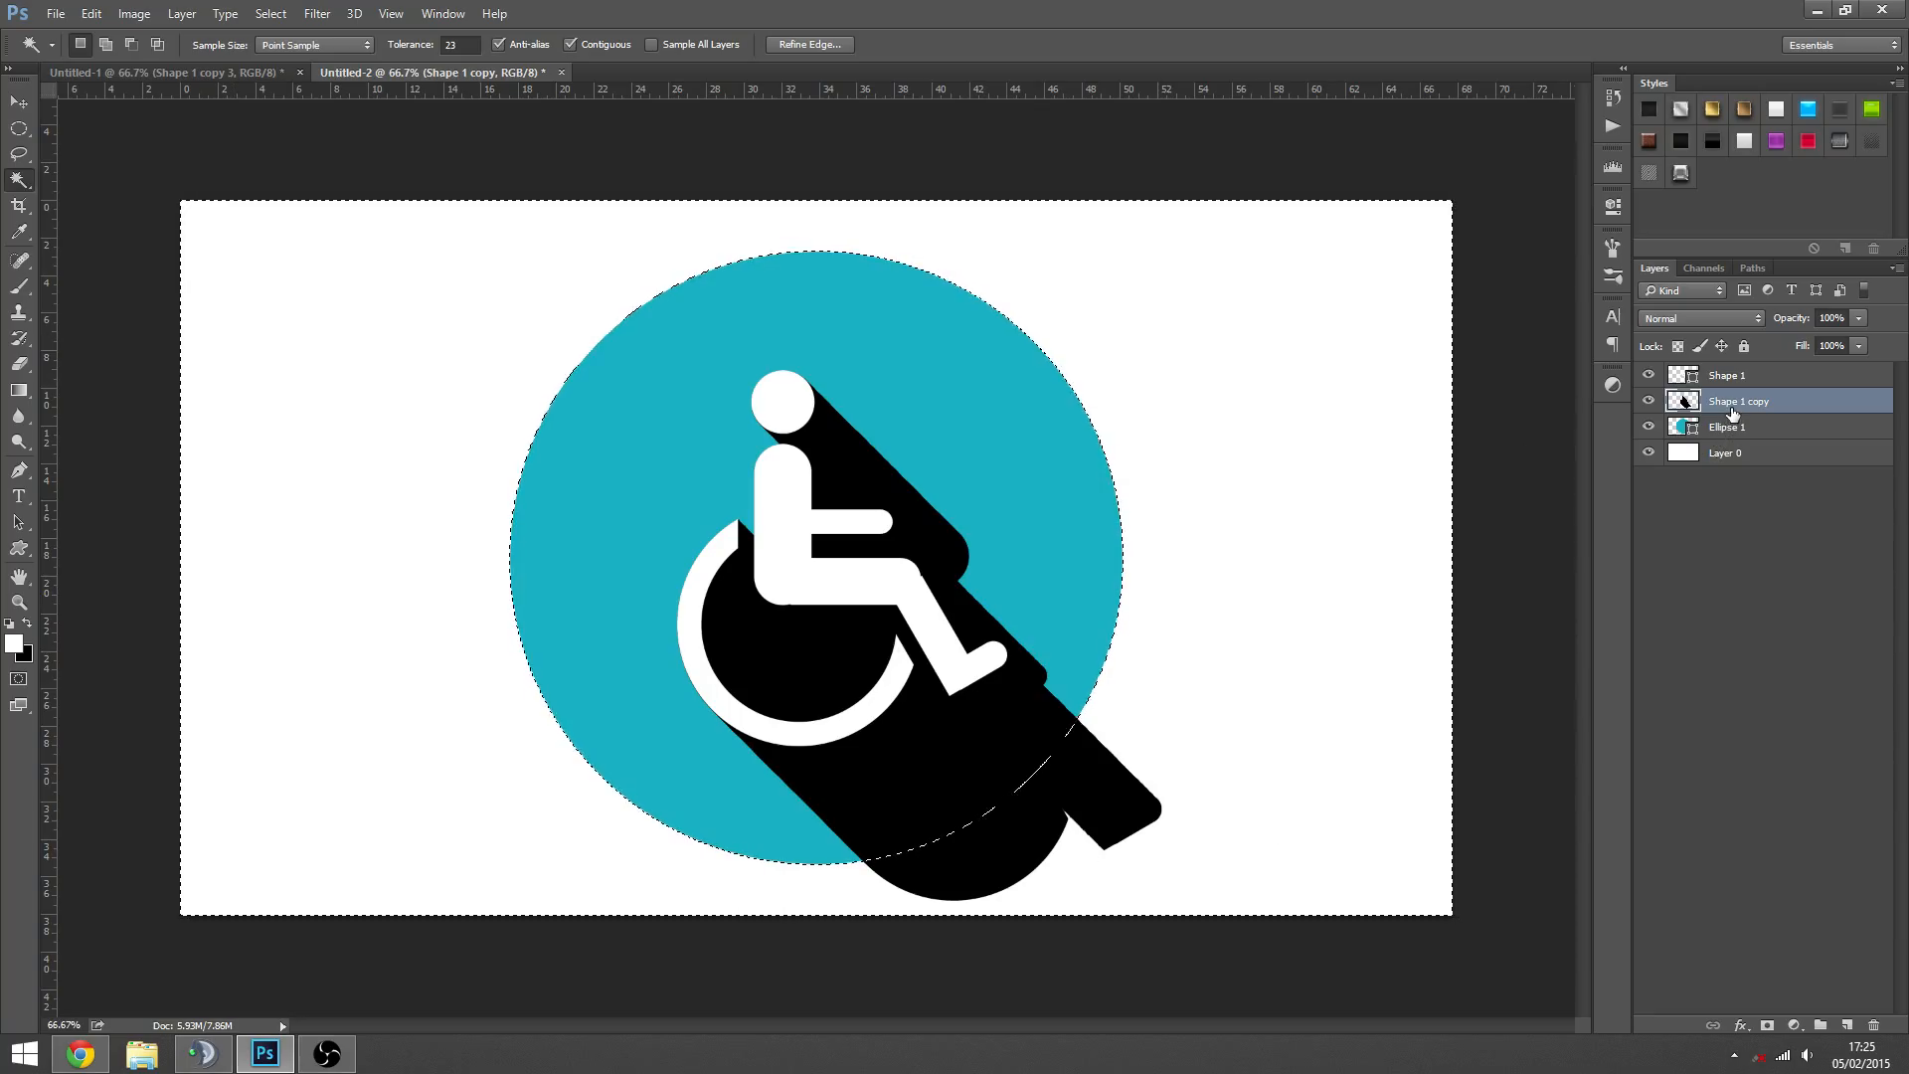
pyautogui.press('Delete')
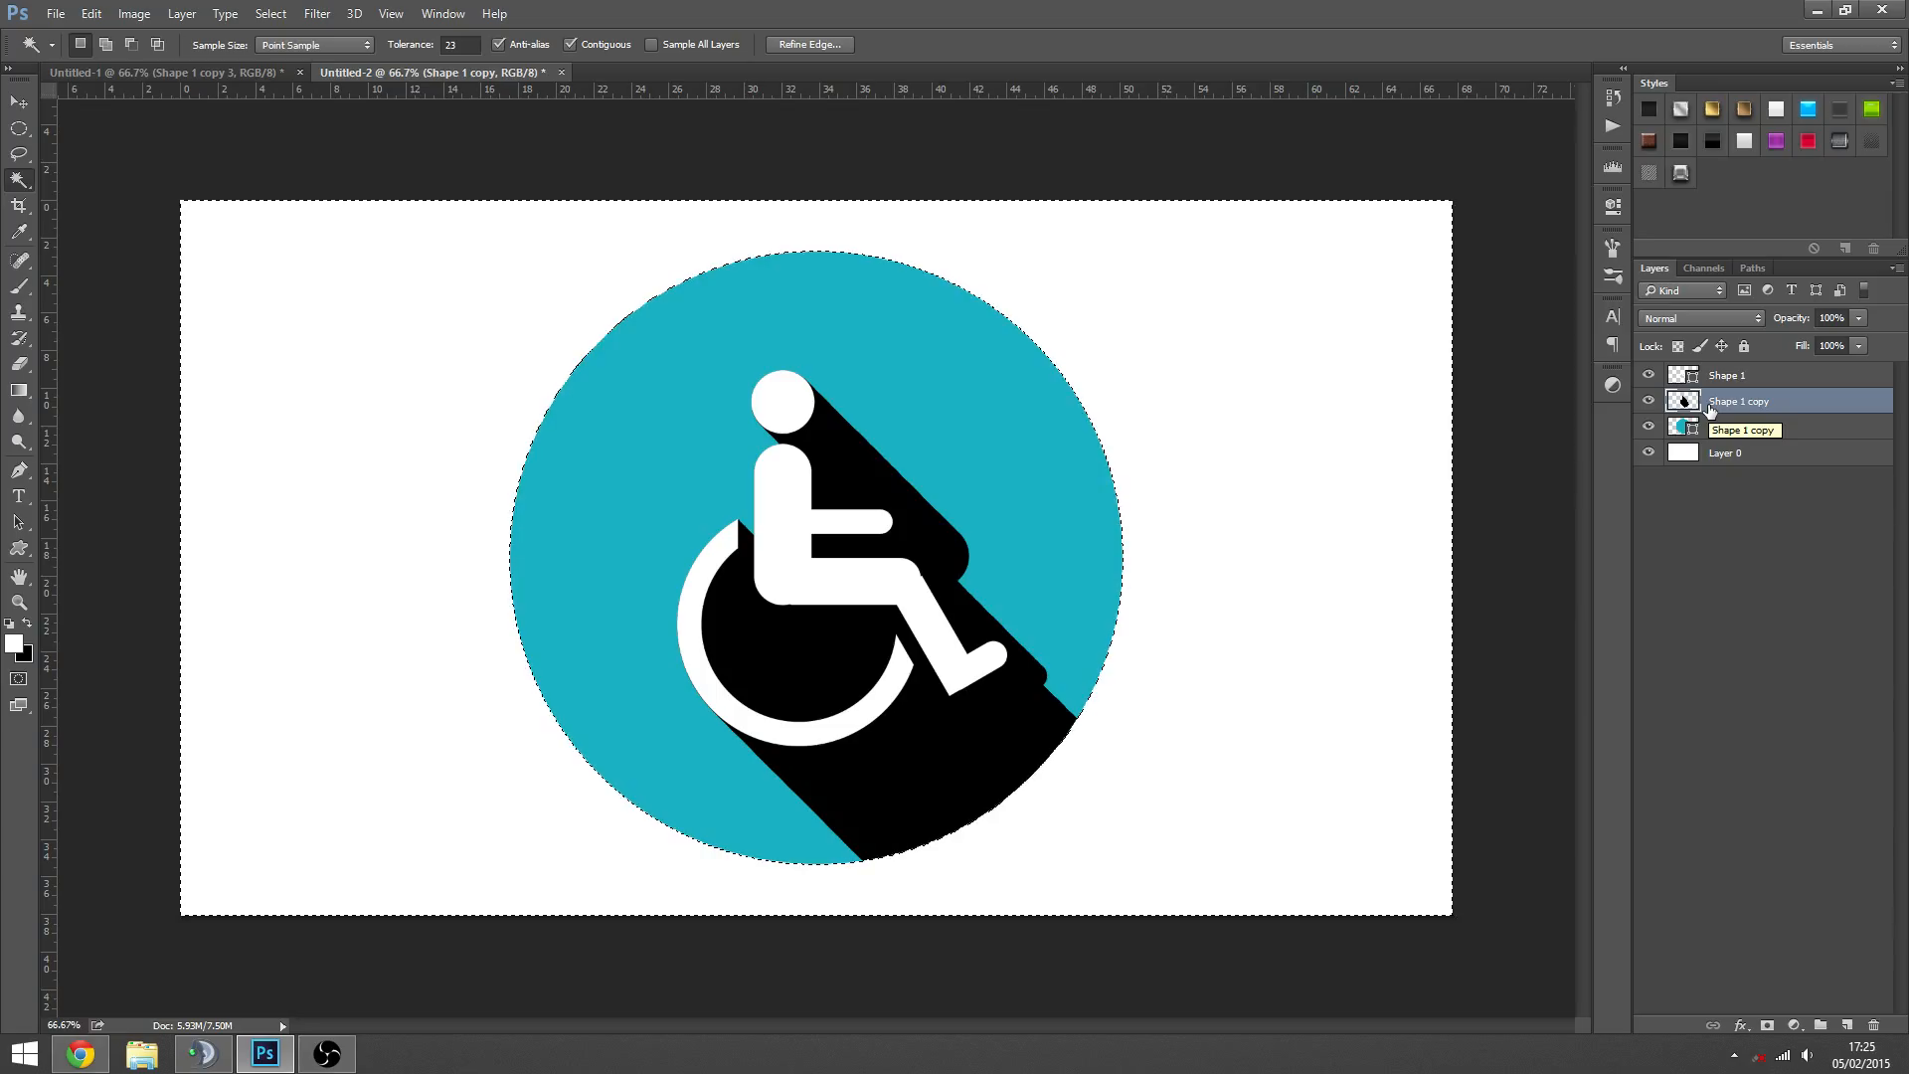
pyautogui.hotkey('ctrl', 'z')
# - Try masking the Shape 1 copy layer with the inverted selection and inverting the mask, then undo the mask and deselect
pyautogui.click(1767, 1026)
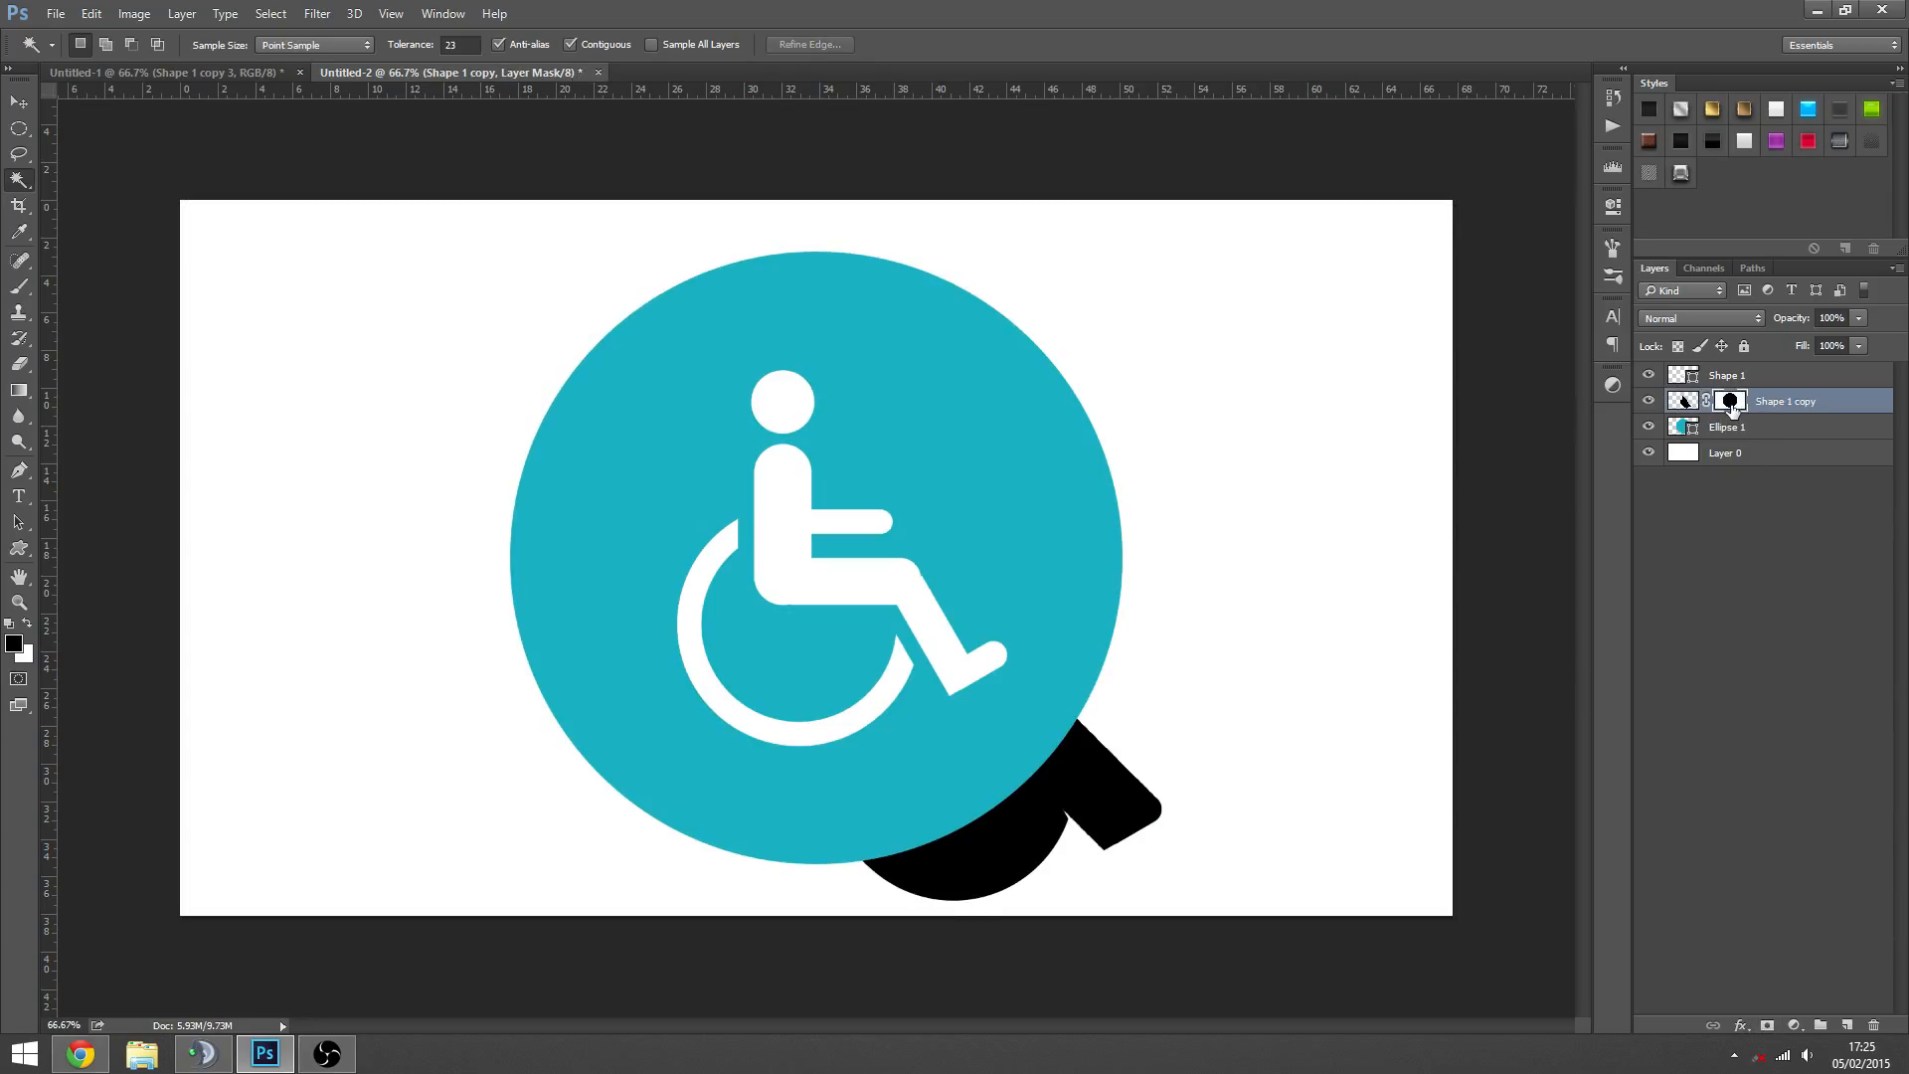
pyautogui.hotkey('ctrl', 'i')
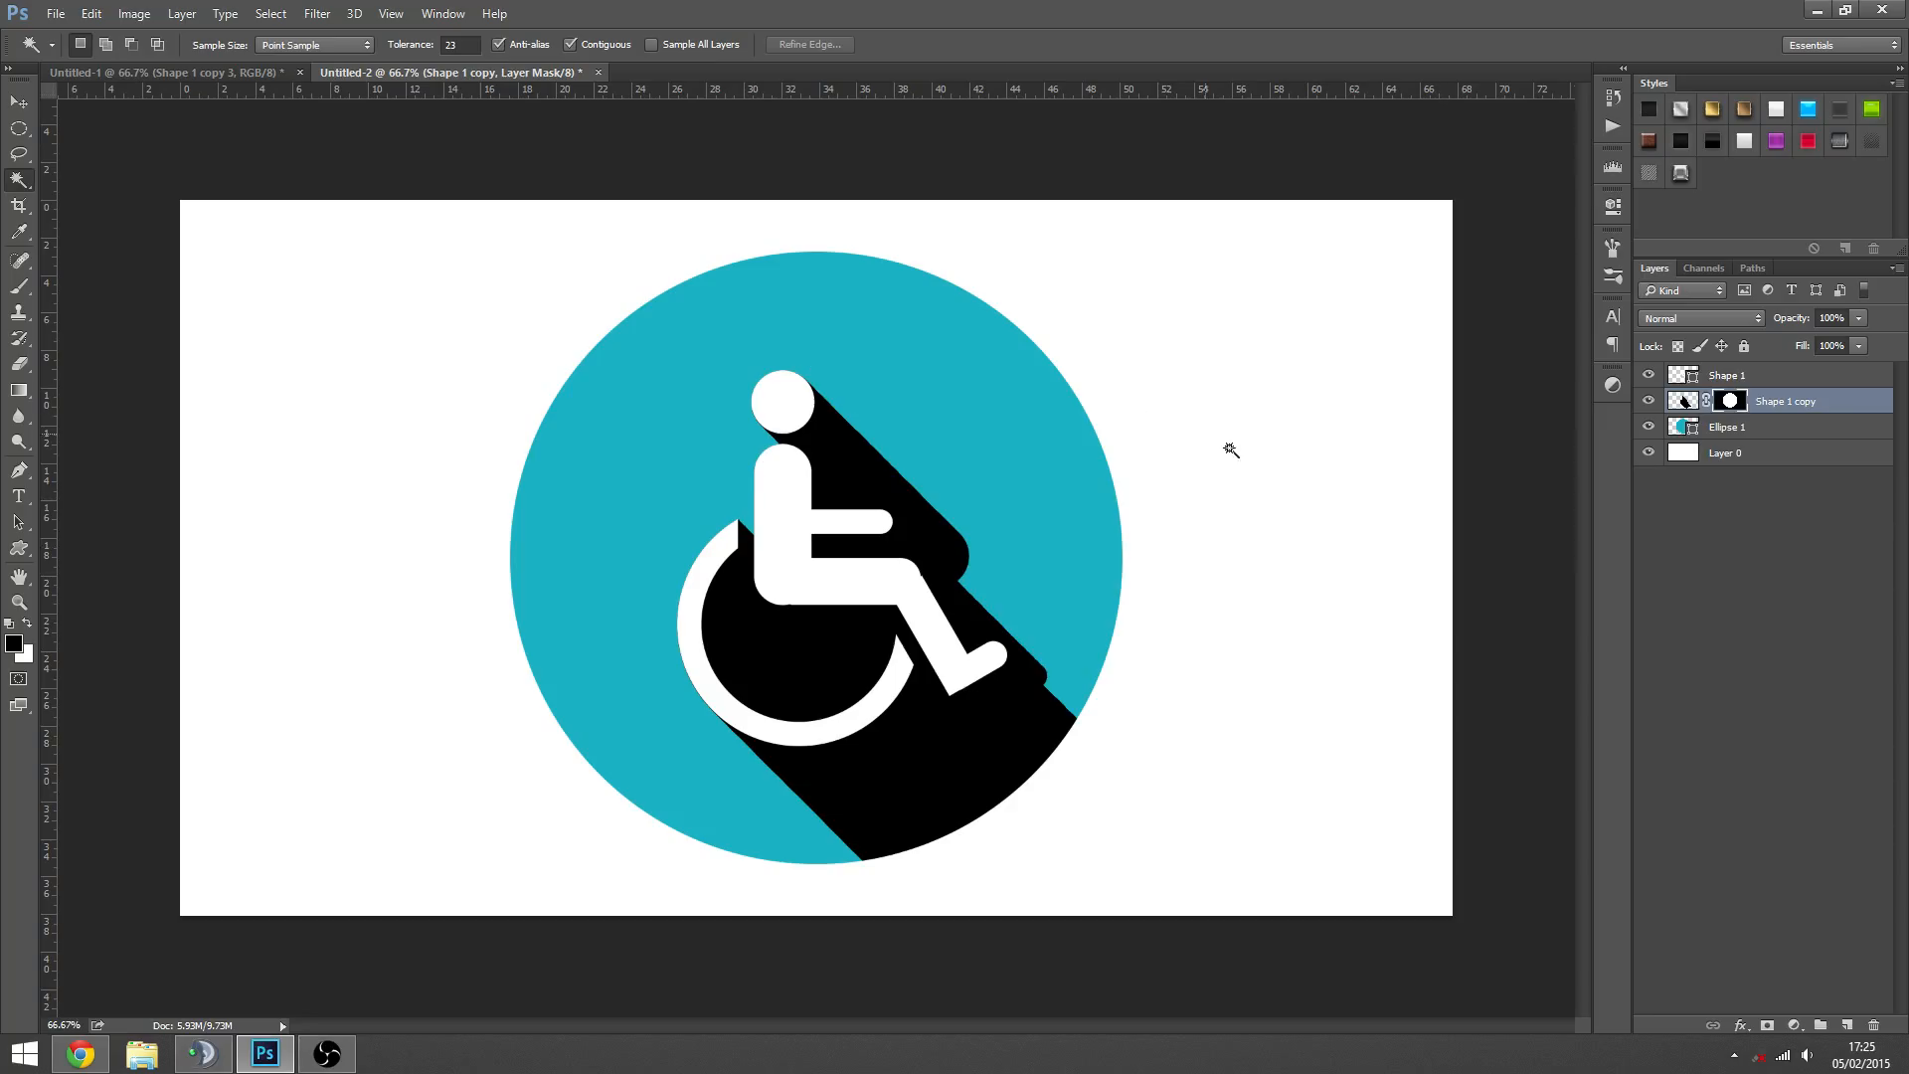
pyautogui.hotkey('ctrl', 'alt', 'z')
pyautogui.hotkey('ctrl', 'alt', 'z')
pyautogui.hotkey('ctrl', 'shift', 'i')
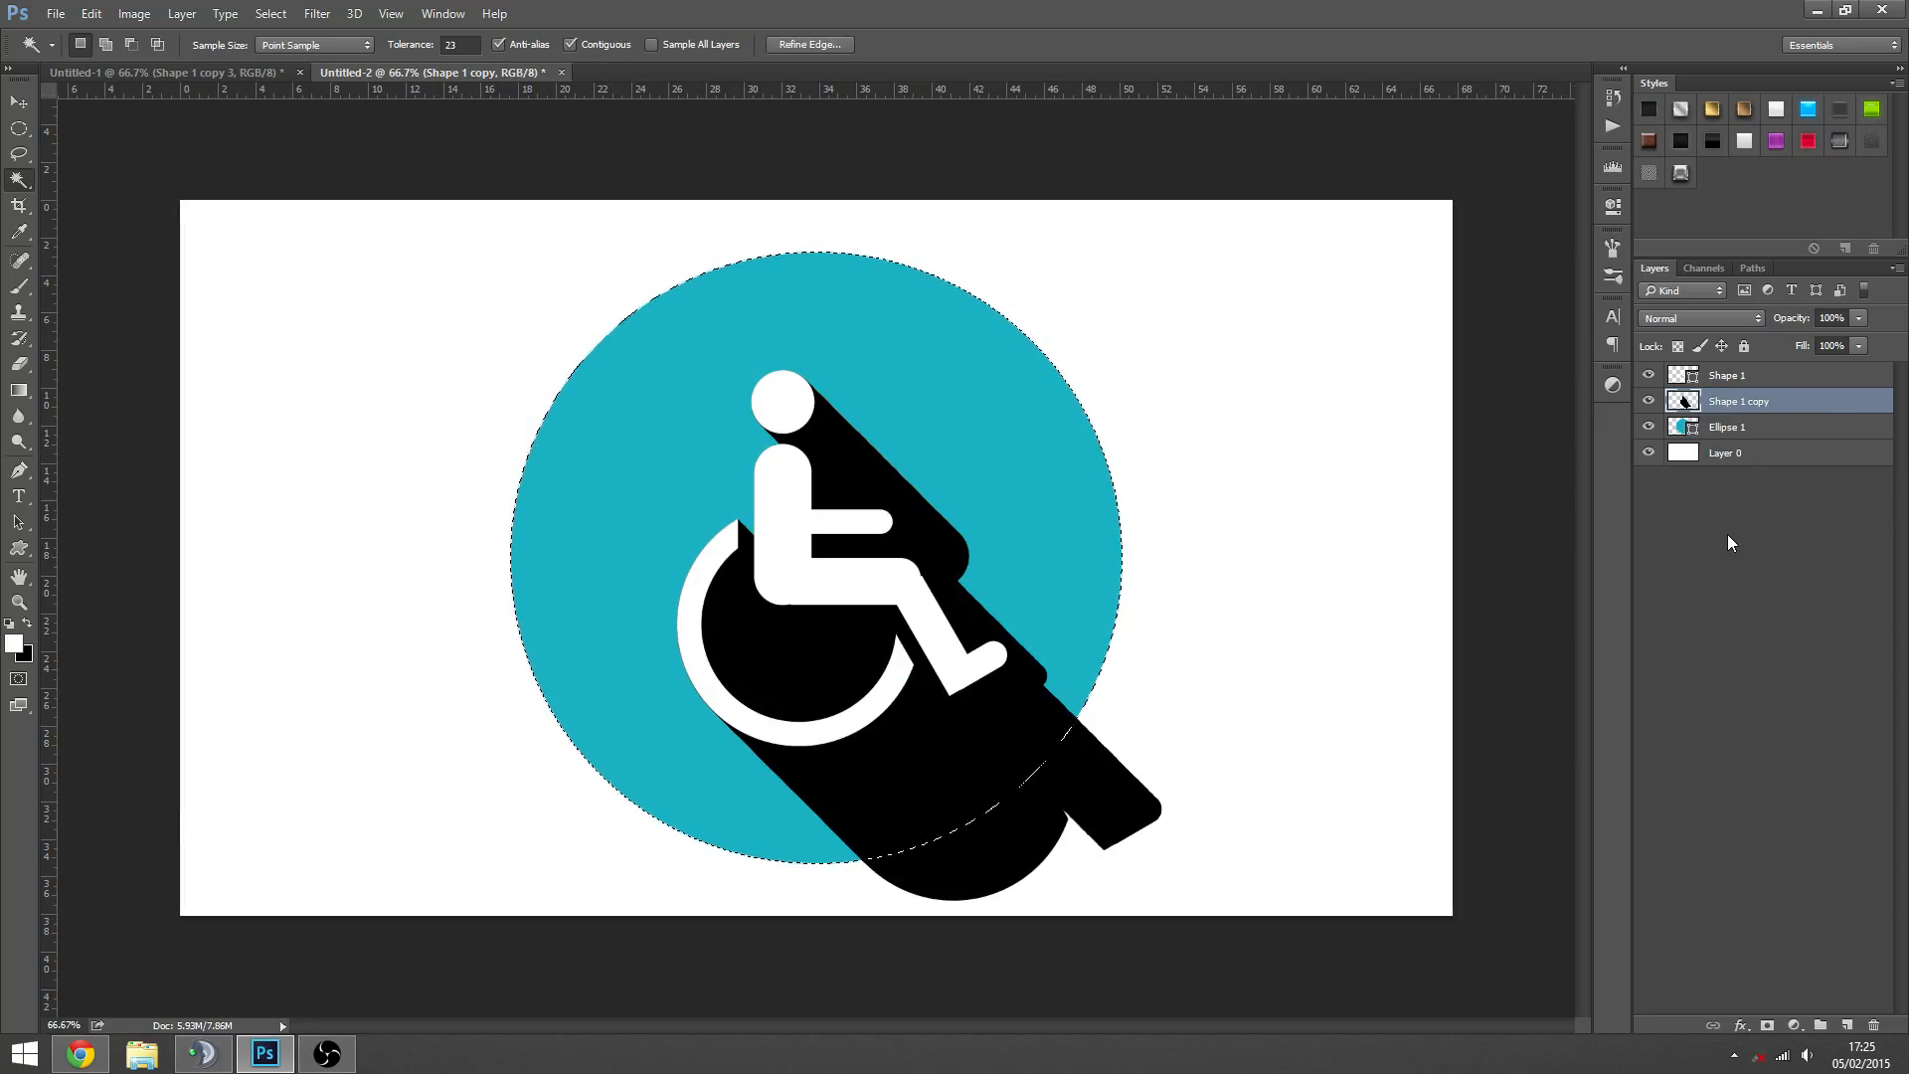
pyautogui.hotkey('ctrl', 'd')
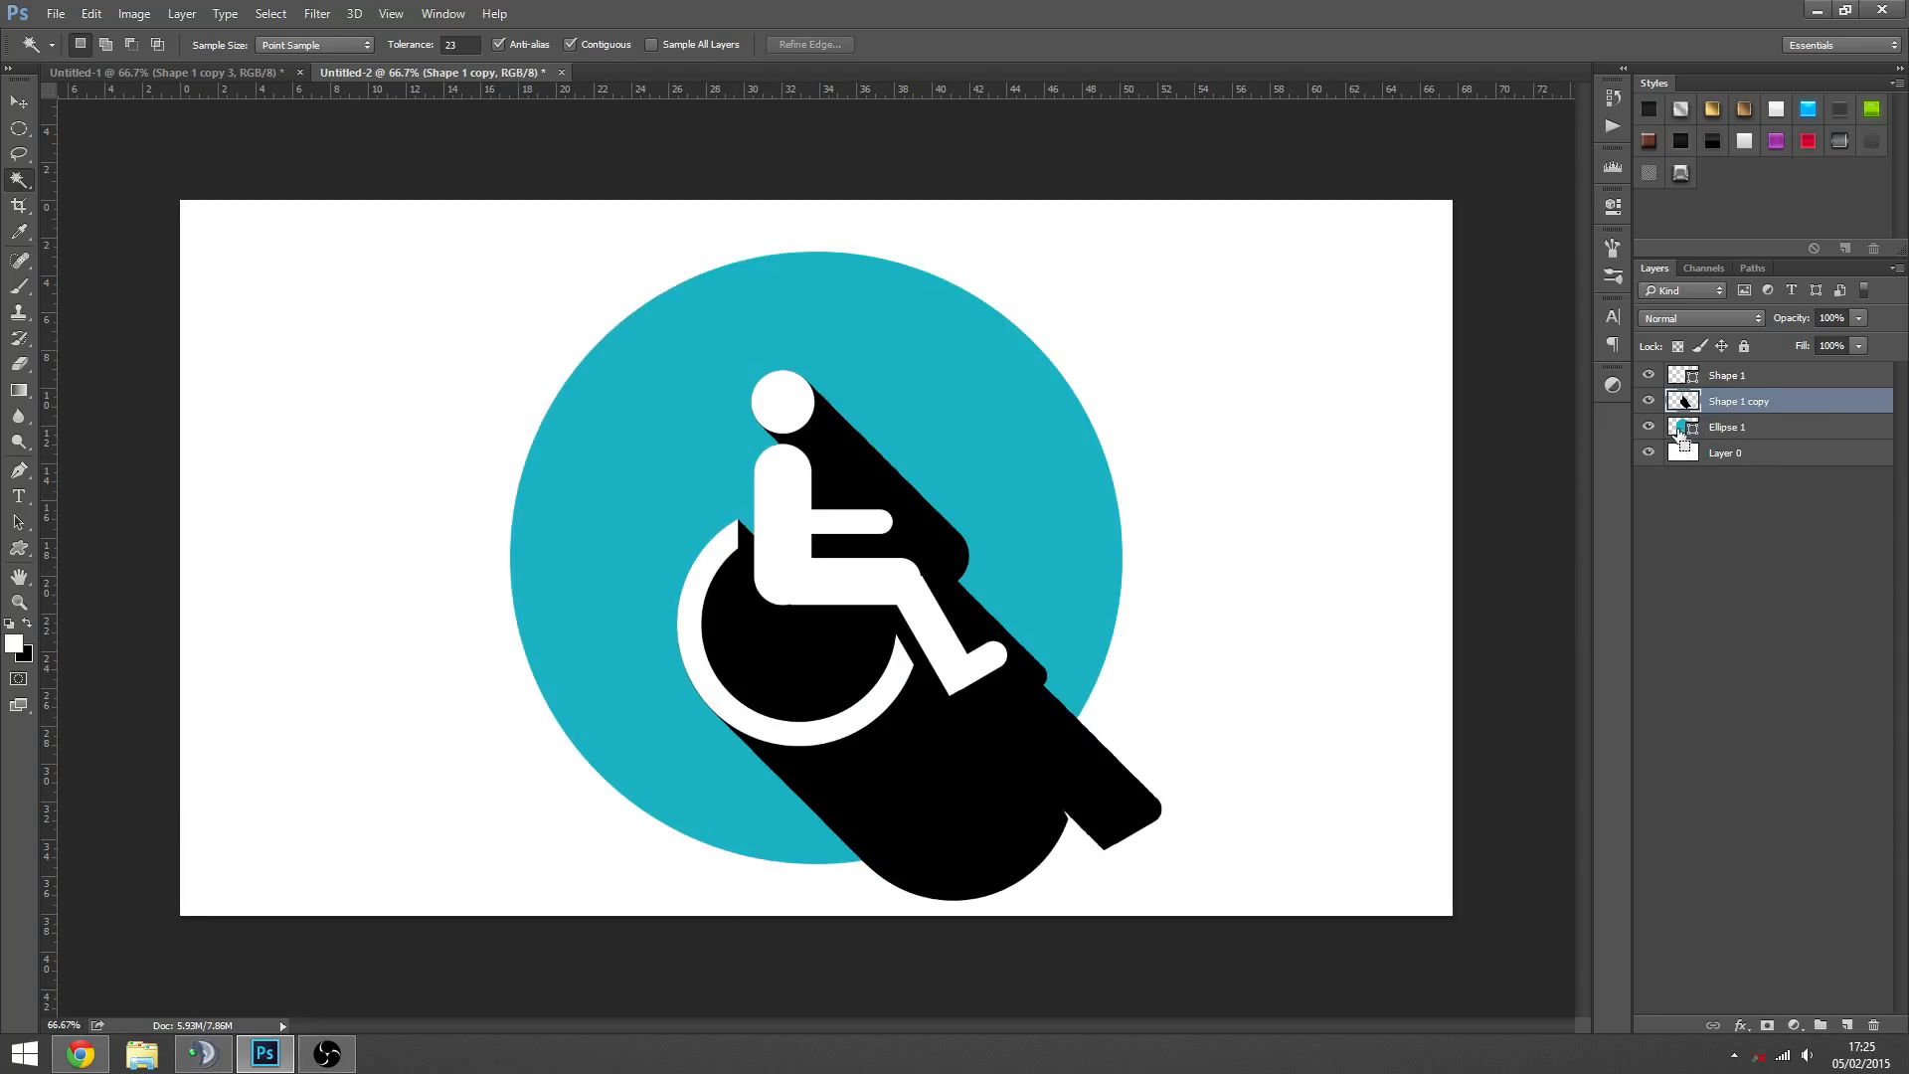
# - Mask the Shape 1 copy shadow to the Ellipse 1 circle's outline, set the layer's opacity to 20%, and deselect the layer
pyautogui.keyDown('ctrl'); pyautogui.click(1681, 431); pyautogui.keyUp('ctrl')
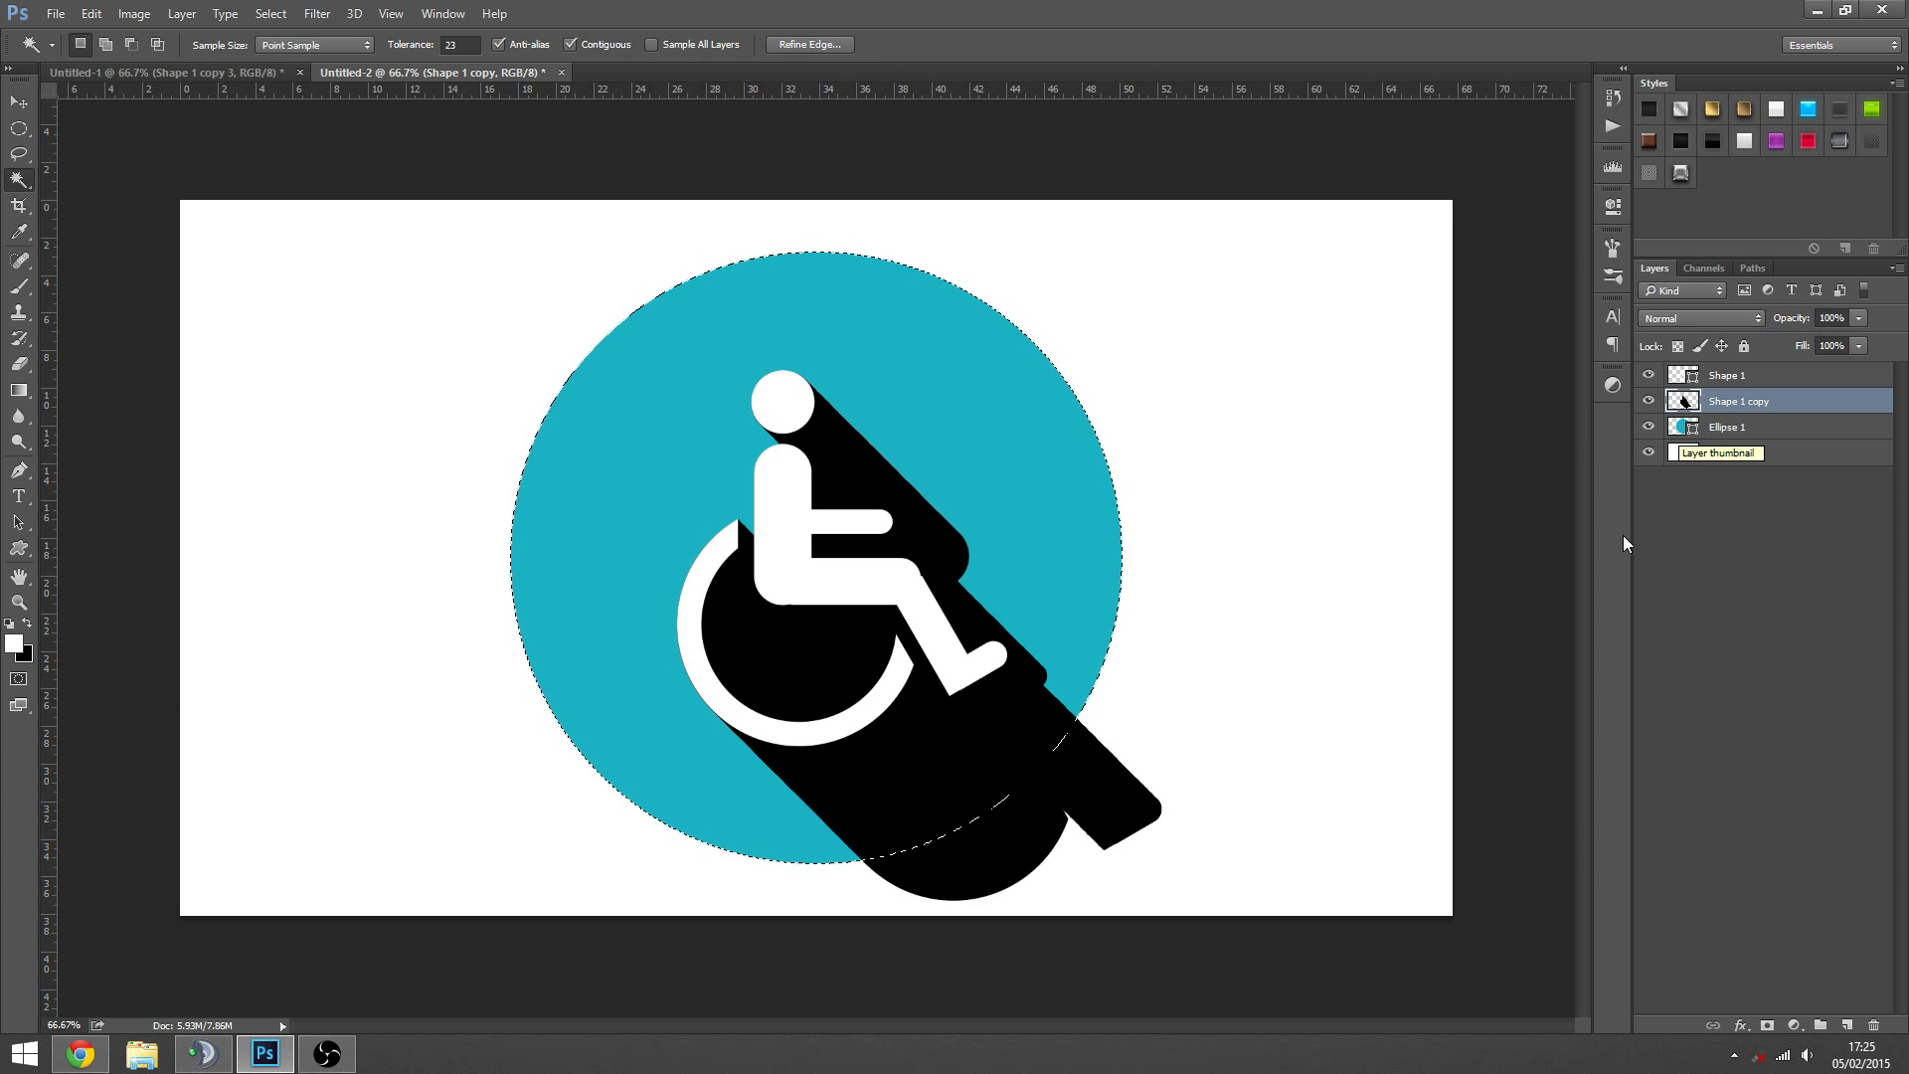
pyautogui.click(1767, 1025)
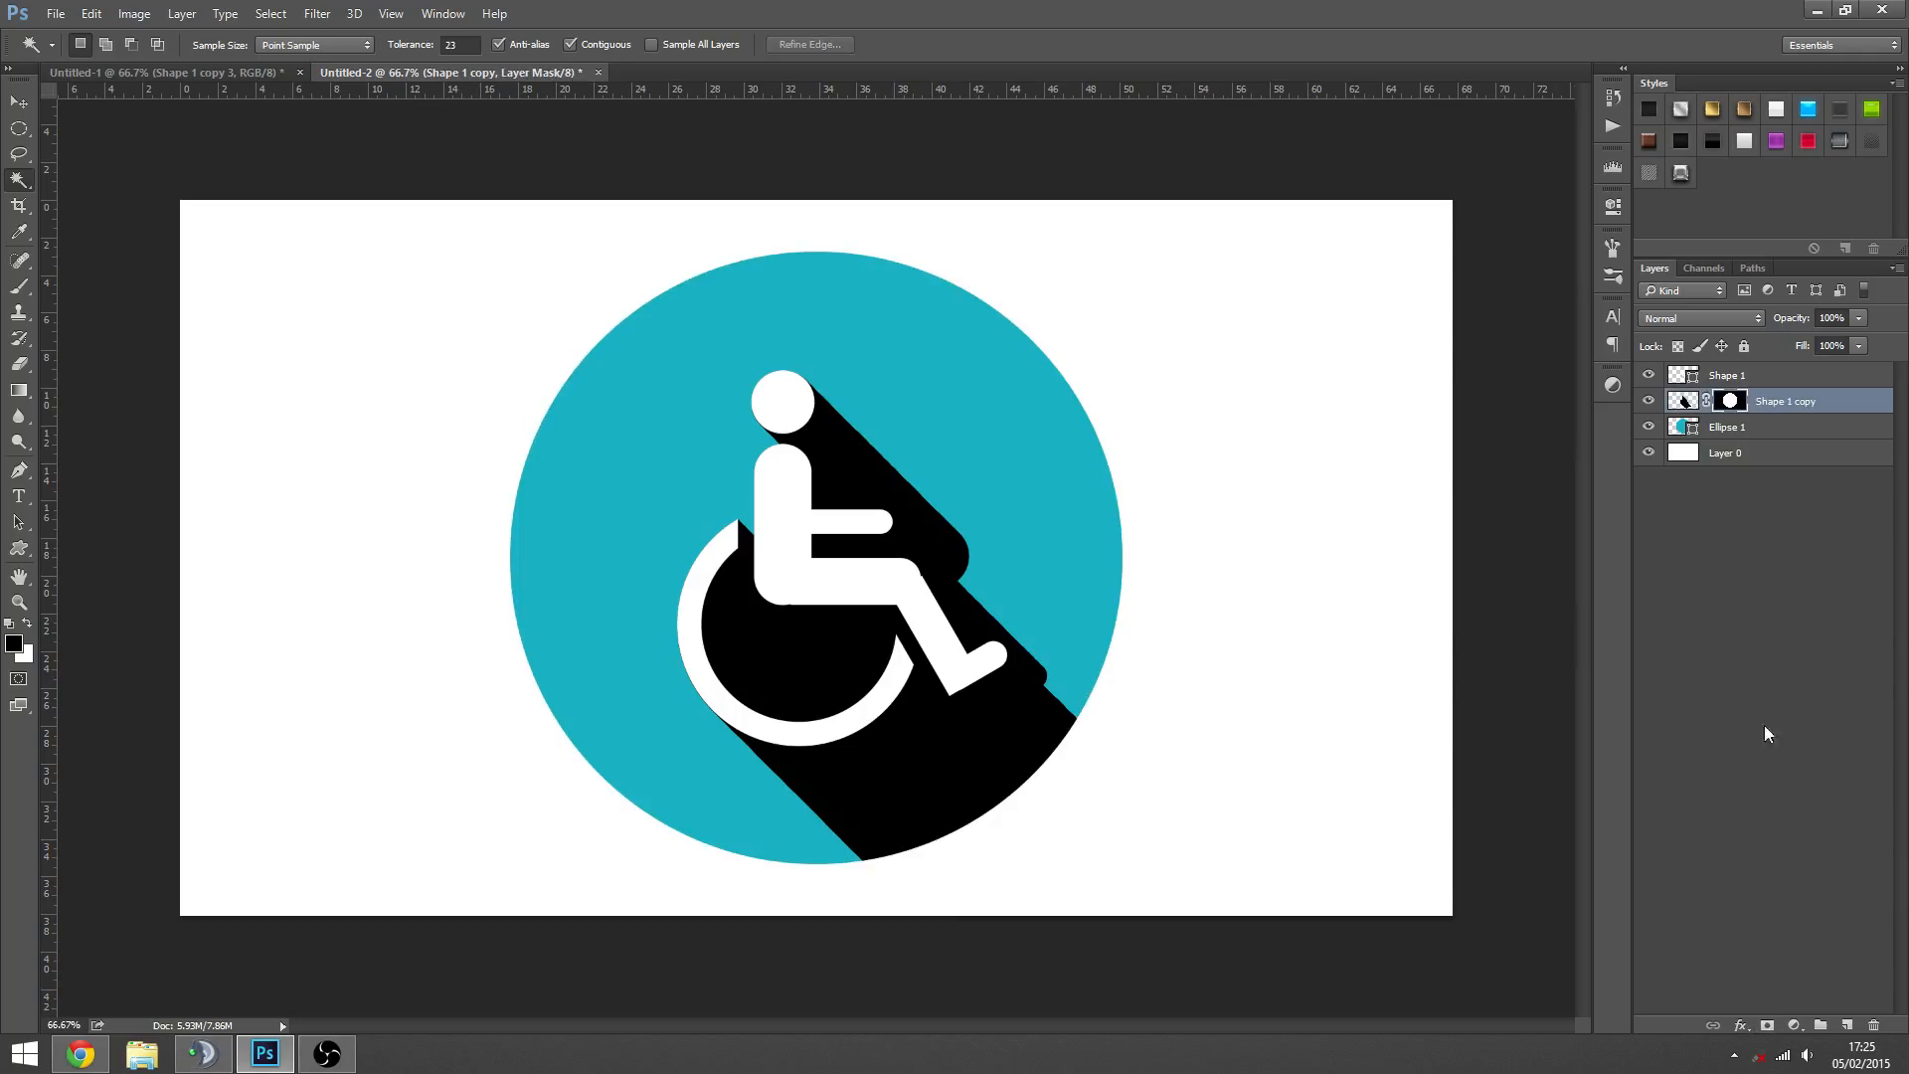
pyautogui.click(1789, 411)
pyautogui.moveTo(1790, 326); pyautogui.dragTo(1702, 338)
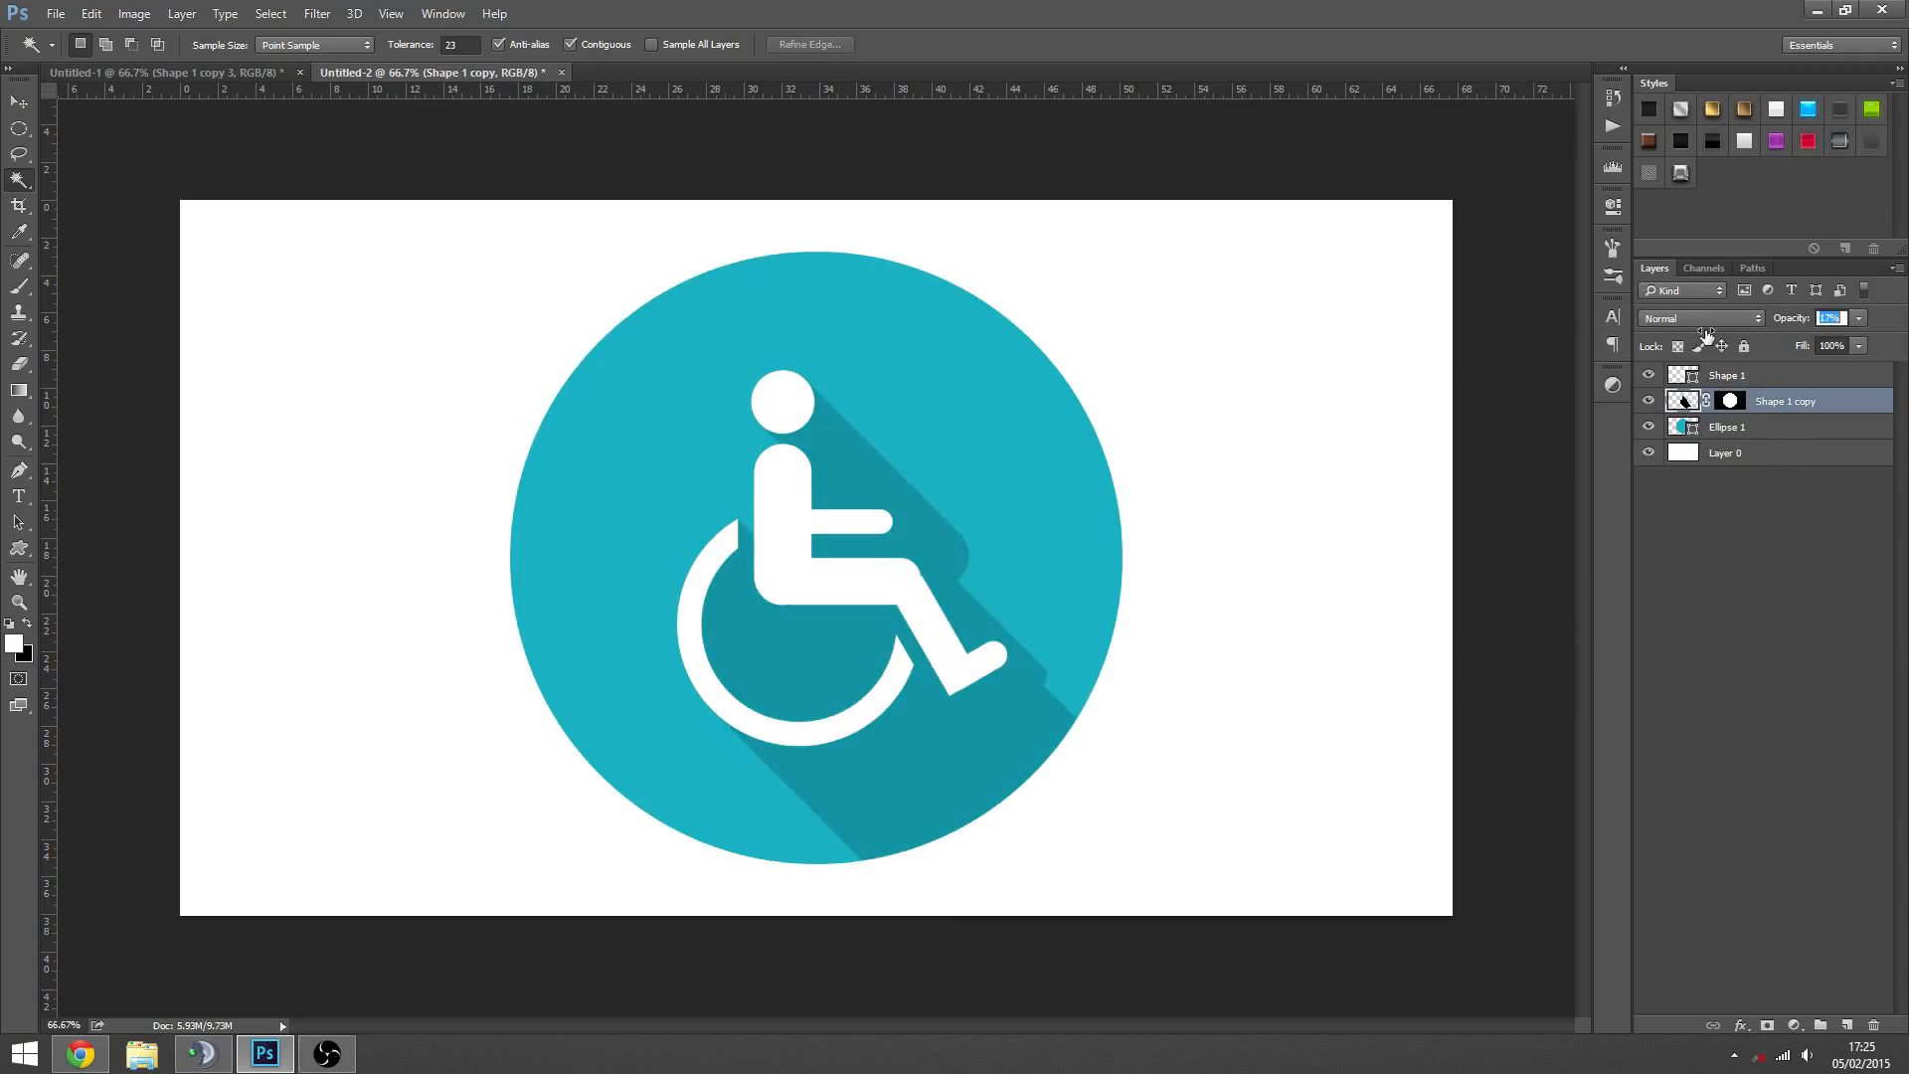
pyautogui.doubleClick(1827, 318)
pyautogui.write('20')
pyautogui.click(1792, 741)
# - Make the Shape 1 copy layer's mask active and choose the Gradient tool with the black-to-white linear gradient
pyautogui.press('z')
pyautogui.keyDown('alt'); pyautogui.click(951, 652); pyautogui.keyUp('alt')
pyautogui.click(892, 660)
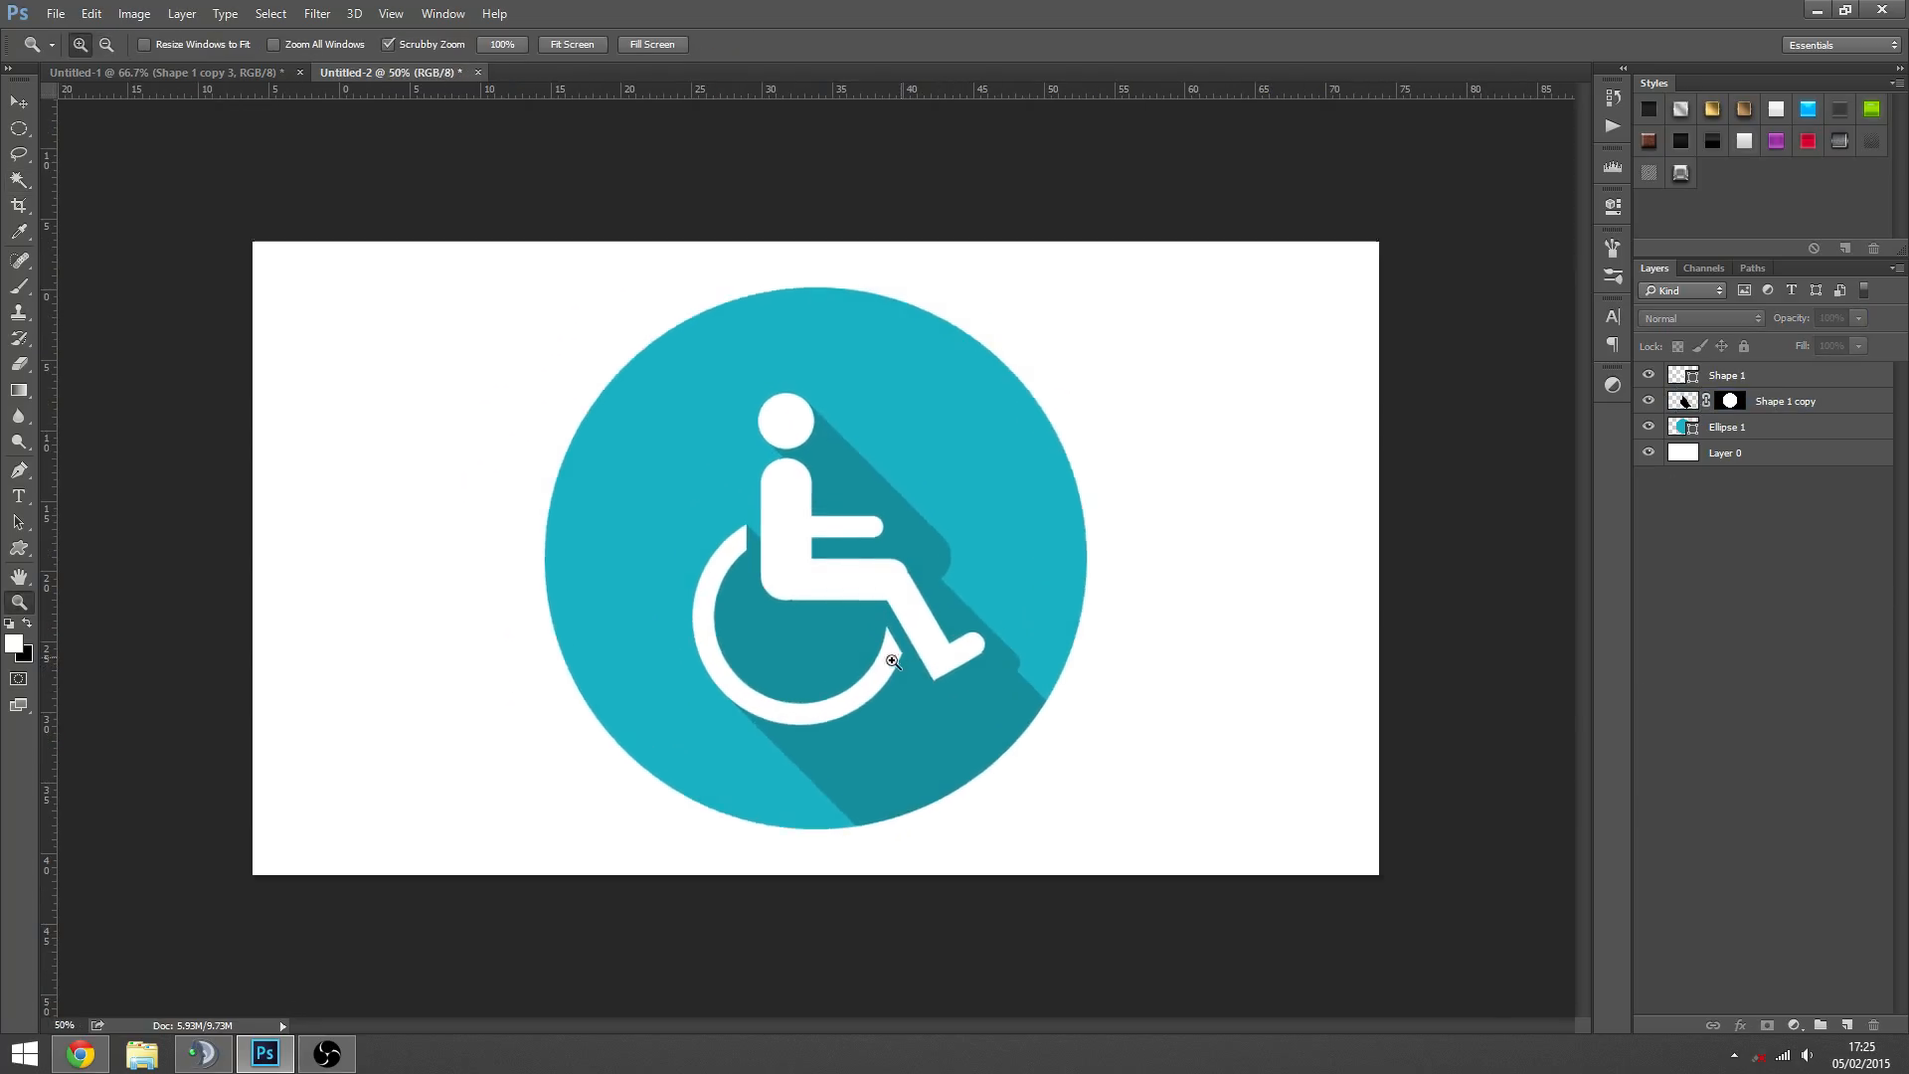
pyautogui.keyDown('alt'); pyautogui.click(831, 415); pyautogui.keyUp('alt')
pyautogui.click(1731, 401)
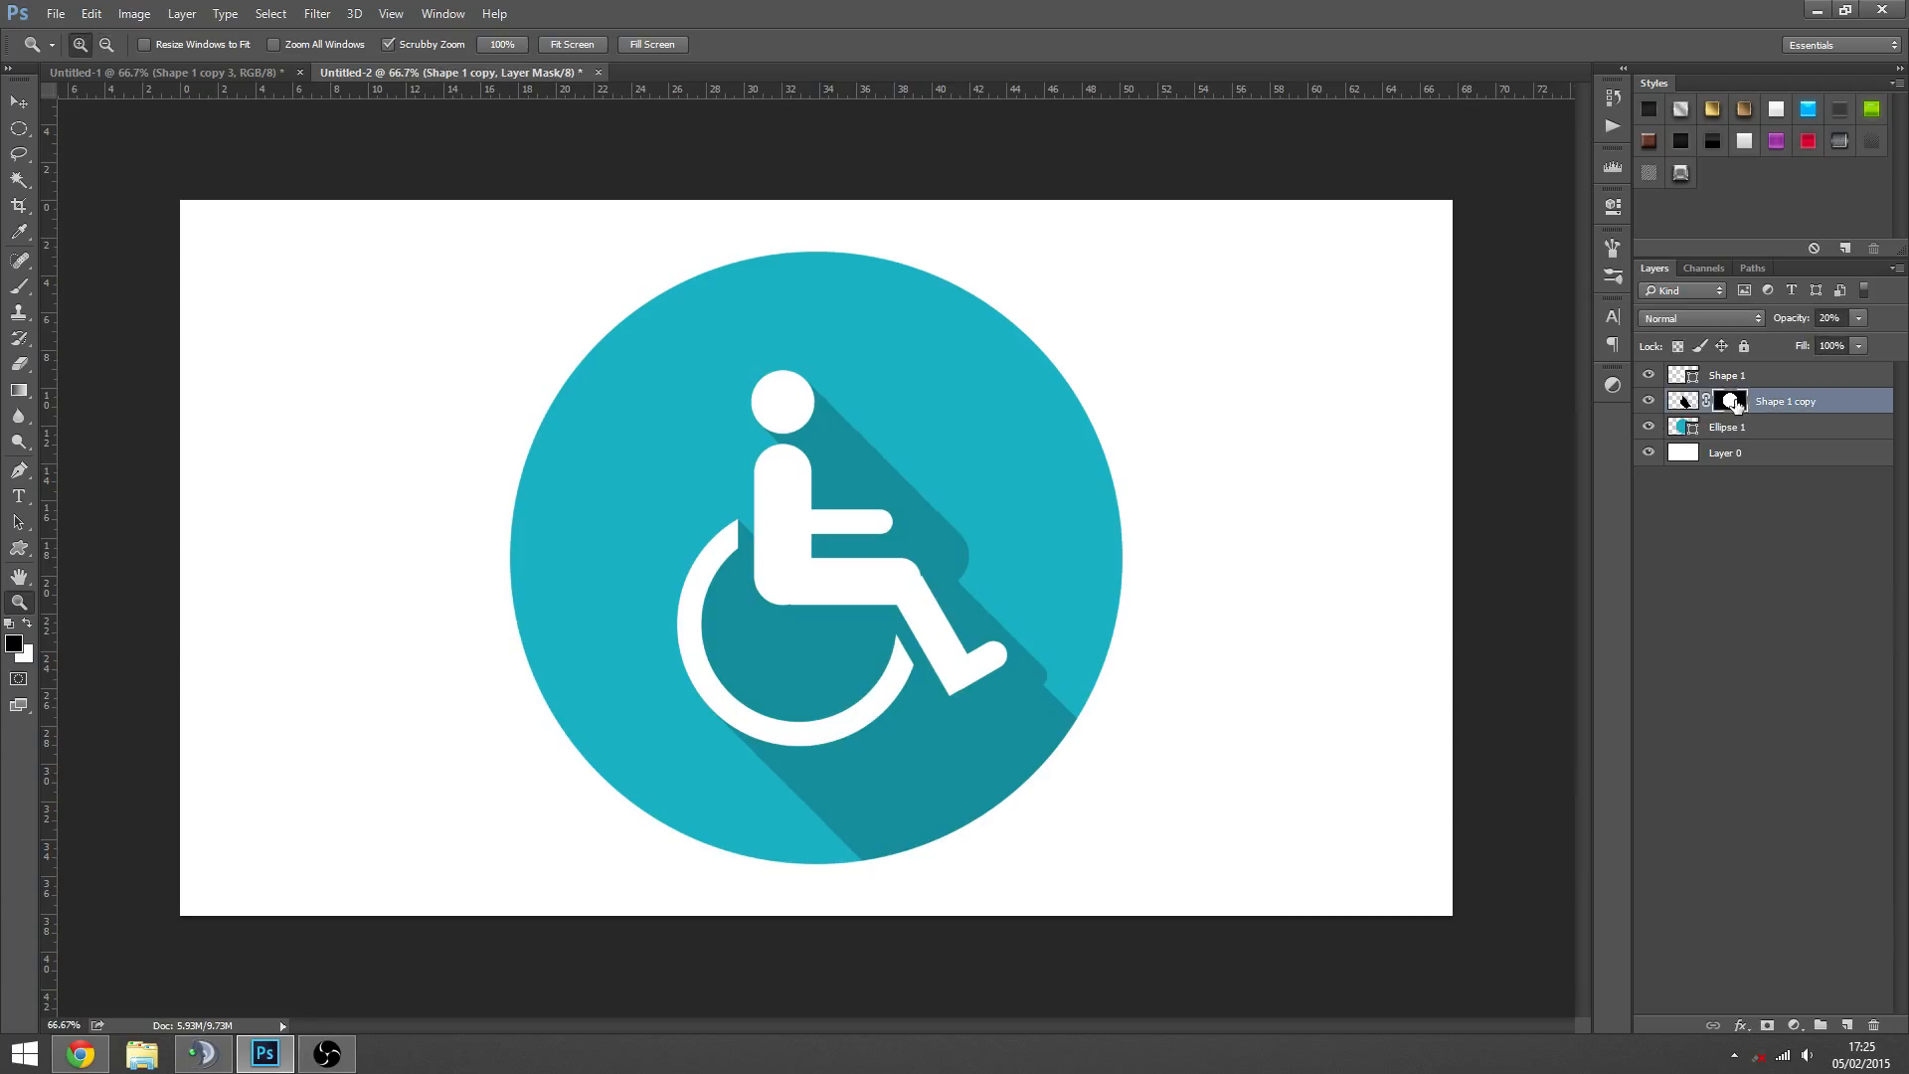
pyautogui.click(19, 390)
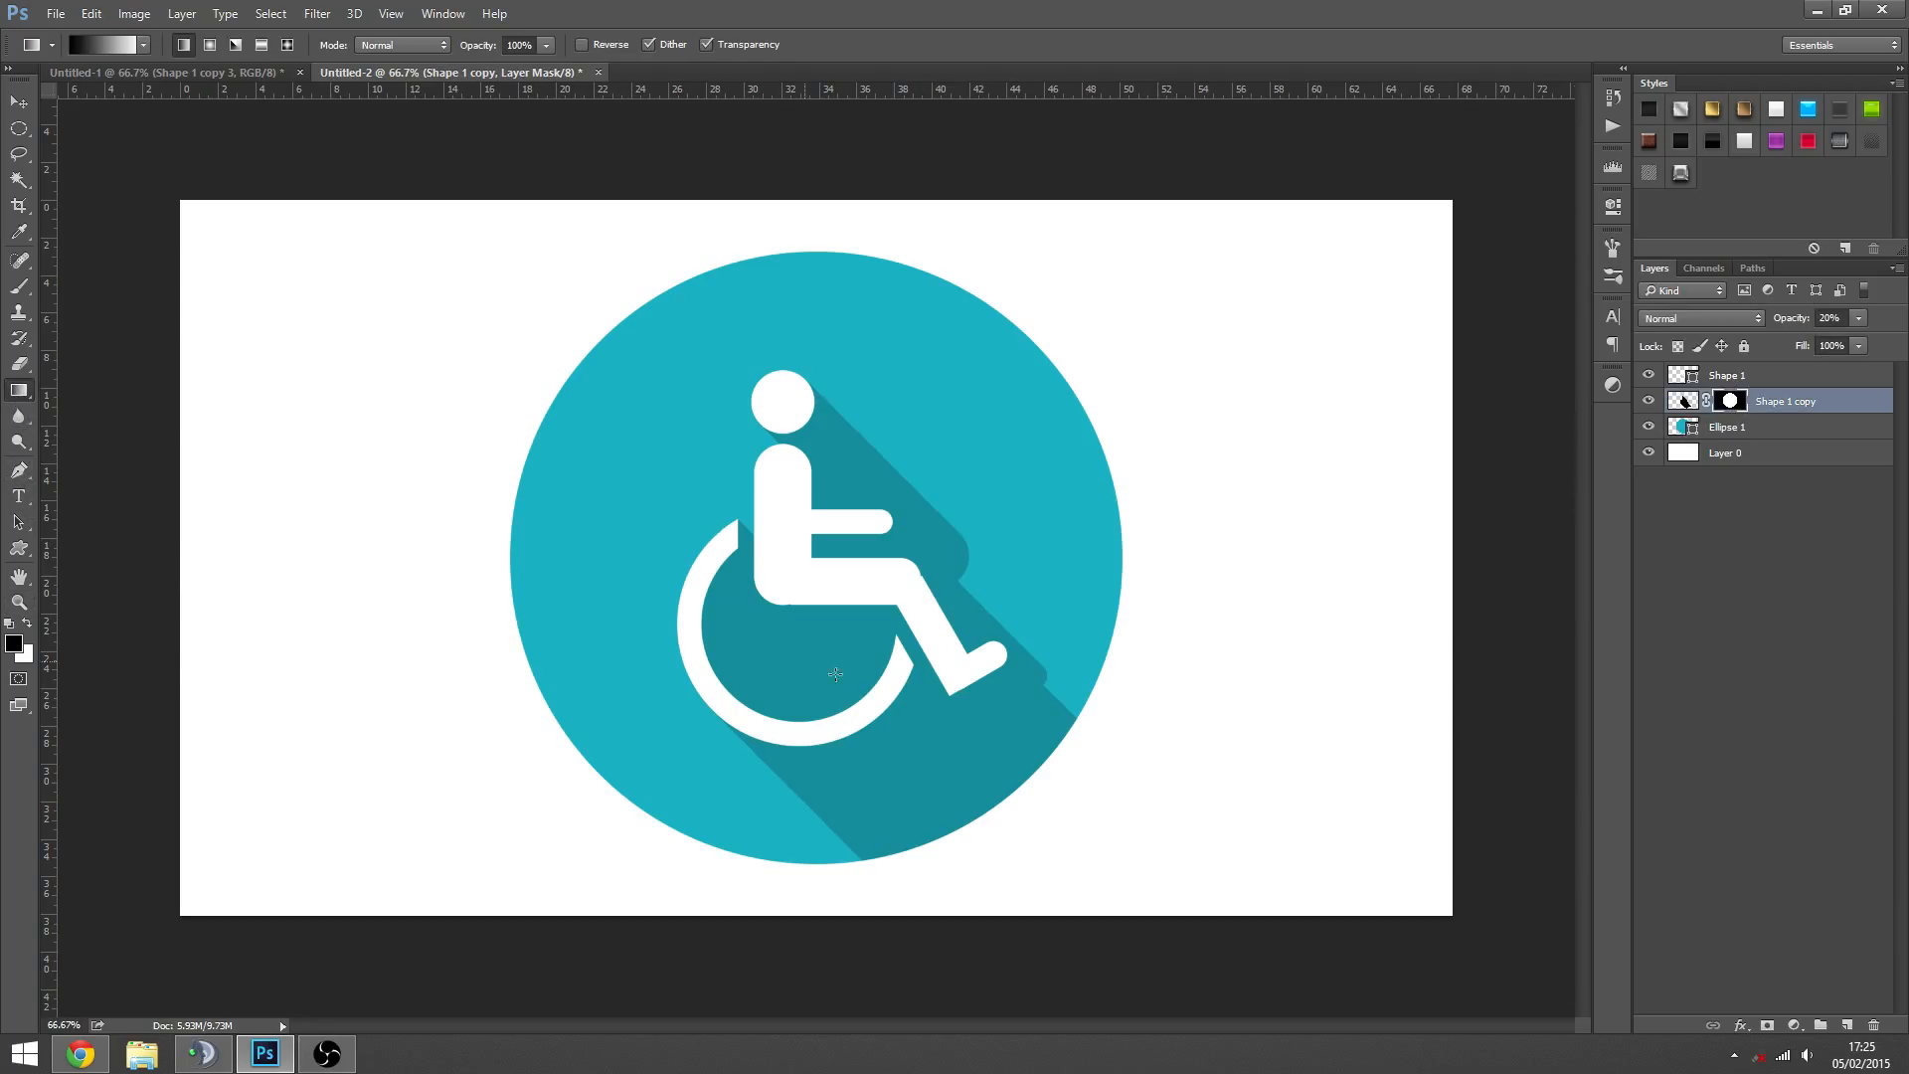
# - Try fading the shadow with several diagonal gradients of different lengths on the layer mask, undoing each one
pyautogui.moveTo(836, 674); pyautogui.dragTo(749, 568)
pyautogui.hotkey('ctrl', 'z')
pyautogui.hotkey('ctrl', 'z')
pyautogui.hotkey('ctrl', 'z')
pyautogui.moveTo(1019, 747)
pyautogui.mouseDown()
pyautogui.moveTo(786, 513)
pyautogui.moveTo(839, 605)
pyautogui.moveTo(755, 533)
pyautogui.mouseUp()
pyautogui.hotkey('ctrl', 'z')
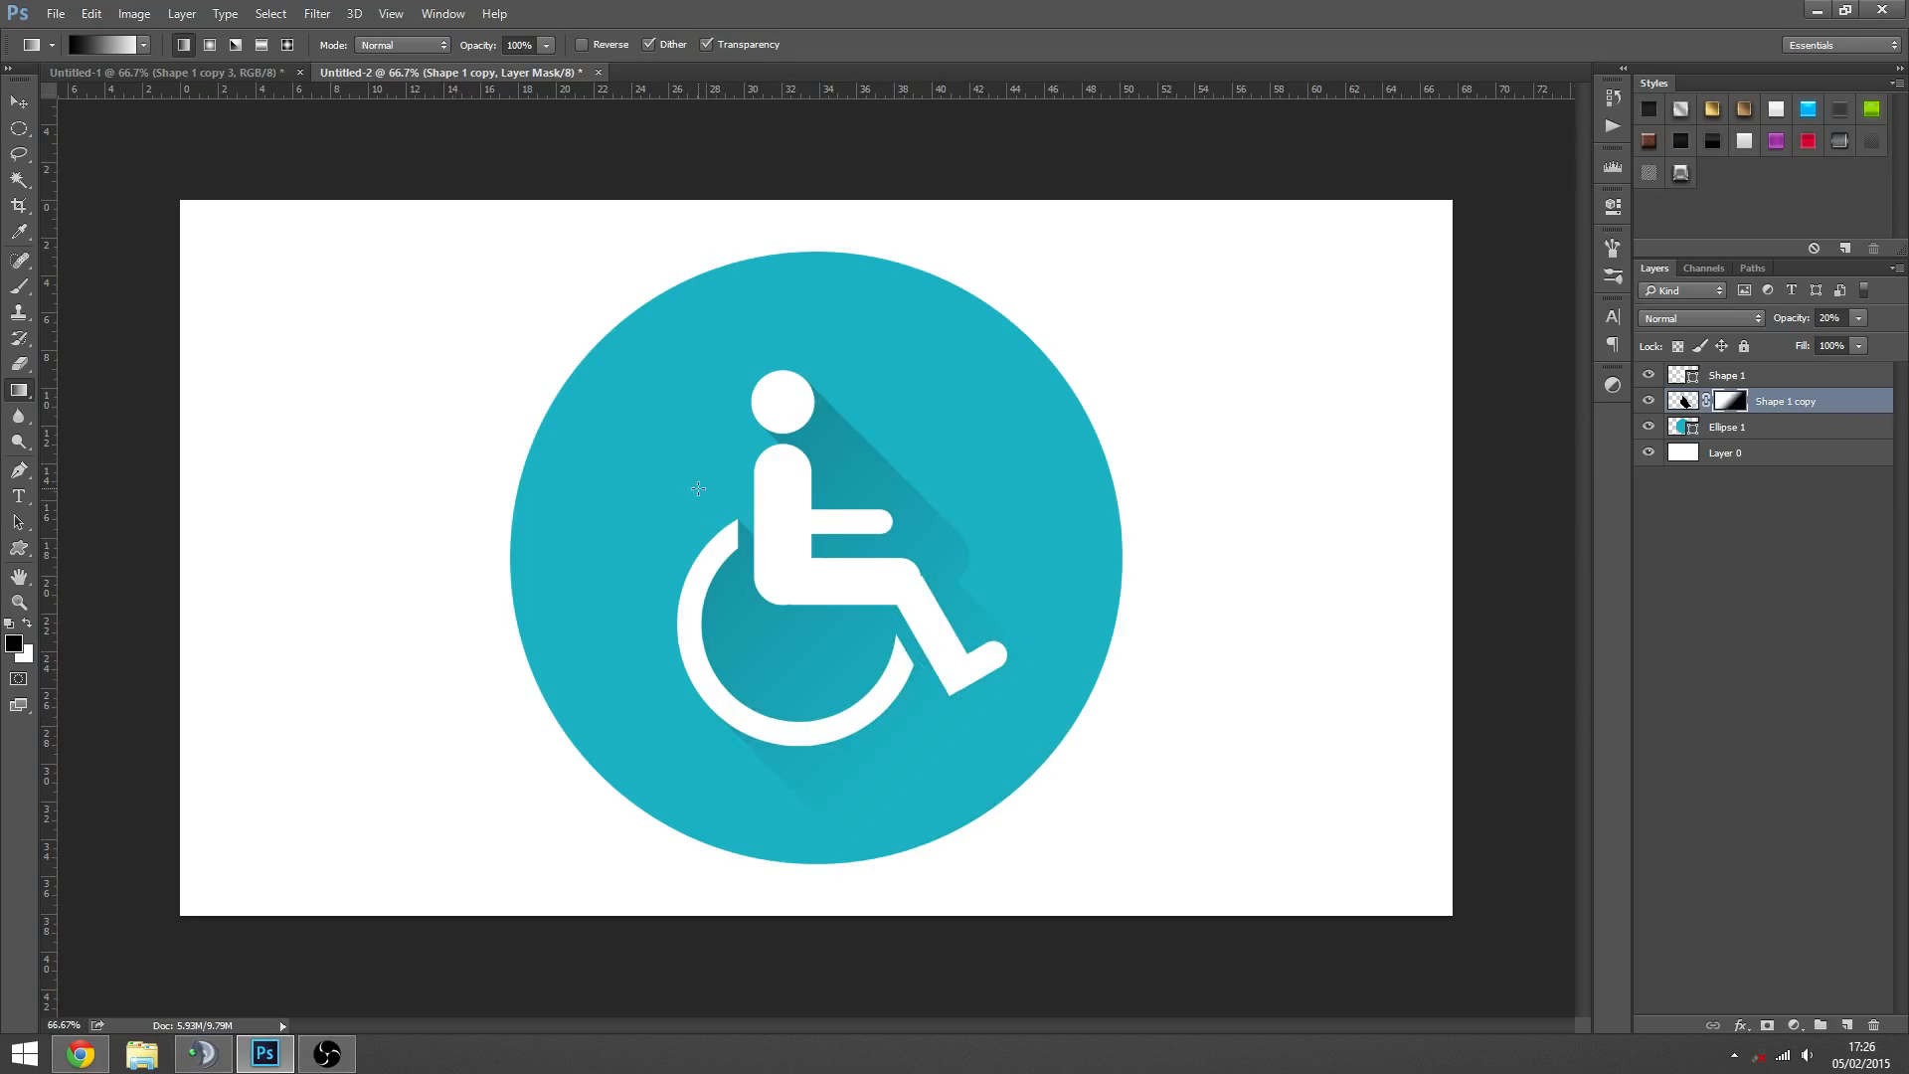
pyautogui.hotkey('ctrl', 'z')
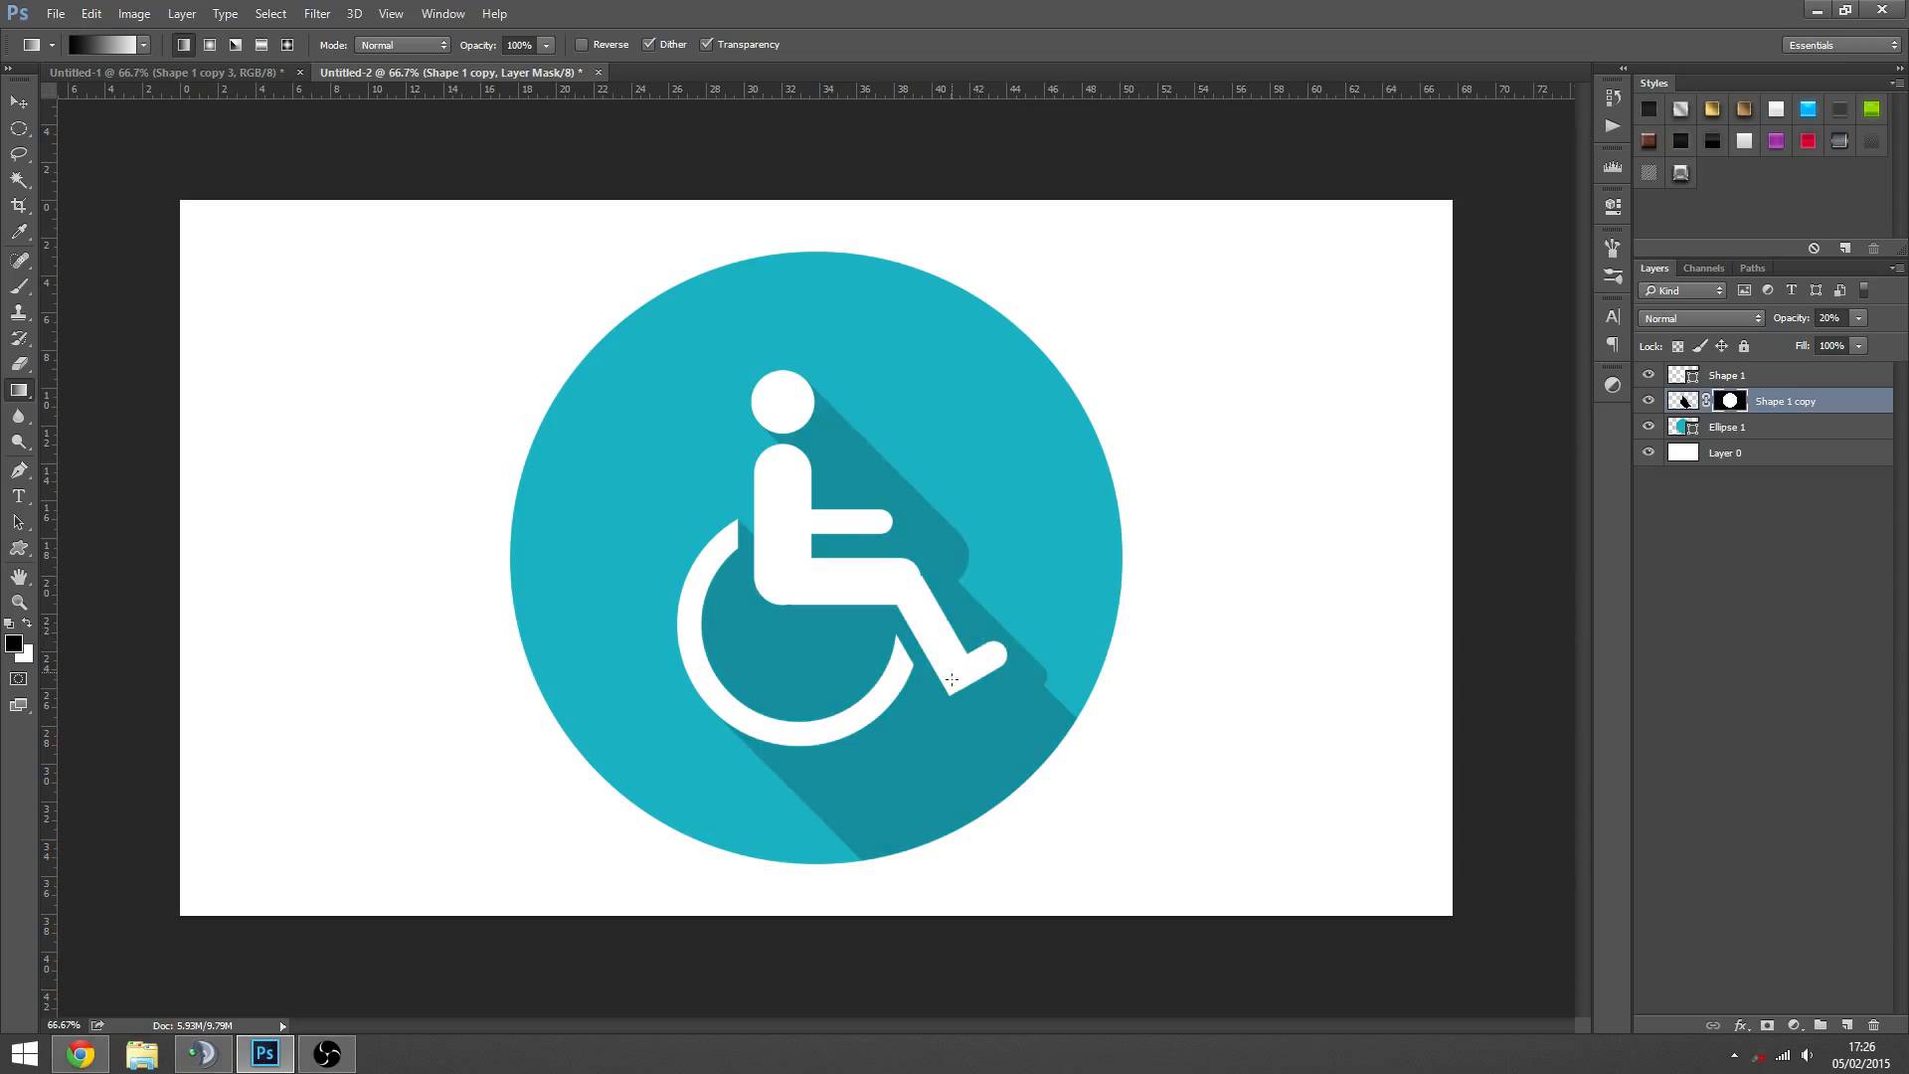
pyautogui.moveTo(1035, 768); pyautogui.dragTo(838, 611)
pyautogui.hotkey('ctrl', 'z')
pyautogui.moveTo(1014, 774); pyautogui.dragTo(744, 539)
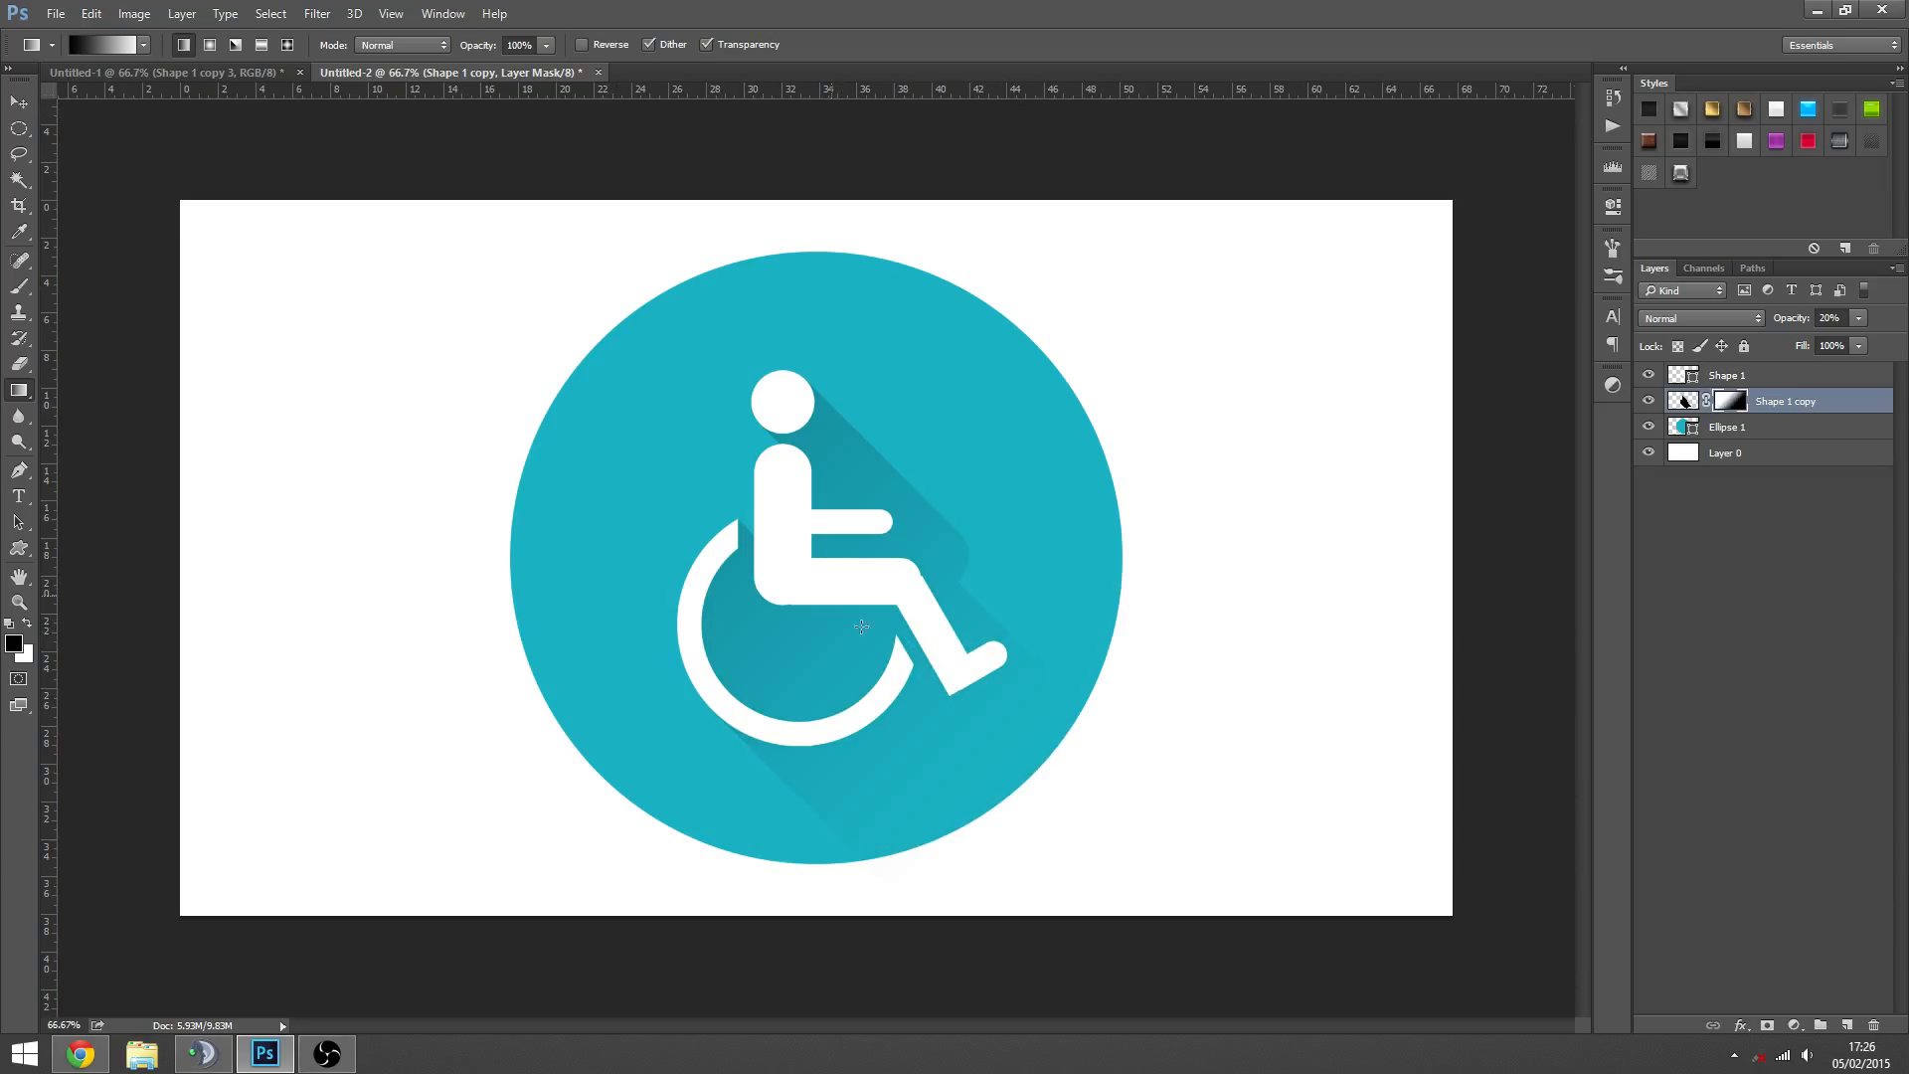
pyautogui.hotkey('ctrl', 'z')
# - Fade the shadow with a diagonal gradient on its mask from the circle's lower-right area to the wheel's upper-left rim
pyautogui.moveTo(994, 774); pyautogui.dragTo(713, 554)
pyautogui.click(19, 102)
# - Examine the wheelchair icon and its faded long shadow at several magnifications
pyautogui.press('z')
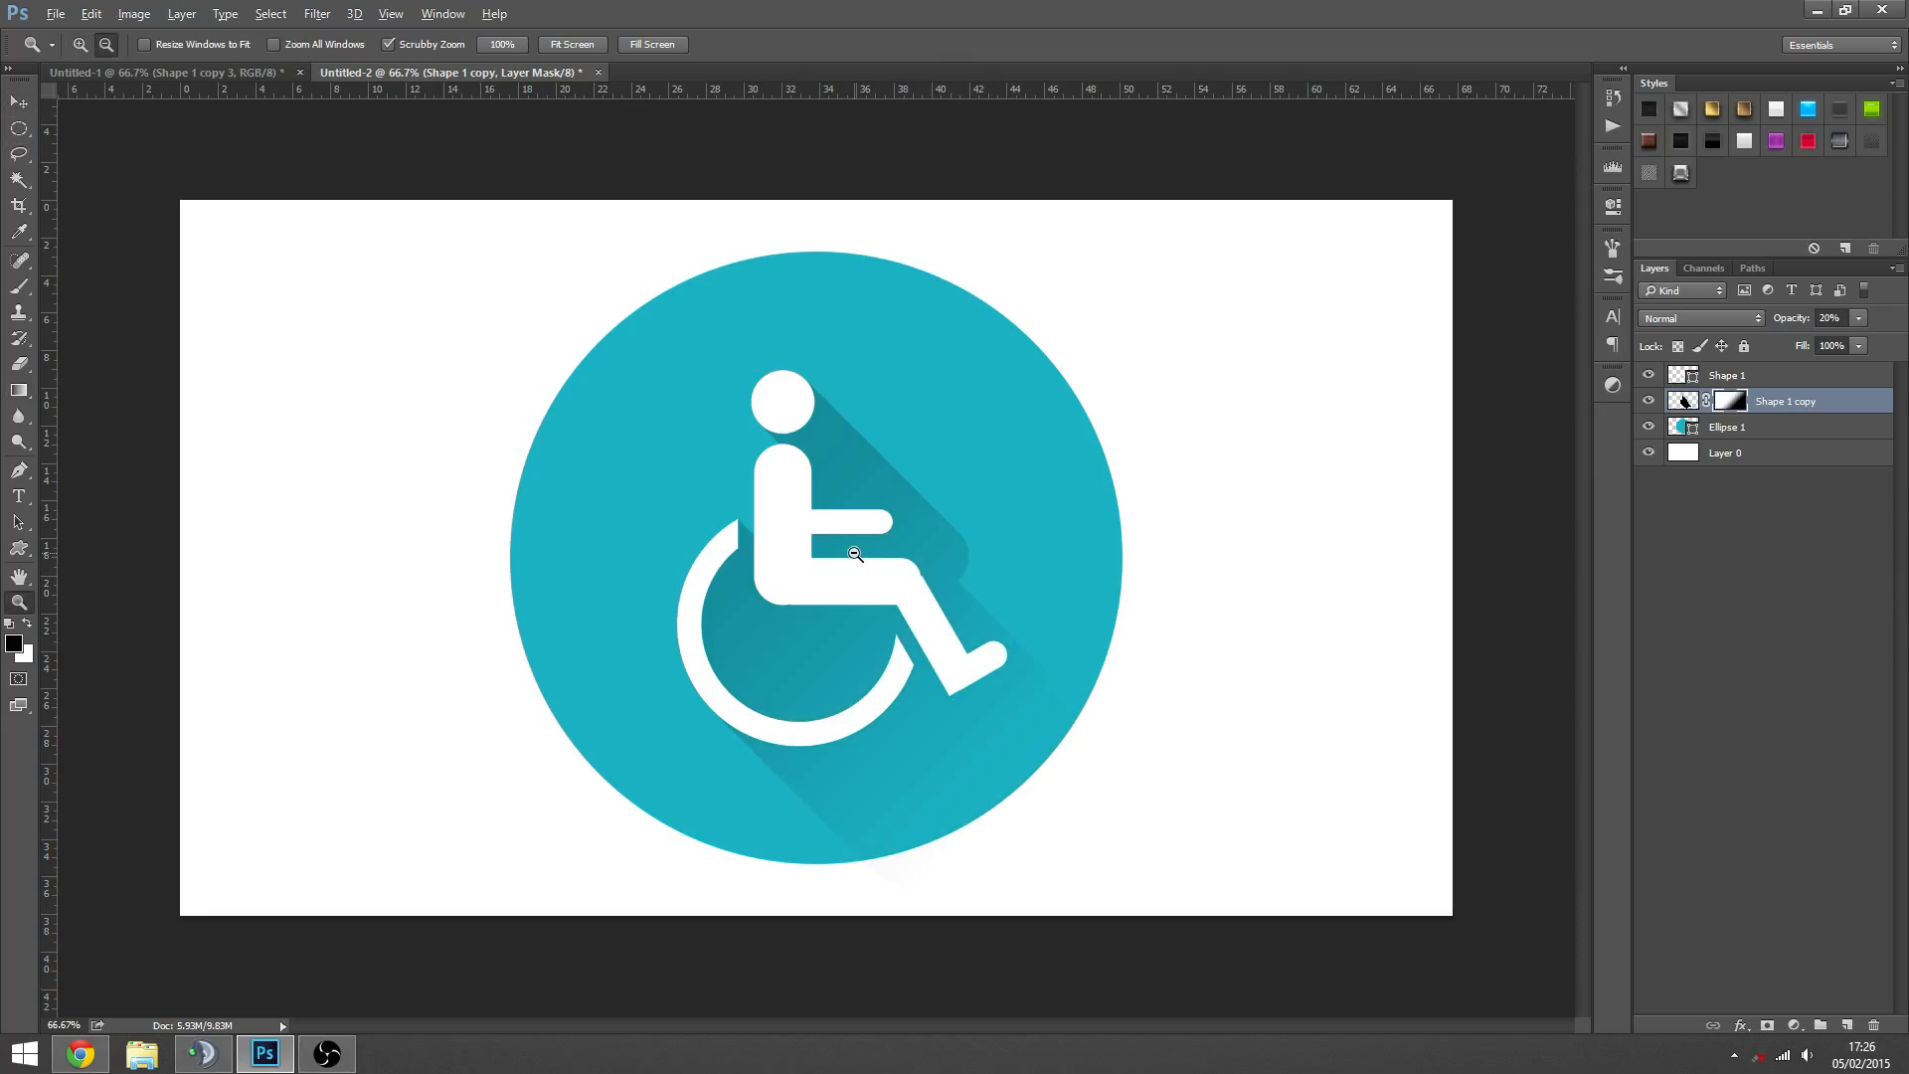
pyautogui.click(875, 714)
pyautogui.click(813, 617)
pyautogui.click(731, 579)
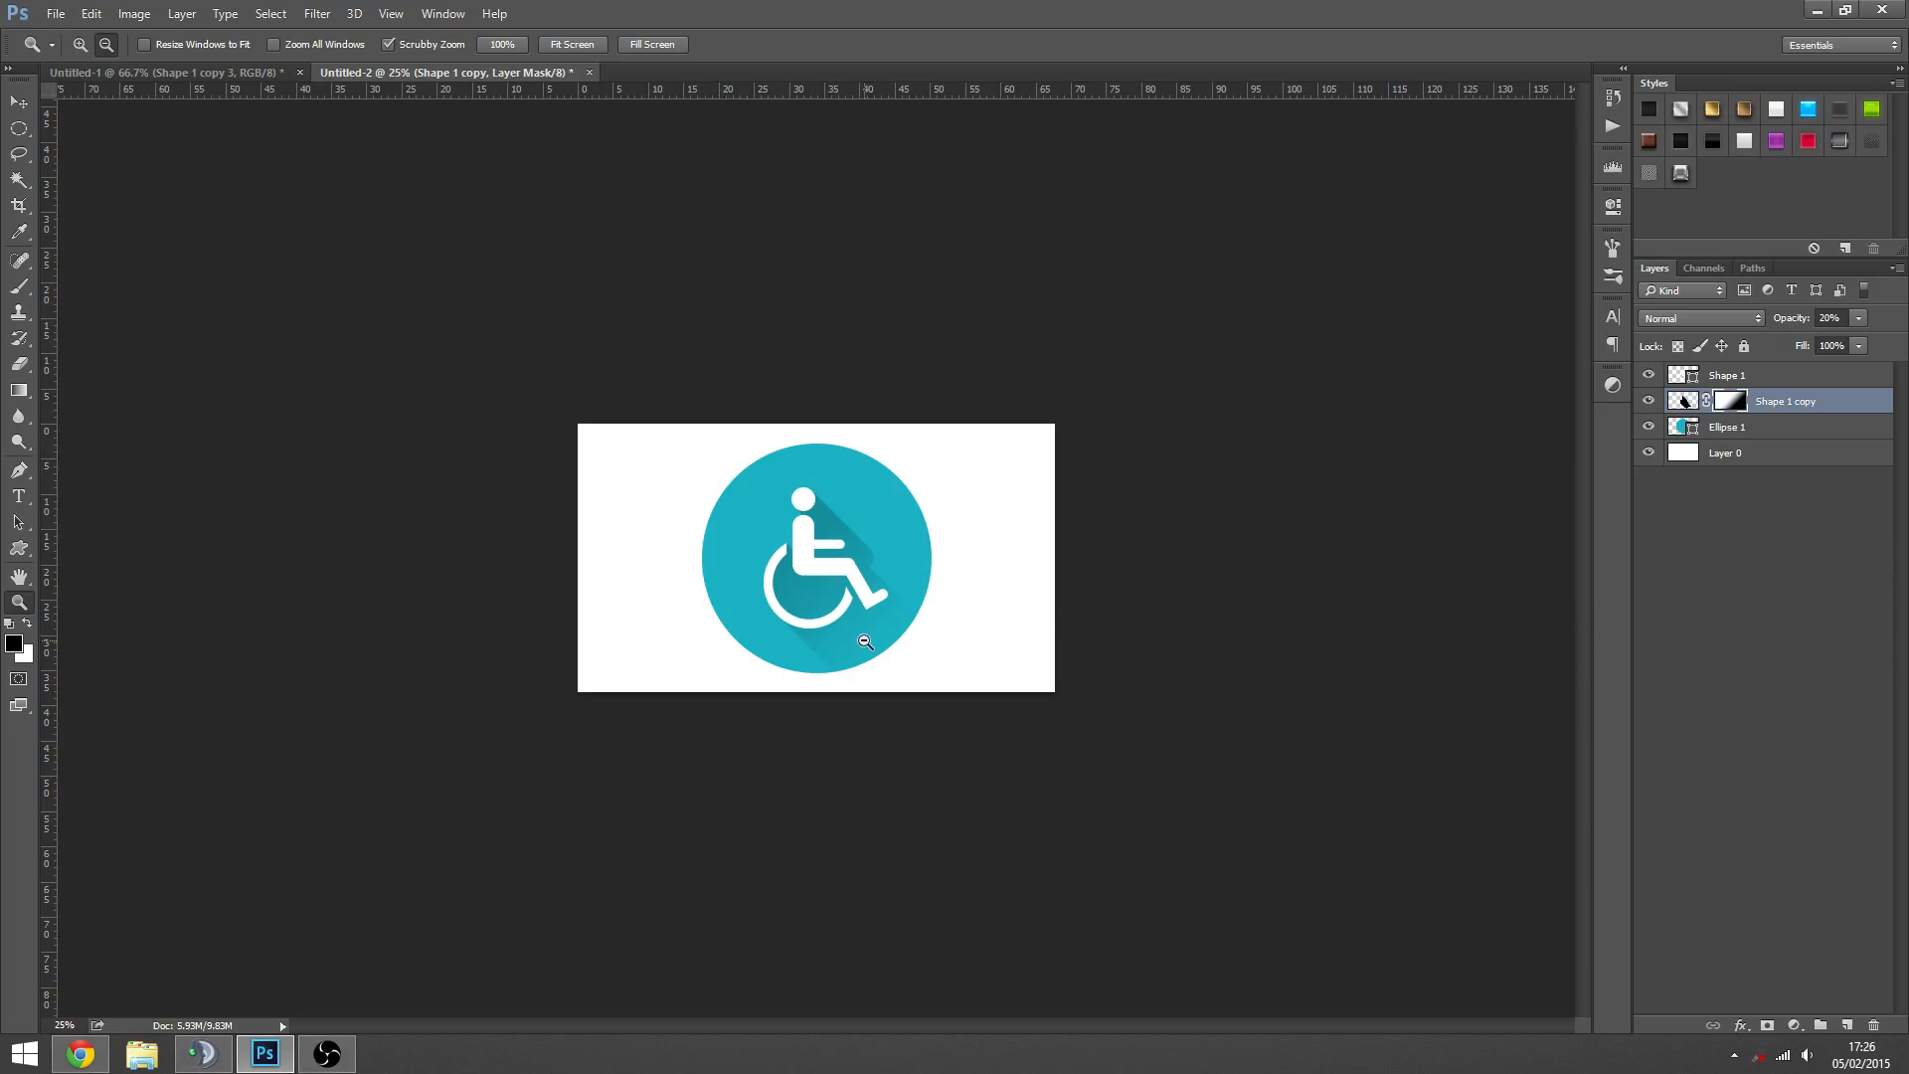
pyautogui.click(865, 641)
pyautogui.click(747, 553)
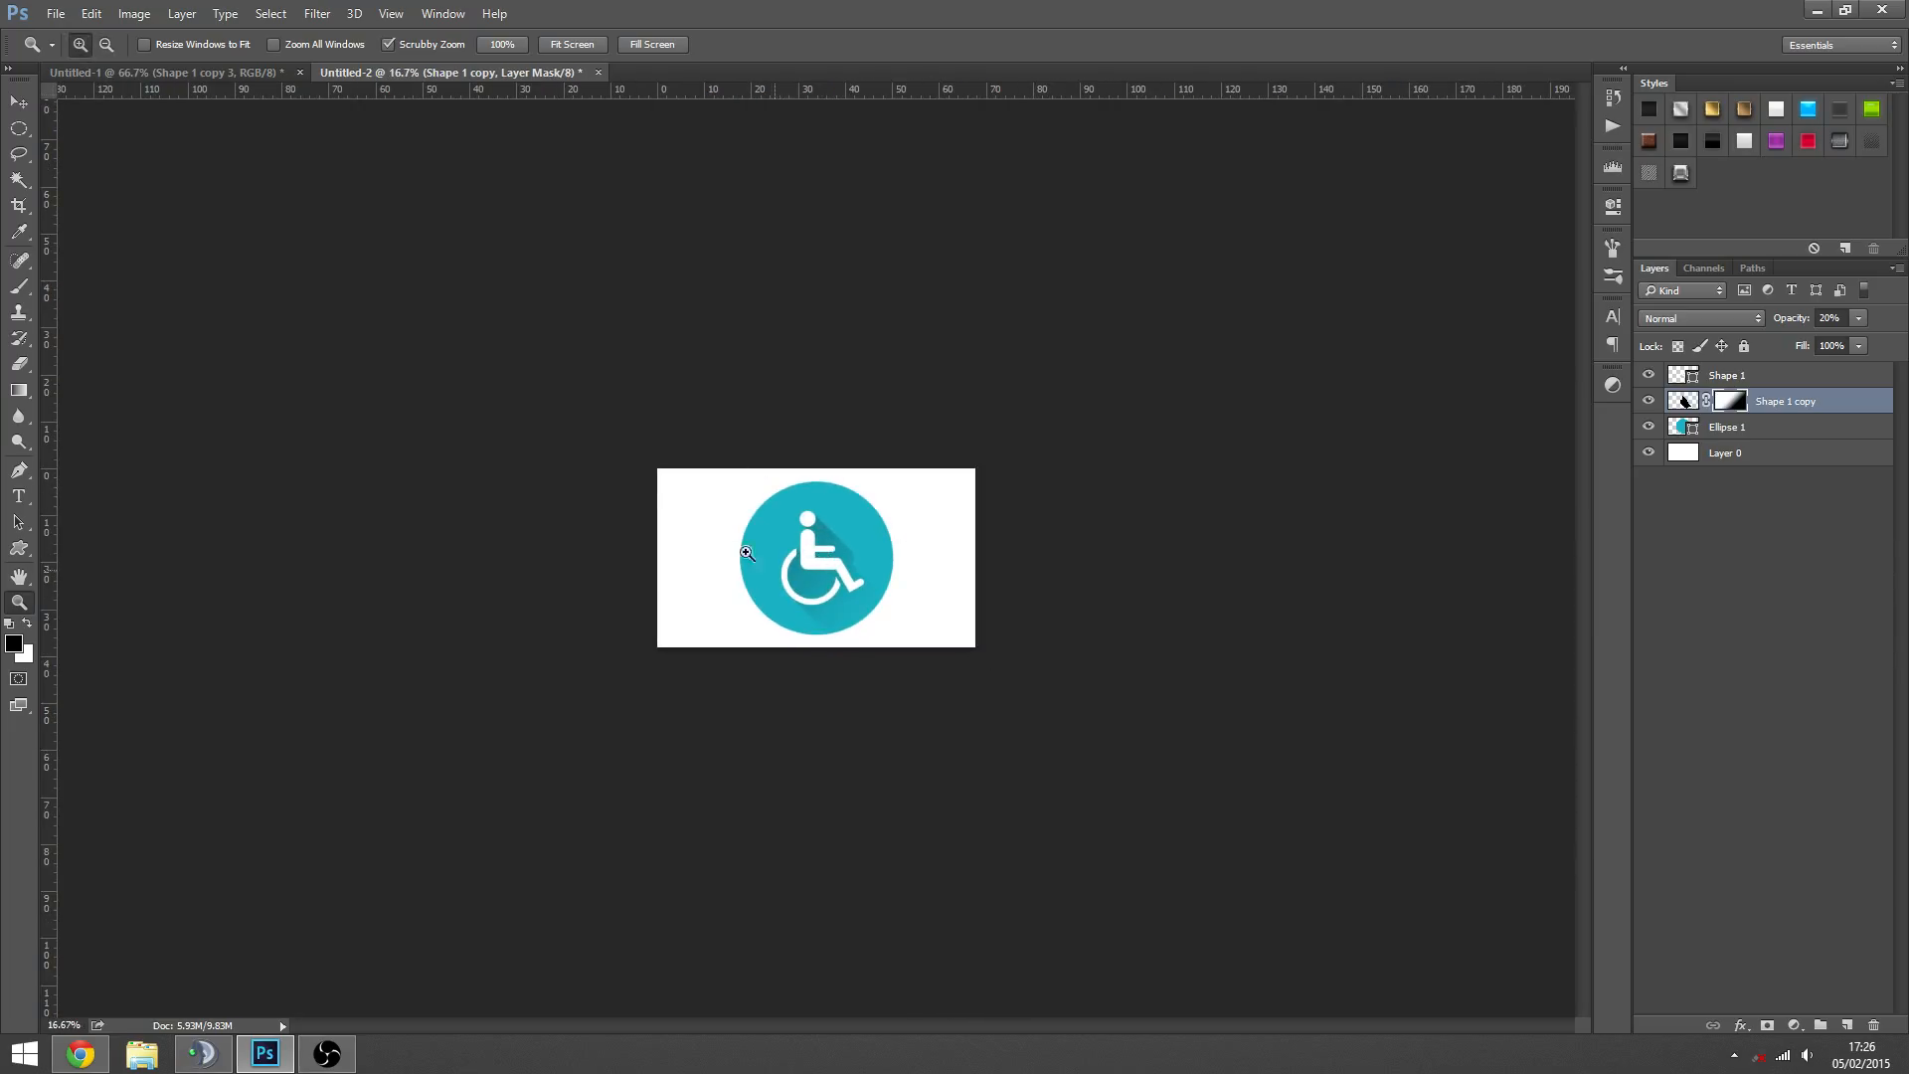
pyautogui.click(782, 581)
pyautogui.keyDown('alt'); pyautogui.click(859, 687); pyautogui.keyUp('alt')
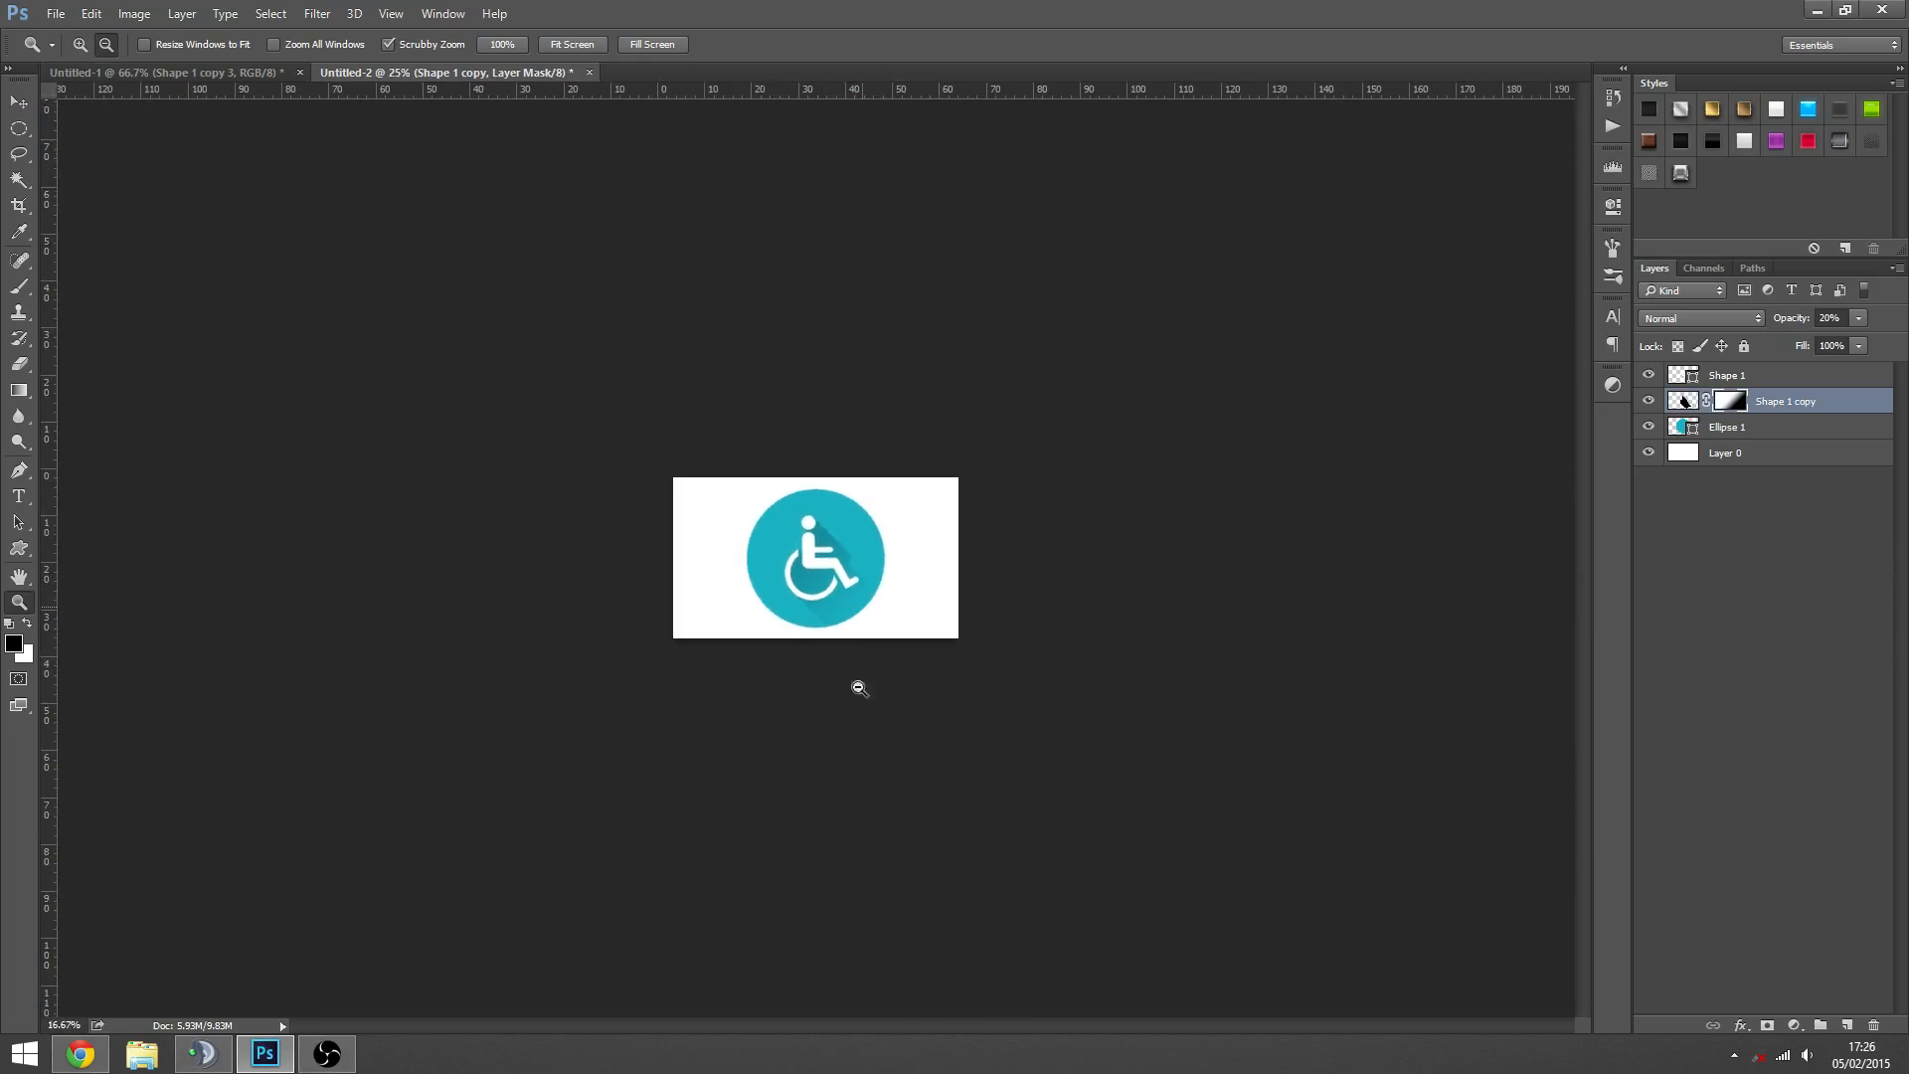
pyautogui.click(842, 594)
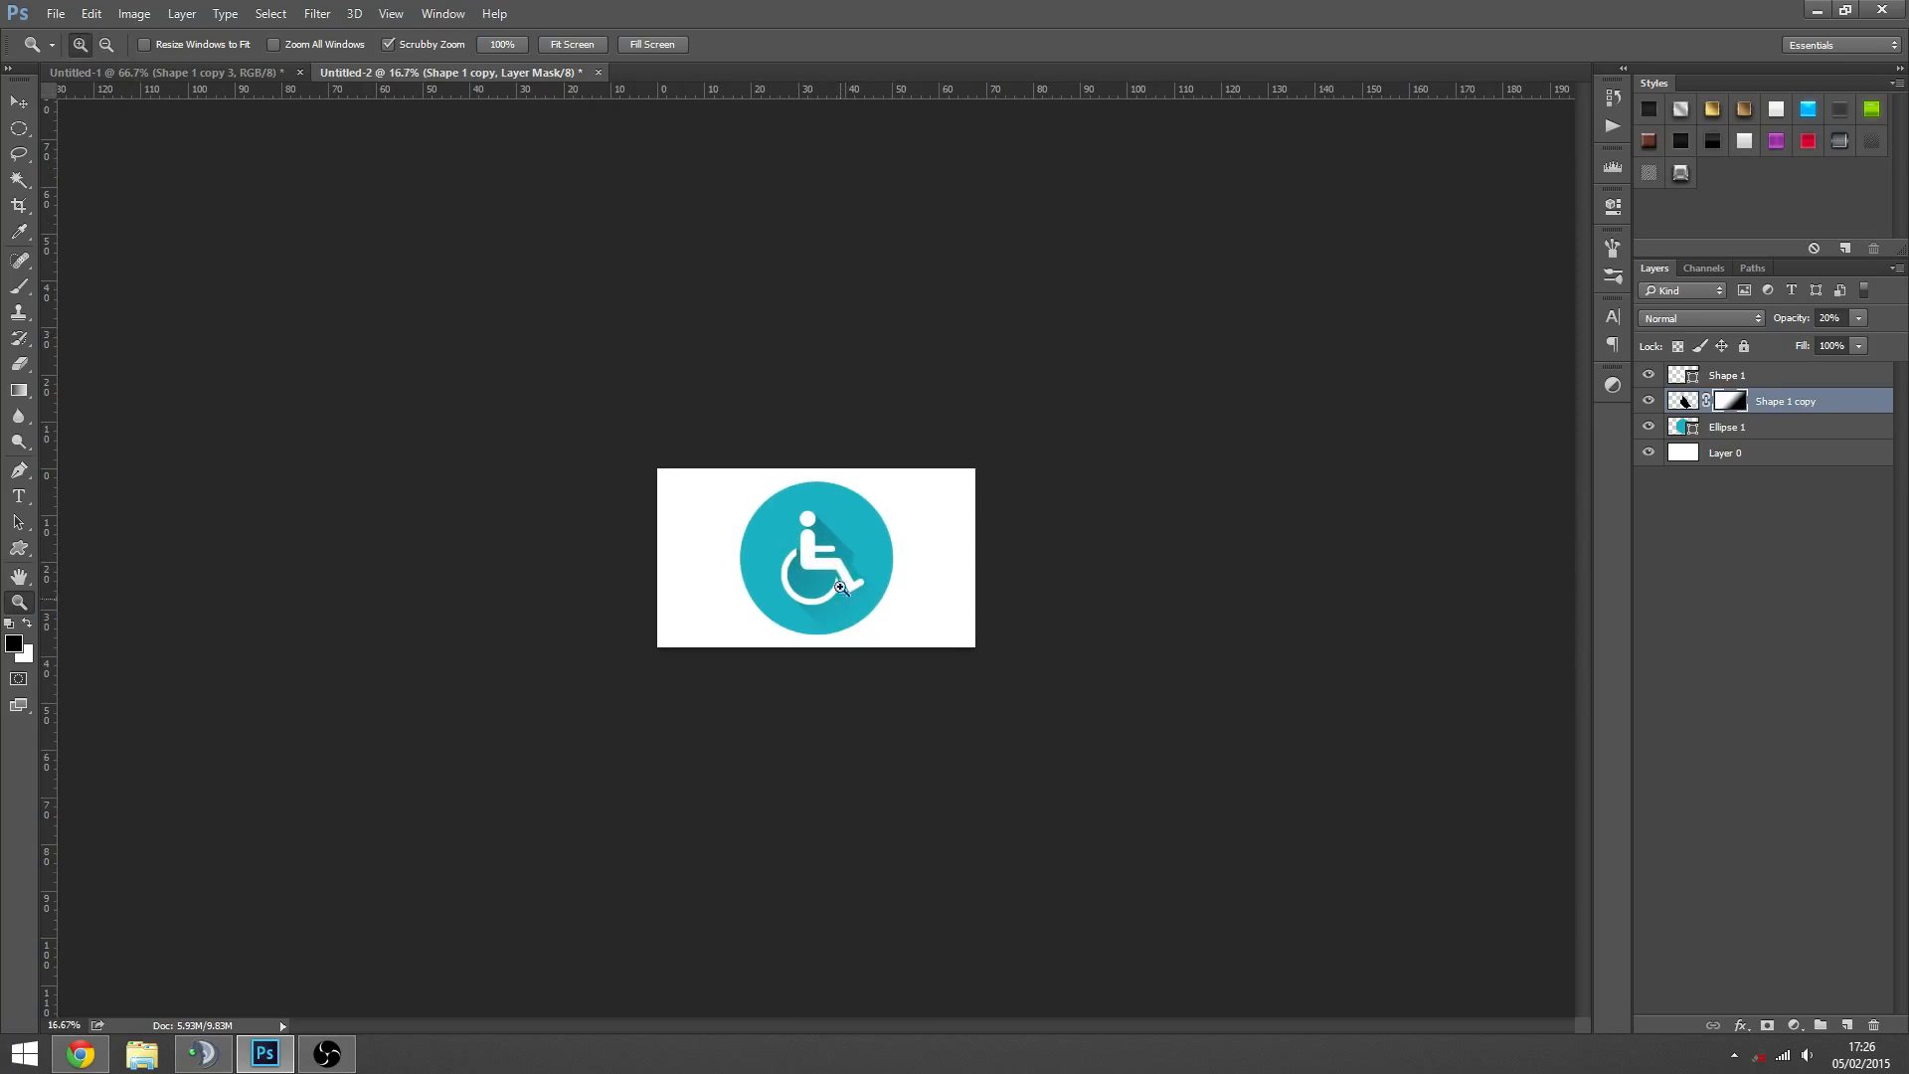
pyautogui.click(840, 588)
pyautogui.click(837, 533)
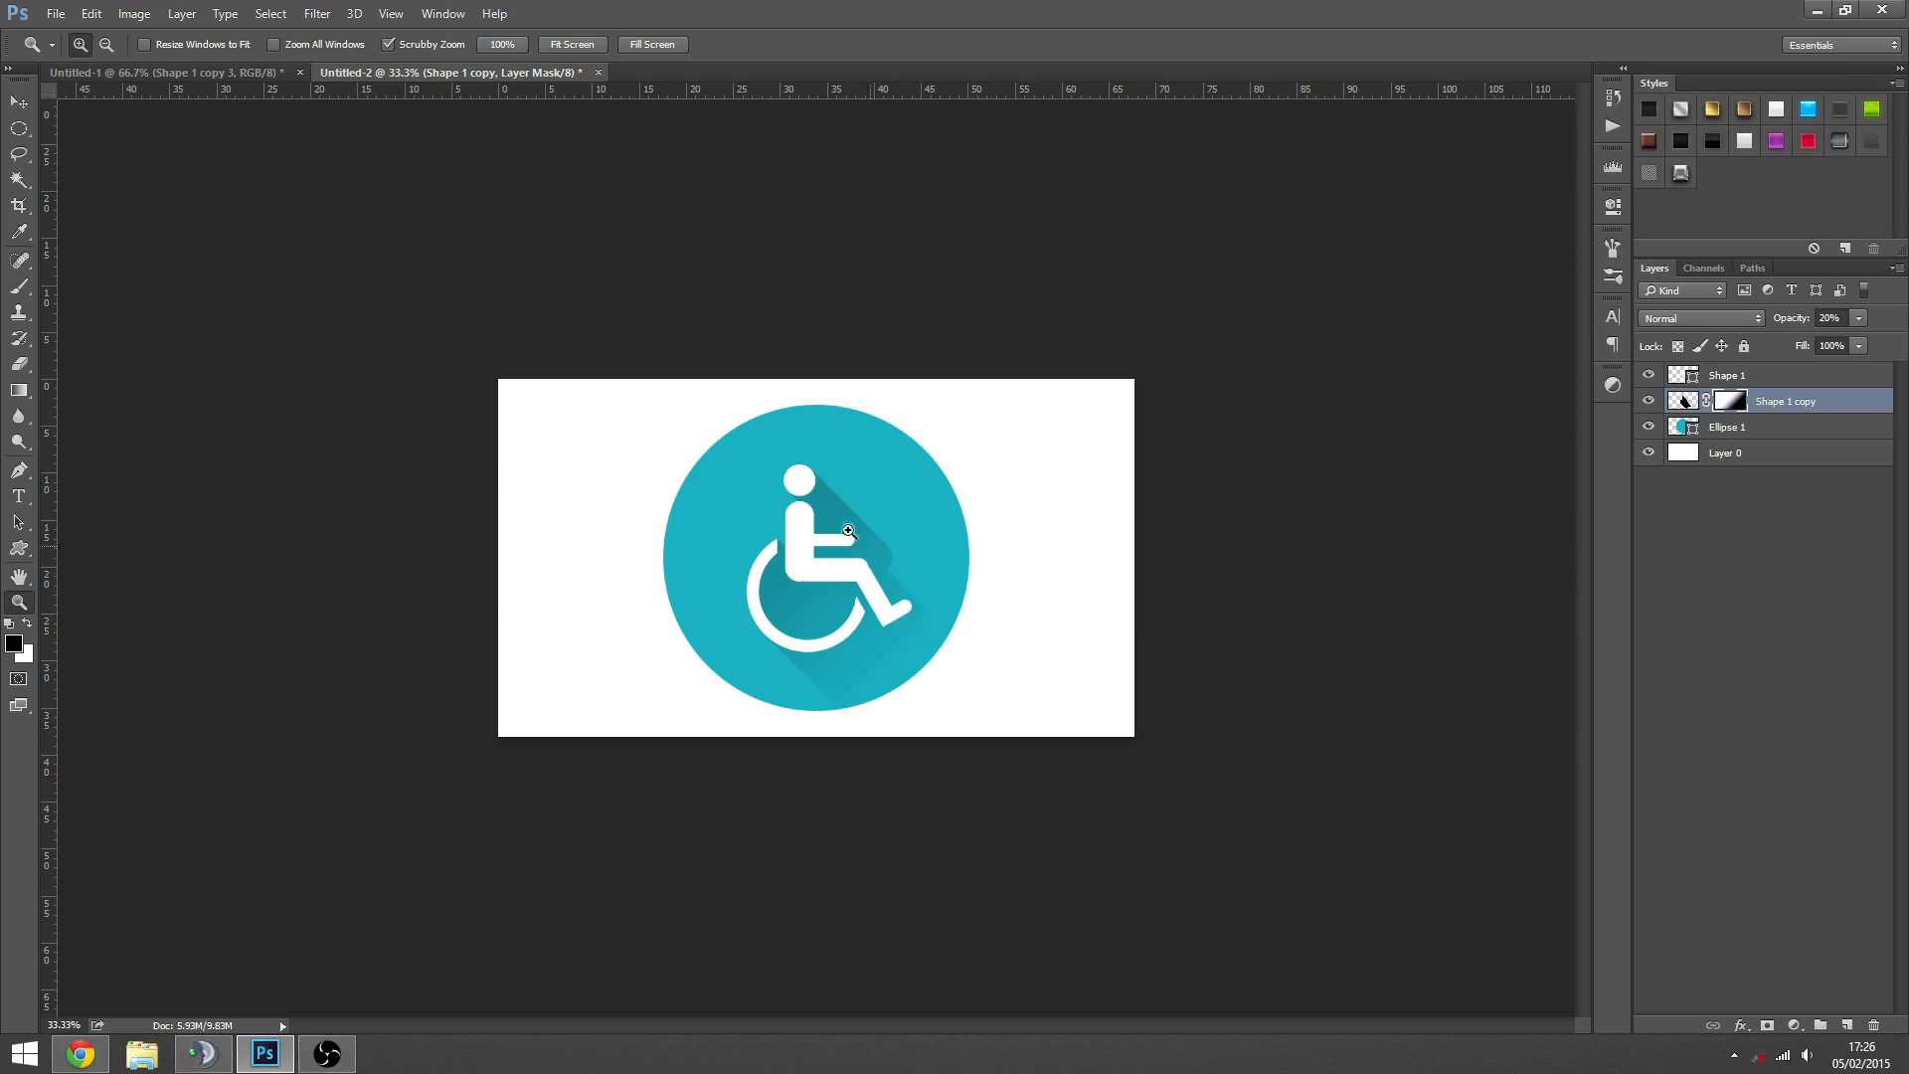
pyautogui.keyDown('alt'); pyautogui.click(907, 595); pyautogui.keyUp('alt')
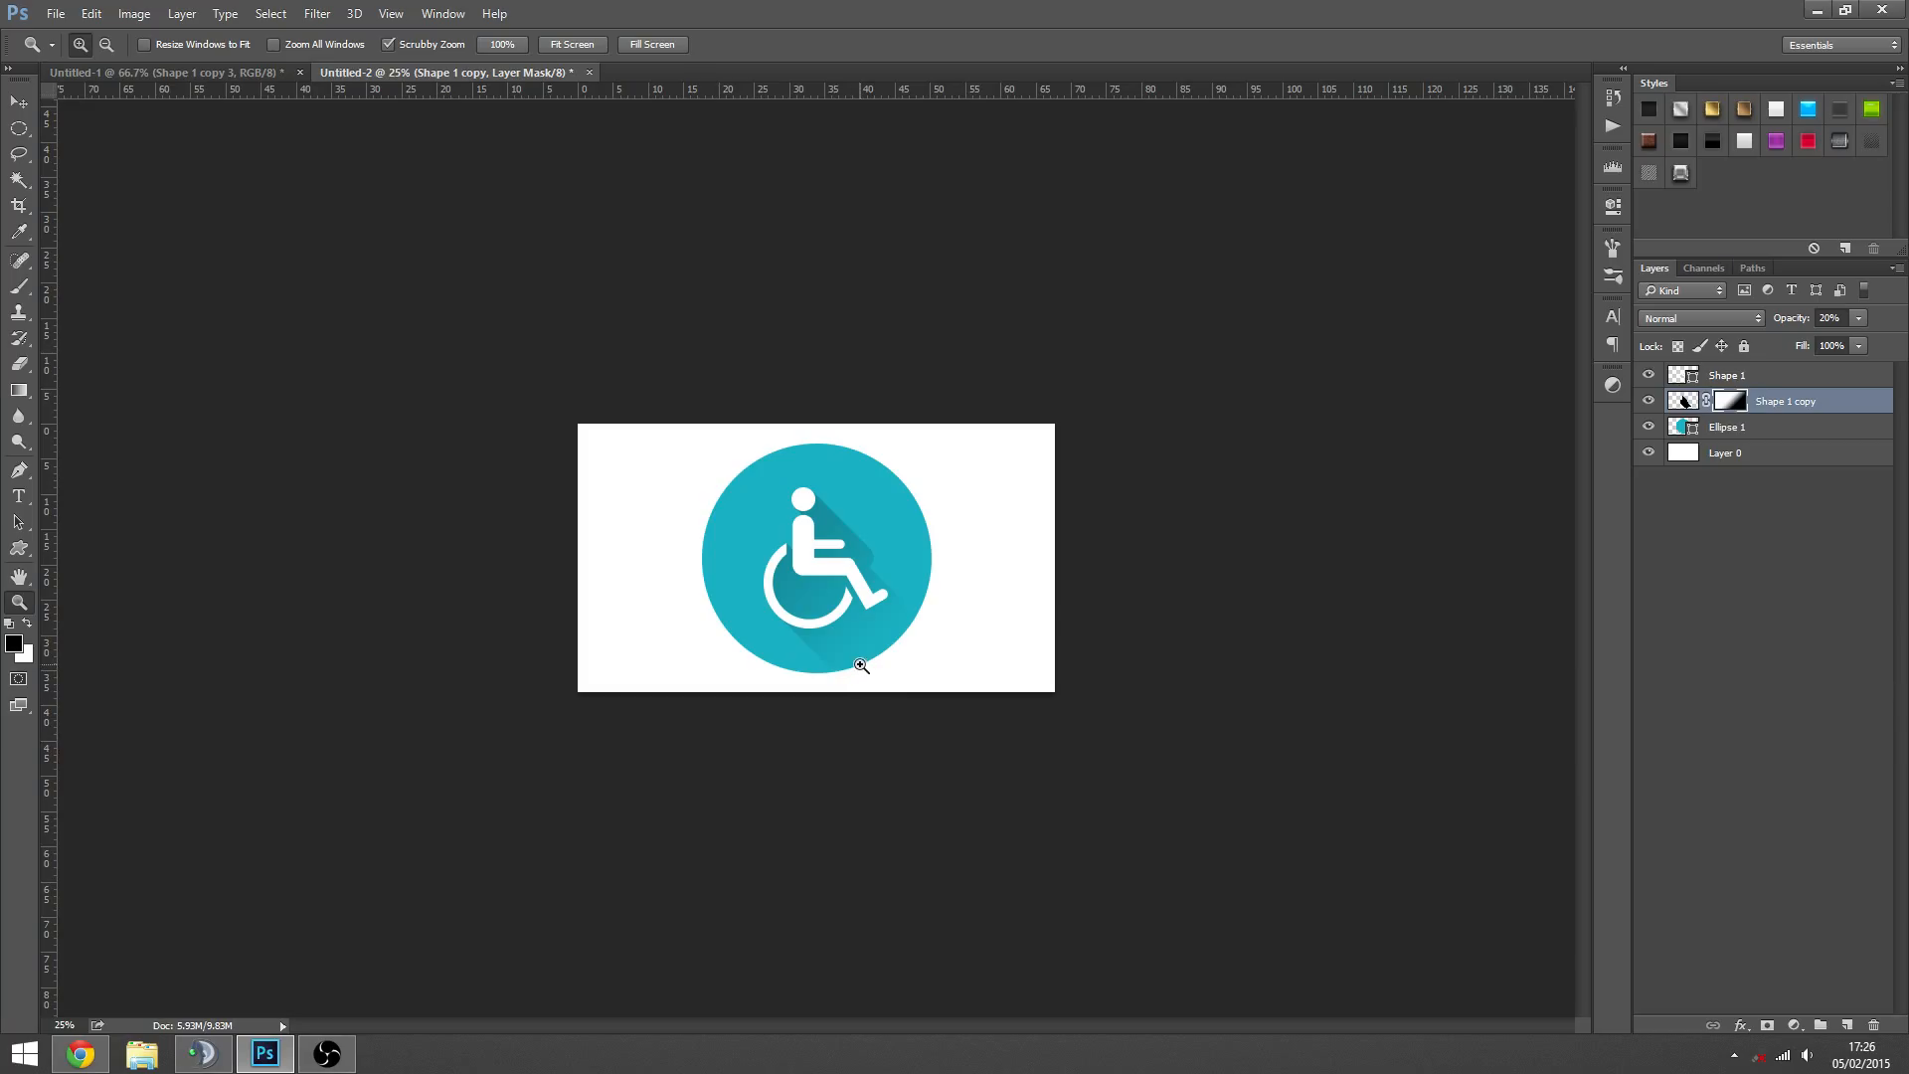
pyautogui.click(860, 572)
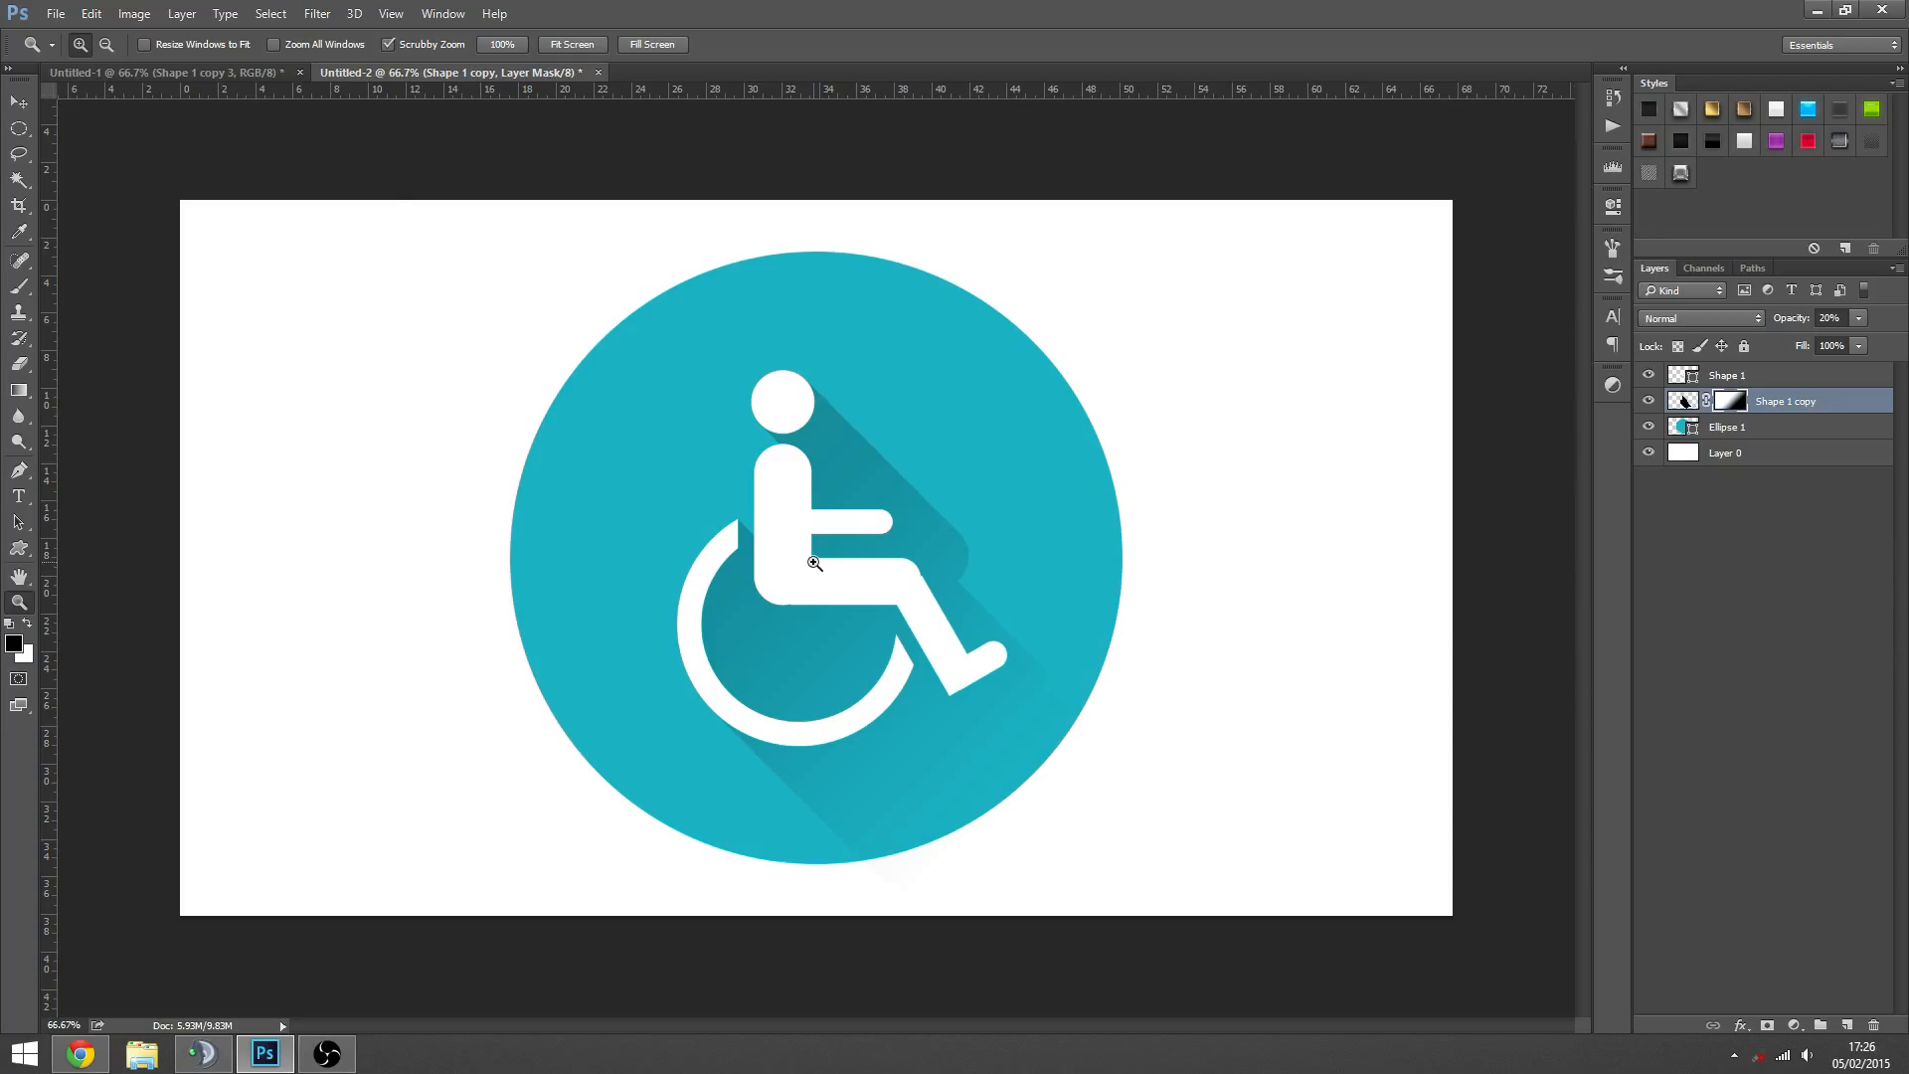
# - Compare the icon with the finished leaf icons in Untitled-1, return to Untitled-2, and deselect all layers
pyautogui.click(242, 73)
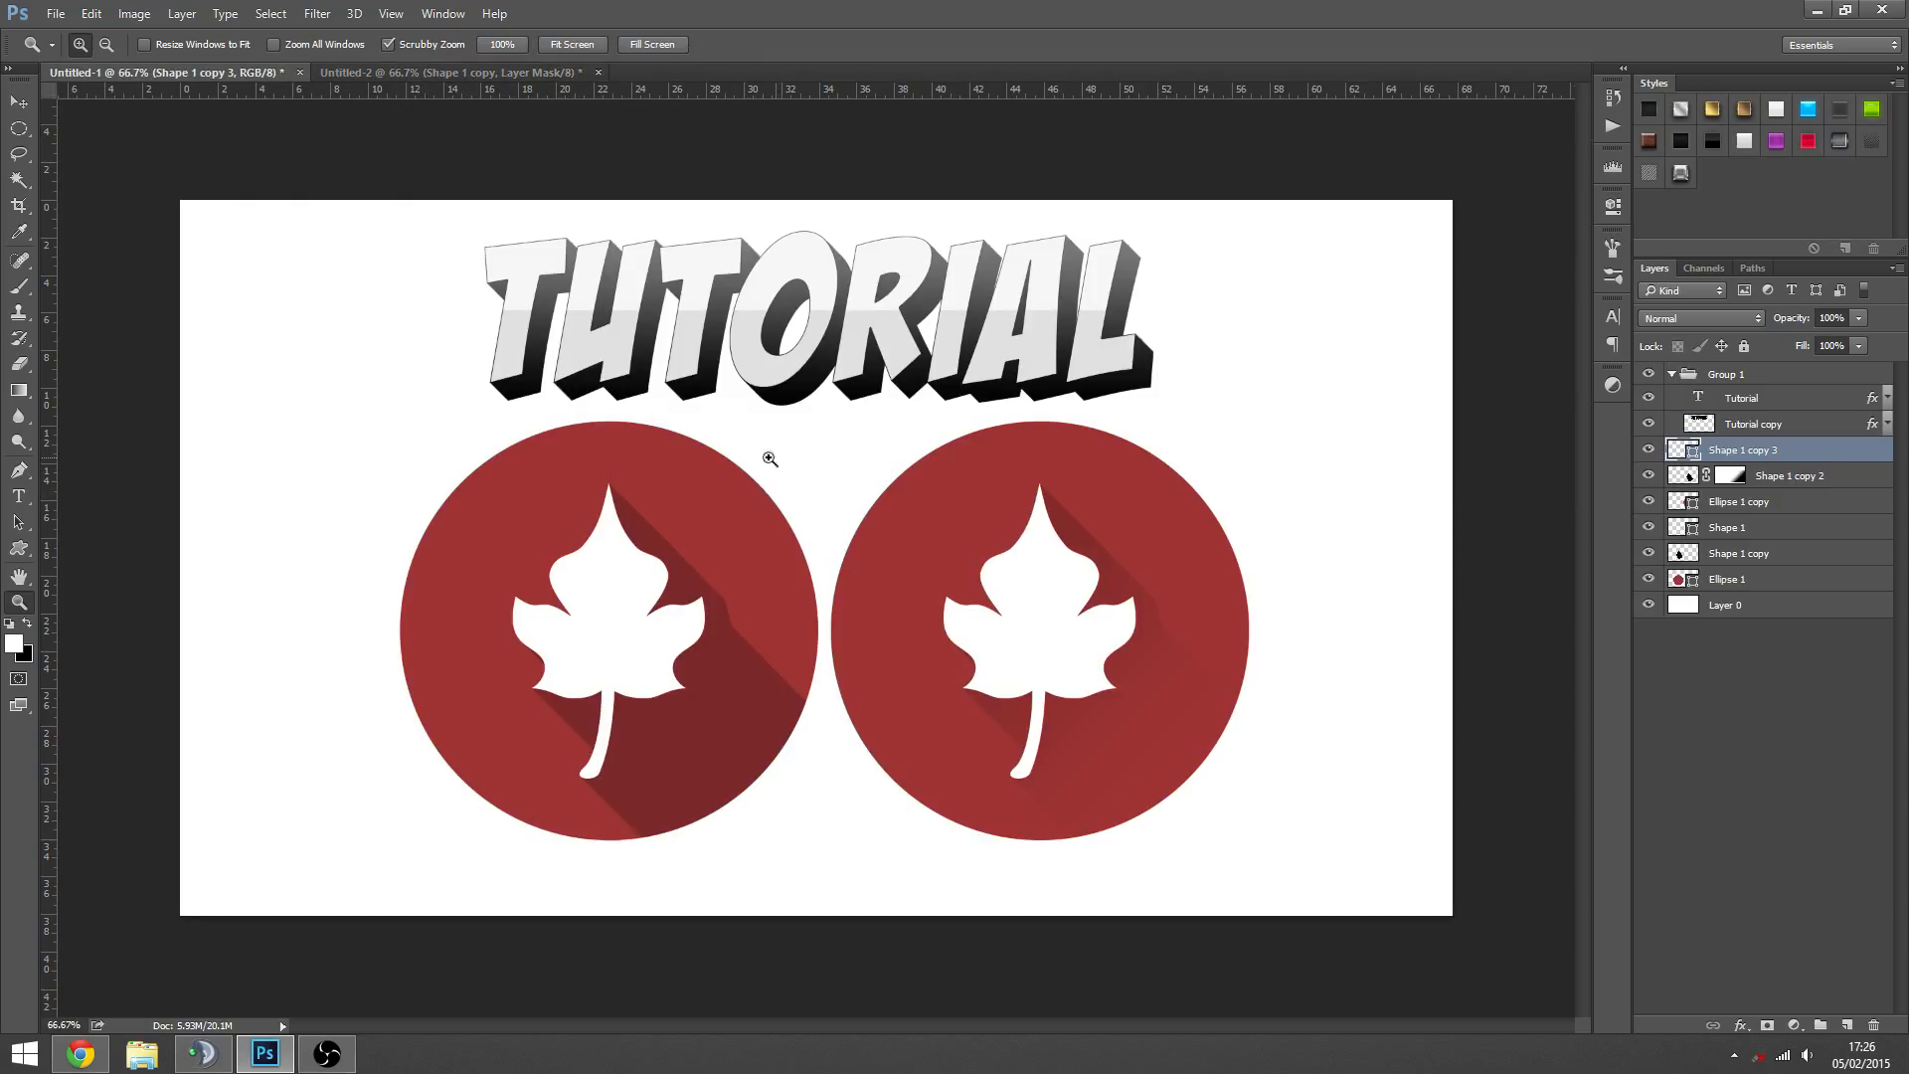
pyautogui.click(460, 73)
pyautogui.click(1764, 557)
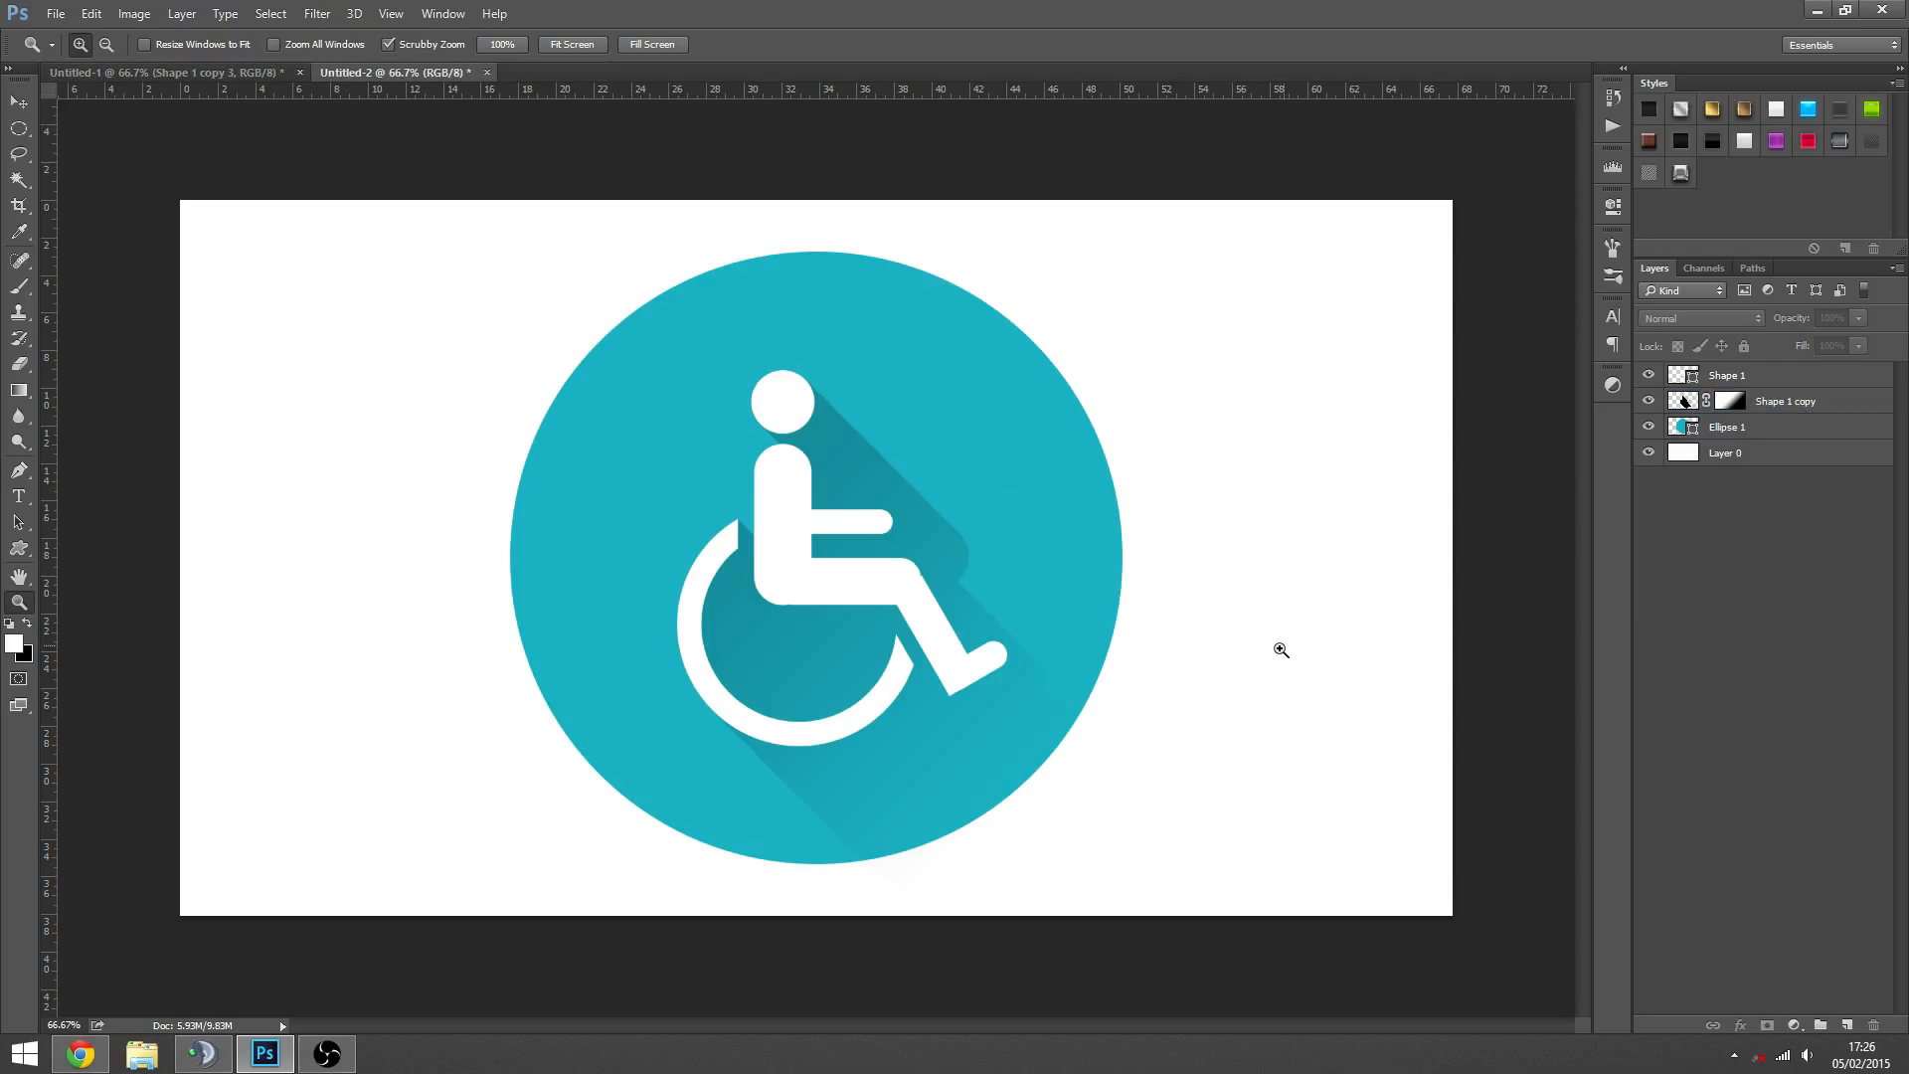
# - Inspect the finished wheelchair icon's shadow fade both close up and at reduced size, ending at 50% magnification
pyautogui.keyDown('alt'); pyautogui.click(1096, 629); pyautogui.keyUp('alt')
pyautogui.keyDown('alt'); pyautogui.click(857, 609); pyautogui.keyUp('alt')
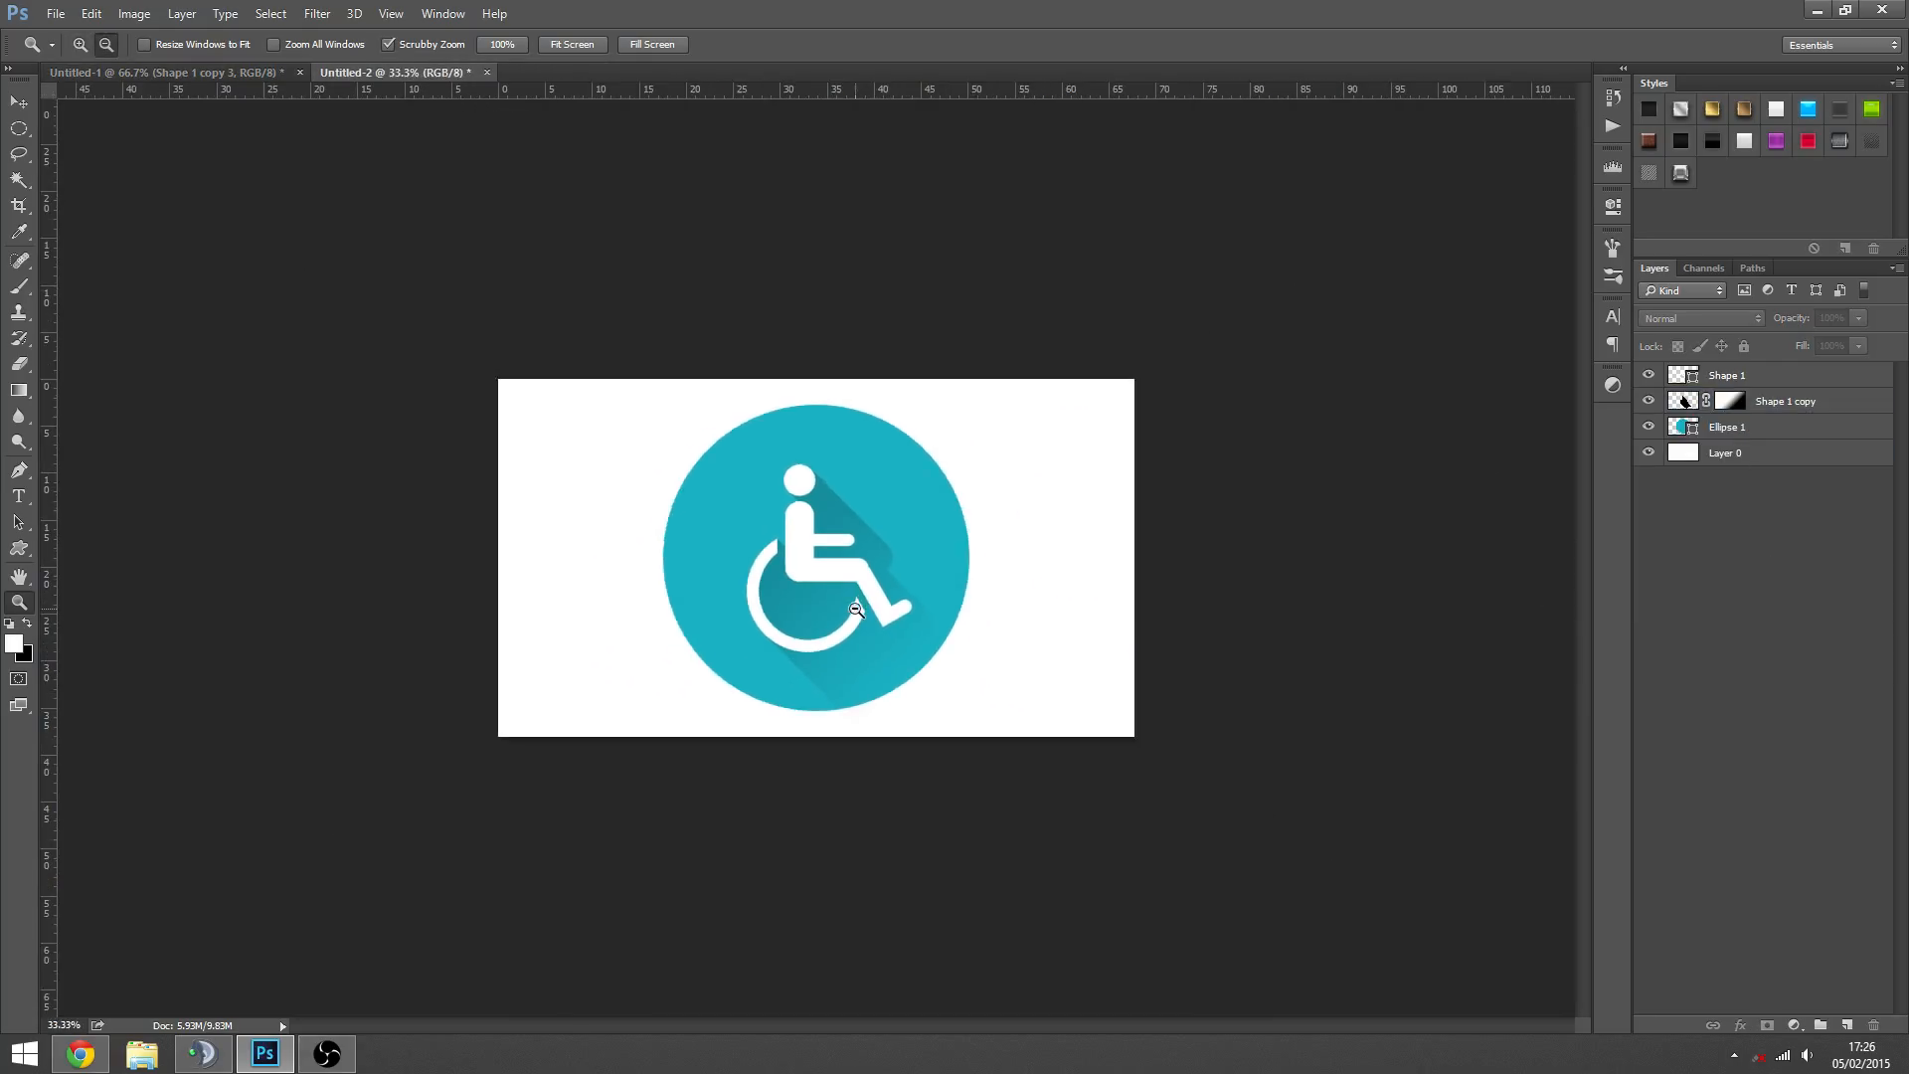
pyautogui.keyDown('alt'); pyautogui.click(857, 608); pyautogui.keyUp('alt')
pyautogui.click(840, 569)
pyautogui.click(840, 569)
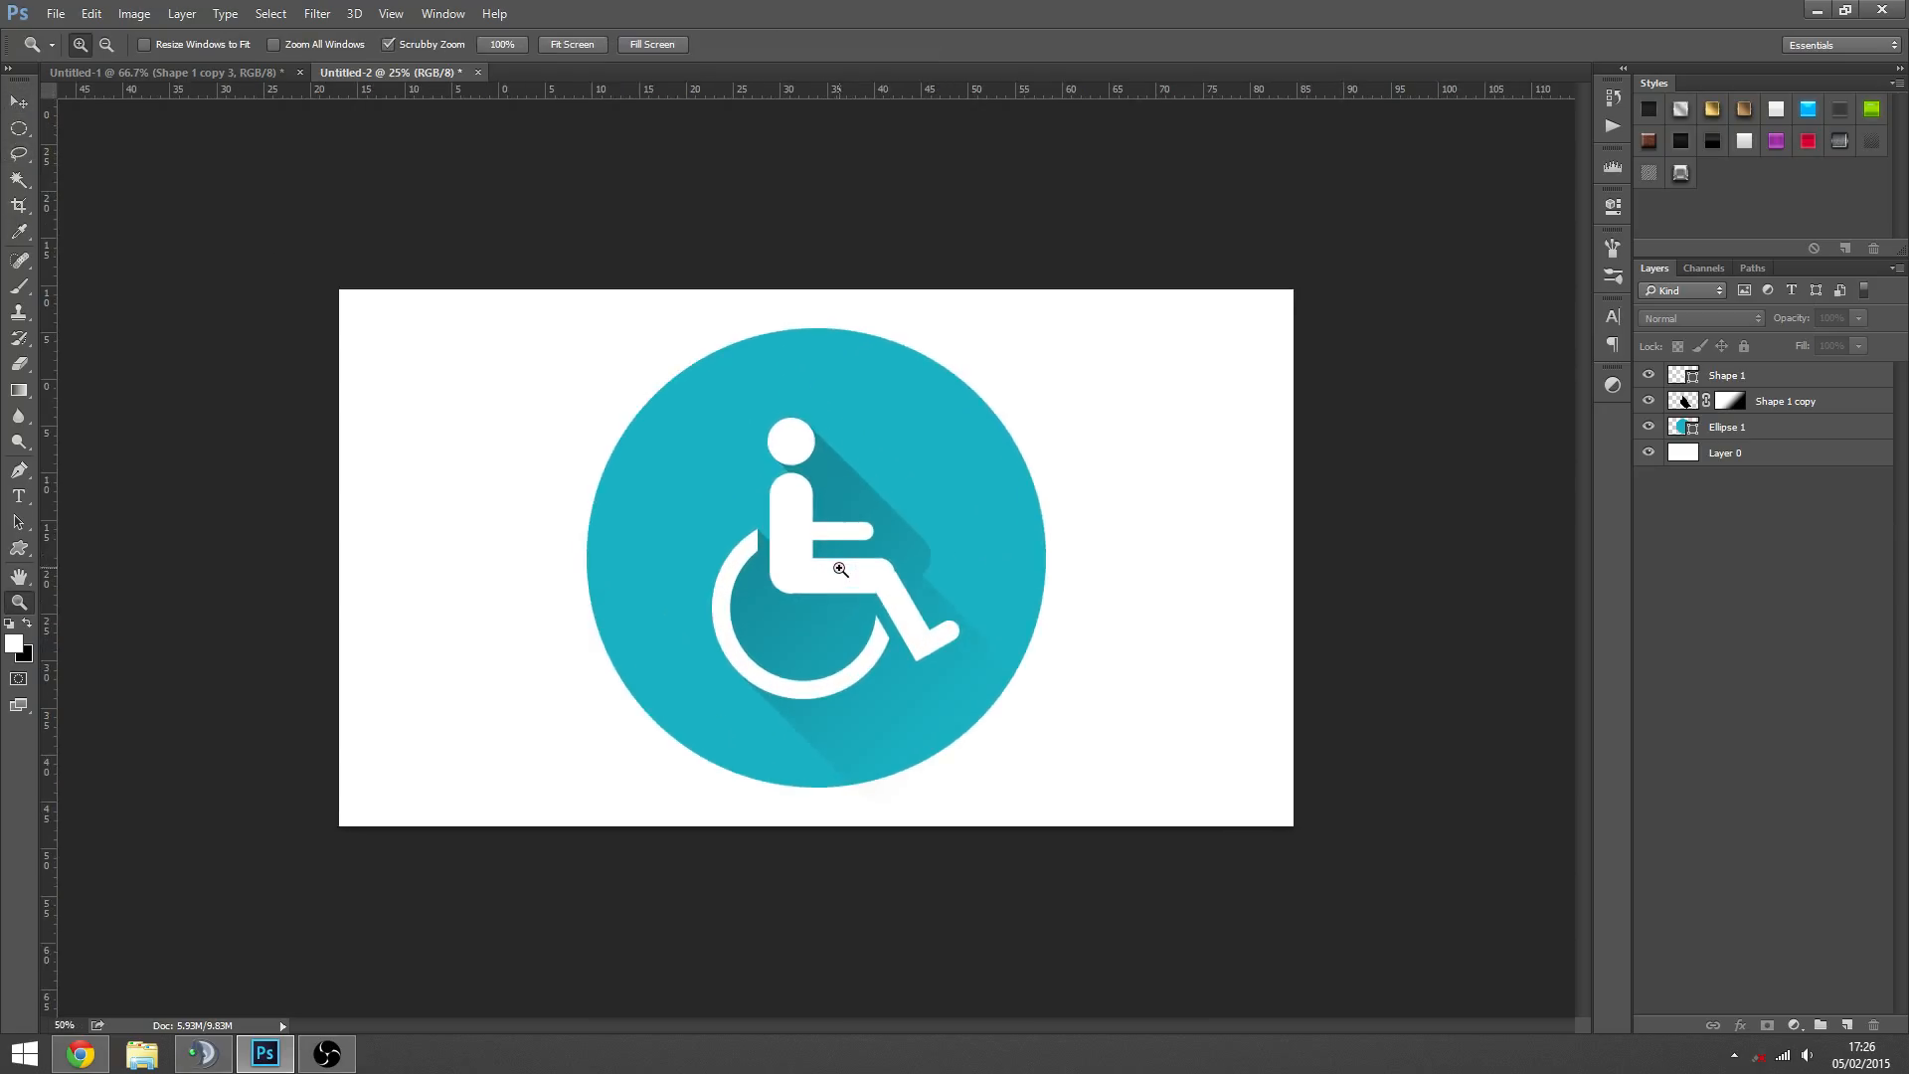
pyautogui.press('alt')
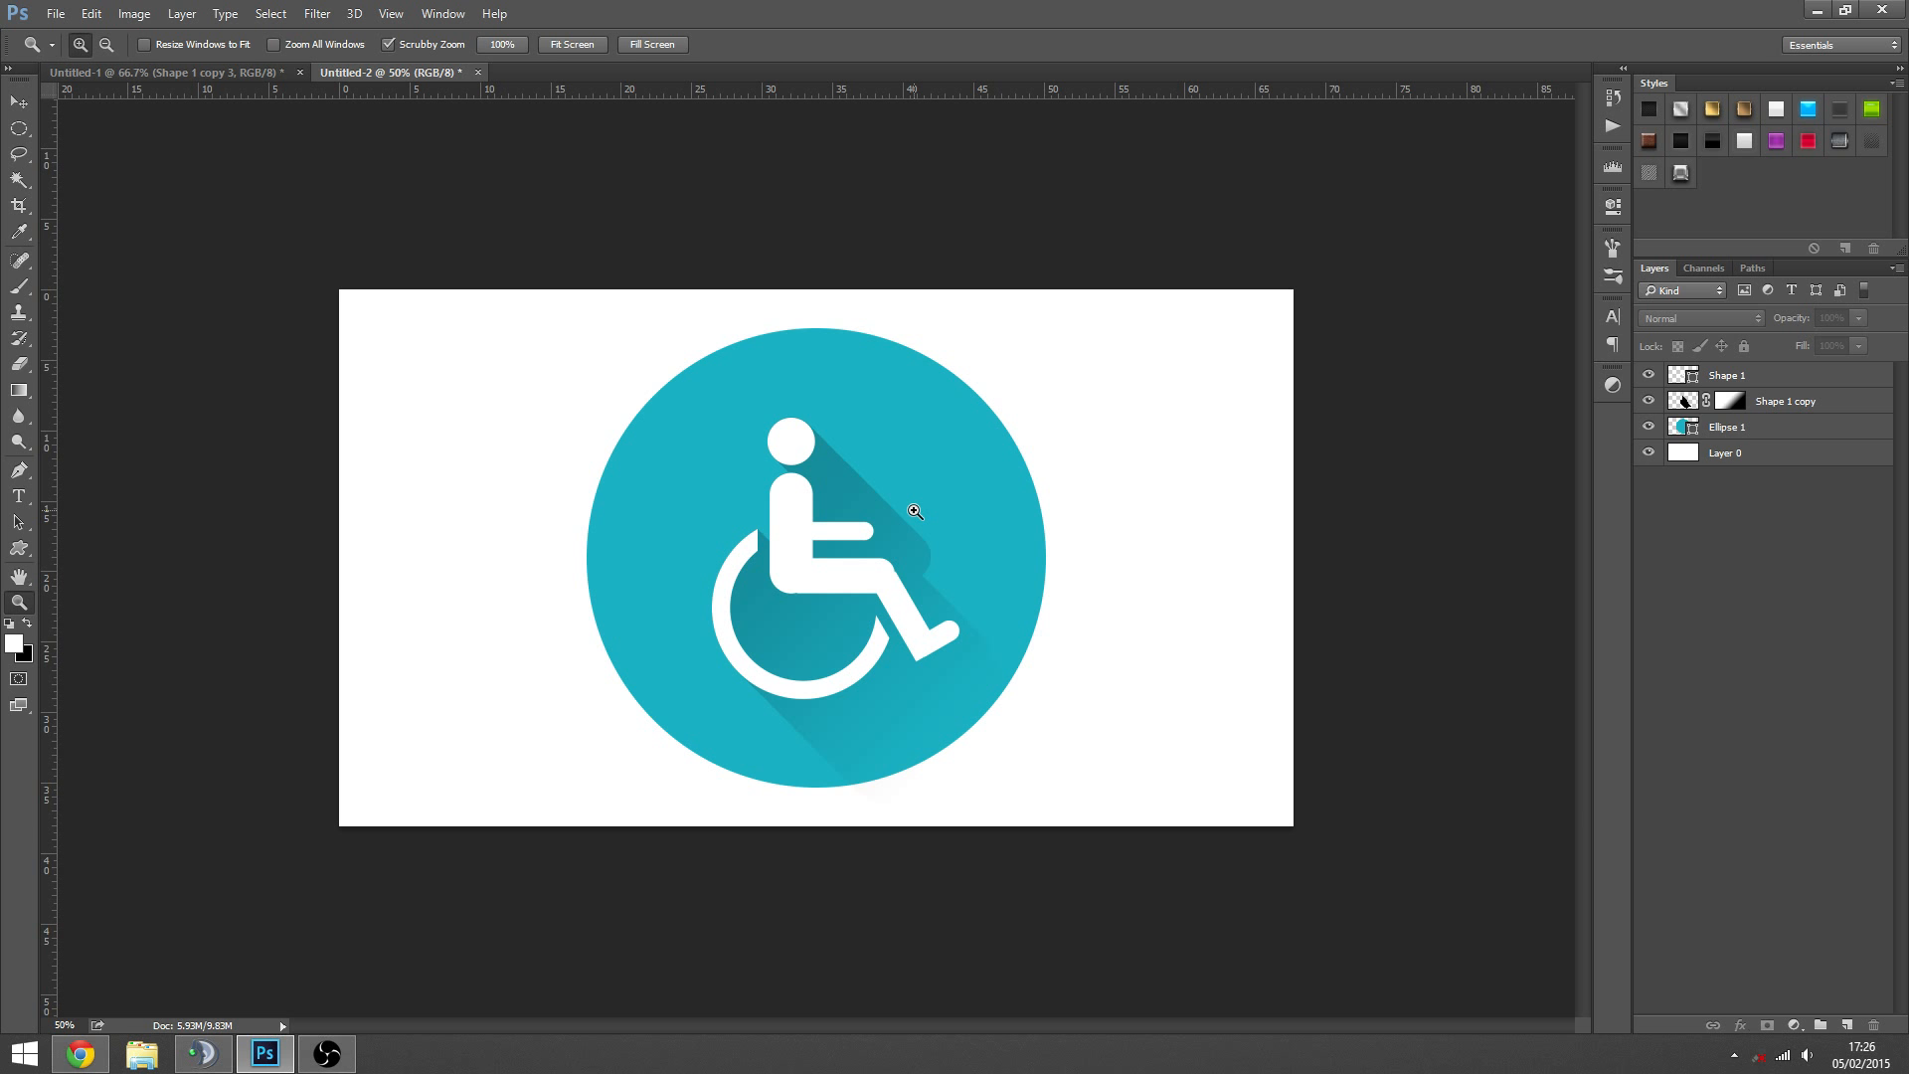
pyautogui.click(856, 582)
pyautogui.click(856, 582)
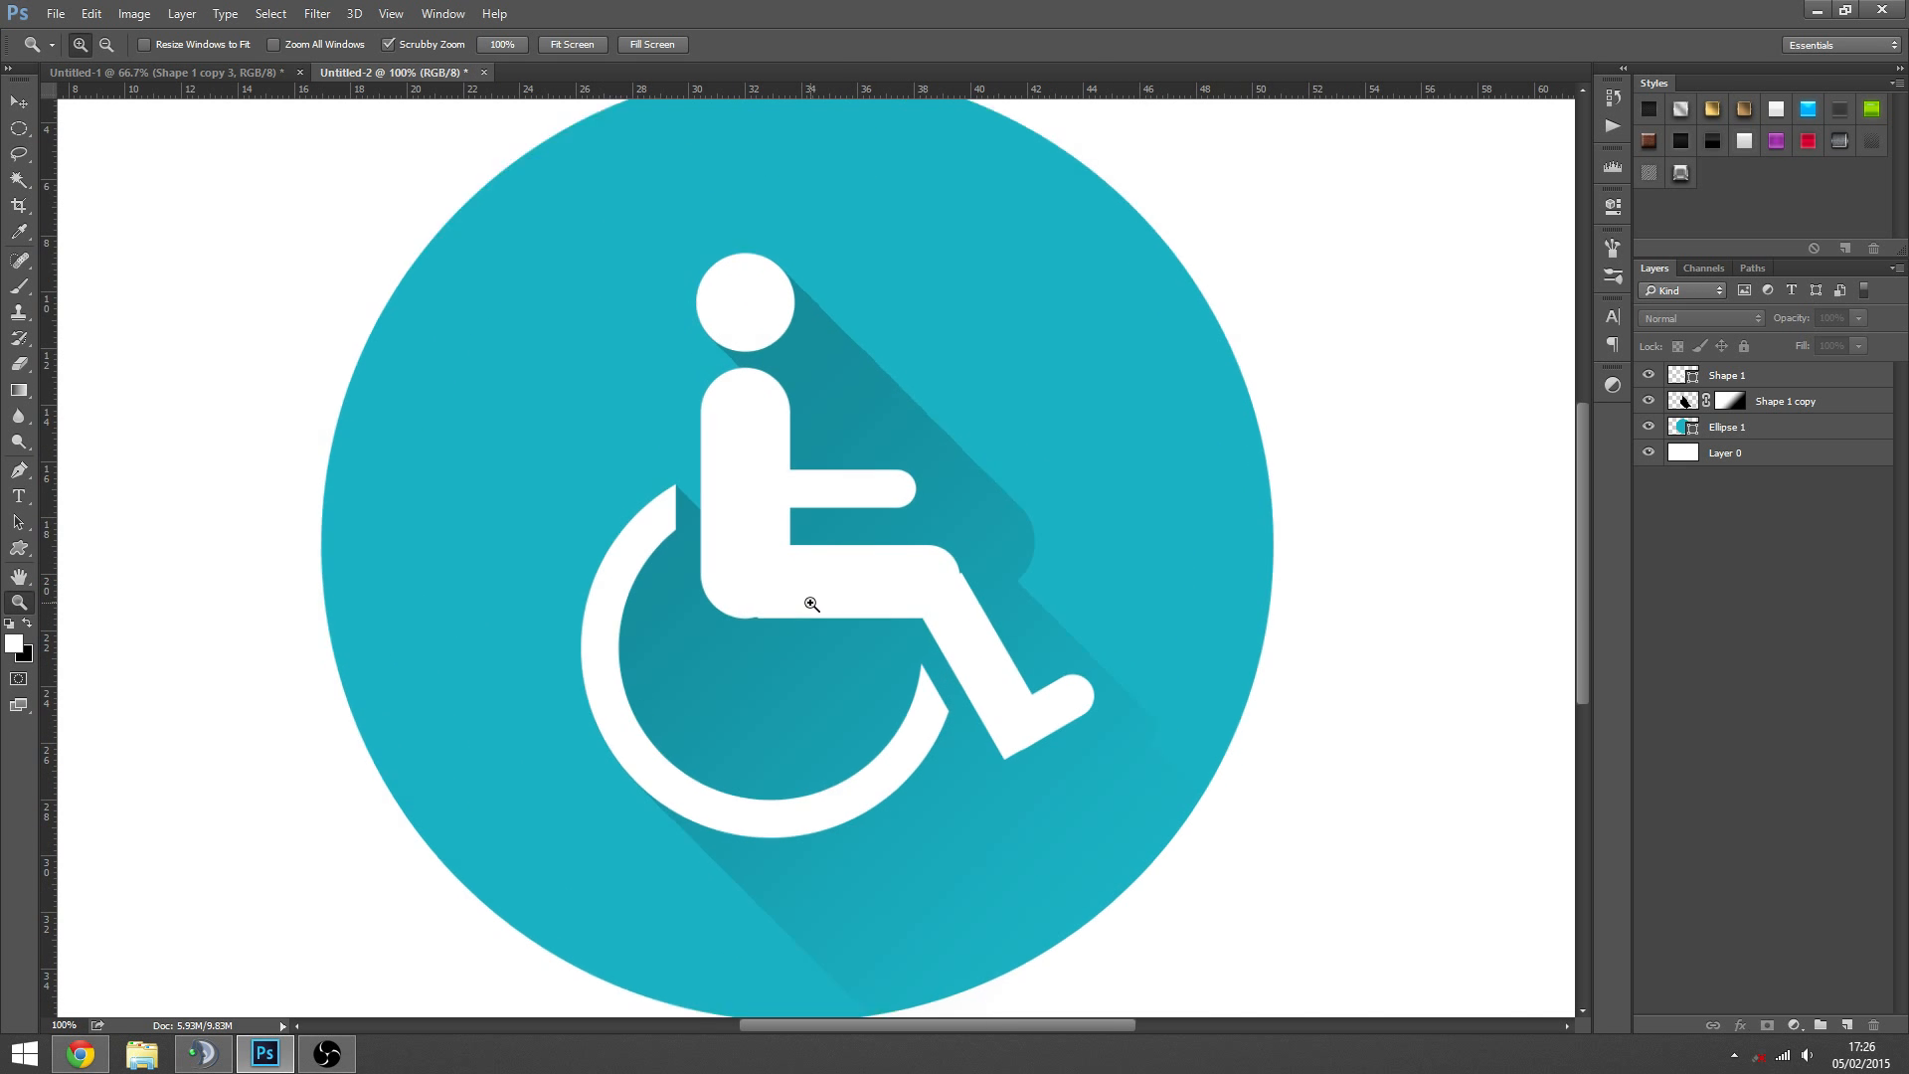
pyautogui.click(810, 602)
pyautogui.keyDown('alt'); pyautogui.click(832, 597); pyautogui.keyUp('alt')
pyautogui.keyDown('alt'); pyautogui.click(829, 596); pyautogui.keyUp('alt')
pyautogui.keyDown('alt'); pyautogui.click(829, 595); pyautogui.keyUp('alt')
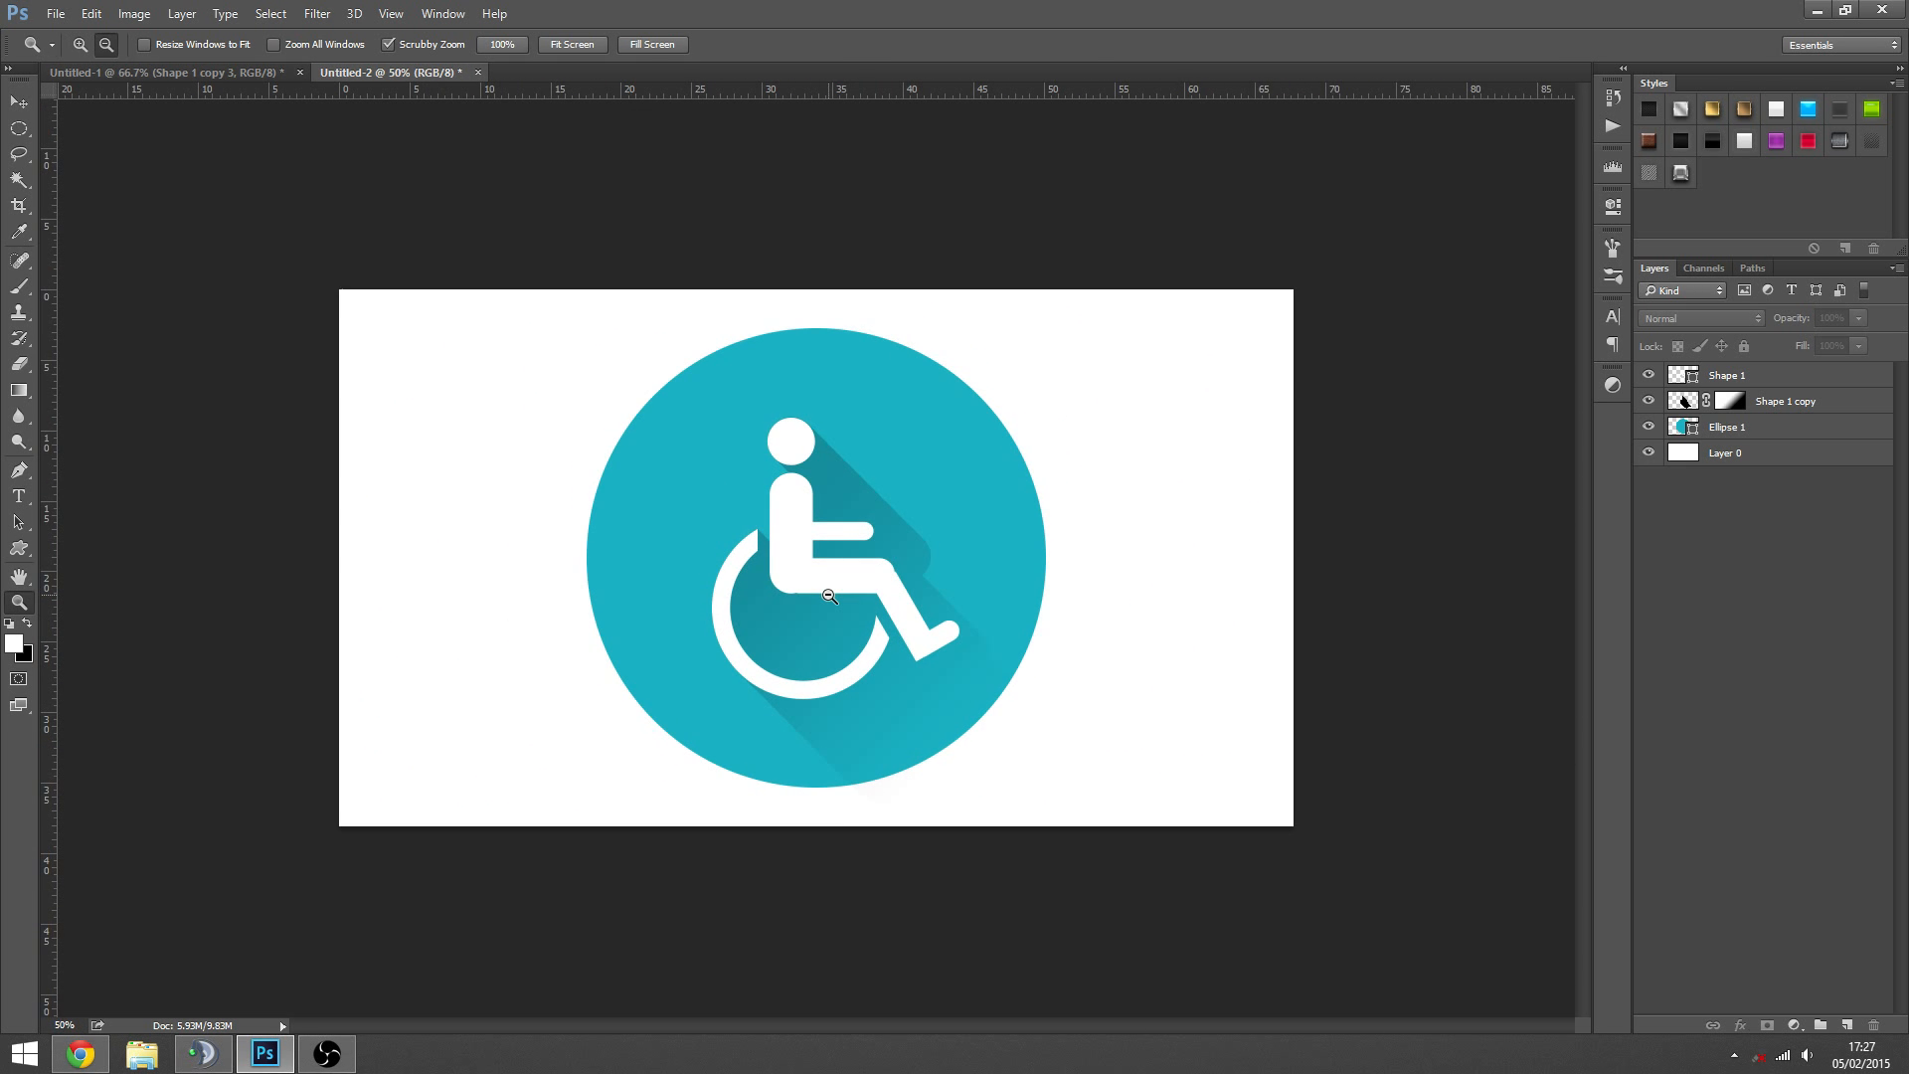